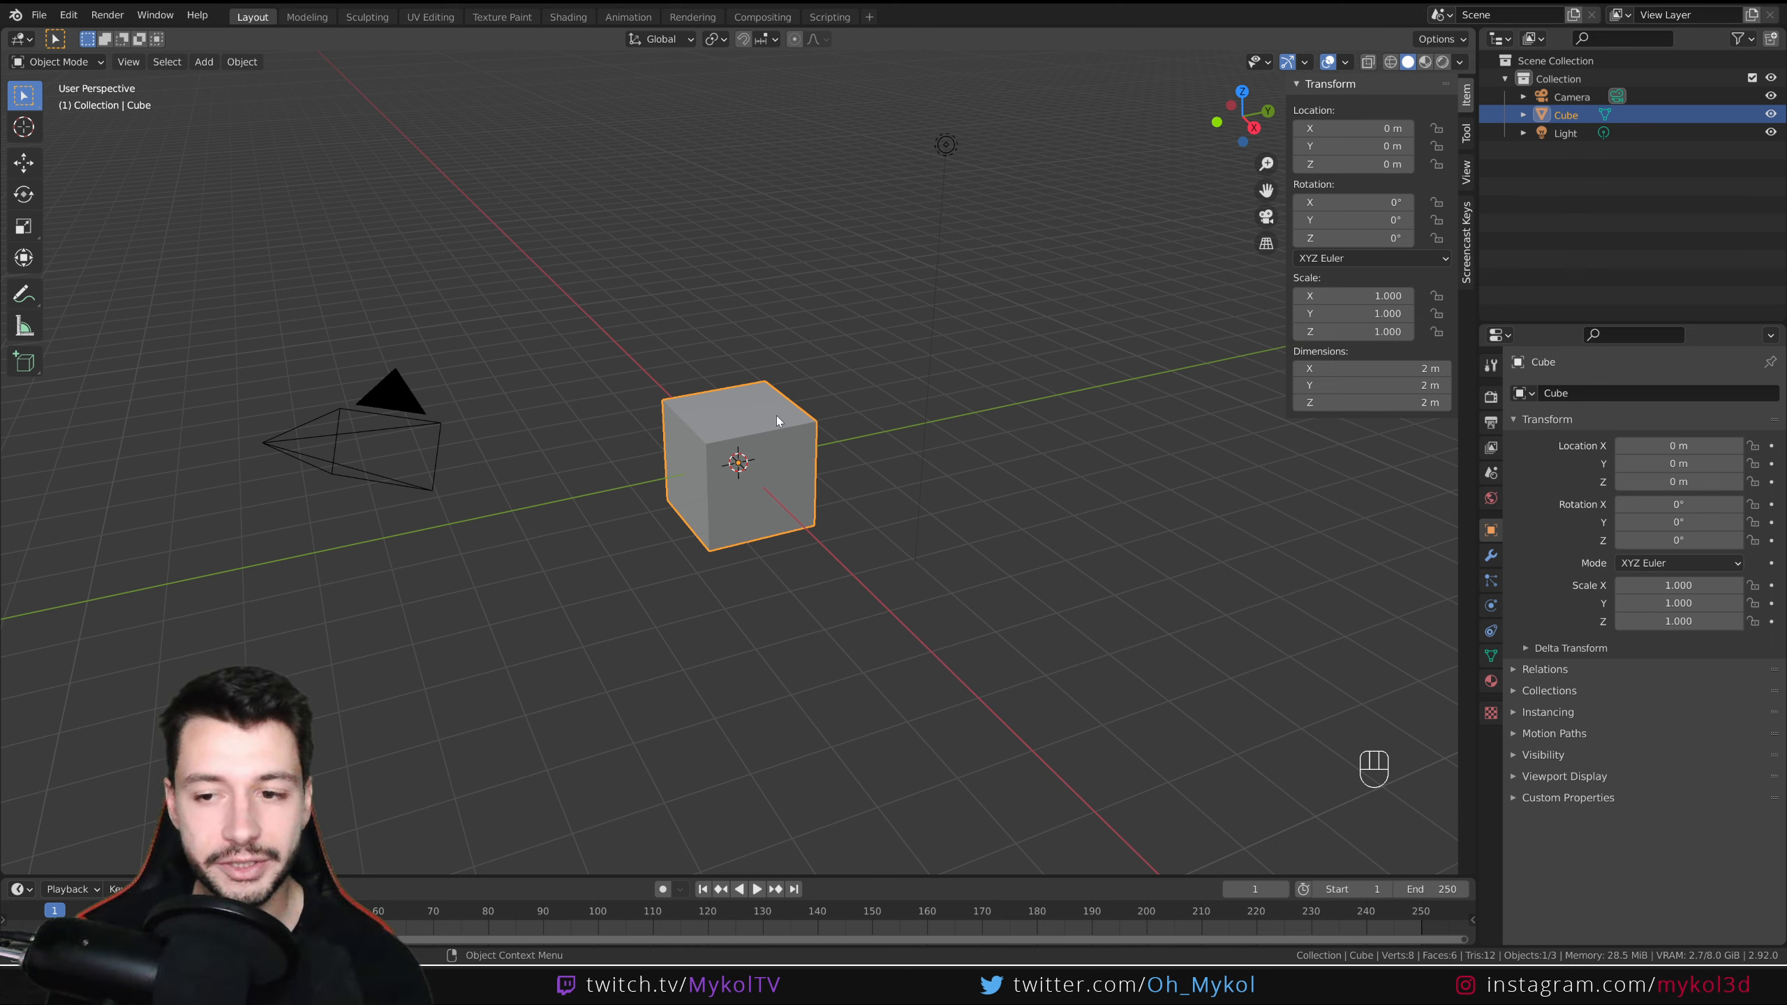
# - Add a Mirror modifier to the cube, widen the properties area, and check the modifier's Data options
pyautogui.click(1491, 560)
pyautogui.click(1567, 395)
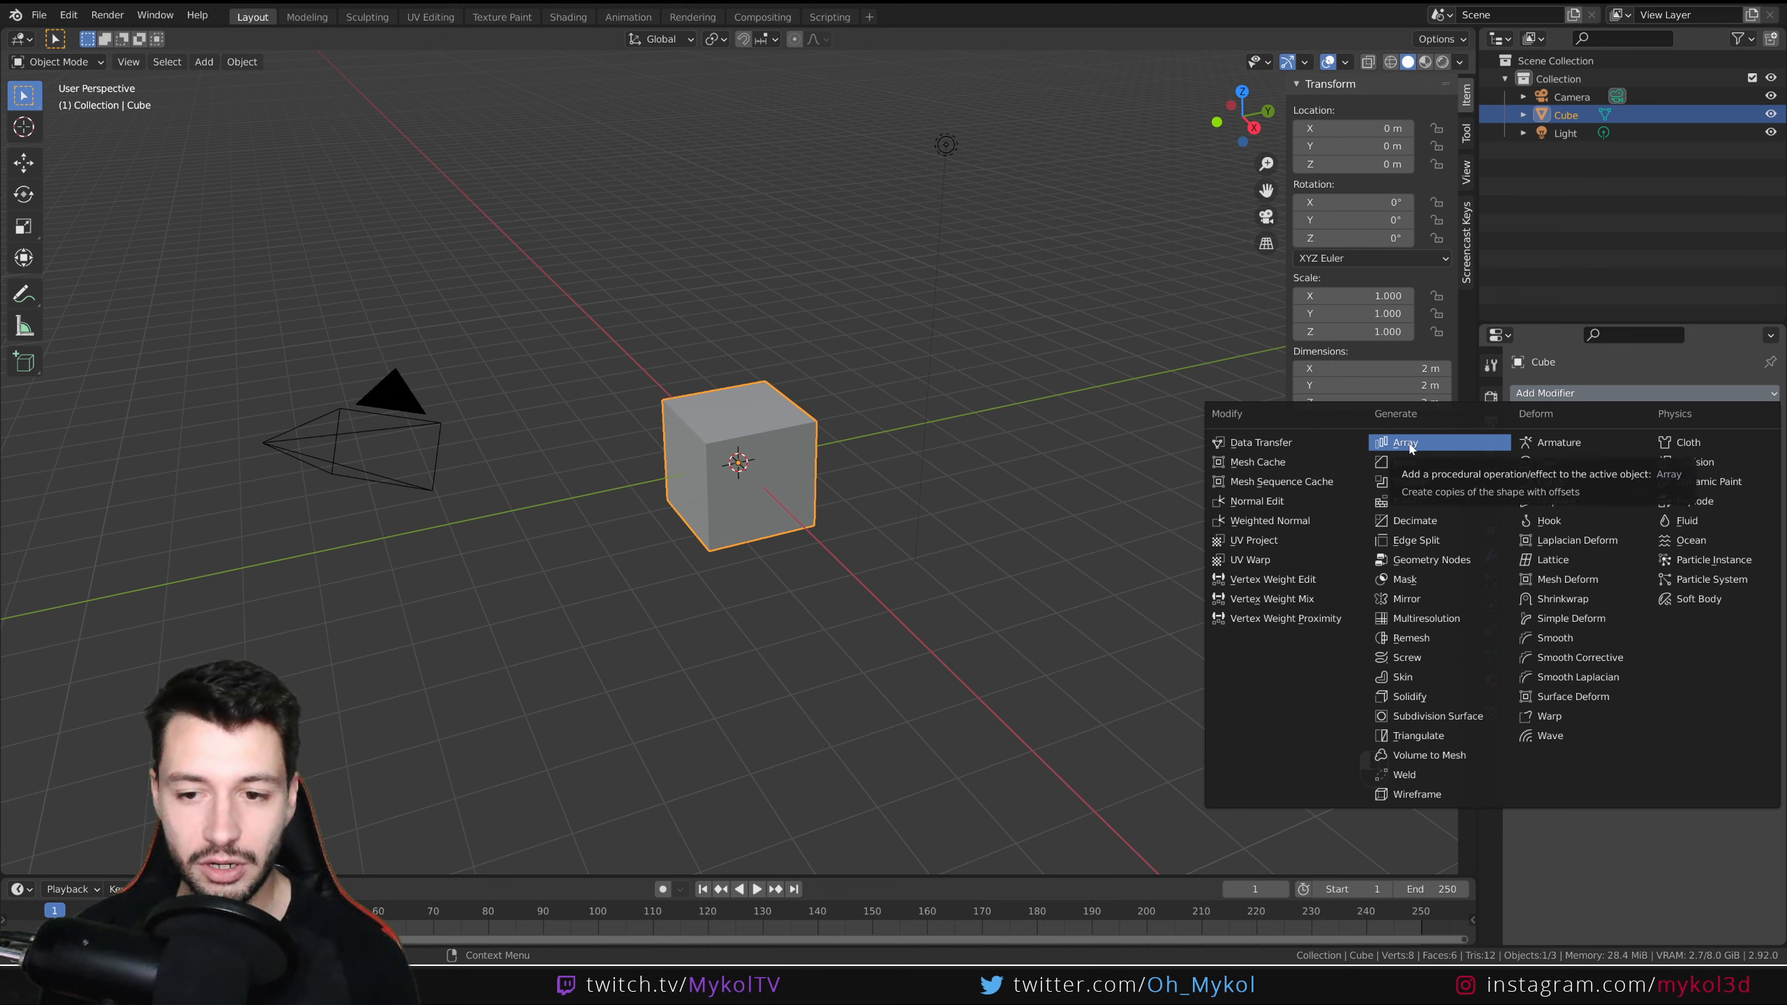
pyautogui.click(1406, 600)
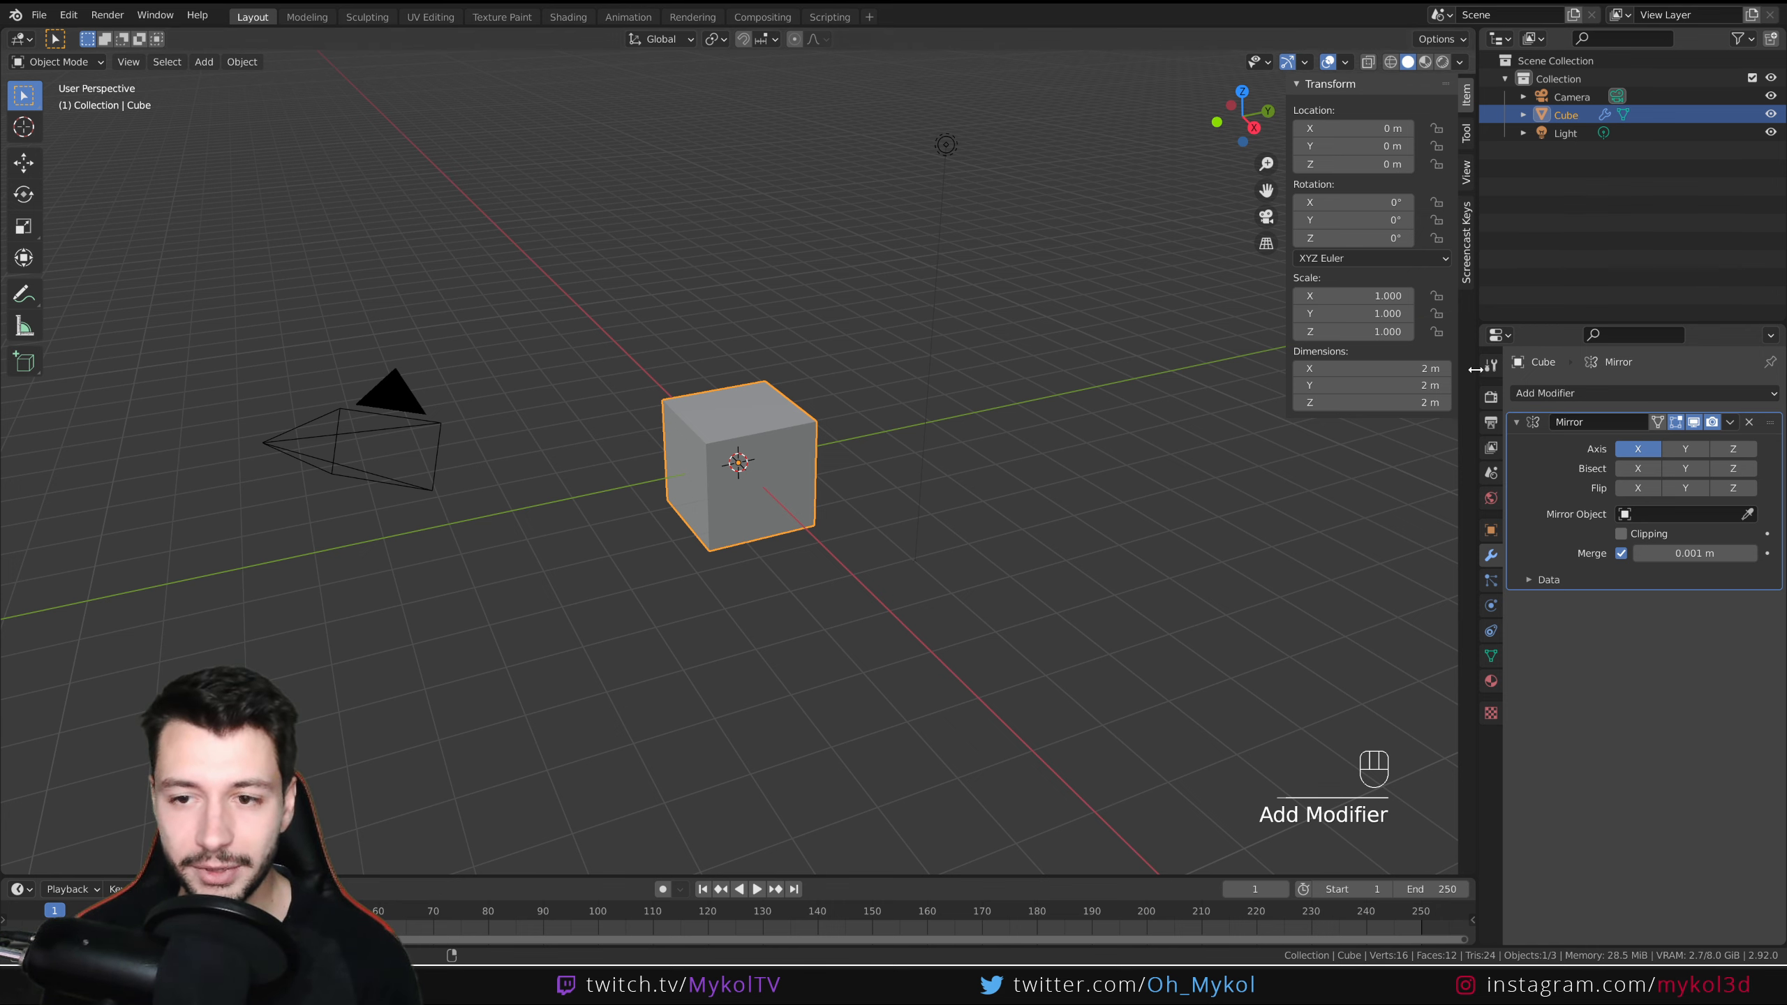
pyautogui.moveTo(1475, 368); pyautogui.dragTo(1336, 373)
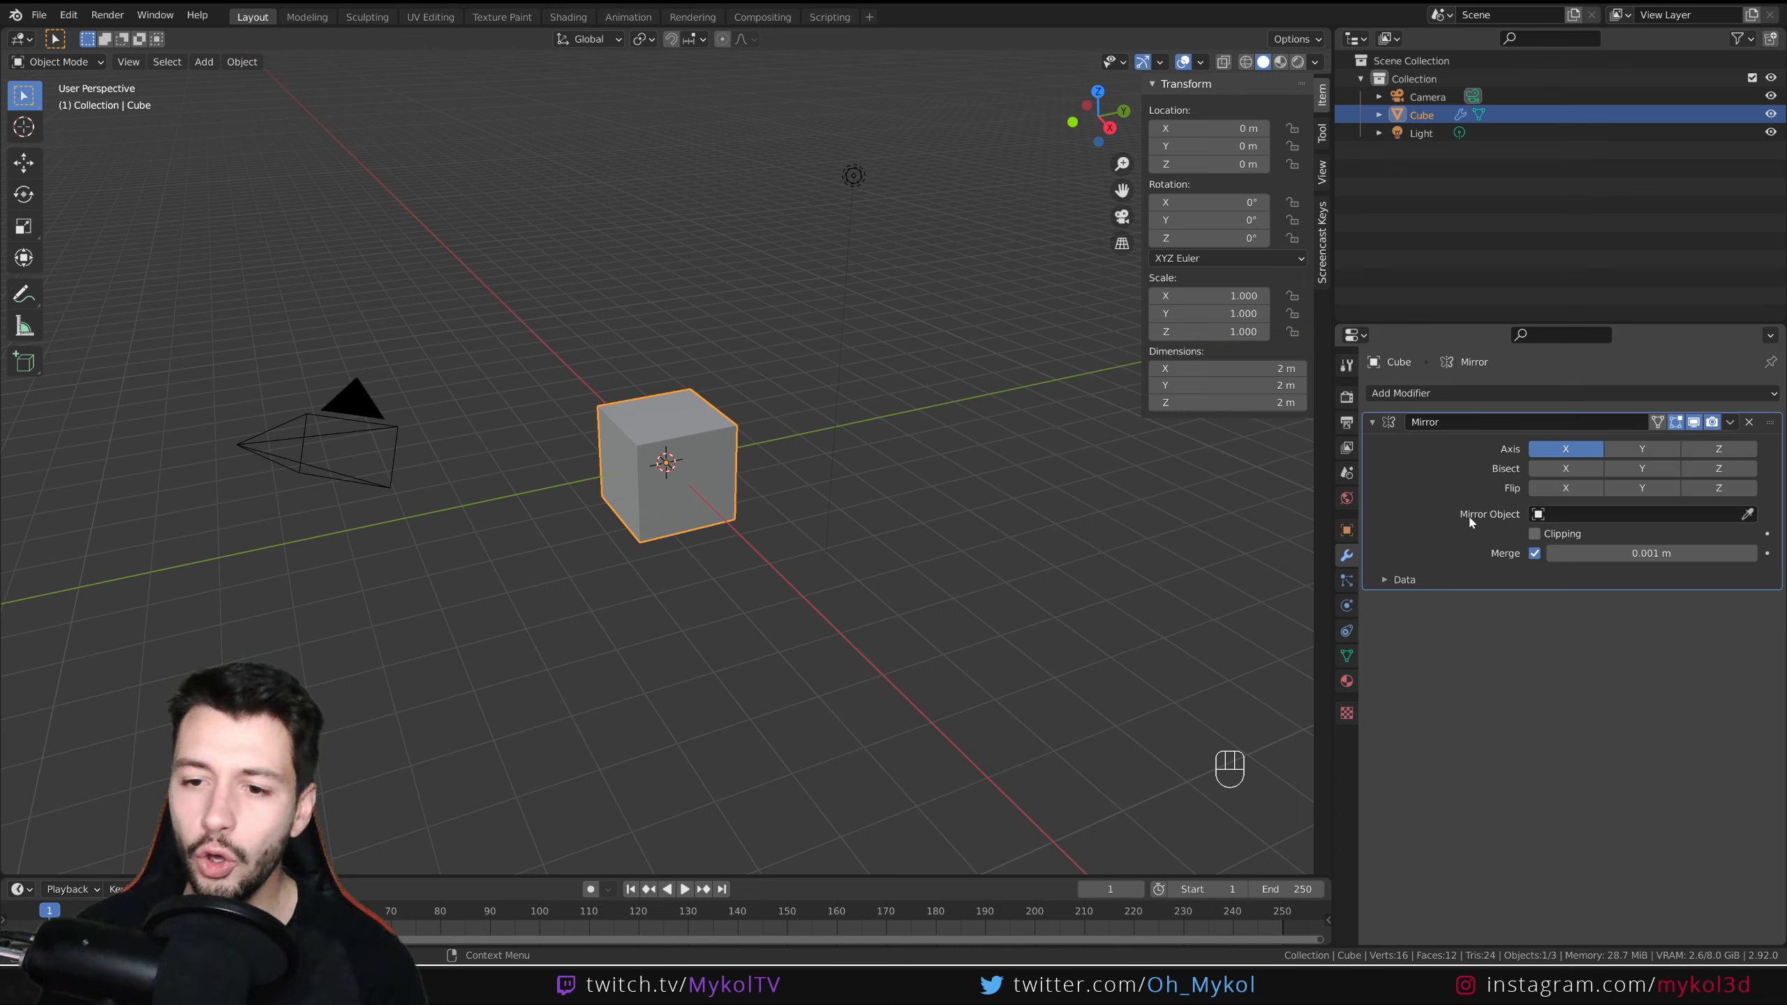
pyautogui.click(1390, 578)
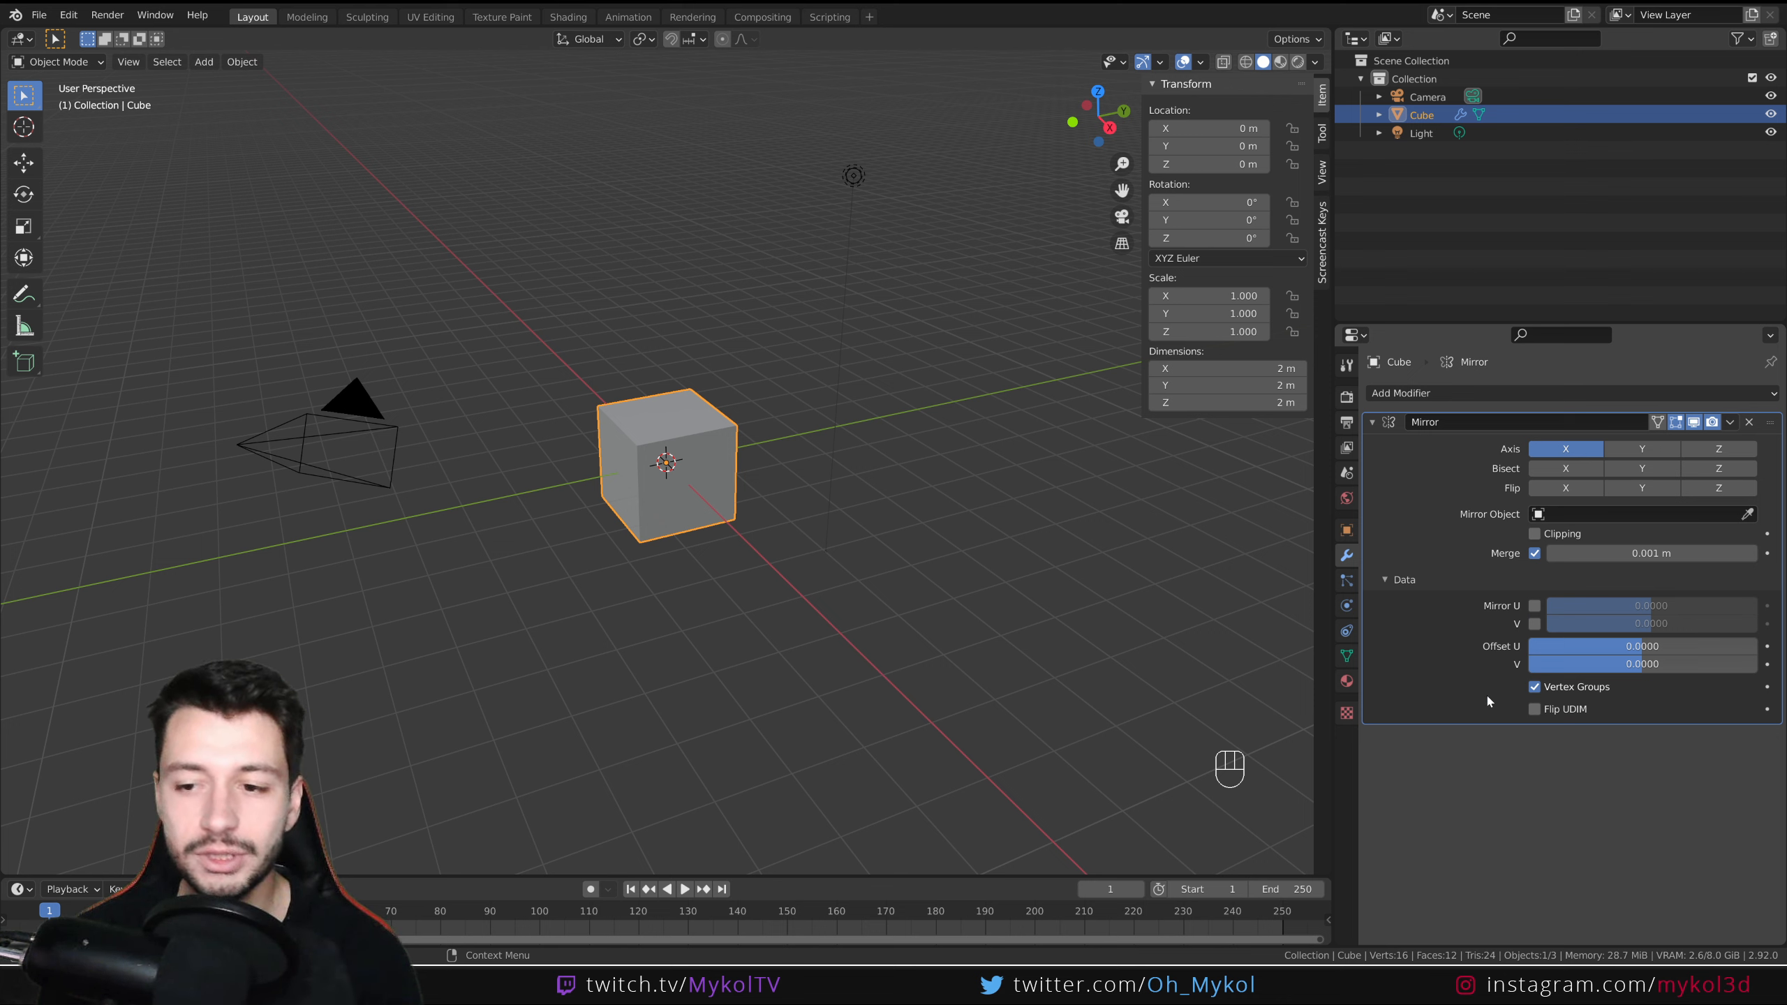
pyautogui.click(1391, 581)
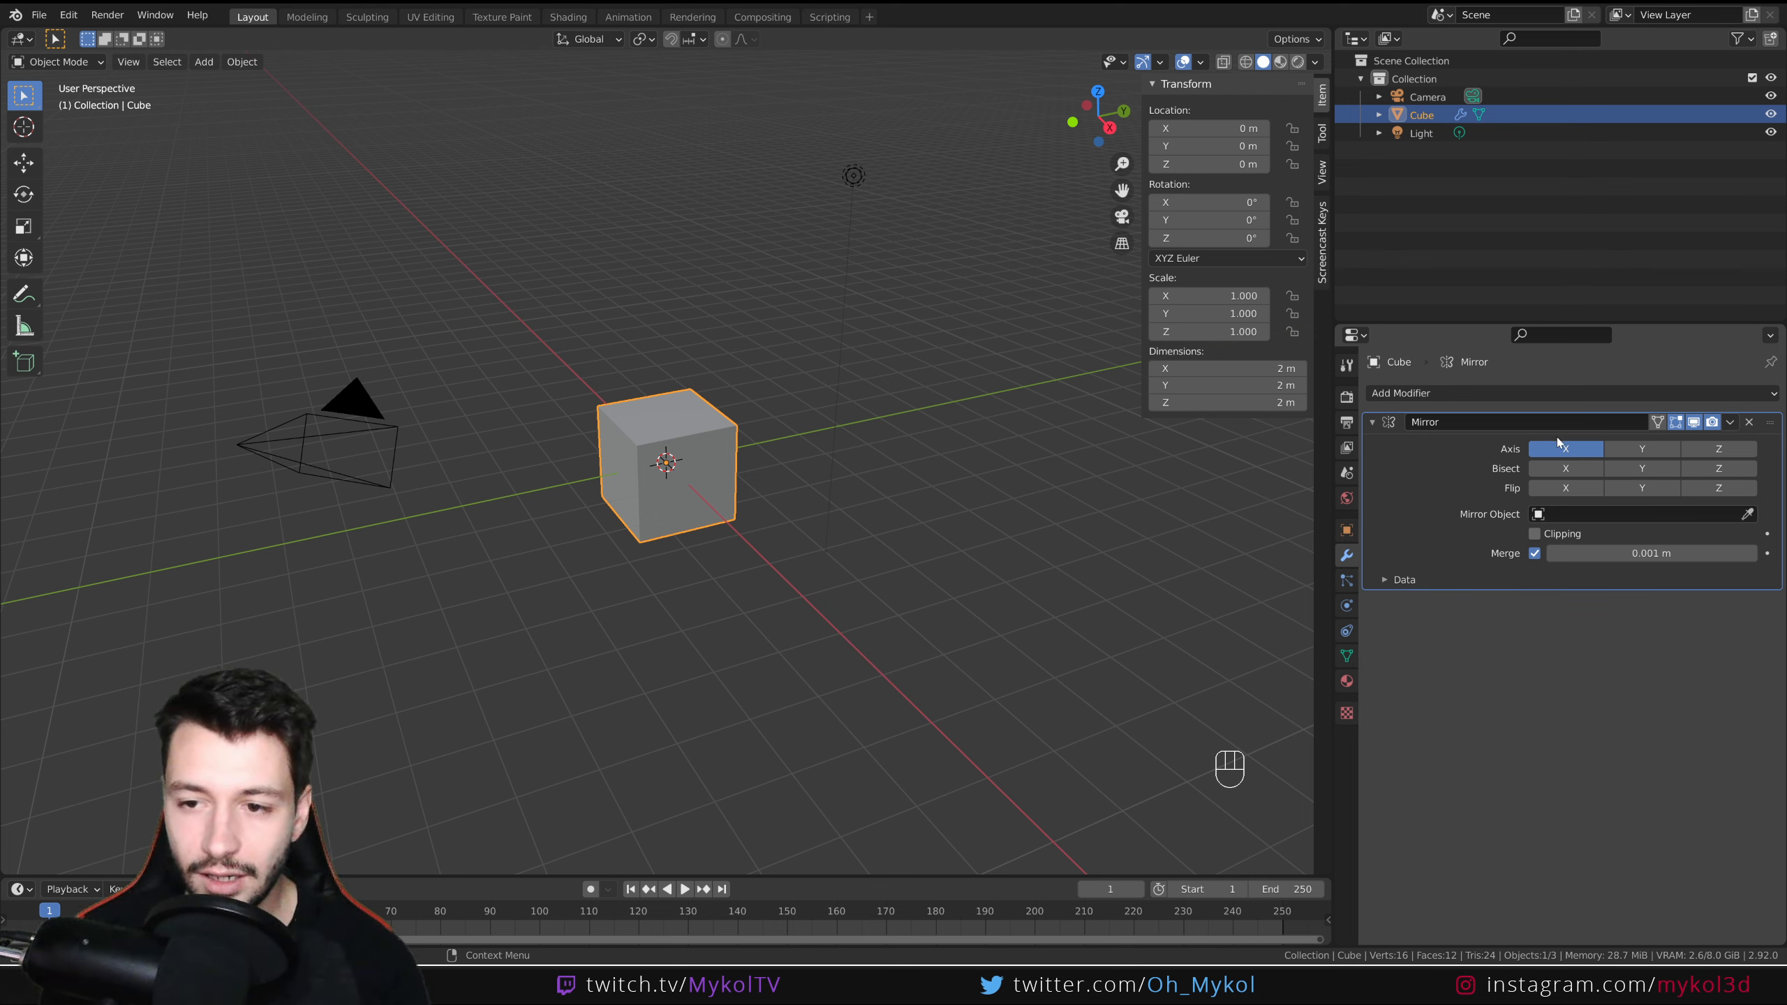
# - Try moving the whole cube in Object Mode, first freely and then along the X axis
pyautogui.moveTo(580, 564); pyautogui.dragTo(755, 498, button='middle')
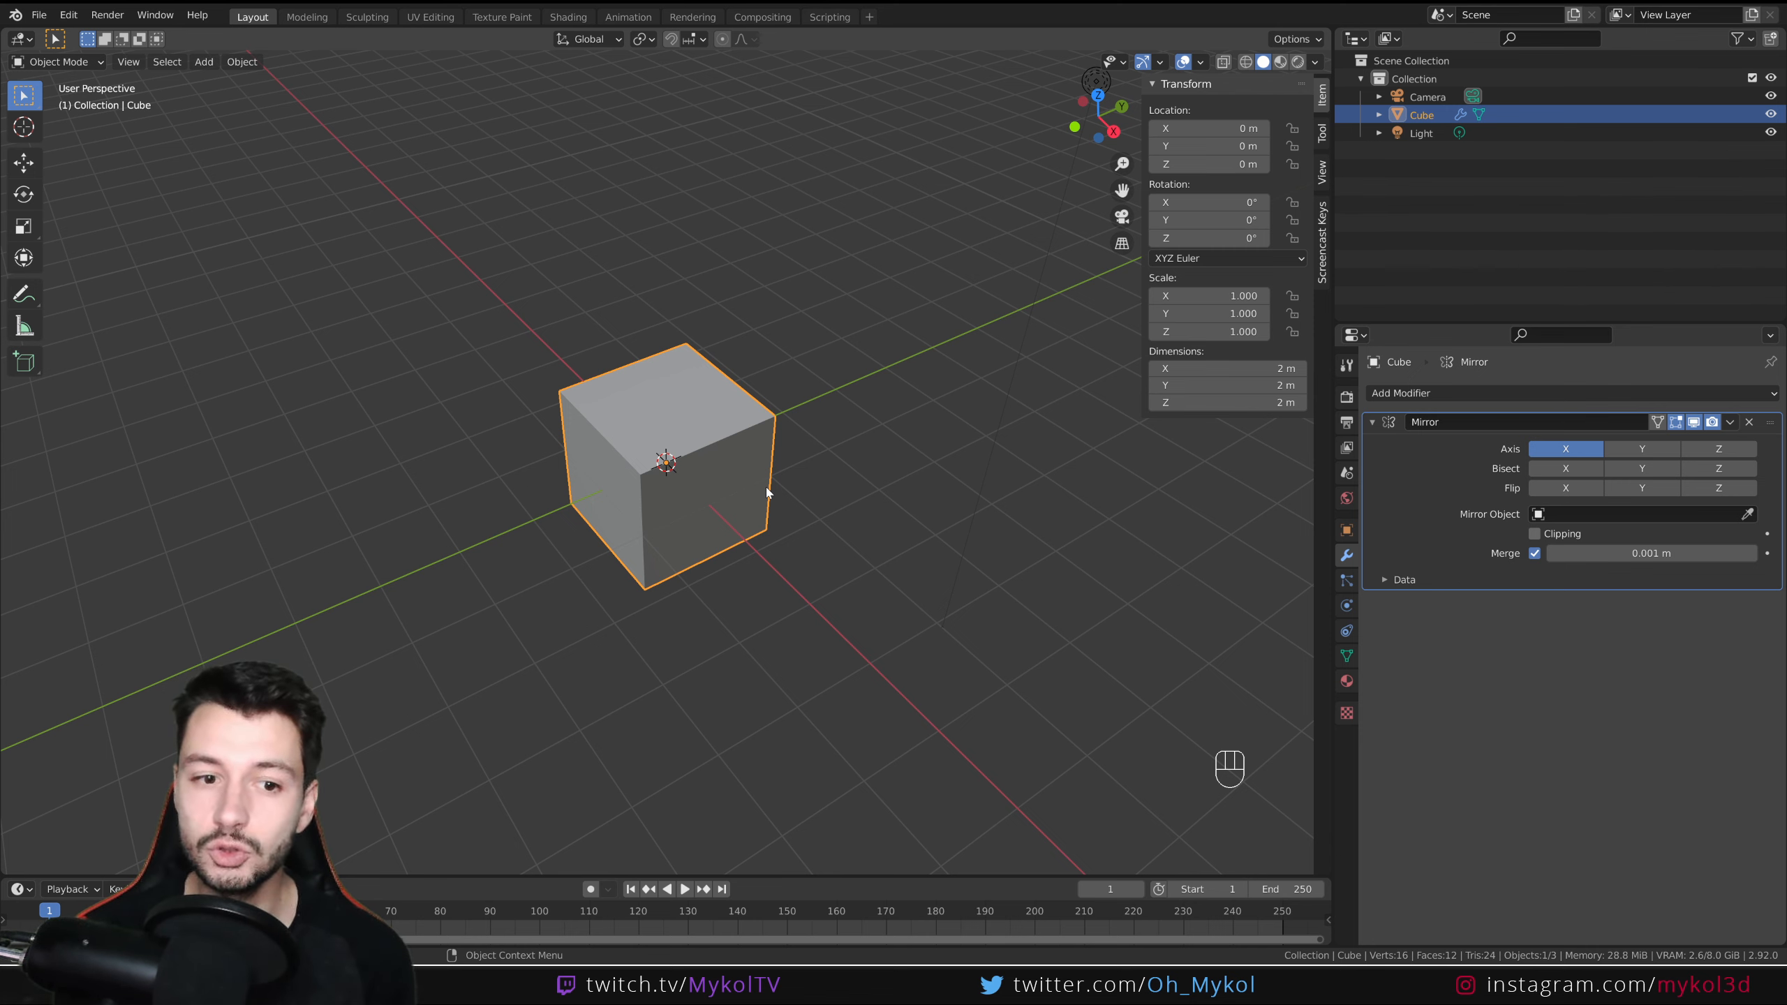
pyautogui.moveTo(766, 491); pyautogui.dragTo(731, 620, button='middle')
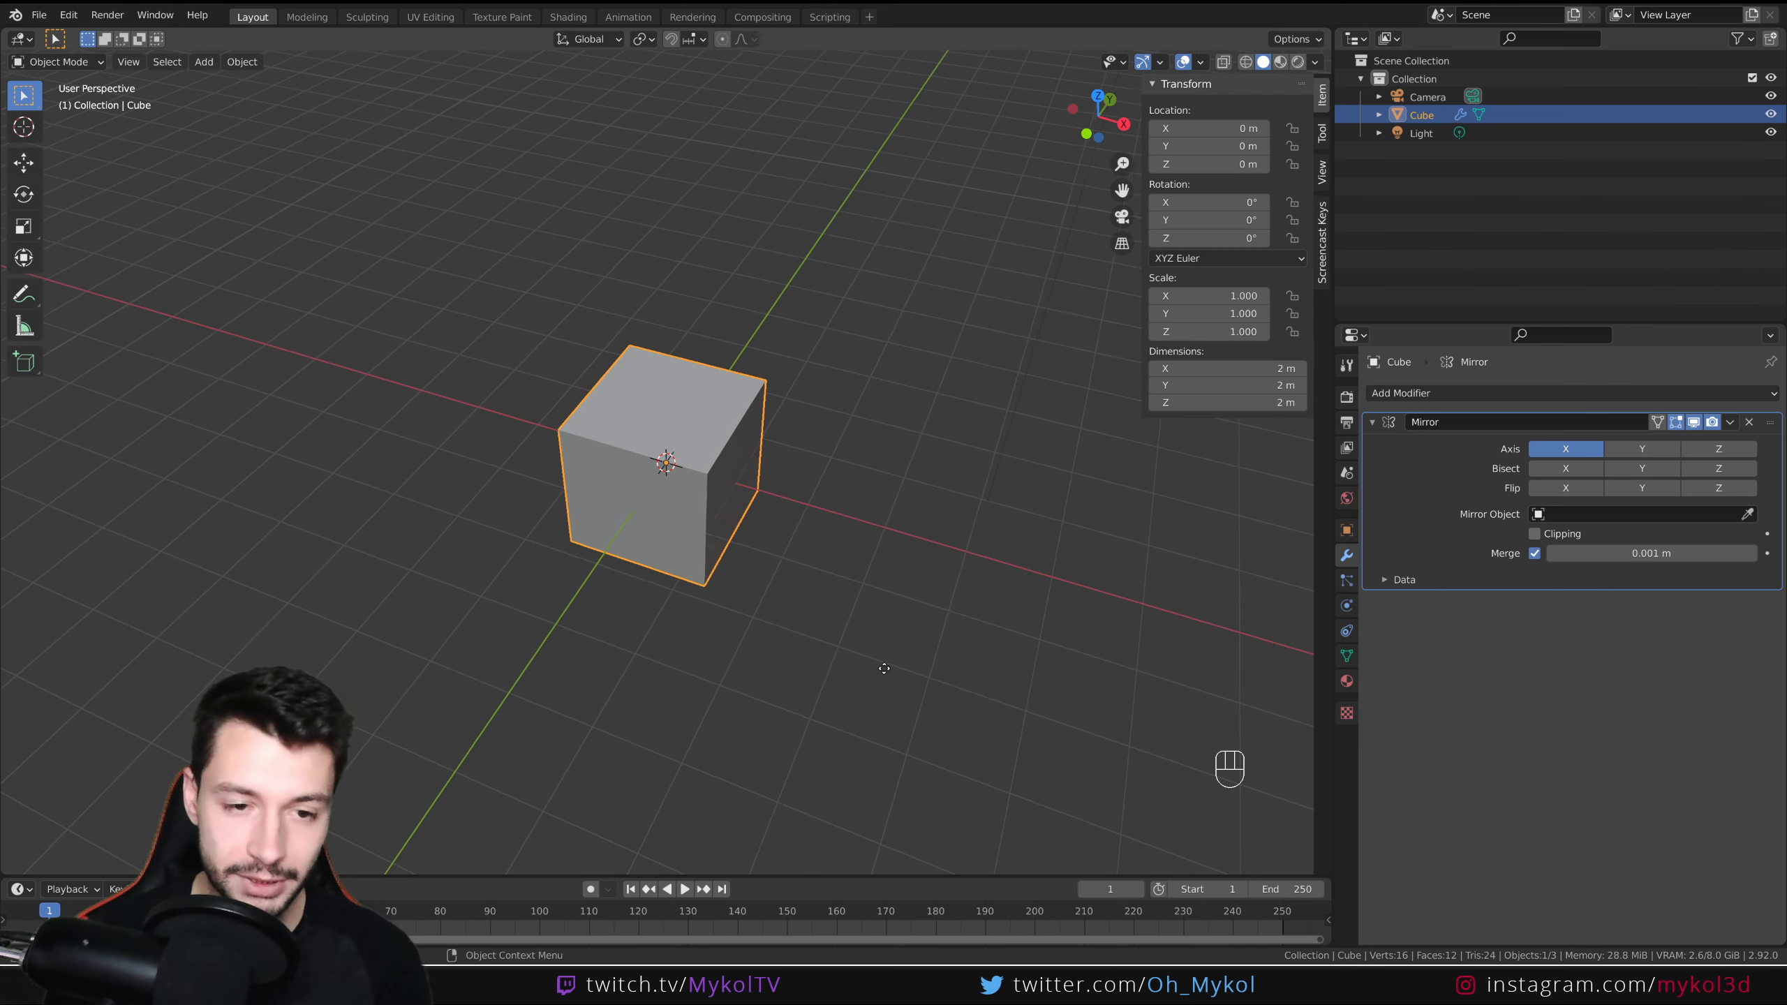
pyautogui.press('g')
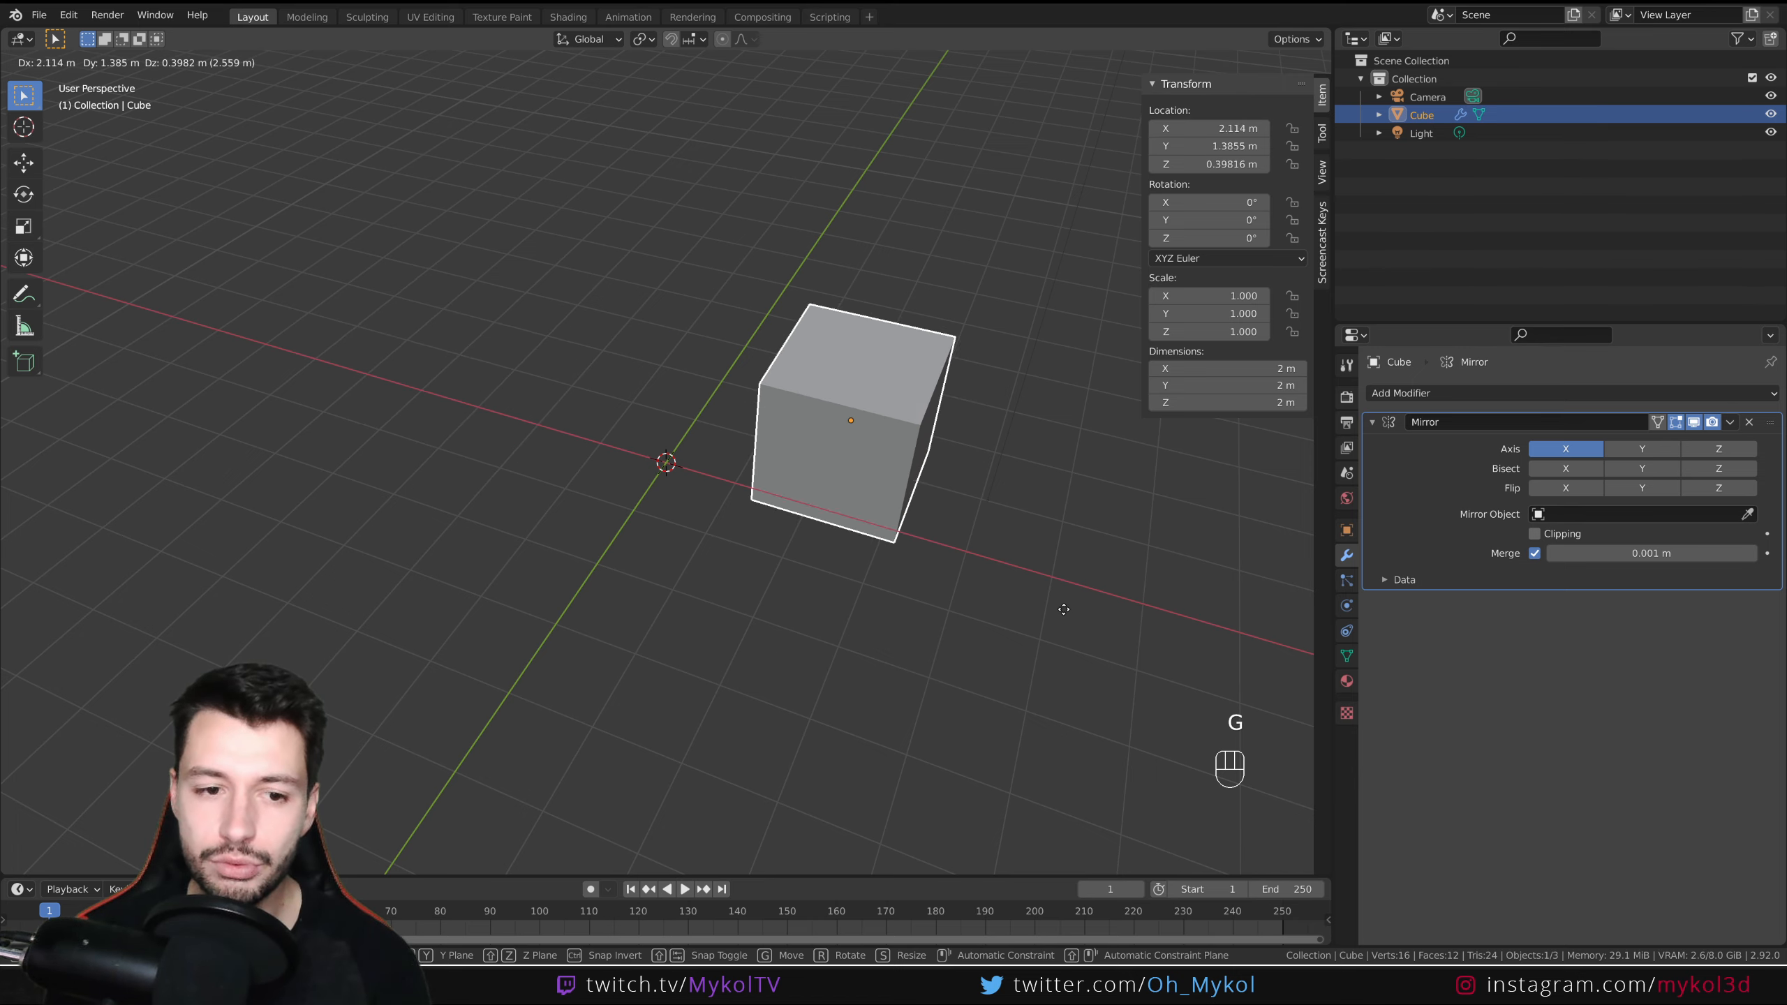
pyautogui.rightClick(1059, 606)
pyautogui.moveTo(834, 705); pyautogui.dragTo(972, 659, button='middle')
pyautogui.press('g')
pyautogui.press('x')
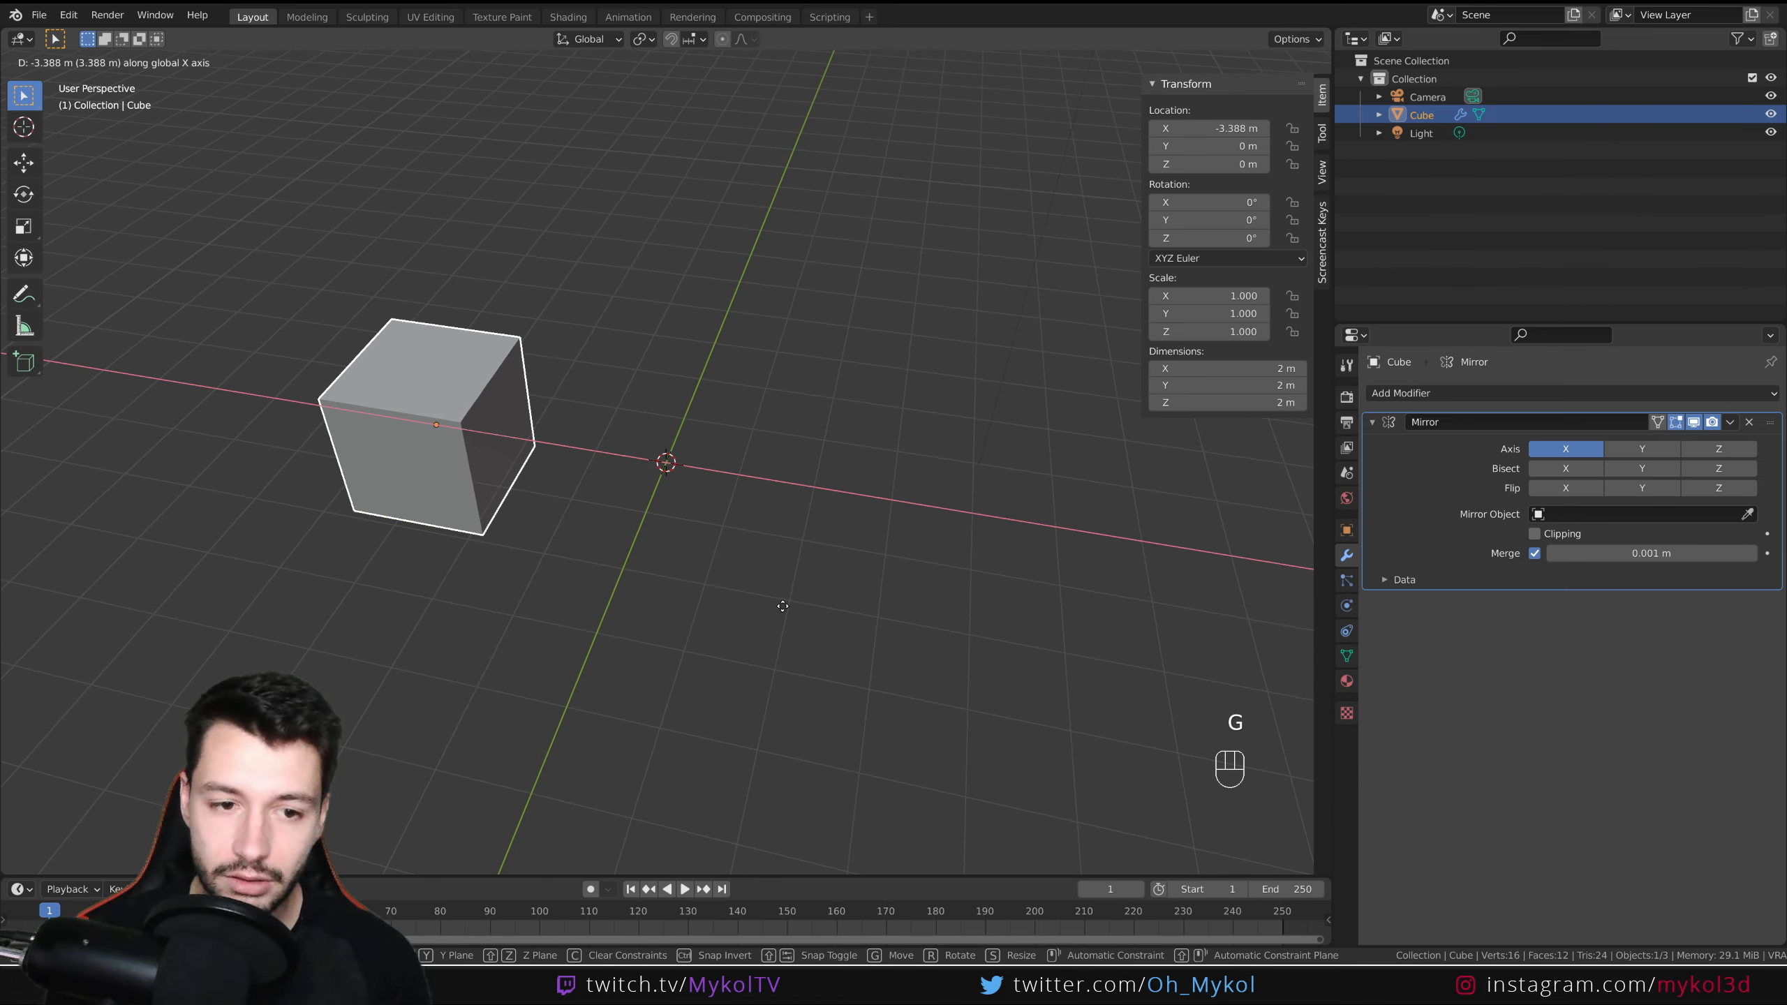
pyautogui.press('x')
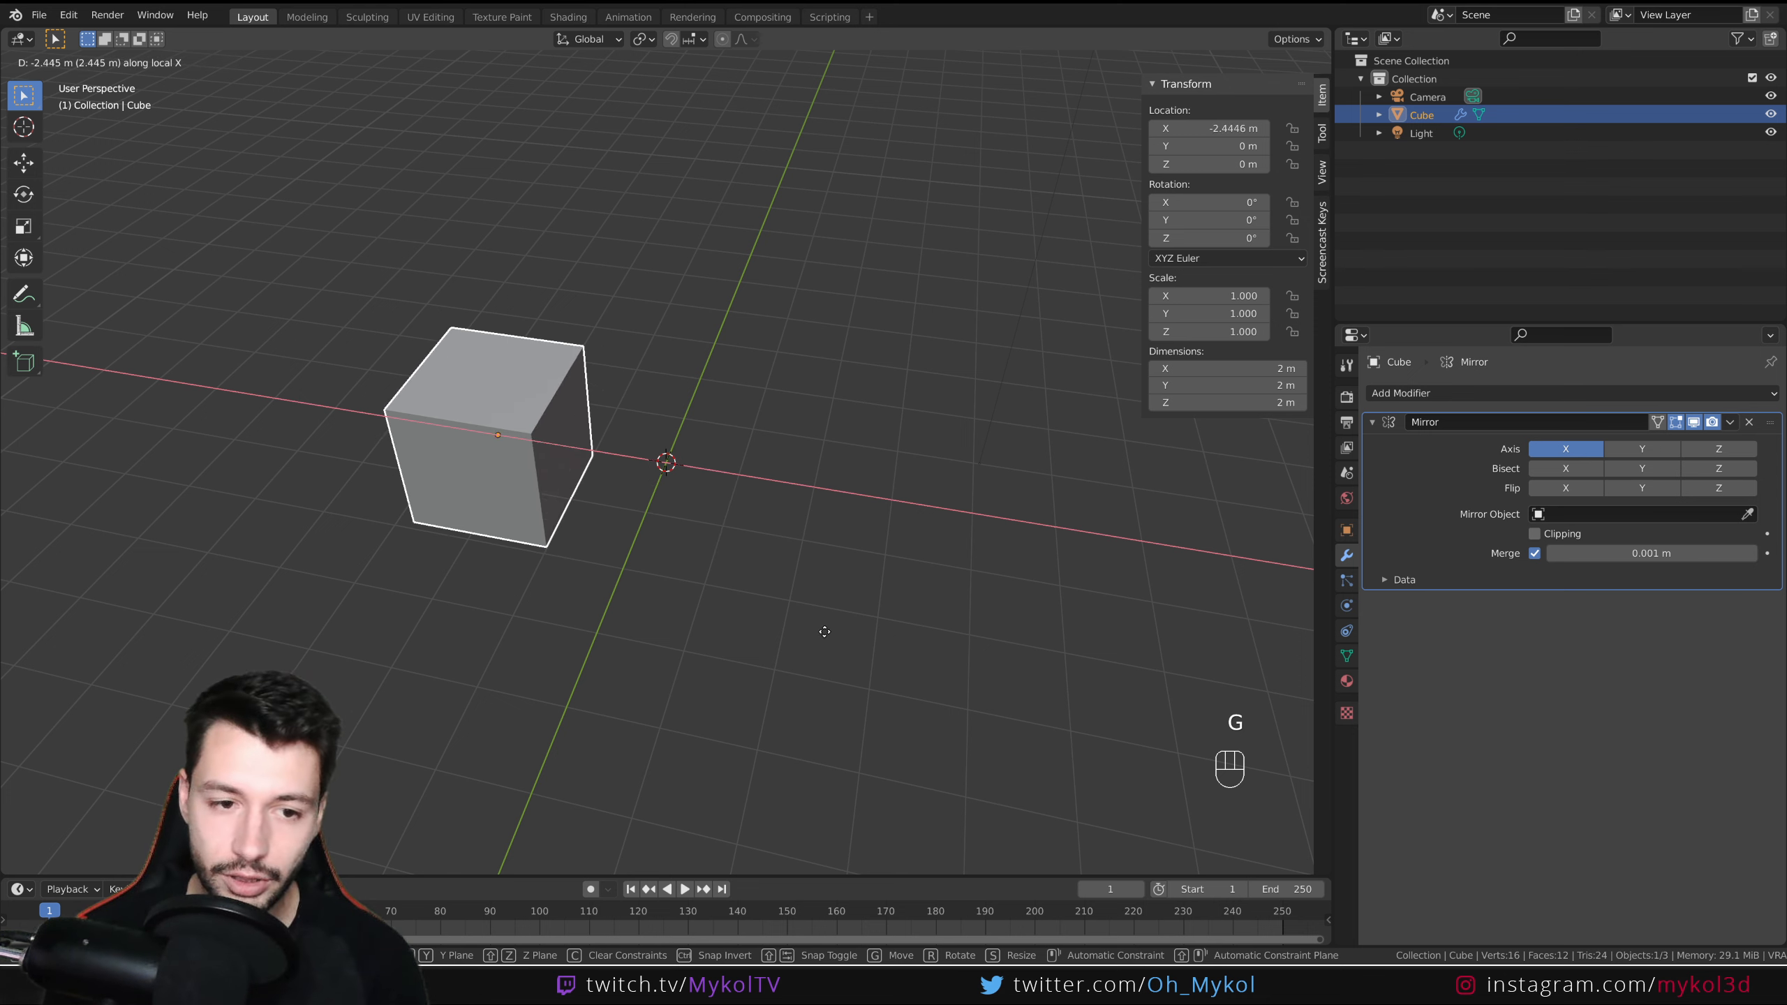
pyautogui.rightClick(568, 409)
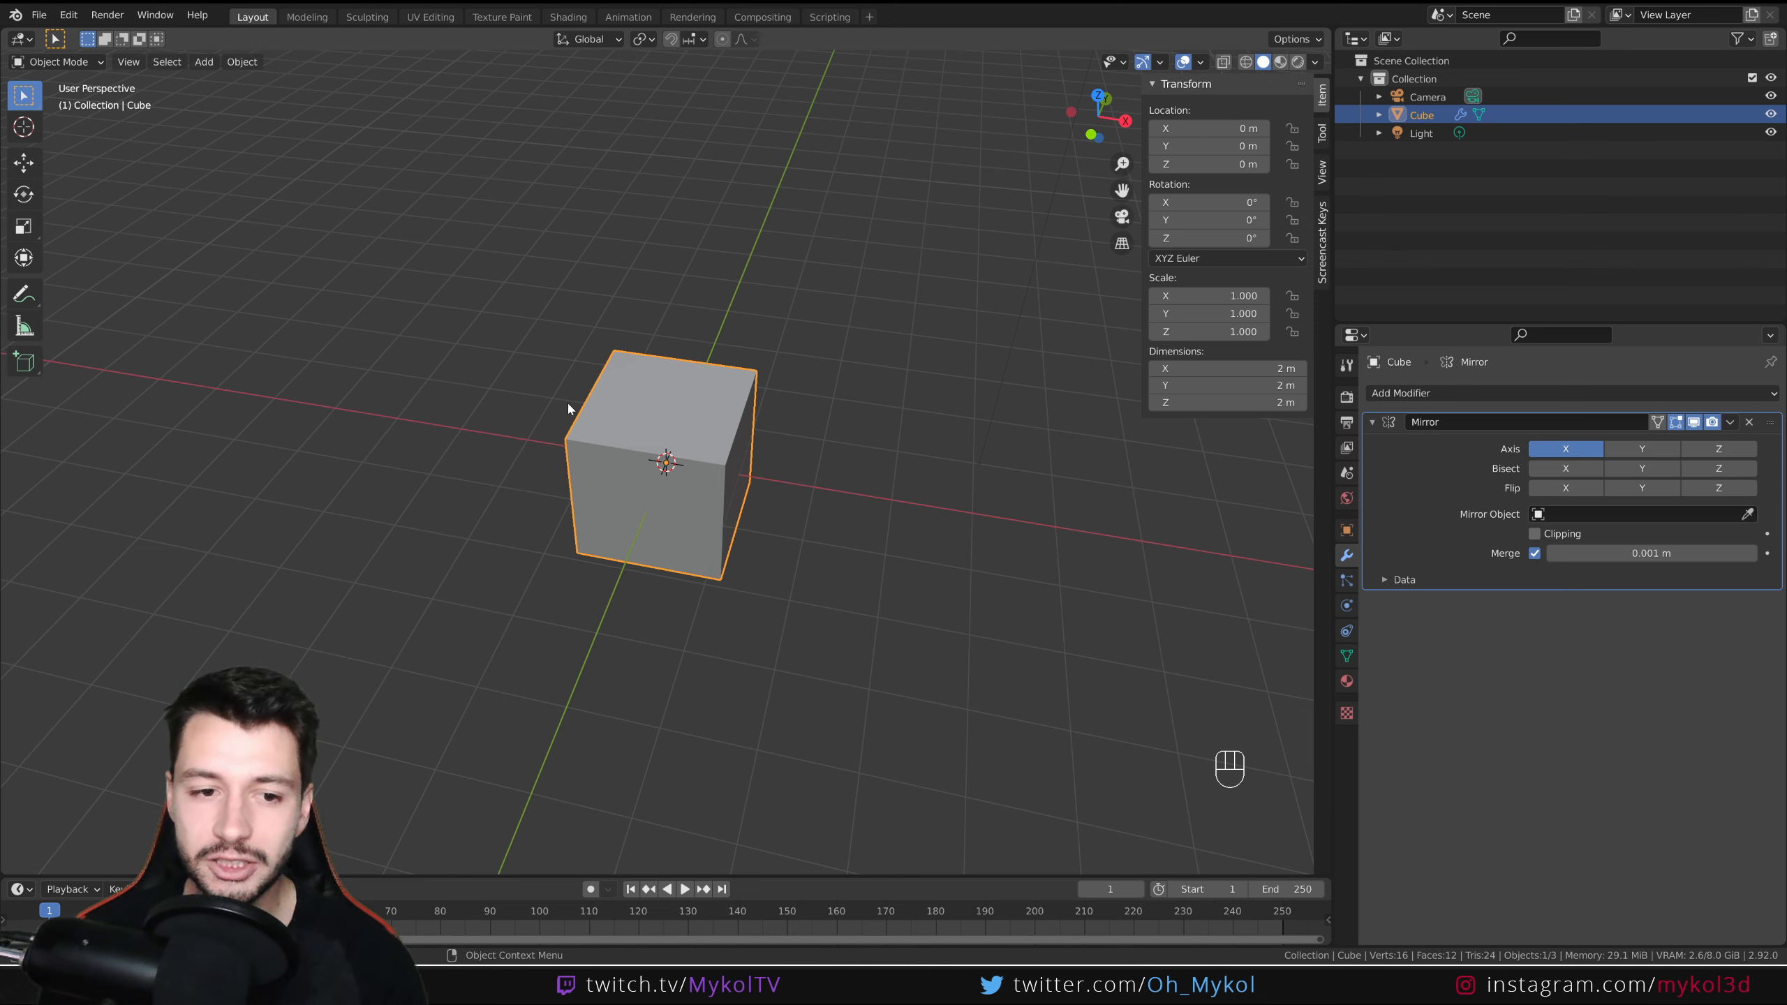
# - In Edit Mode, move all of the cube's geometry about 2.06 m in the negative X direction
pyautogui.moveTo(820, 611); pyautogui.dragTo(811, 589, button='middle')
pyautogui.scroll(3, 811, 589)
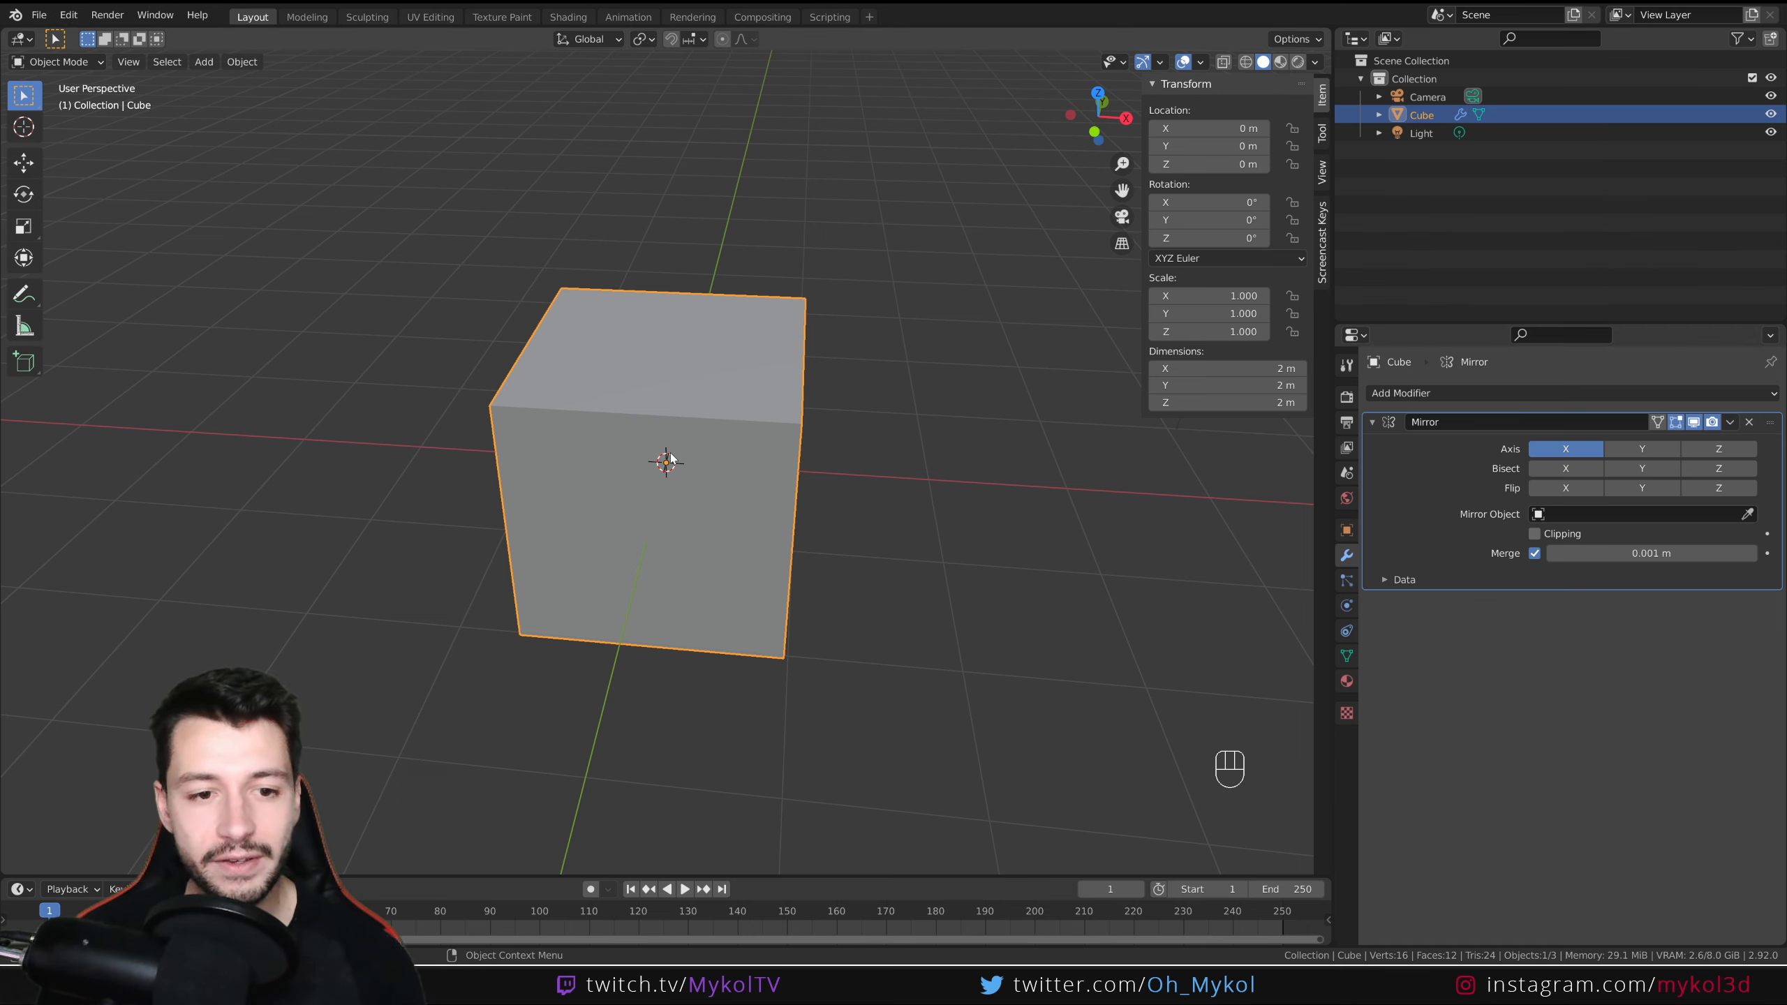
pyautogui.scroll(2, 657, 479)
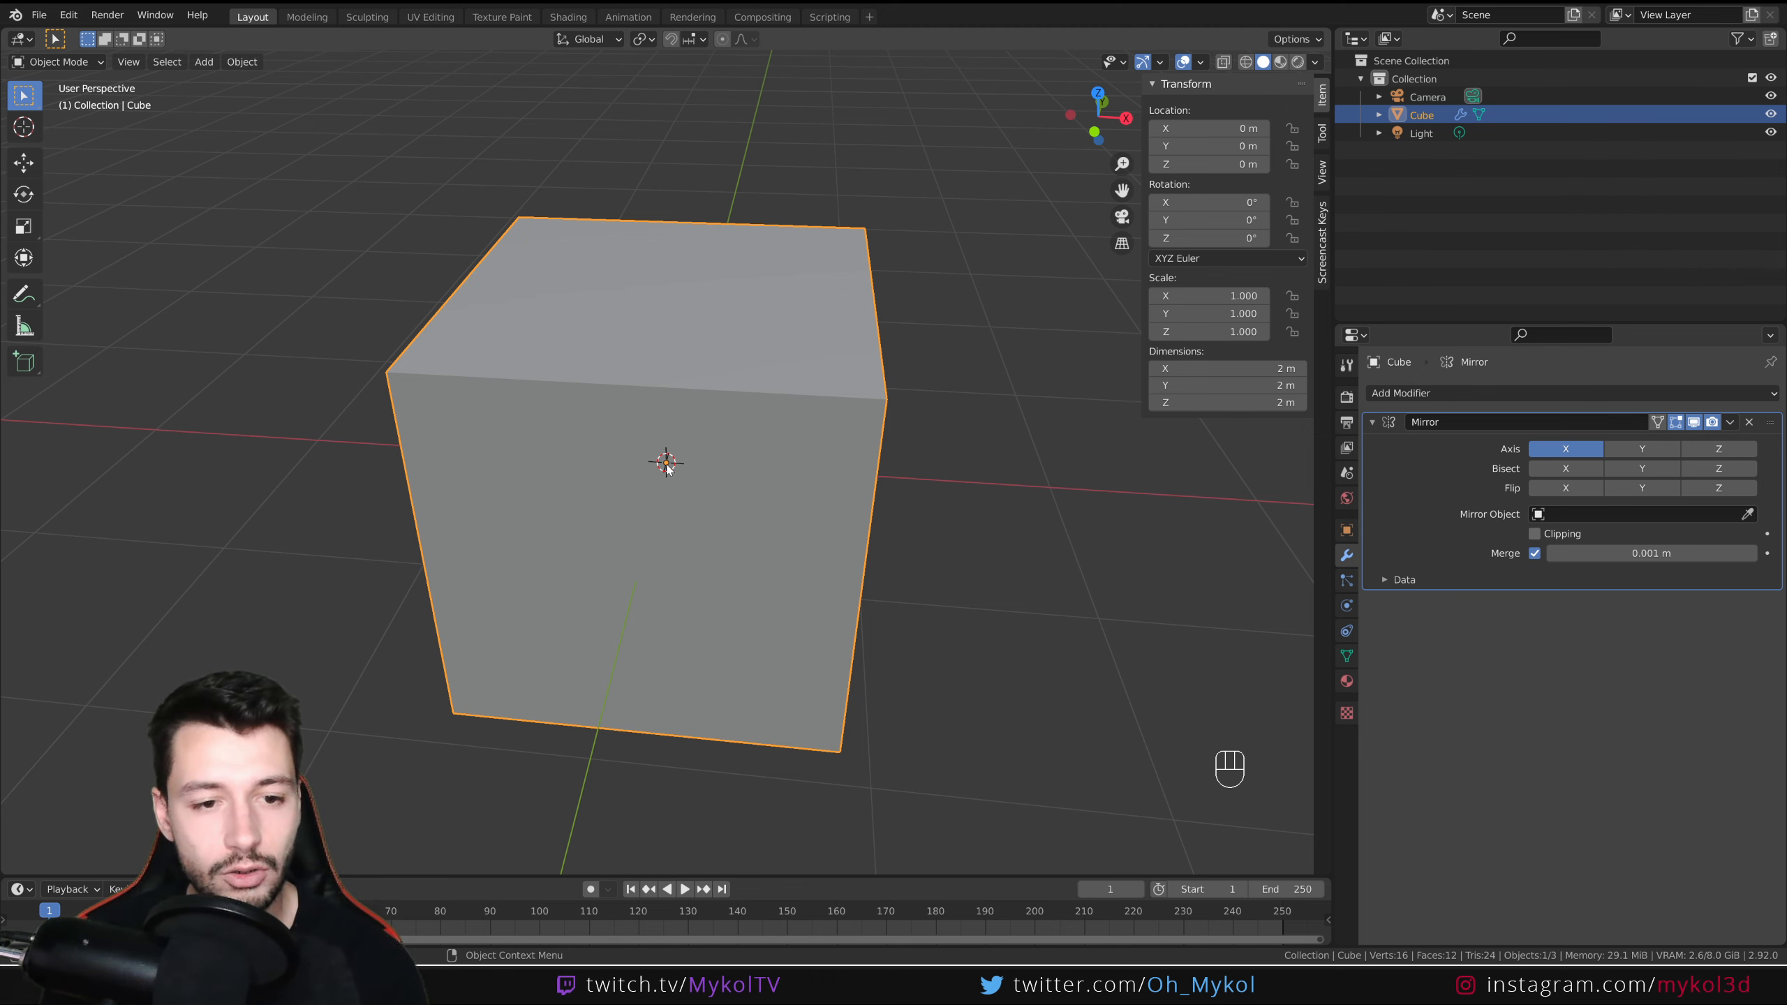
pyautogui.scroll(-5, 667, 468)
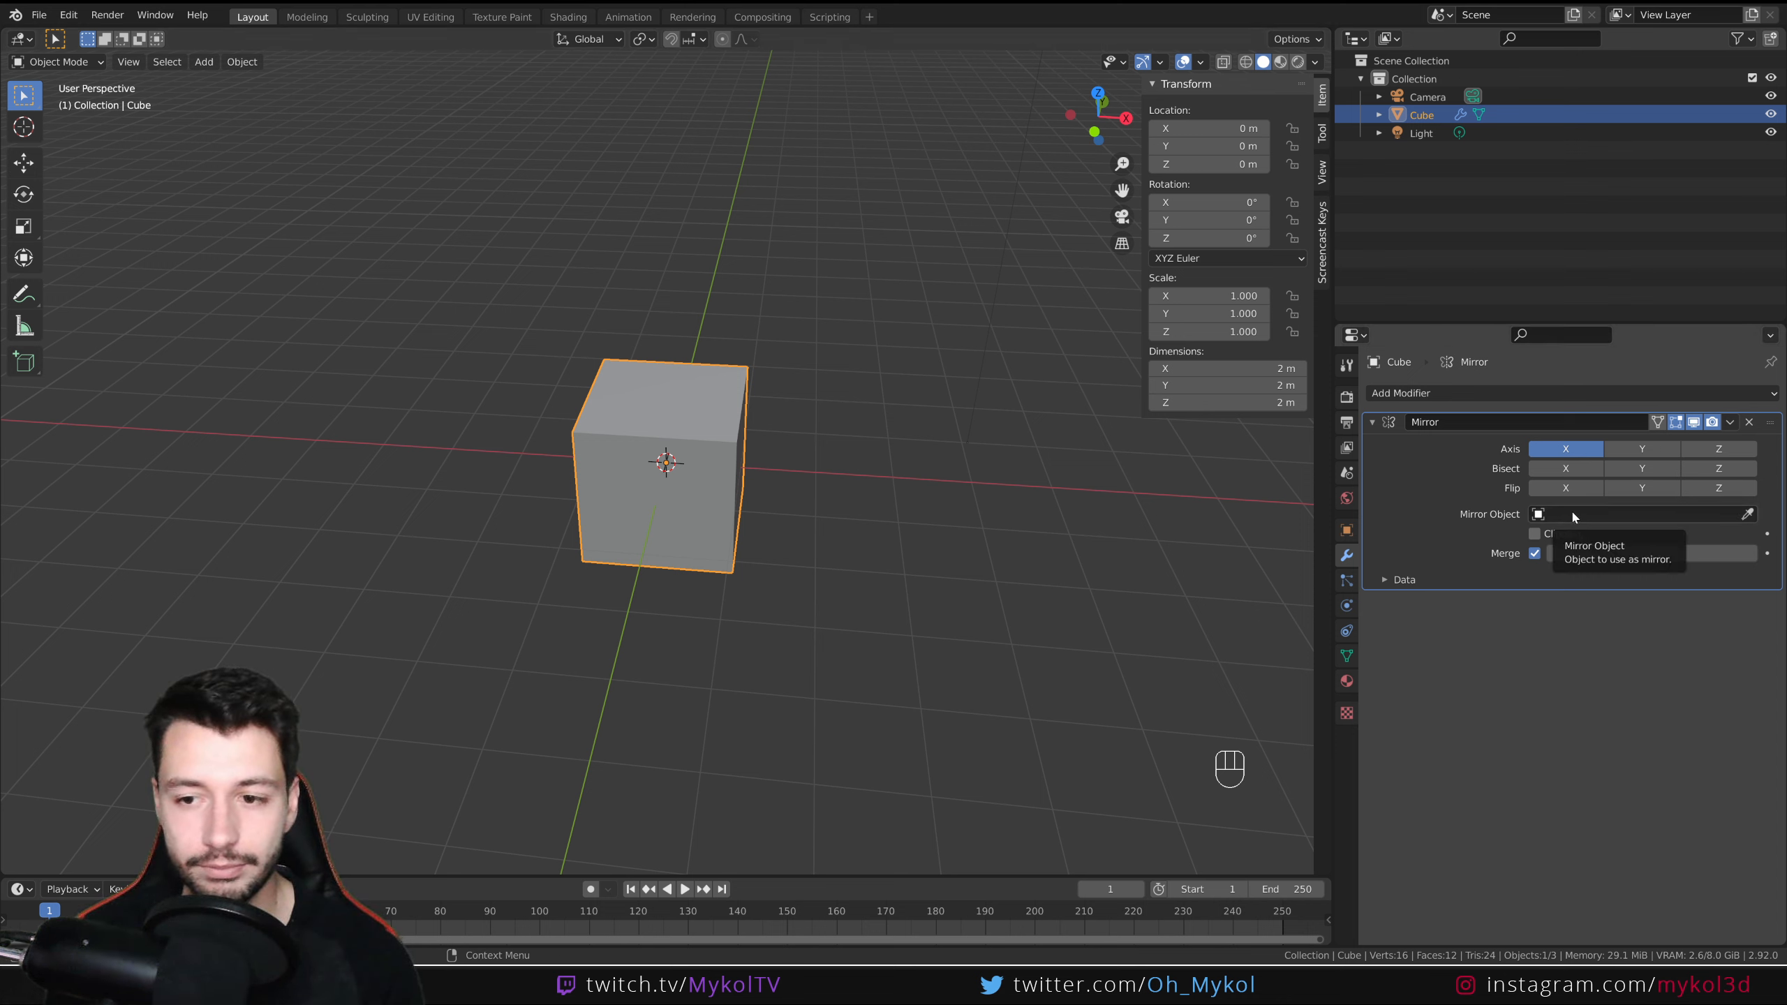
pyautogui.press('Tab')
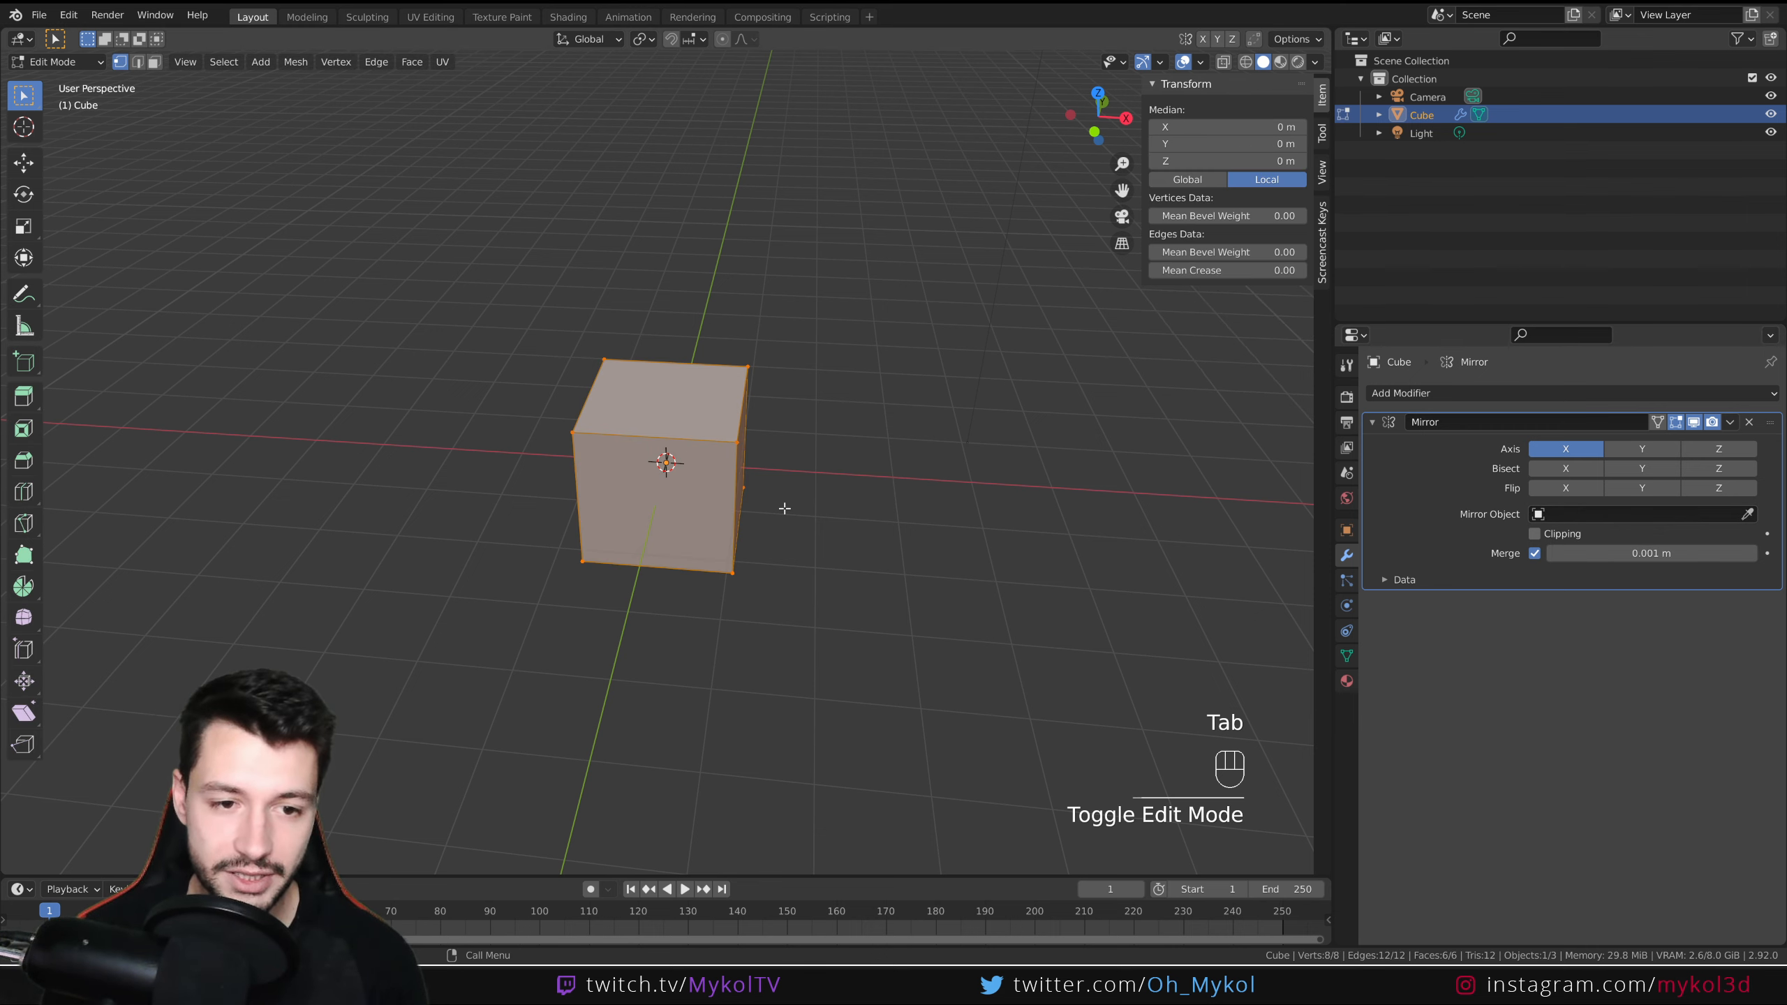
pyautogui.moveTo(811, 476); pyautogui.dragTo(835, 460, button='middle')
pyautogui.scroll(2, 788, 484)
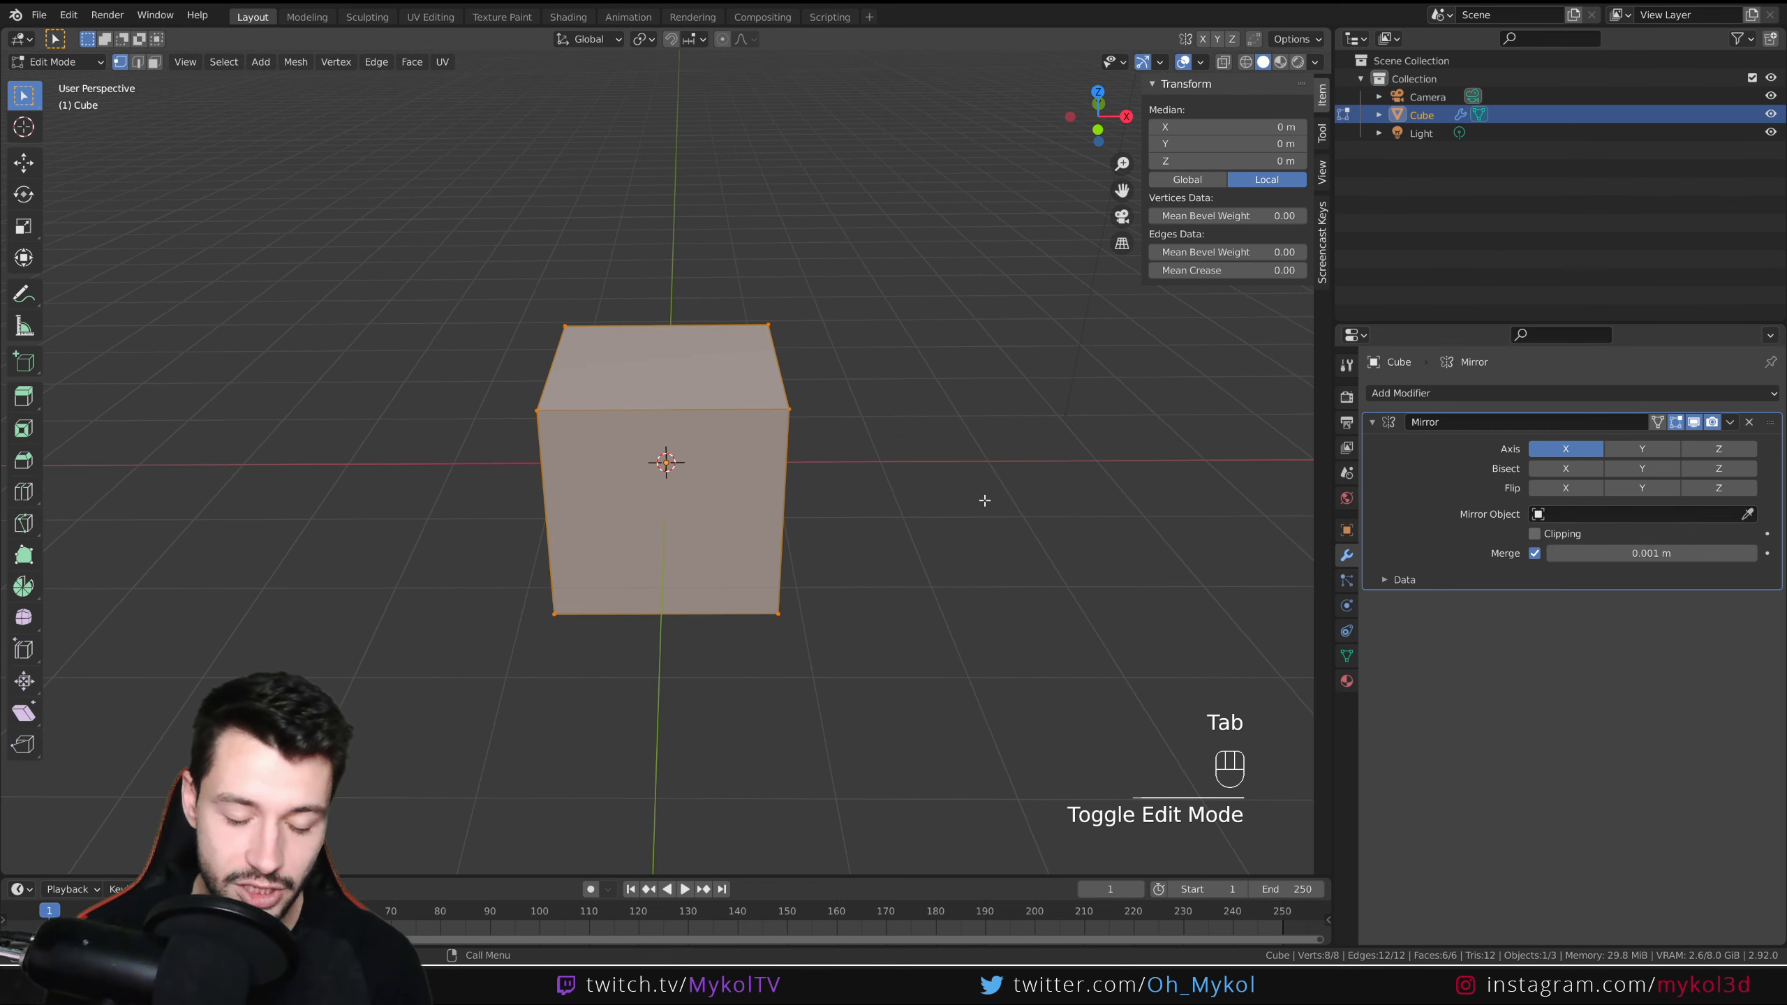
pyautogui.press('g')
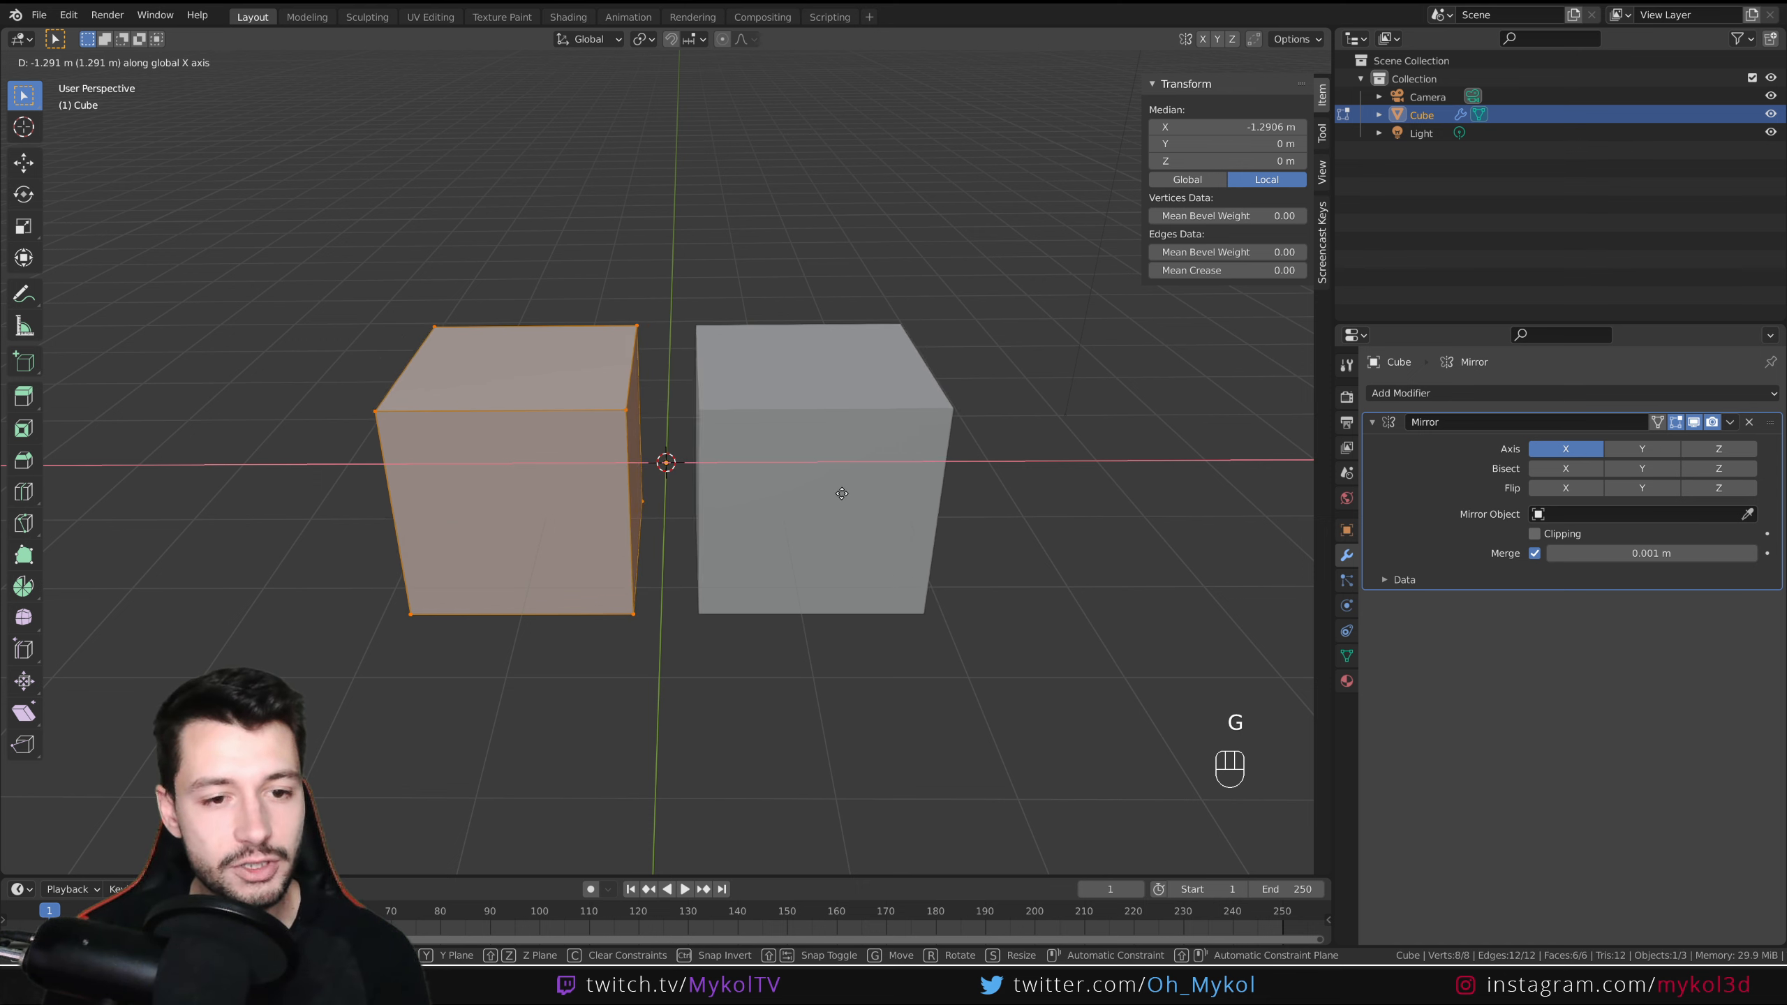
pyautogui.click(658, 471)
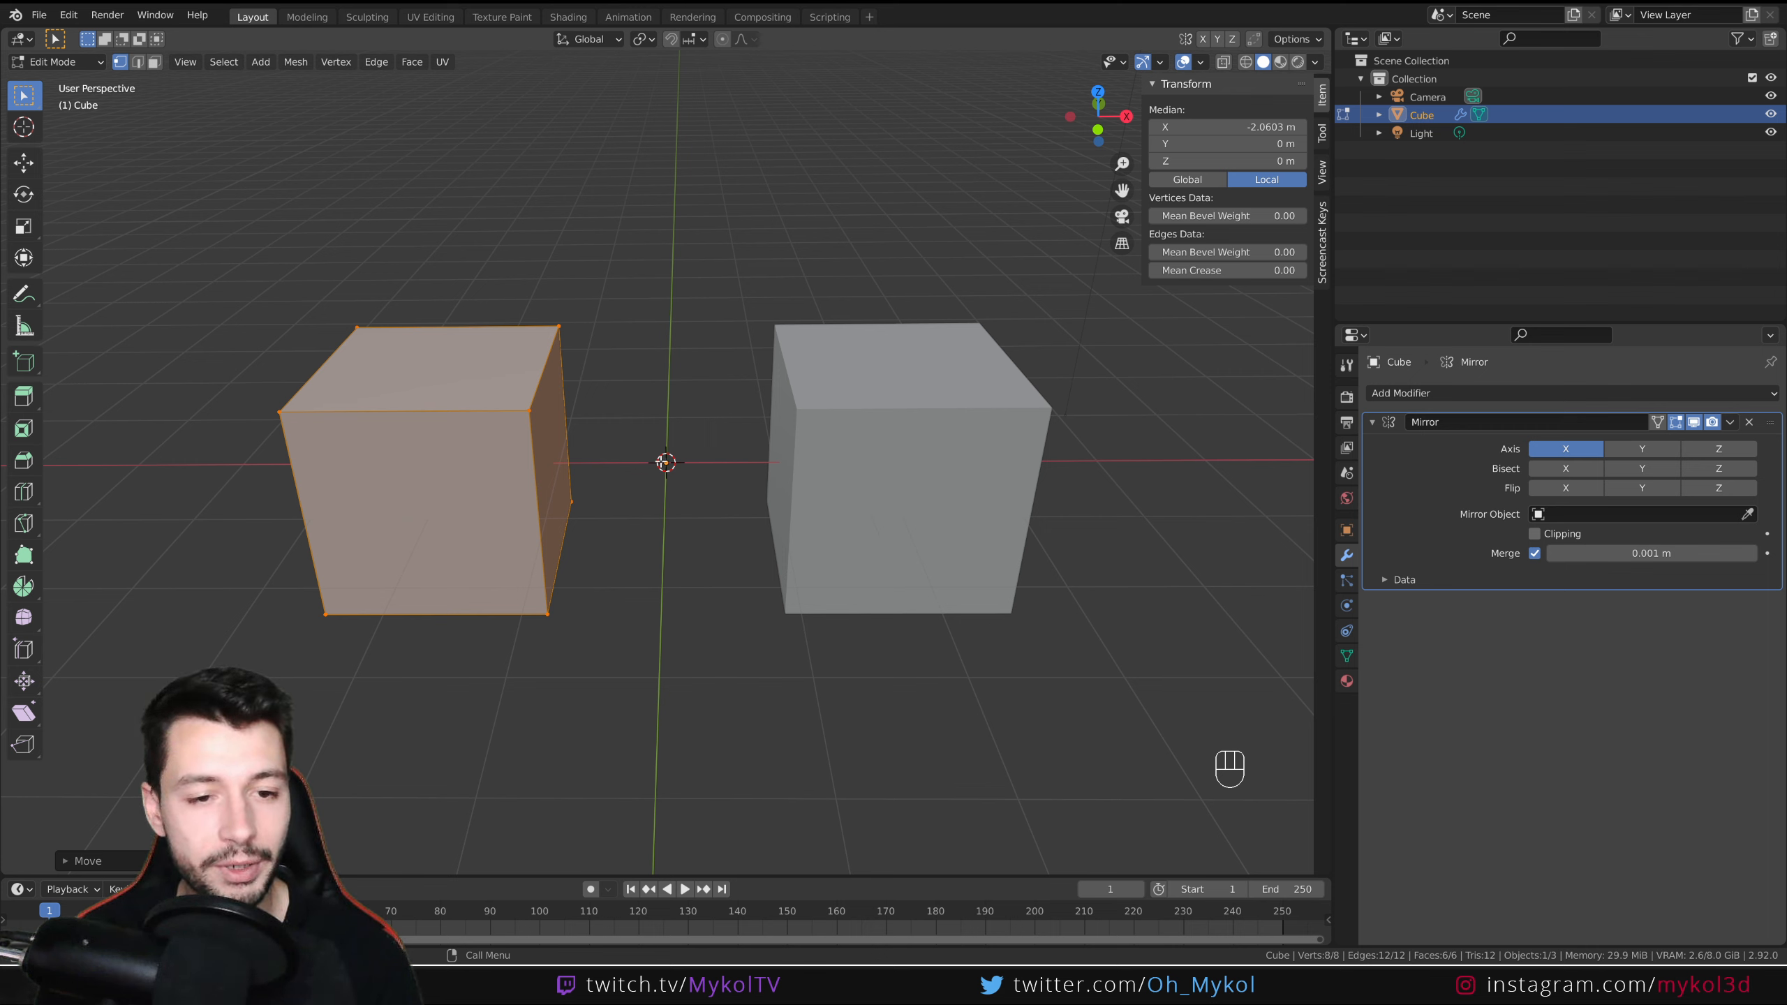
# - Select the original cube's outer face and move it inward along X to about -1.64 m, thinning the block
pyautogui.scroll(-3, 676, 472)
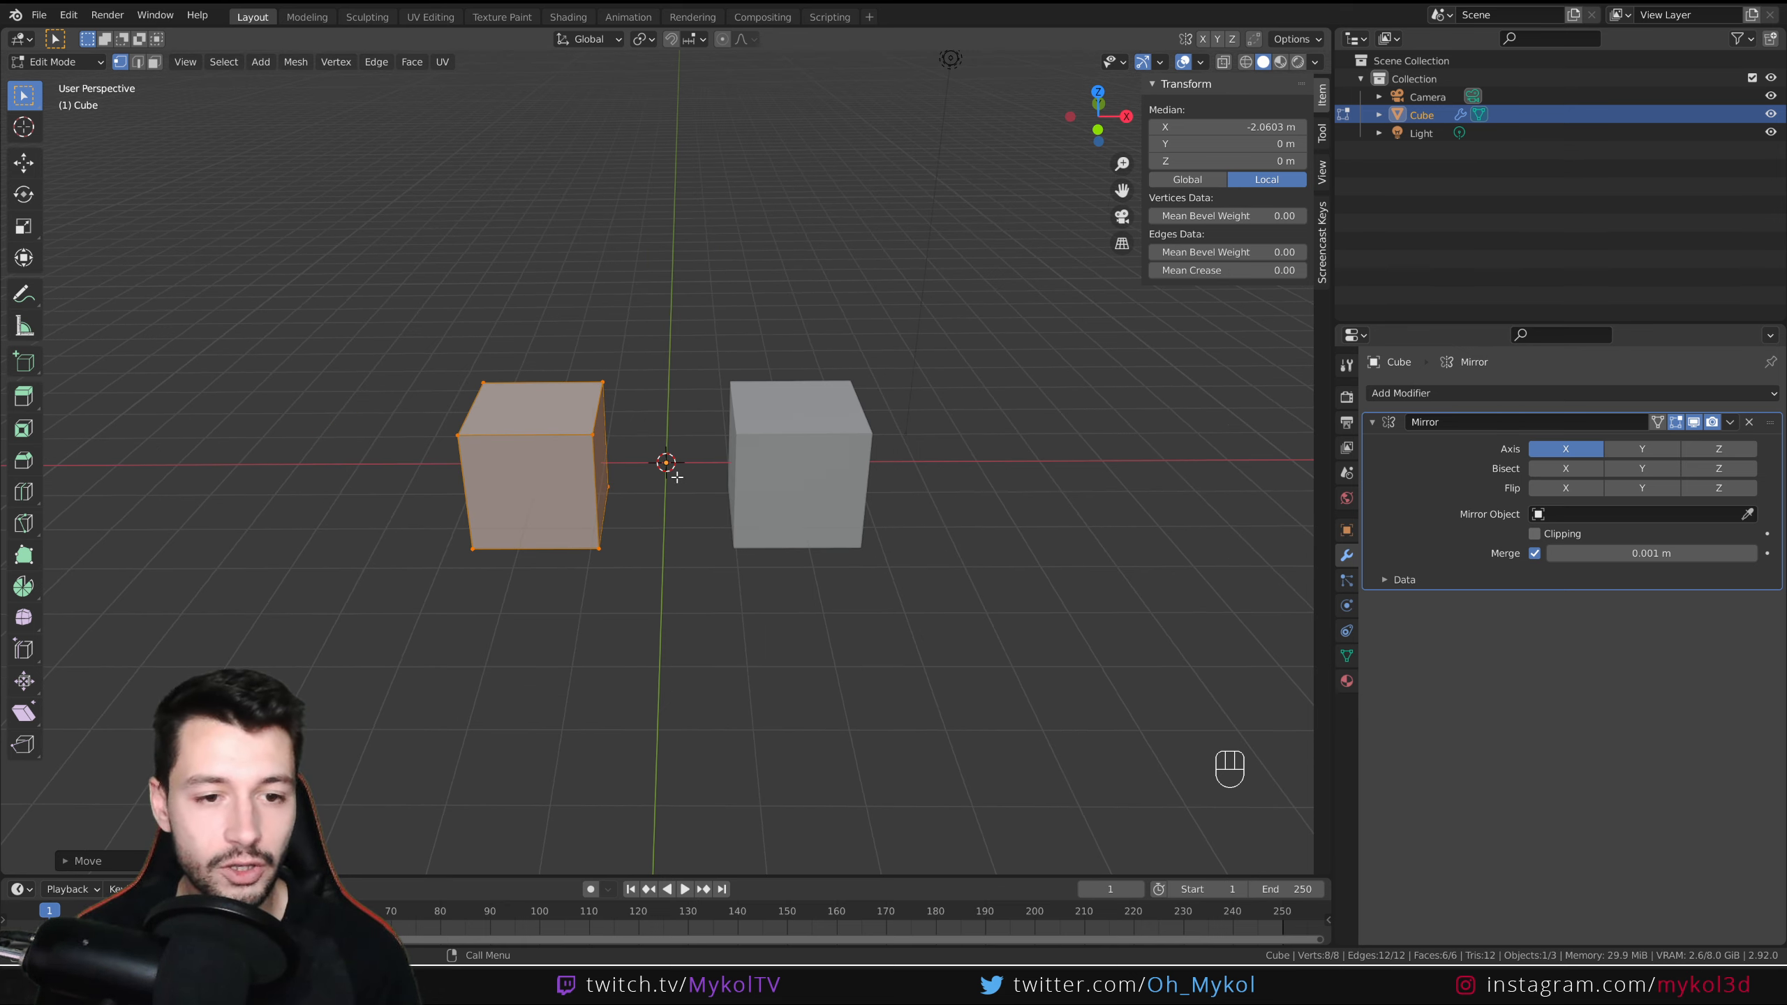
pyautogui.moveTo(665, 588); pyautogui.dragTo(765, 382, button='middle')
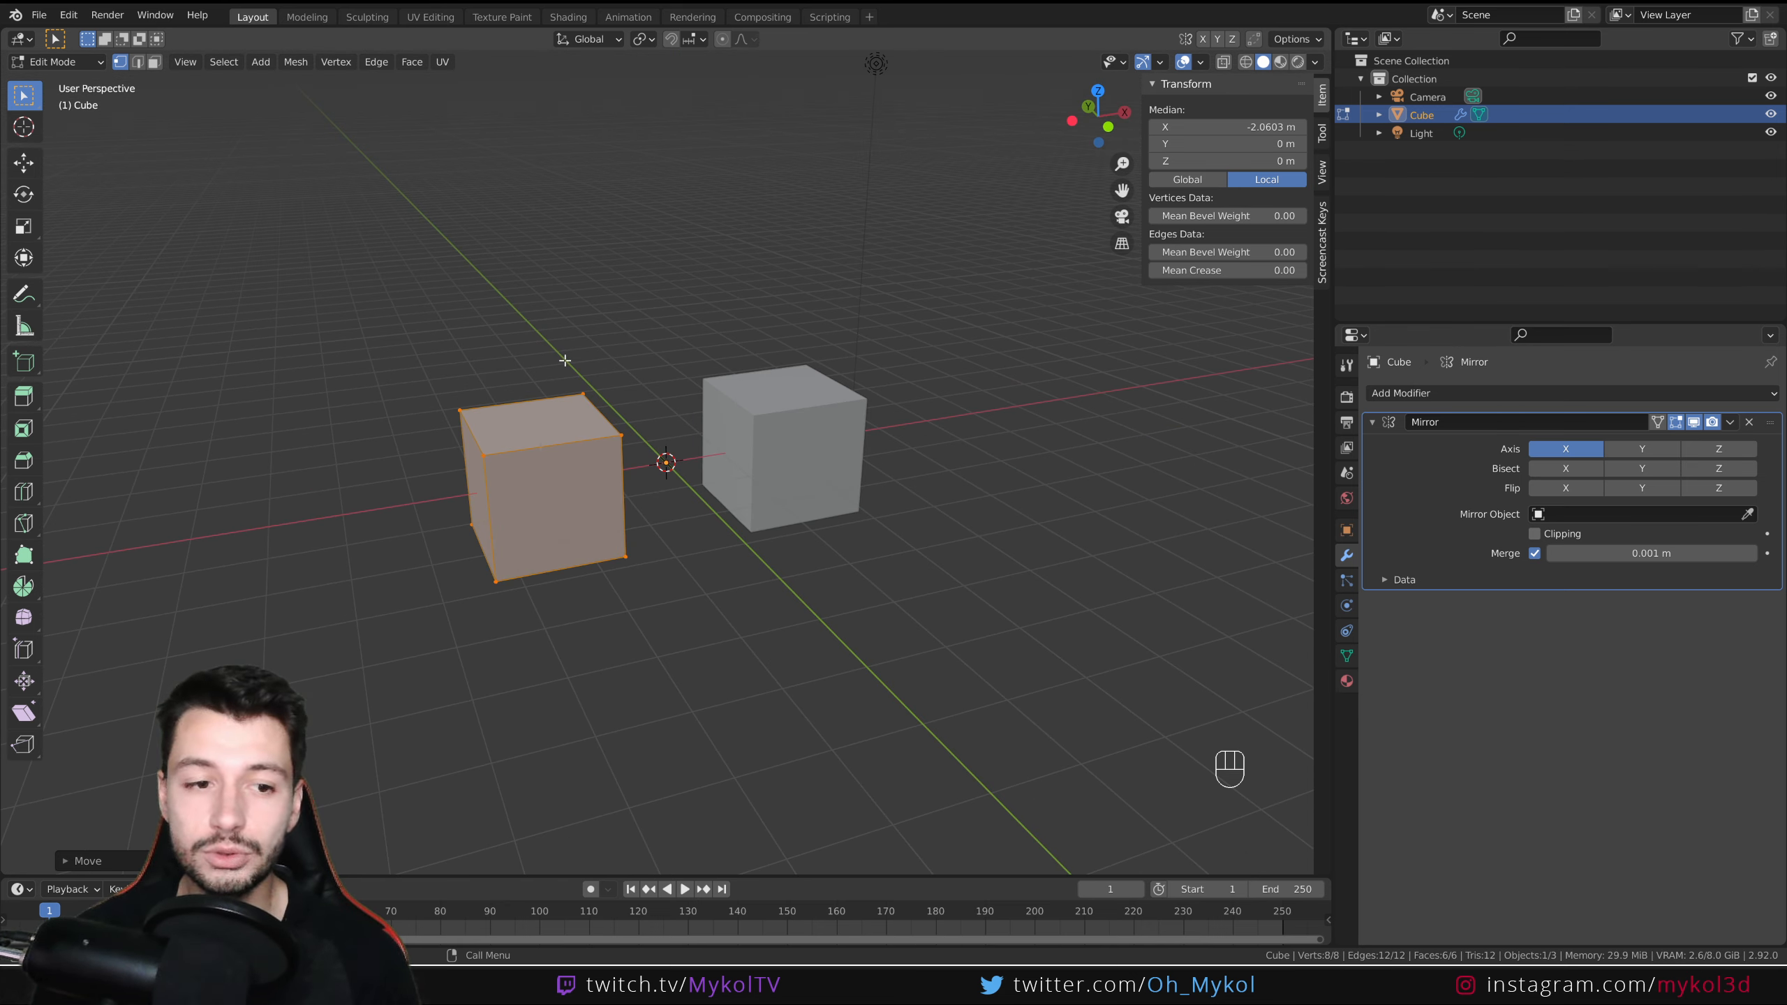
pyautogui.moveTo(463, 441); pyautogui.dragTo(473, 502, button='middle')
pyautogui.press('3')
pyautogui.click(484, 491)
pyautogui.press('g')
pyautogui.press('x')
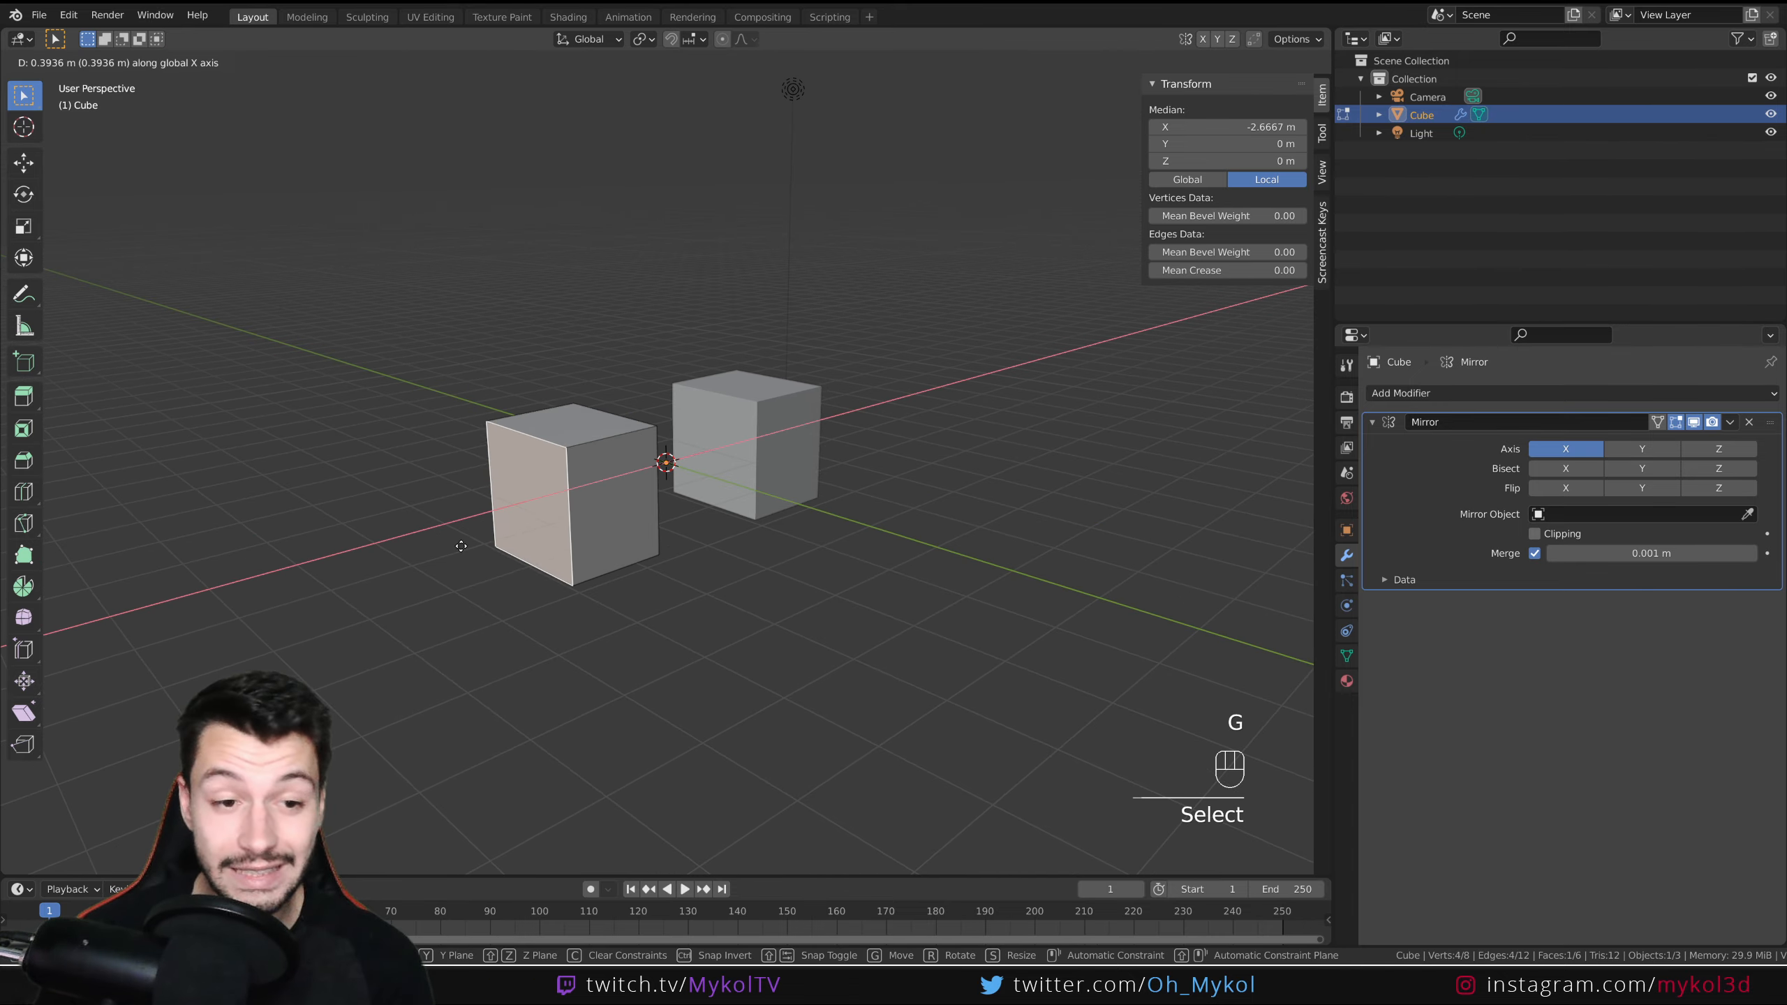
pyautogui.click(520, 545)
# - Inset the outer face, extrude it outward about 0.15 m, inset again, extrude a central recess inward, and return to Object Mode
pyautogui.press('i')
pyautogui.click(995, 650)
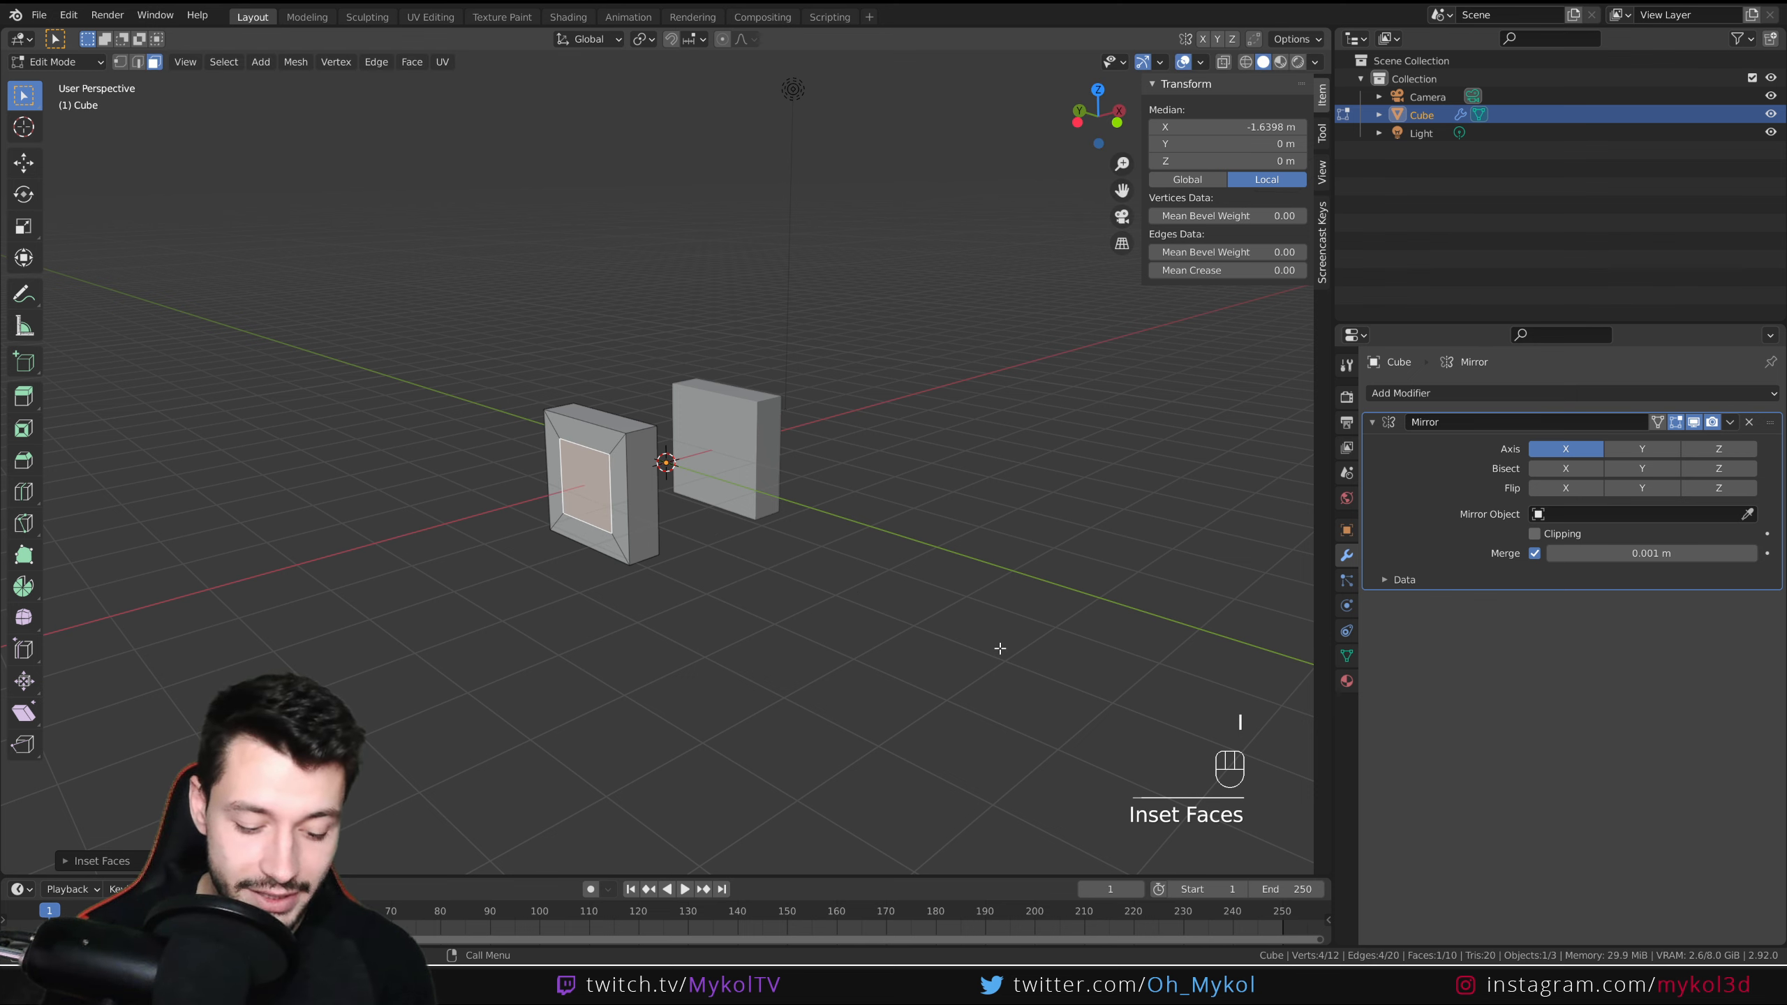
pyautogui.press('e')
pyautogui.click(1090, 684)
pyautogui.press('i')
pyautogui.click(1083, 686)
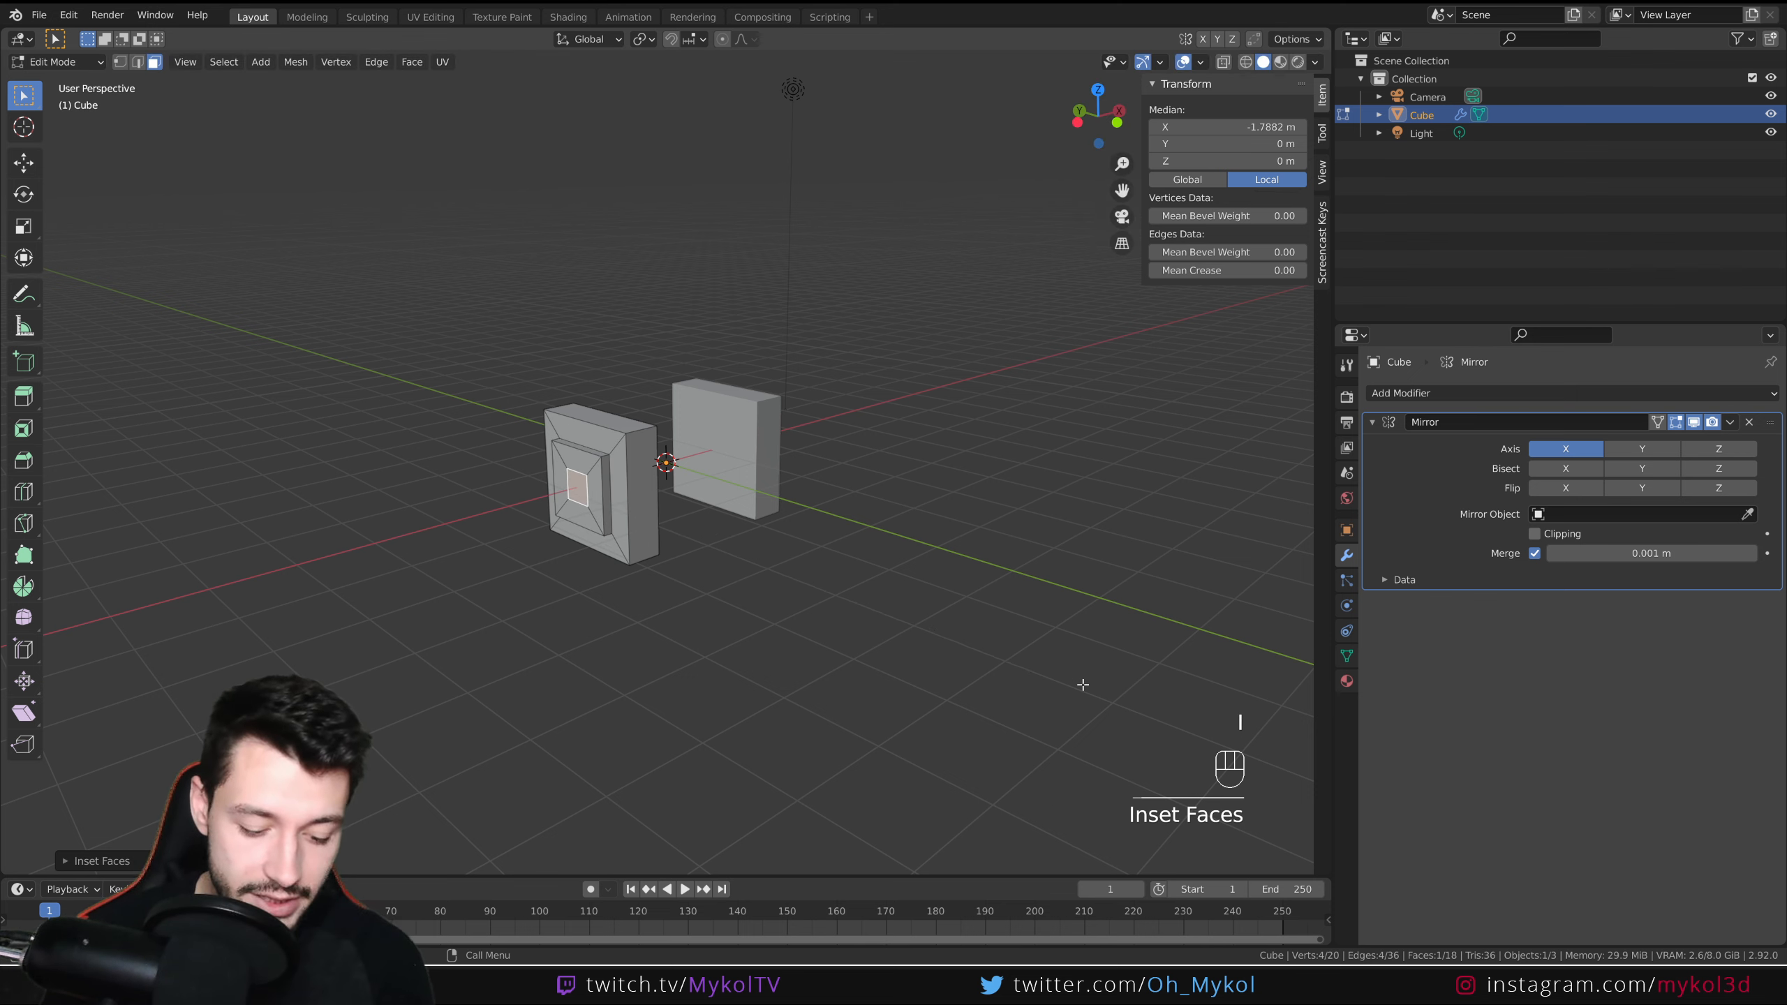
pyautogui.press('e')
pyautogui.click(1092, 682)
pyautogui.press('Tab')
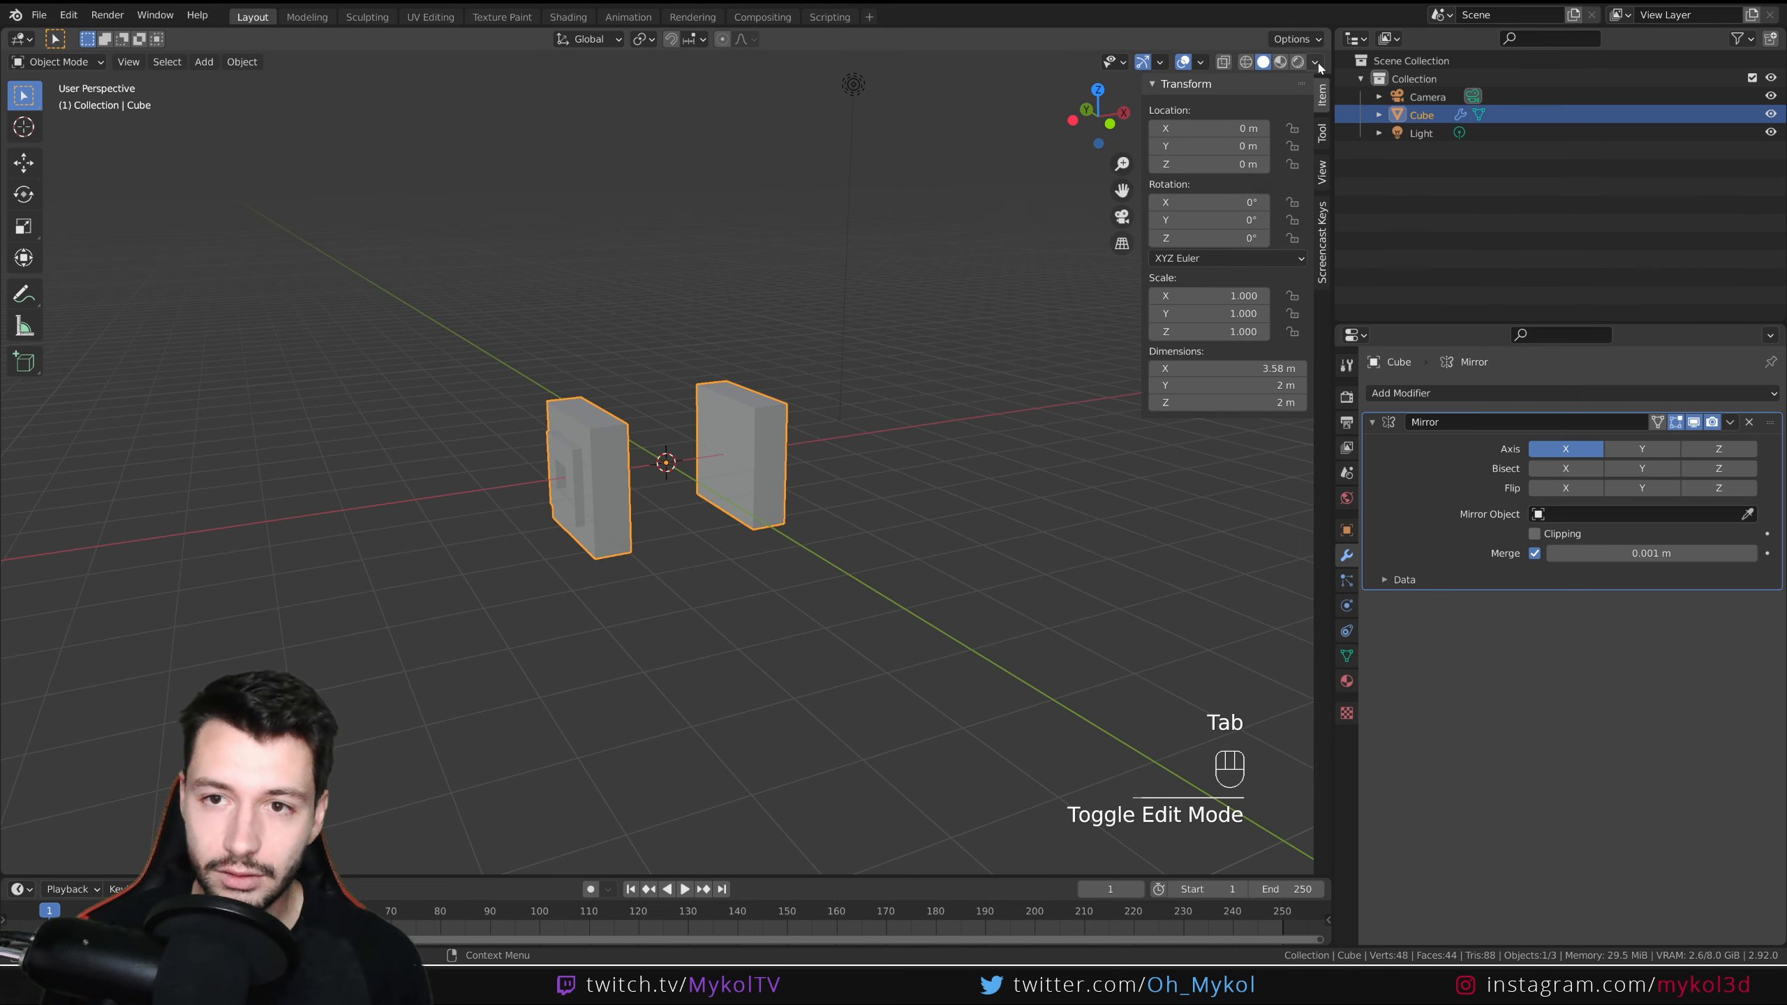
# - Enable cavity shading in the viewport and view the inner sides of both mirrored blocks
pyautogui.click(1314, 61)
pyautogui.click(1212, 460)
pyautogui.moveTo(567, 471)
pyautogui.mouseDown(button='middle')
pyautogui.moveTo(651, 475)
pyautogui.moveTo(679, 519)
pyautogui.moveTo(466, 499)
pyautogui.moveTo(566, 511)
pyautogui.mouseUp(button='middle')
pyautogui.scroll(4, 651, 475)
pyautogui.scroll(-3, 653, 473)
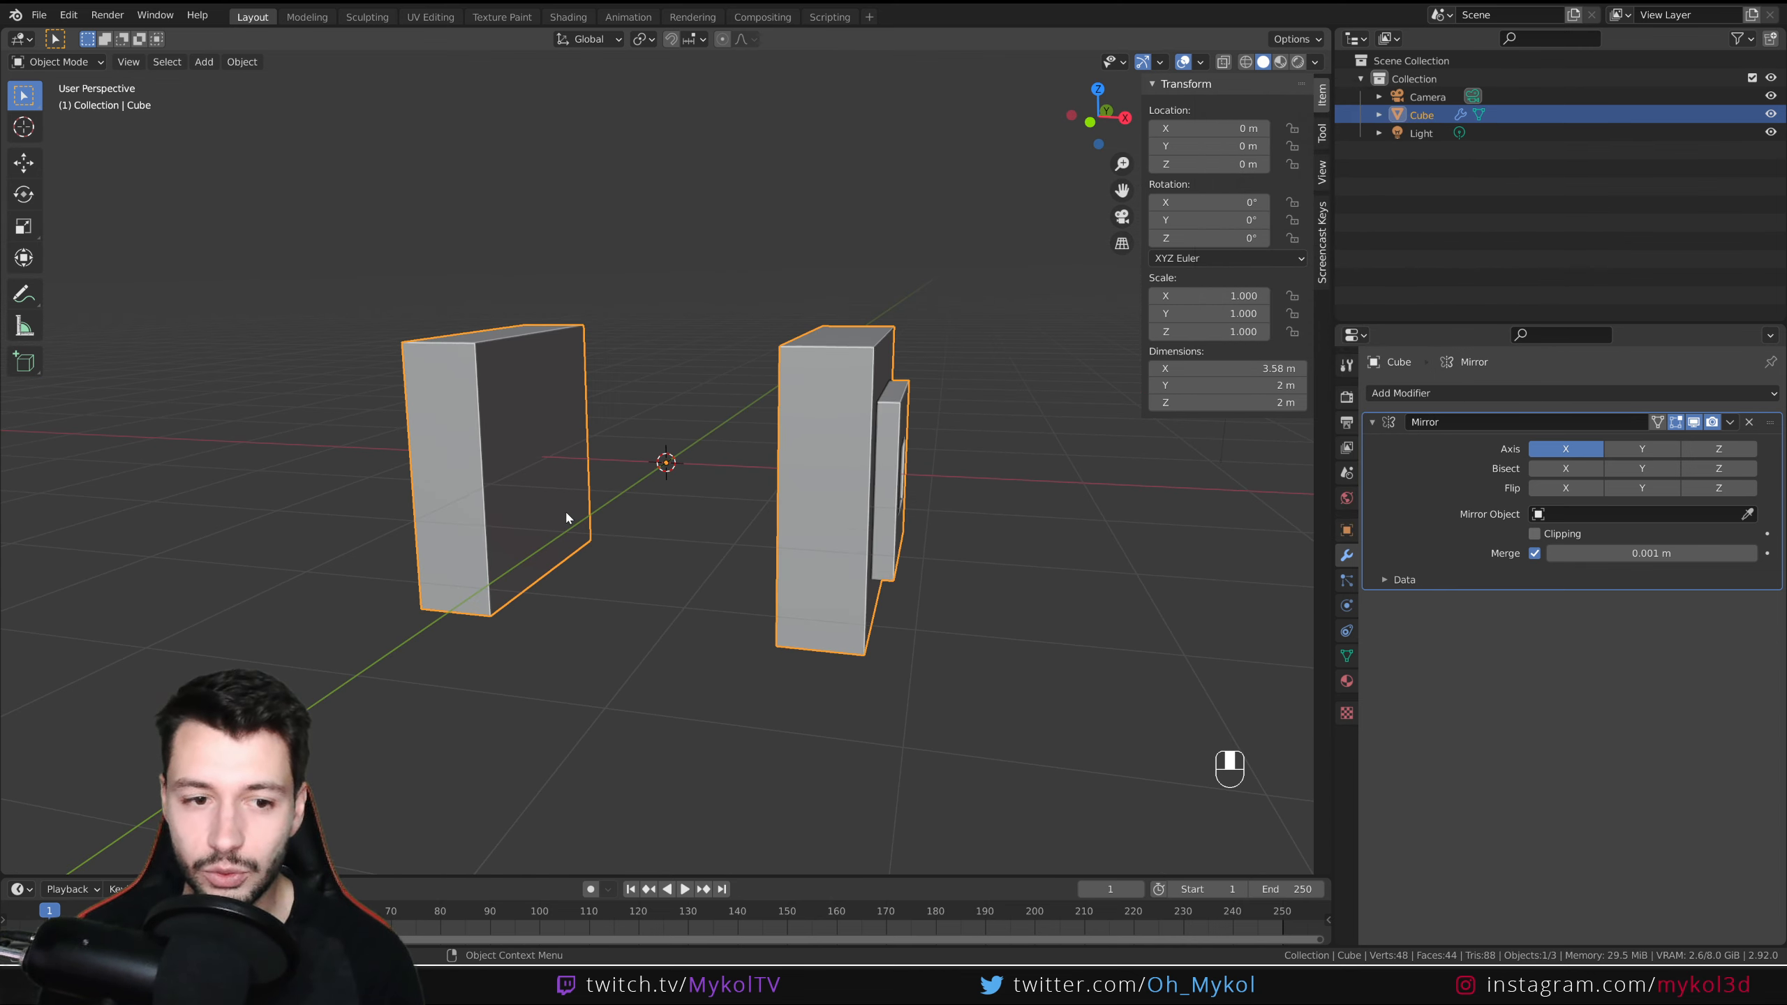
# - Inset the original block's inner face, extrude it about 0.31 m, inset and extrude a smaller block from it, and return to Object Mode
pyautogui.press('Tab')
pyautogui.click(521, 449)
pyautogui.press('i')
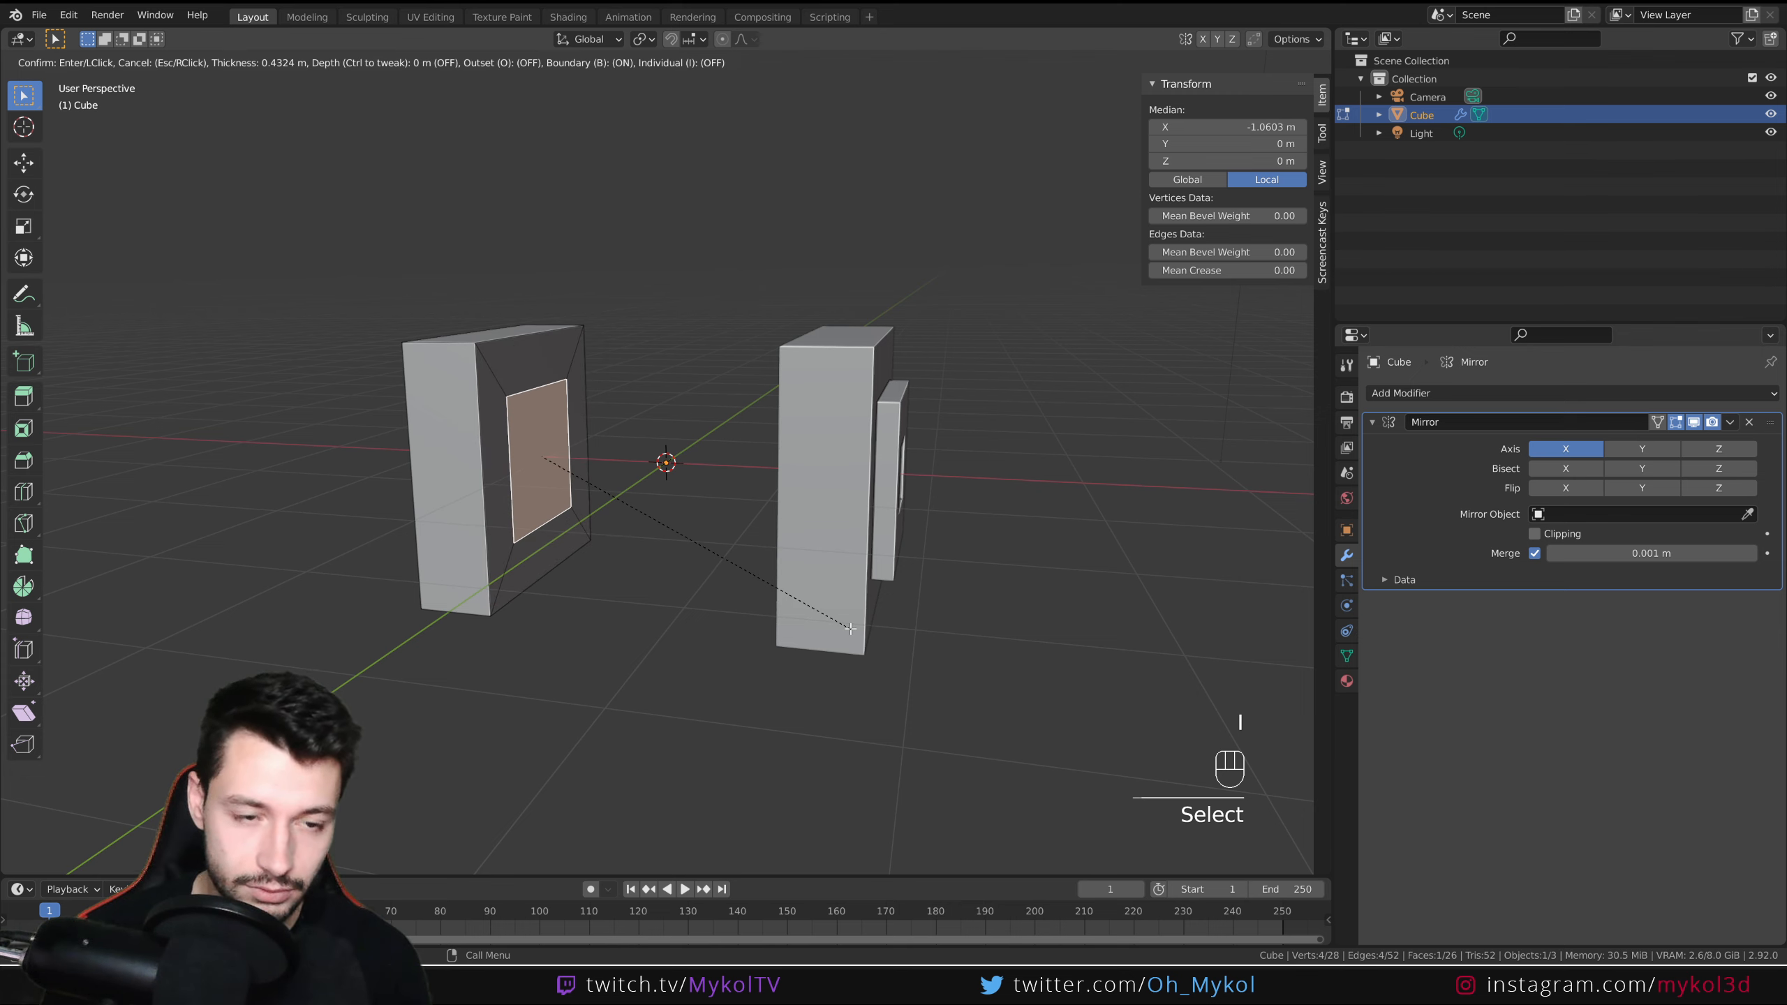
pyautogui.click(819, 622)
pyautogui.press('e')
pyautogui.click(844, 629)
pyautogui.press('i')
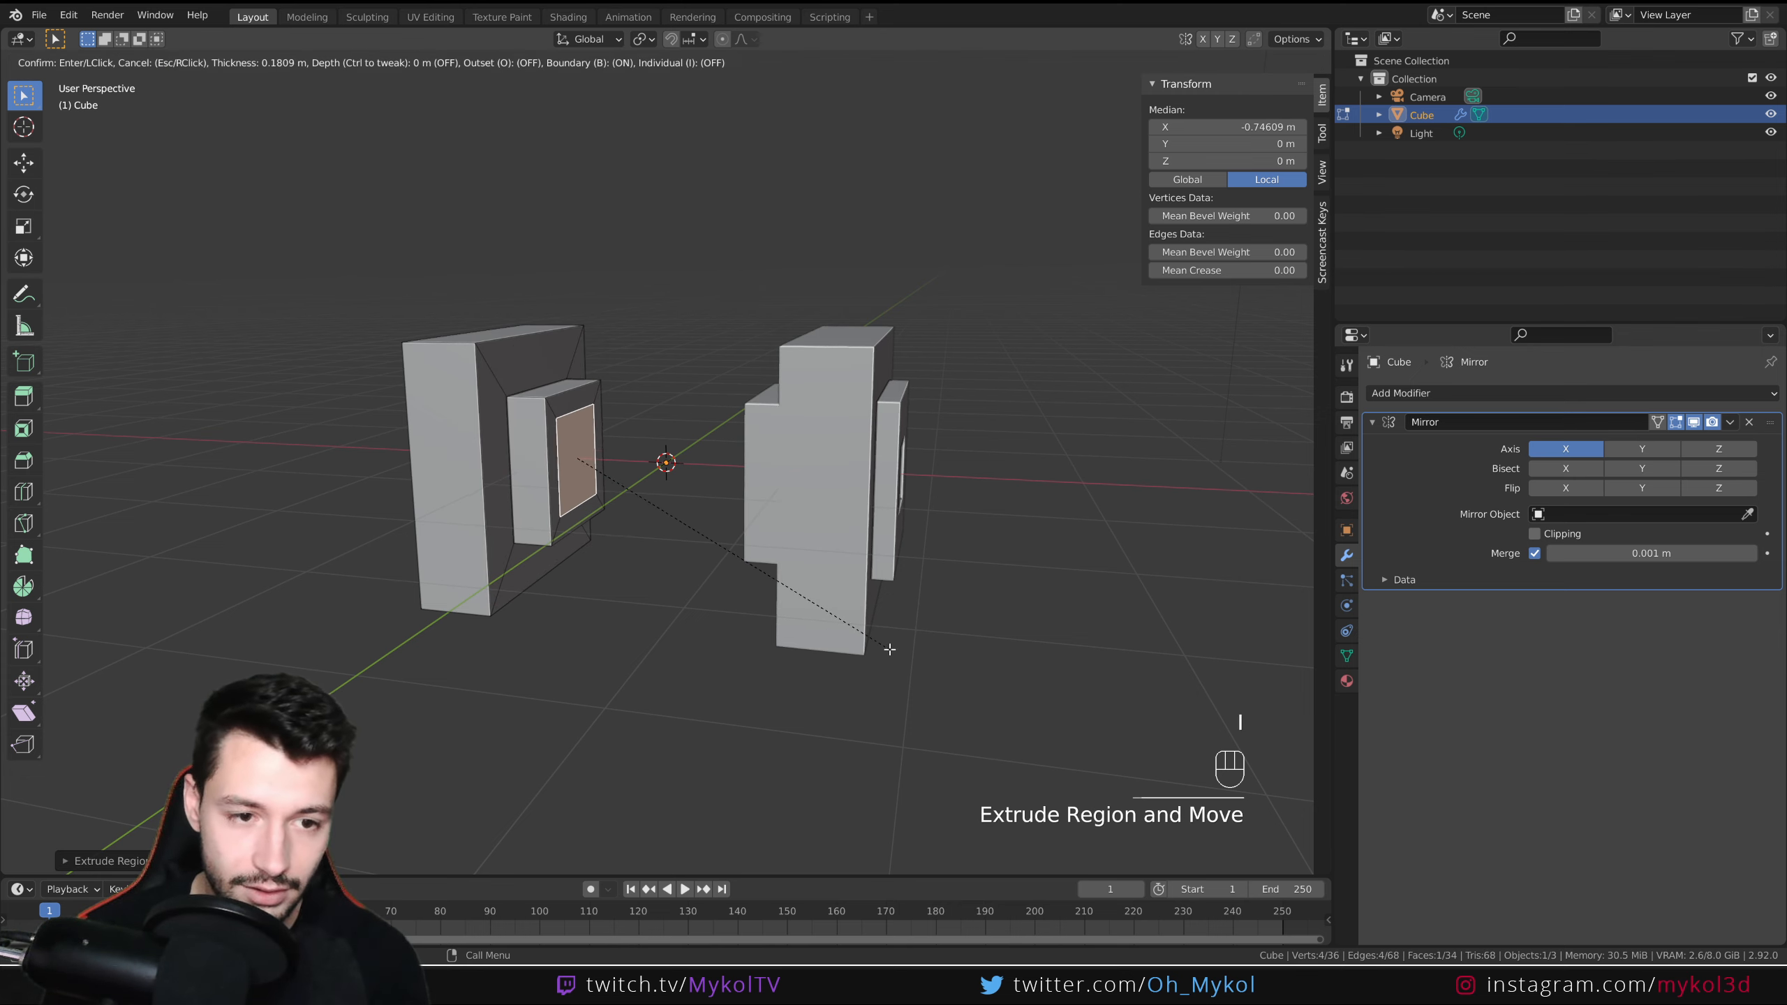
pyautogui.click(880, 648)
pyautogui.press('e')
pyautogui.click(920, 639)
pyautogui.press('Tab')
pyautogui.moveTo(763, 558); pyautogui.dragTo(818, 589, button='middle')
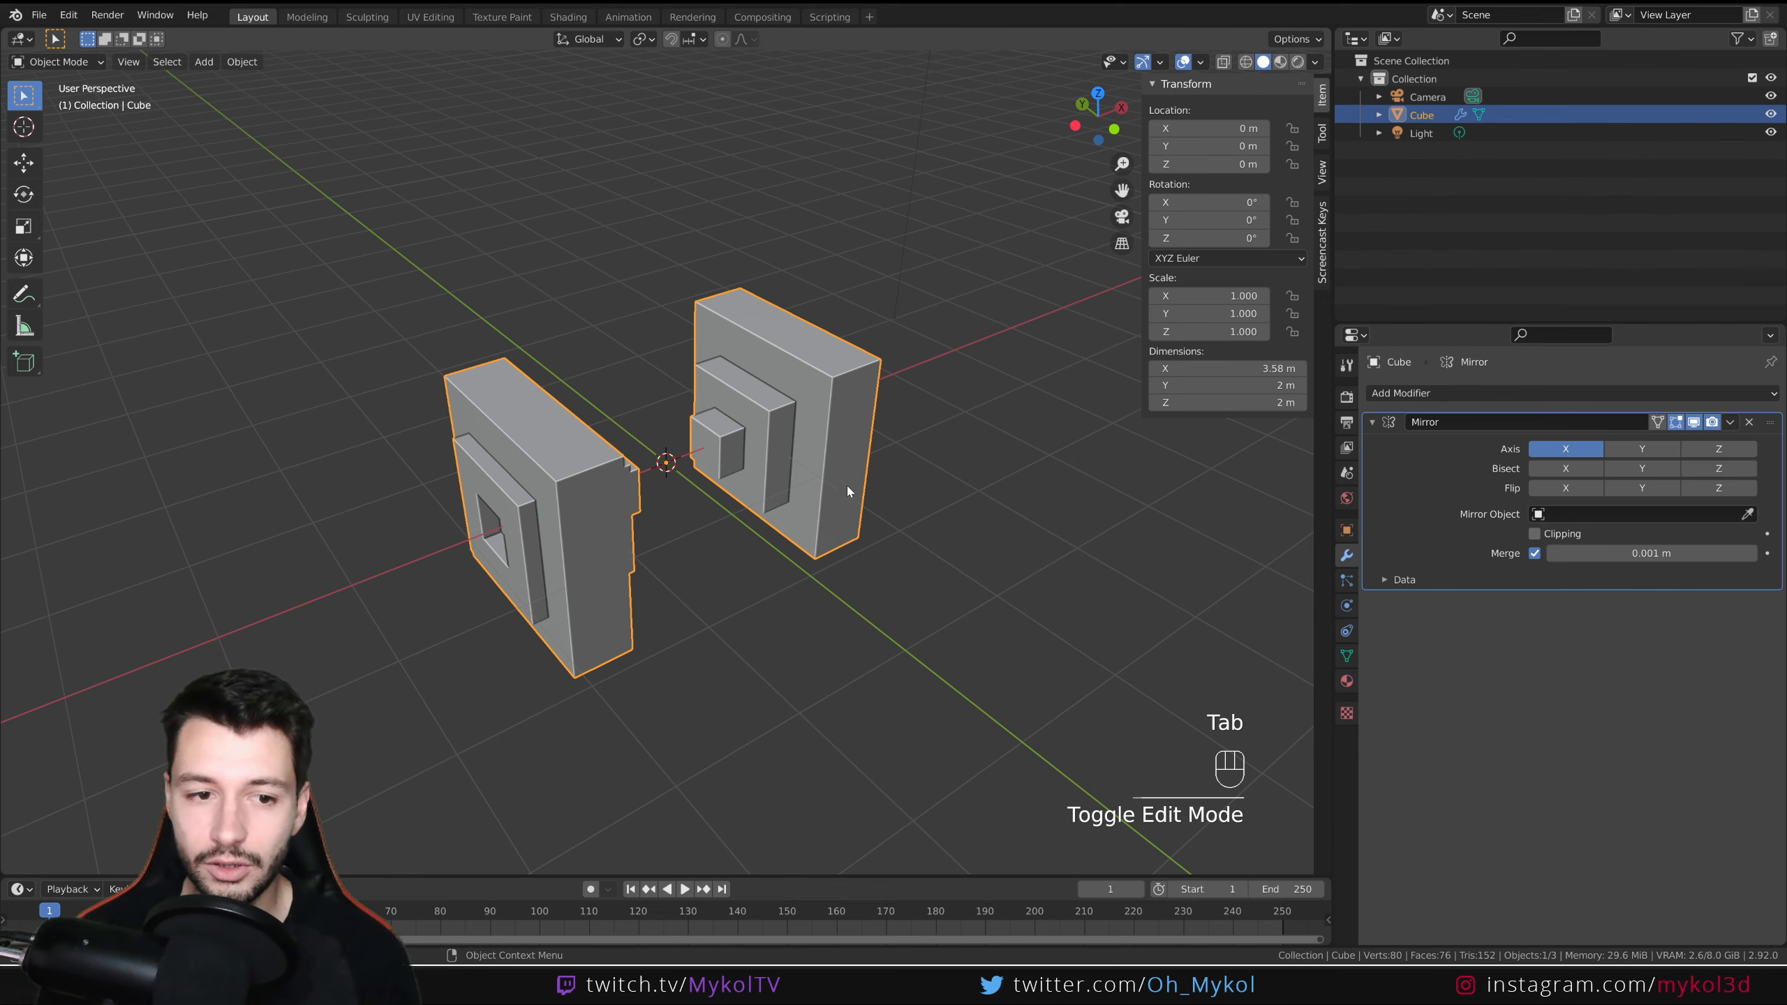
# - Select the entire mesh in Edit Mode and try moving it along the X axis away from the origin
pyautogui.scroll(-5, 846, 486)
pyautogui.moveTo(846, 487); pyautogui.dragTo(806, 549, button='middle')
pyautogui.scroll(5, 816, 524)
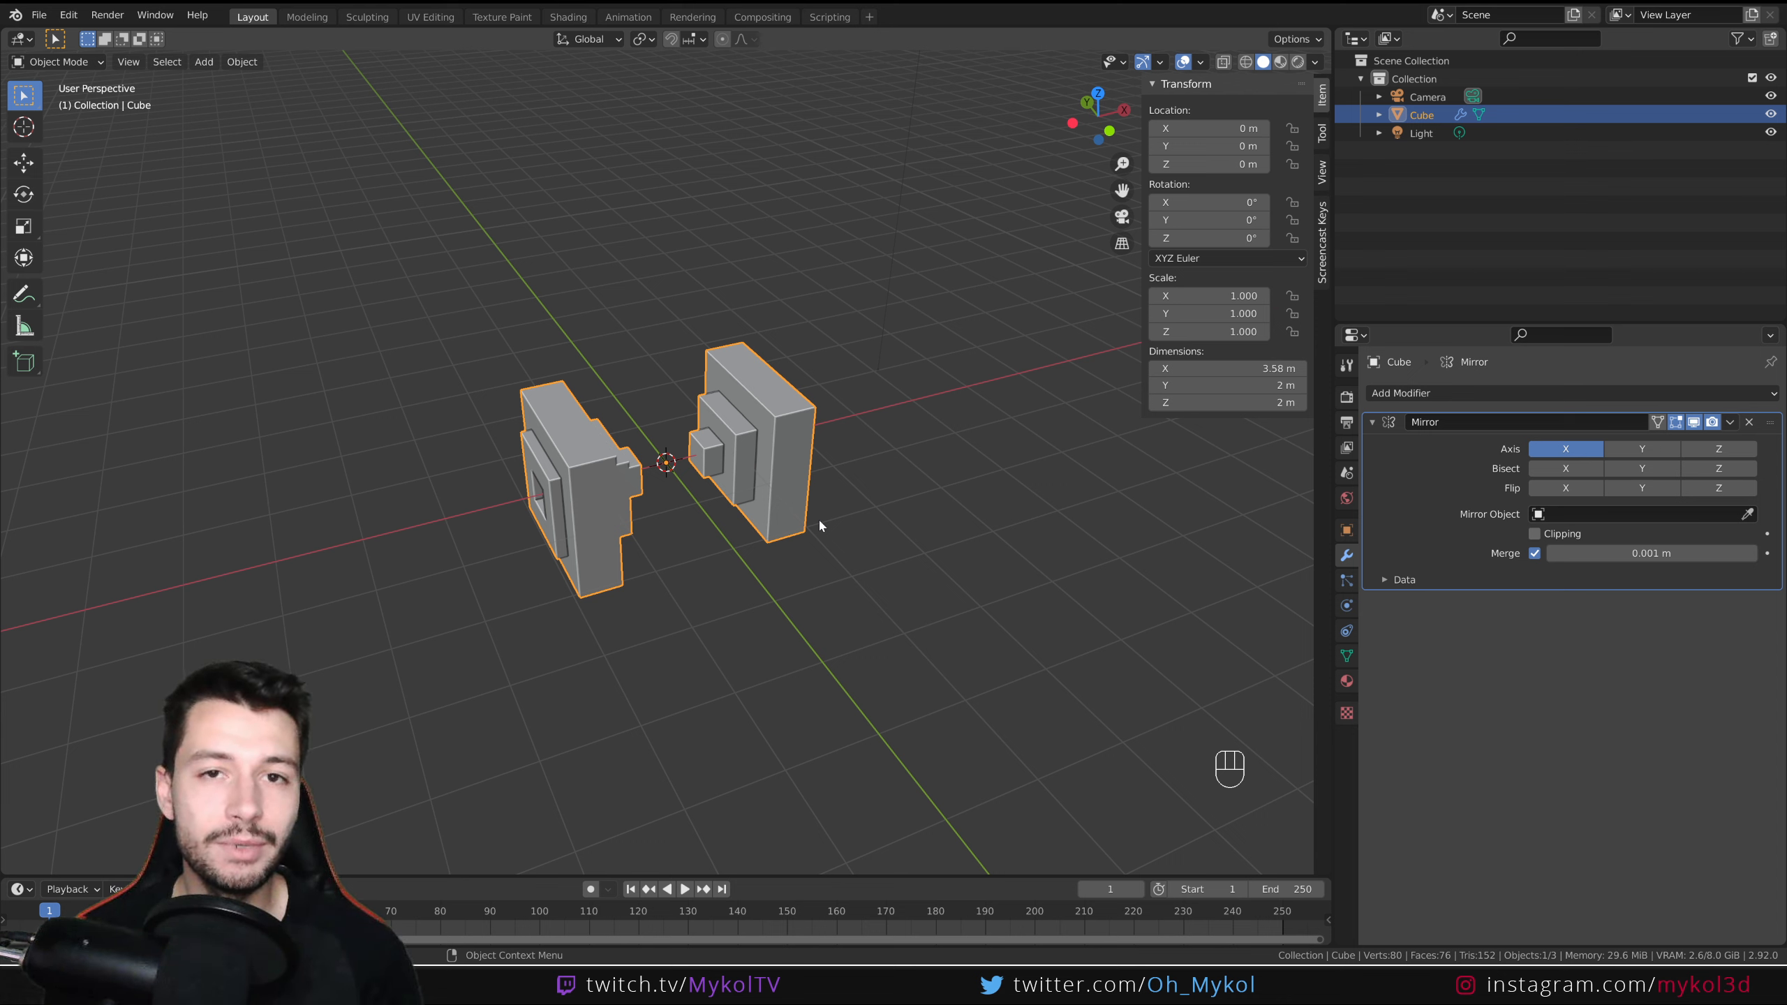
pyautogui.press('Tab')
pyautogui.press('a')
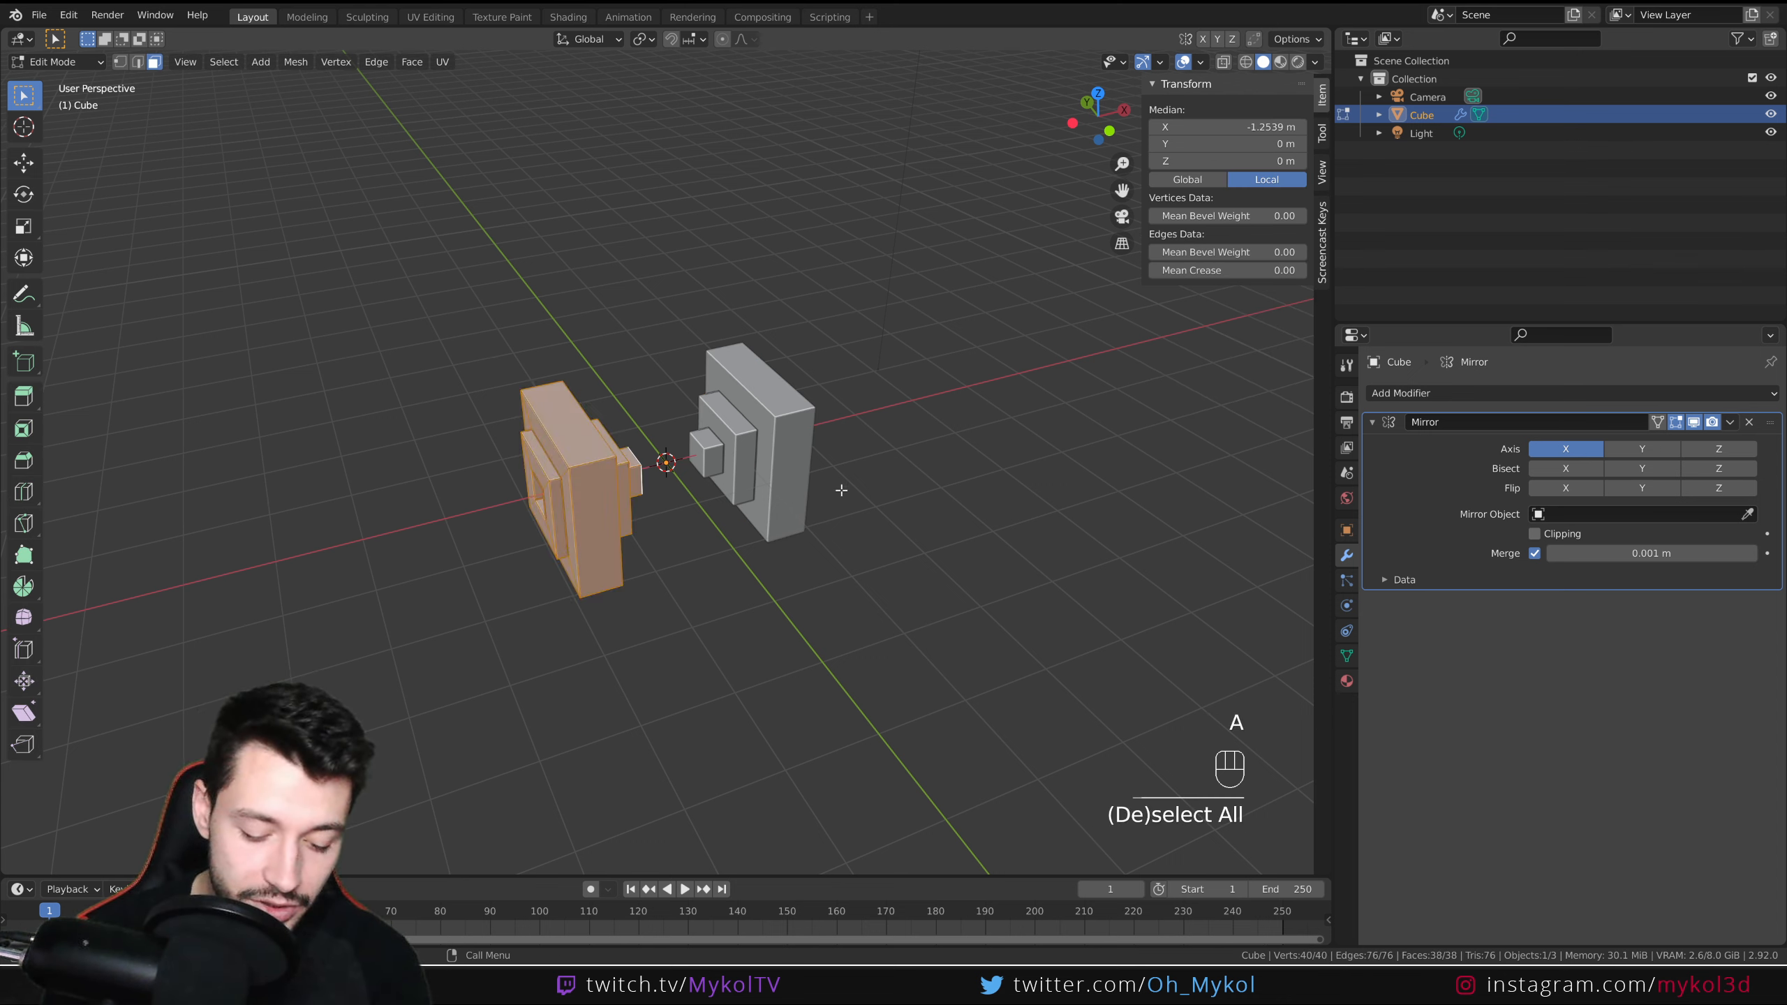
pyautogui.press('g')
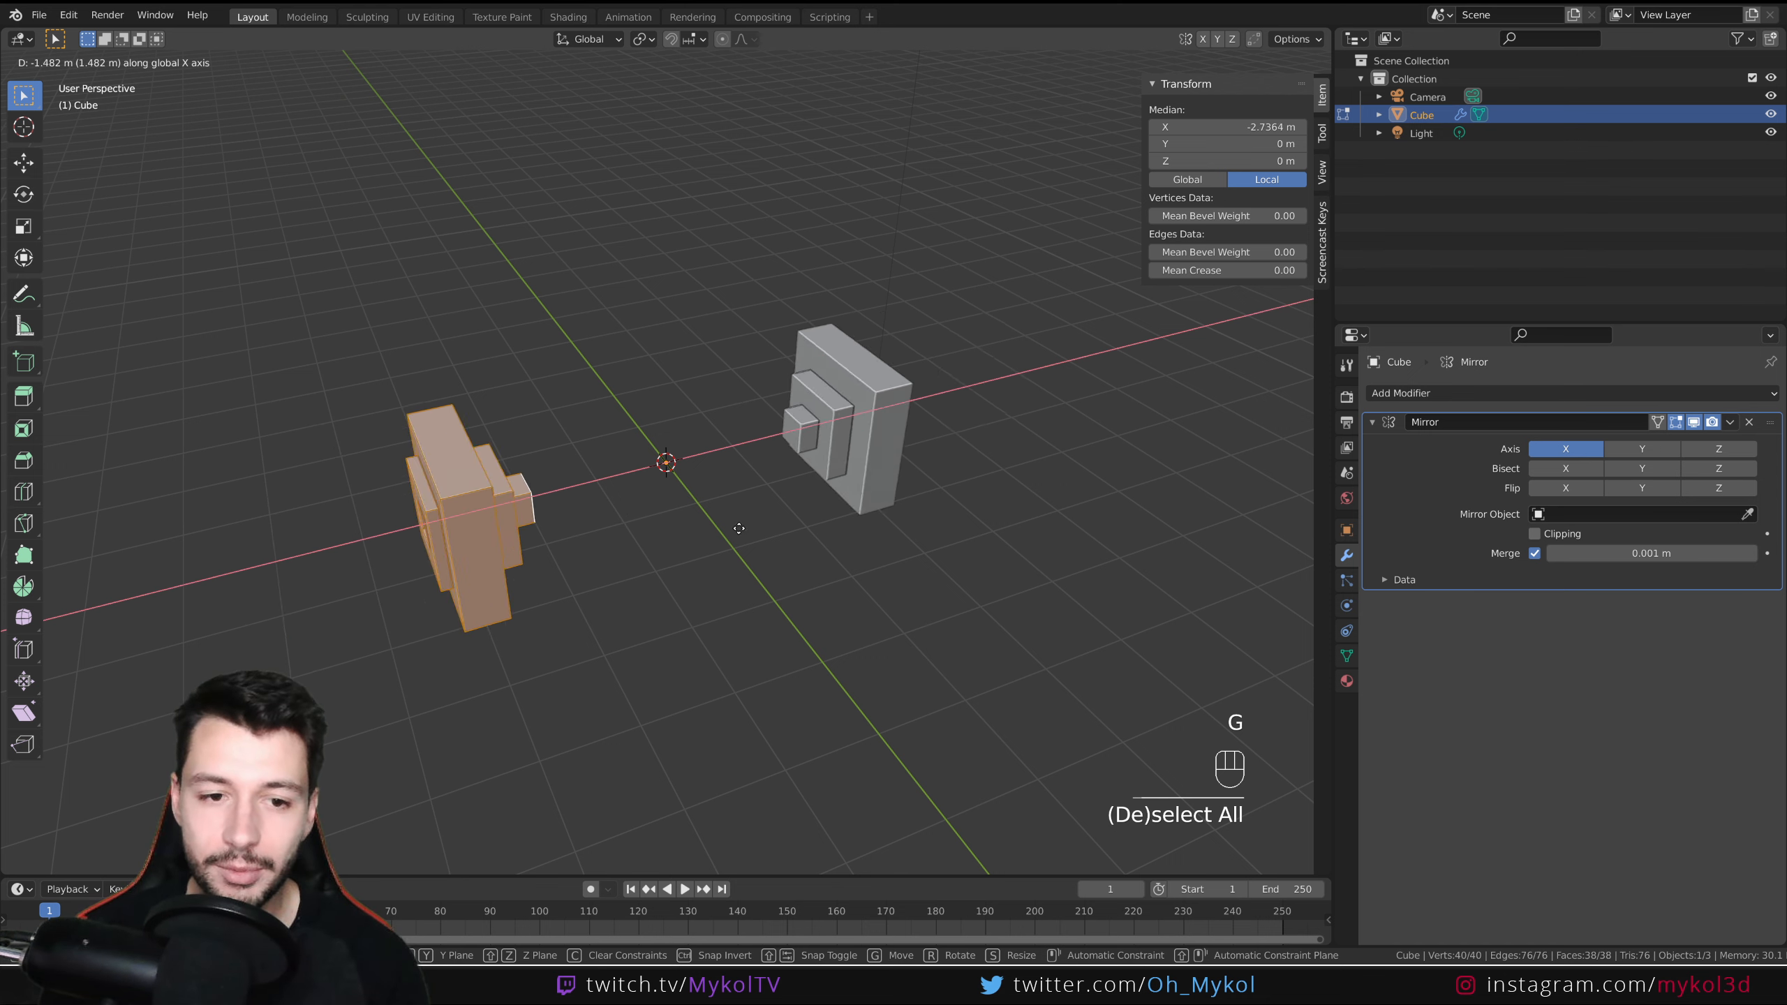
pyautogui.rightClick(646, 535)
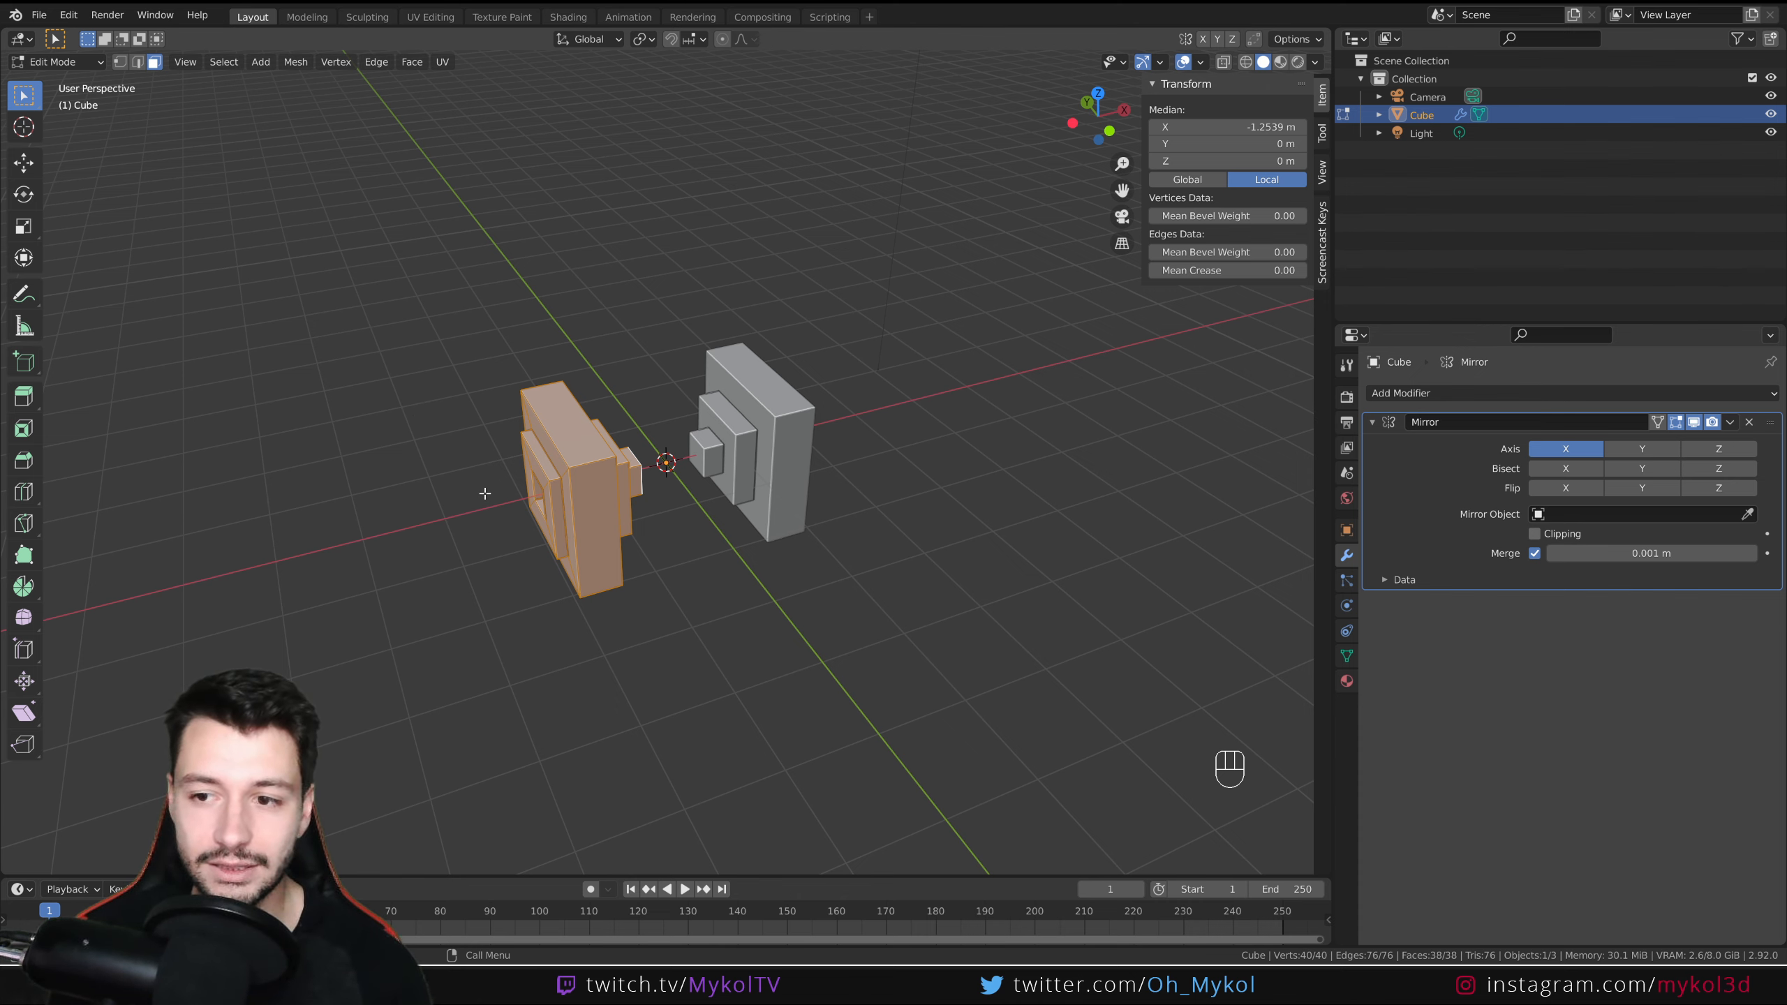
# - Toggle the Mirror modifier's Z axis on and back off
pyautogui.moveTo(629, 560); pyautogui.dragTo(754, 530, button='middle')
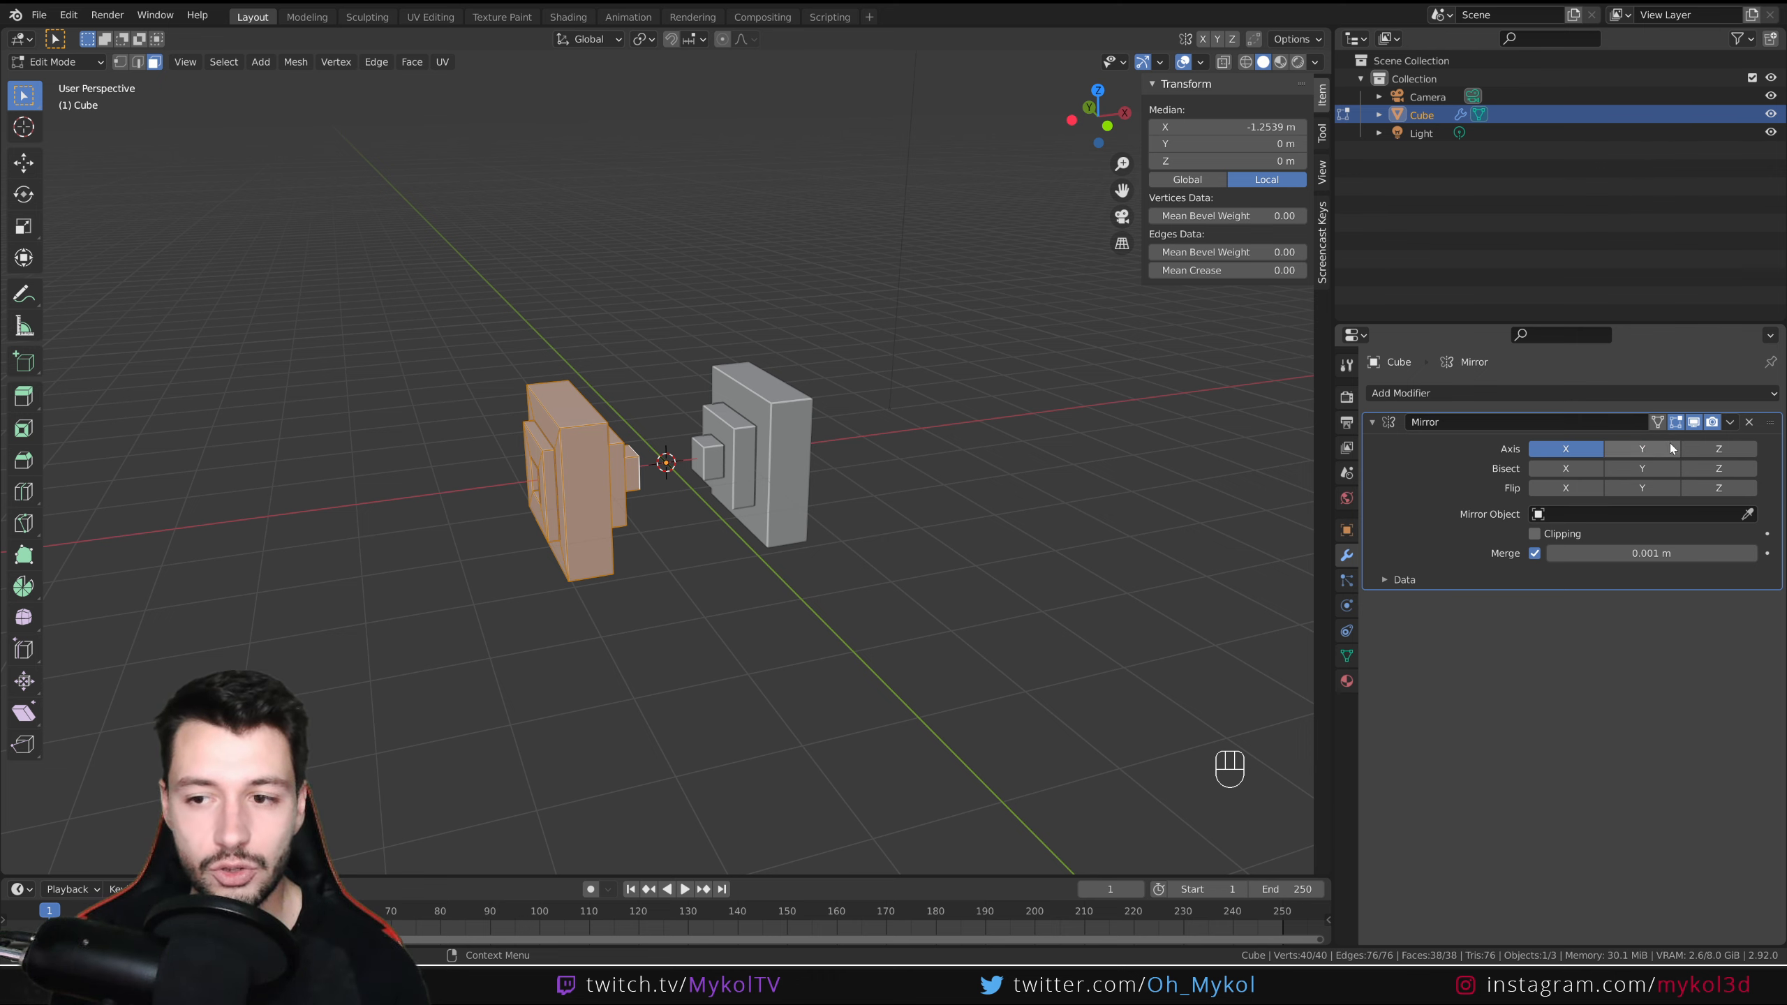
pyautogui.click(1703, 450)
pyautogui.click(1702, 450)
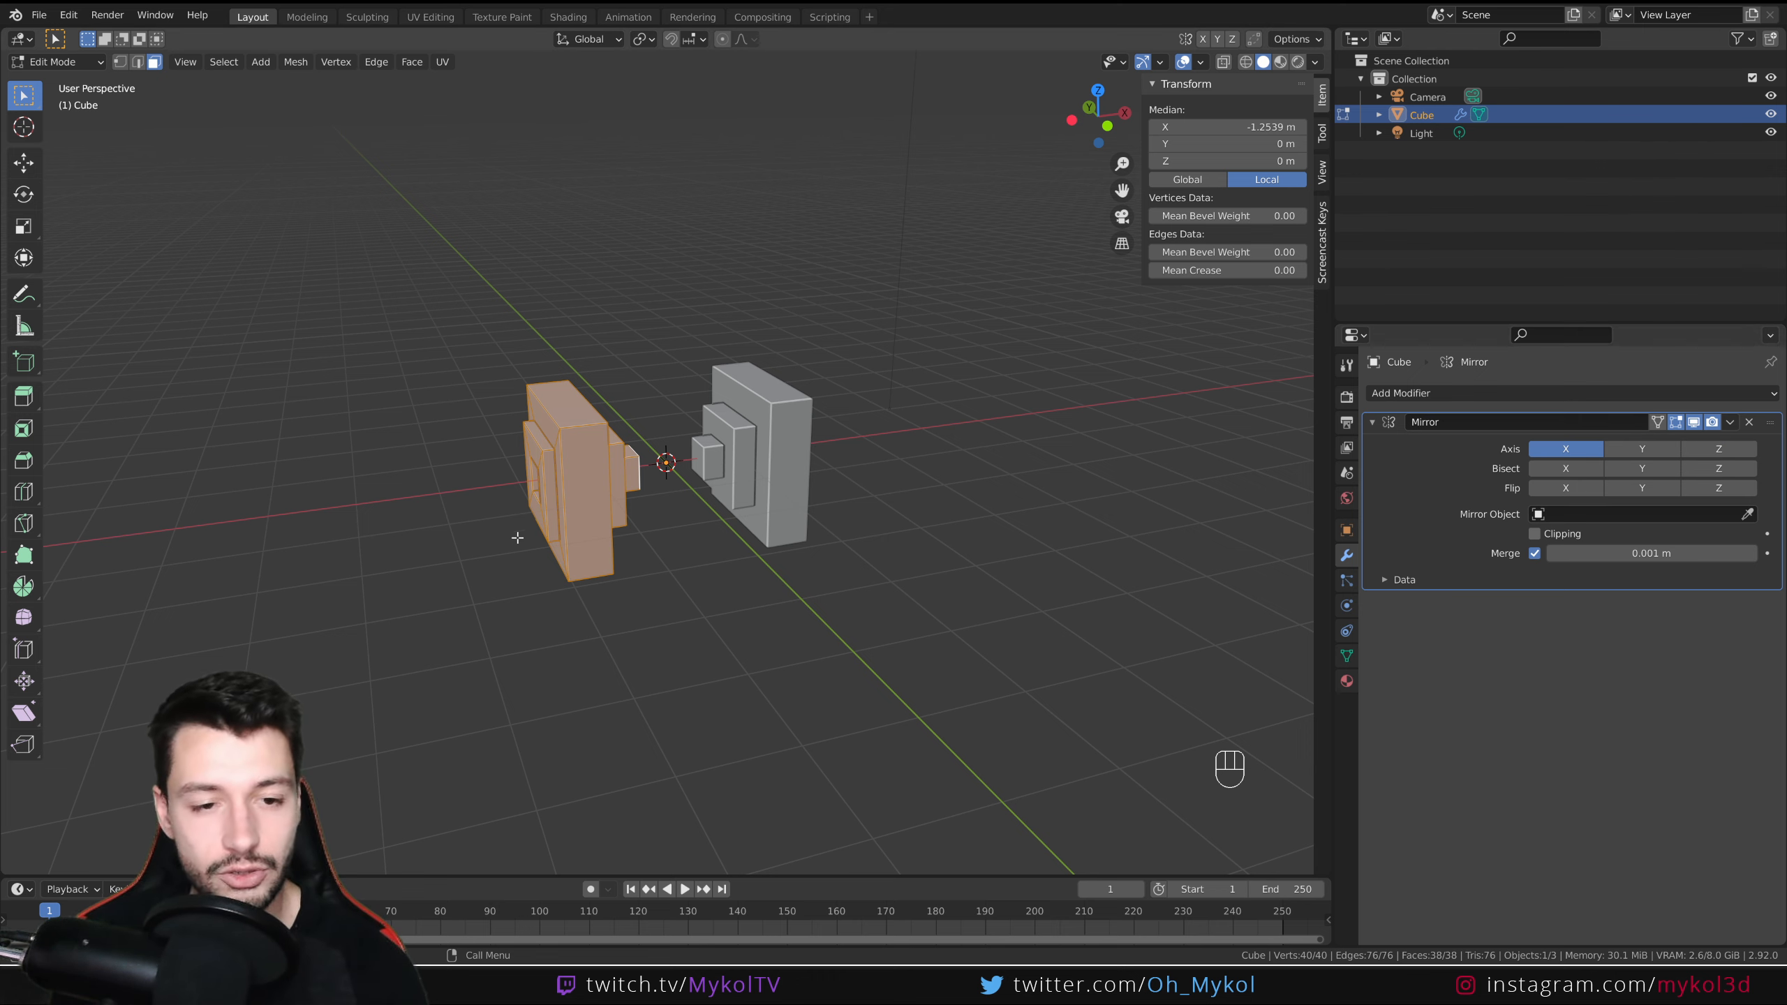
pyautogui.moveTo(583, 525); pyautogui.dragTo(619, 507, button='middle')
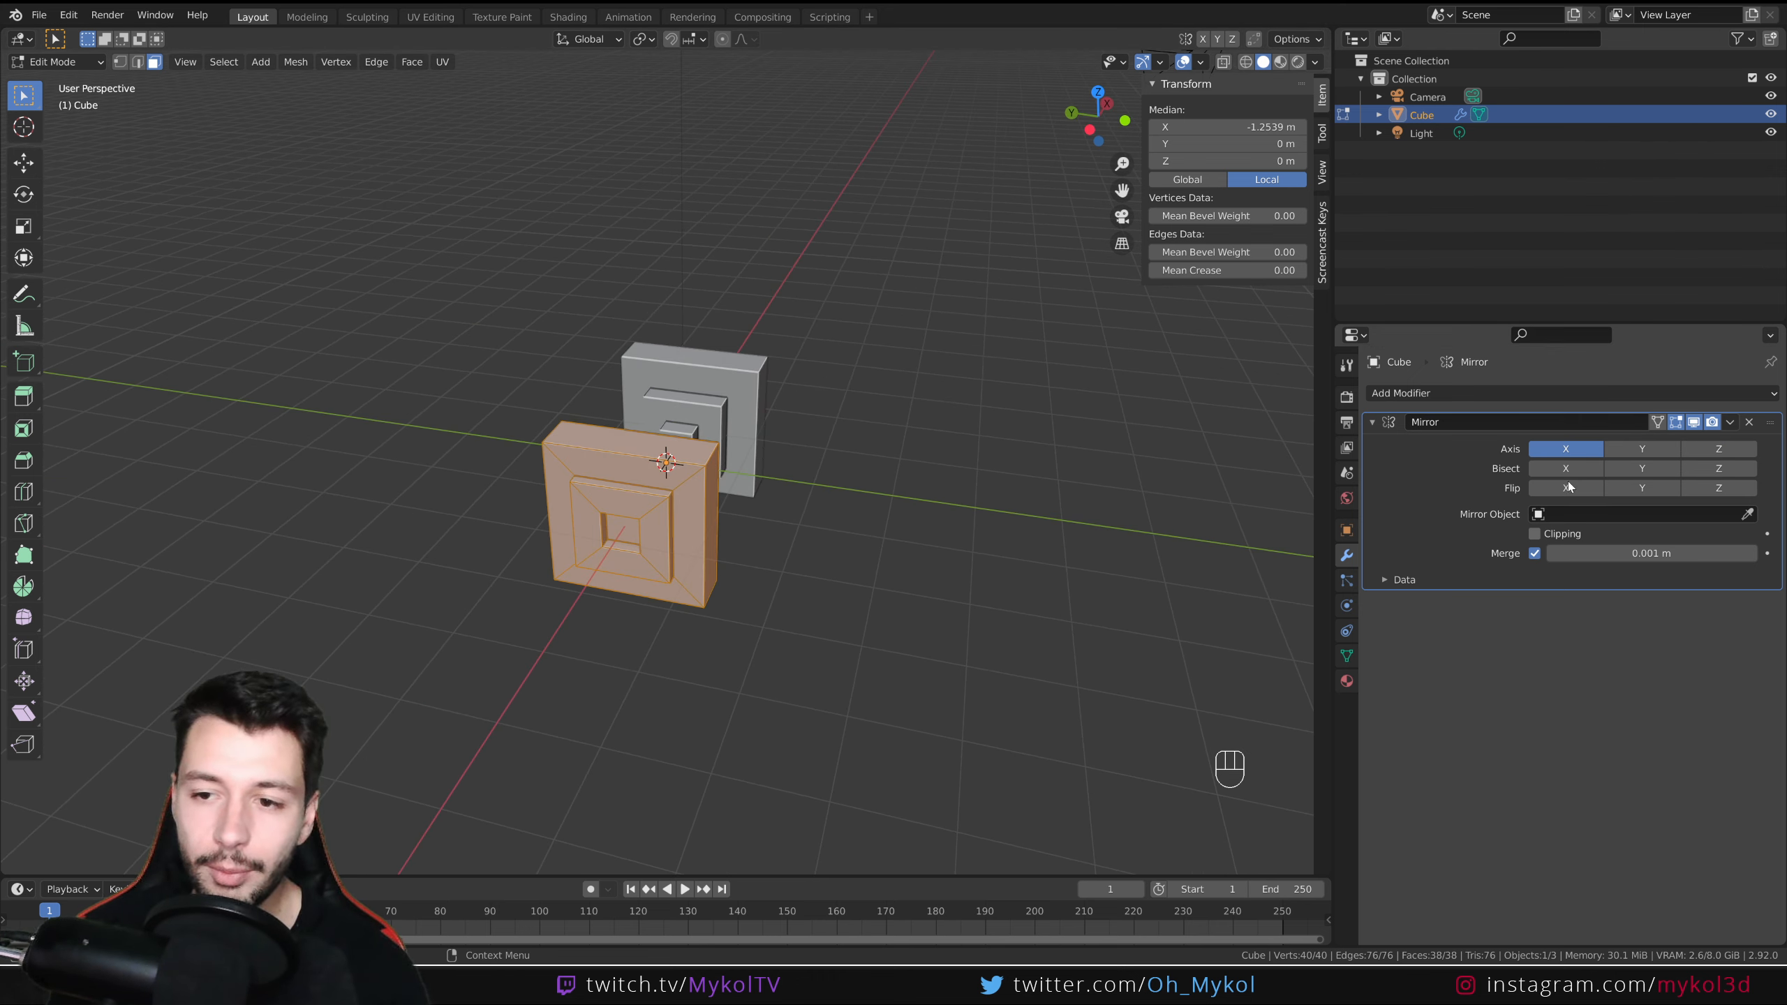
# - Switch the Mirror axis from X to Y and move the whole mesh about 2.19 m along negative Y
pyautogui.click(1567, 448)
pyautogui.click(1641, 448)
pyautogui.moveTo(731, 507); pyautogui.dragTo(684, 438, button='middle')
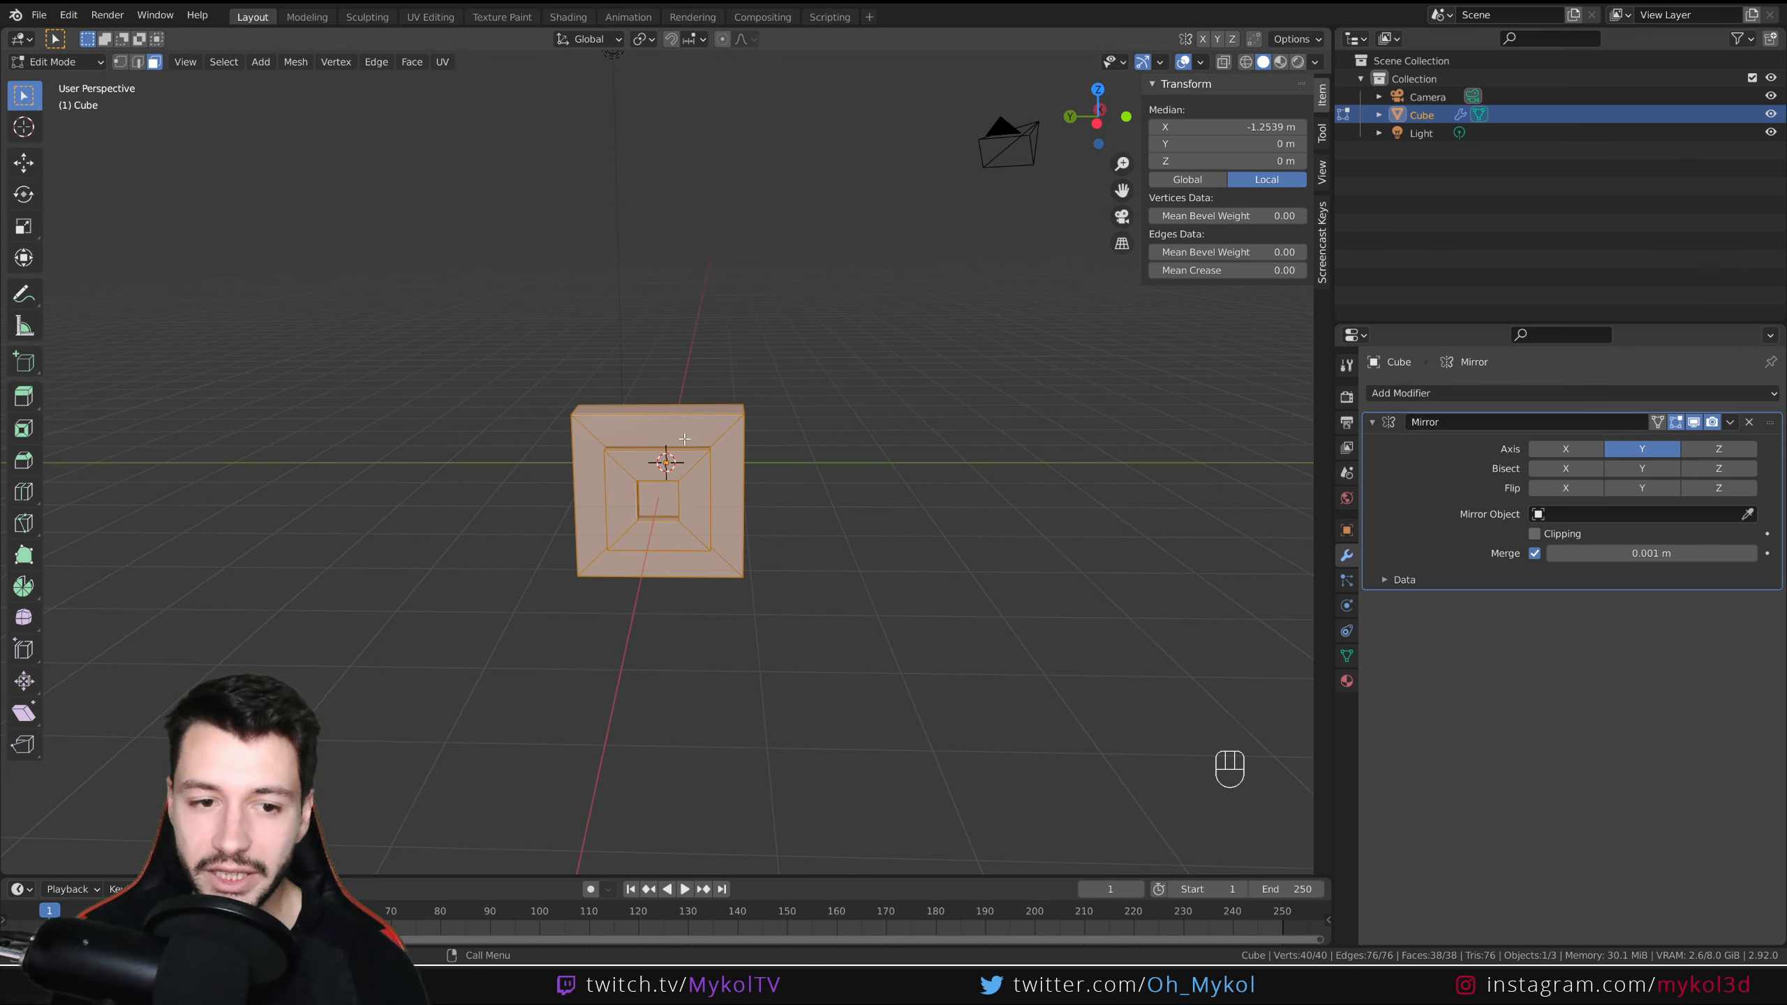
pyautogui.moveTo(577, 506); pyautogui.dragTo(549, 490, button='middle')
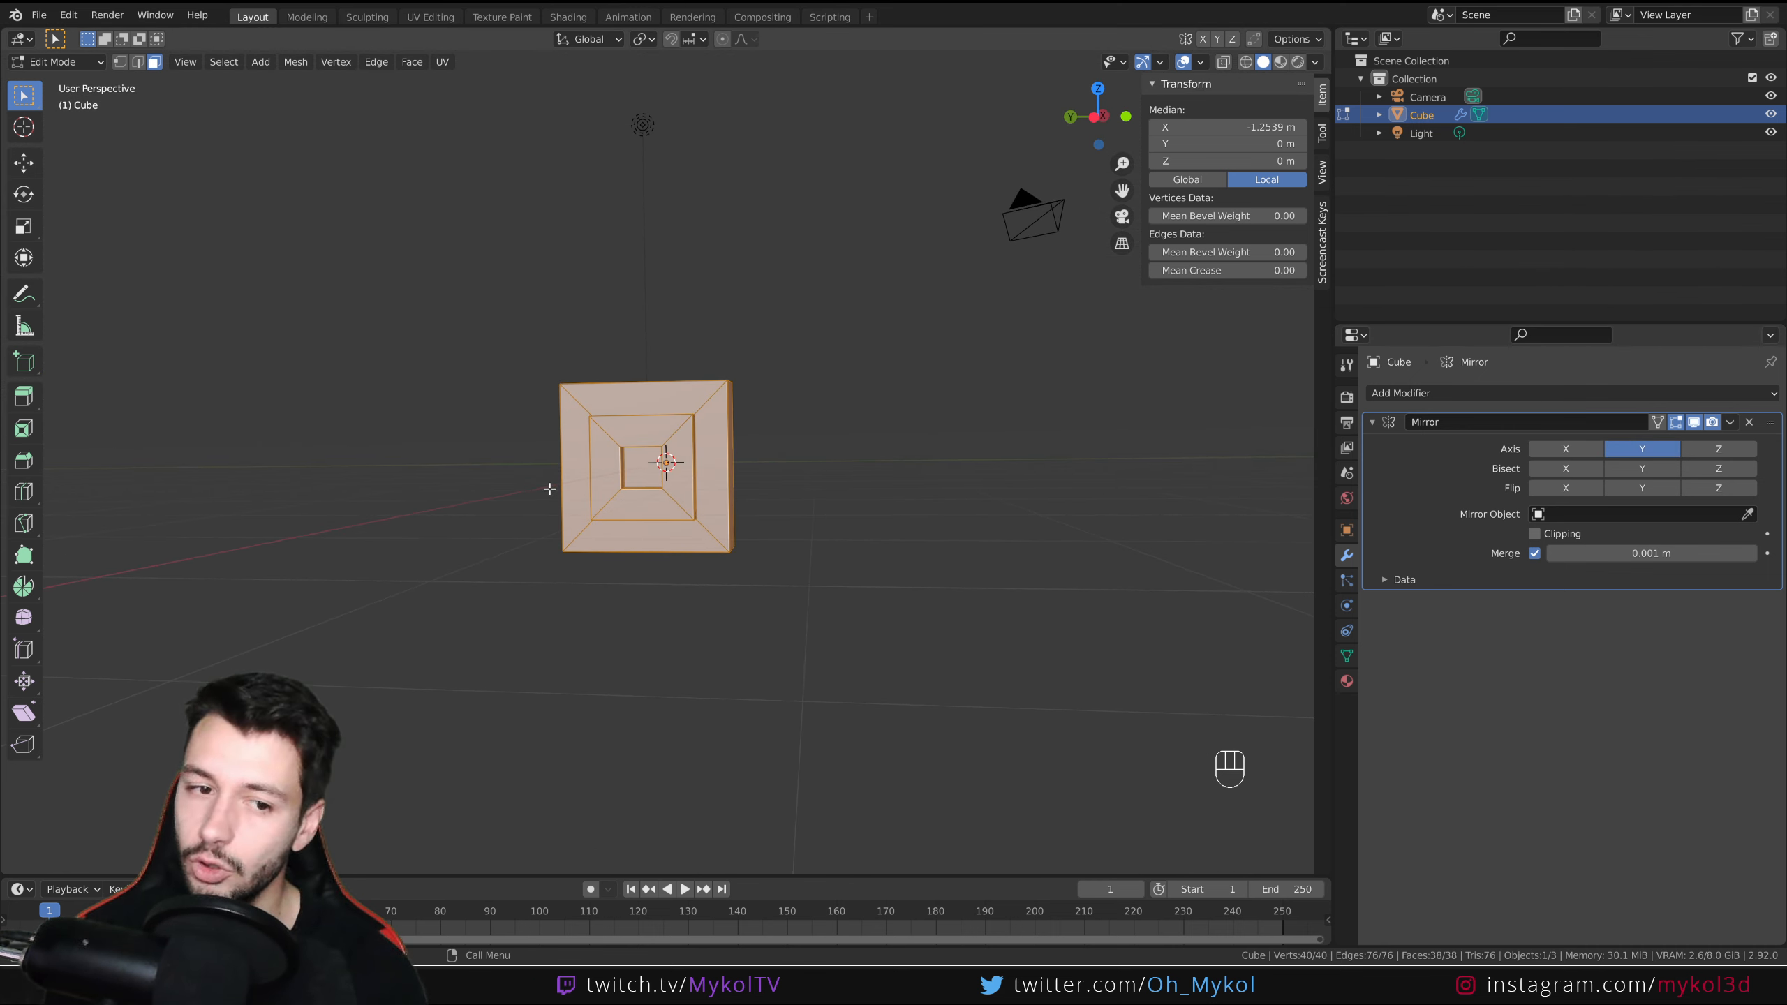
pyautogui.moveTo(655, 529); pyautogui.dragTo(658, 563, button='middle')
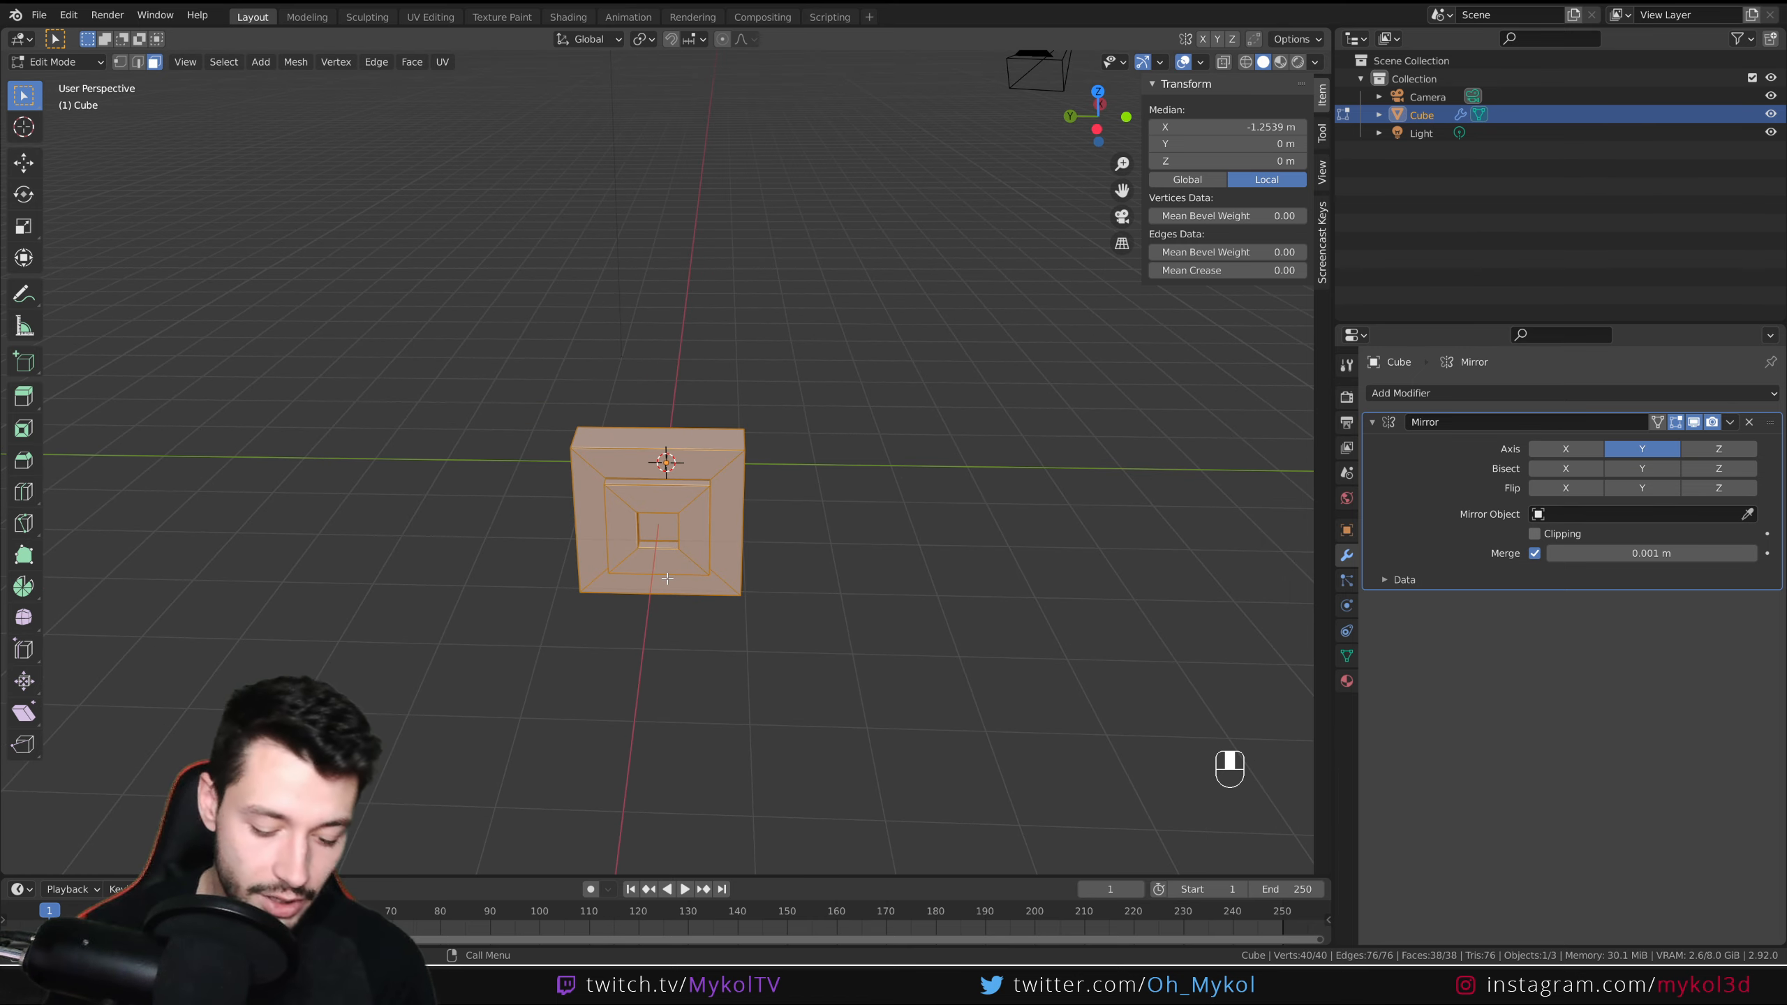
pyautogui.press('g')
pyautogui.press('y')
pyautogui.click(847, 572)
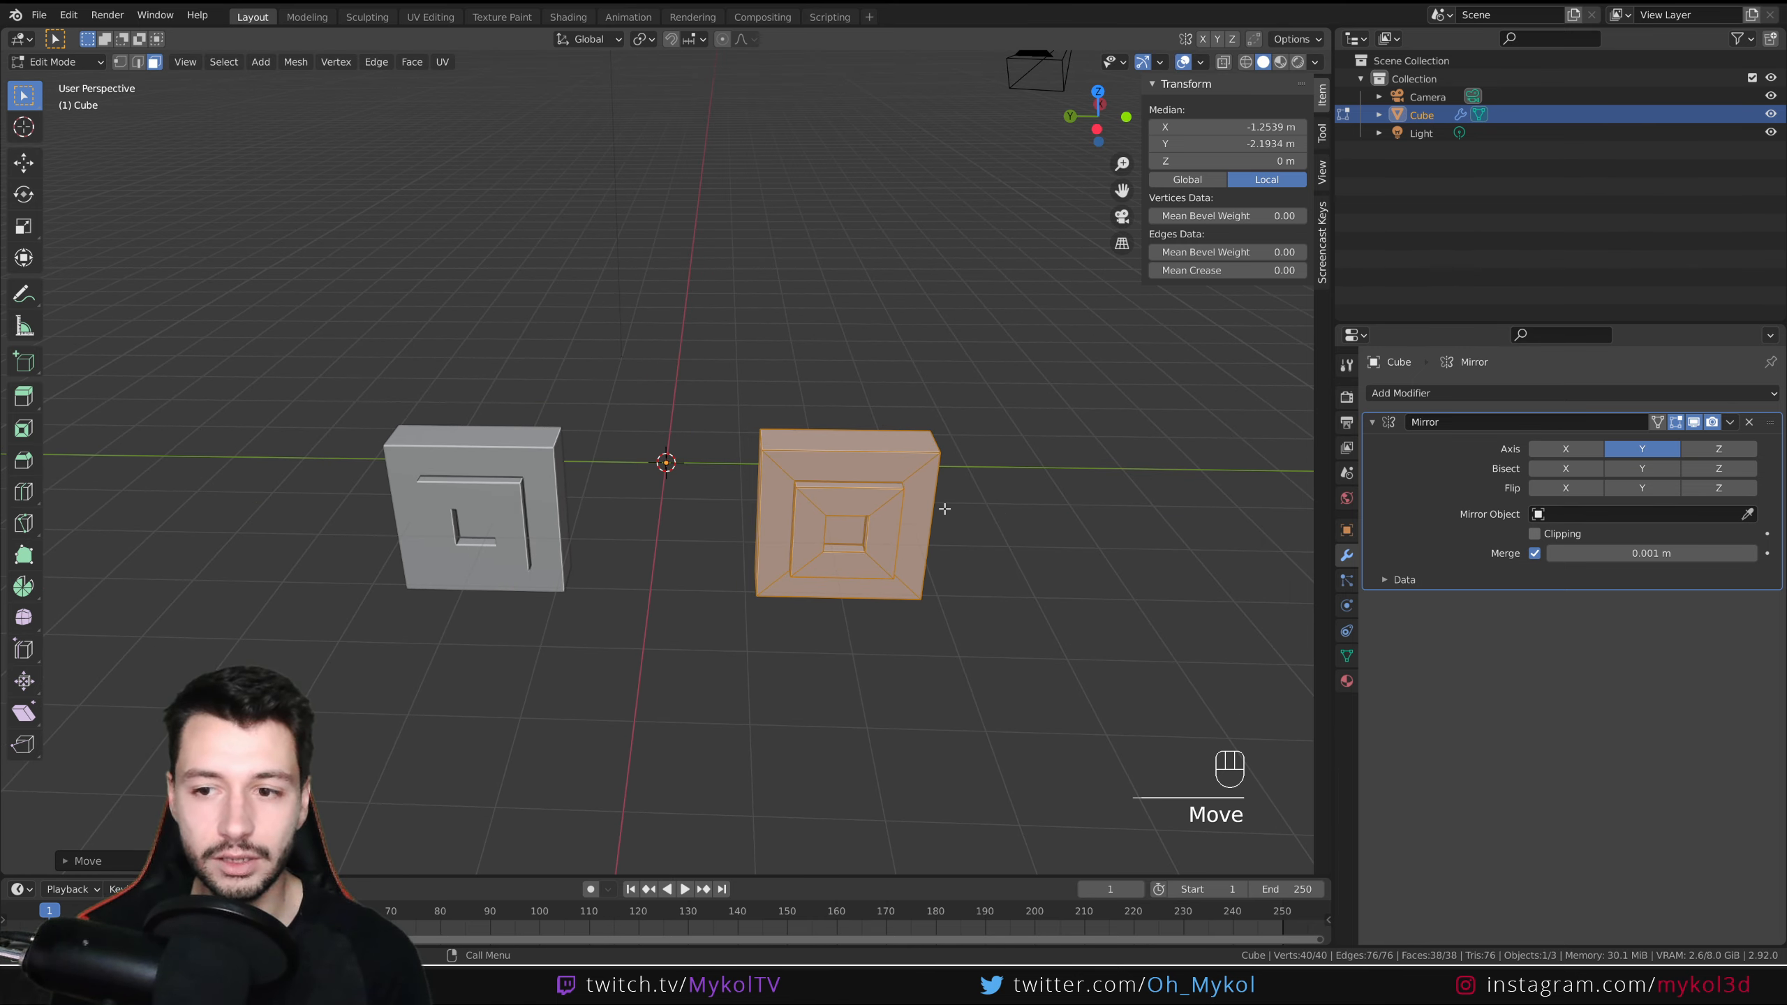
# - Switch the Mirror axis from Y to Z and raise the whole mesh about 2.27 m along Z
pyautogui.click(1635, 449)
pyautogui.click(1719, 449)
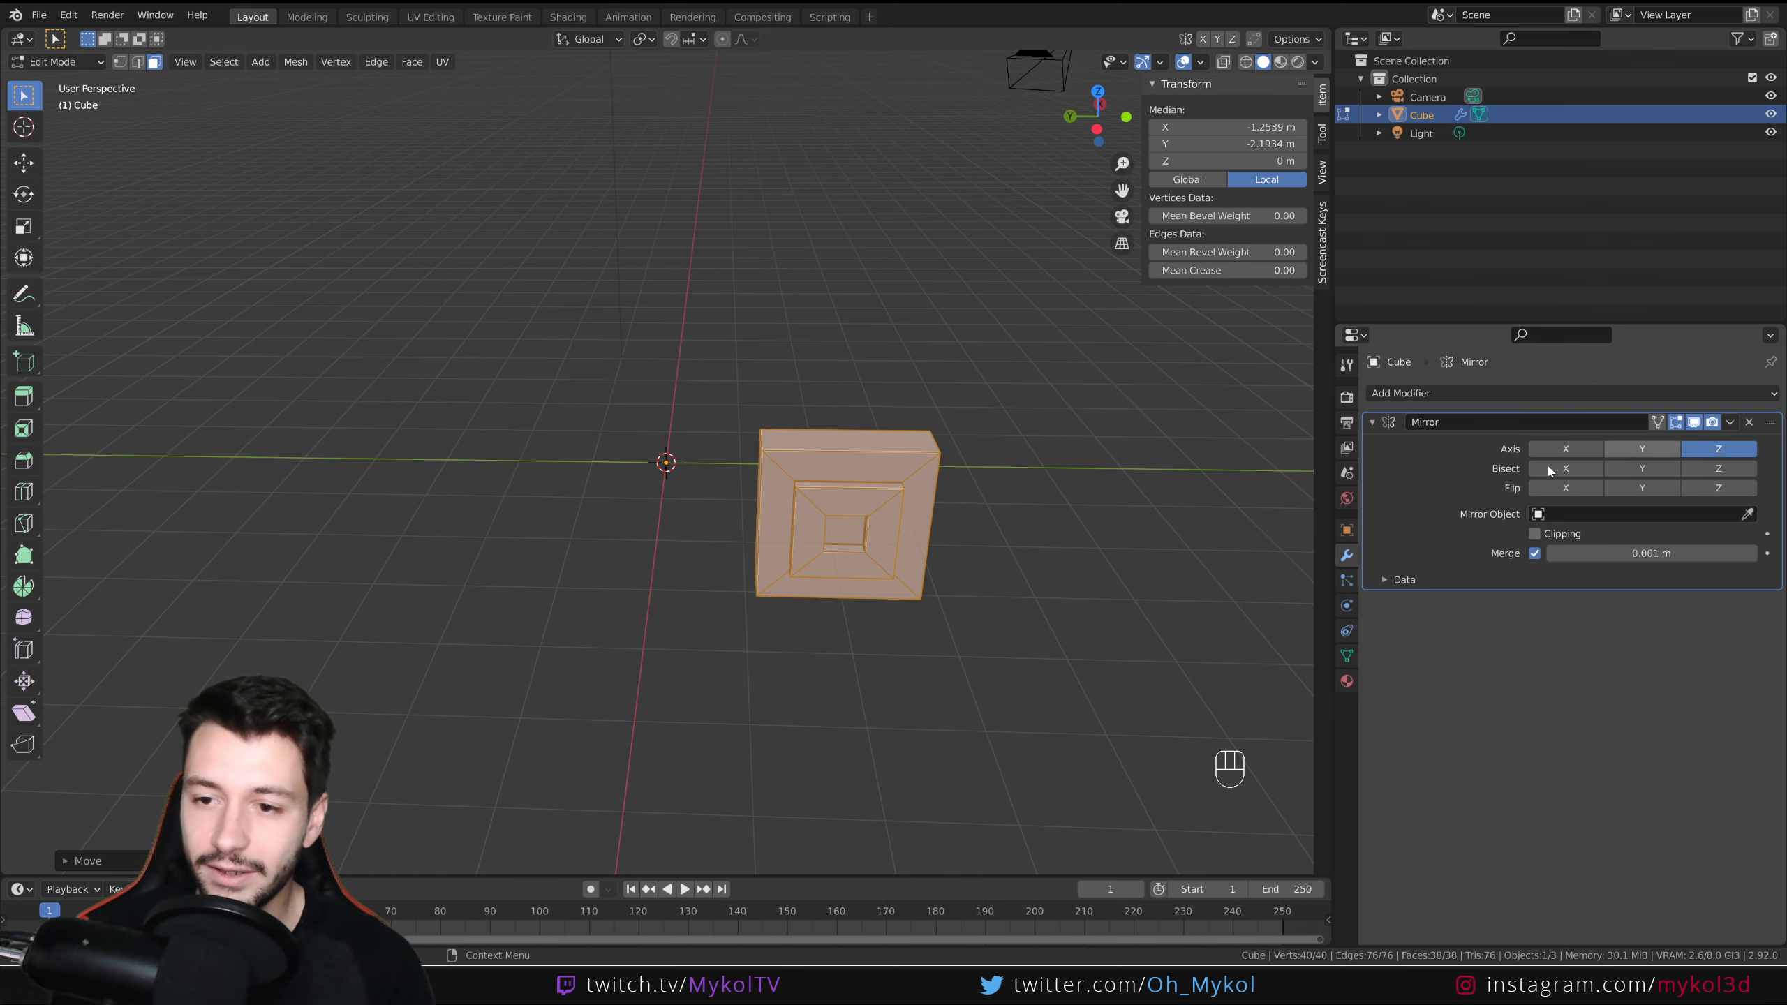
pyautogui.moveTo(984, 513); pyautogui.dragTo(916, 524, button='middle')
pyautogui.press('g')
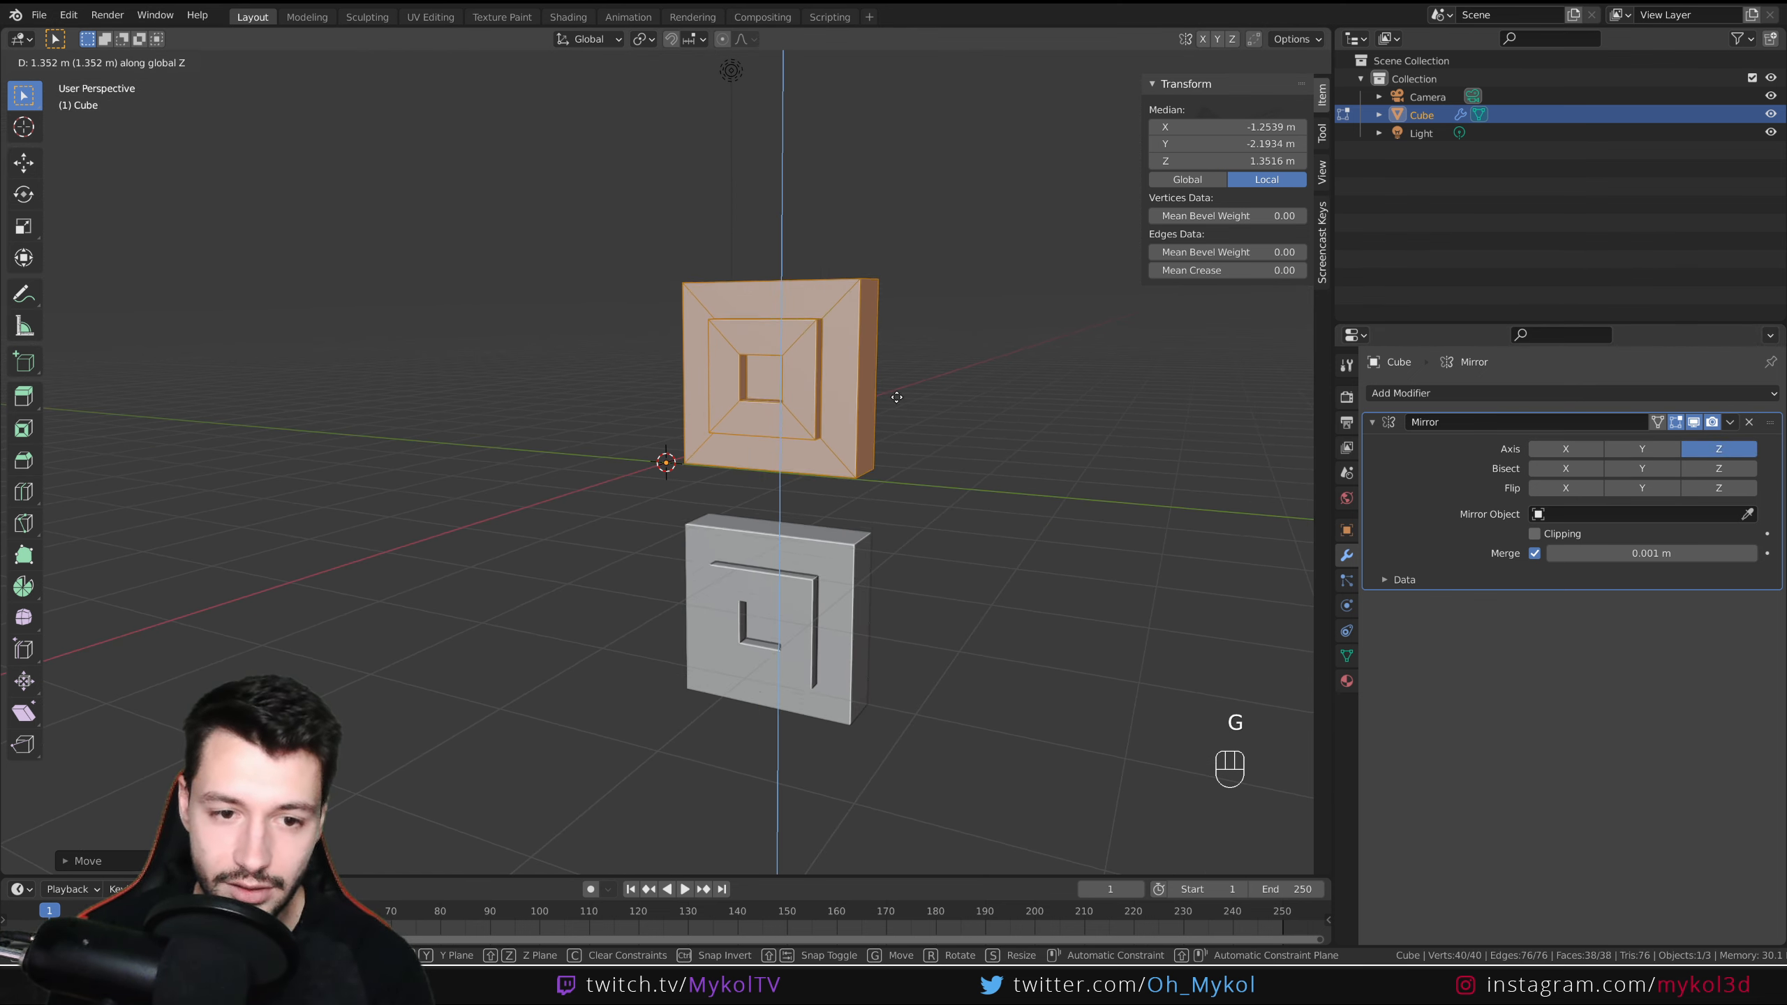
pyautogui.click(838, 282)
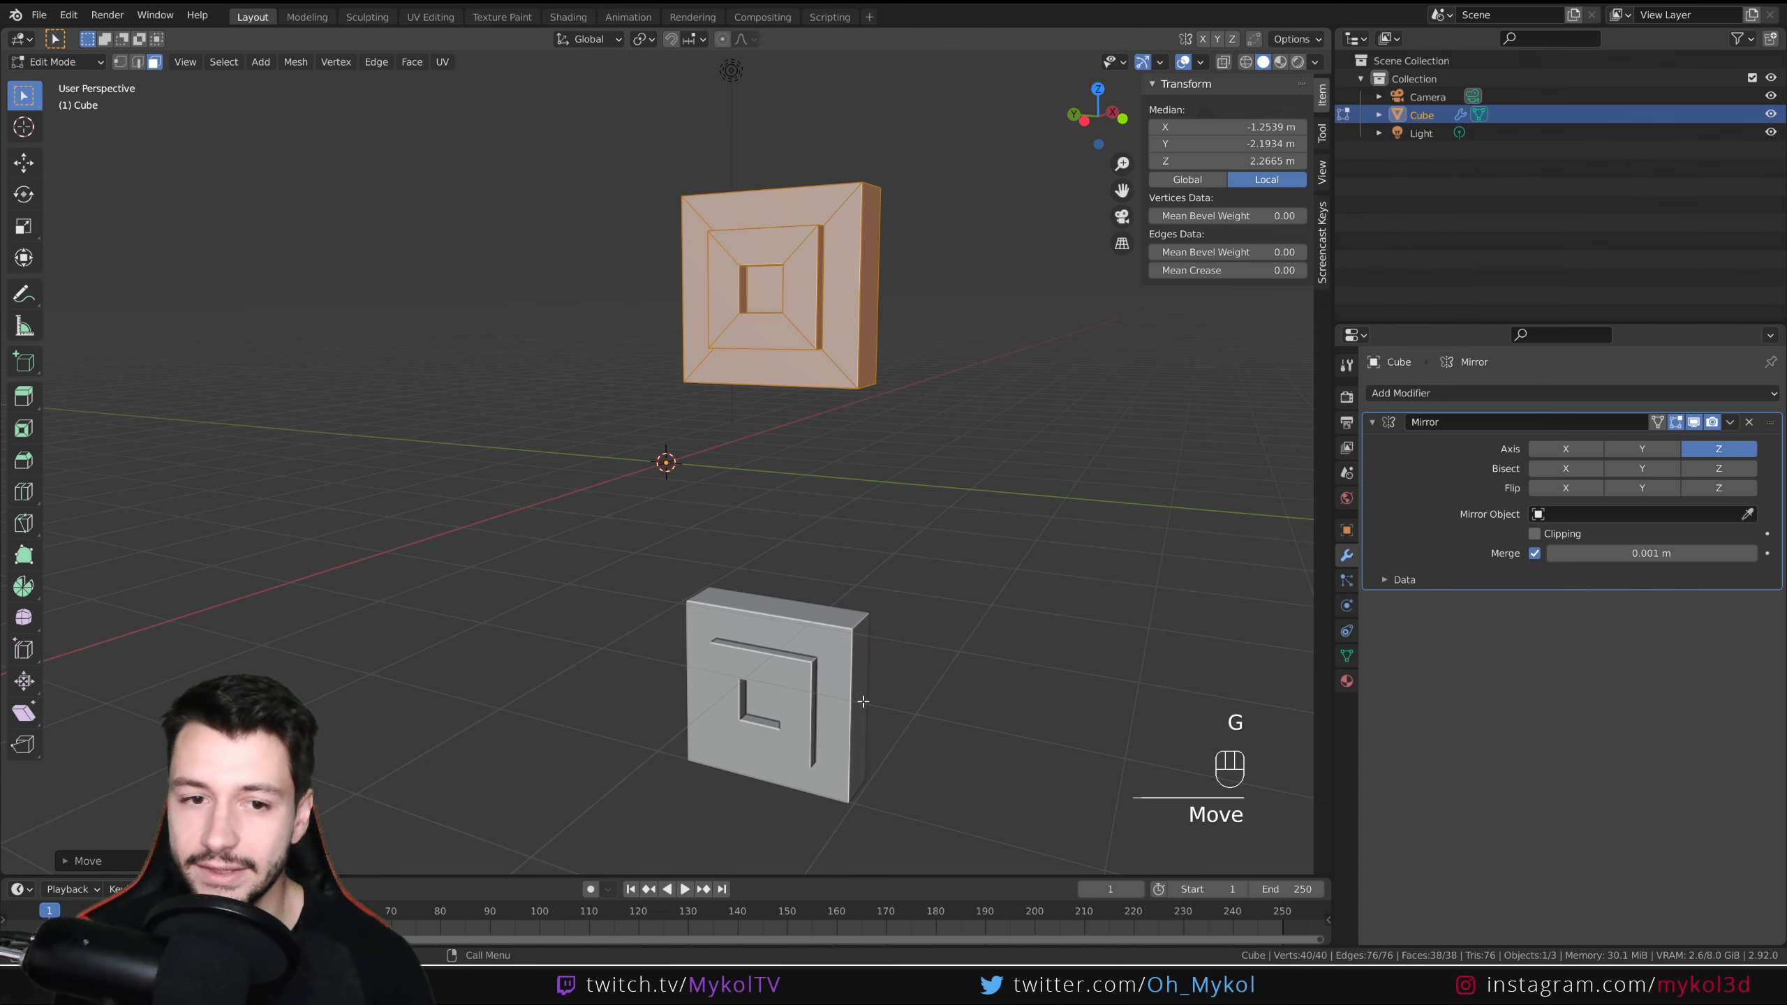
pyautogui.moveTo(958, 455); pyautogui.dragTo(646, 499, button='middle')
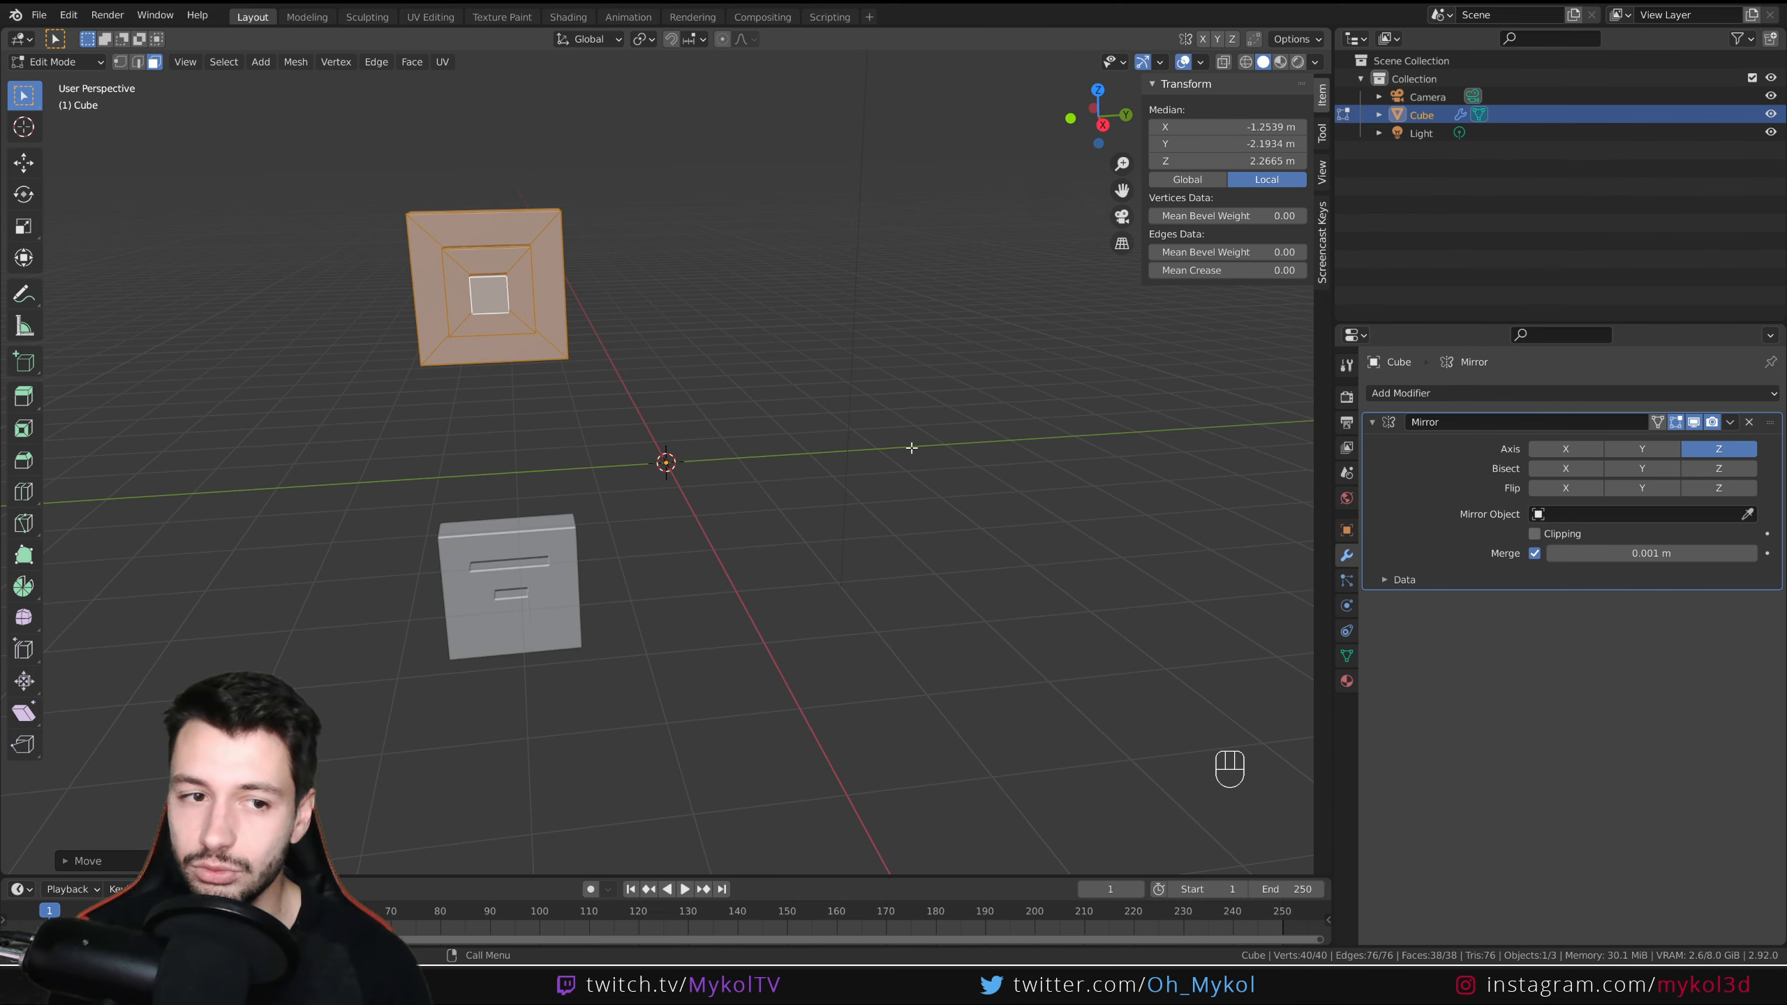
# - Enable the X and Y mirror axes in addition to Z
pyautogui.moveTo(911, 447); pyautogui.dragTo(1196, 457, button='middle')
pyautogui.click(1578, 452)
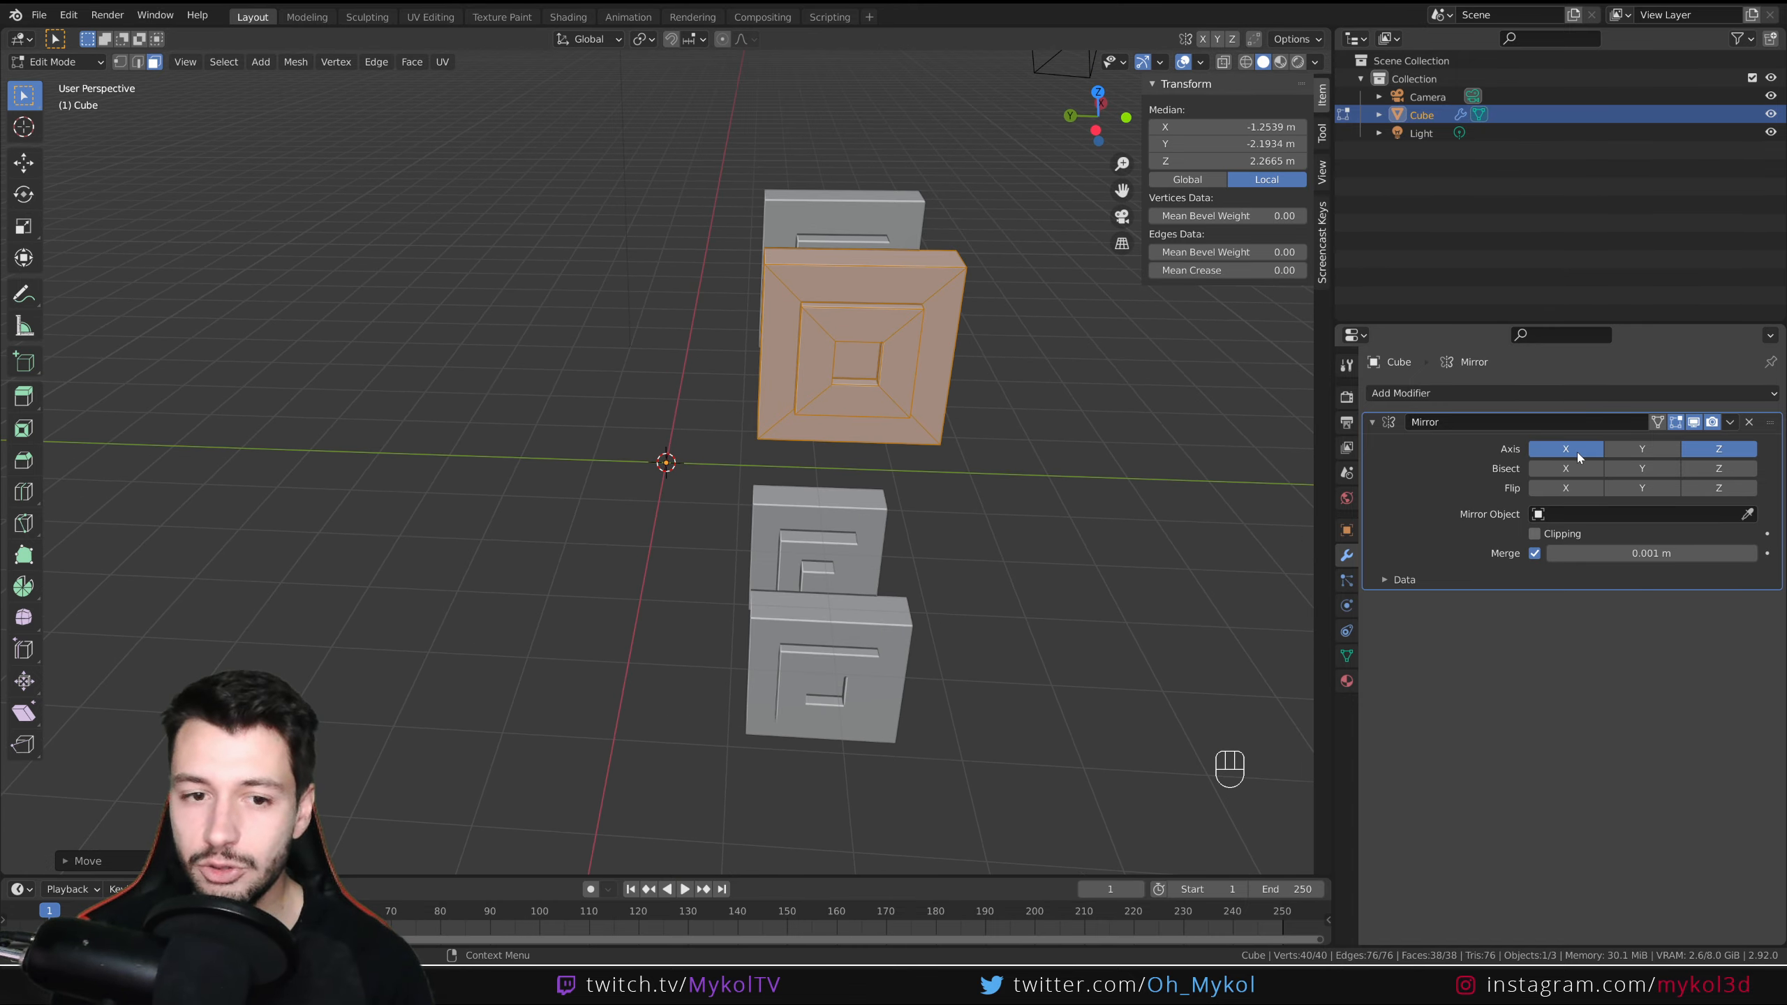
pyautogui.moveTo(1098, 521); pyautogui.dragTo(918, 511, button='middle')
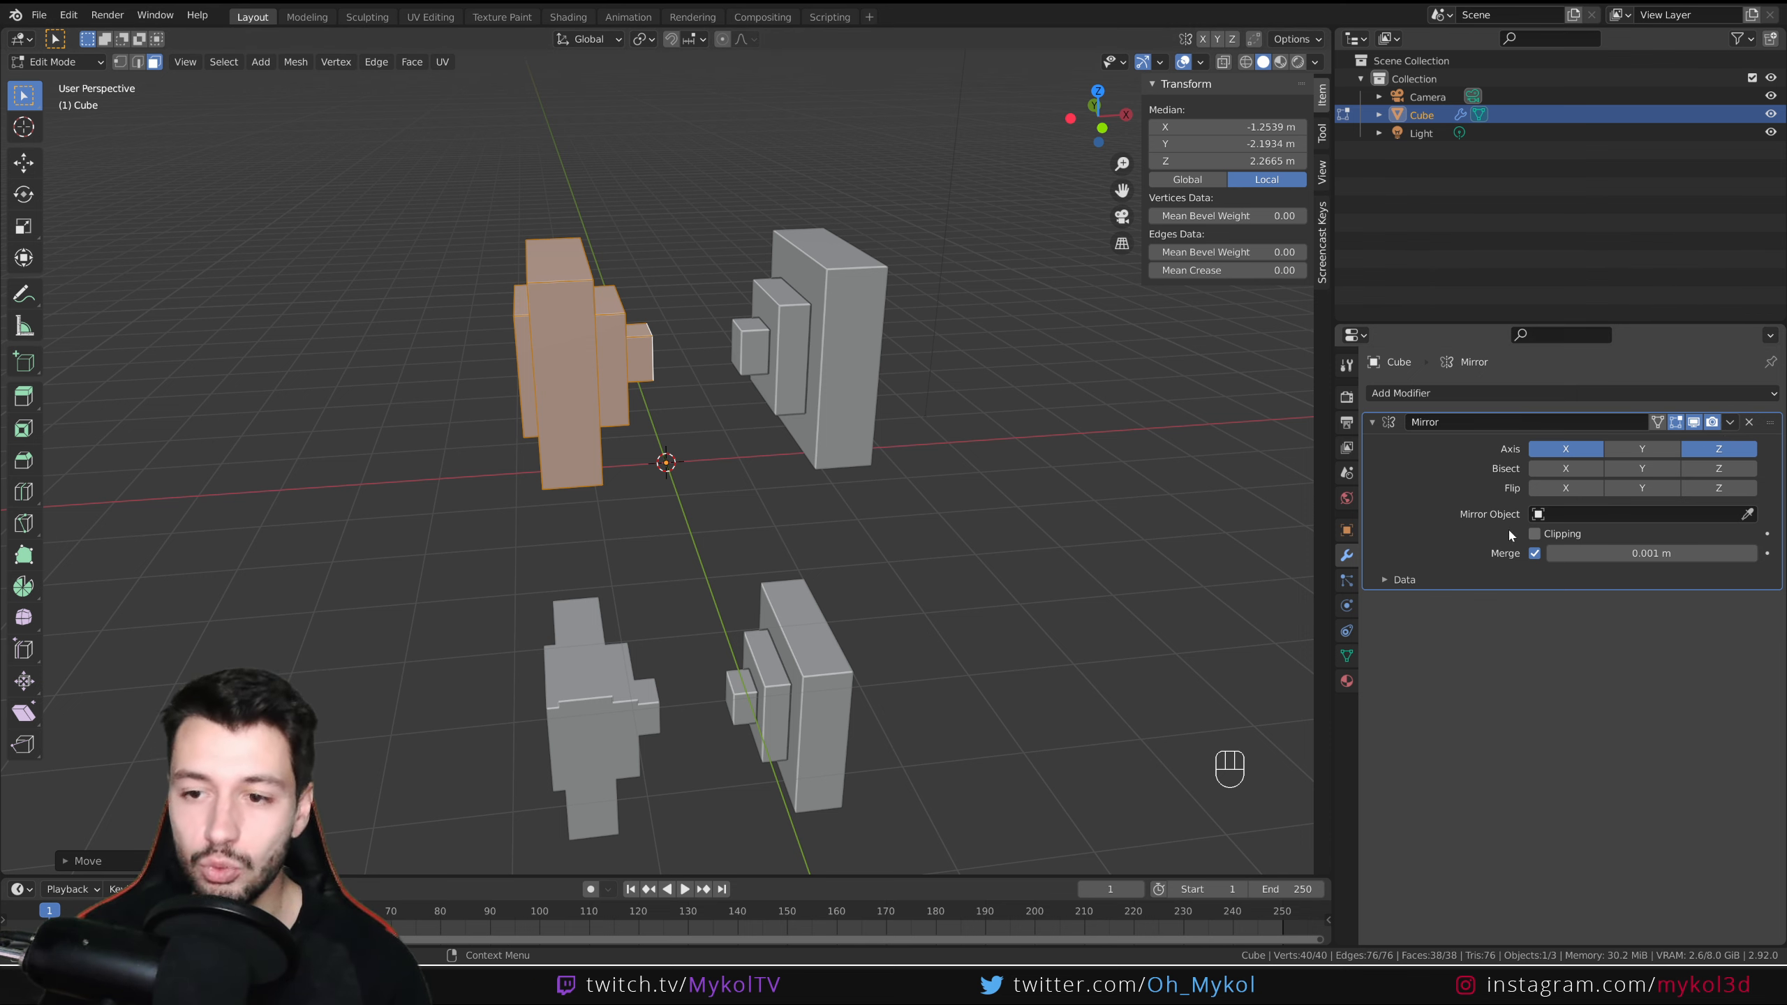
pyautogui.click(1641, 448)
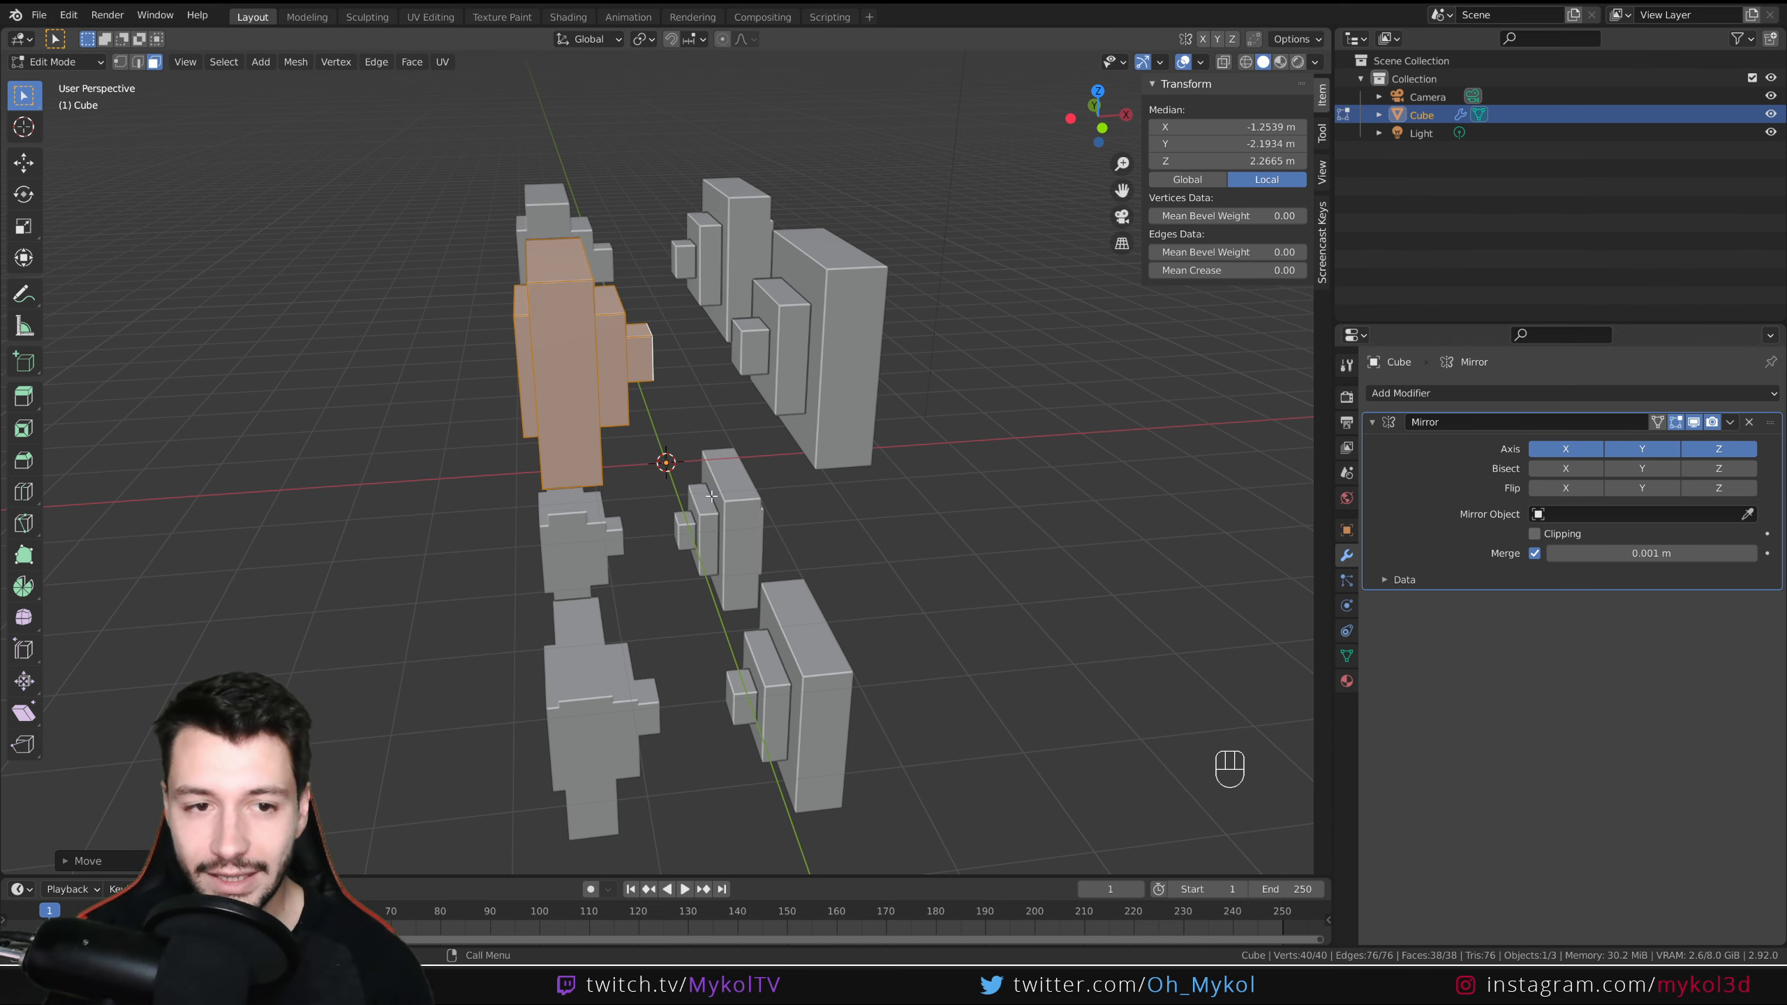
# - Move the whole mesh about 1.7 m along negative X, away from the origin
pyautogui.moveTo(1056, 492); pyautogui.dragTo(885, 490, button='middle')
pyautogui.press('g')
pyautogui.press('x')
pyautogui.click(722, 514)
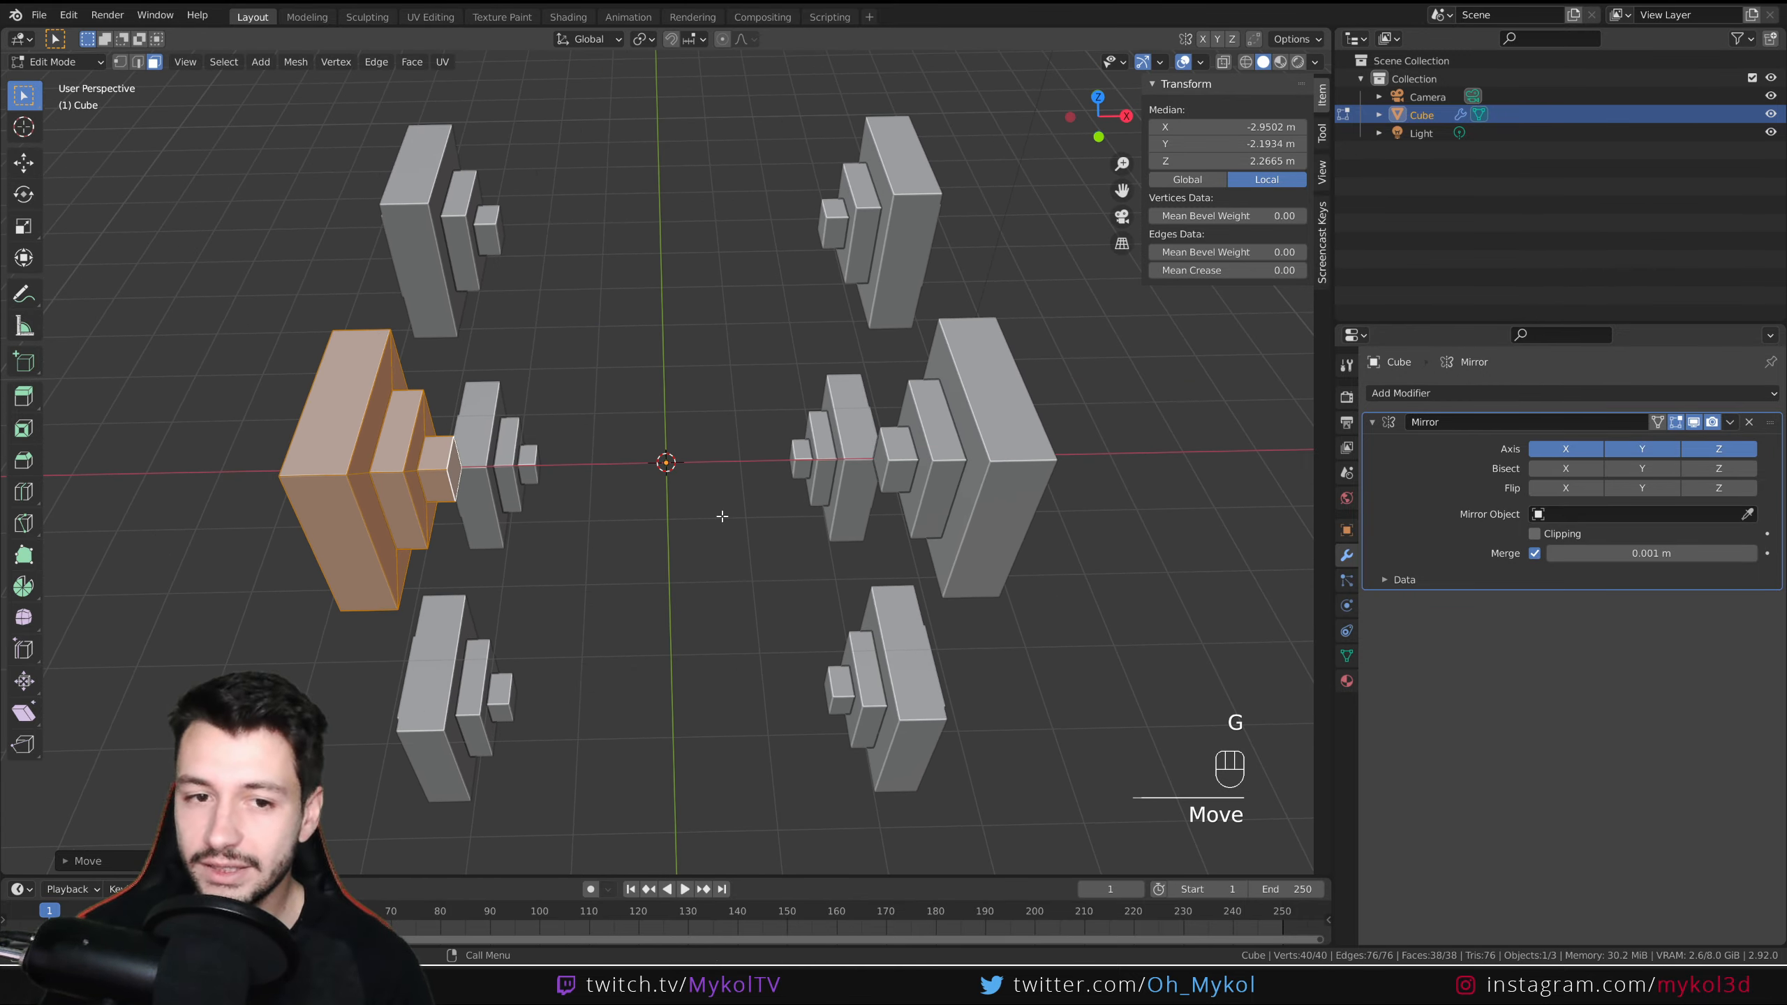
pyautogui.moveTo(722, 515); pyautogui.dragTo(773, 518, button='middle')
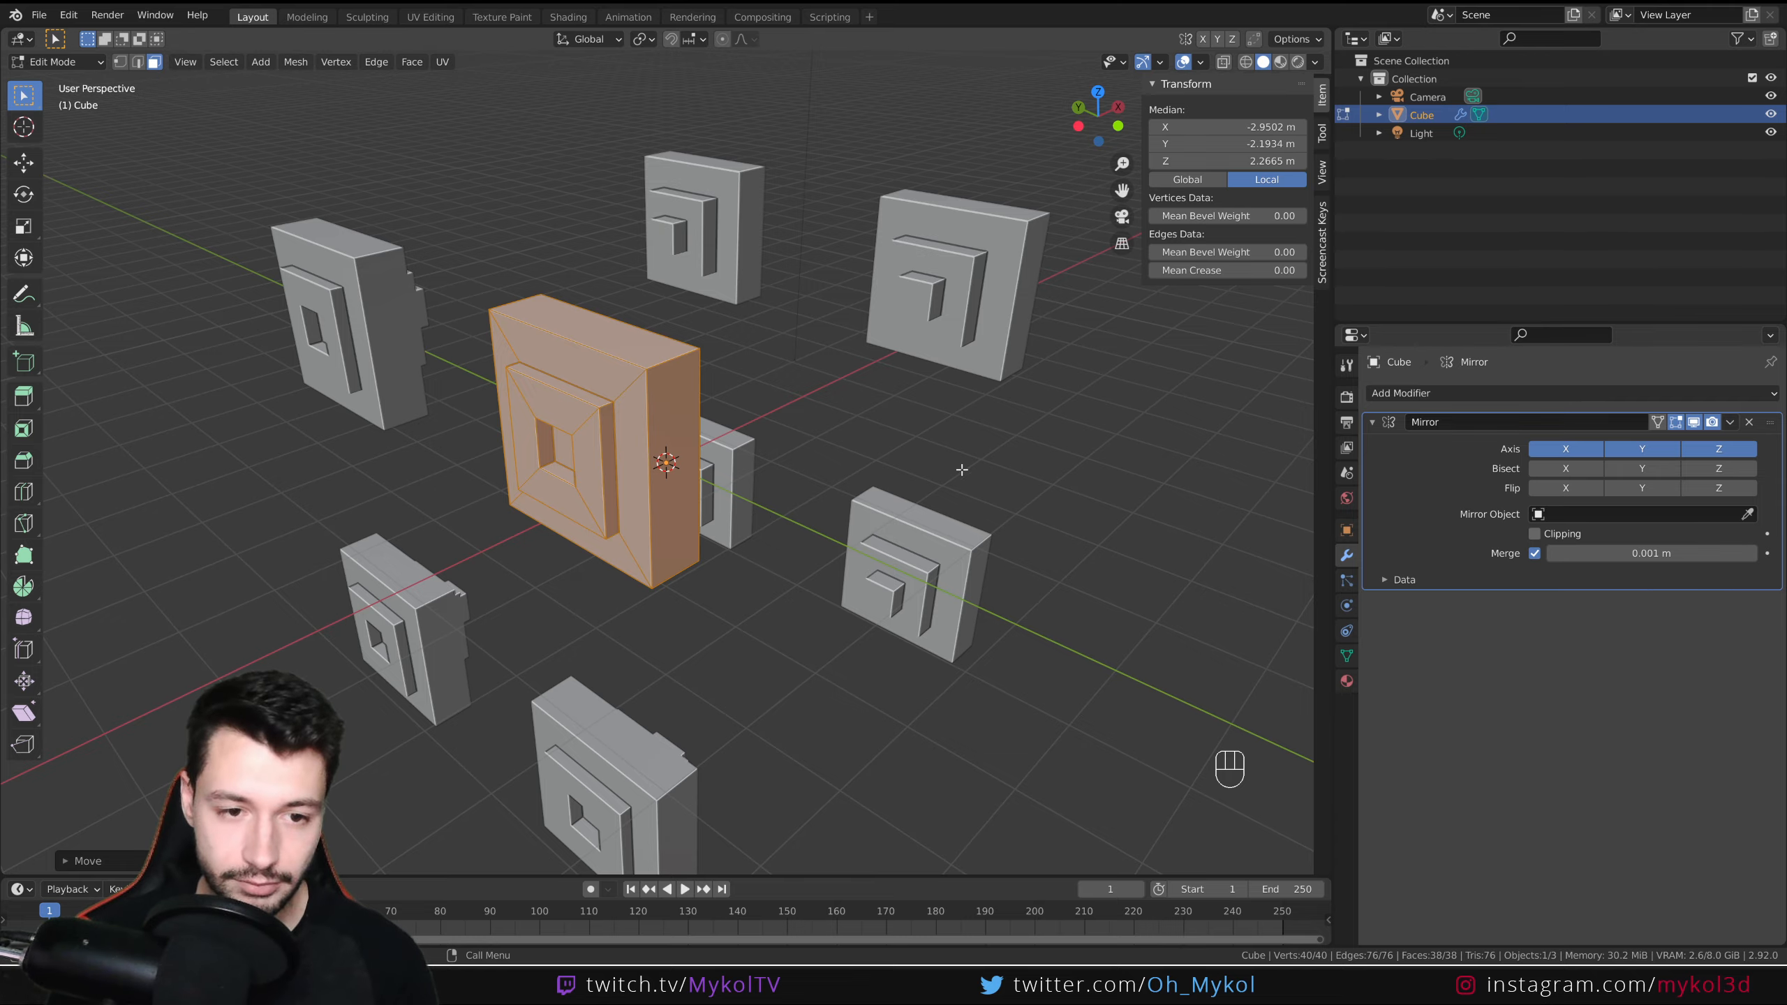
# - Try moving the selected mesh freely to watch how the mirrored copies follow
pyautogui.press('g')
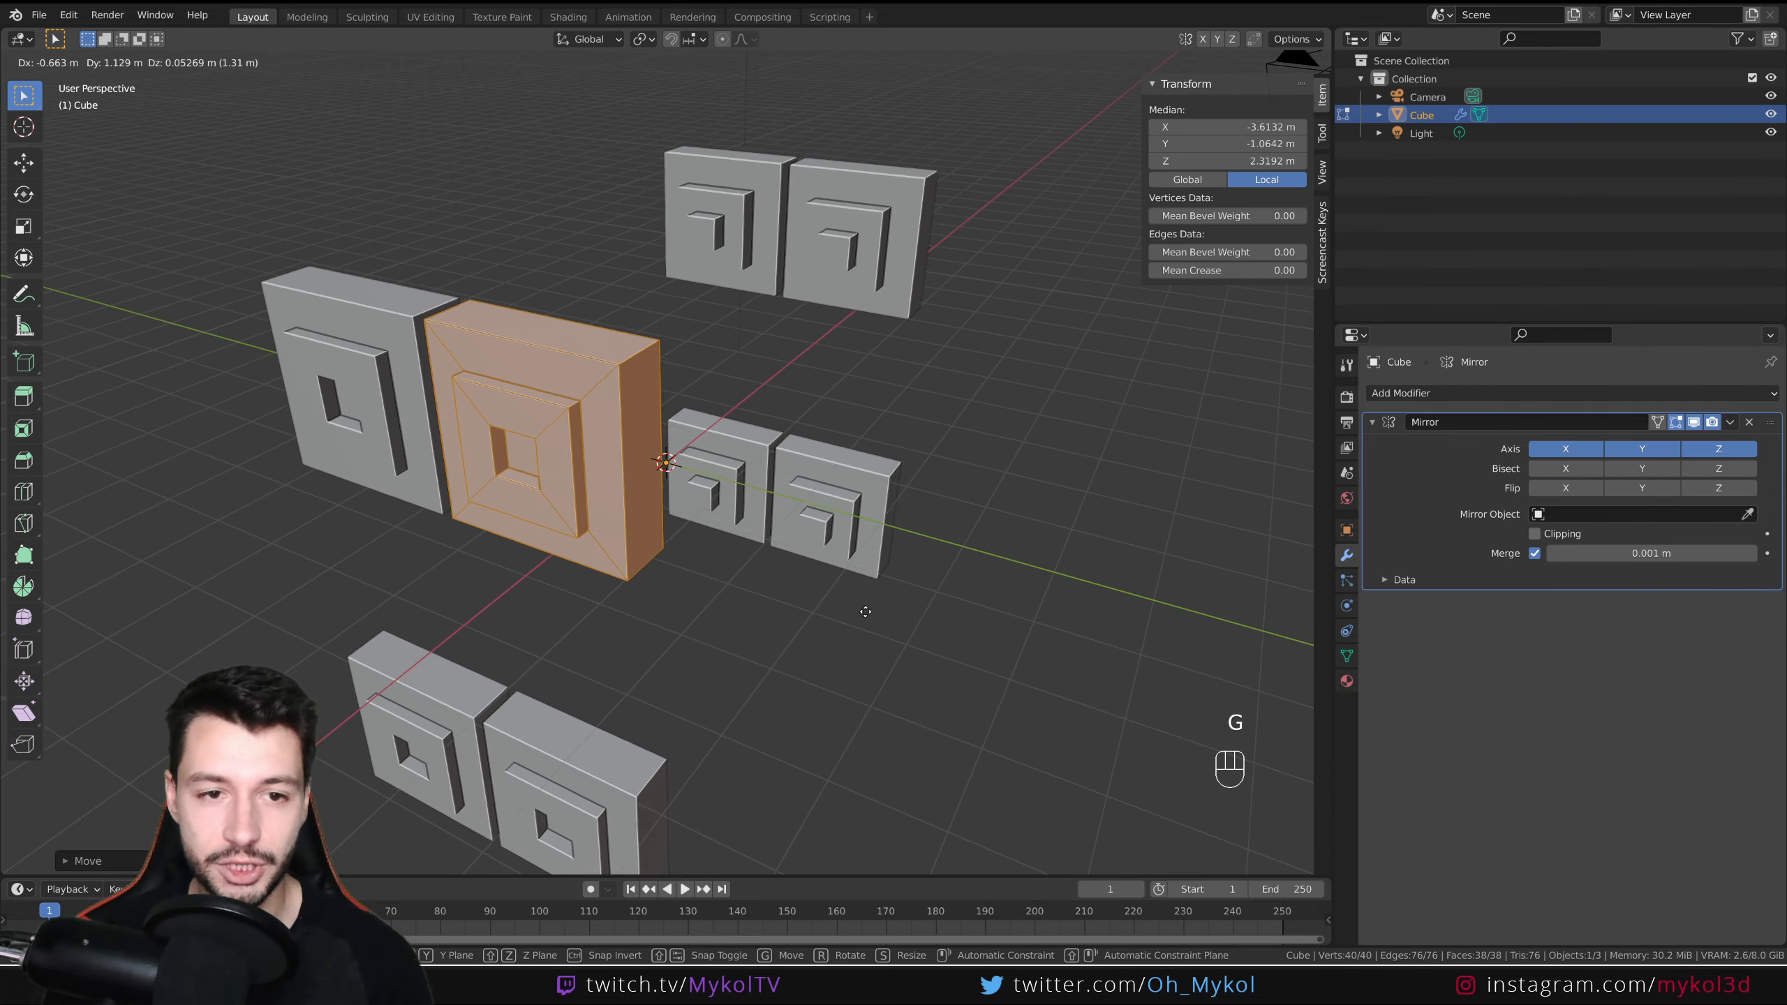
pyautogui.click(1046, 607)
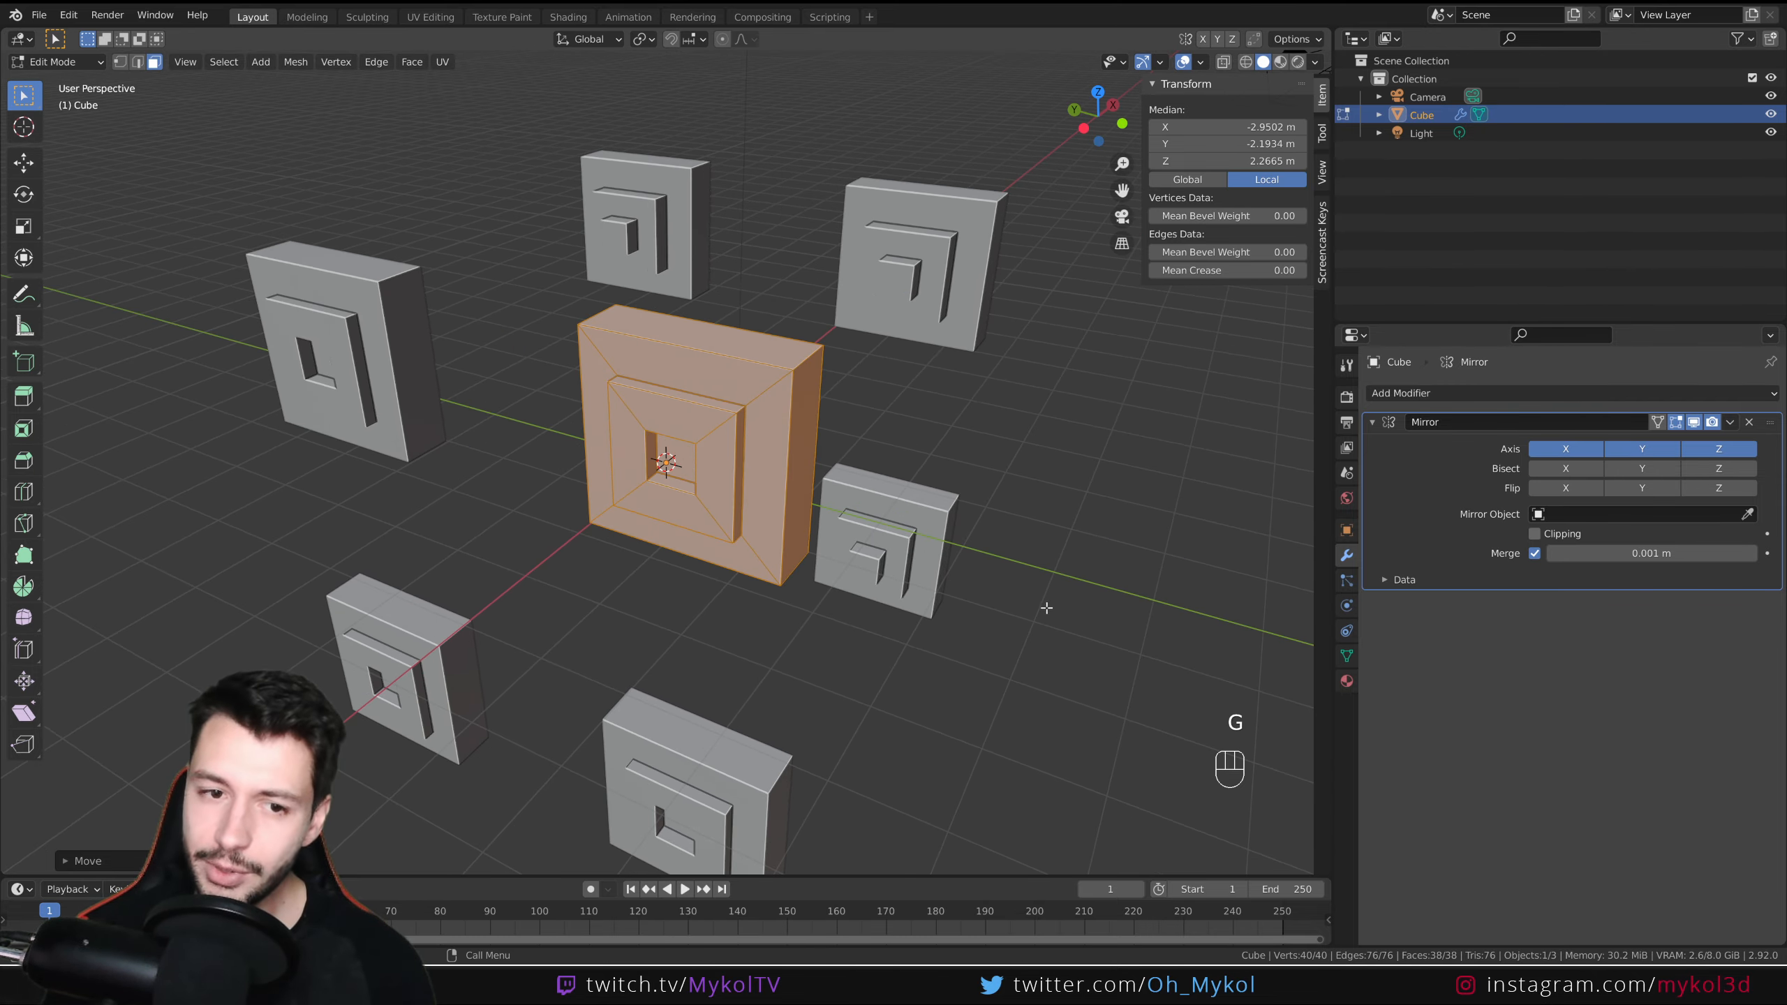
pyautogui.moveTo(1046, 608); pyautogui.dragTo(837, 617, button='middle')
# - Return to Object Mode and delete the mirrored cube
pyautogui.press('Tab')
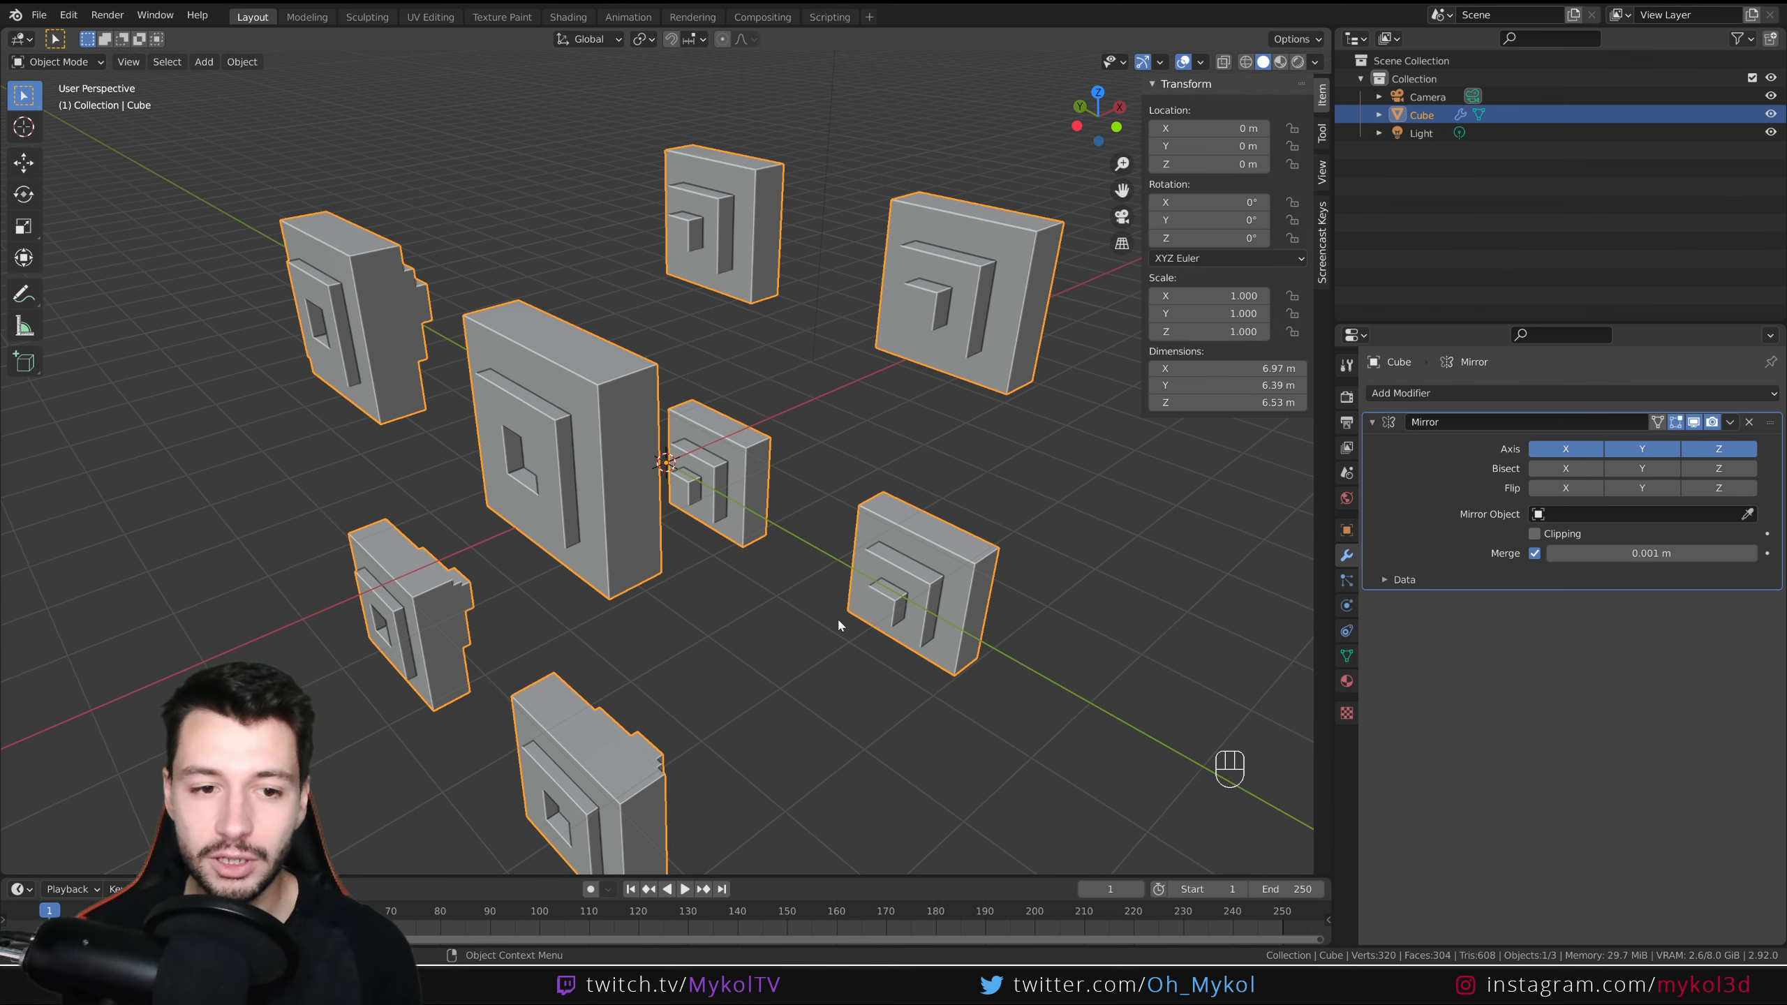
pyautogui.moveTo(837, 617); pyautogui.dragTo(682, 467, button='middle')
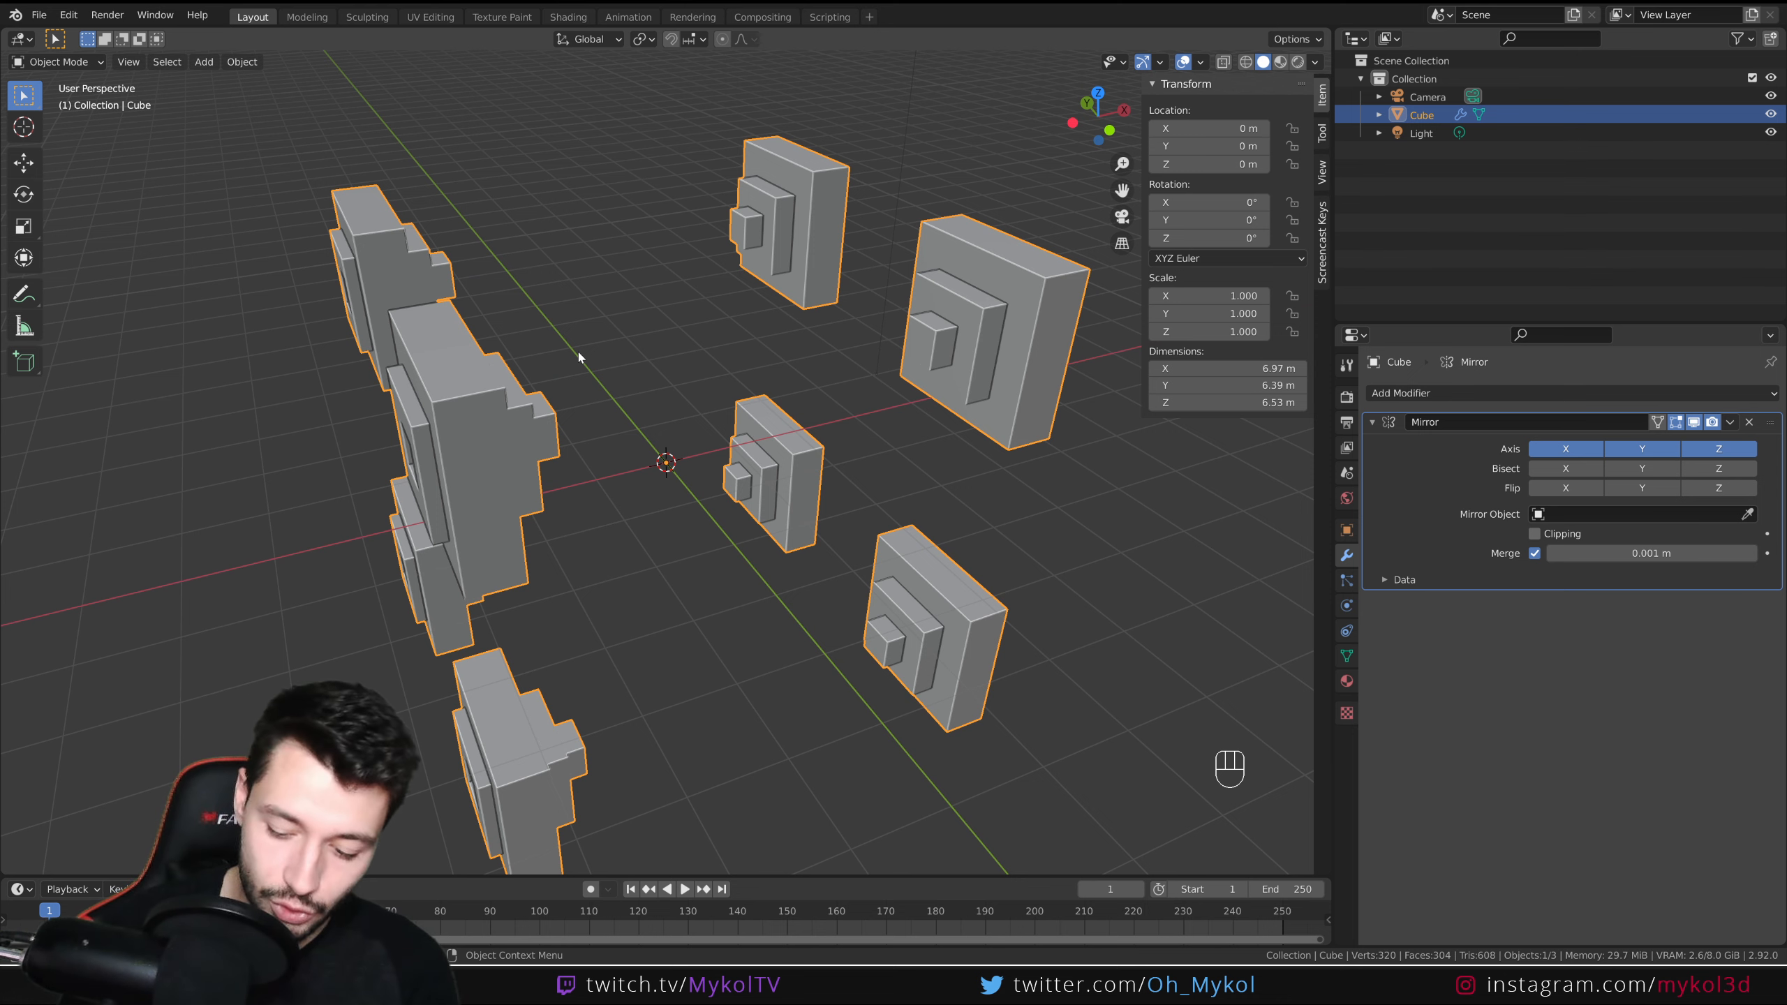
pyautogui.press('Delete')
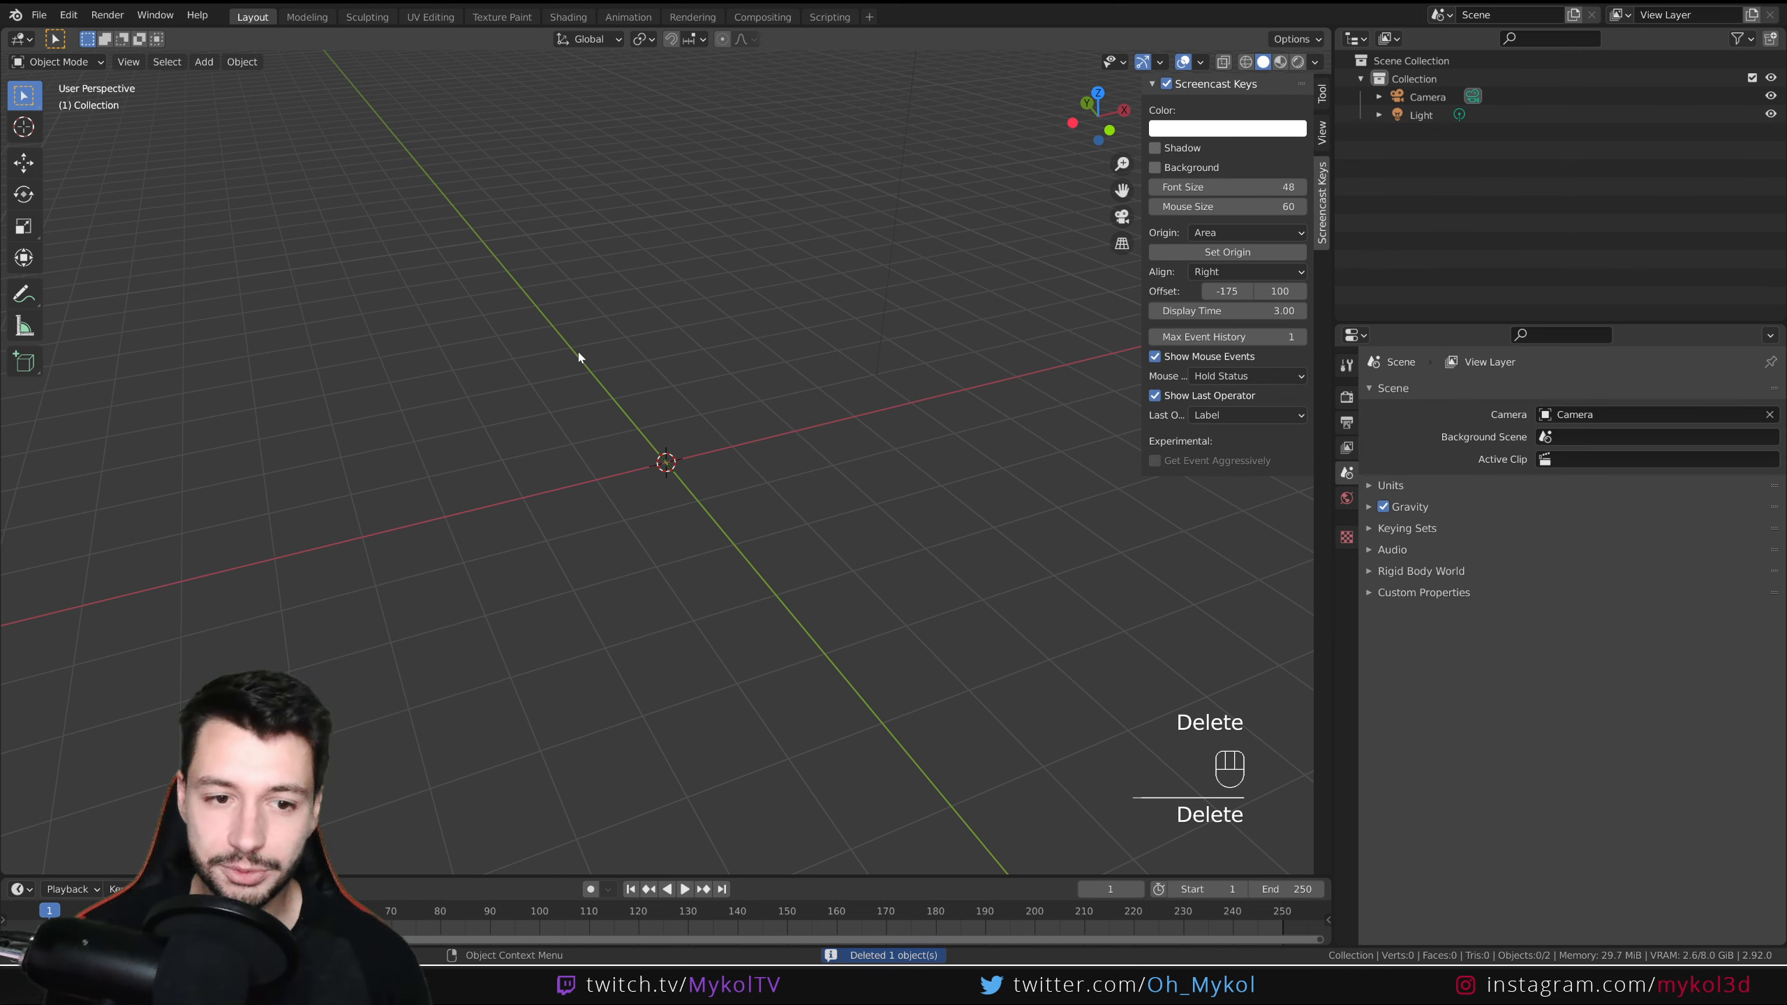
# - Add a Plain Axes empty at the world origin
pyautogui.hotkey('shift', 'a')
pyautogui.moveTo(579, 357)
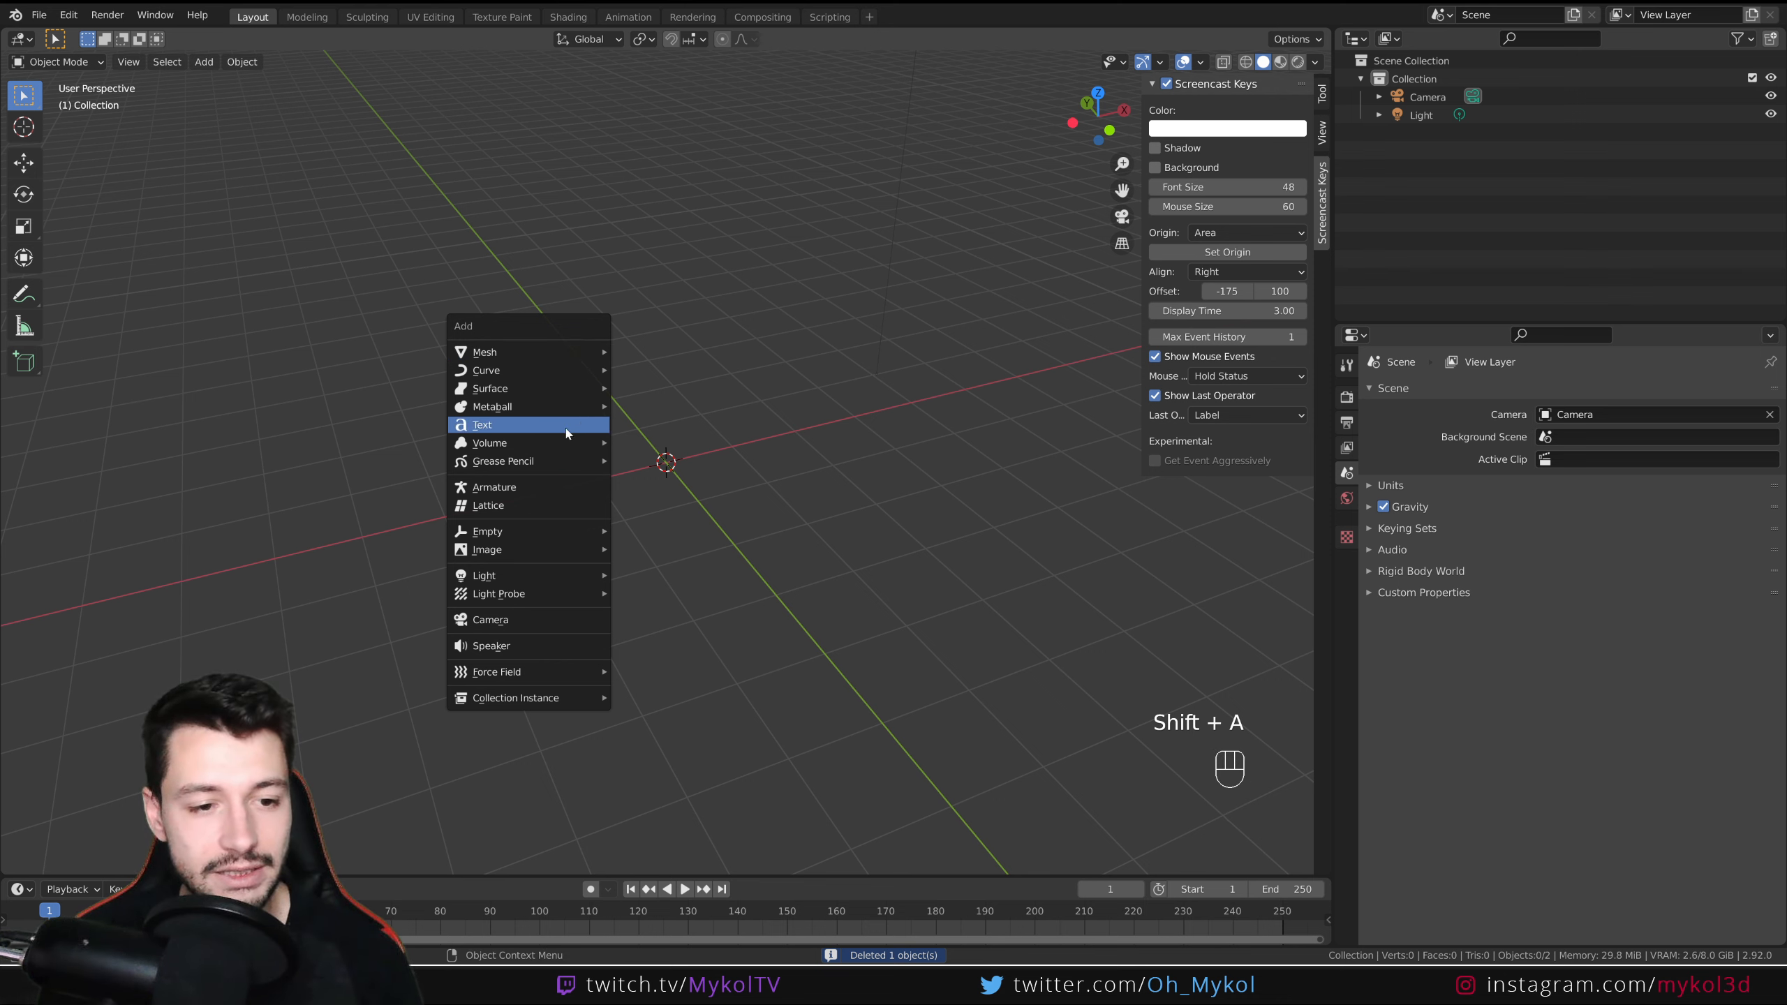
pyautogui.moveTo(478, 535)
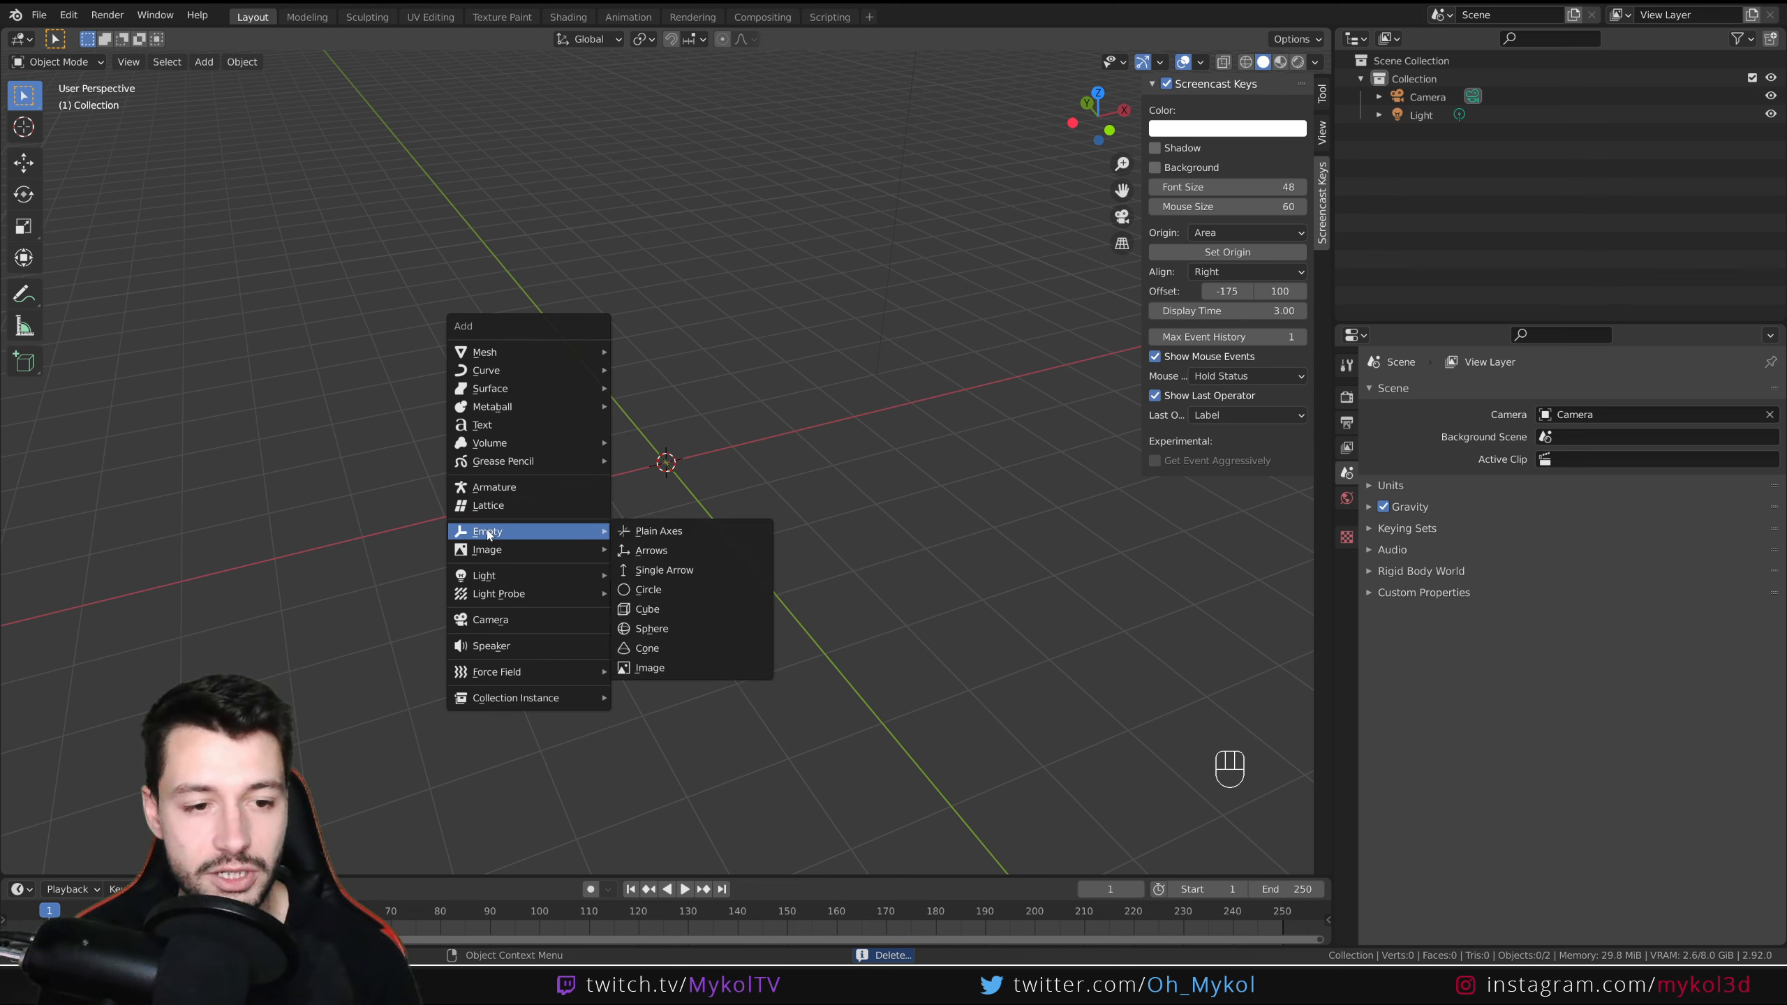
pyautogui.click(669, 531)
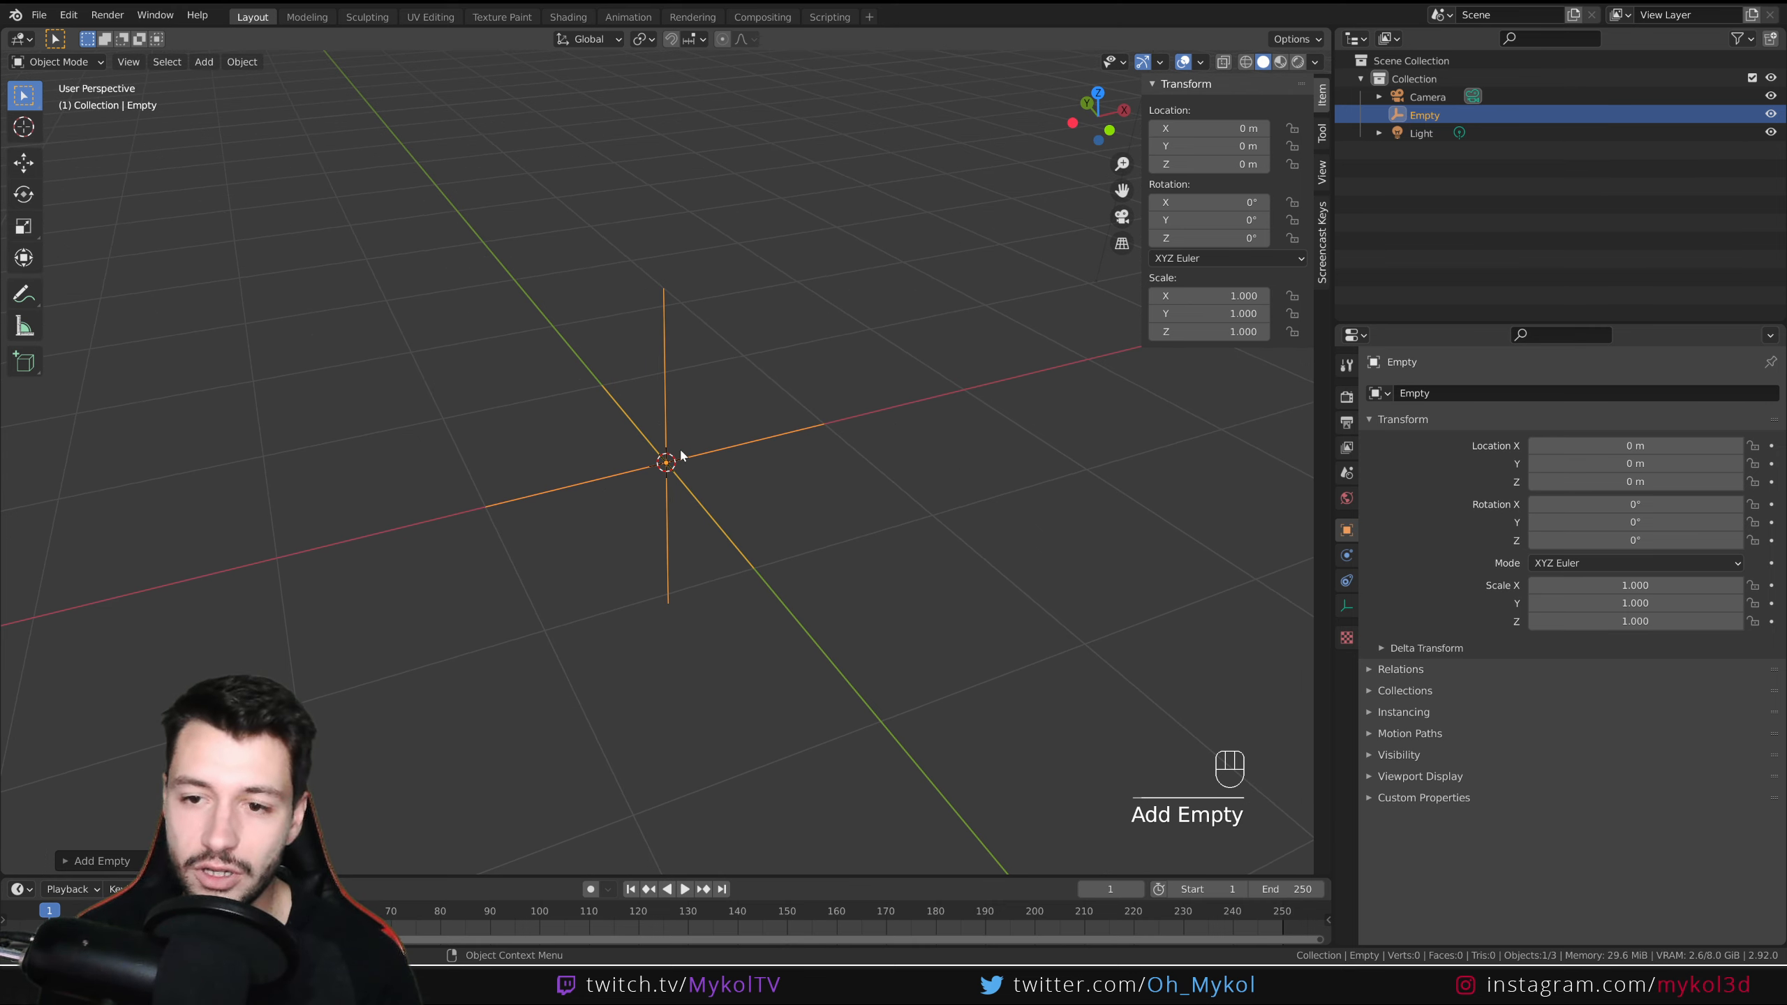
pyautogui.moveTo(682, 454)
pyautogui.mouseDown(button='middle')
pyautogui.moveTo(631, 495)
pyautogui.moveTo(706, 462)
pyautogui.mouseUp(button='middle')
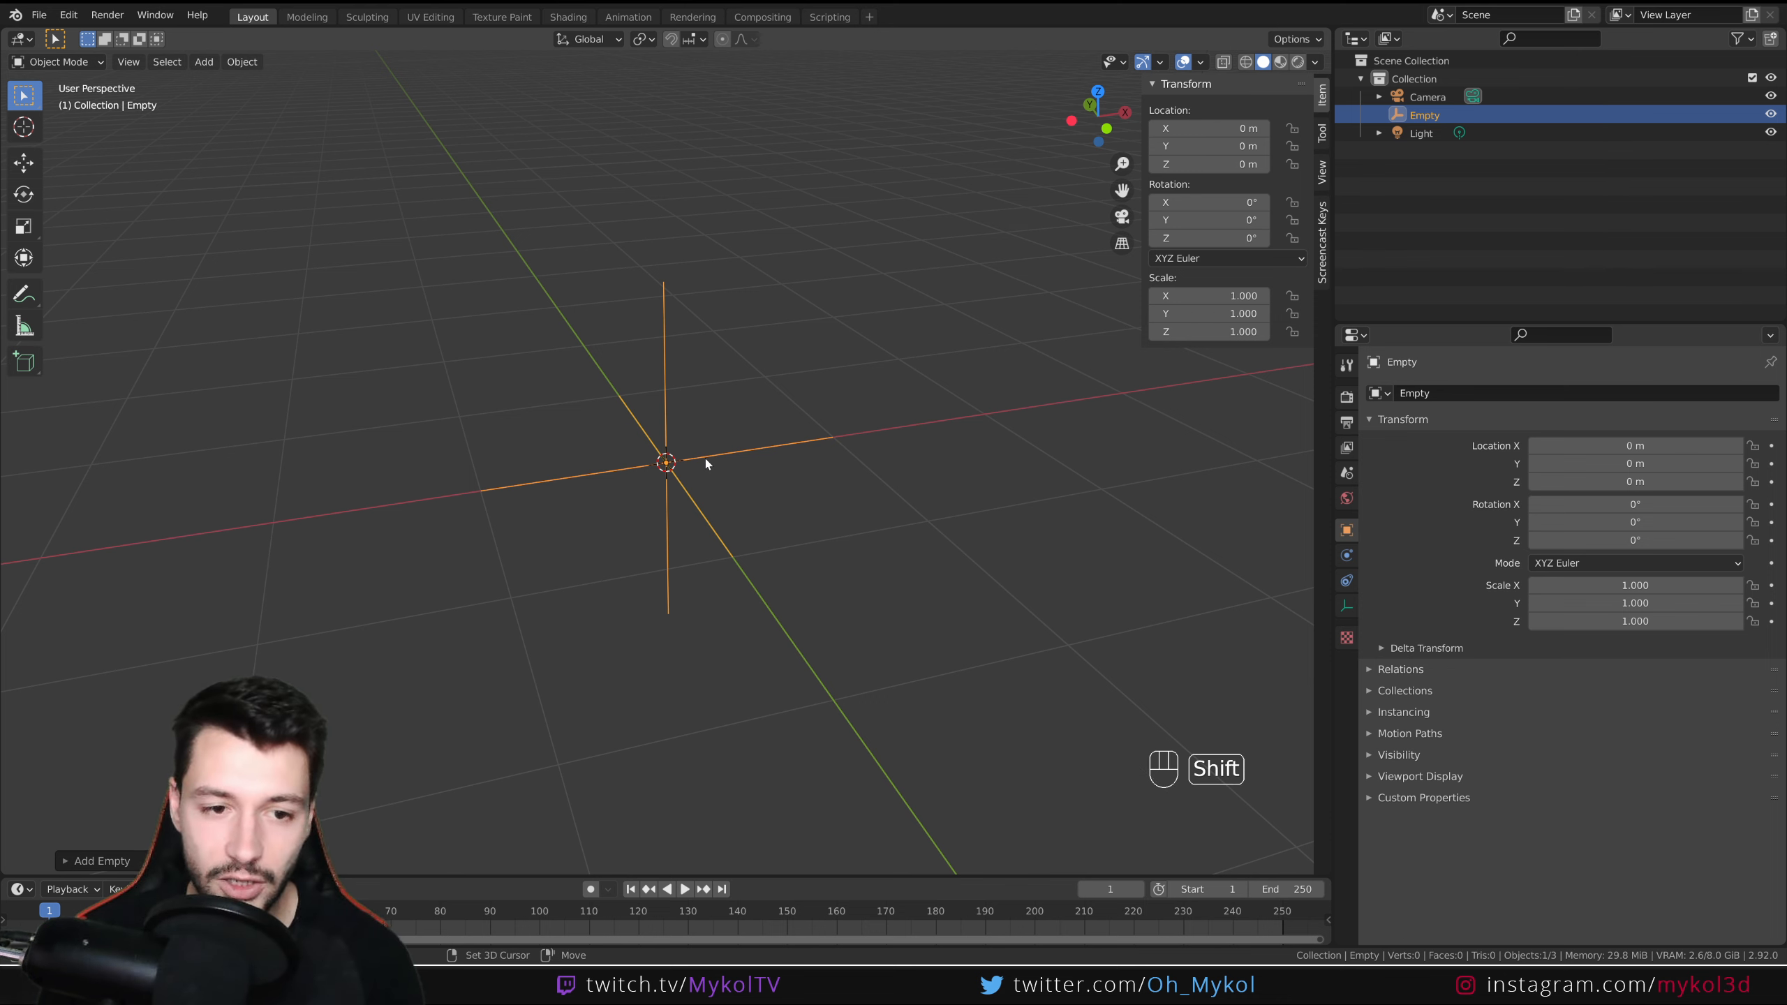
# - Add a cylinder mesh at the origin and rotate it 90° around the Y axis
pyautogui.hotkey('shift', 'a')
pyautogui.moveTo(622, 282)
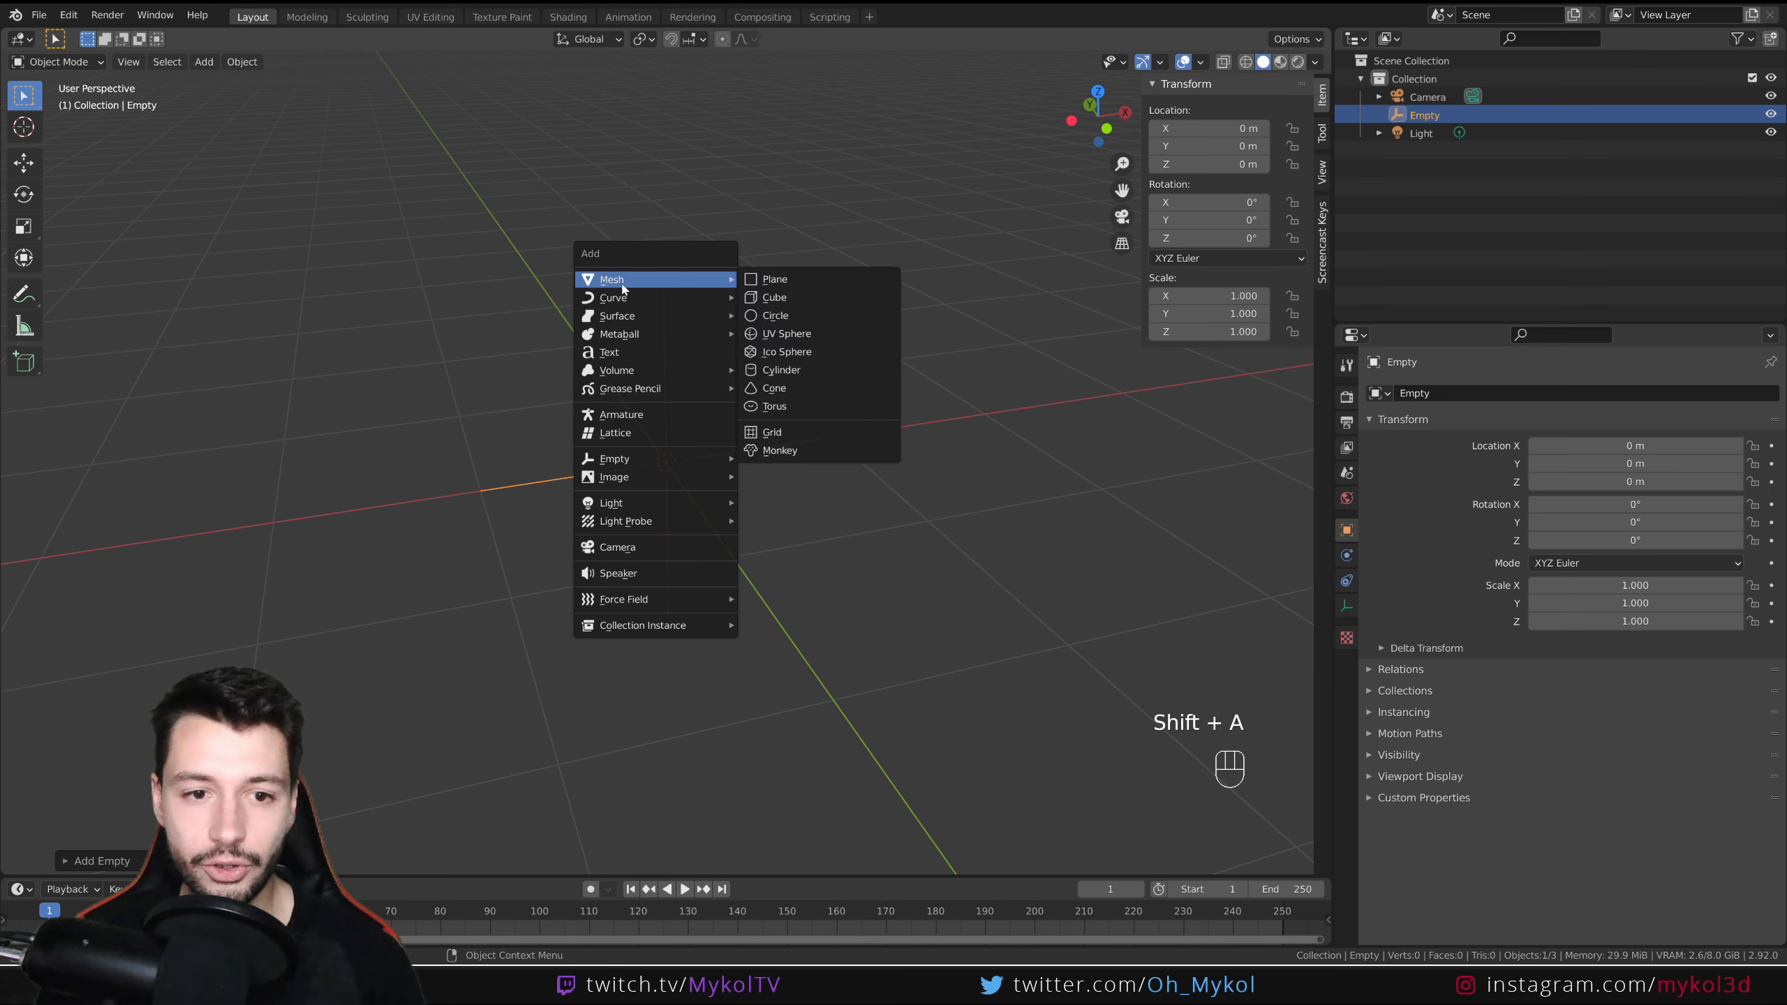
pyautogui.click(791, 373)
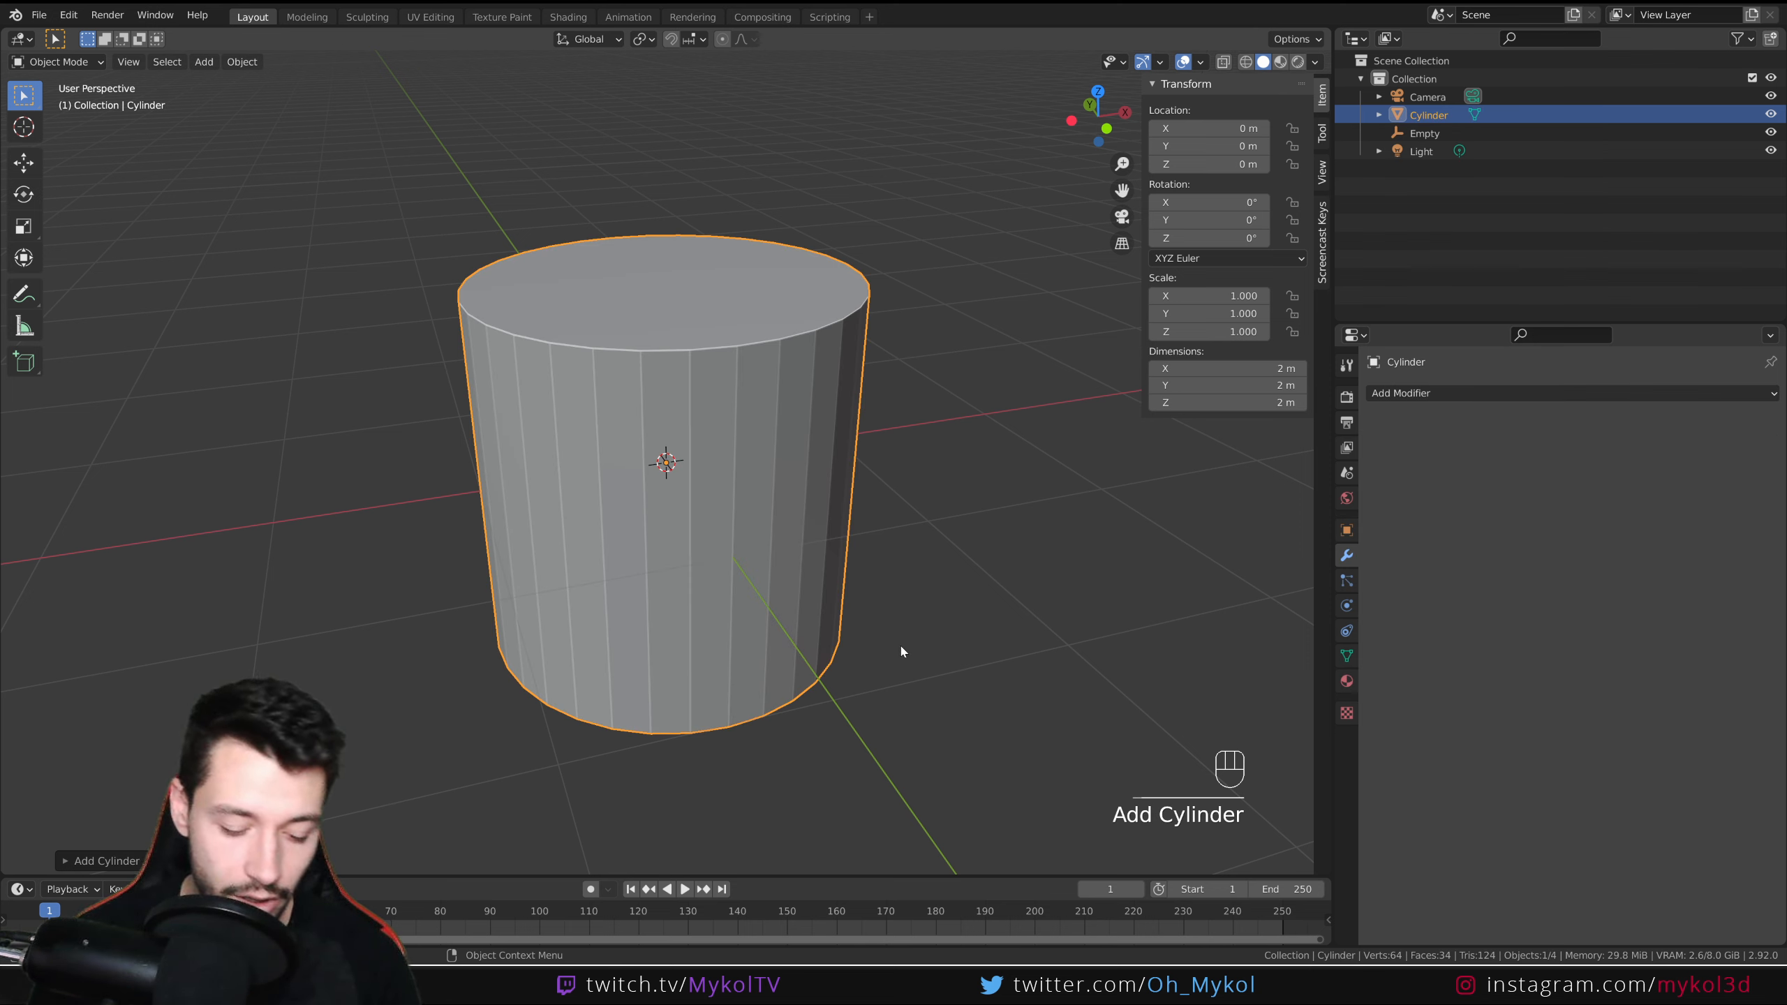
pyautogui.press('r')
pyautogui.press('y')
pyautogui.press('9')
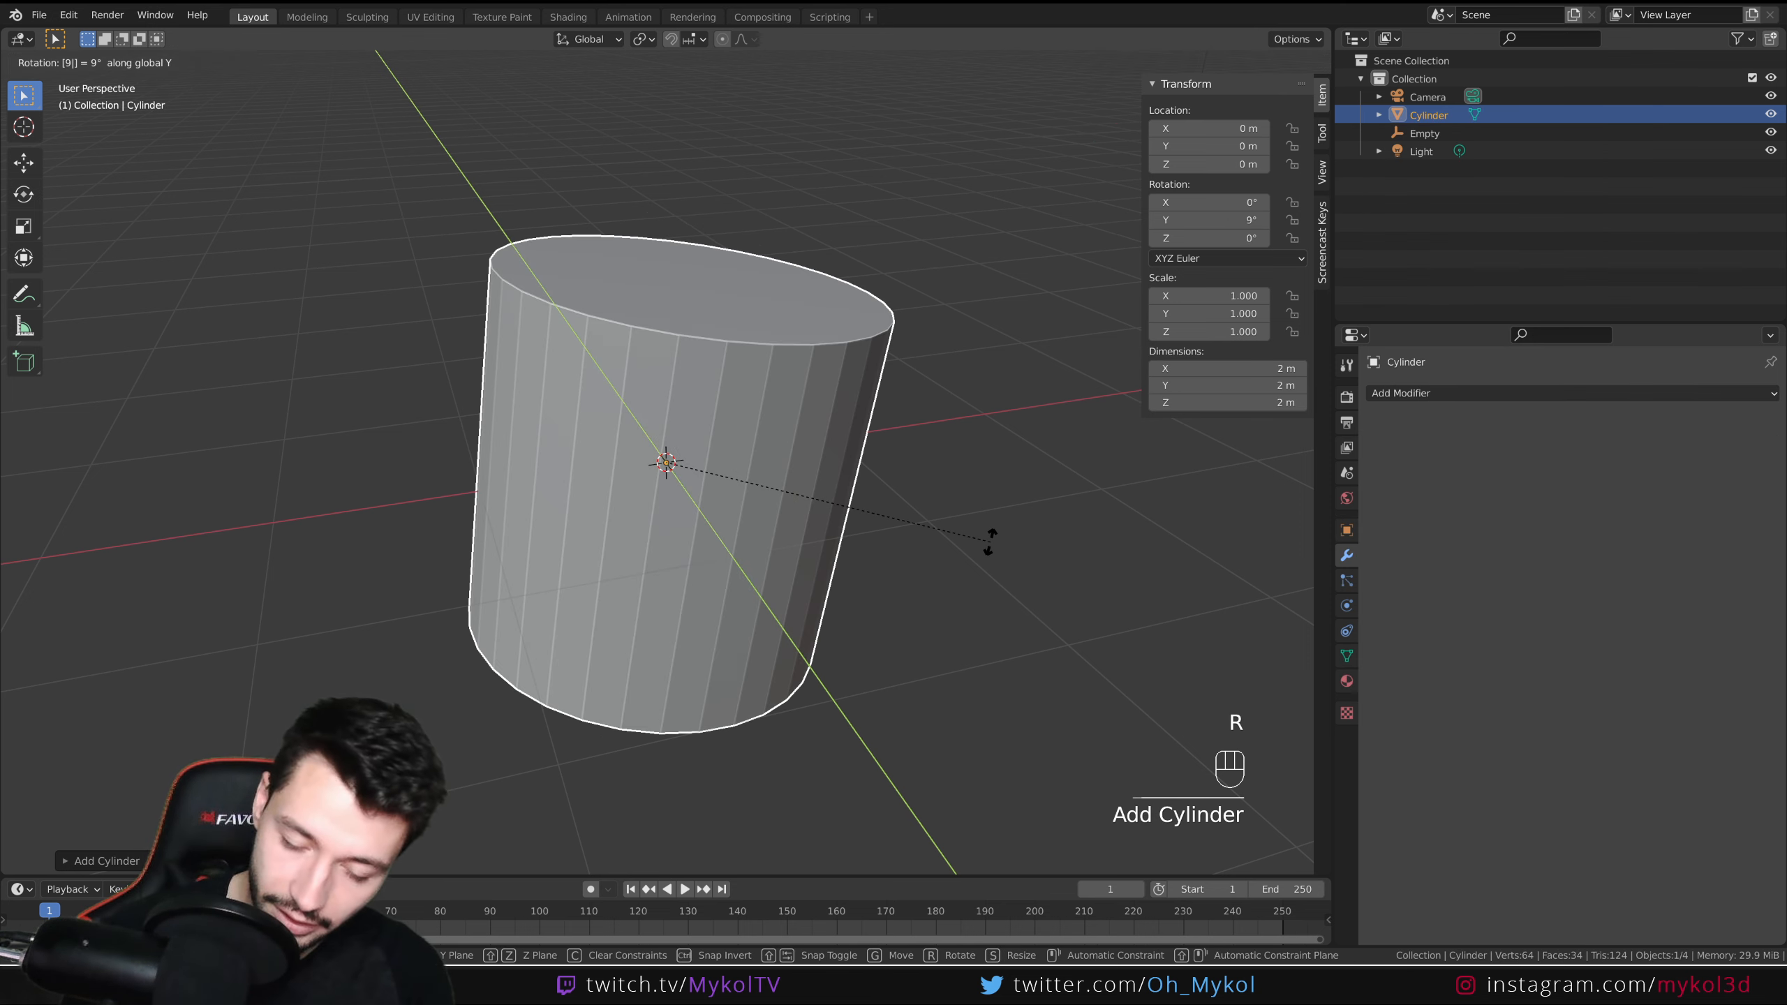
pyautogui.press('0')
pyautogui.press('Return')
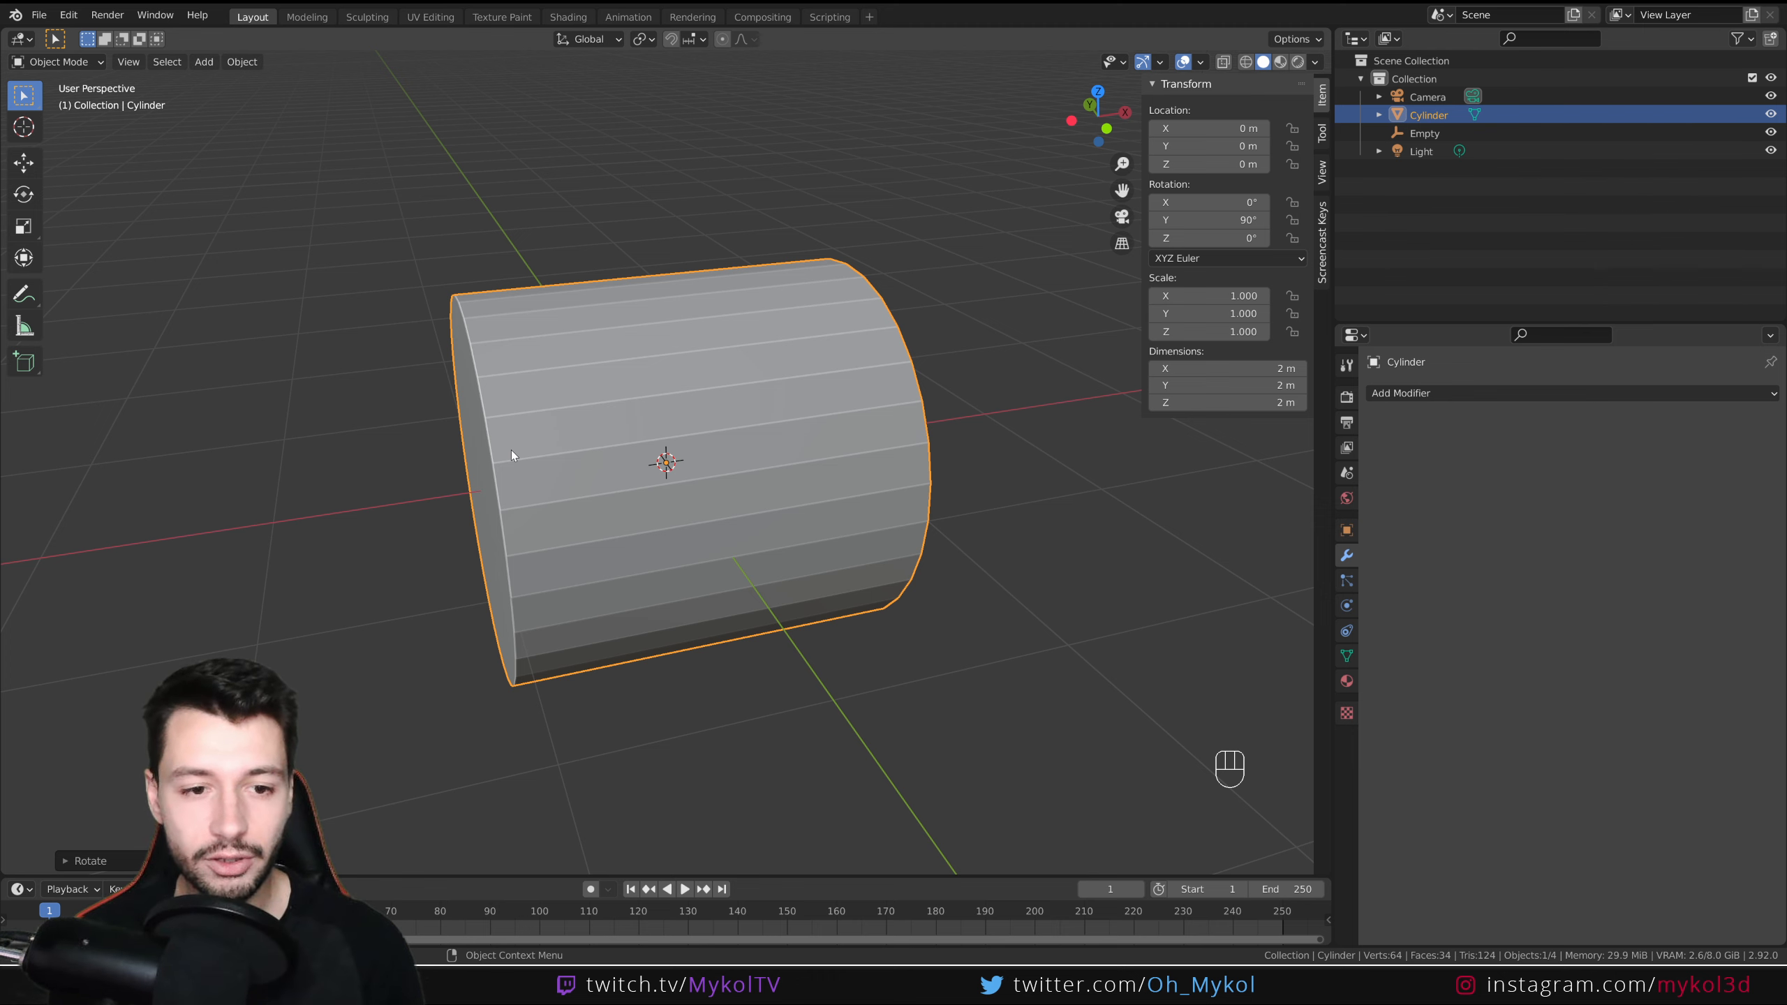
# - Move the cylinder 2 m along negative X, clear of the empty
pyautogui.press('g')
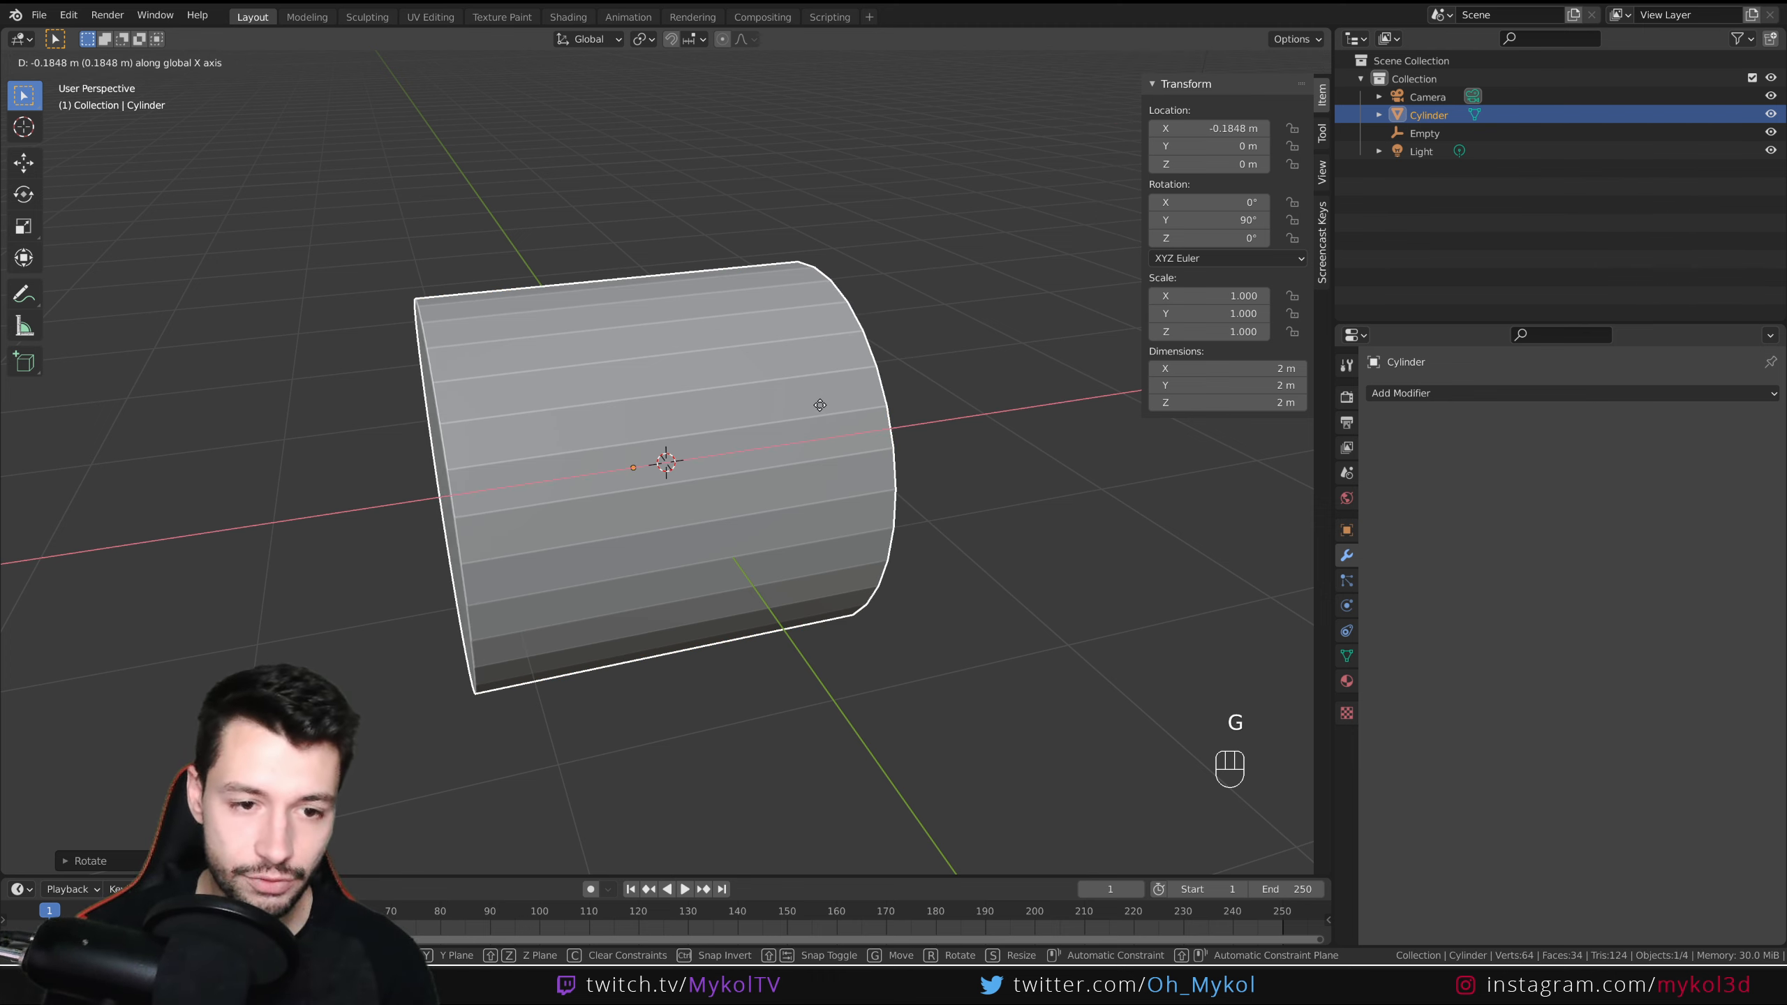
pyautogui.click(547, 447)
pyautogui.scroll(-4, 507, 557)
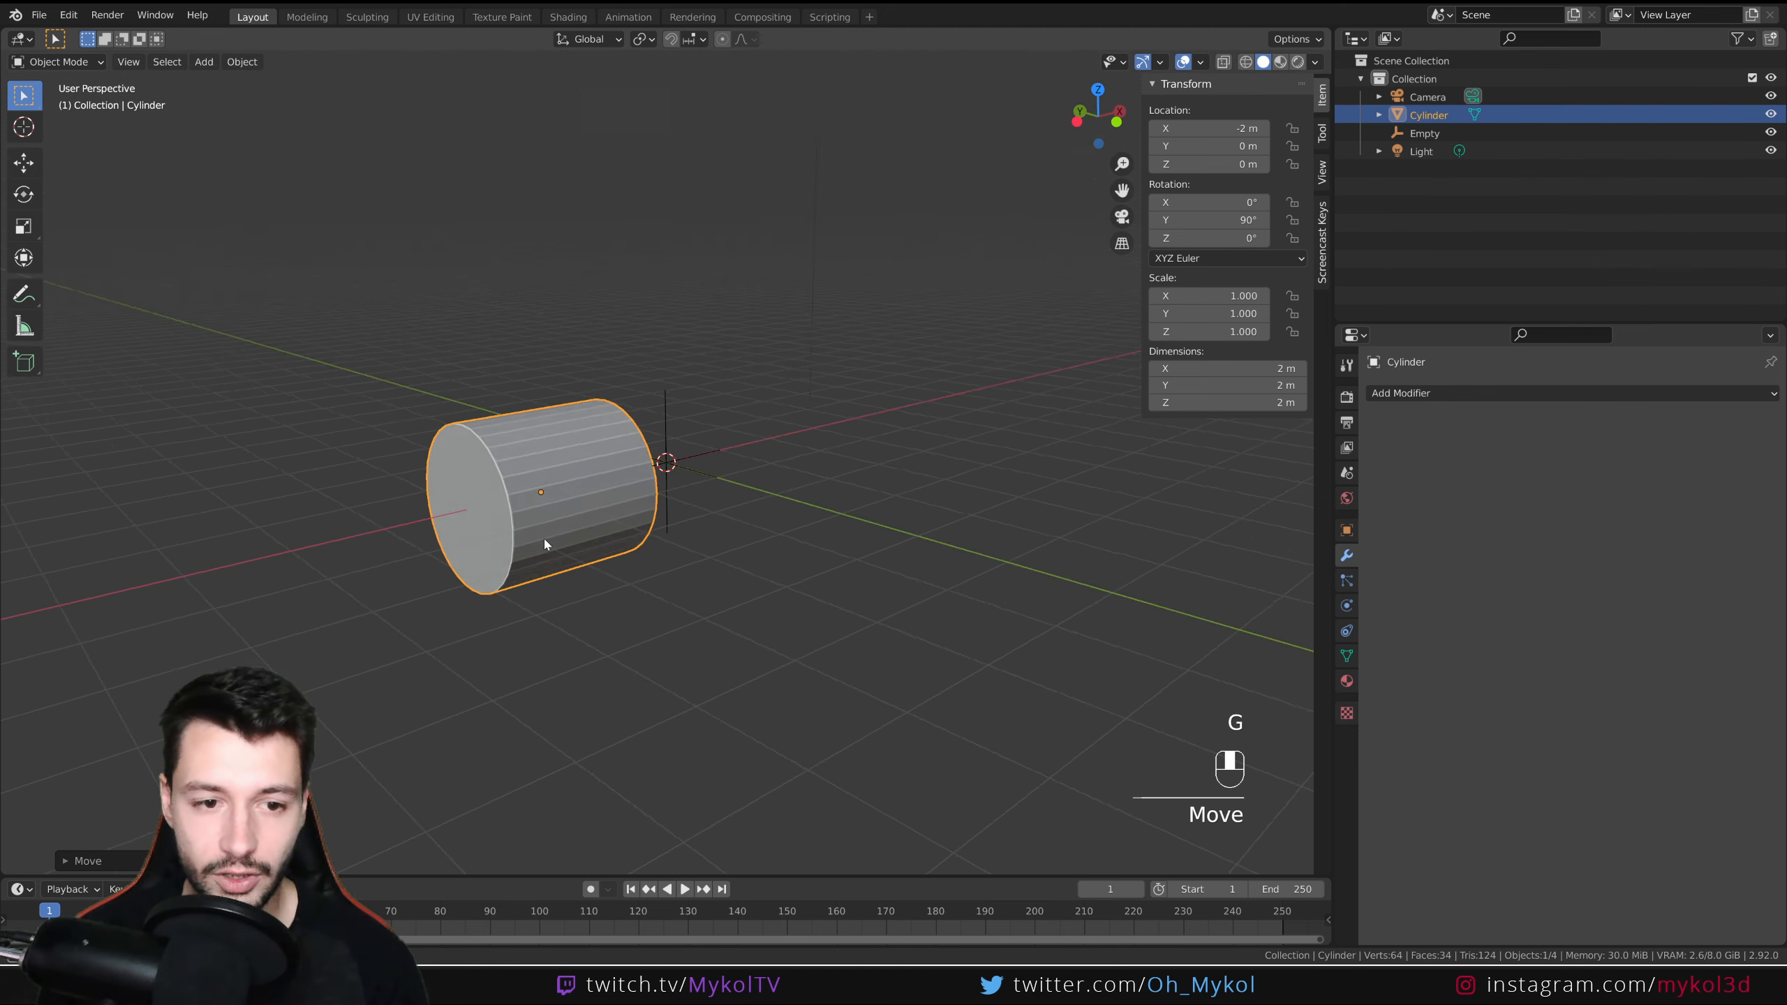
pyautogui.moveTo(544, 539); pyautogui.dragTo(683, 490, button='middle')
# - Add a Mirror modifier to the cylinder and set the empty at the origin as its Mirror Object
pyautogui.click(703, 459)
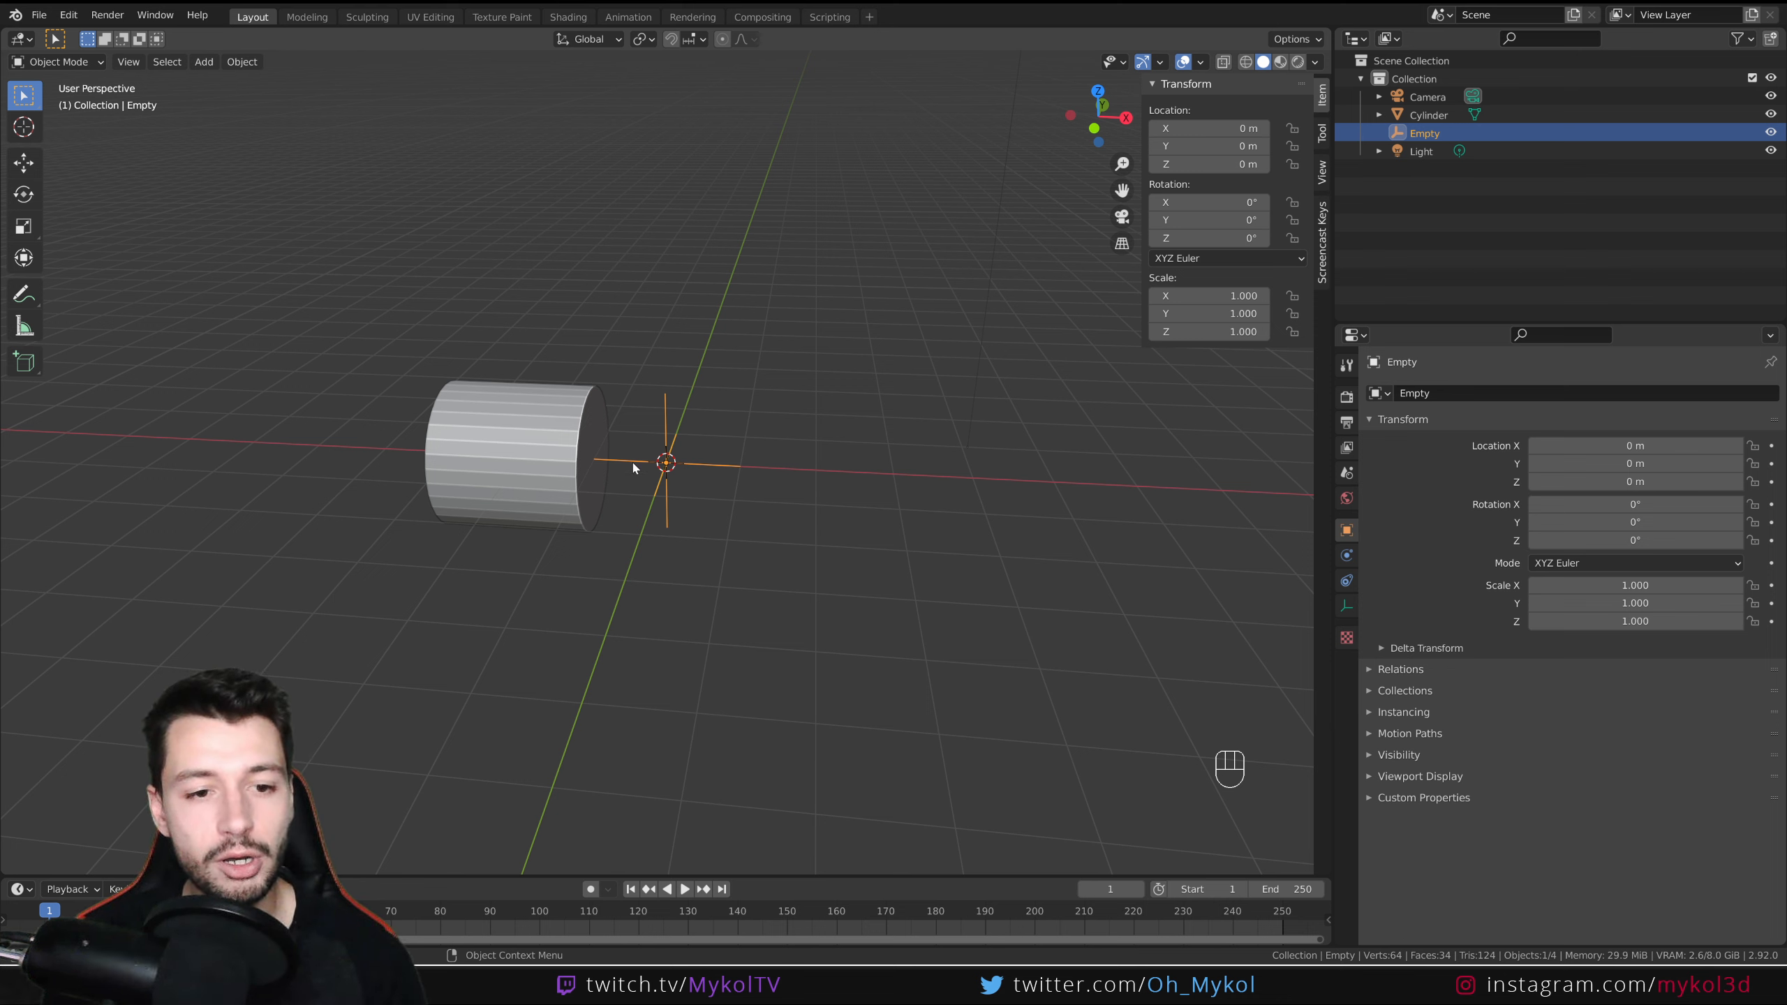
pyautogui.click(547, 403)
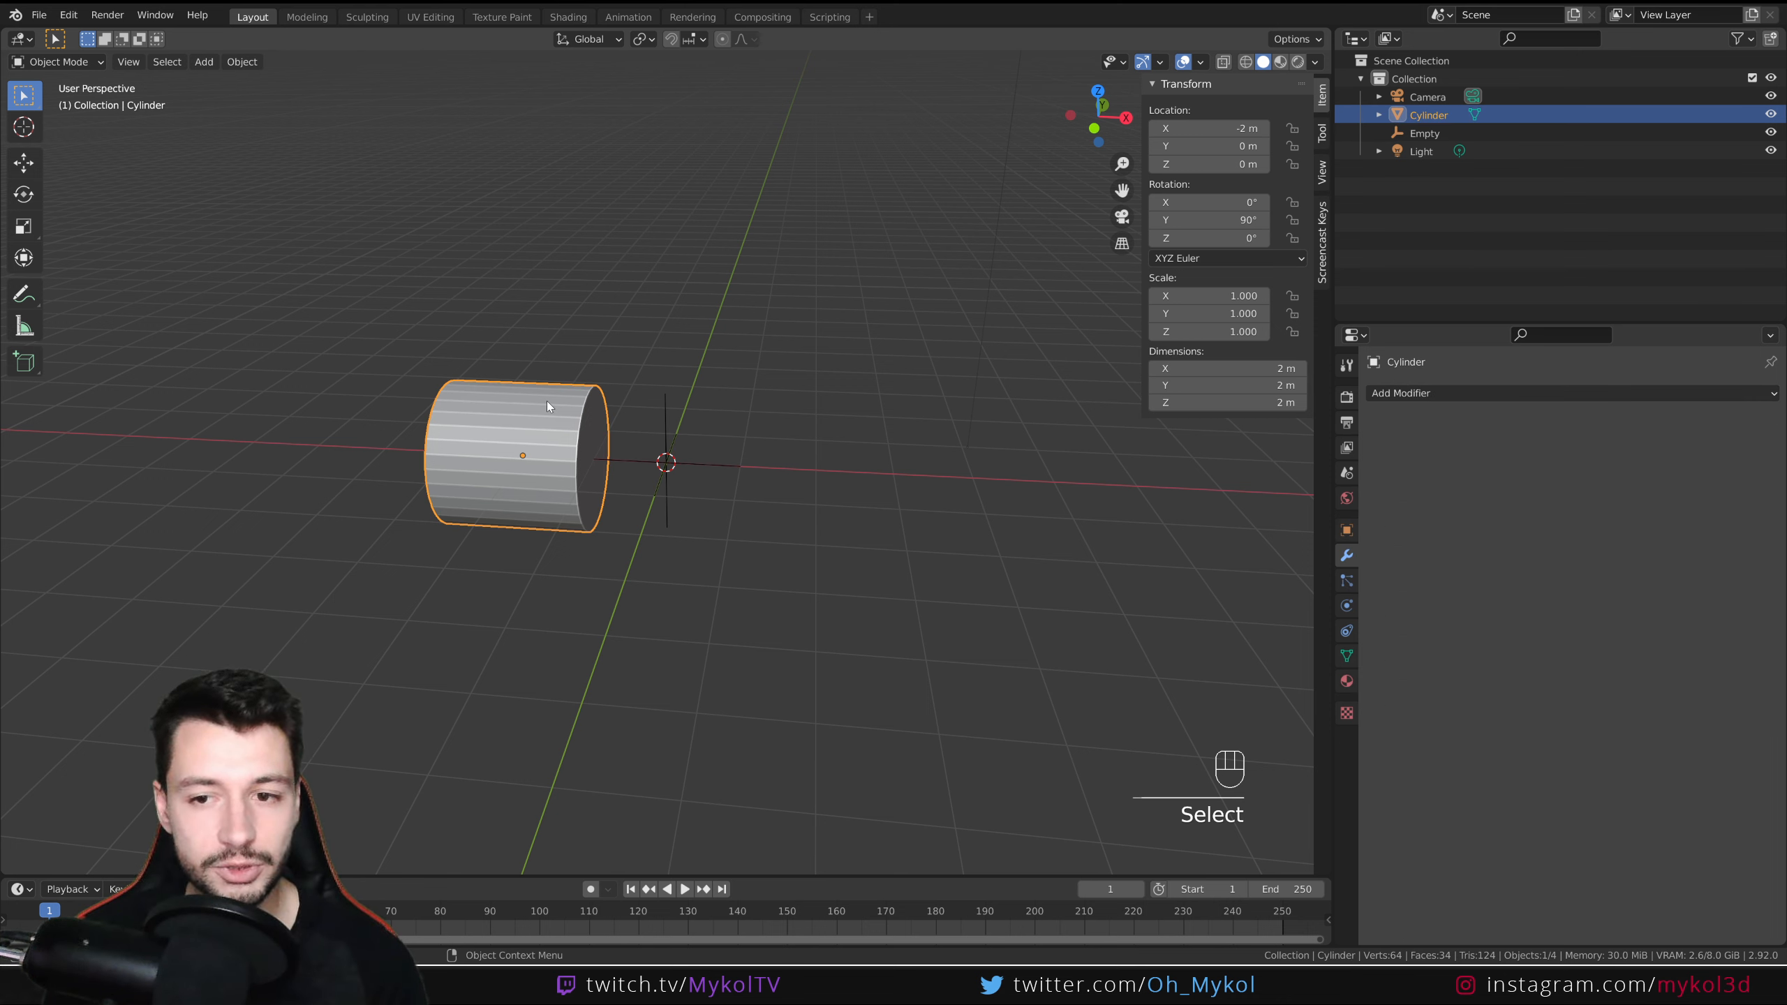
pyautogui.click(1463, 393)
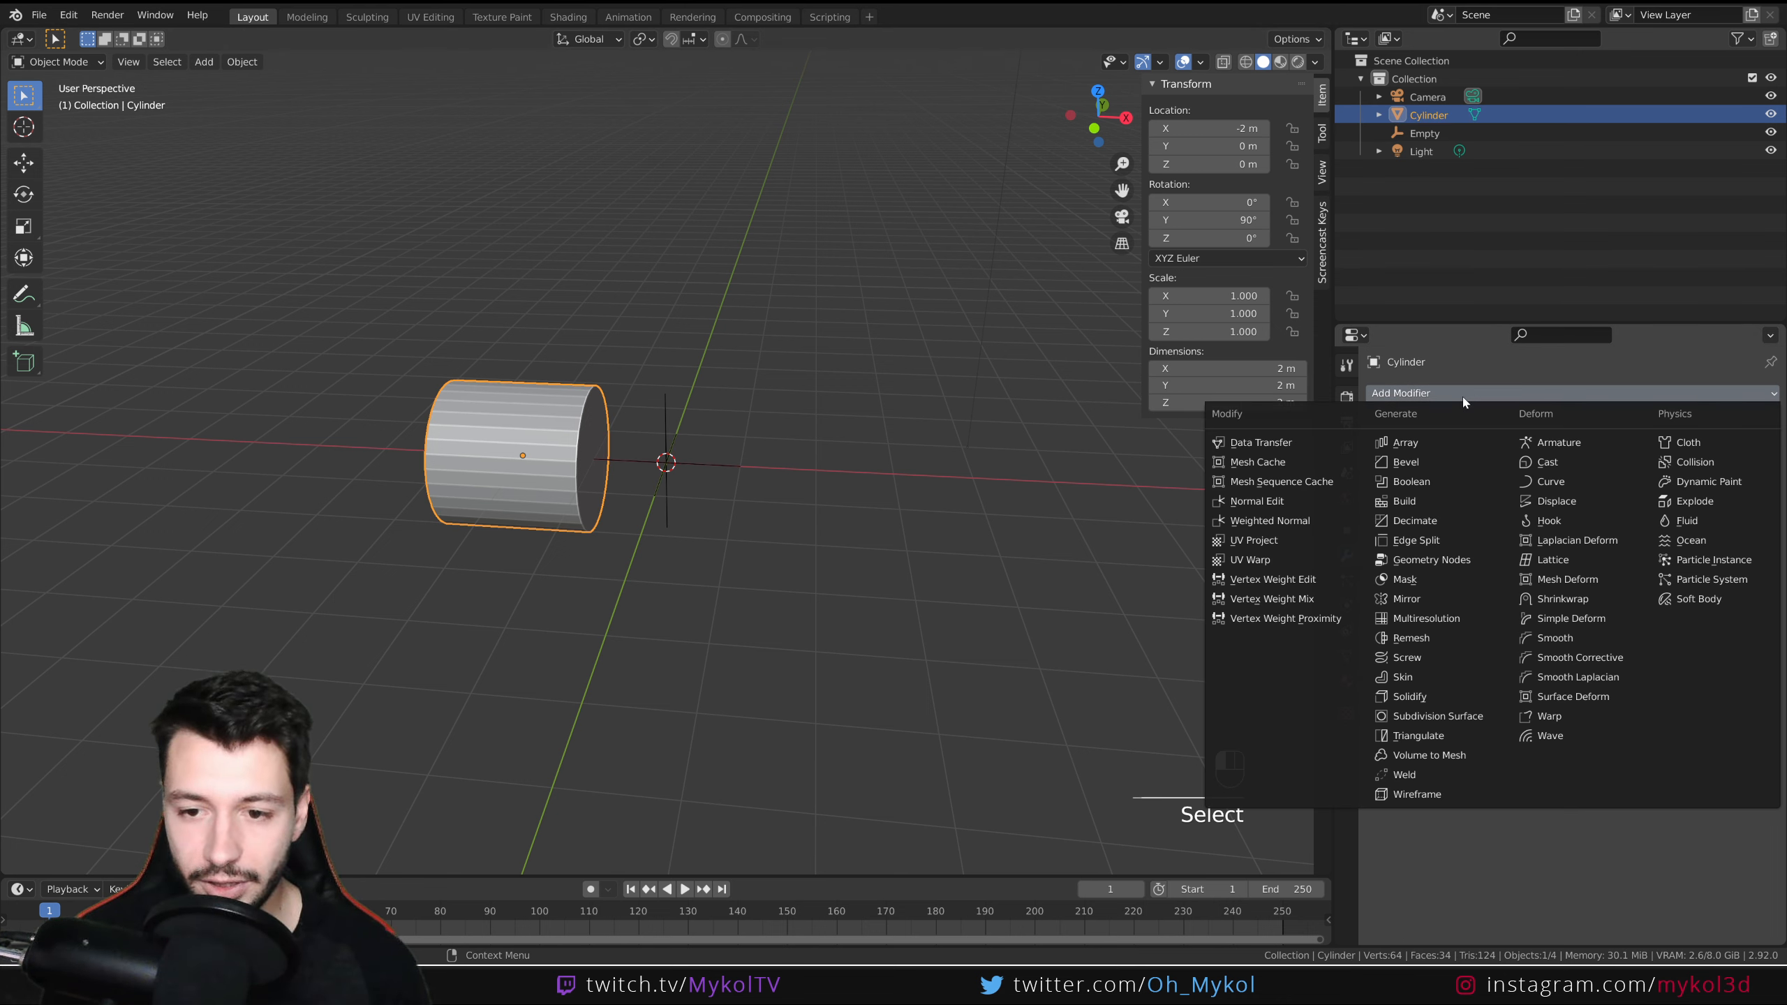
pyautogui.click(1415, 599)
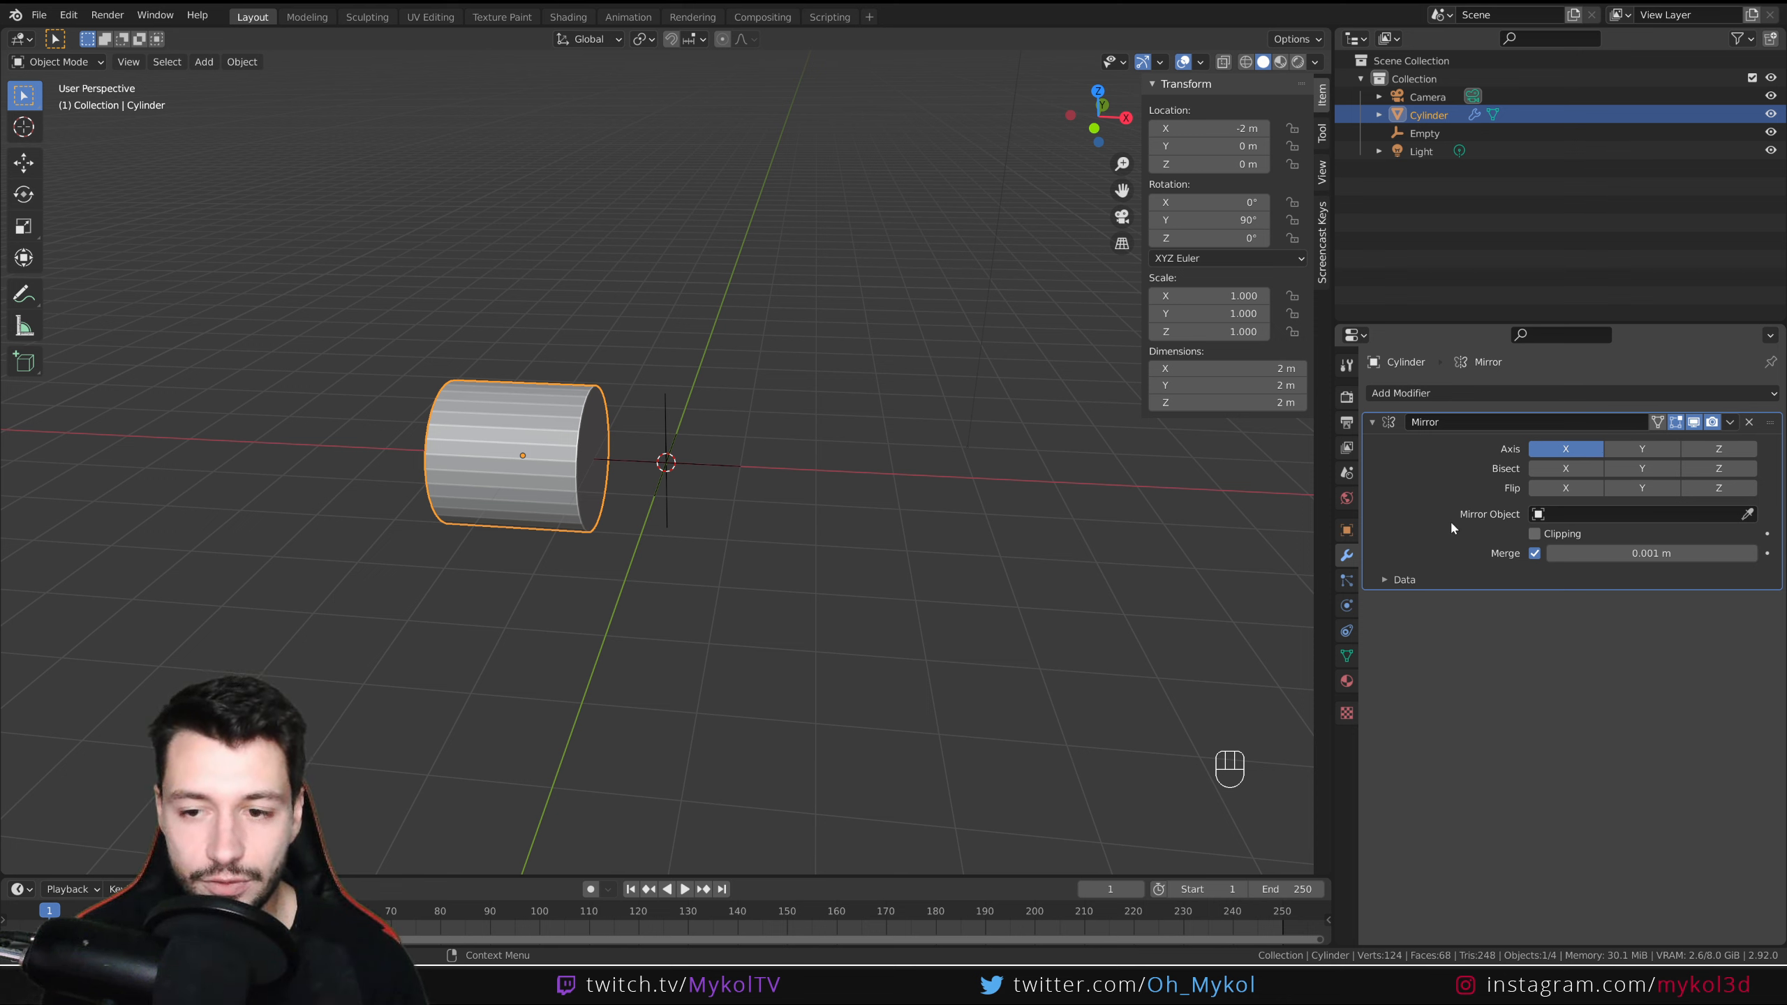
pyautogui.click(1748, 514)
pyautogui.click(687, 457)
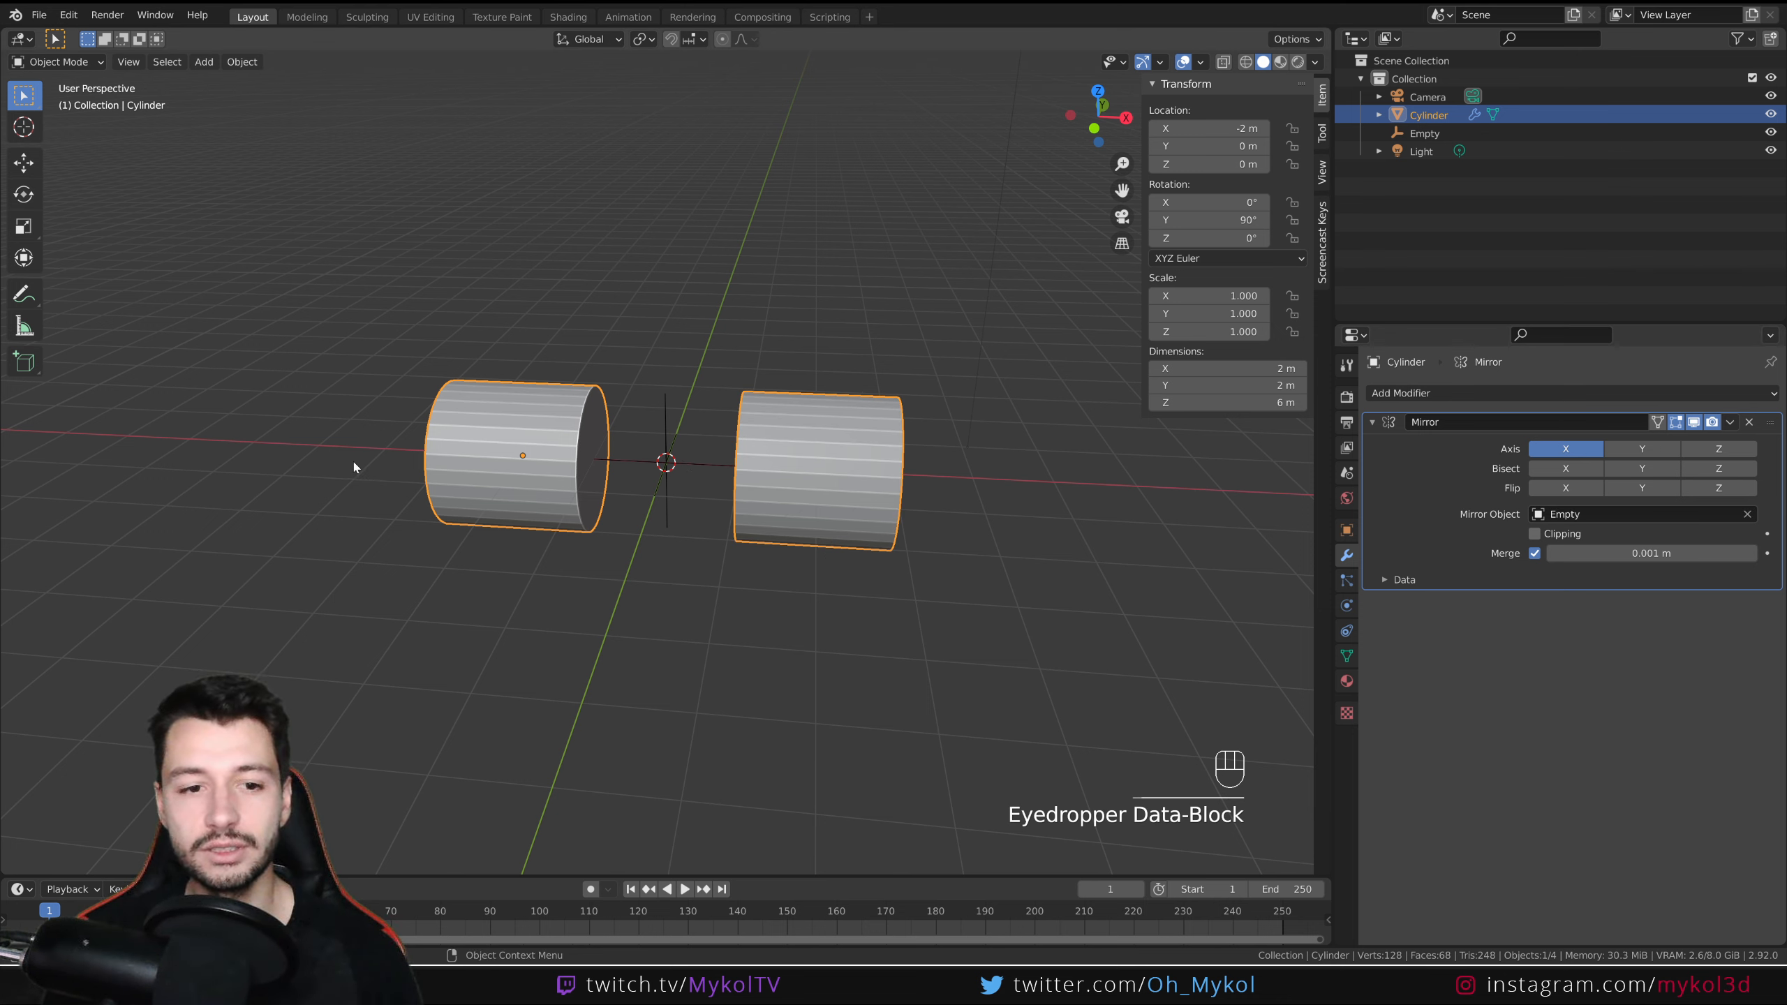
pyautogui.scroll(2, 518, 466)
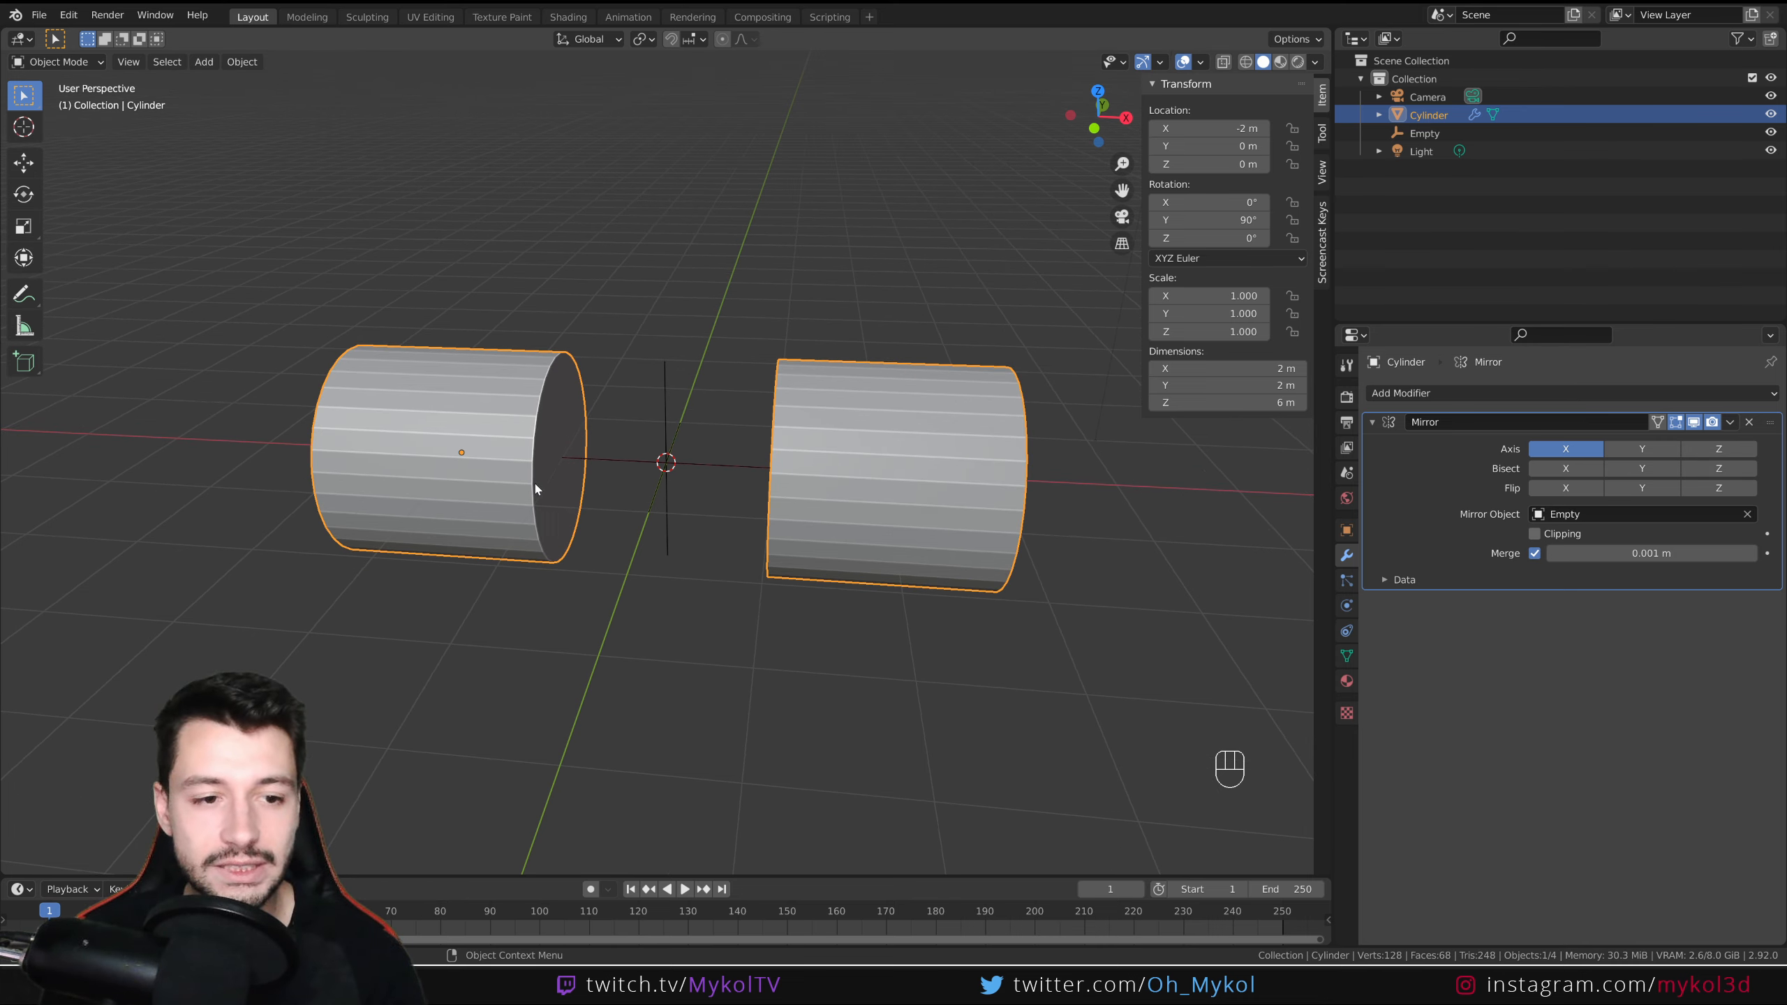
pyautogui.moveTo(535, 484); pyautogui.dragTo(456, 475, button='middle')
pyautogui.scroll(-3, 461, 471)
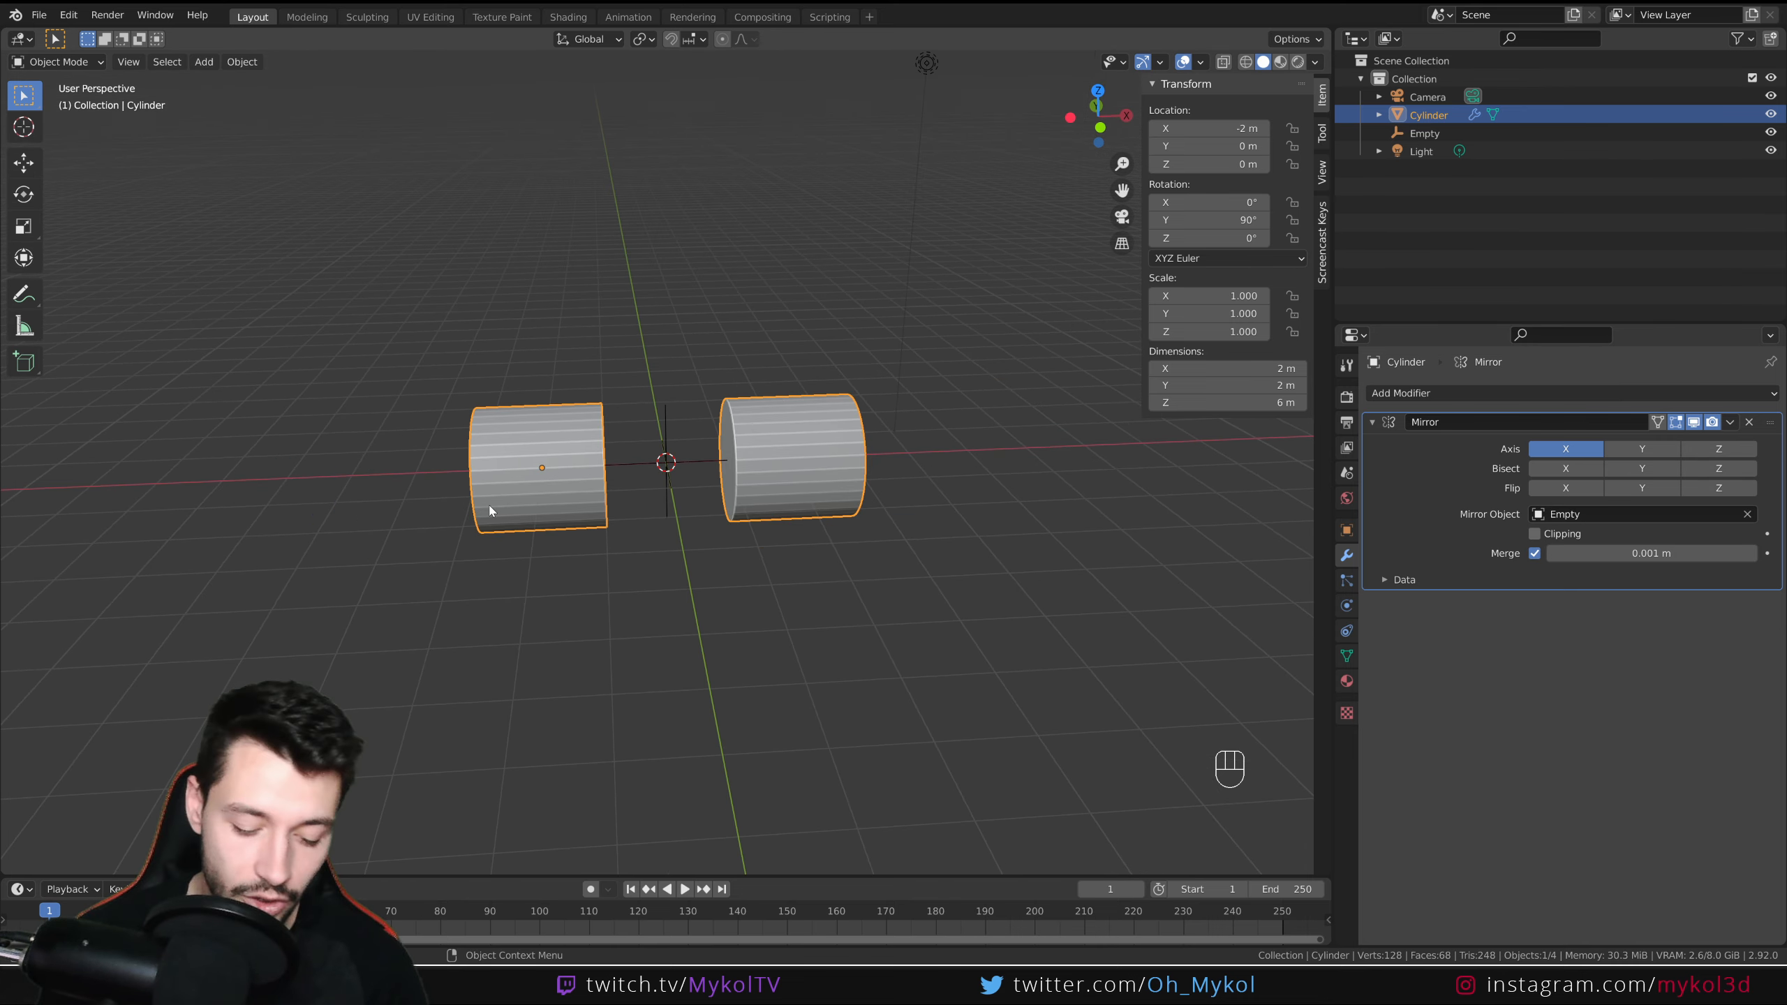
# - Try moving the cylinder along the X axis in Object Mode to see how its mirrored copy responds
pyautogui.press('g')
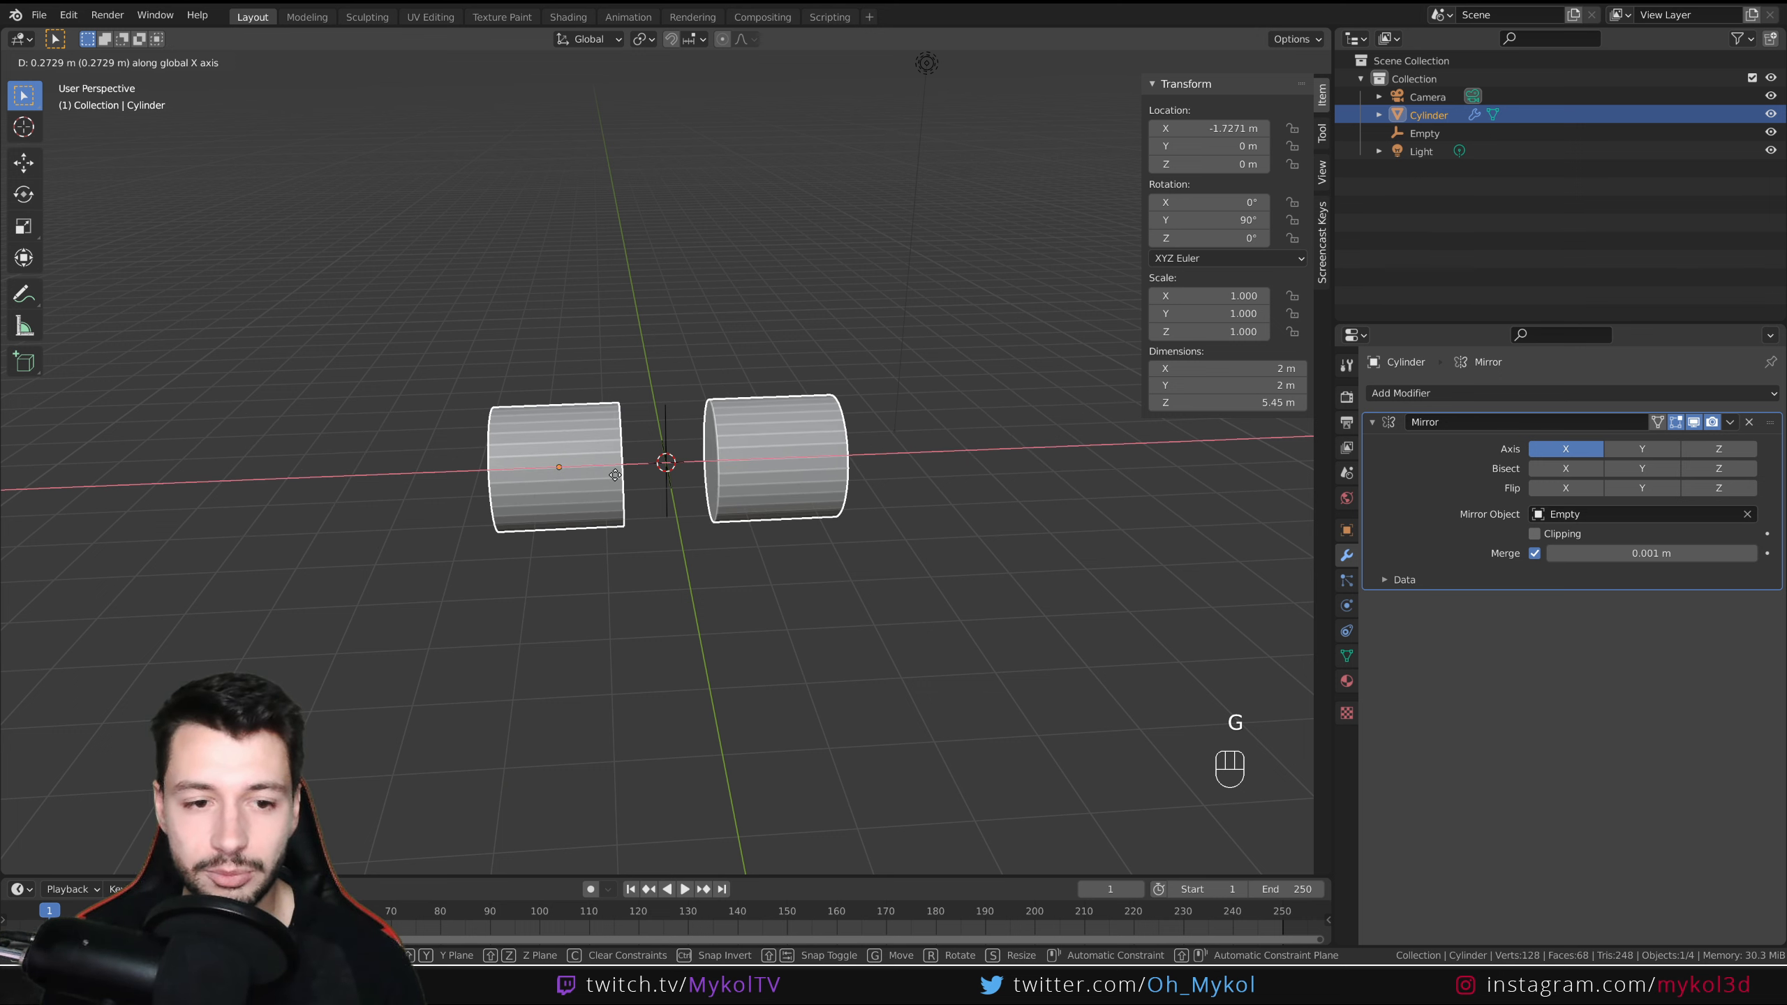
pyautogui.click(605, 486)
pyautogui.press('Tab')
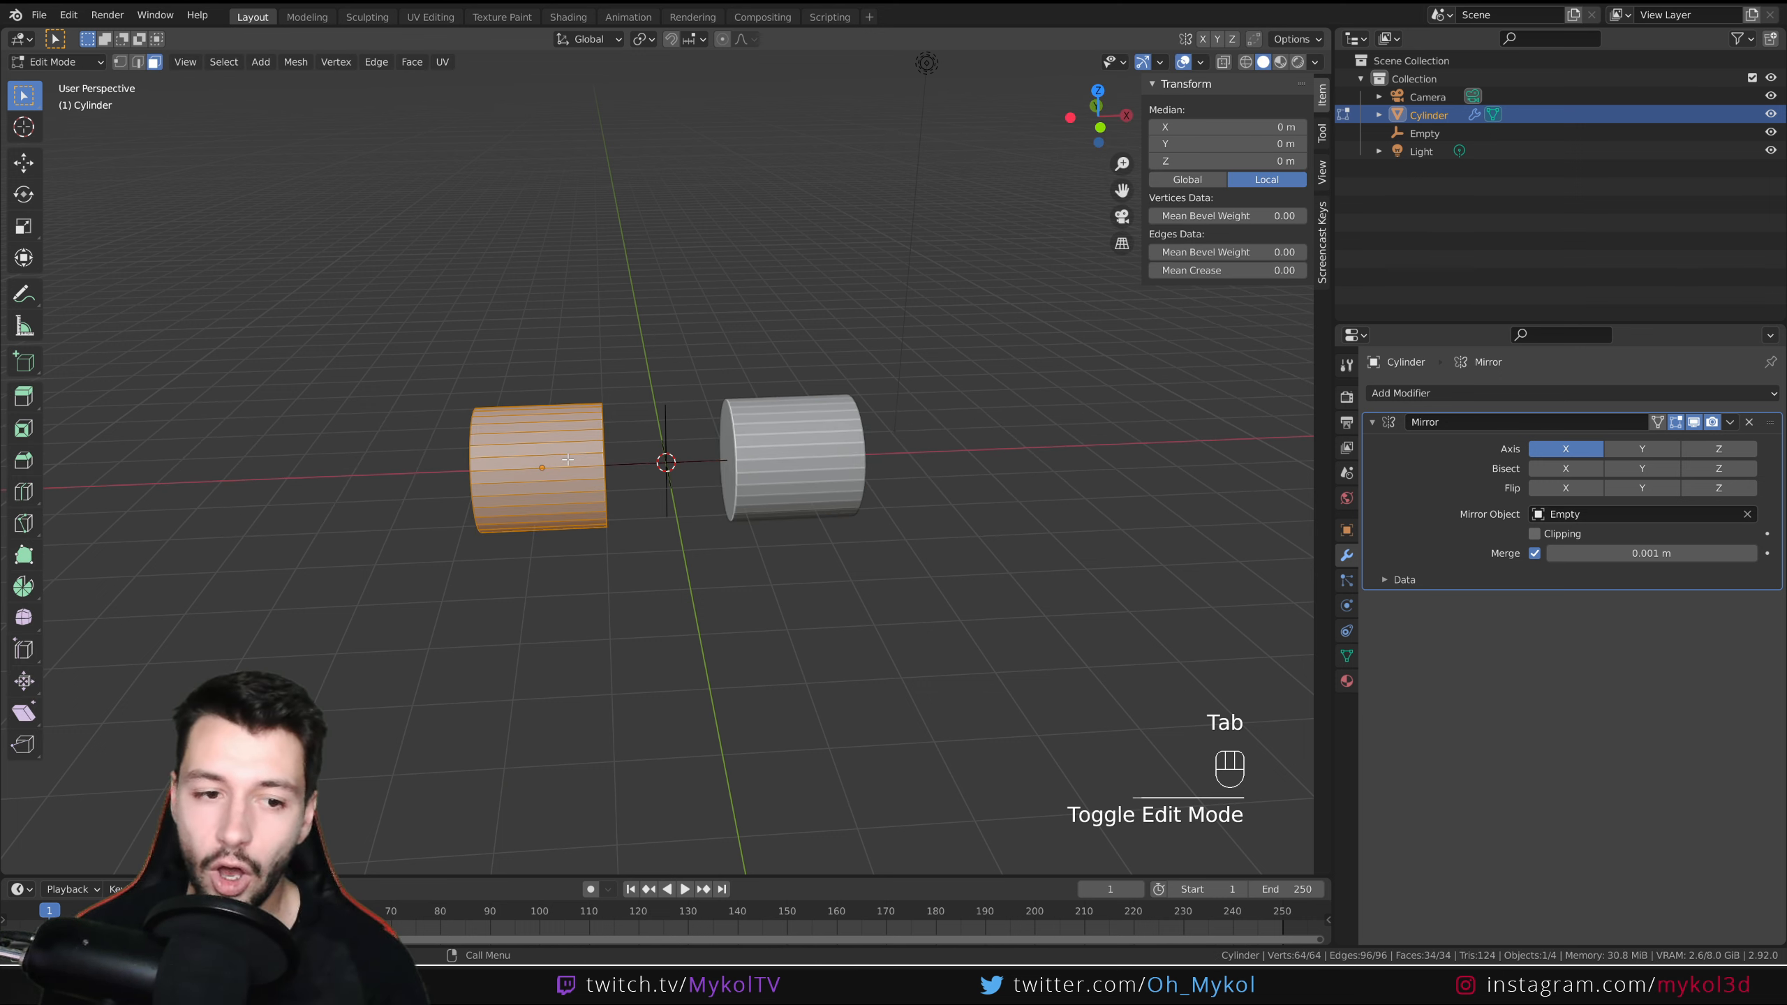
pyautogui.press('g')
pyautogui.rightClick(565, 505)
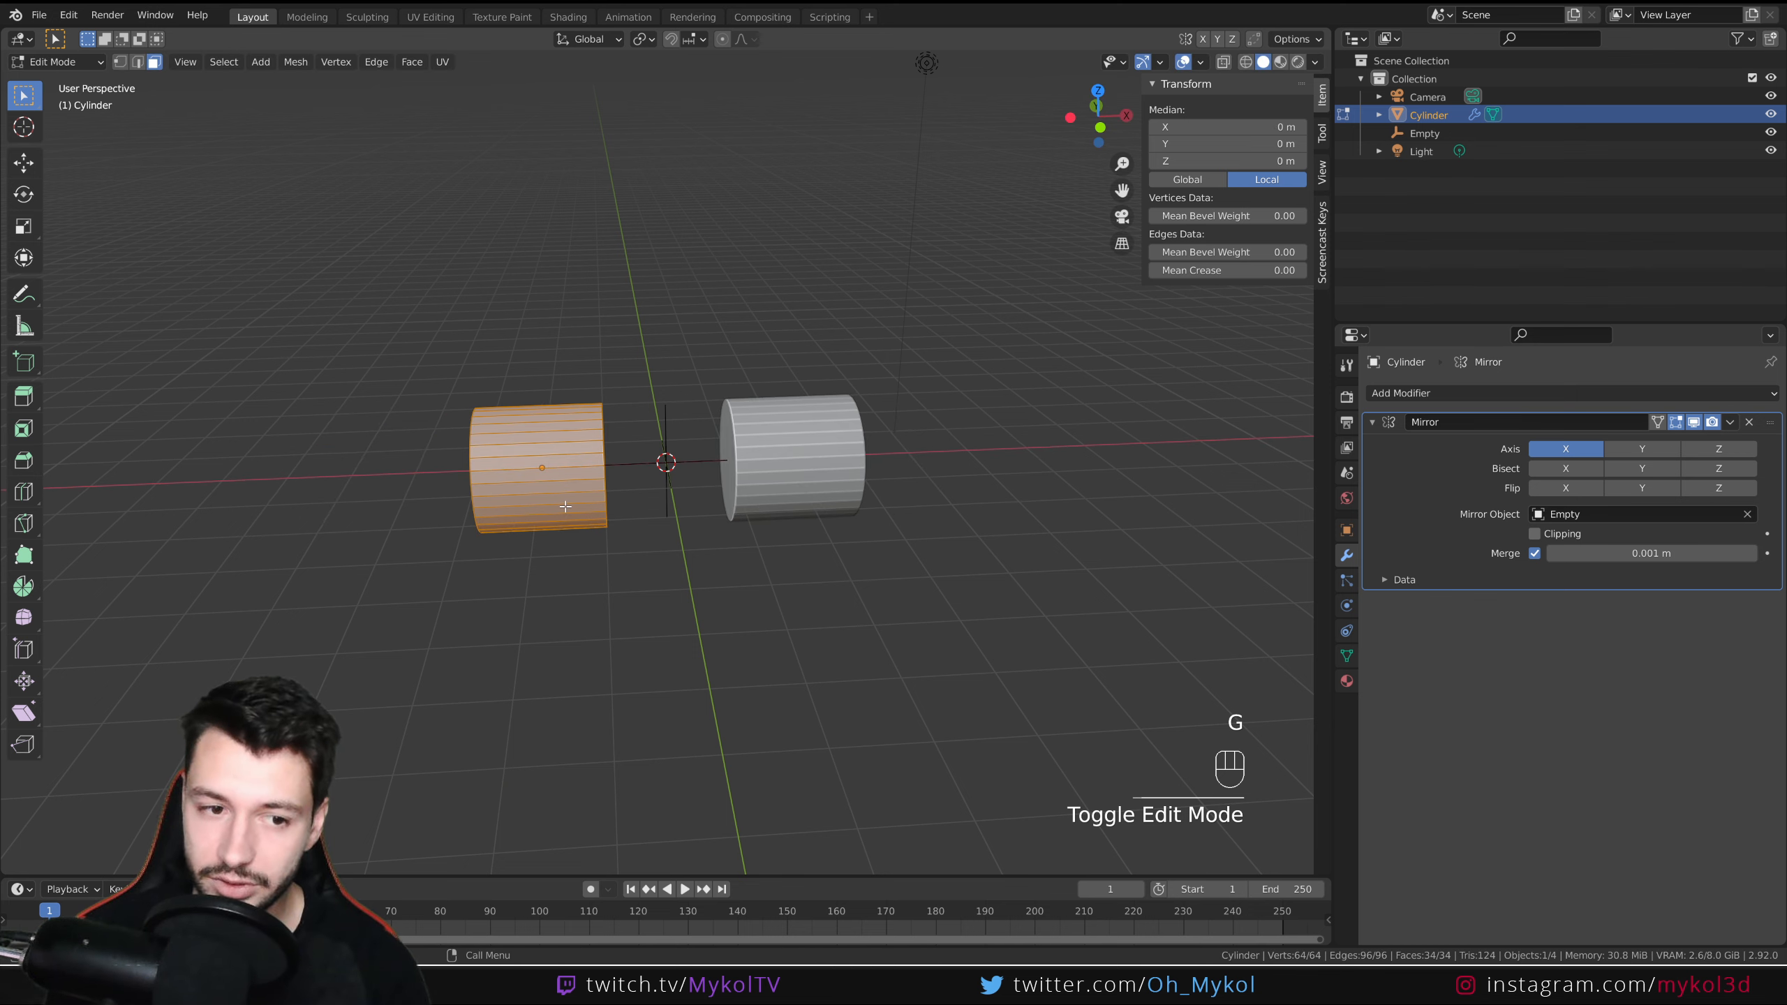
pyautogui.press('Tab')
pyautogui.press('g')
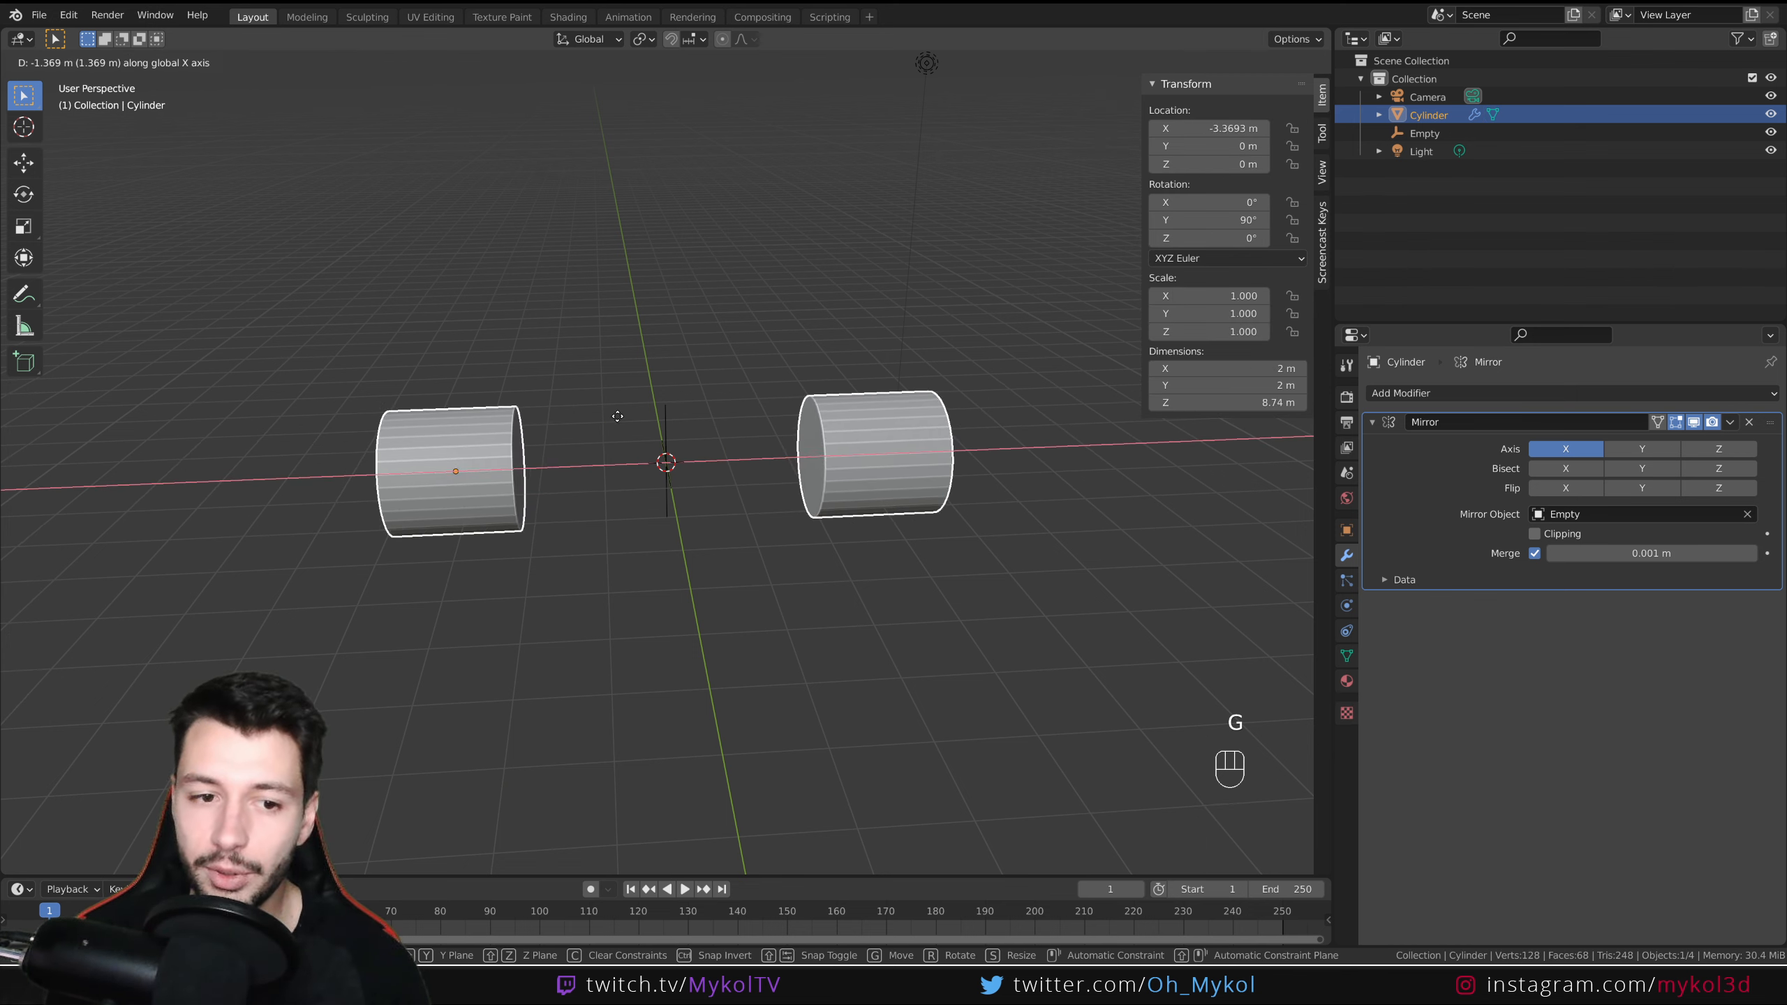
pyautogui.rightClick(490, 397)
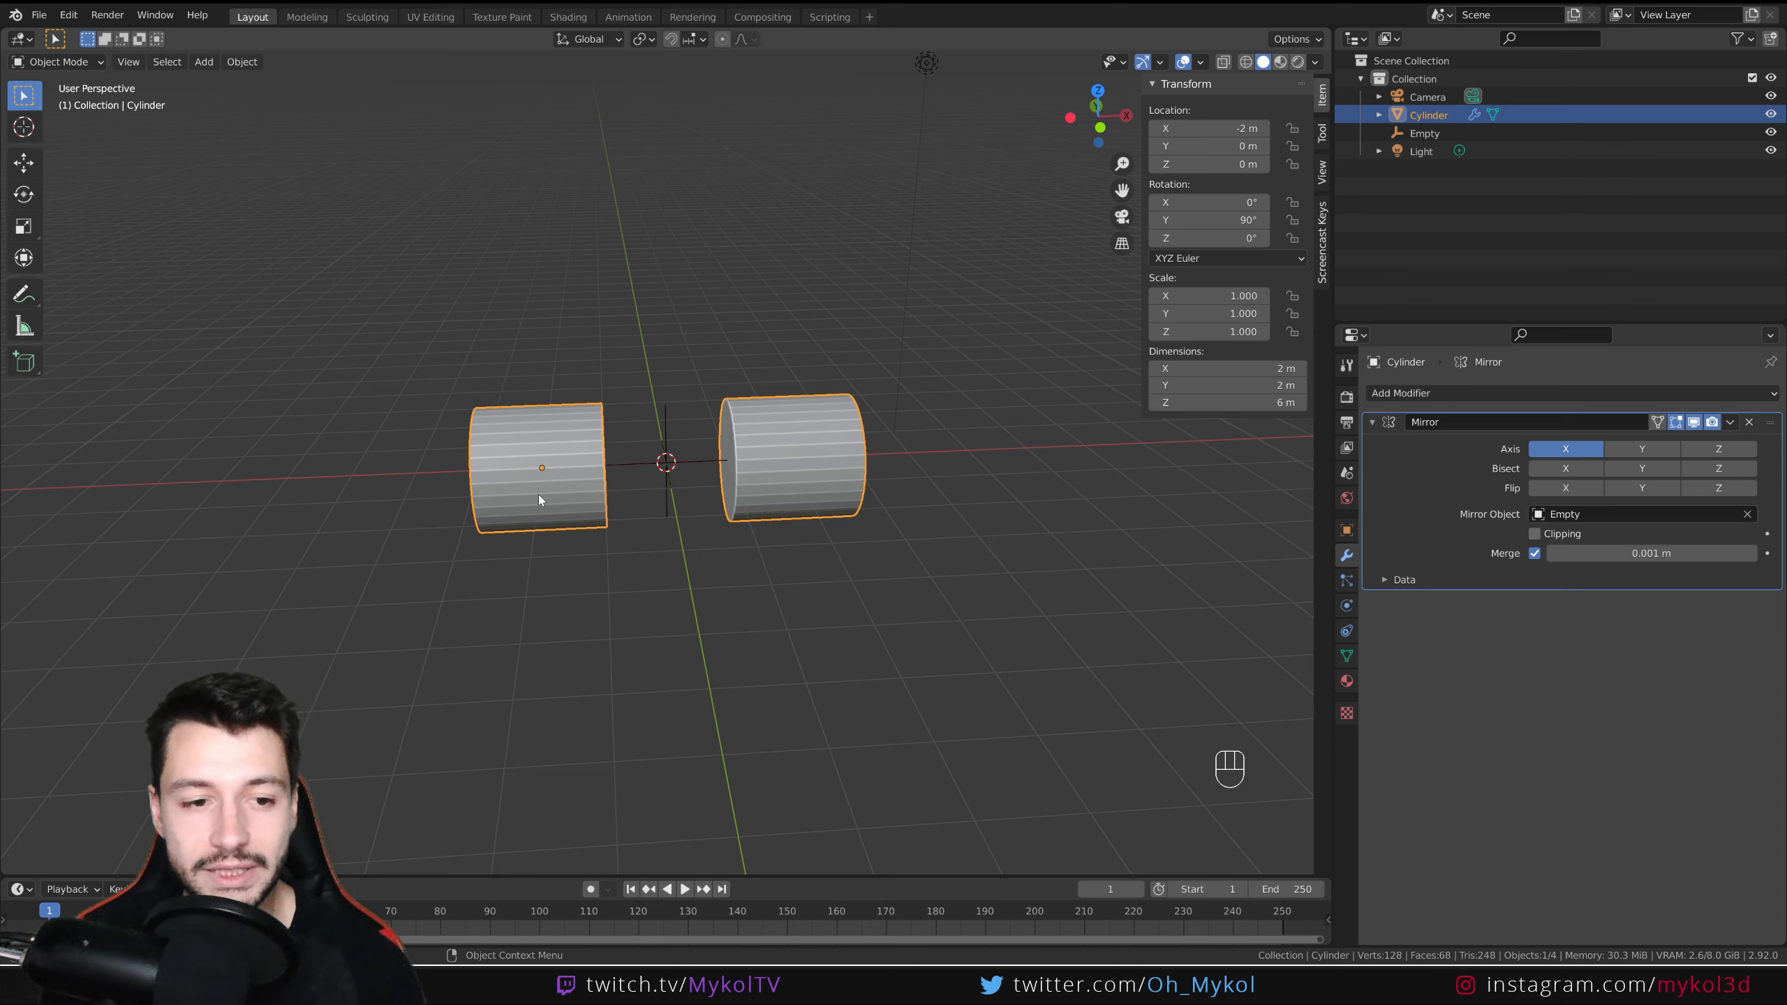
# - Select the empty and try moving it along the X axis and scaling it to test its effect on the mirror
pyautogui.click(680, 441)
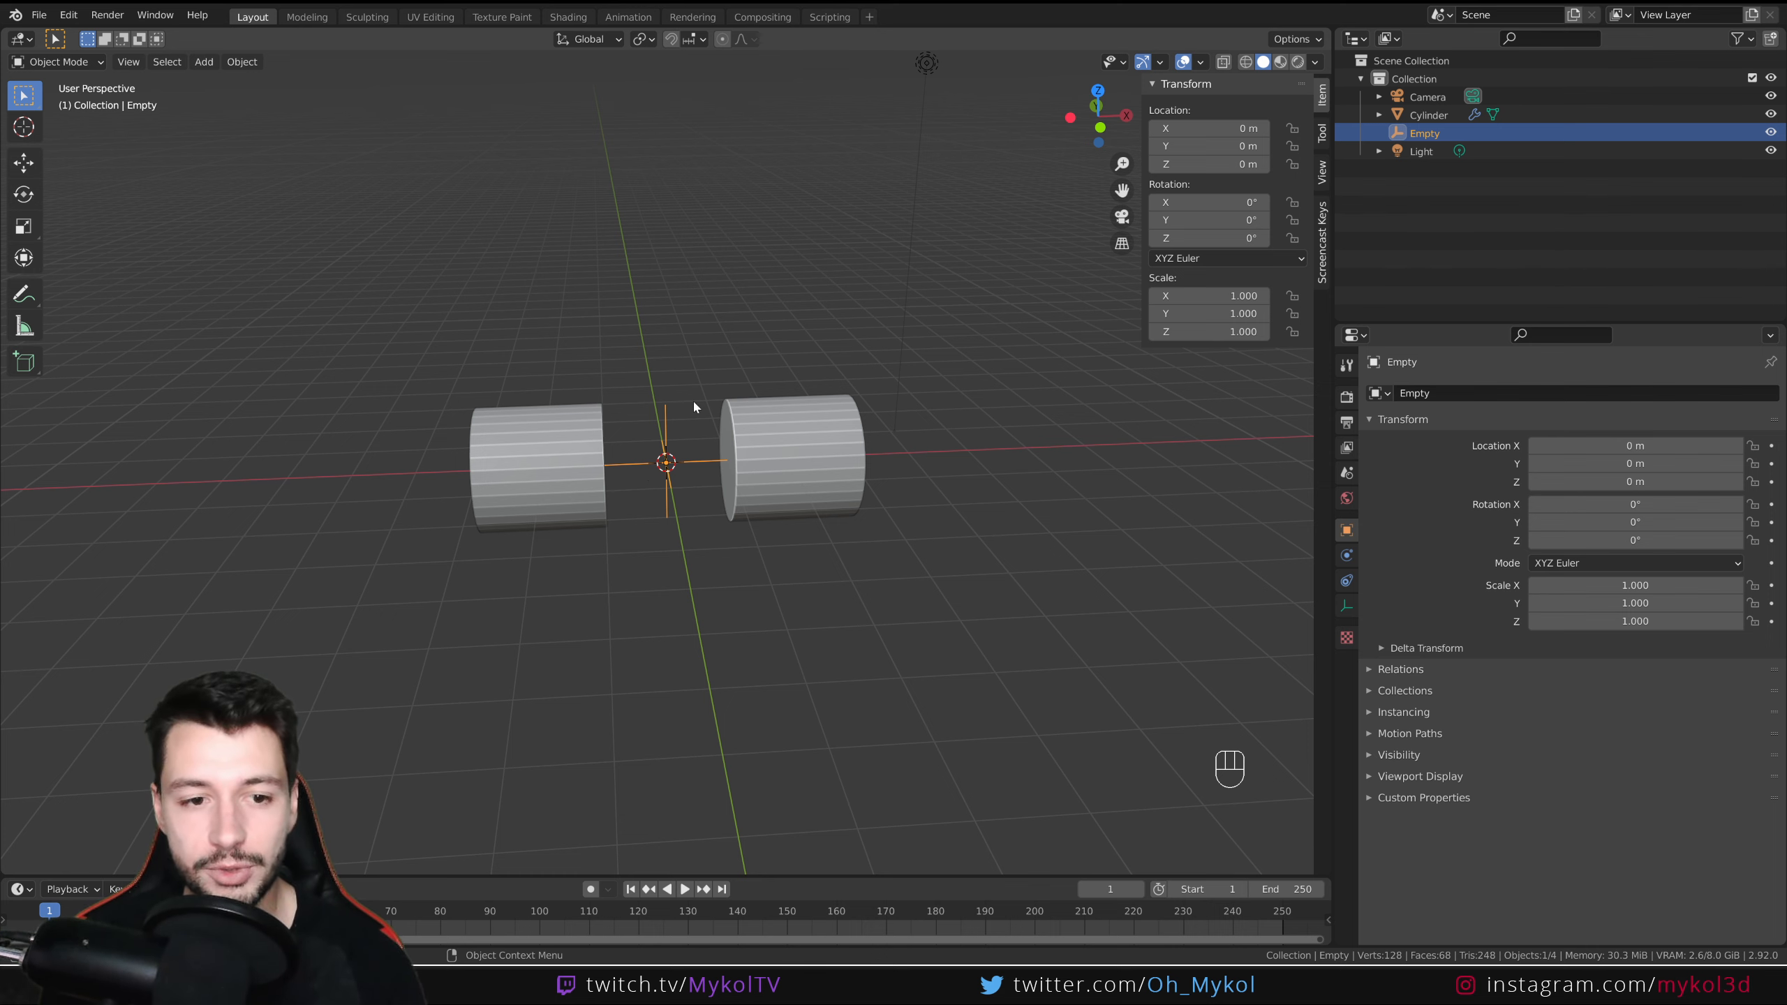
pyautogui.moveTo(679, 400)
pyautogui.mouseDown(button='middle')
pyautogui.moveTo(690, 343)
pyautogui.moveTo(686, 407)
pyautogui.mouseUp(button='middle')
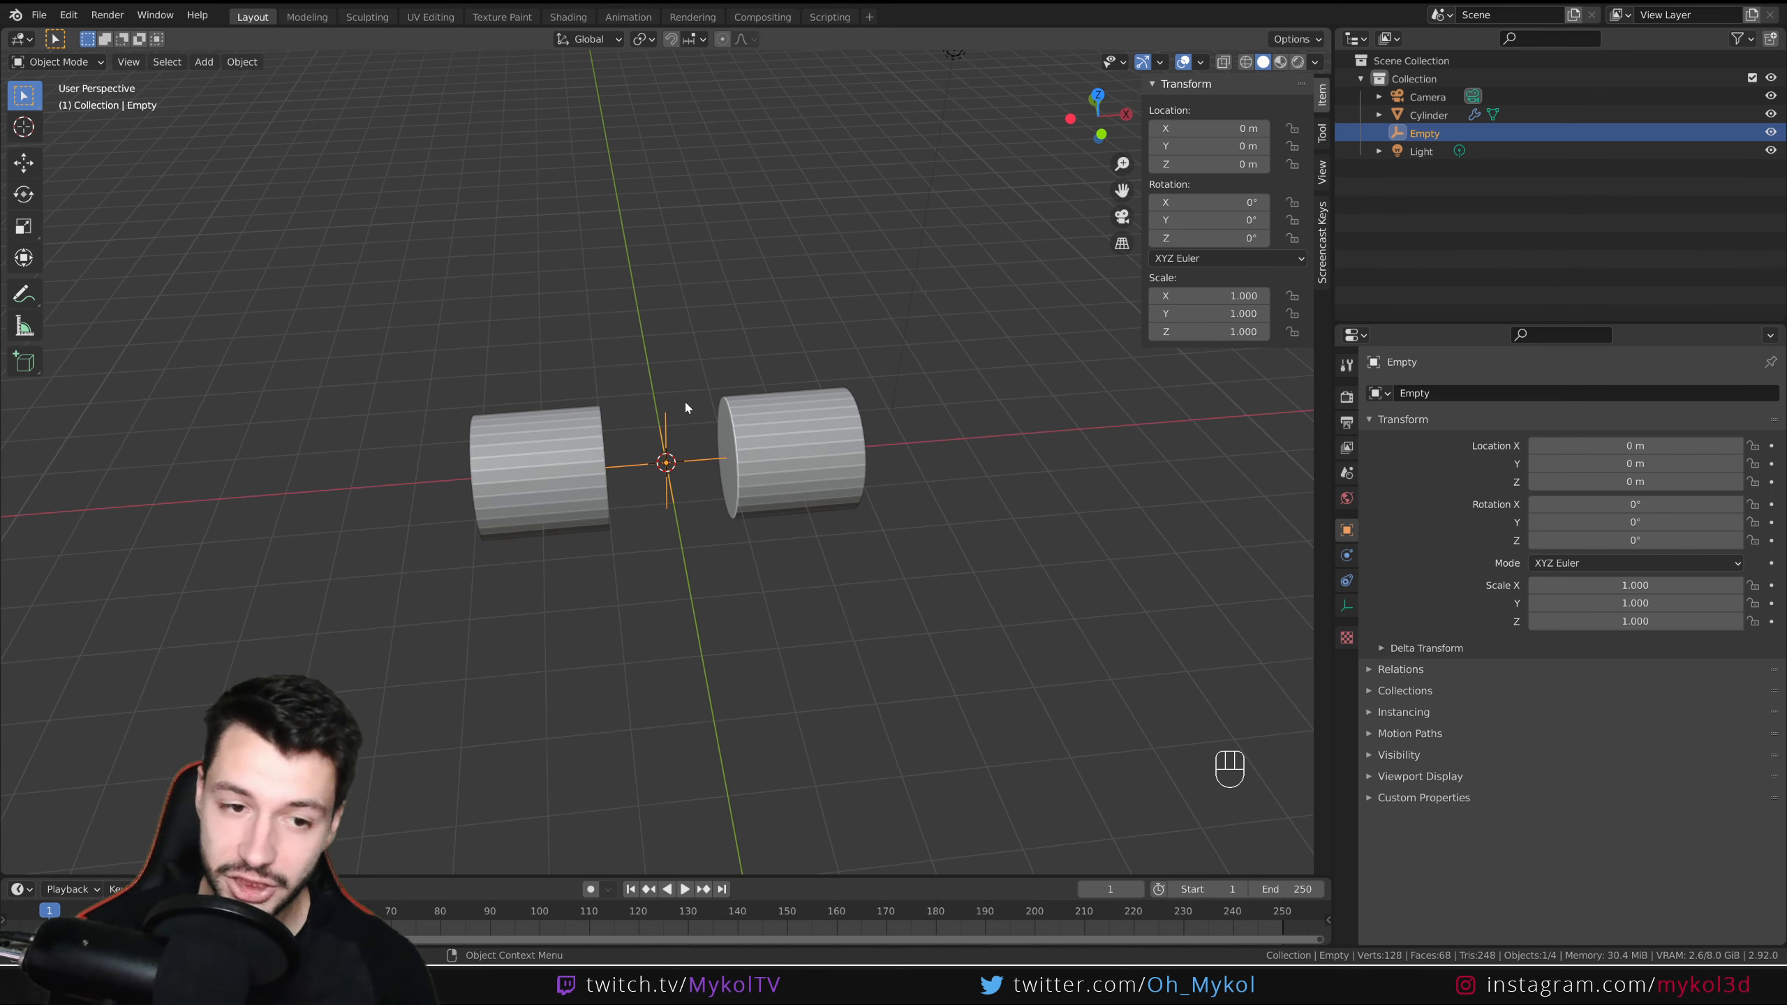
pyautogui.moveTo(816, 466); pyautogui.dragTo(706, 439, button='middle')
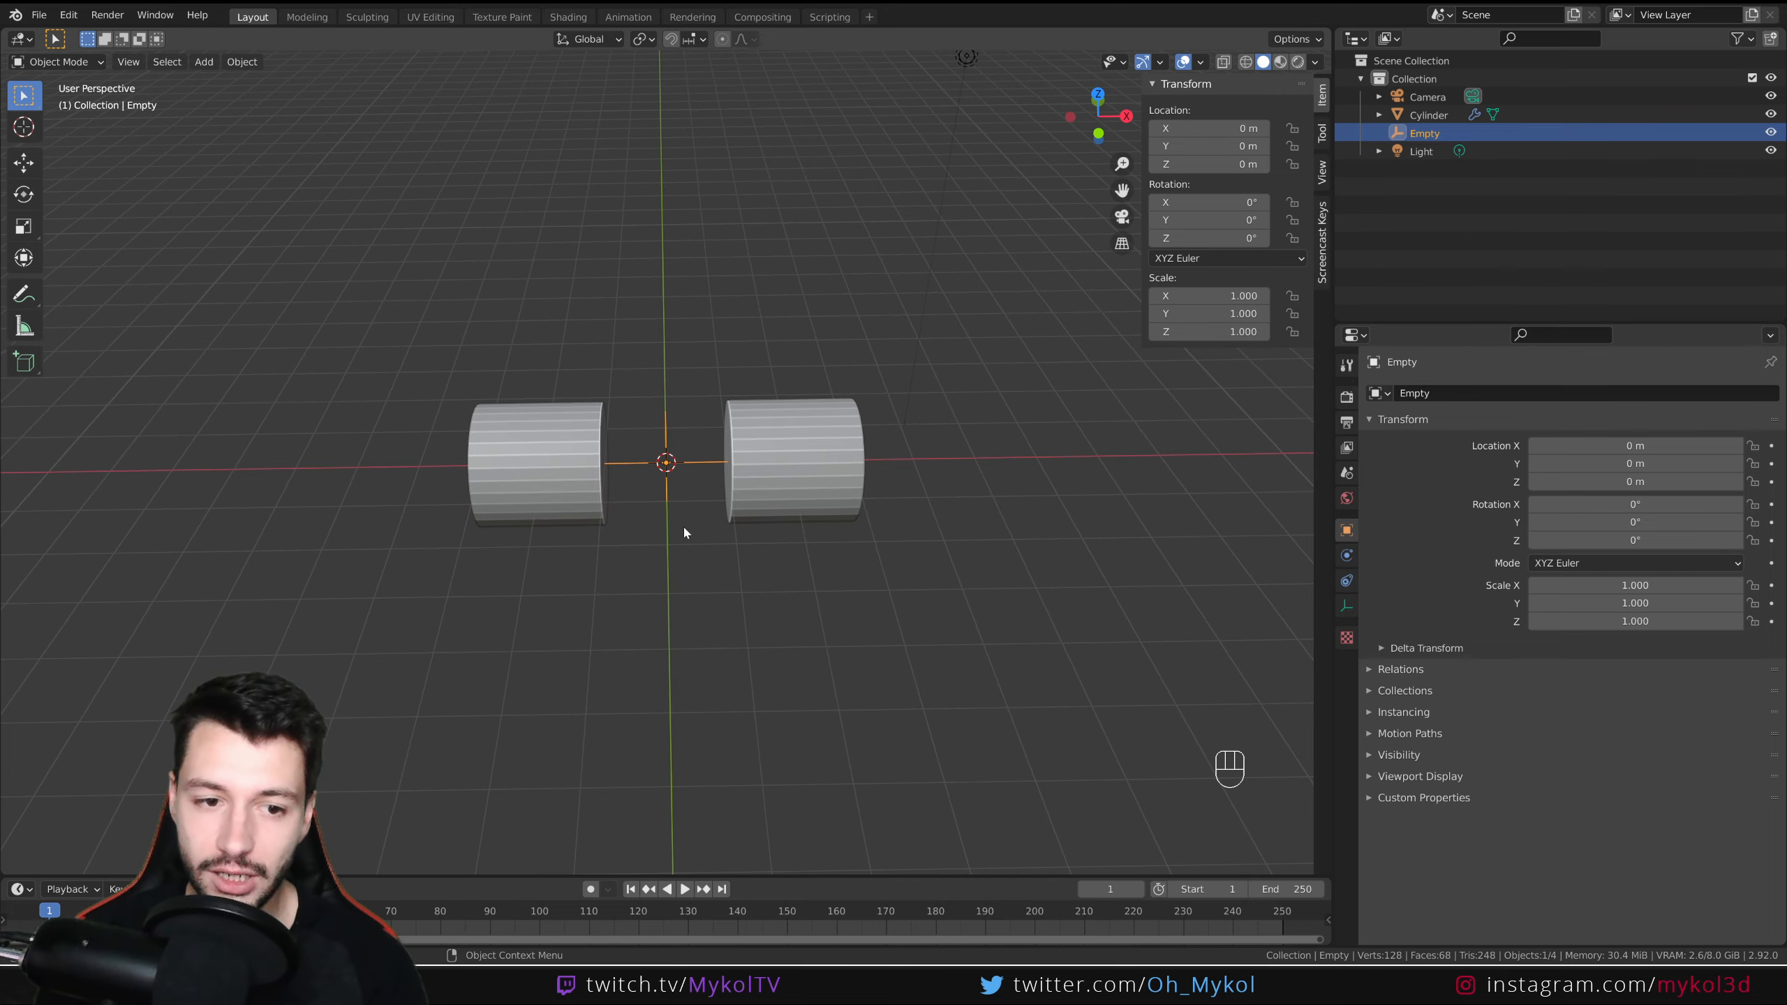
pyautogui.moveTo(684, 531); pyautogui.dragTo(676, 533, button='middle')
pyautogui.press('g')
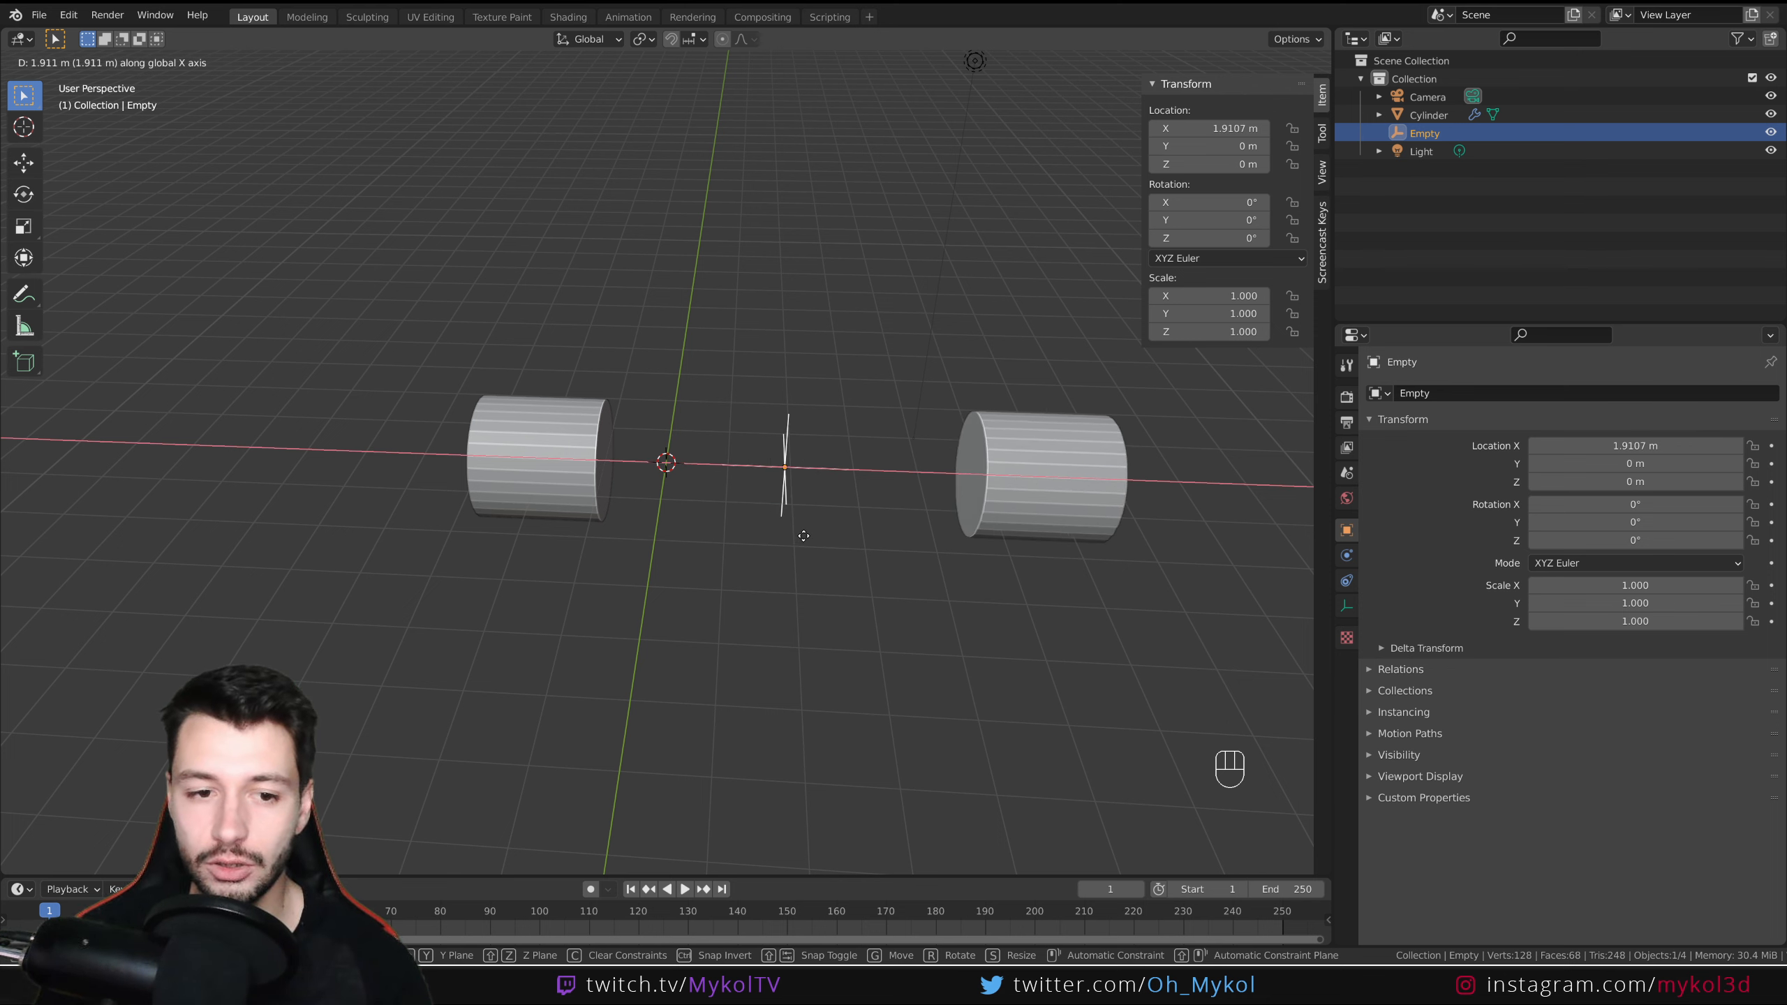
pyautogui.rightClick(664, 547)
pyautogui.press('s')
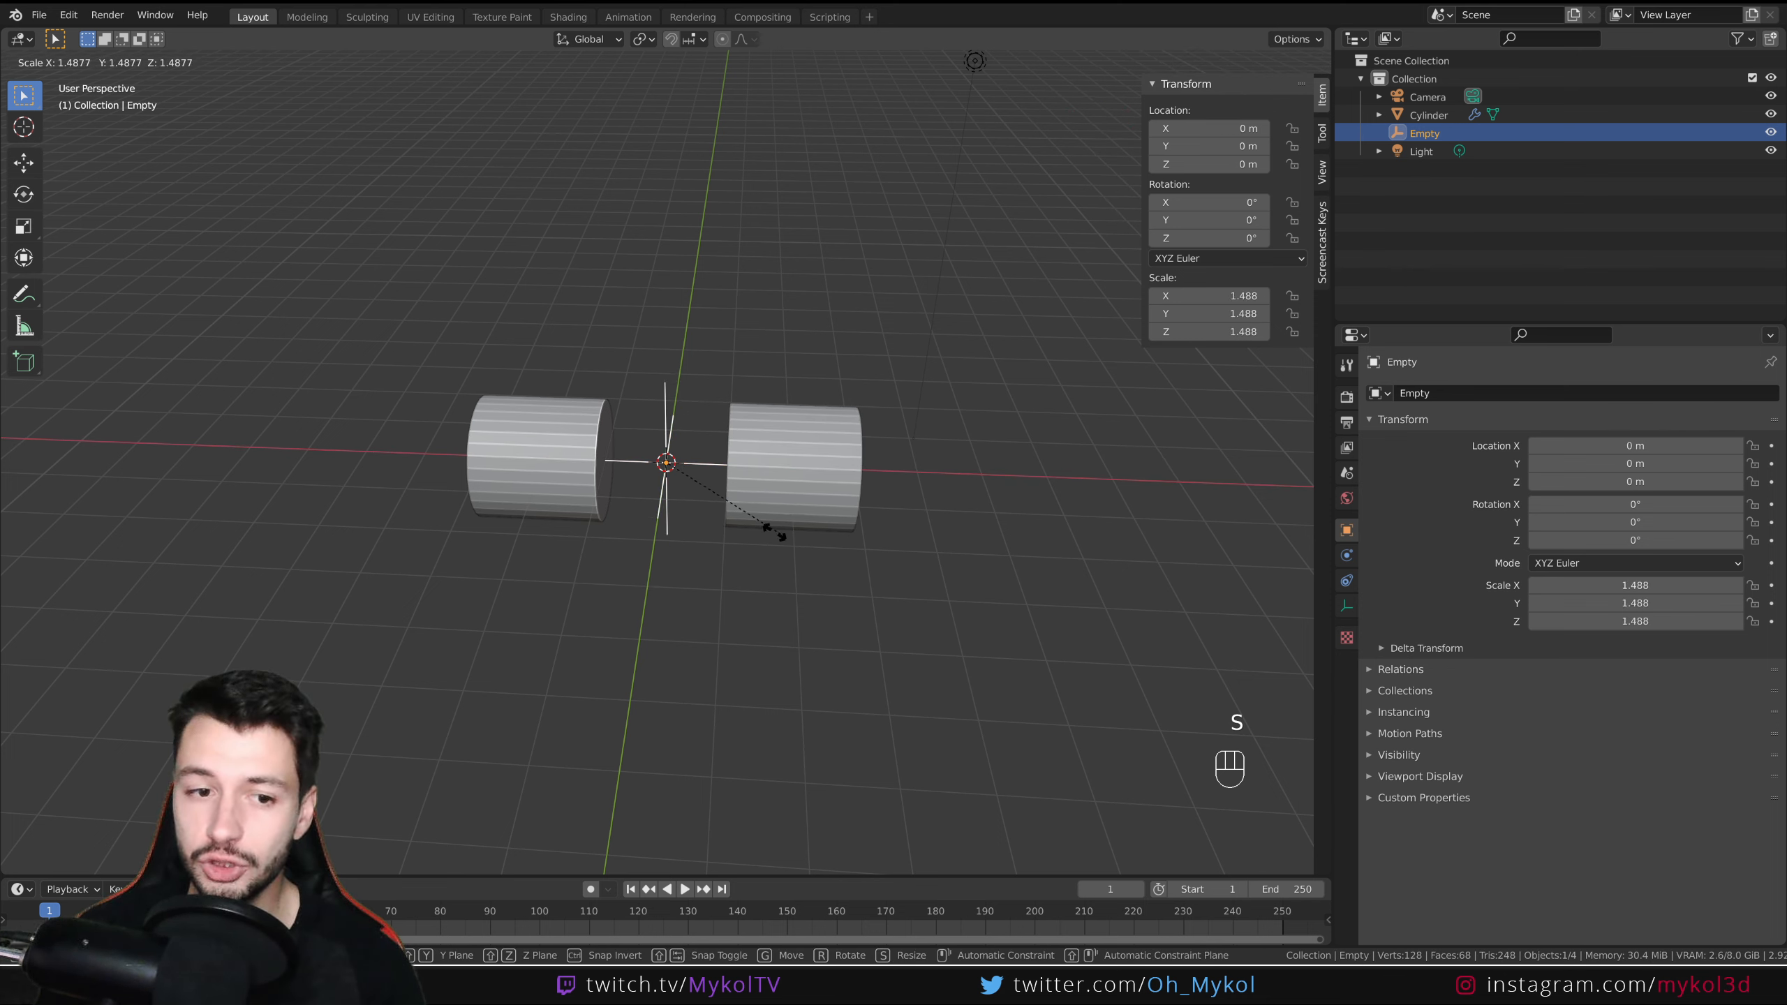
pyautogui.rightClick(809, 527)
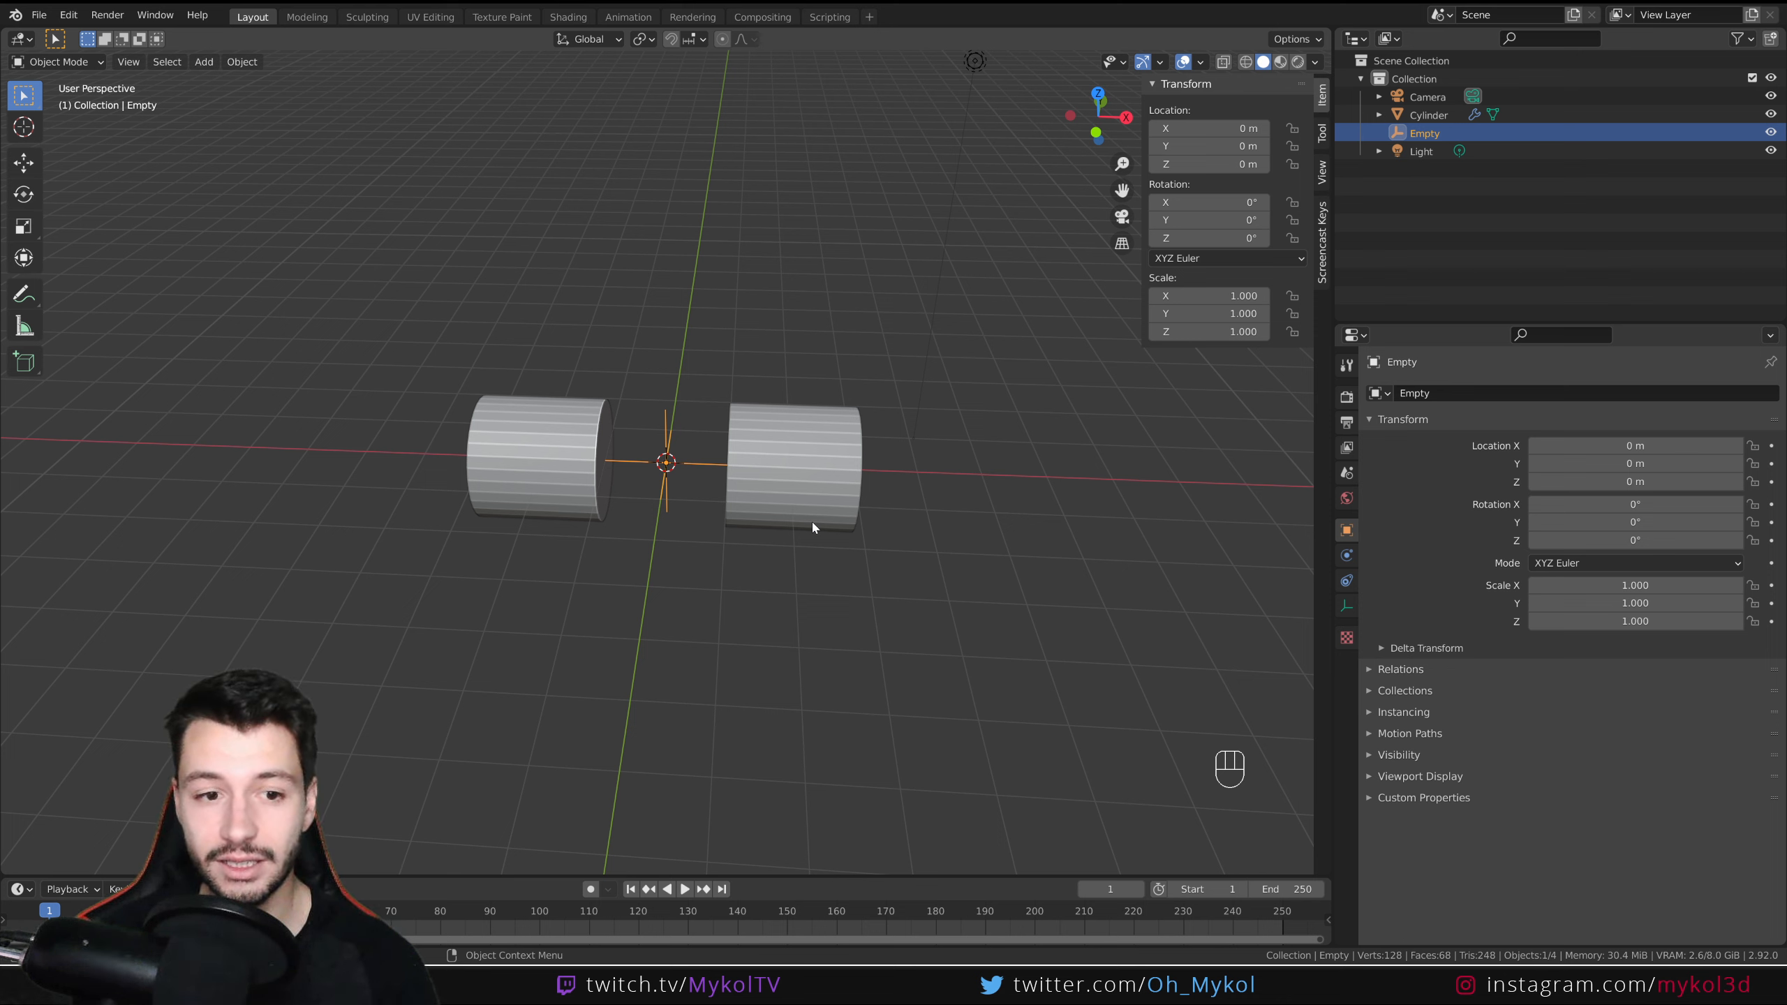
# - Try rotating the empty around the global Z, X and Y axes to test how the mirrored copy turns
pyautogui.press('r')
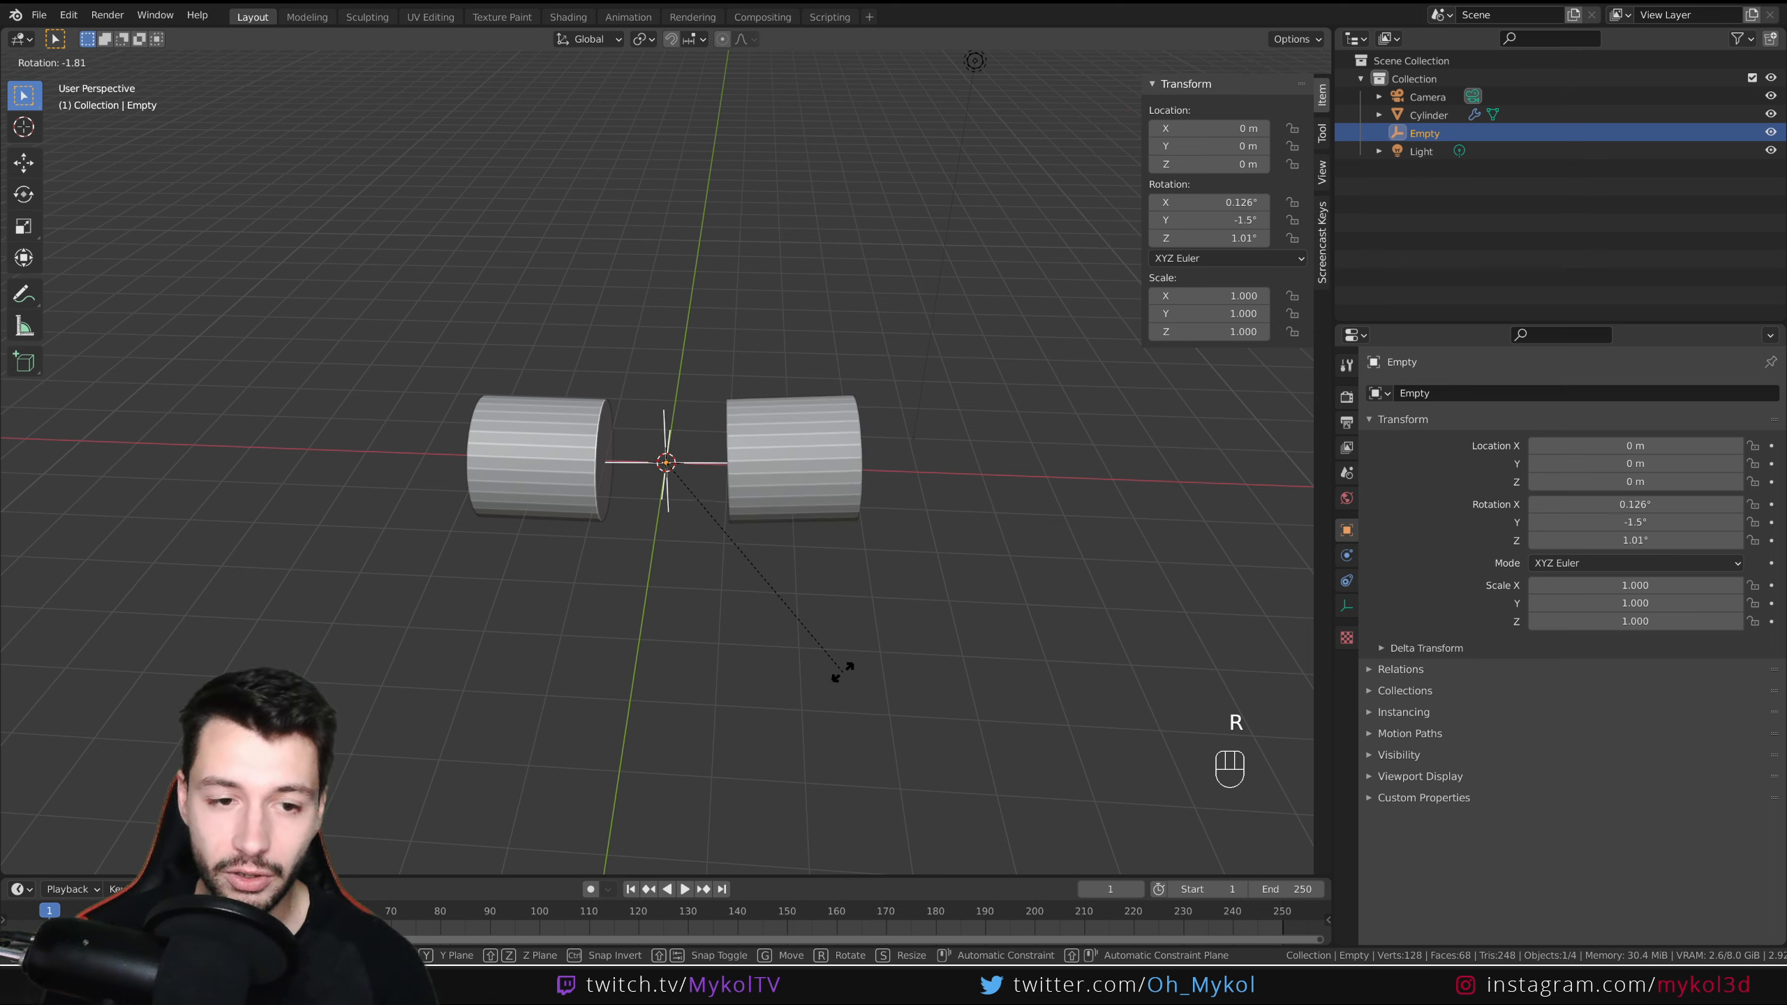
pyautogui.press('z')
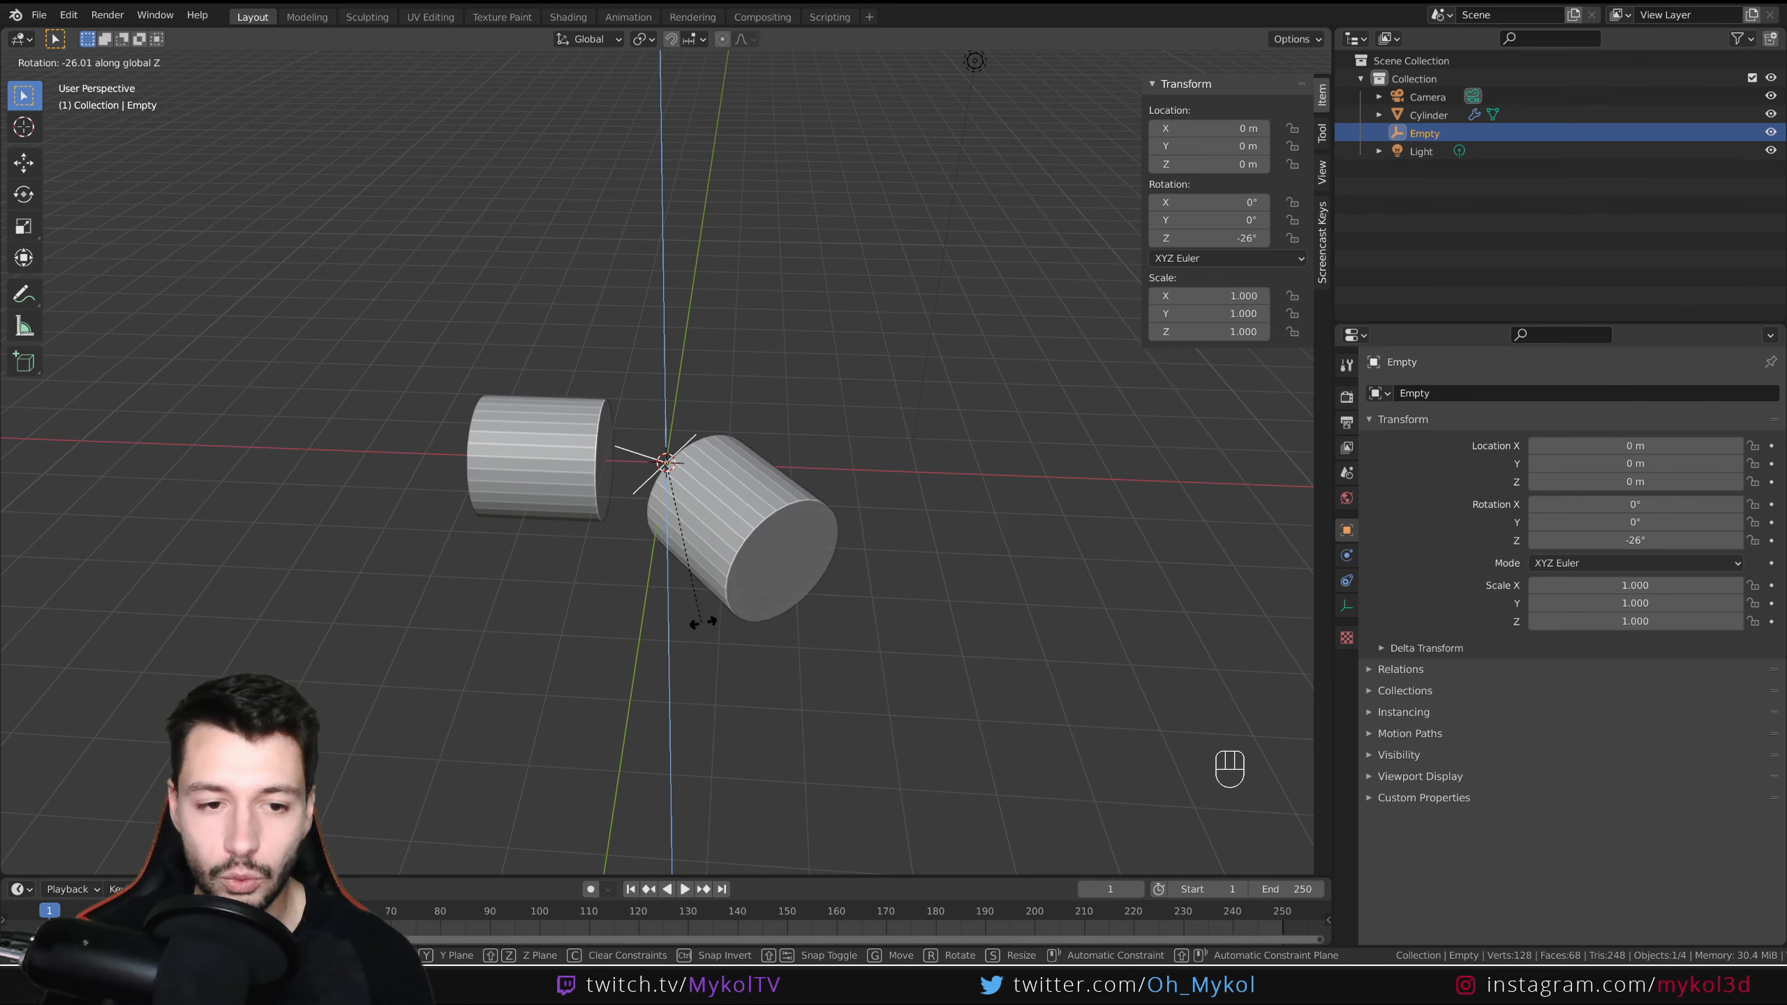
pyautogui.press('x')
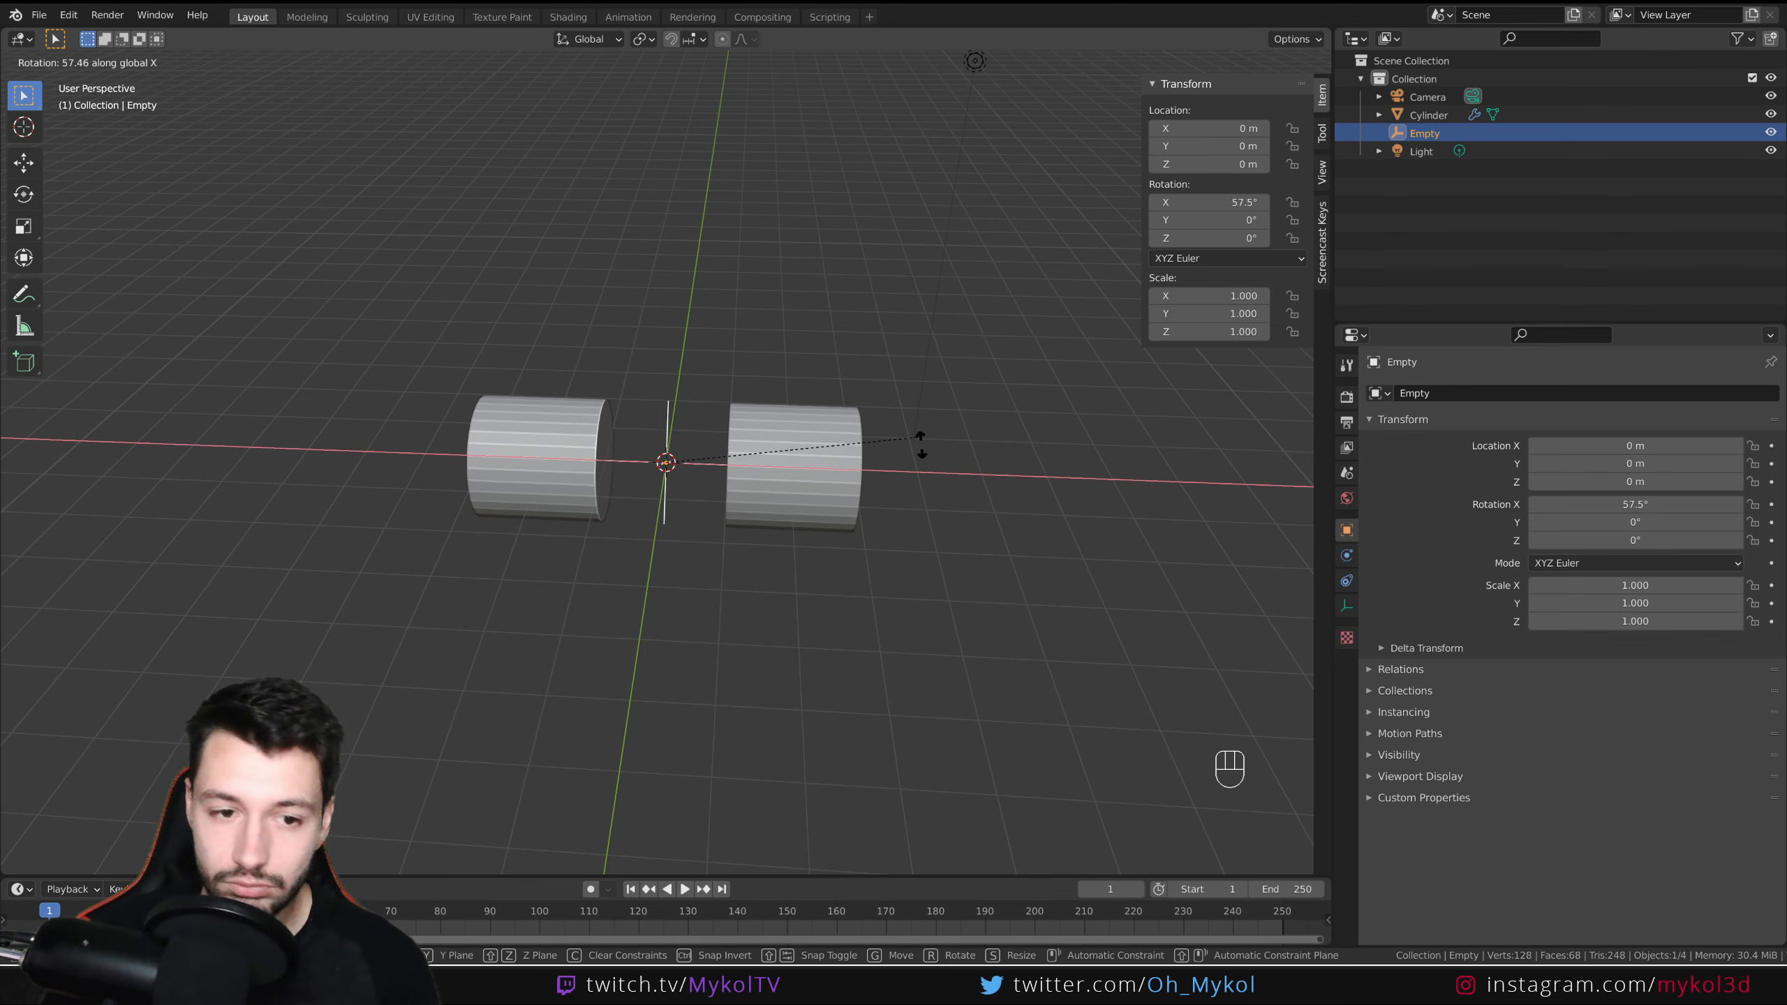
pyautogui.press('y')
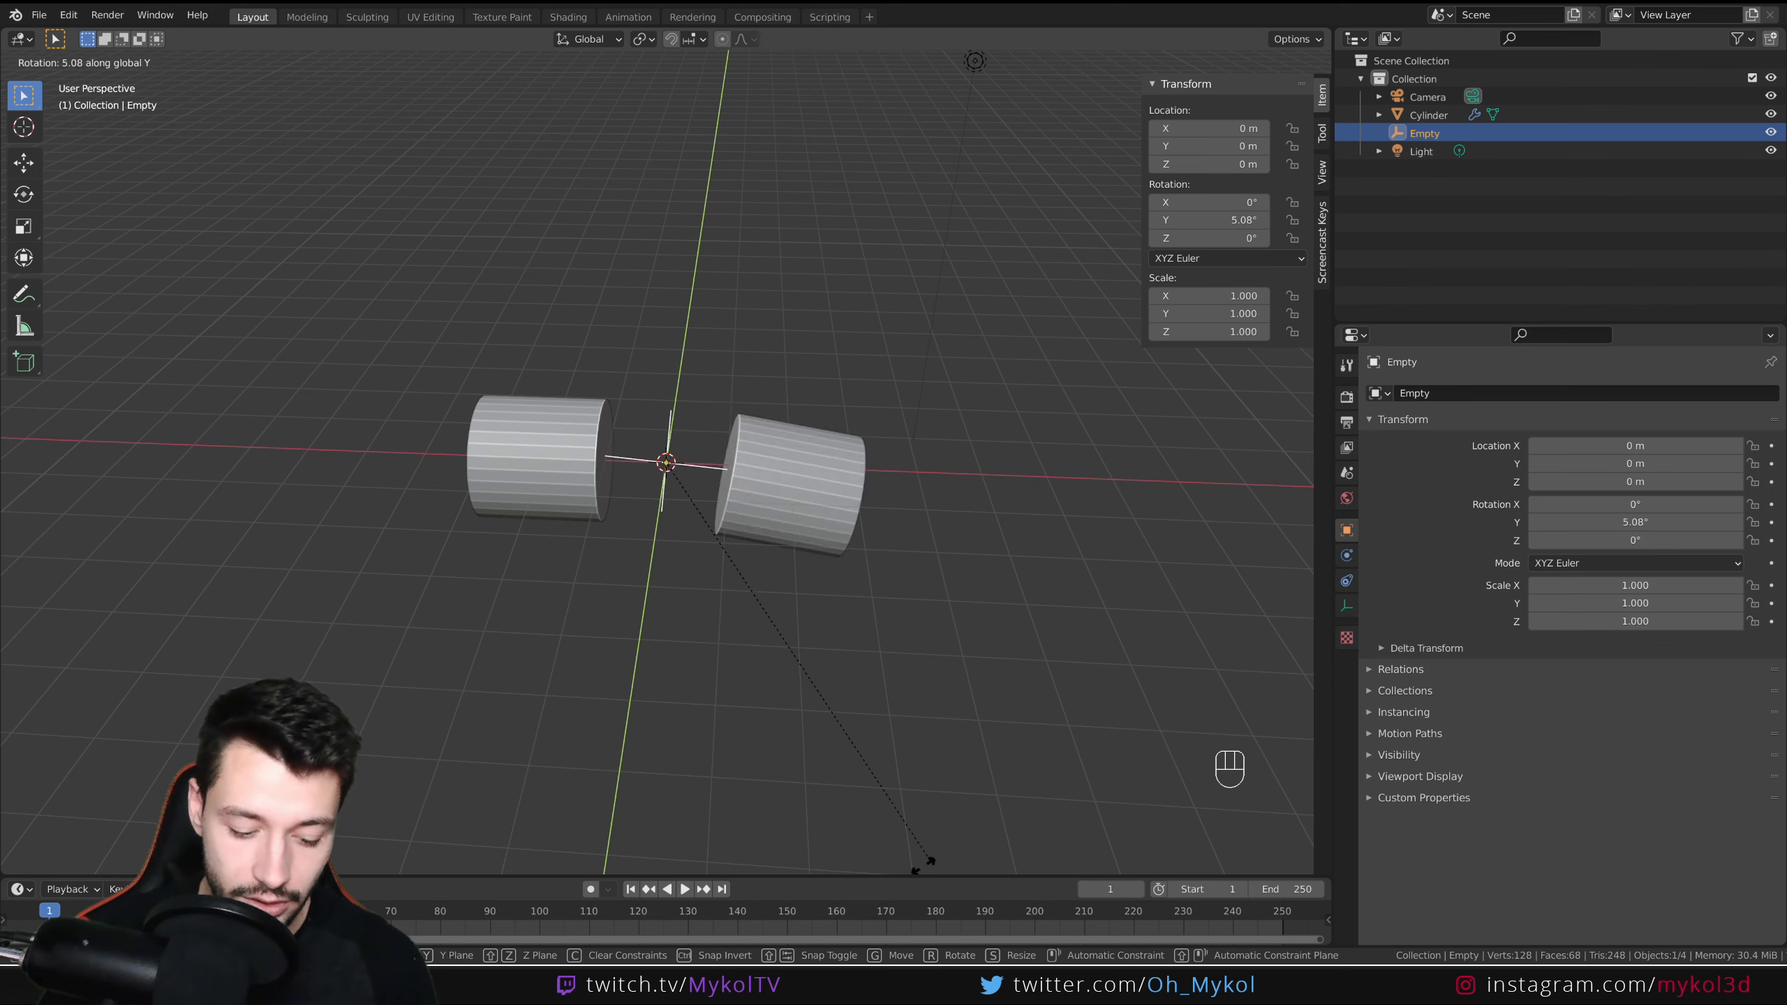
pyautogui.press('z')
pyautogui.press('x')
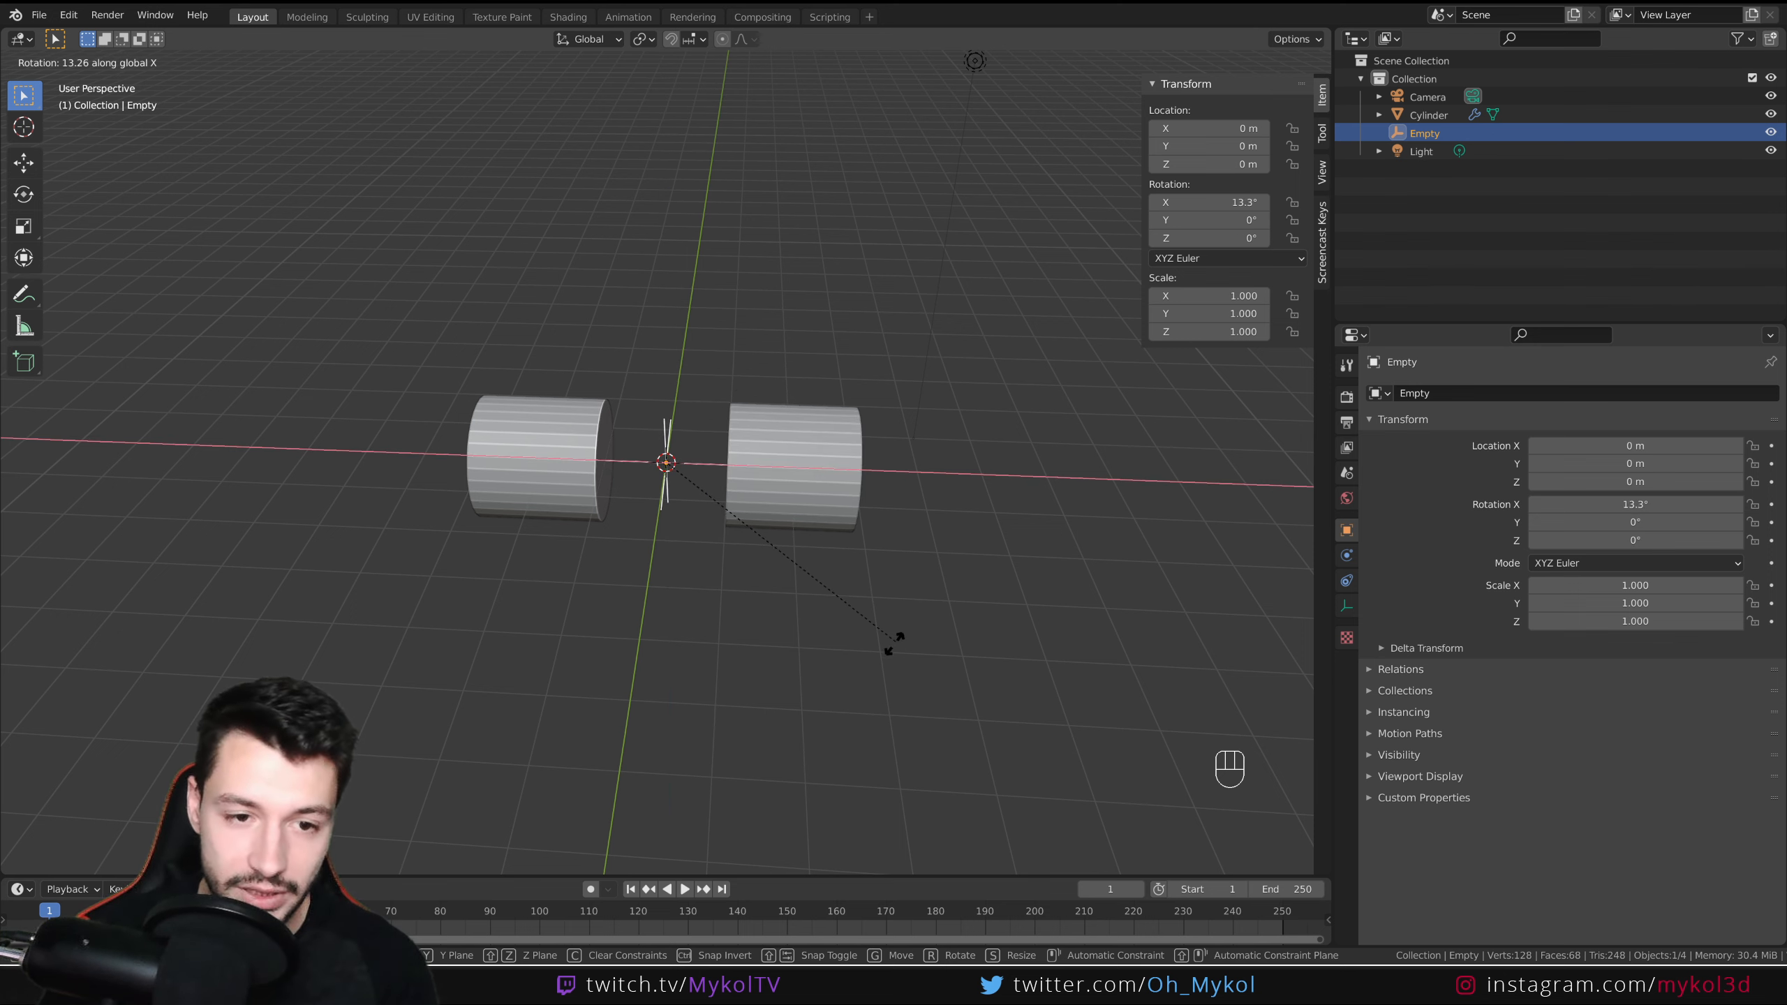
pyautogui.press('Escape')
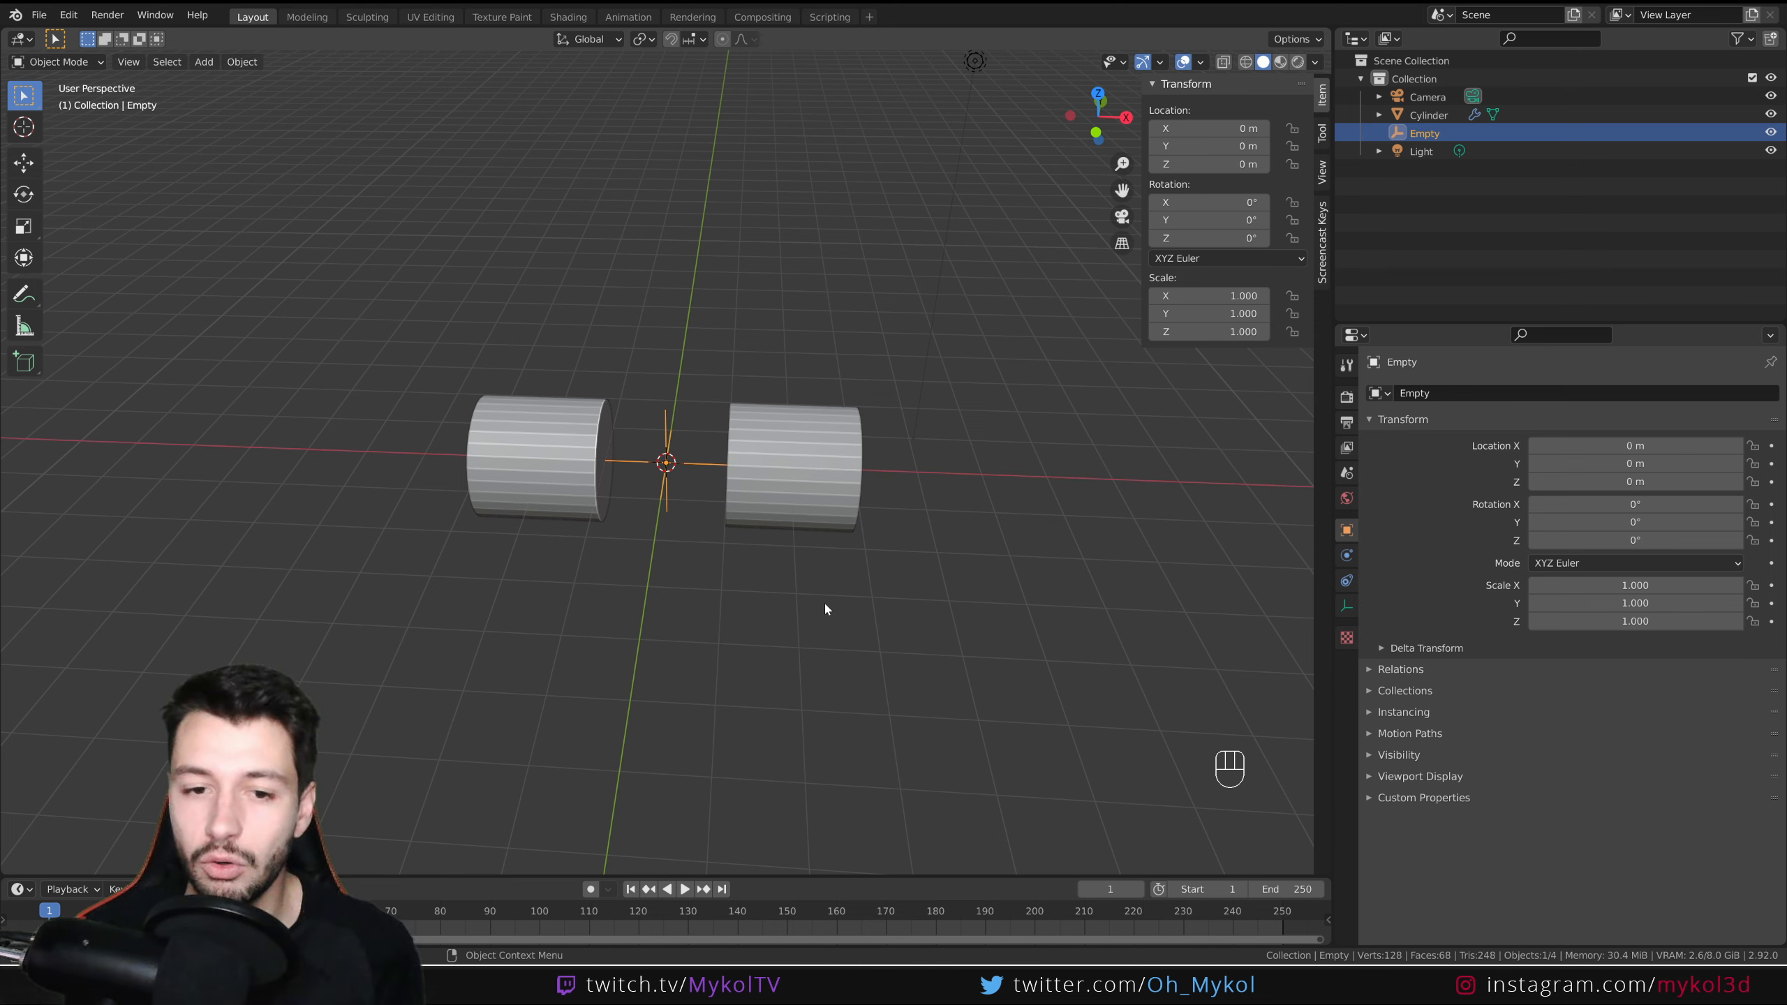
# - In Edit Mode on the cylinder, move its outer end face about 1.47 m toward the empty to shorten it
pyautogui.moveTo(826, 608); pyautogui.dragTo(542, 519, button='middle')
pyautogui.press('Tab')
pyautogui.click(539, 483)
pyautogui.press('Tab')
pyautogui.click(508, 517)
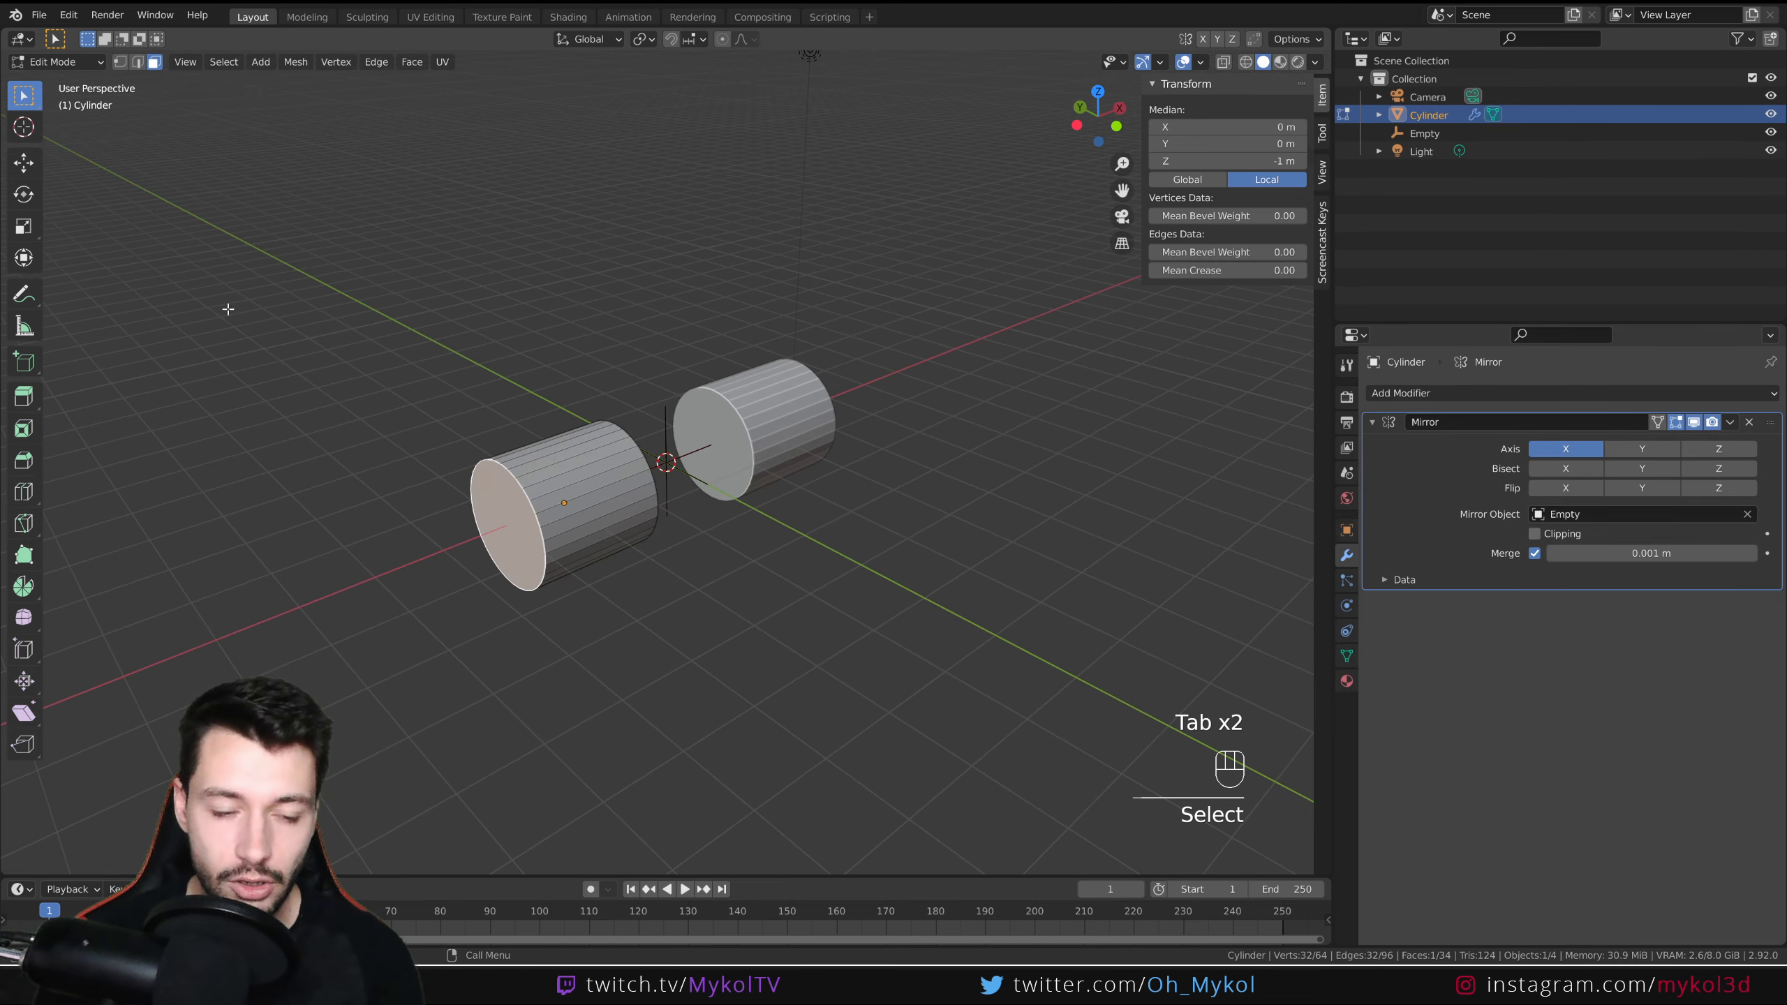
pyautogui.press('g')
pyautogui.click(534, 563)
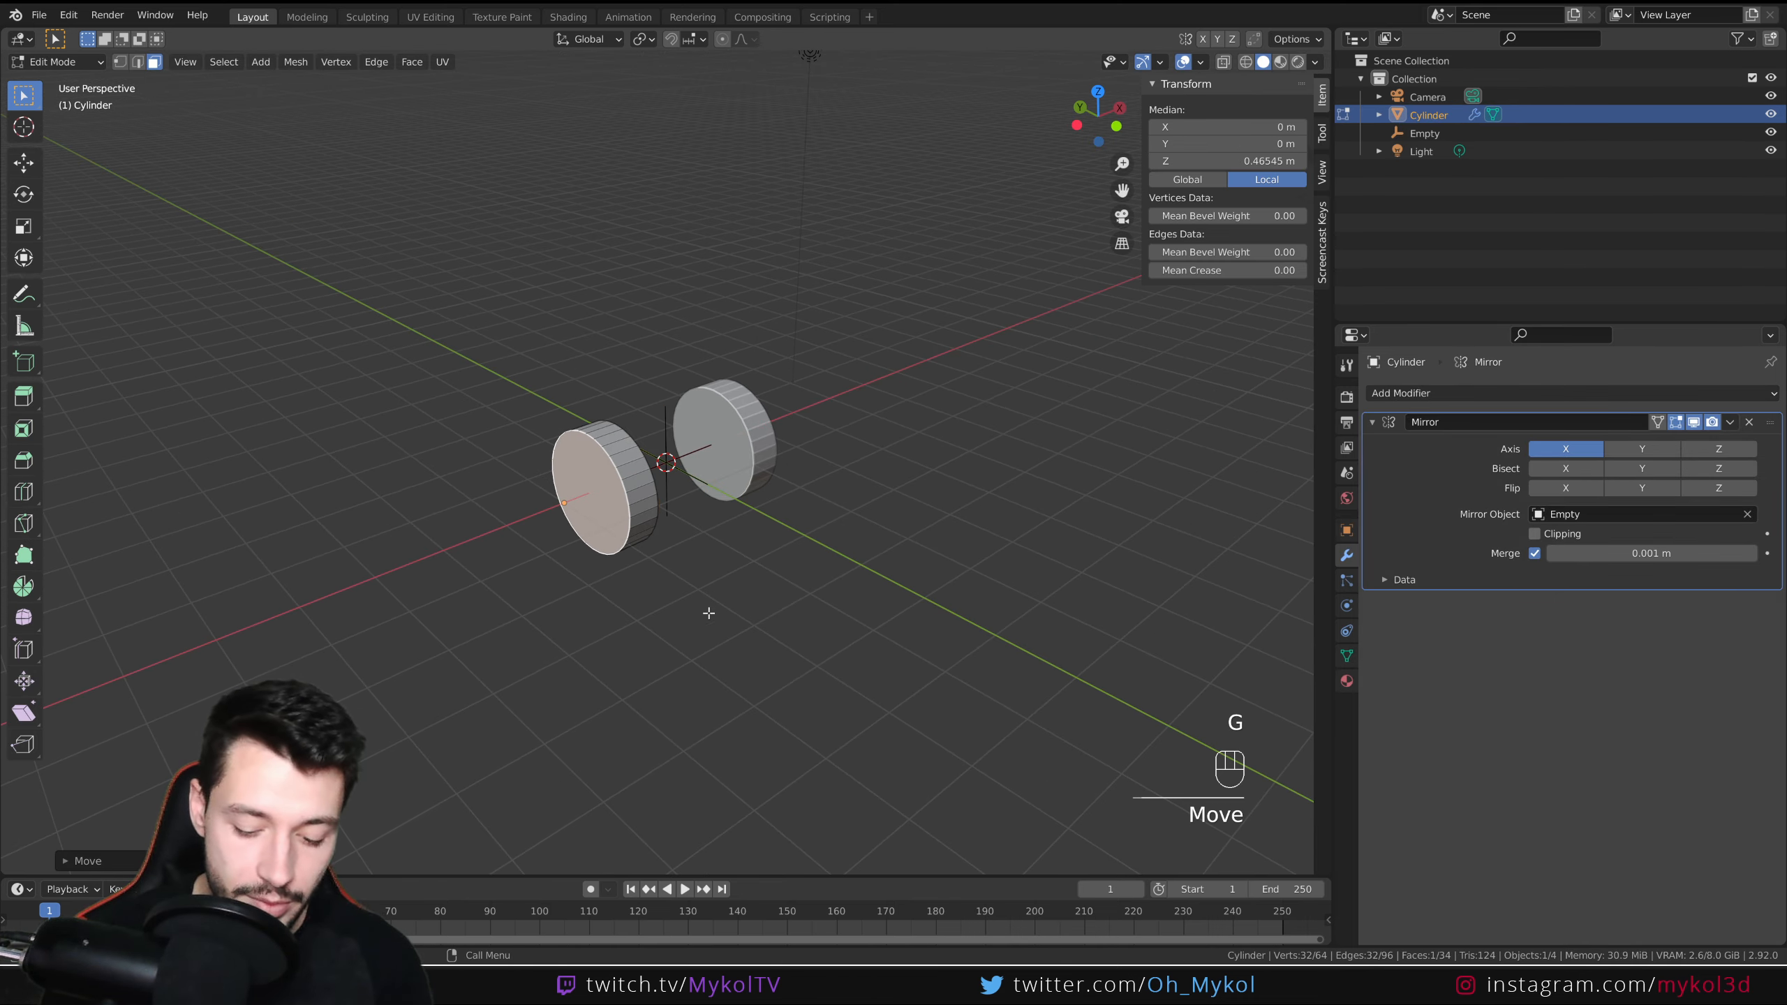
# - Inset and extrude the outer end face outward into two narrower stepped sections, and extrude and rescale the end once more
pyautogui.press('i')
pyautogui.click(829, 644)
pyautogui.press('e')
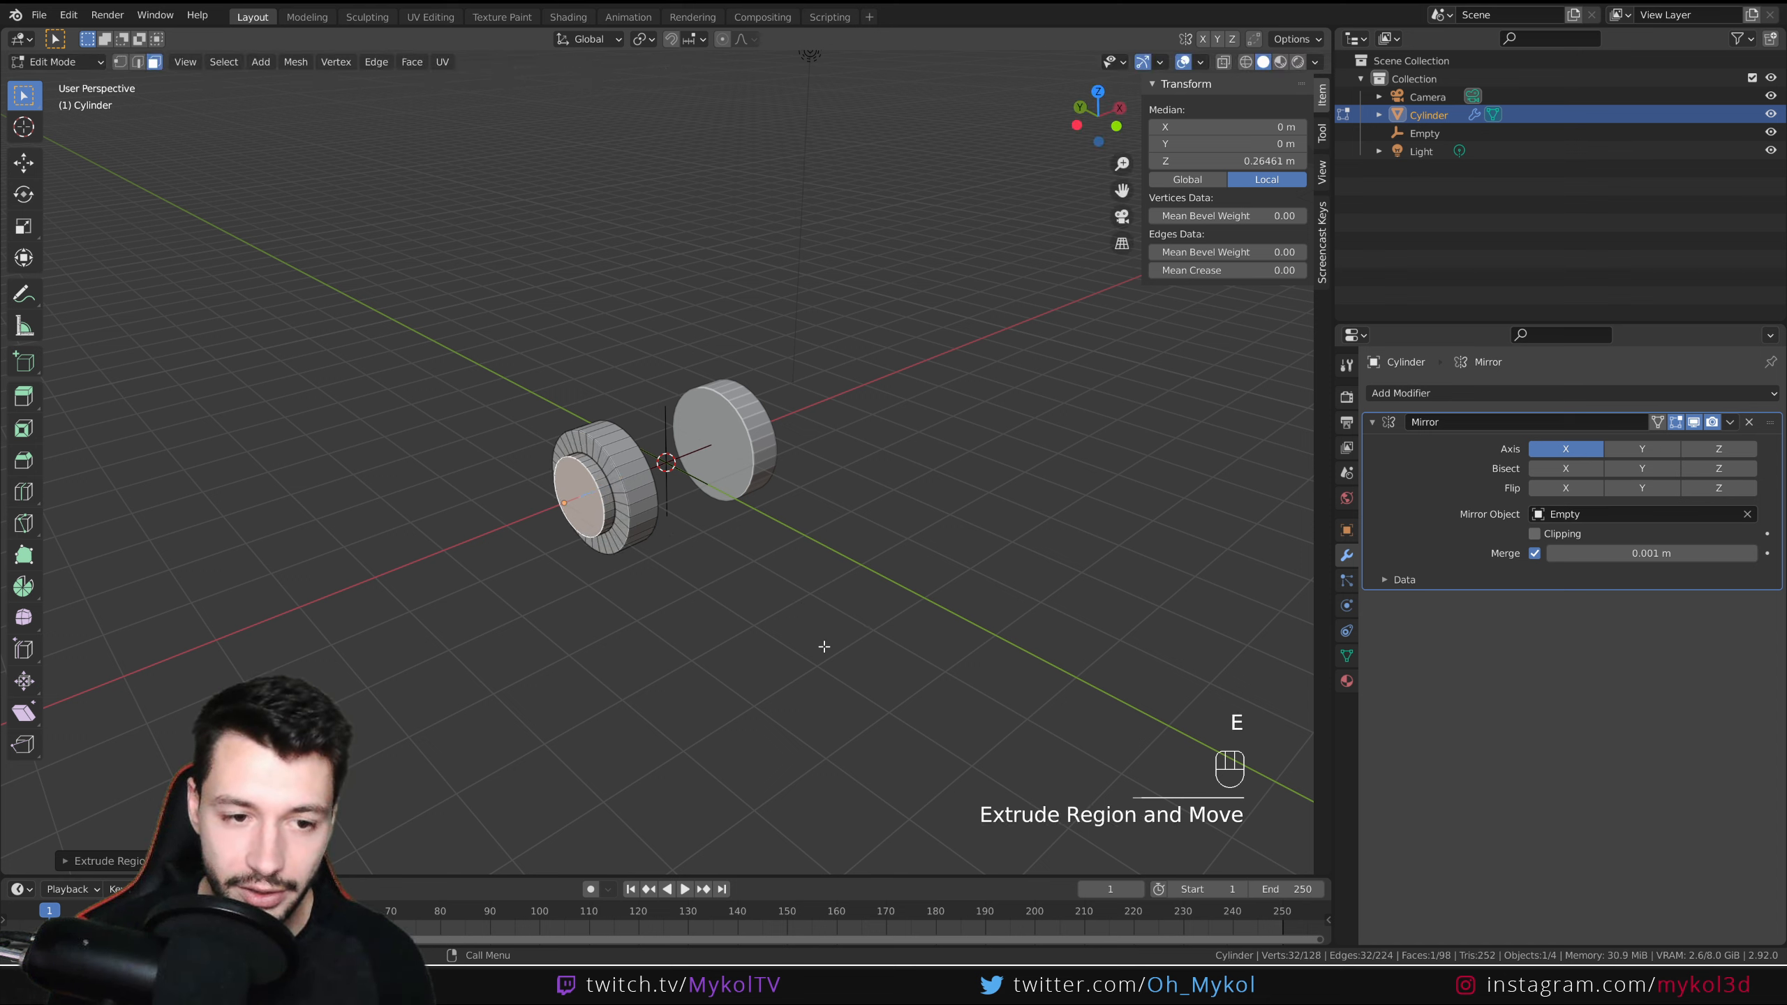
pyautogui.click(815, 645)
pyautogui.press('e')
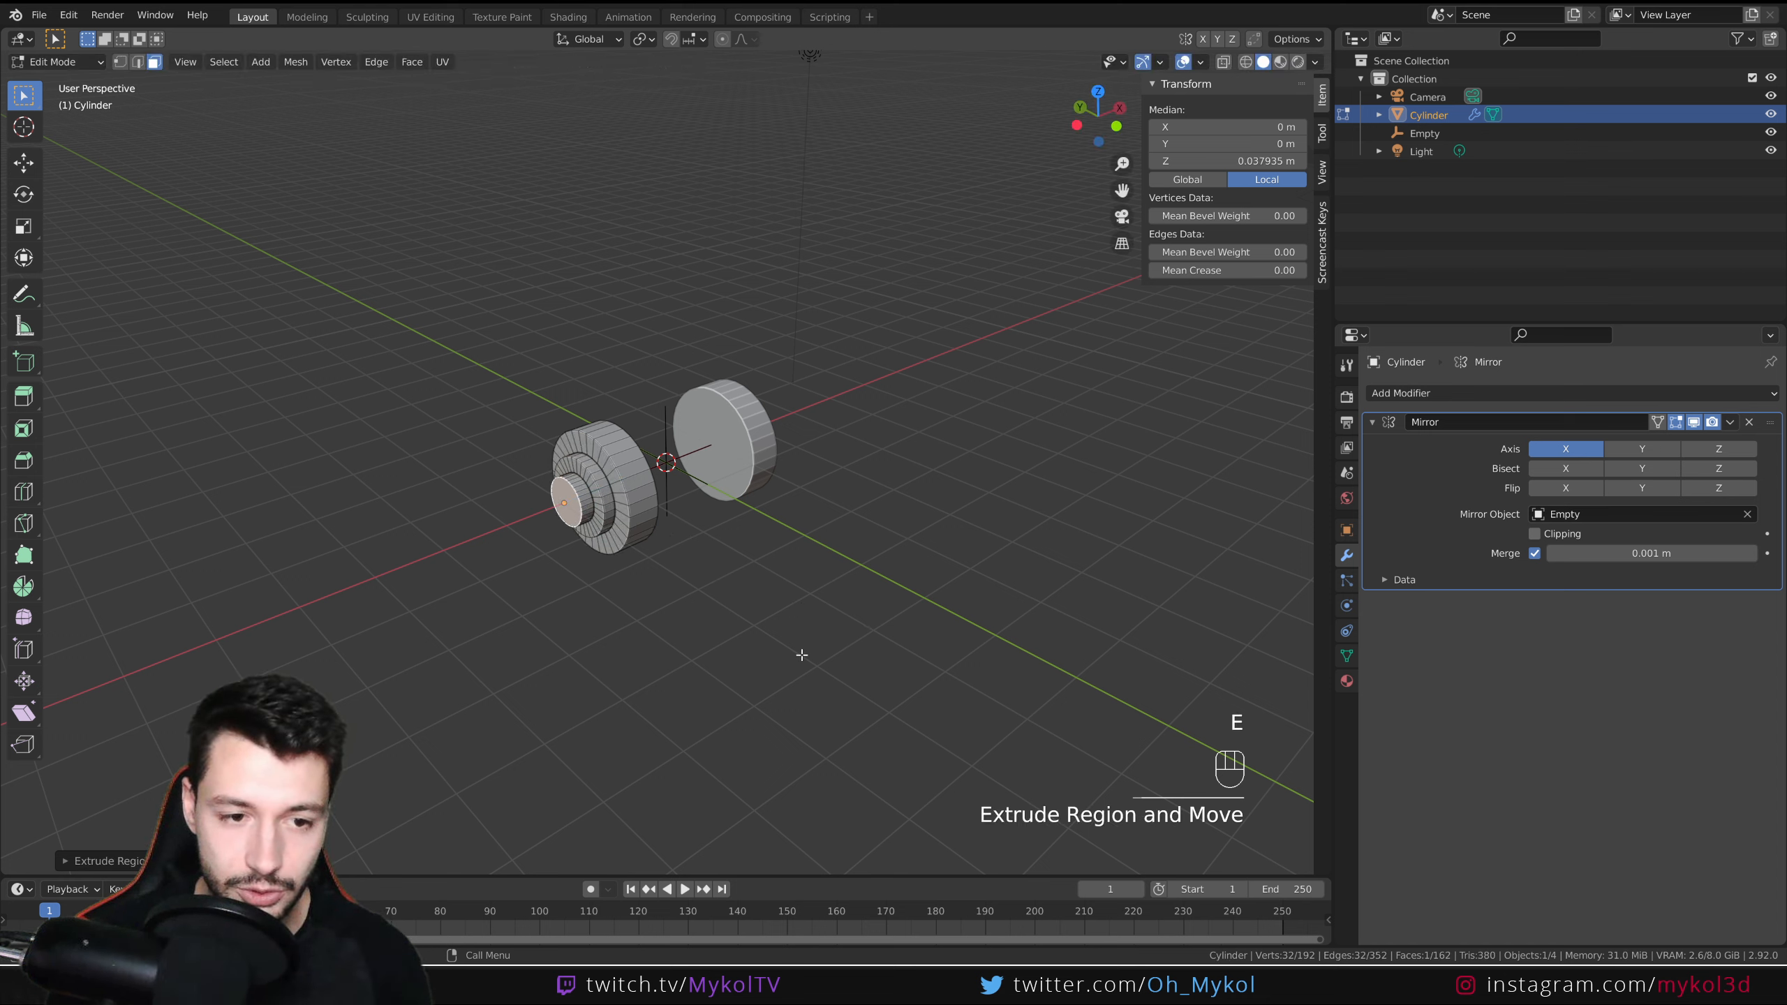
pyautogui.press('e')
pyautogui.press('s')
pyautogui.click(840, 672)
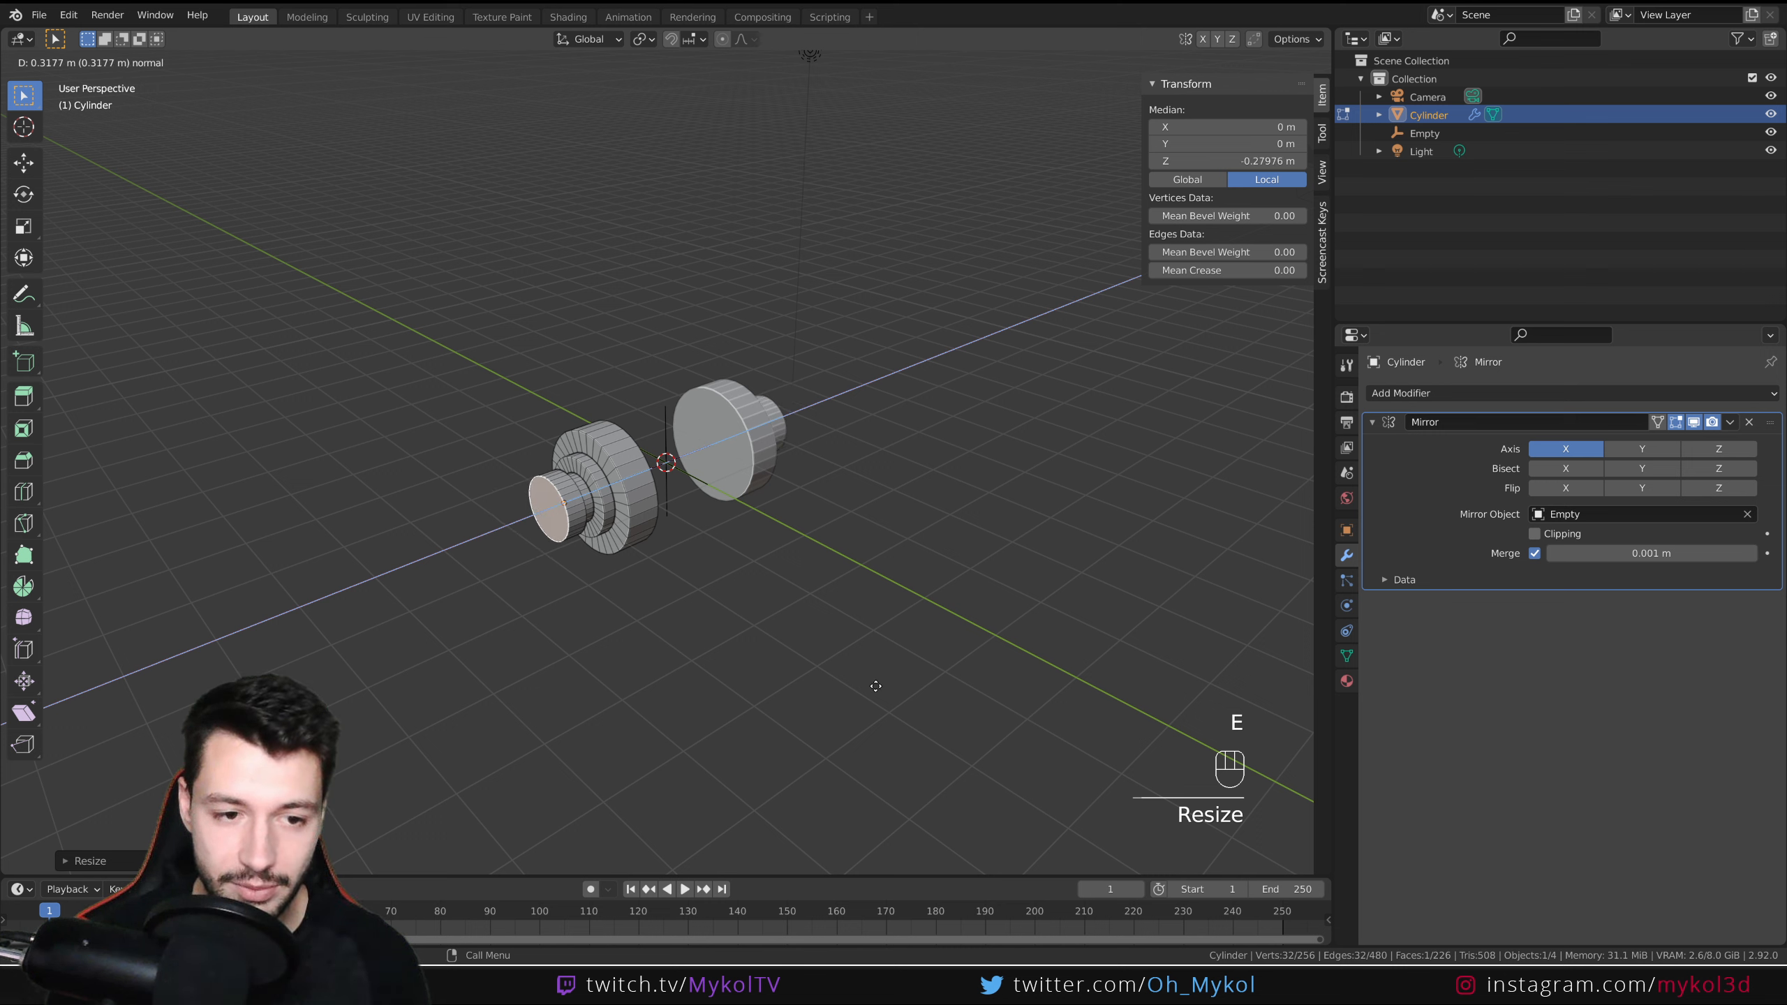
# - Extrude further sections outward from the end face, scaling the face to form a narrow neck and a flared end
pyautogui.press('e')
pyautogui.press('e')
pyautogui.press('s')
pyautogui.click(816, 686)
pyautogui.press('e')
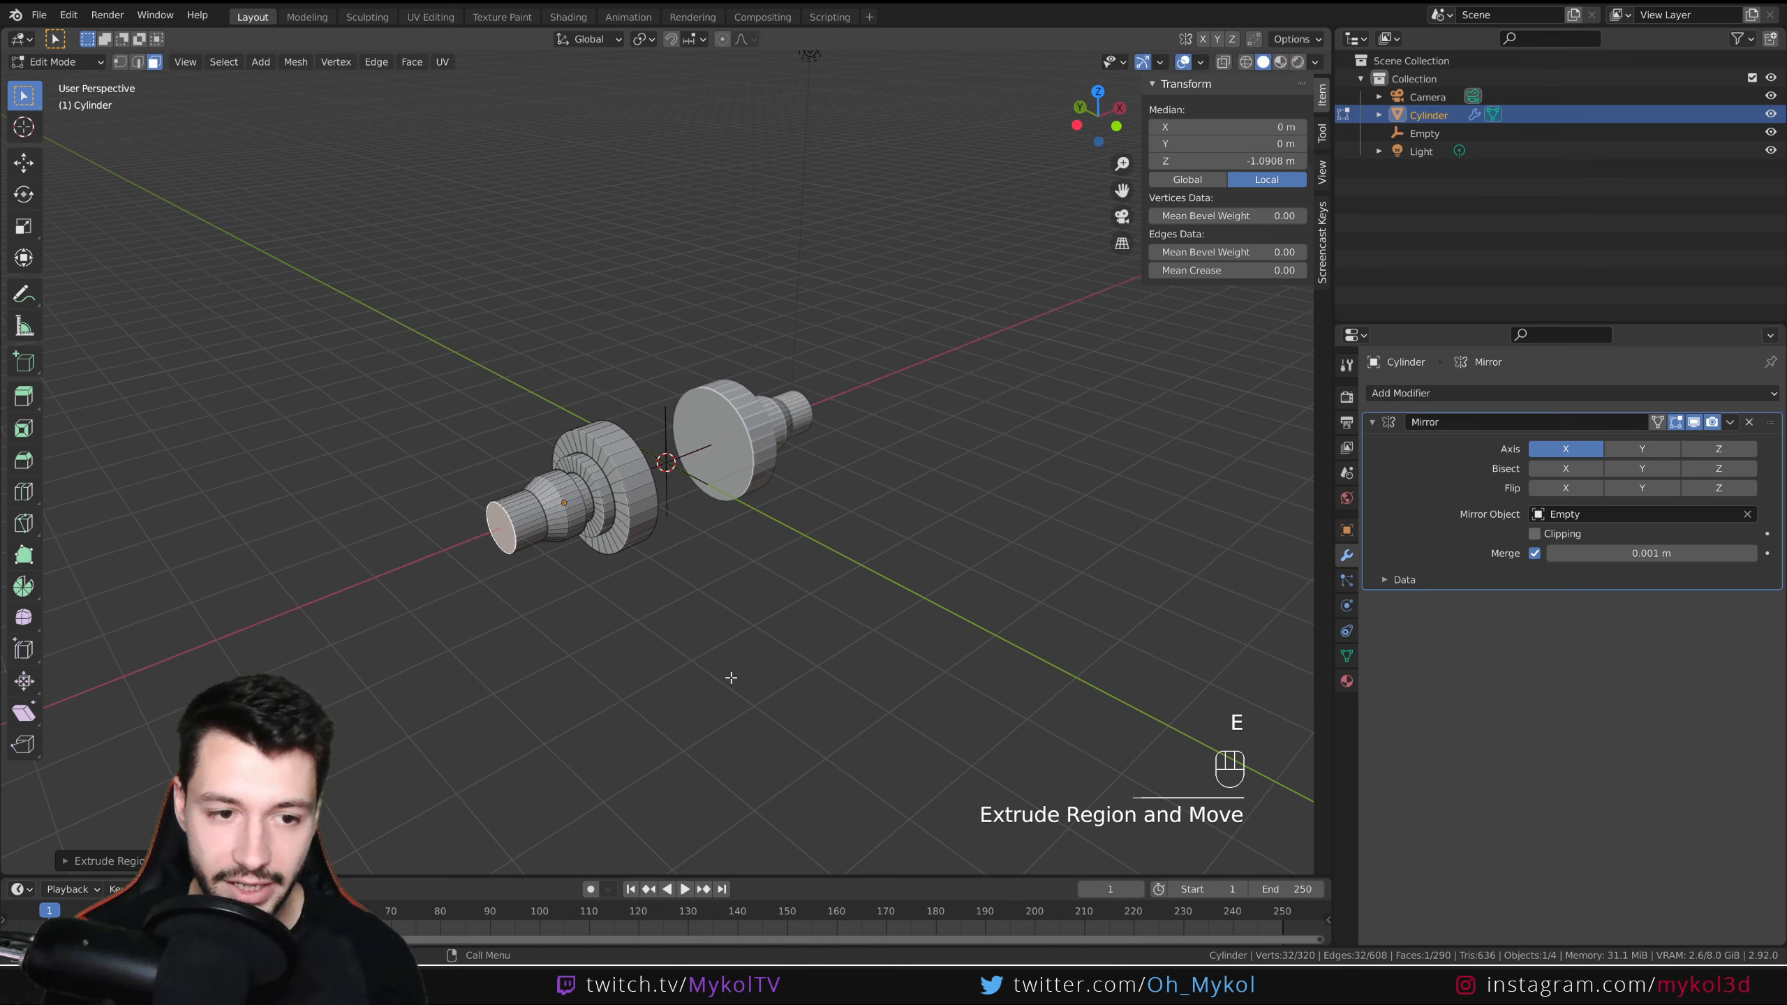
pyautogui.press('s')
pyautogui.click(844, 715)
pyautogui.press('e')
pyautogui.click(837, 722)
# - Inset the flared end face by about 0.2 m and extrude it outward about 0.31 m as an end stub
pyautogui.press('i')
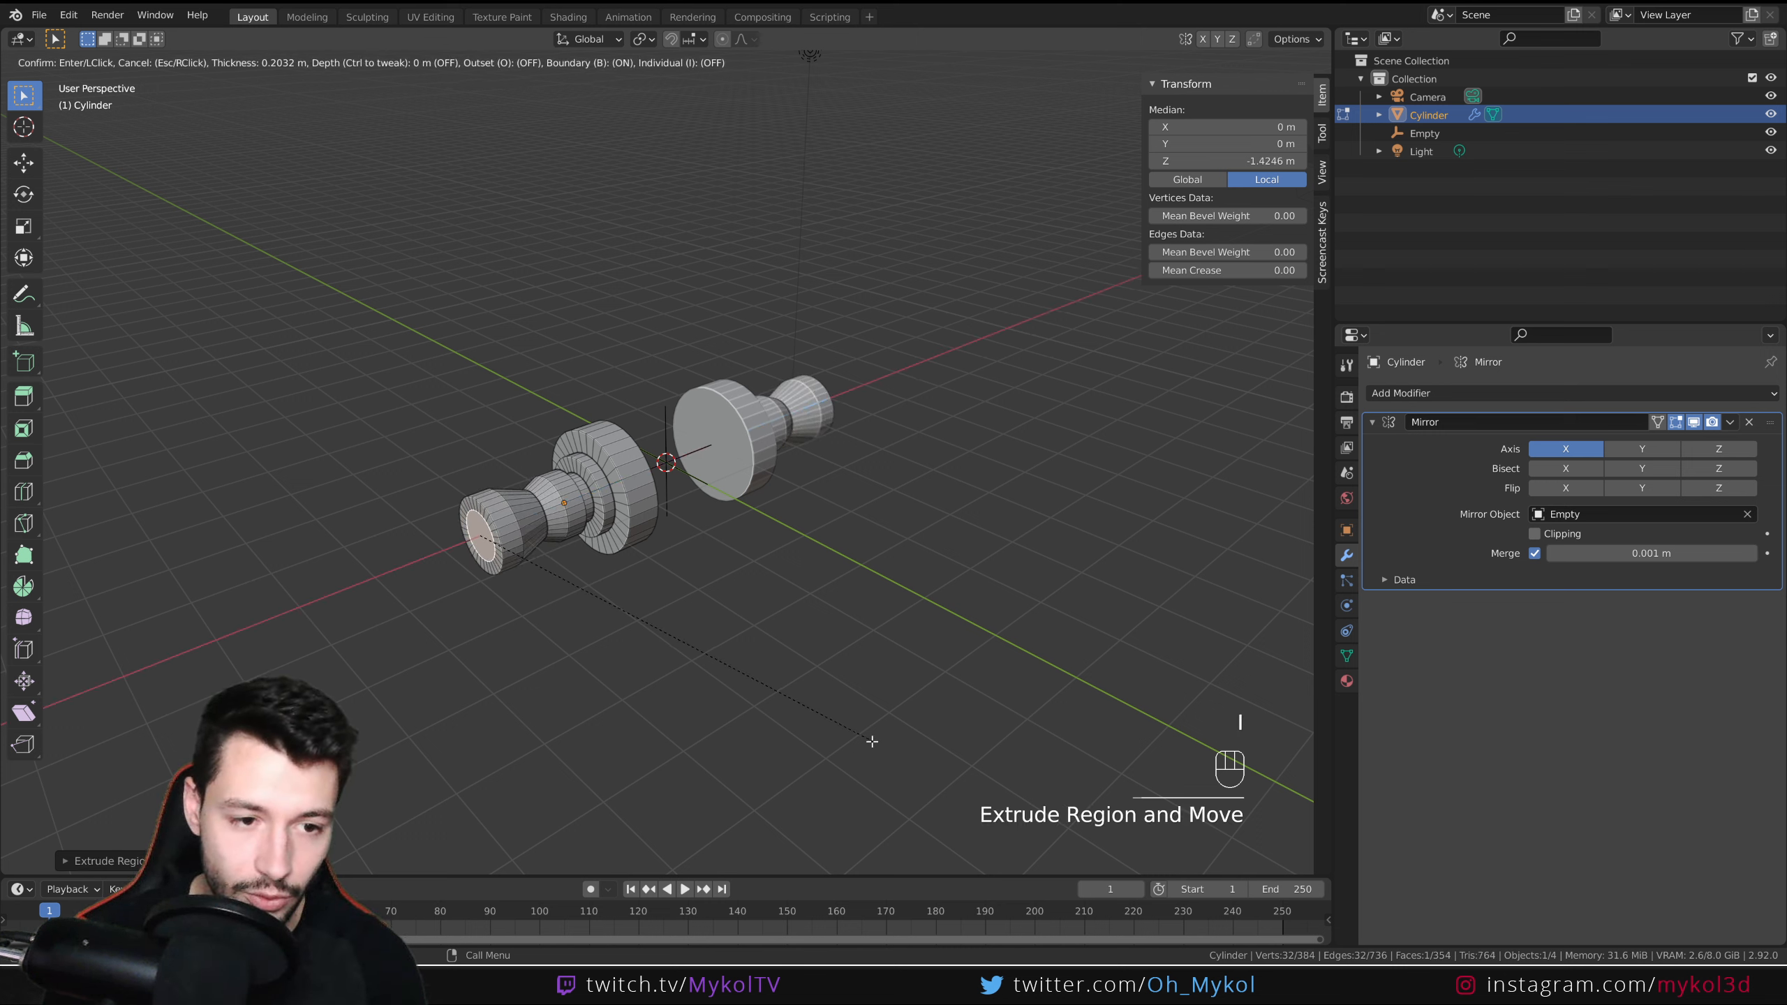
pyautogui.click(870, 742)
pyautogui.press('e')
pyautogui.click(839, 750)
# - Extrude the inner end face about 0.35 m toward the empty, shrink it, and move it about 0.31 m closer to form a taper
pyautogui.moveTo(839, 750); pyautogui.dragTo(510, 626, button='middle')
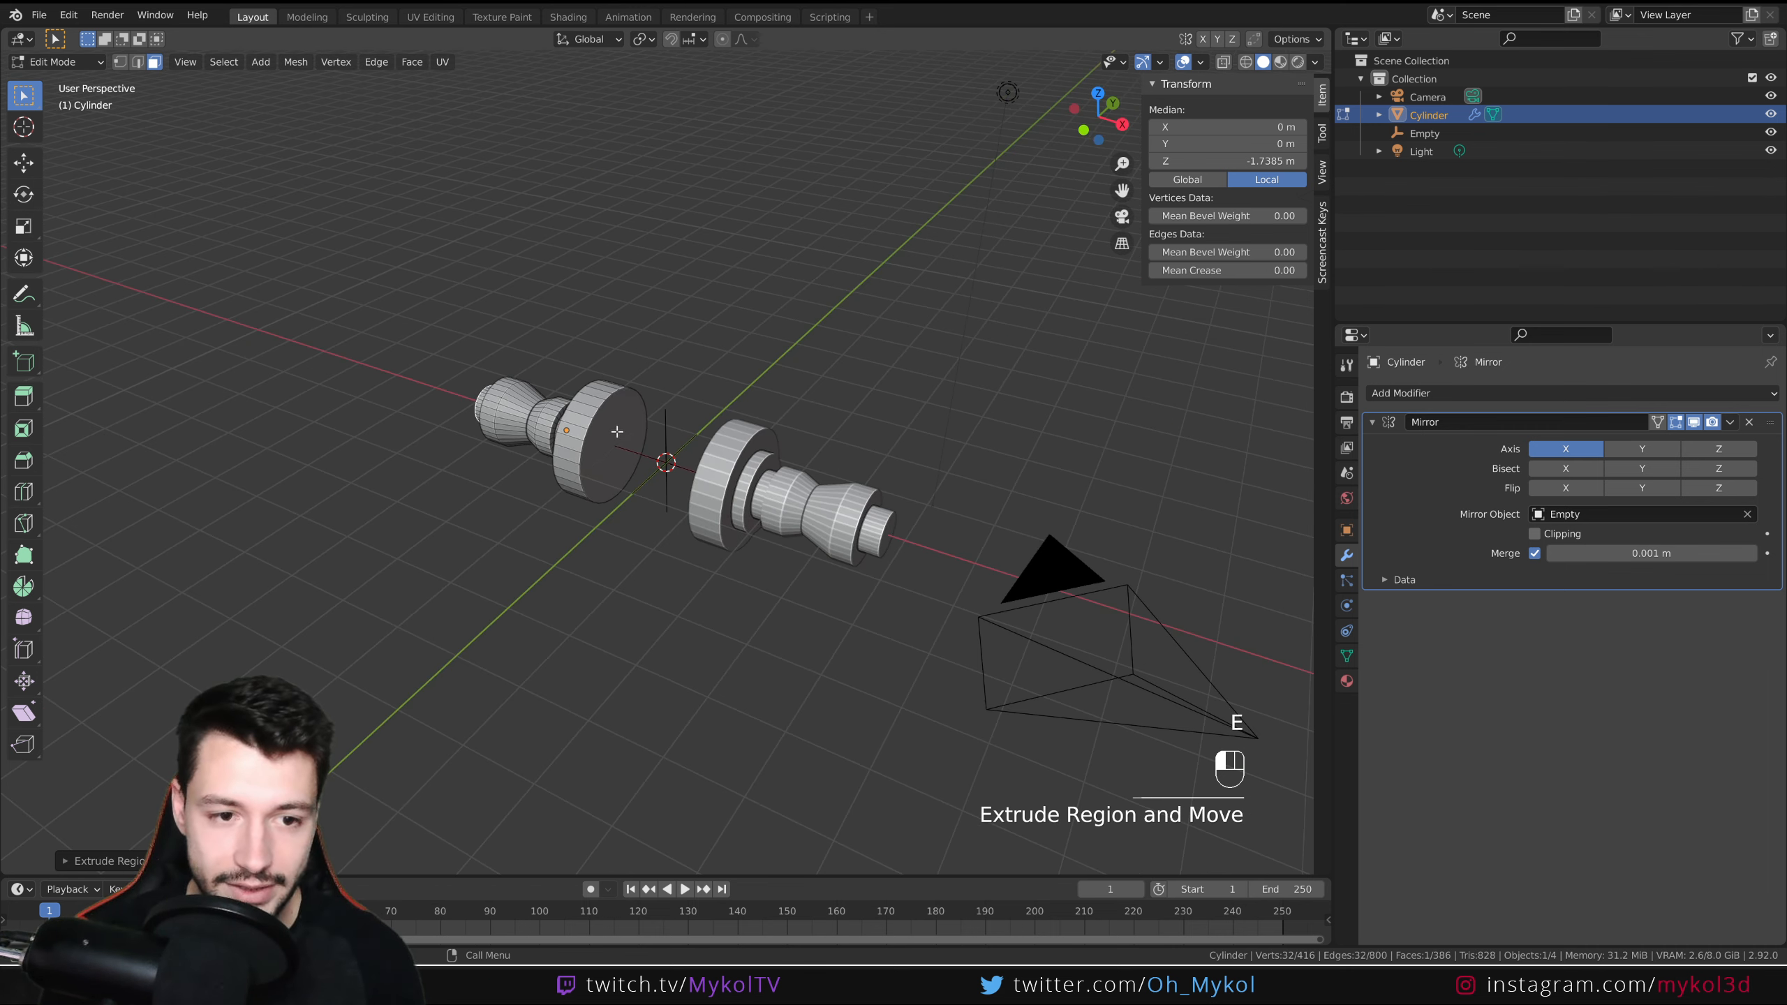
pyautogui.click(633, 460)
pyautogui.scroll(3, 633, 459)
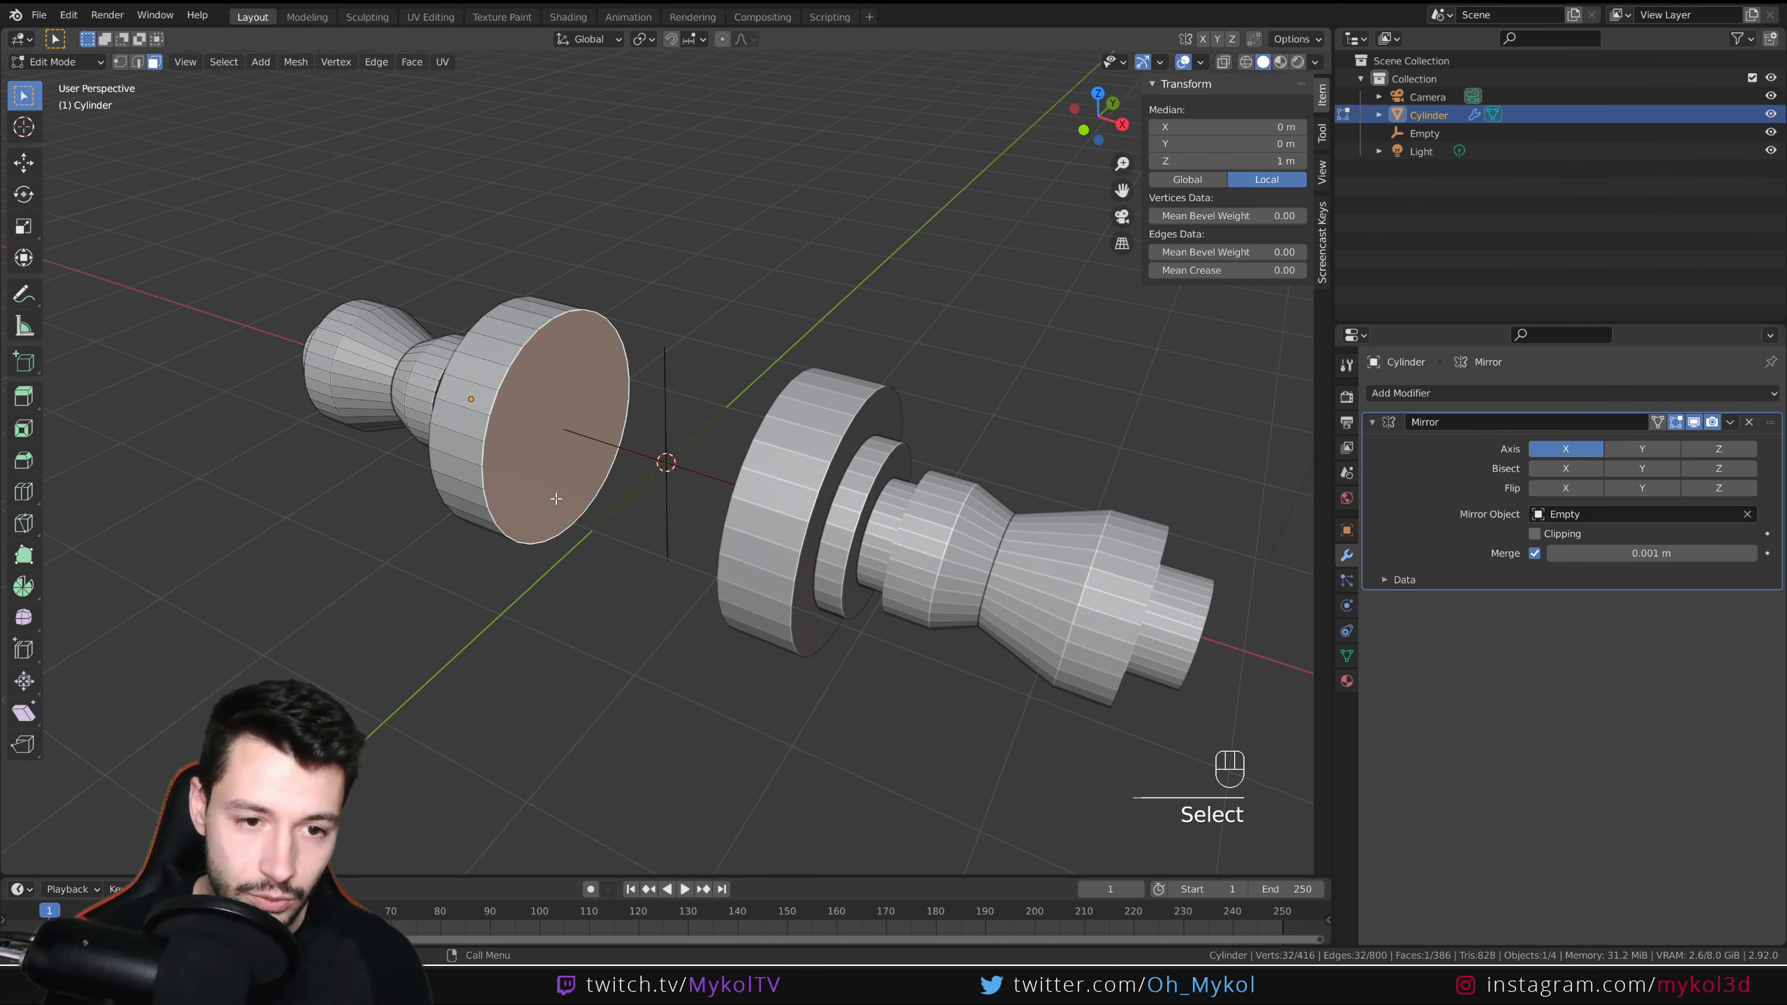
pyautogui.press('e')
pyautogui.press('s')
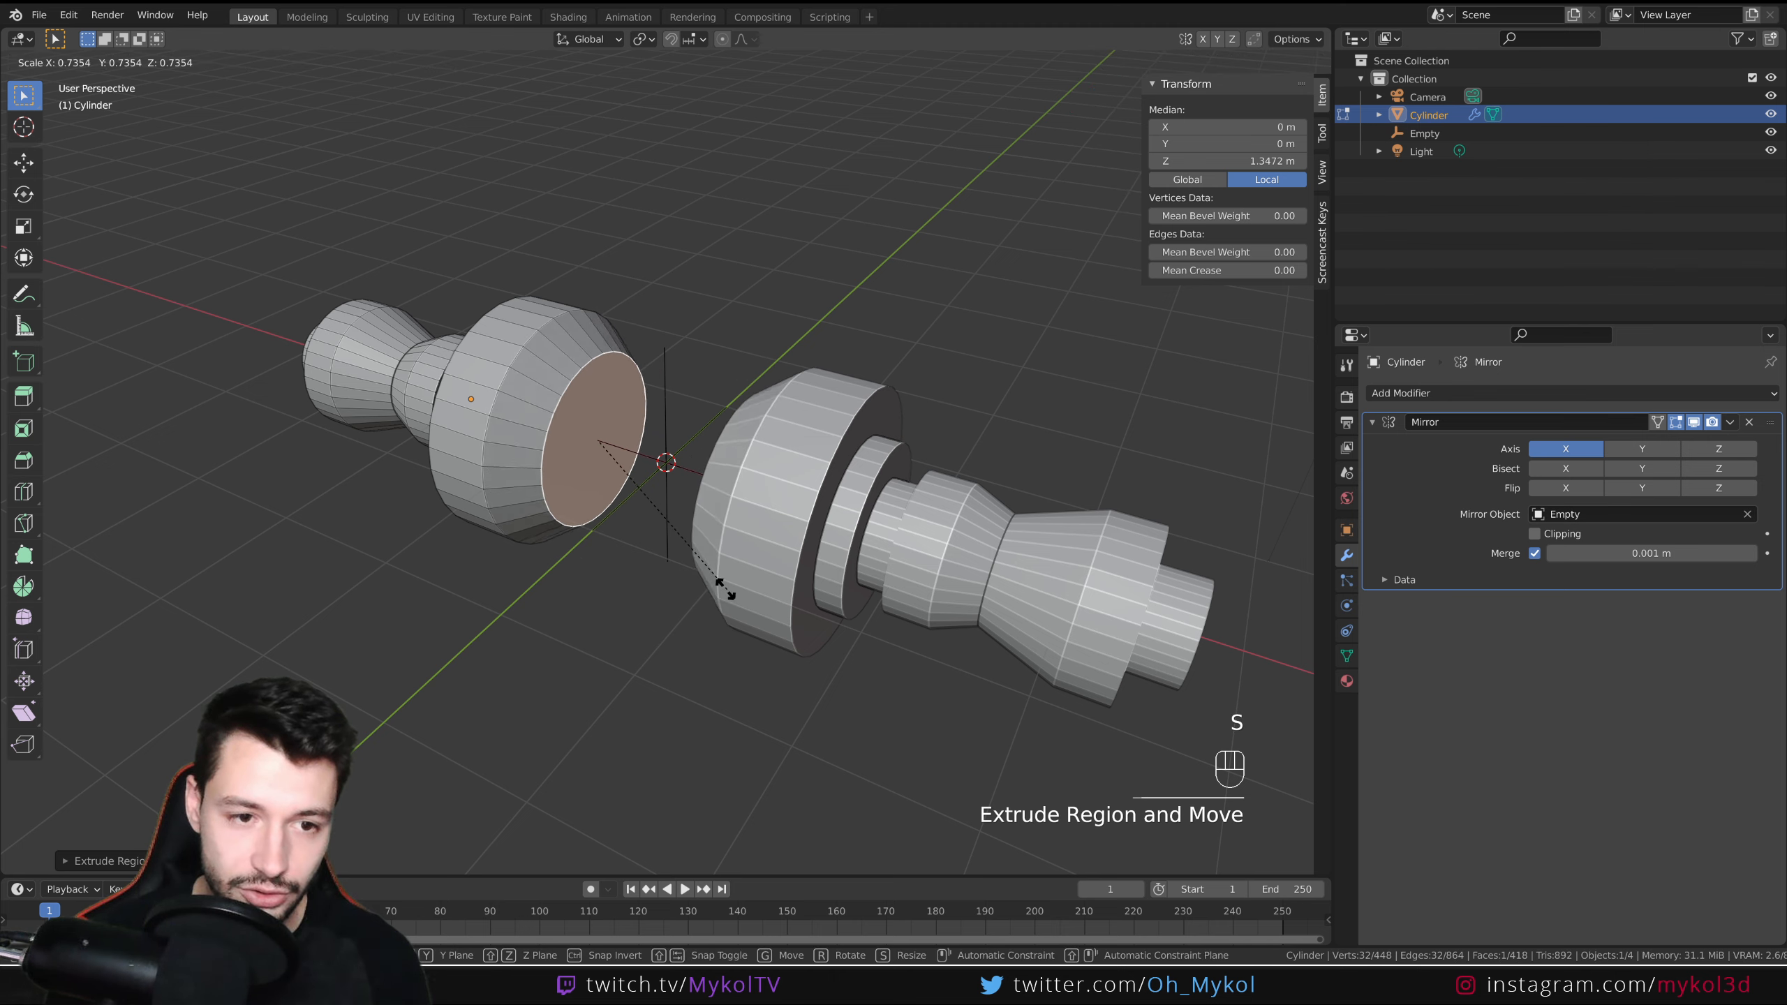
pyautogui.click(732, 592)
pyautogui.press('g')
pyautogui.click(752, 594)
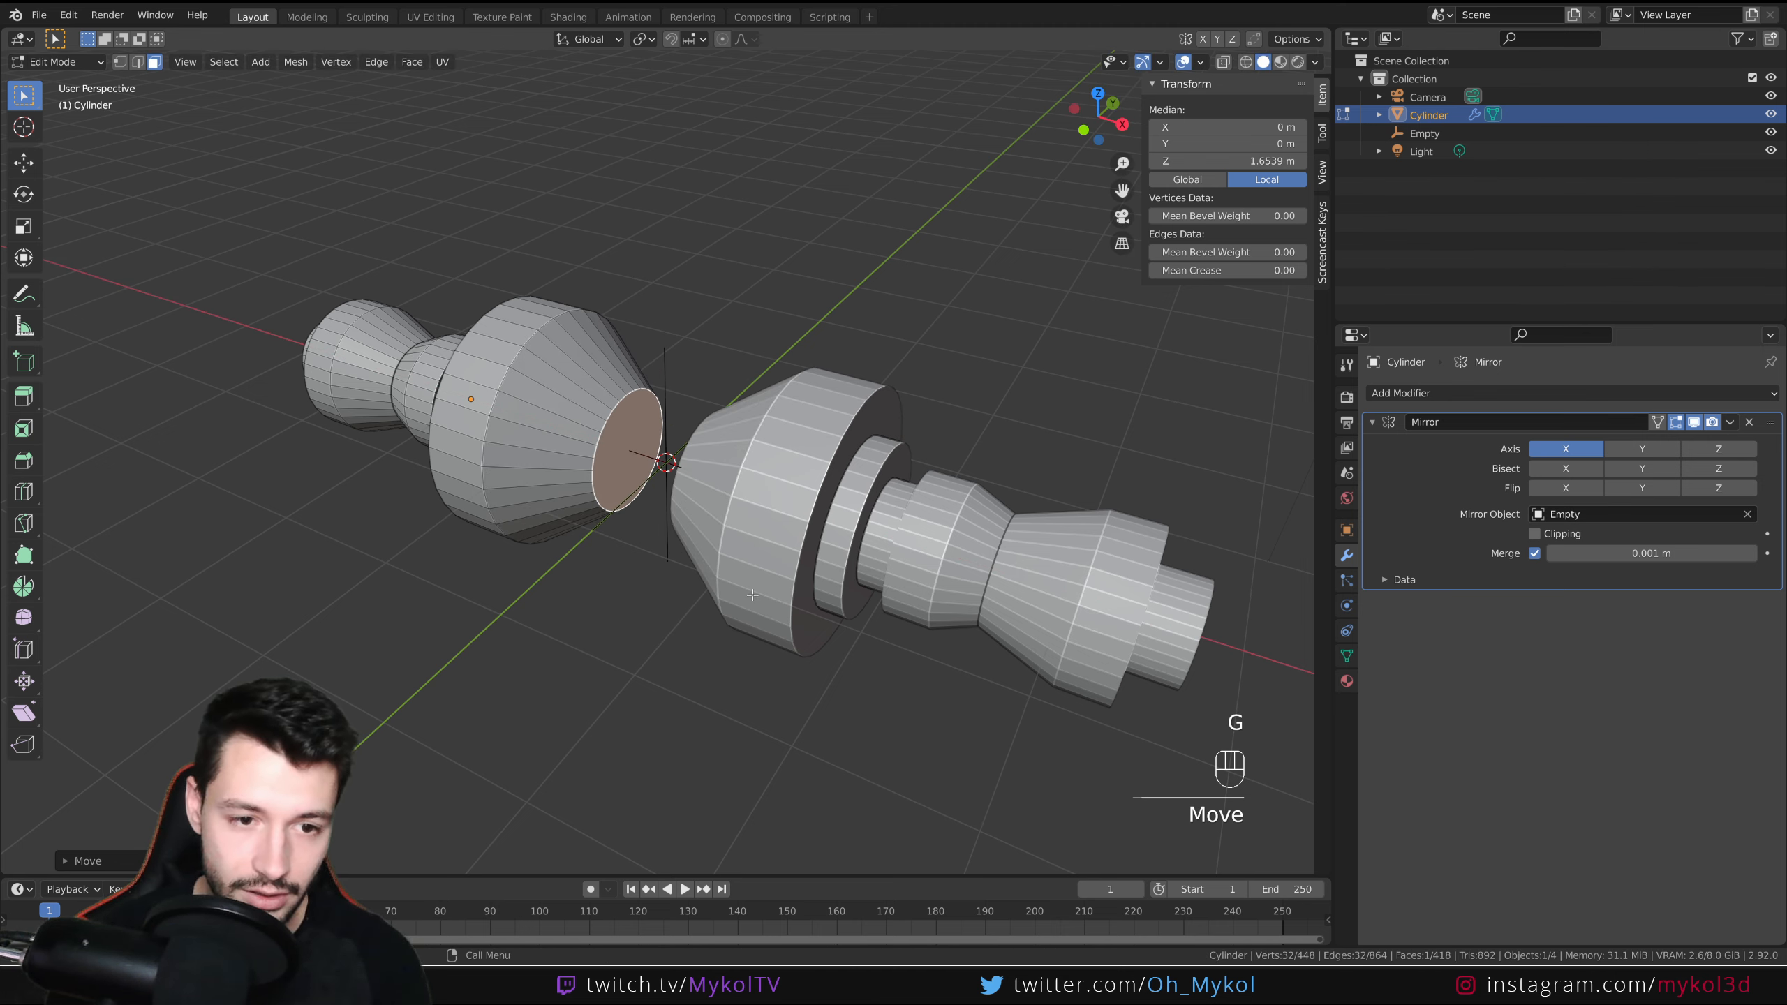
pyautogui.press('s')
pyautogui.click(752, 595)
# - Return to Object Mode, shade the cylinder smooth and enable Auto Smooth at 30° for its normals
pyautogui.moveTo(752, 595); pyautogui.dragTo(704, 498, button='middle')
pyautogui.press('Tab')
pyautogui.rightClick(550, 423)
pyautogui.click(550, 424)
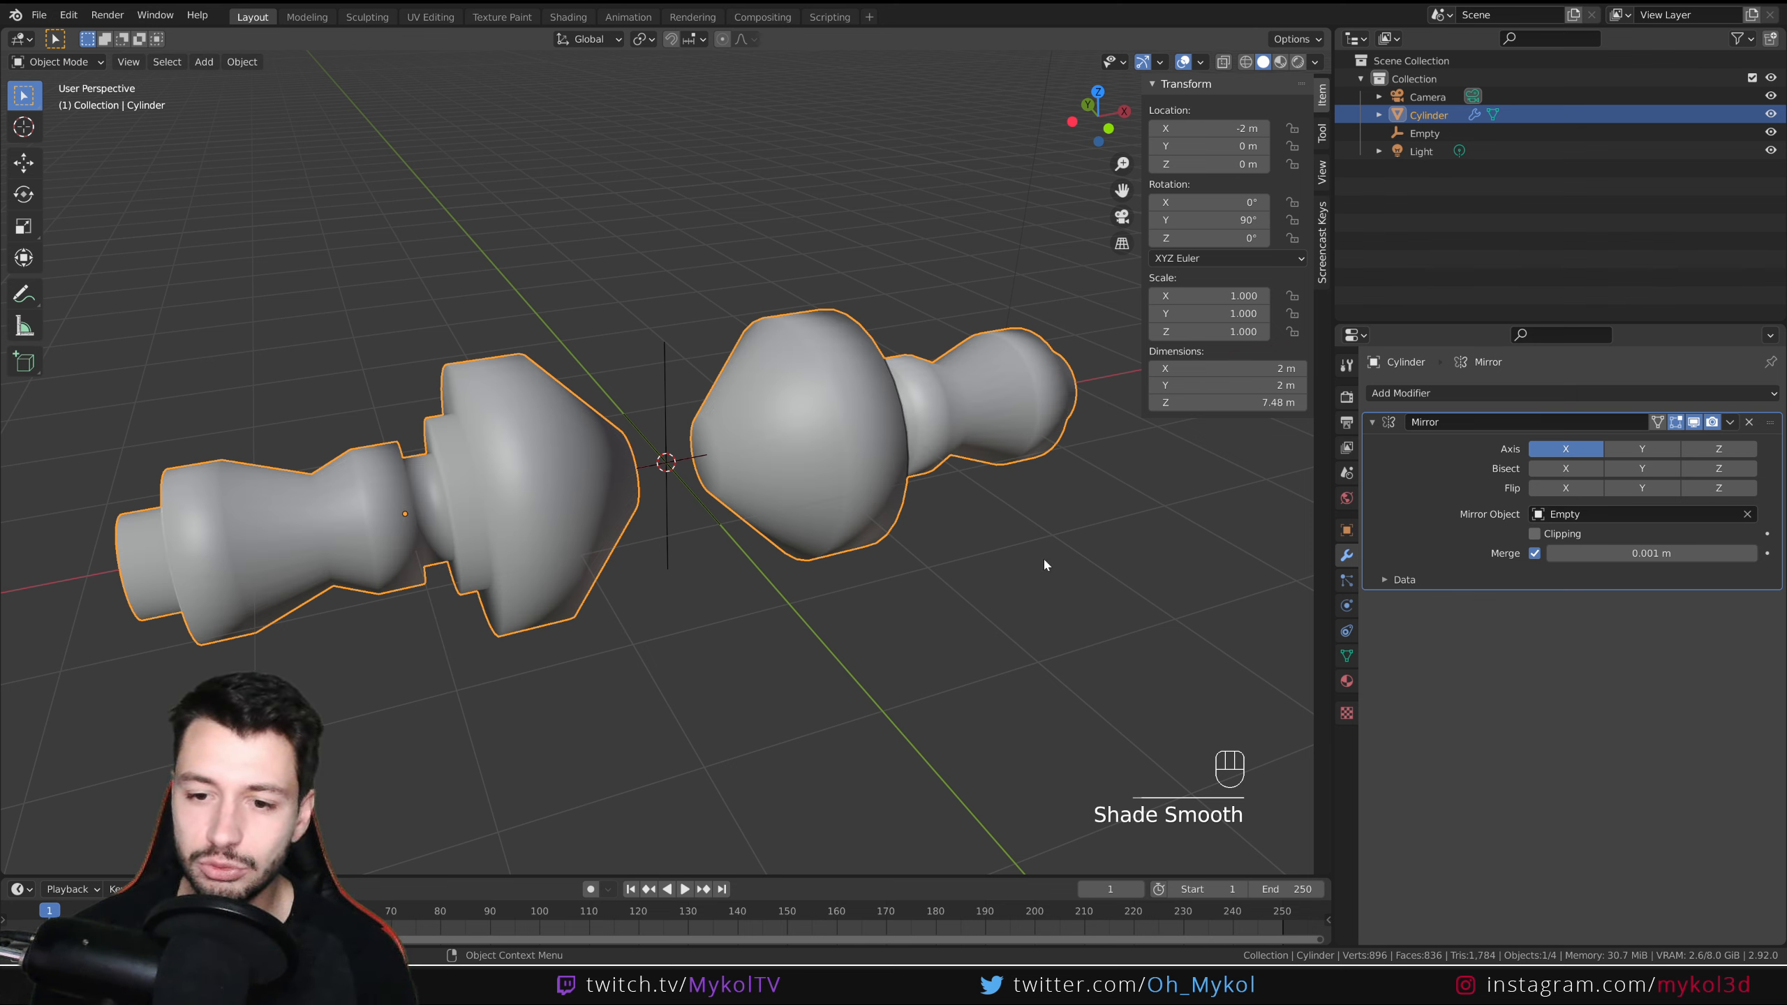
pyautogui.click(1346, 656)
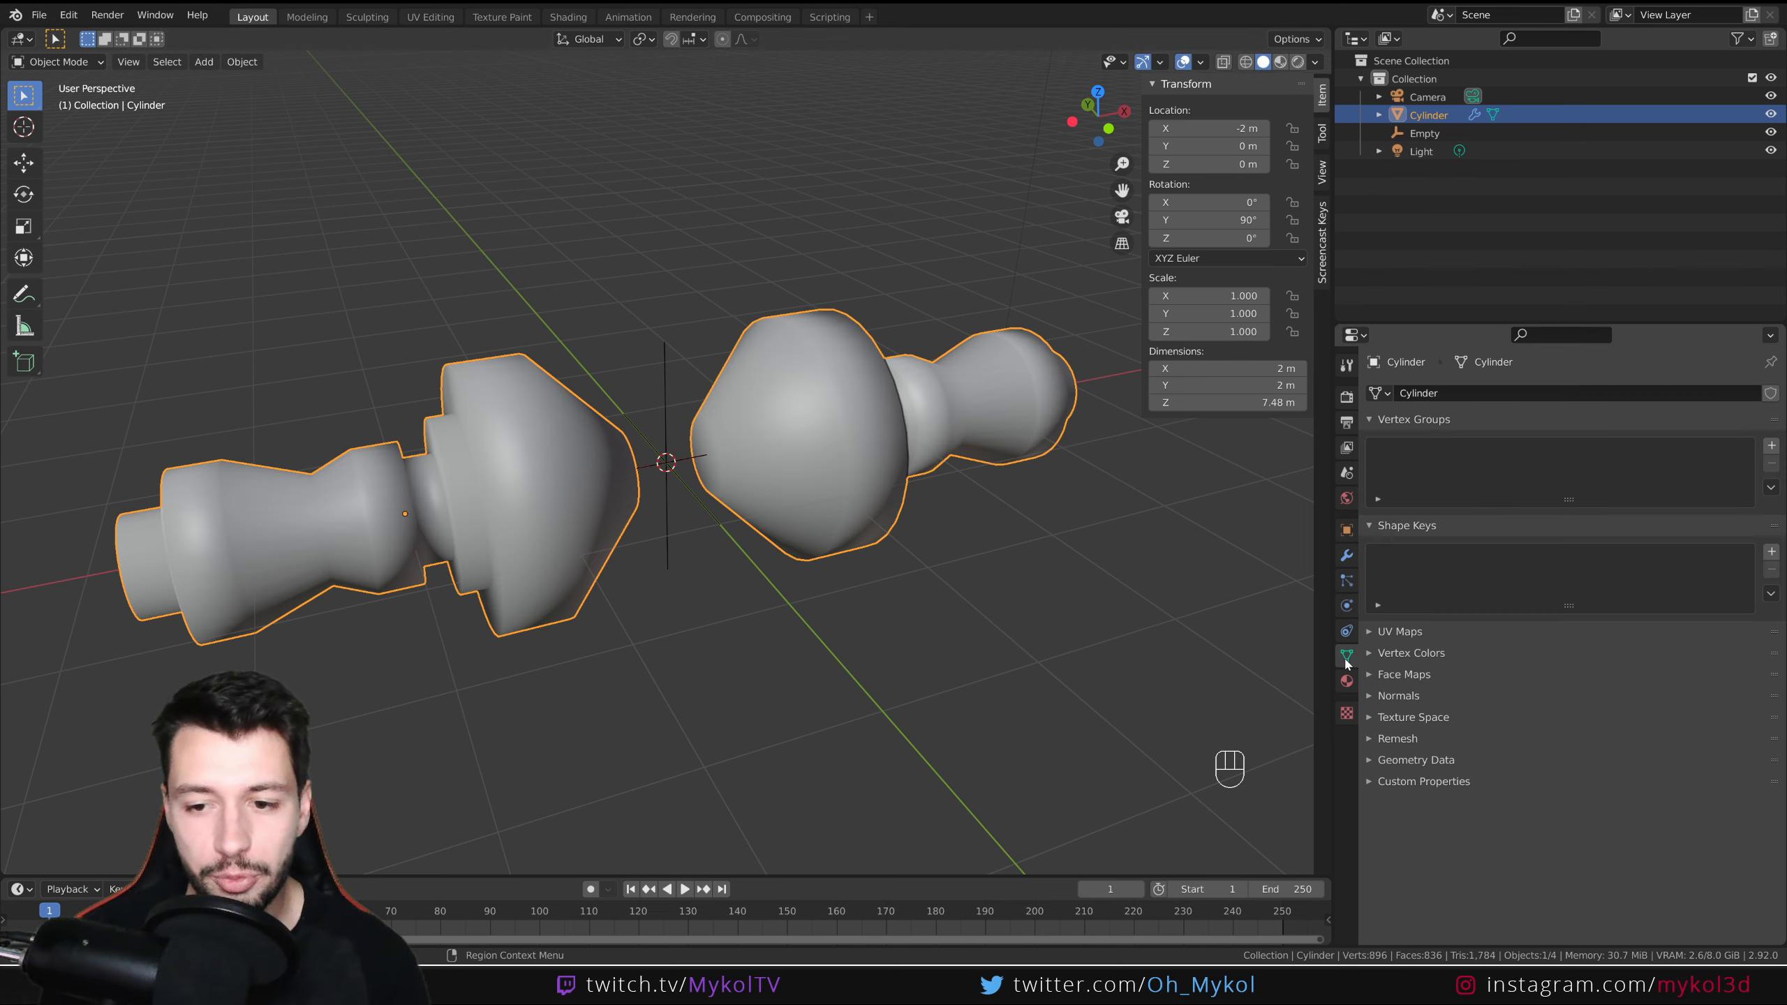
pyautogui.click(1384, 697)
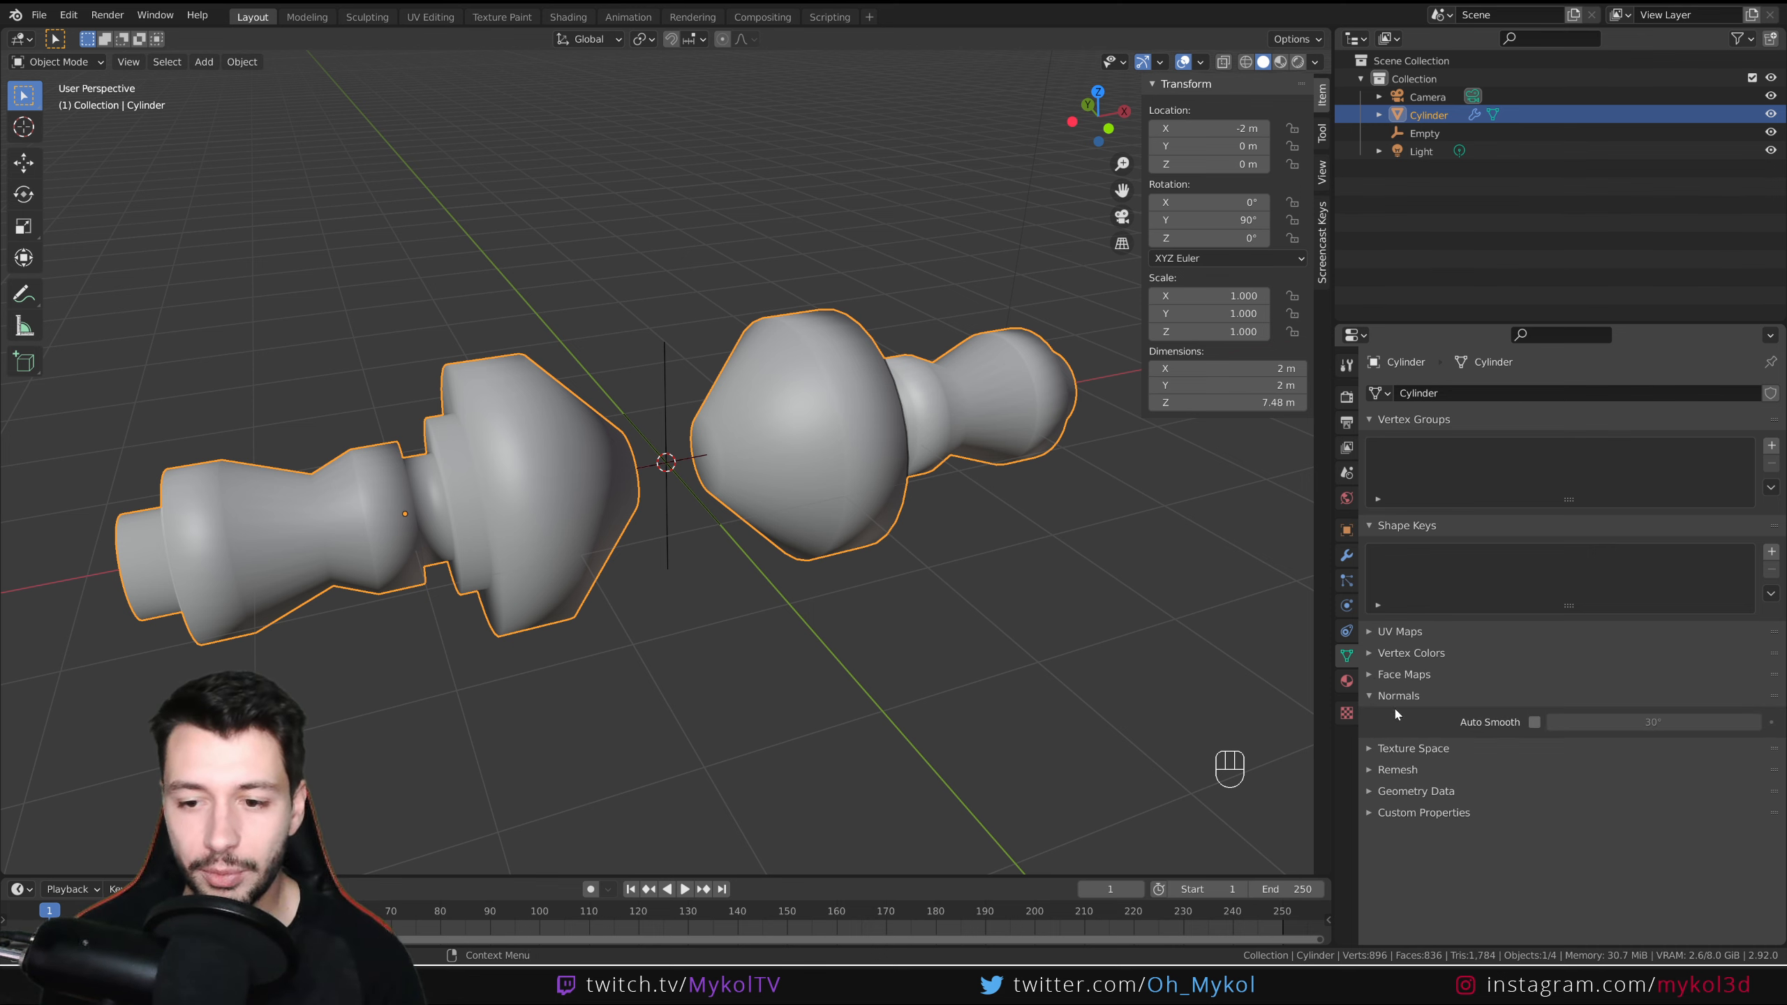
pyautogui.click(1535, 723)
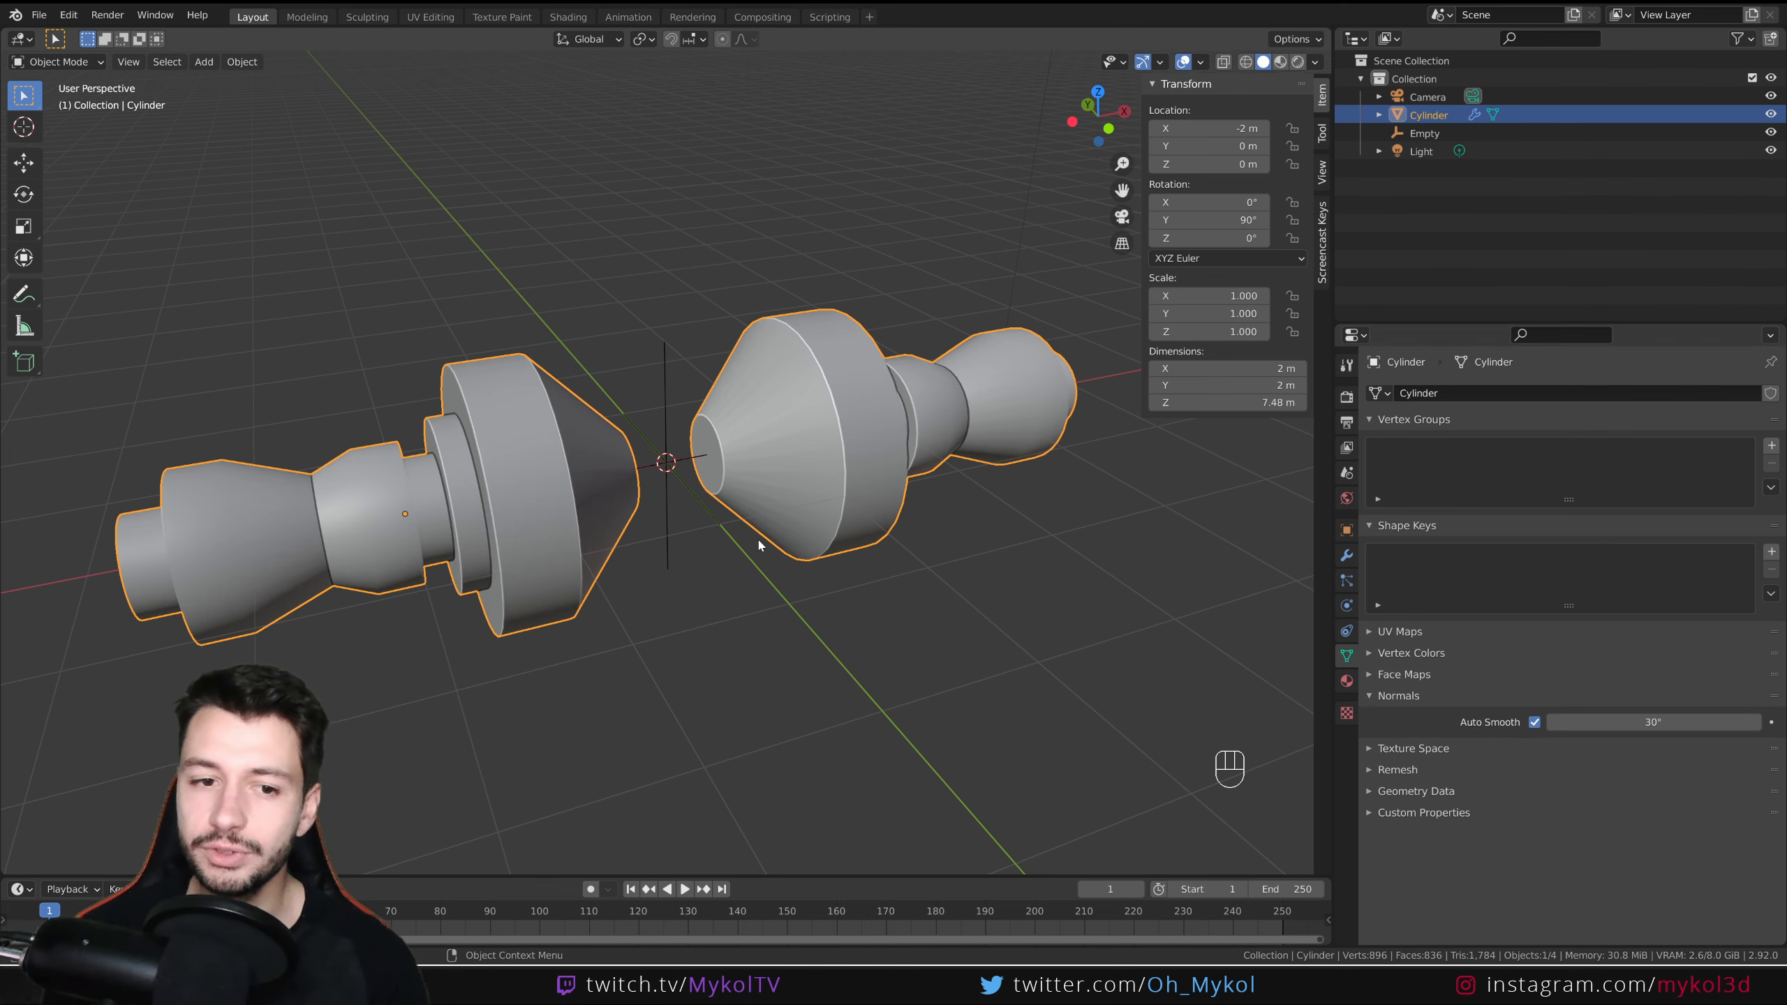
# - Inspect the mirrored shape from the front and open the list of modifiers available for the cylinder
pyautogui.moveTo(816, 541); pyautogui.dragTo(738, 499, button='middle')
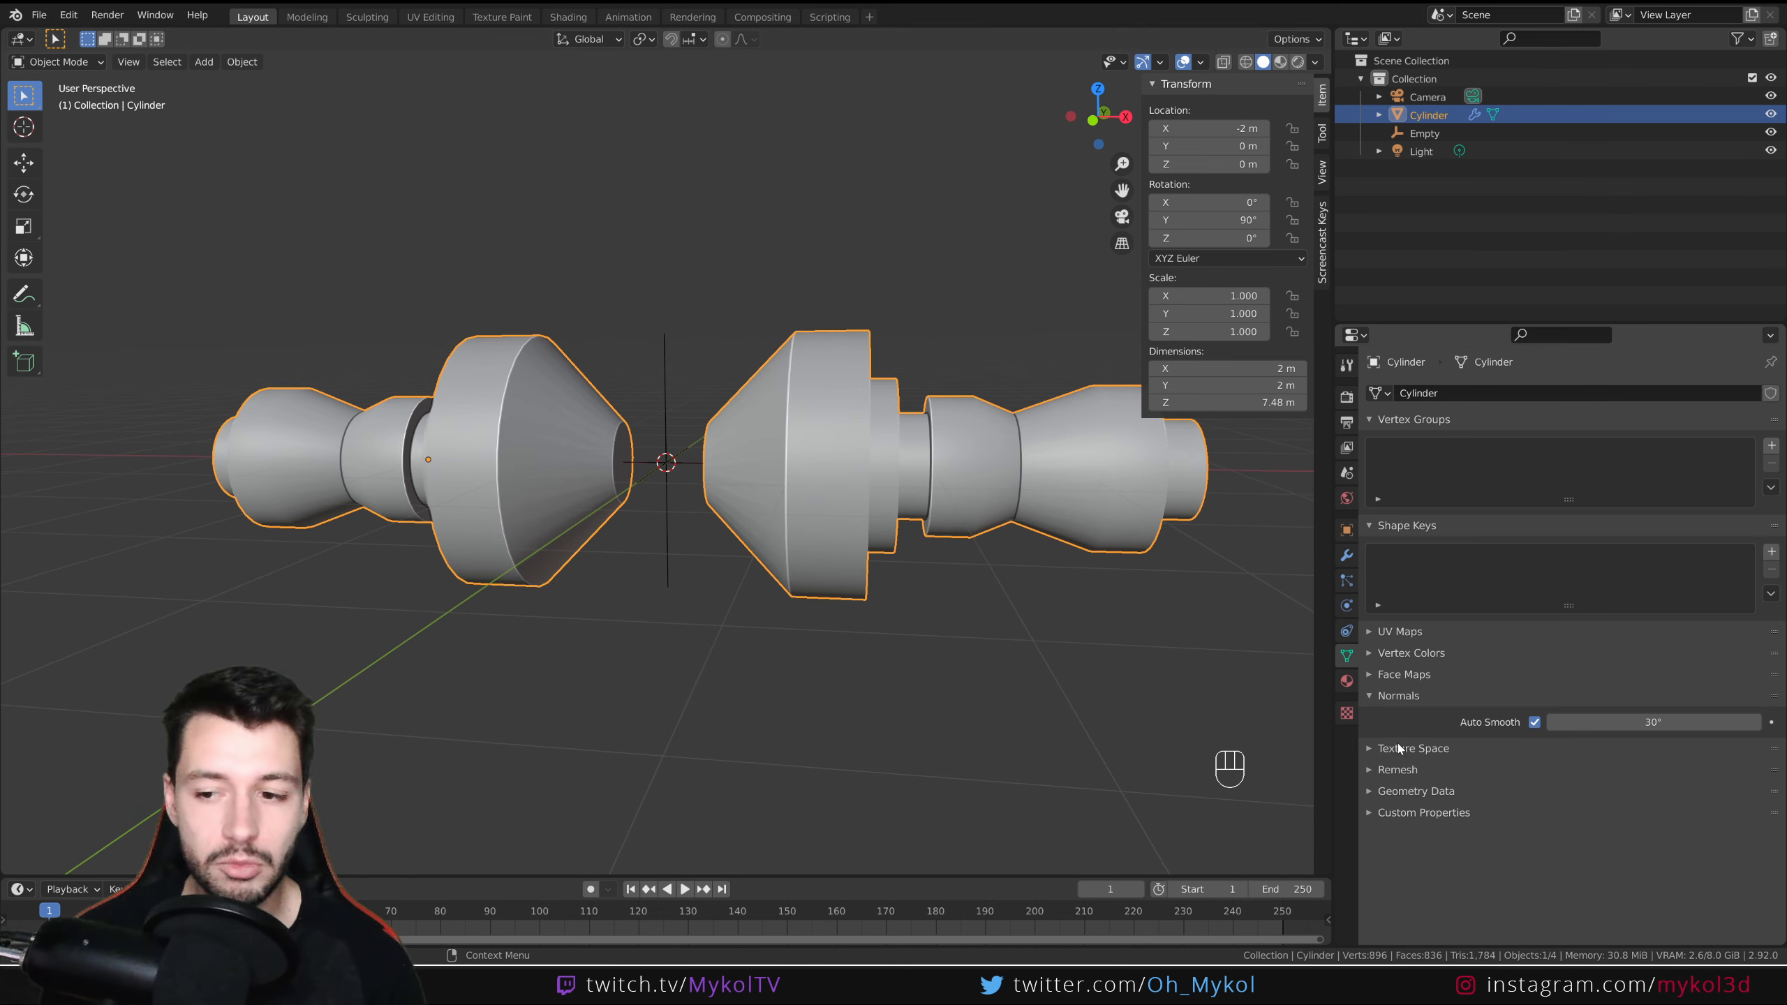
pyautogui.click(1346, 556)
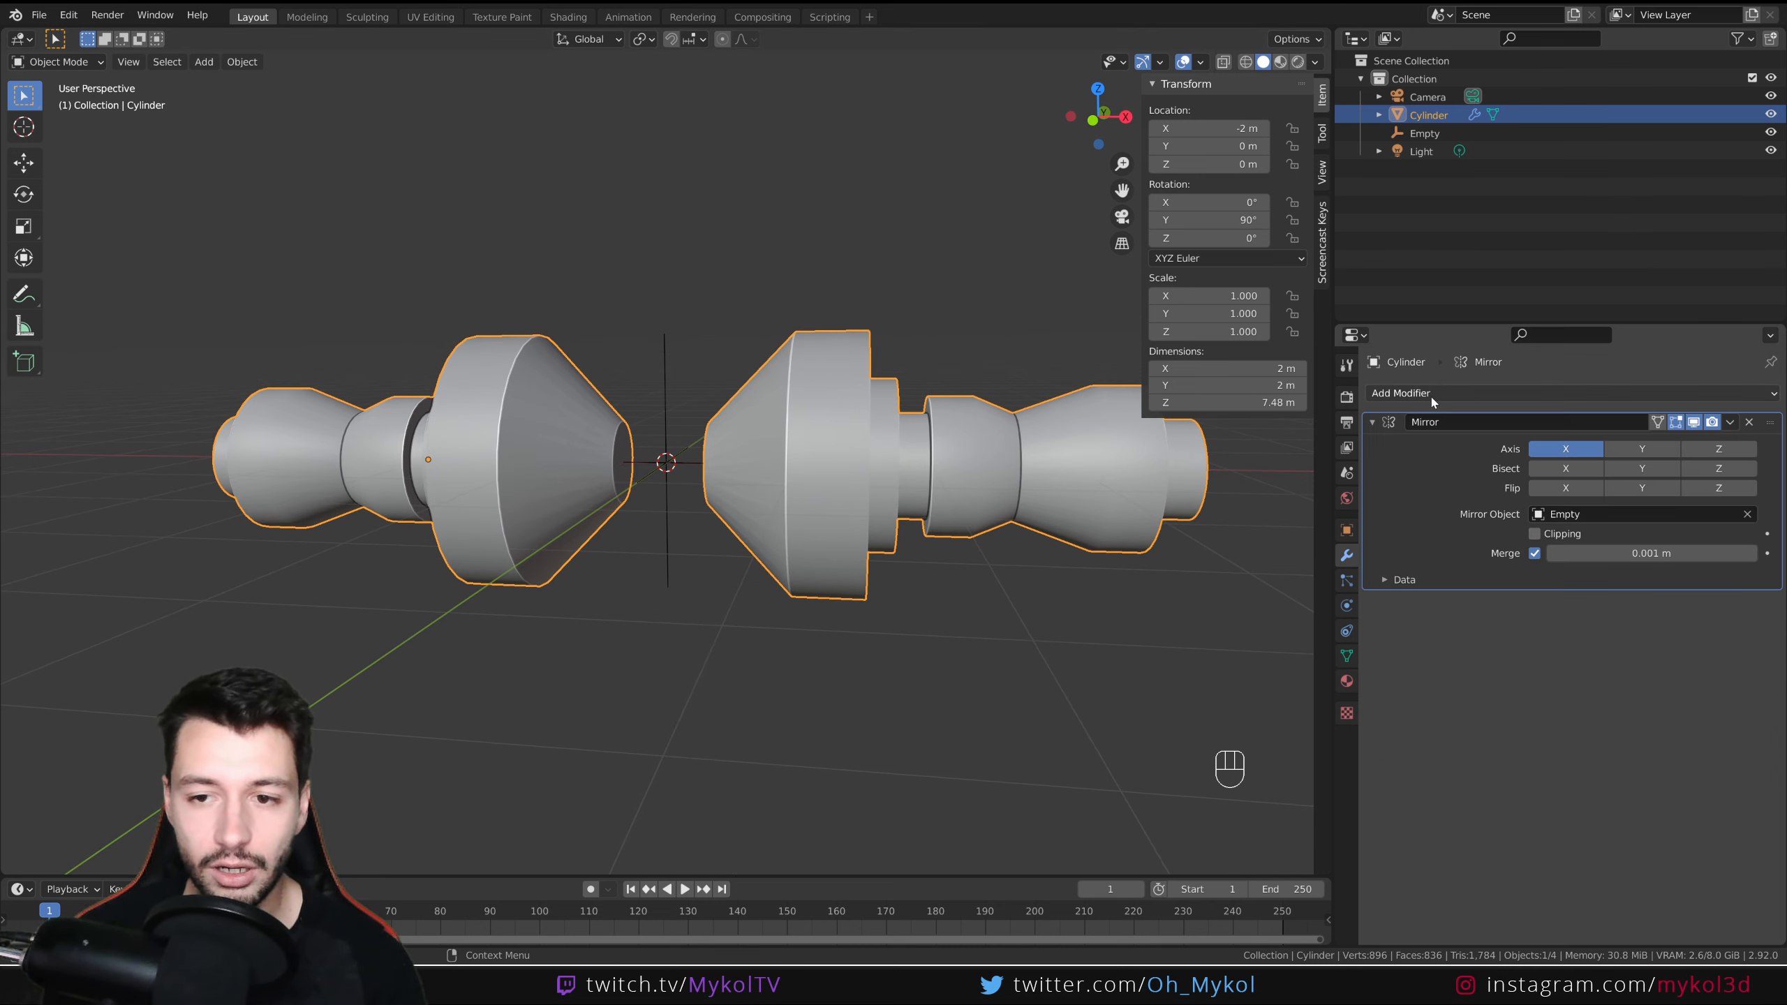
pyautogui.click(1433, 394)
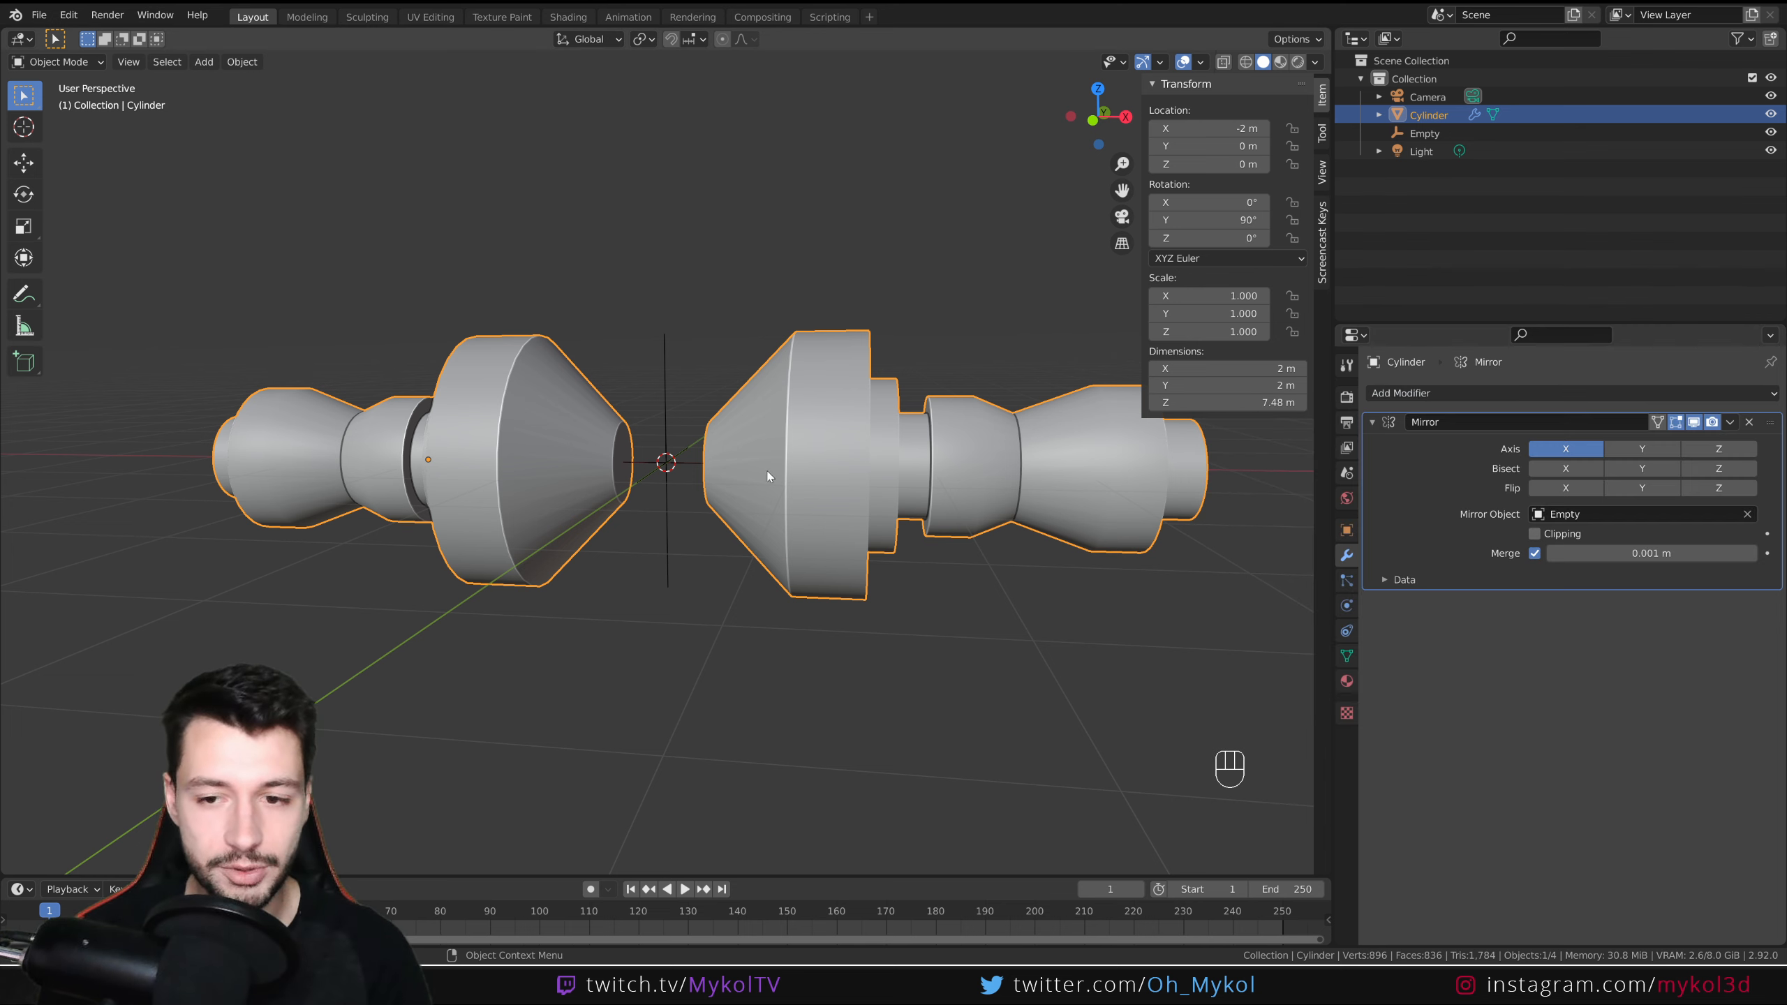
# - Try moving the cylinder freely and the empty along X, cancel both moves, and reselect the cylinder
pyautogui.moveTo(762, 586)
pyautogui.mouseDown(button='middle')
pyautogui.moveTo(795, 570)
pyautogui.moveTo(774, 606)
pyautogui.mouseUp(button='middle')
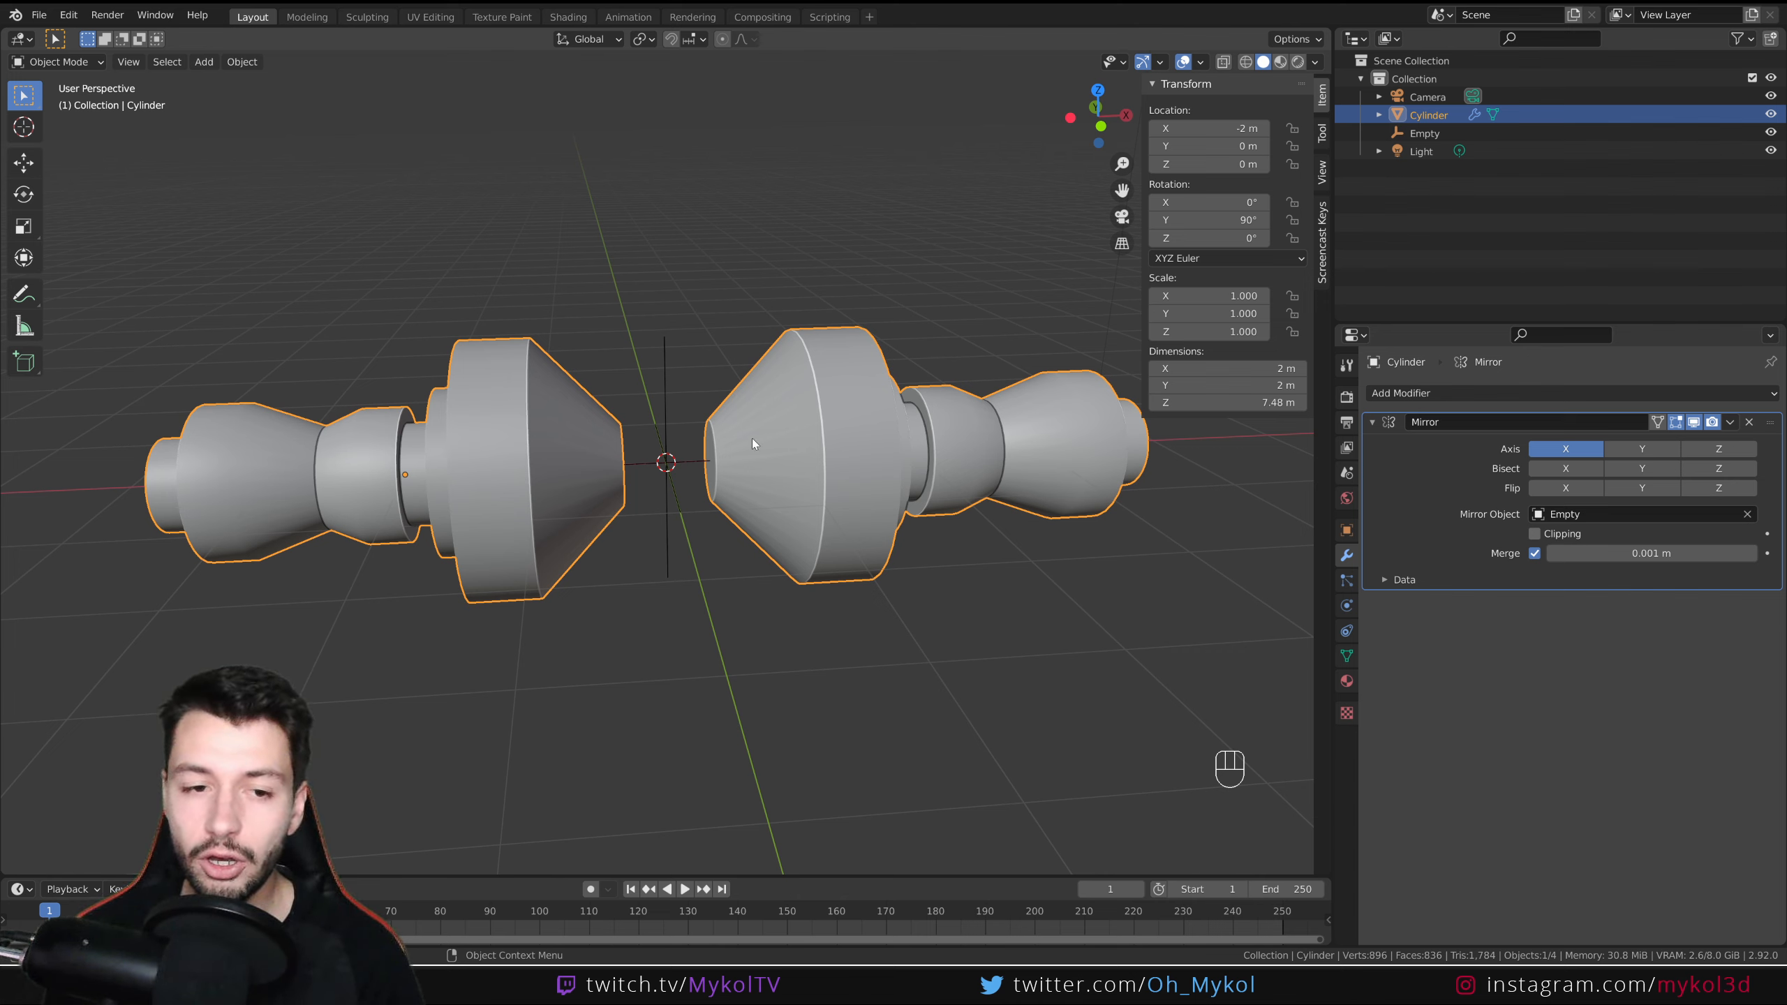
pyautogui.press('g')
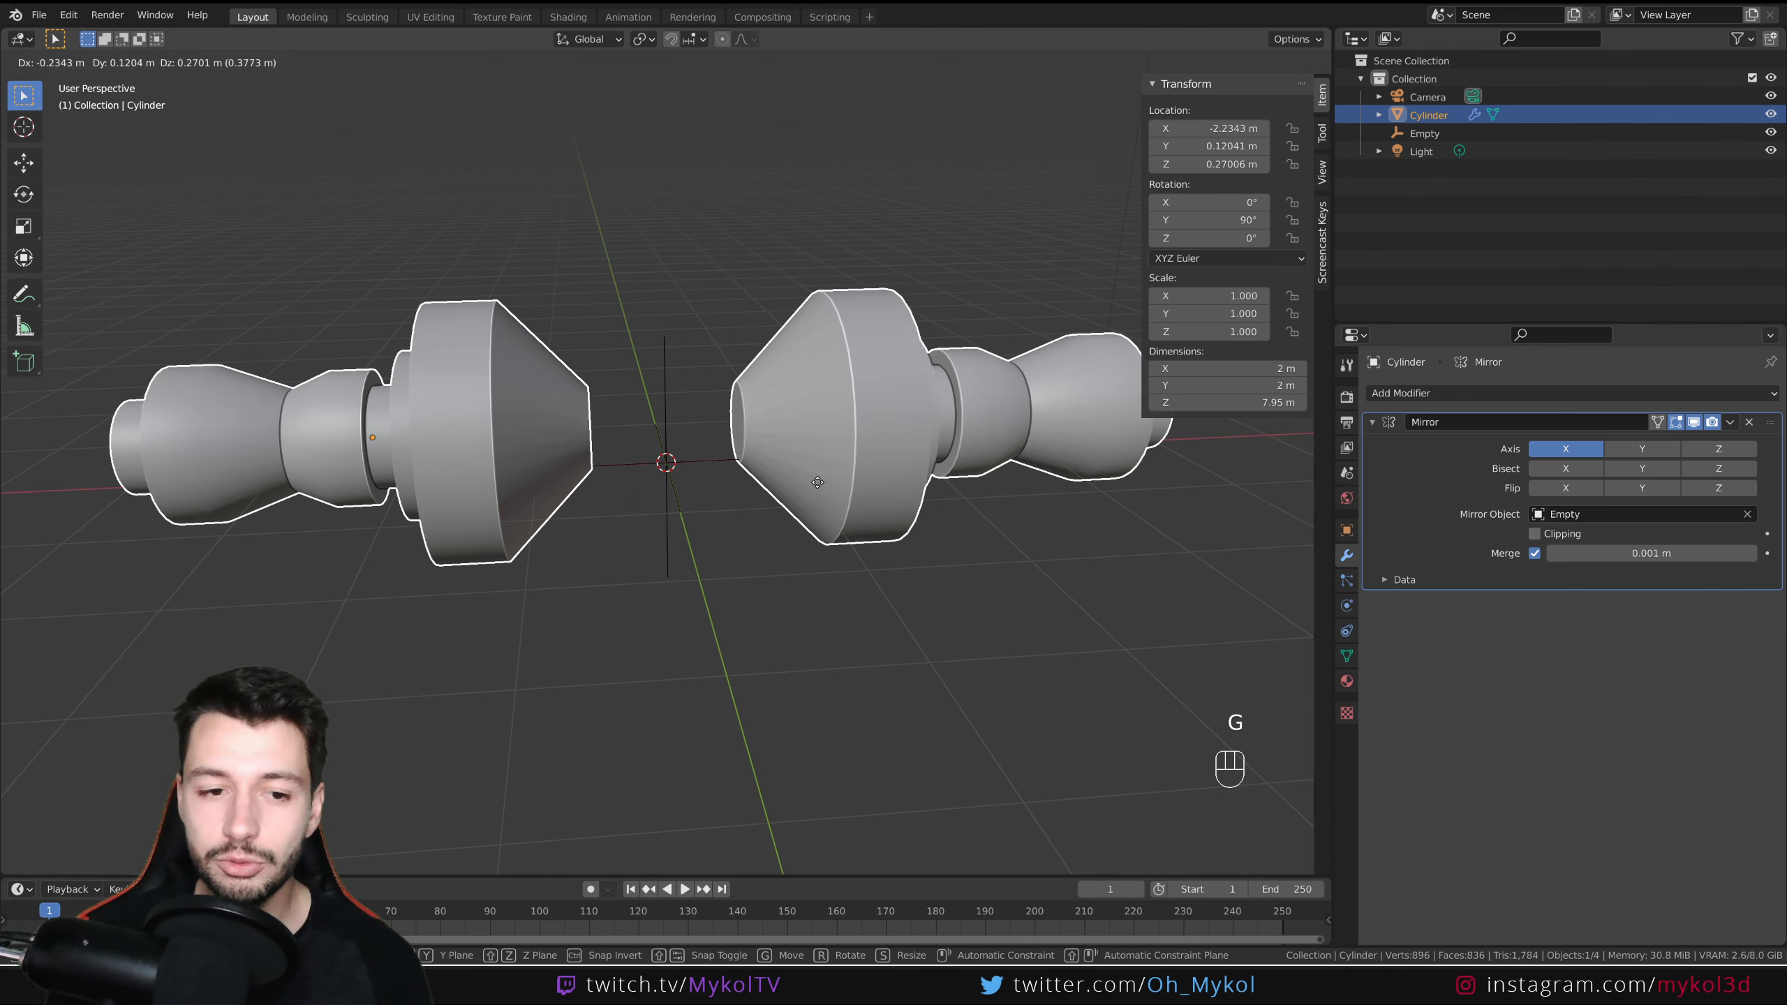
pyautogui.rightClick(818, 483)
pyautogui.click(701, 463)
pyautogui.press('g')
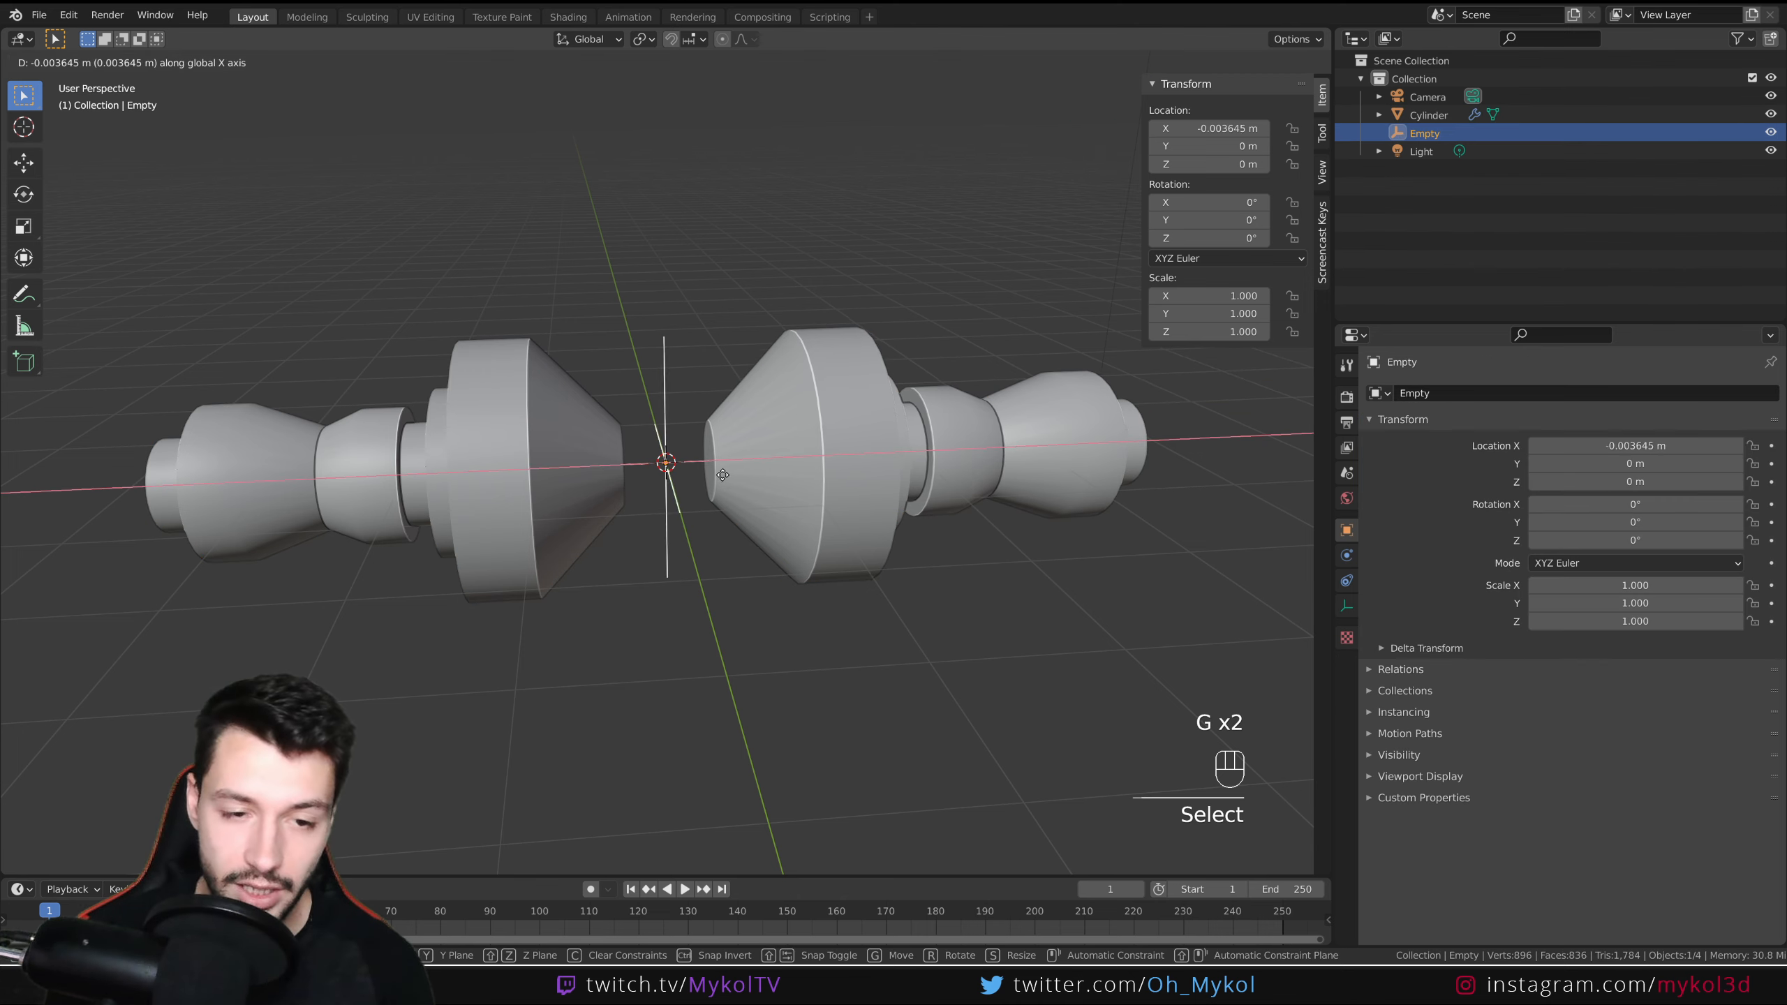
pyautogui.rightClick(765, 494)
pyautogui.click(514, 486)
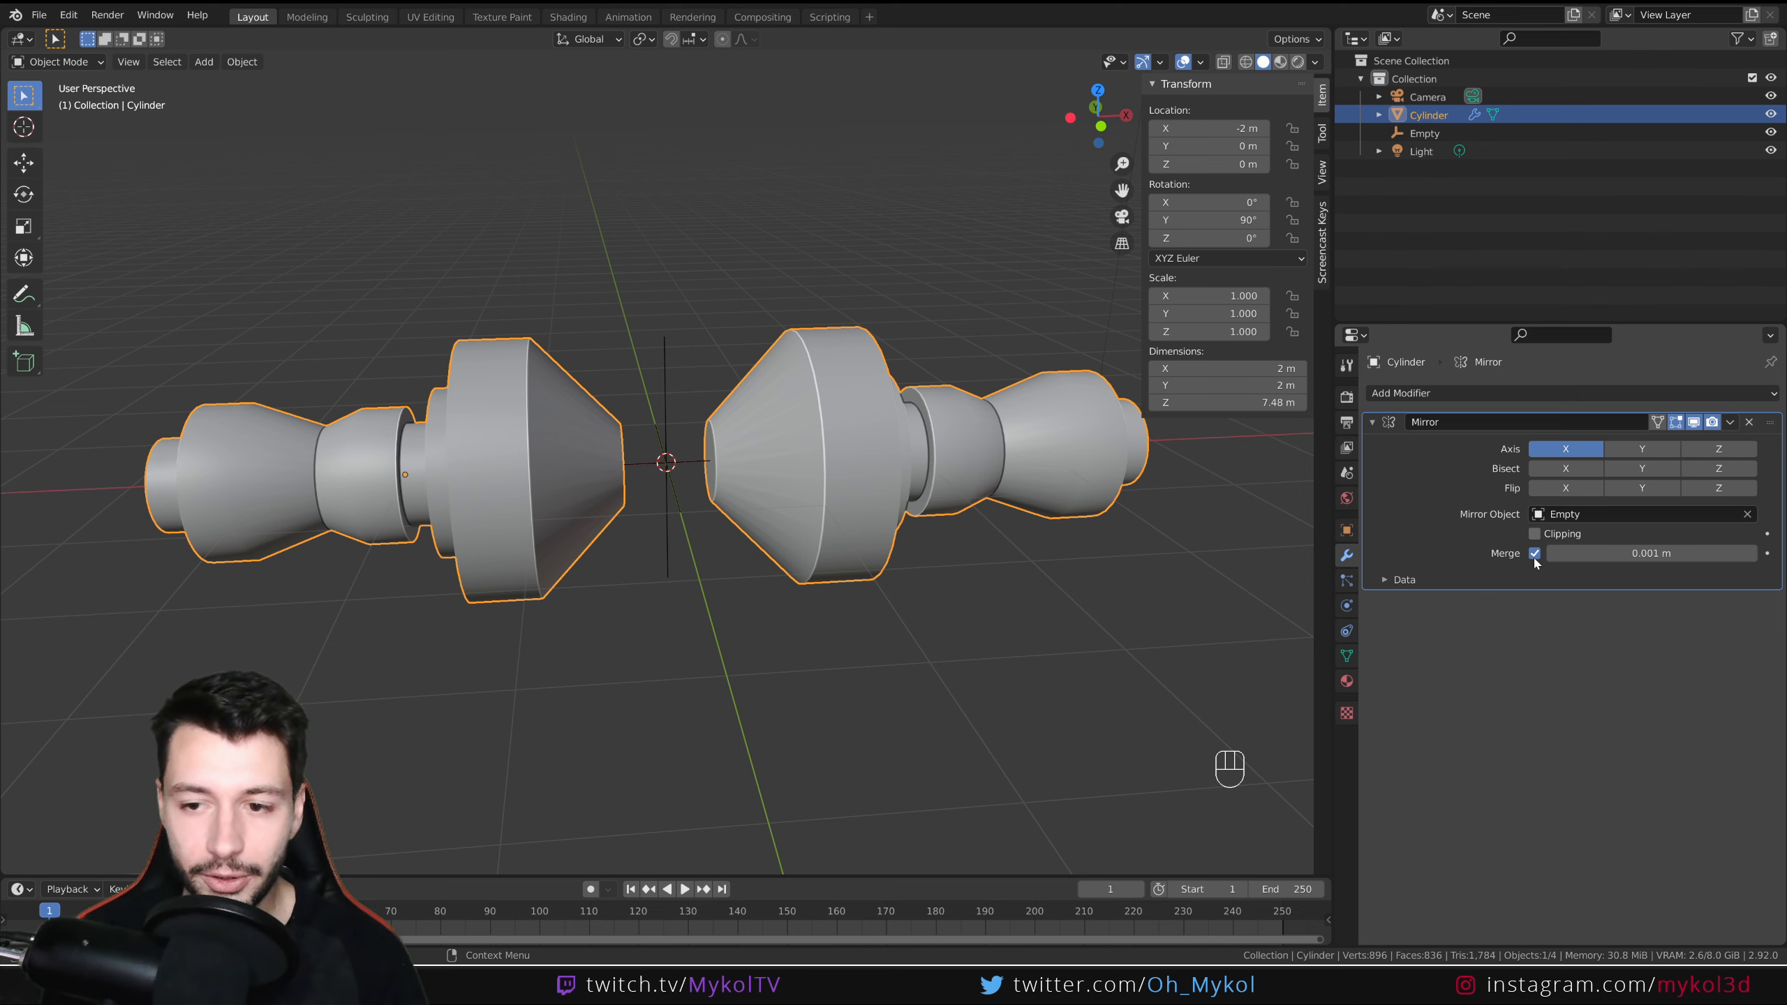
# - In Edit Mode, try moving the cylinder's inner end face about 0.3 m along X to the empty, then return to Object Mode
pyautogui.moveTo(774, 524); pyautogui.dragTo(669, 533, button='middle')
pyautogui.press('Tab')
pyautogui.press('g')
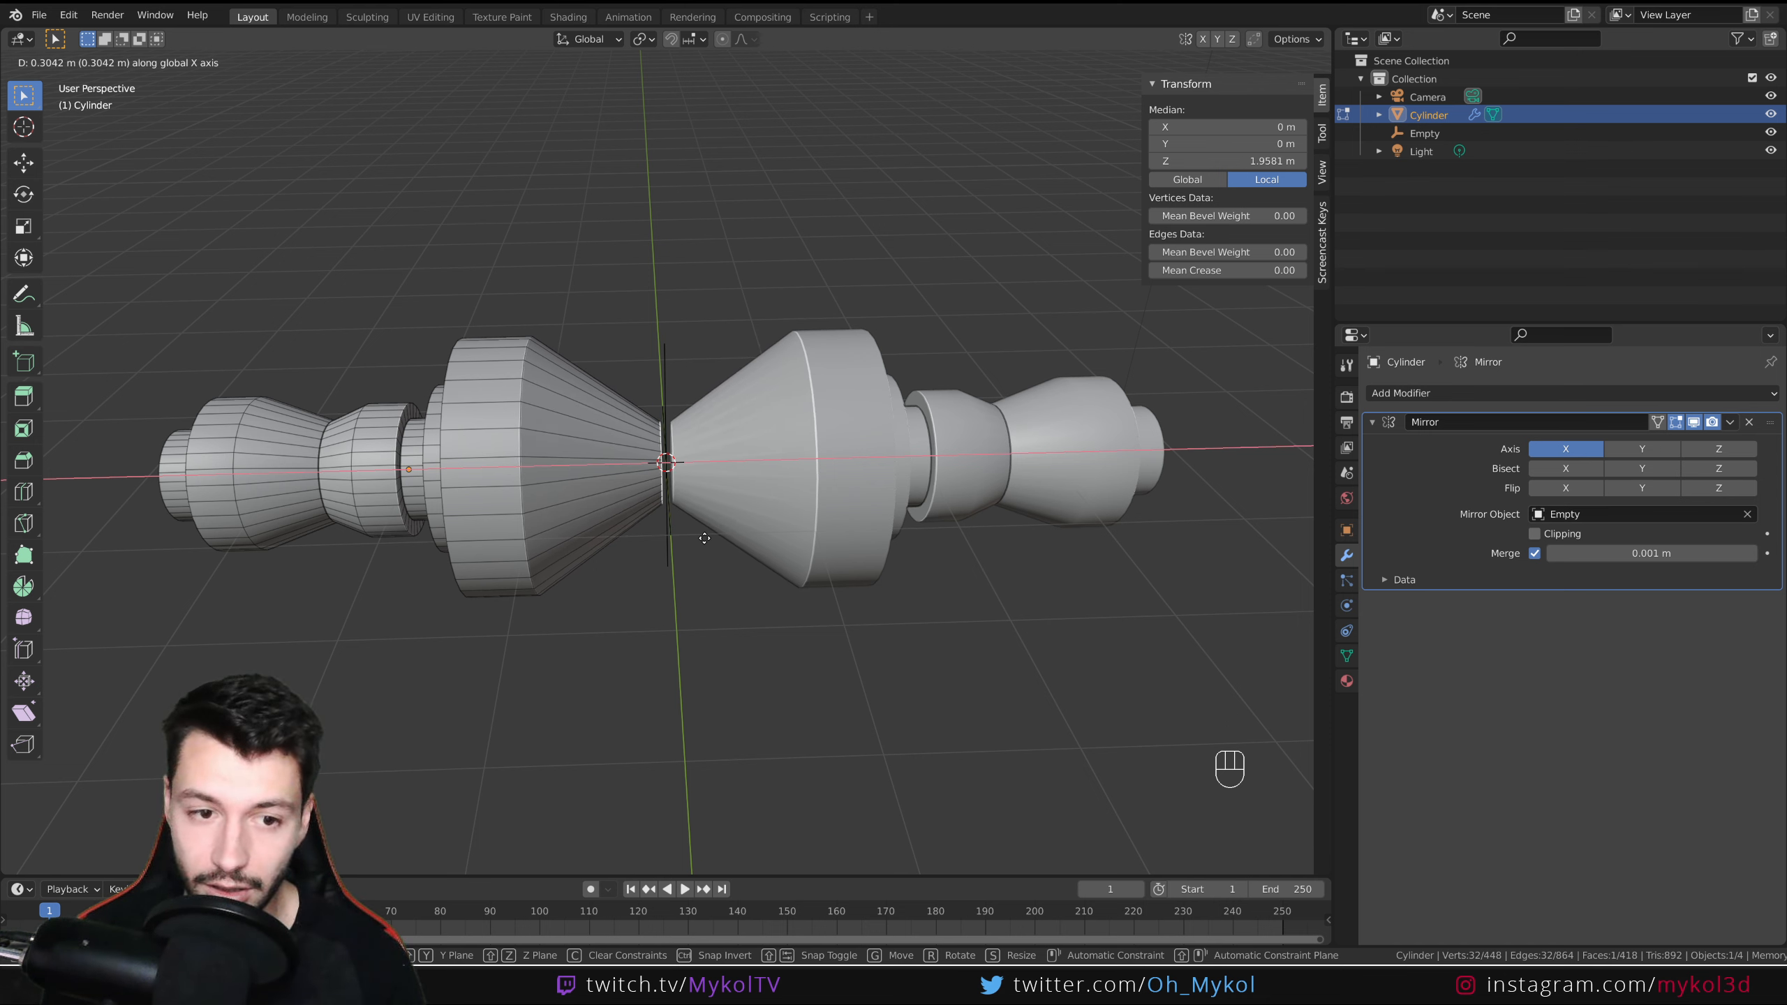
pyautogui.rightClick(704, 538)
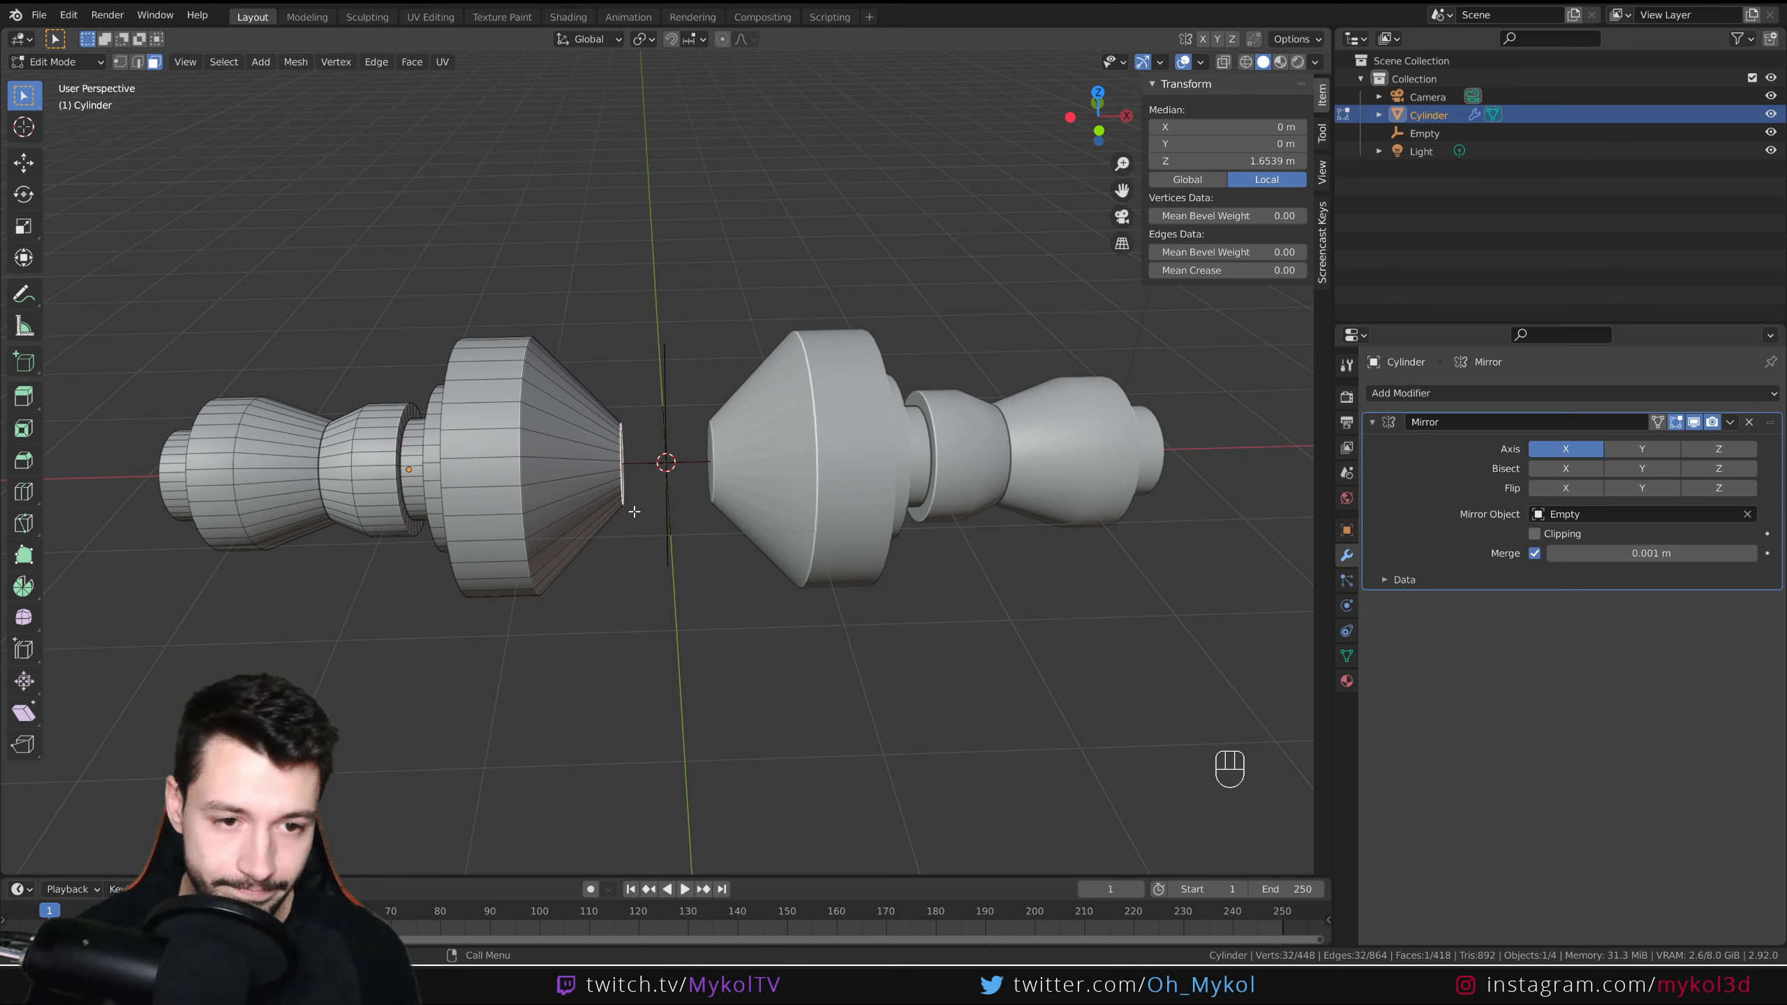
pyautogui.press('Tab')
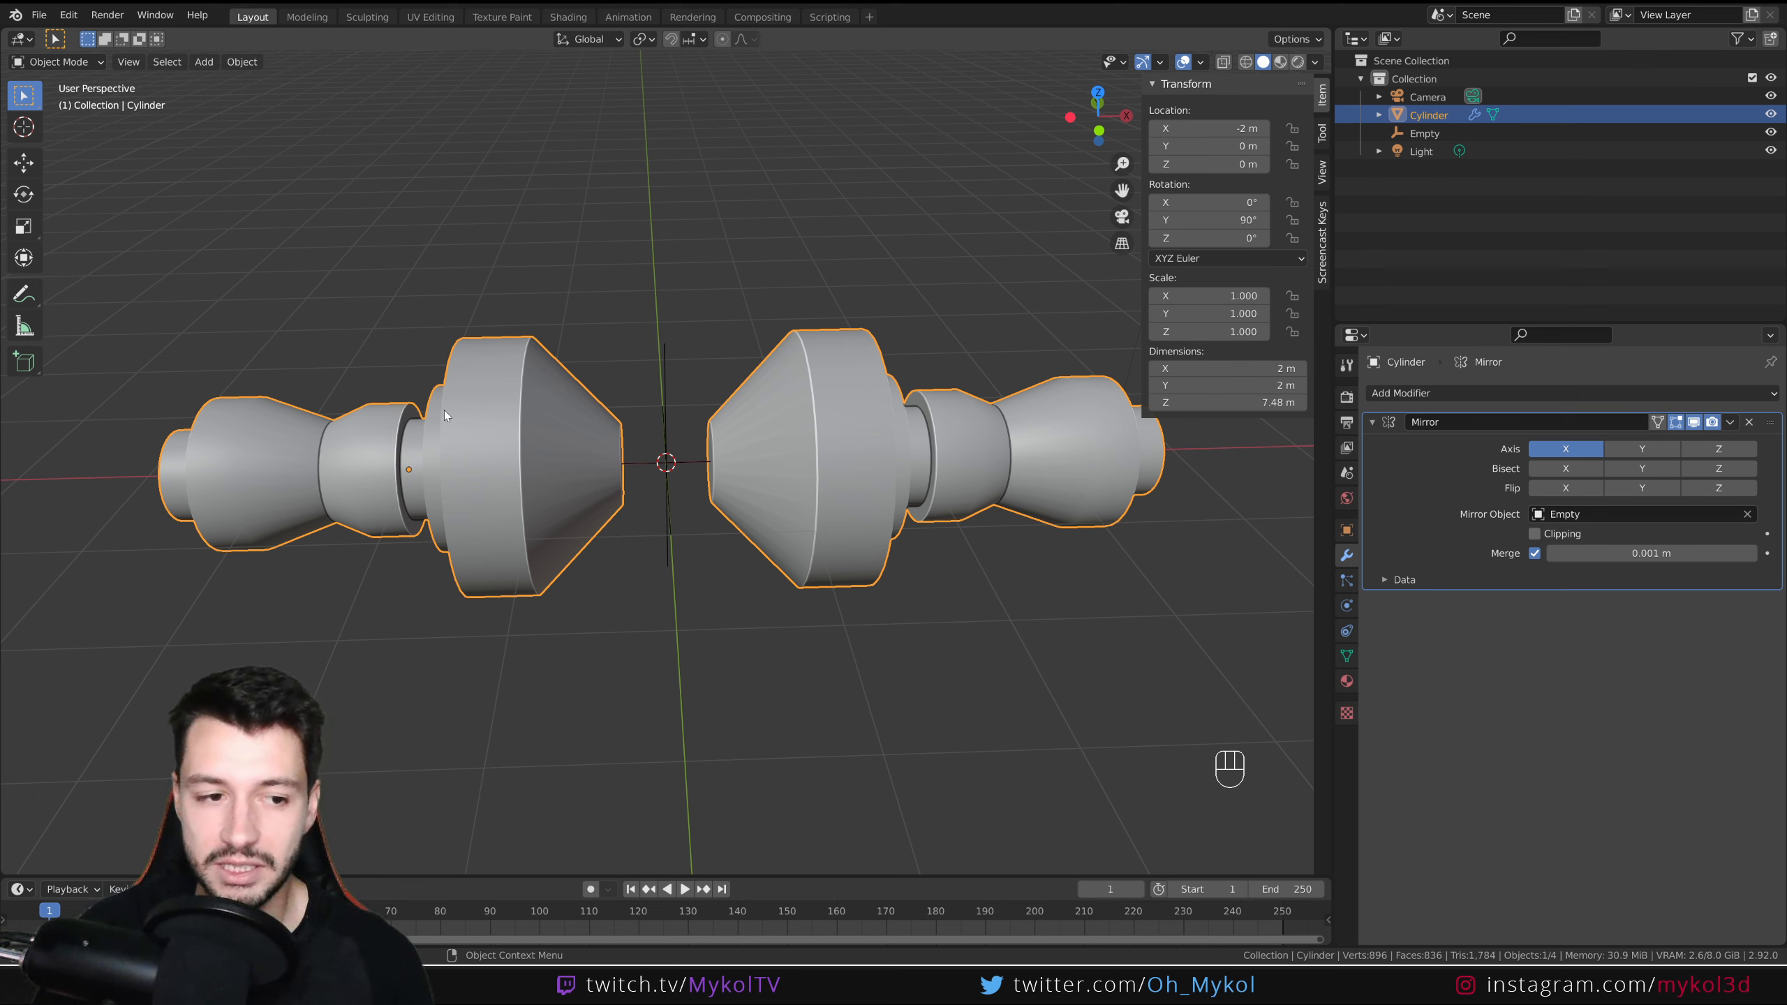
# - Try sliding the whole cylinder along X in Object Mode, away from the empty and across it, cancelling each move
pyautogui.press('g')
pyautogui.press('x')
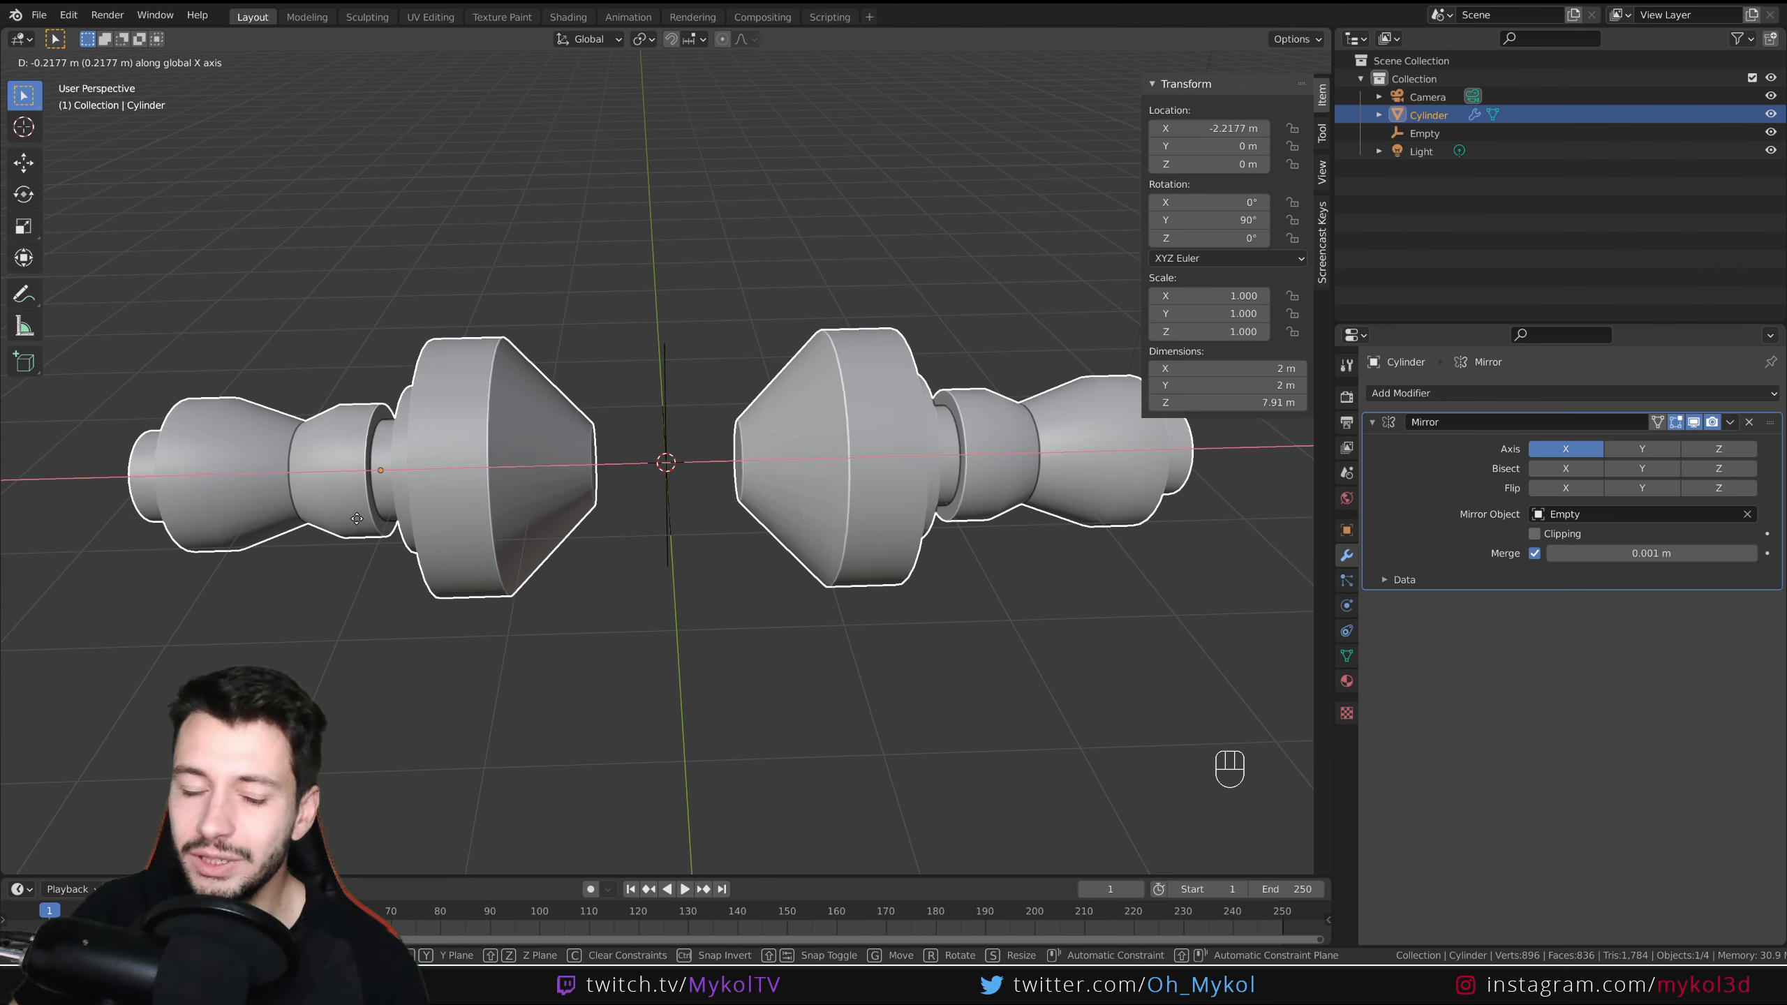
pyautogui.rightClick(267, 491)
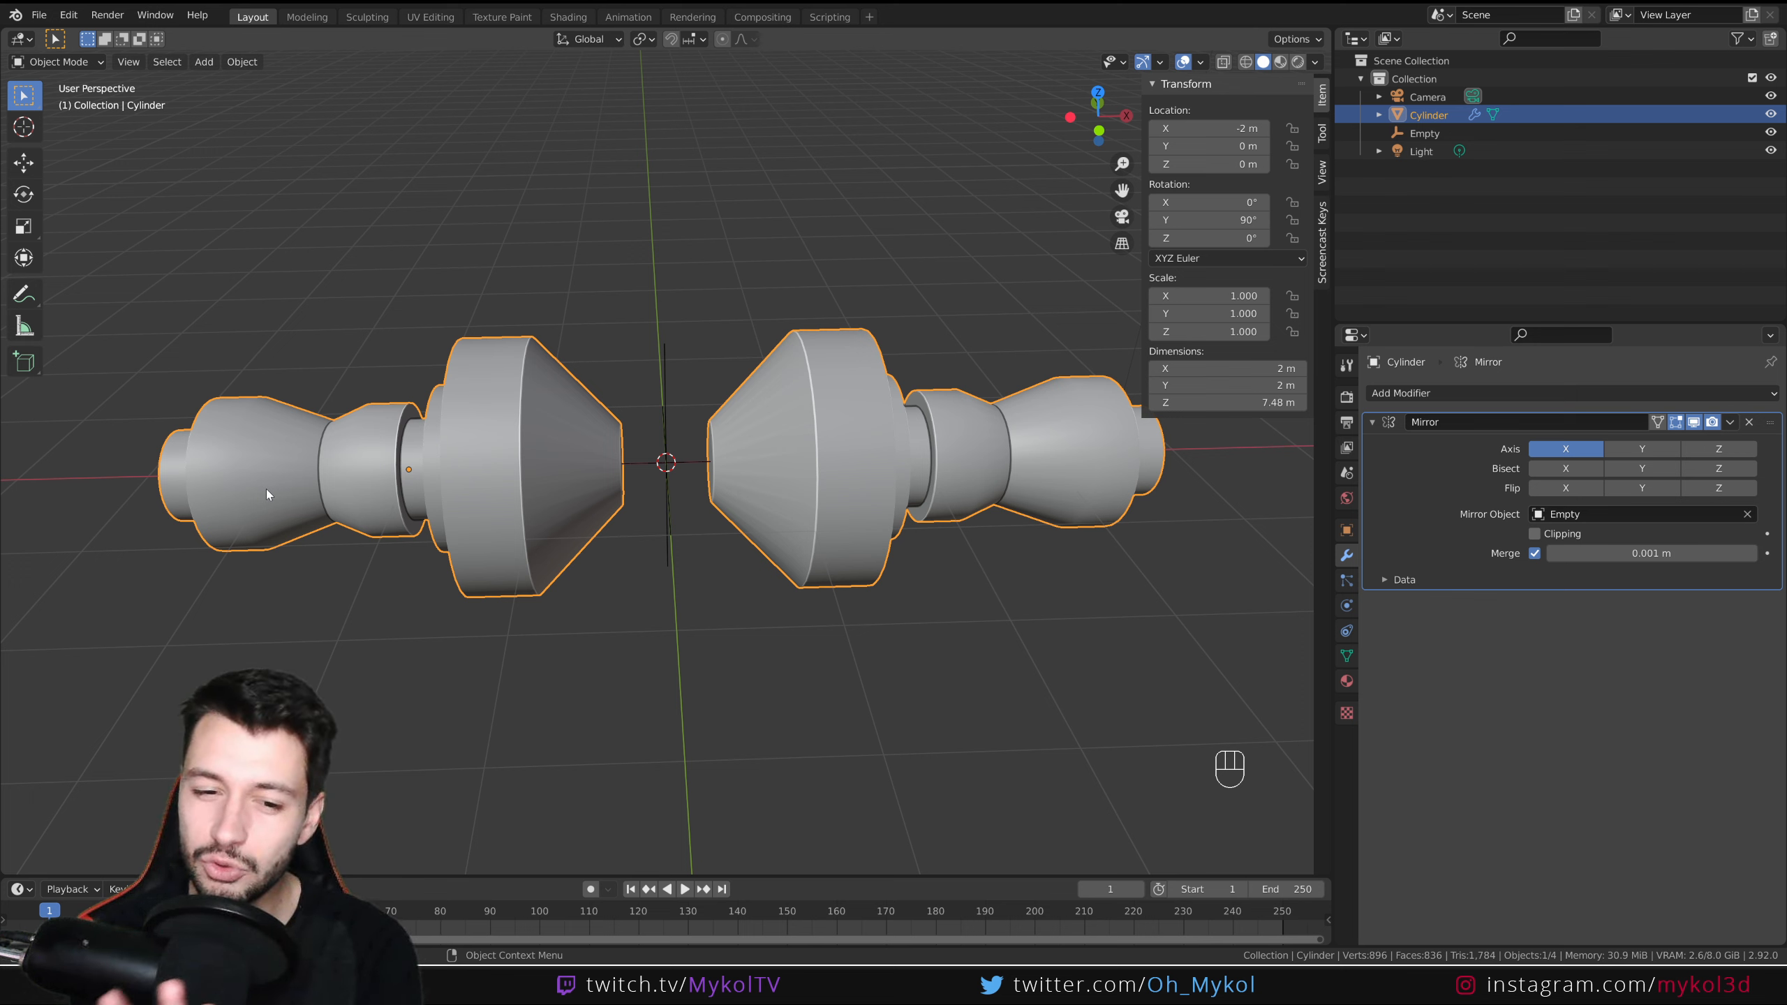
pyautogui.press('g')
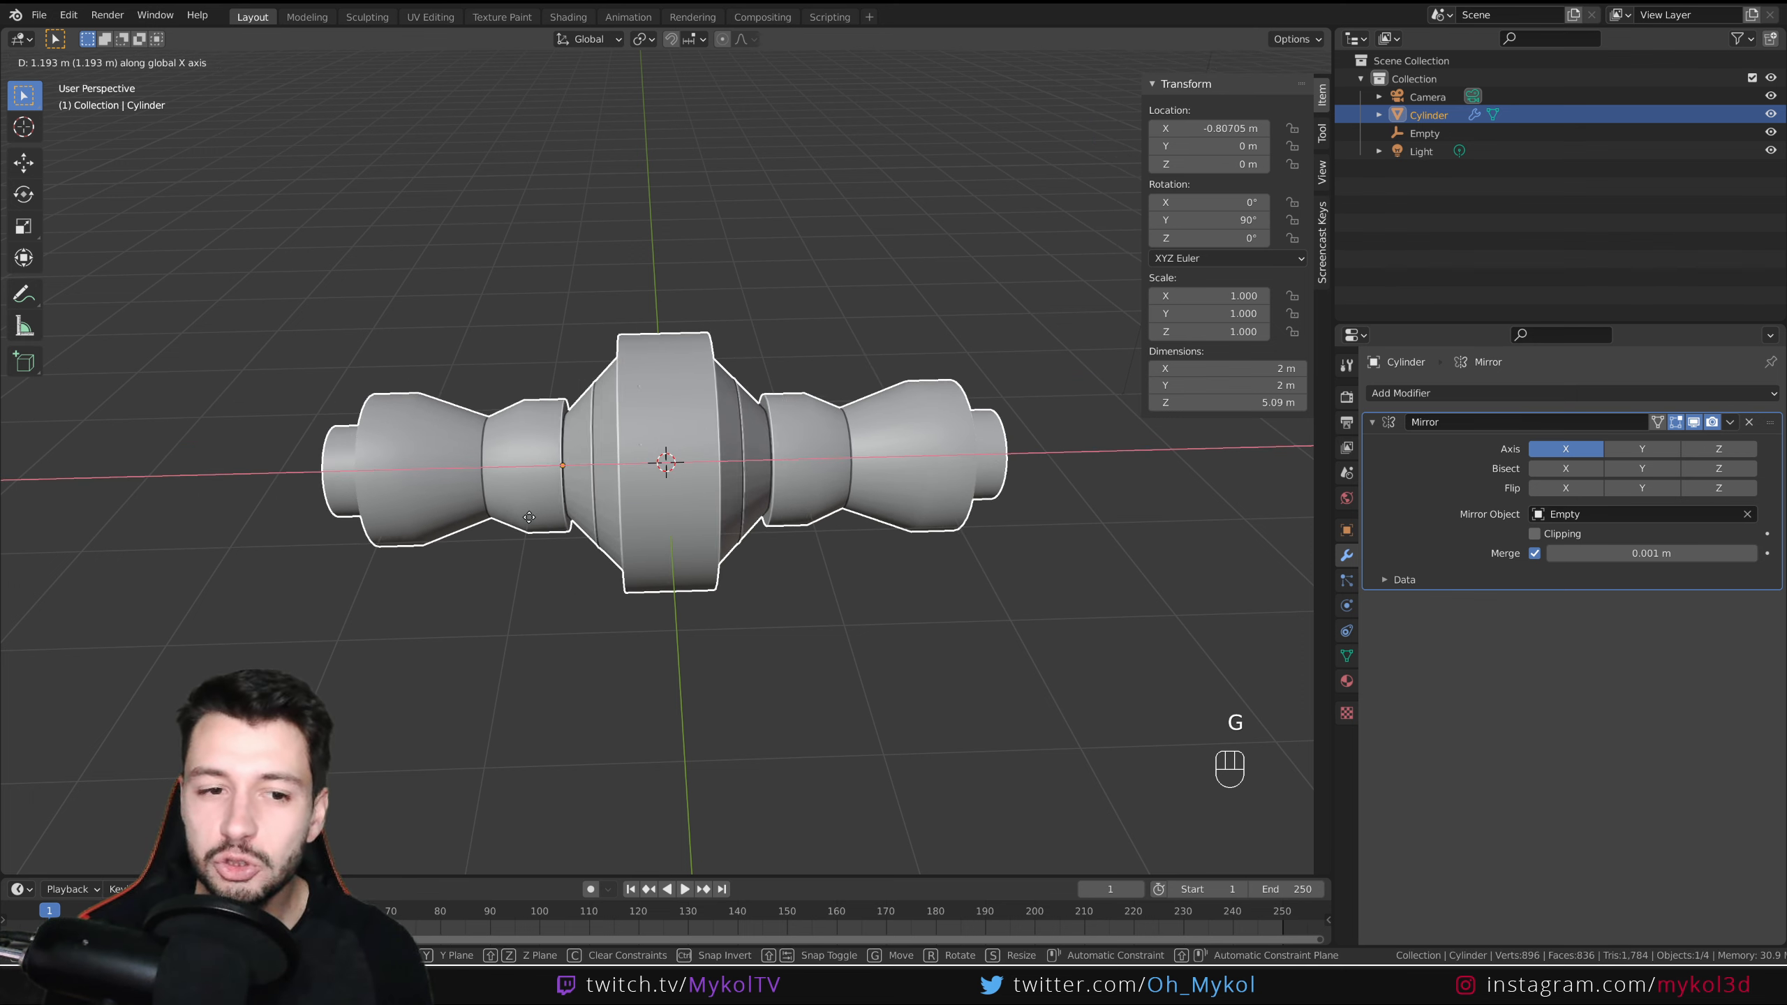
pyautogui.rightClick(600, 520)
# - Select the cylinder's entire mesh in Edit Mode and try moving it along X across the empty
pyautogui.press('Tab')
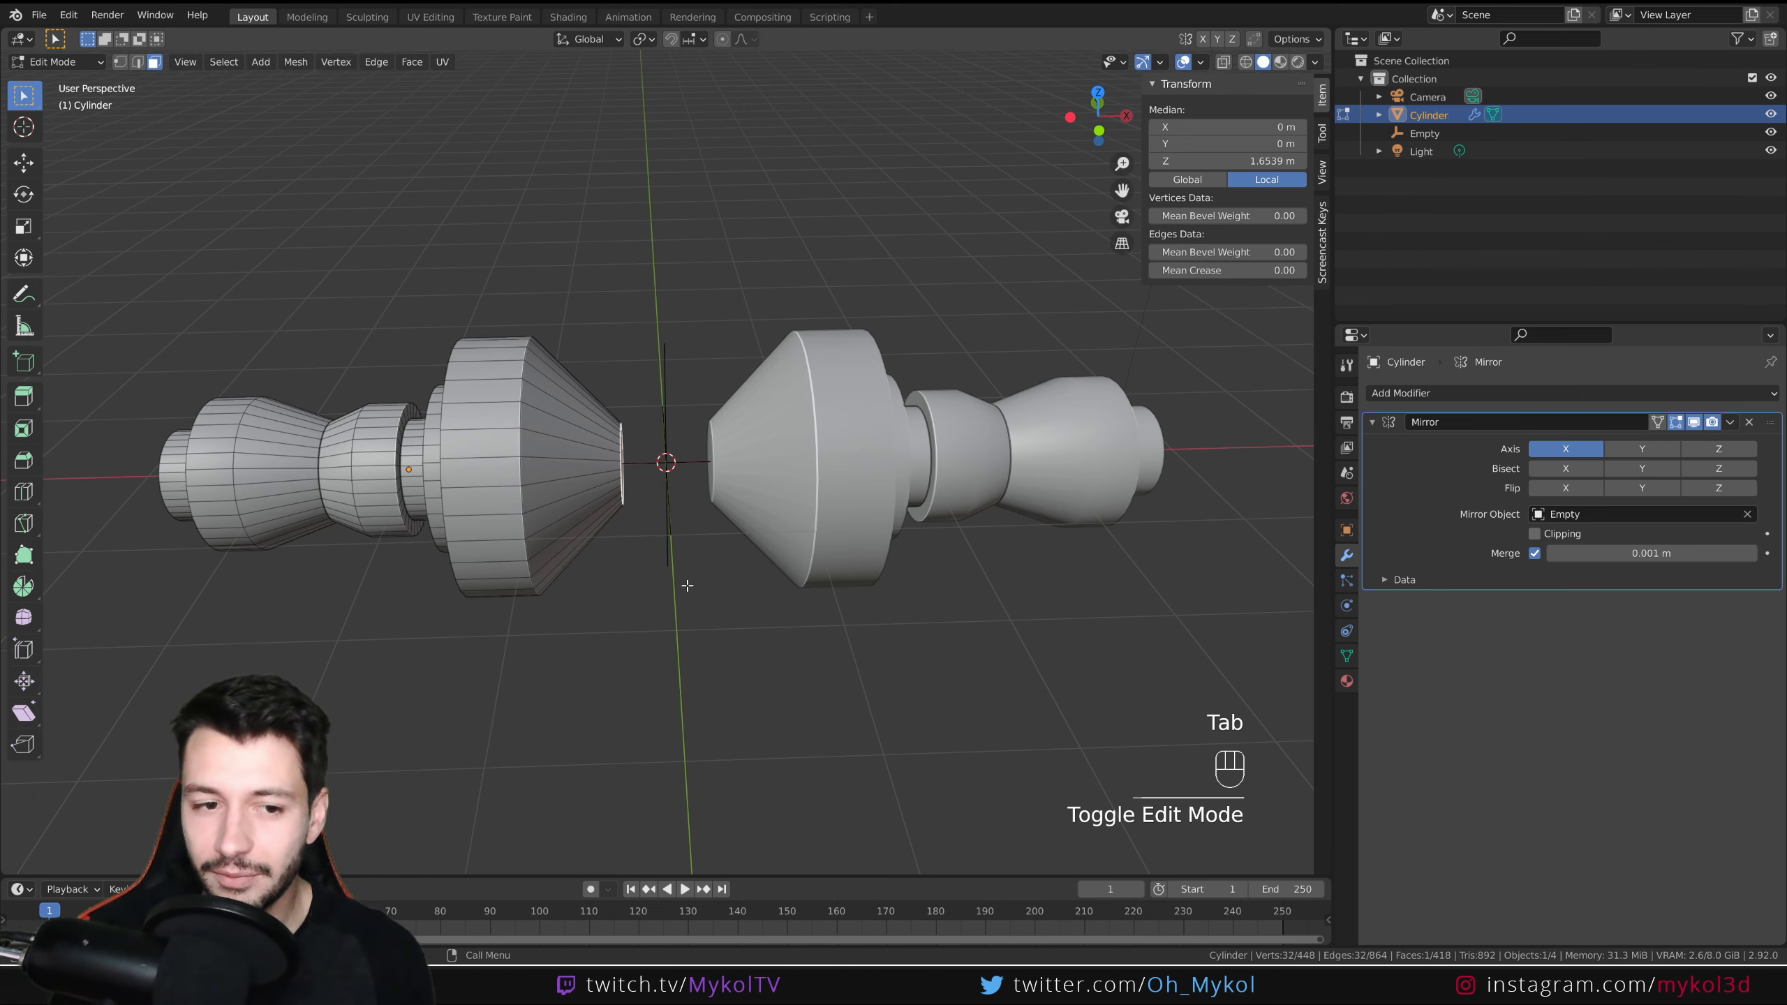
pyautogui.press('a')
pyautogui.moveTo(742, 581); pyautogui.dragTo(608, 553, button='middle')
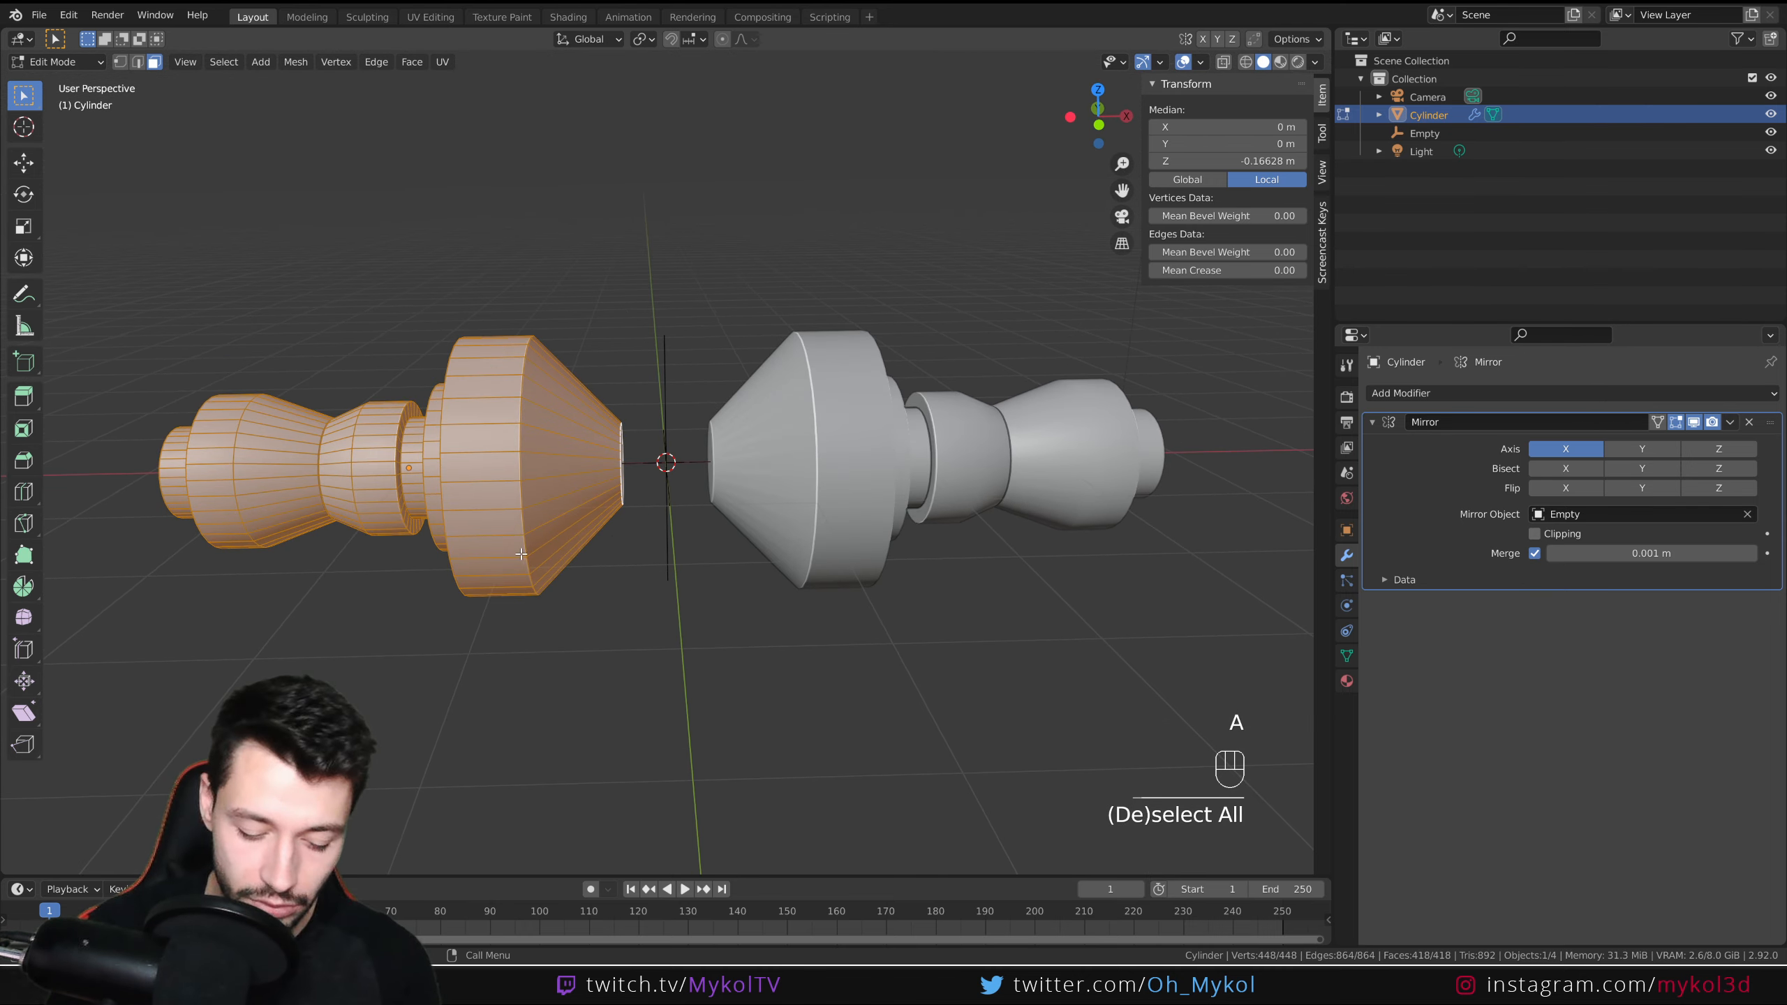
pyautogui.press('g')
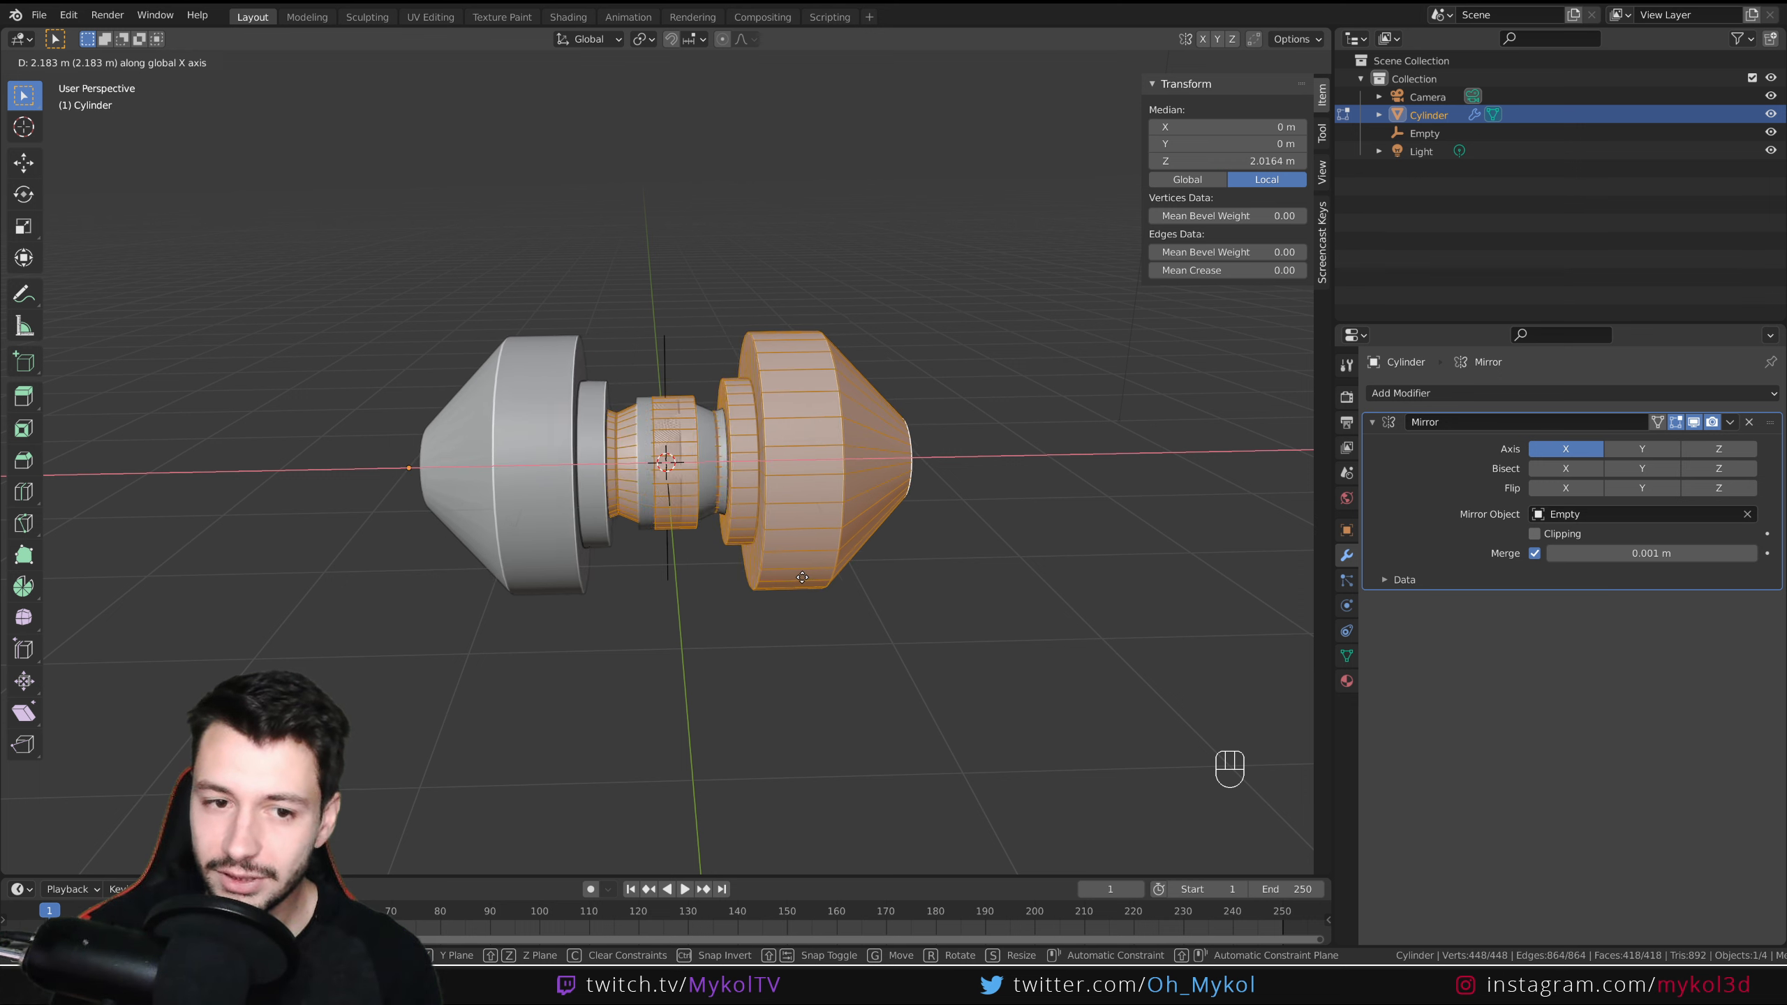
pyautogui.click(900, 573)
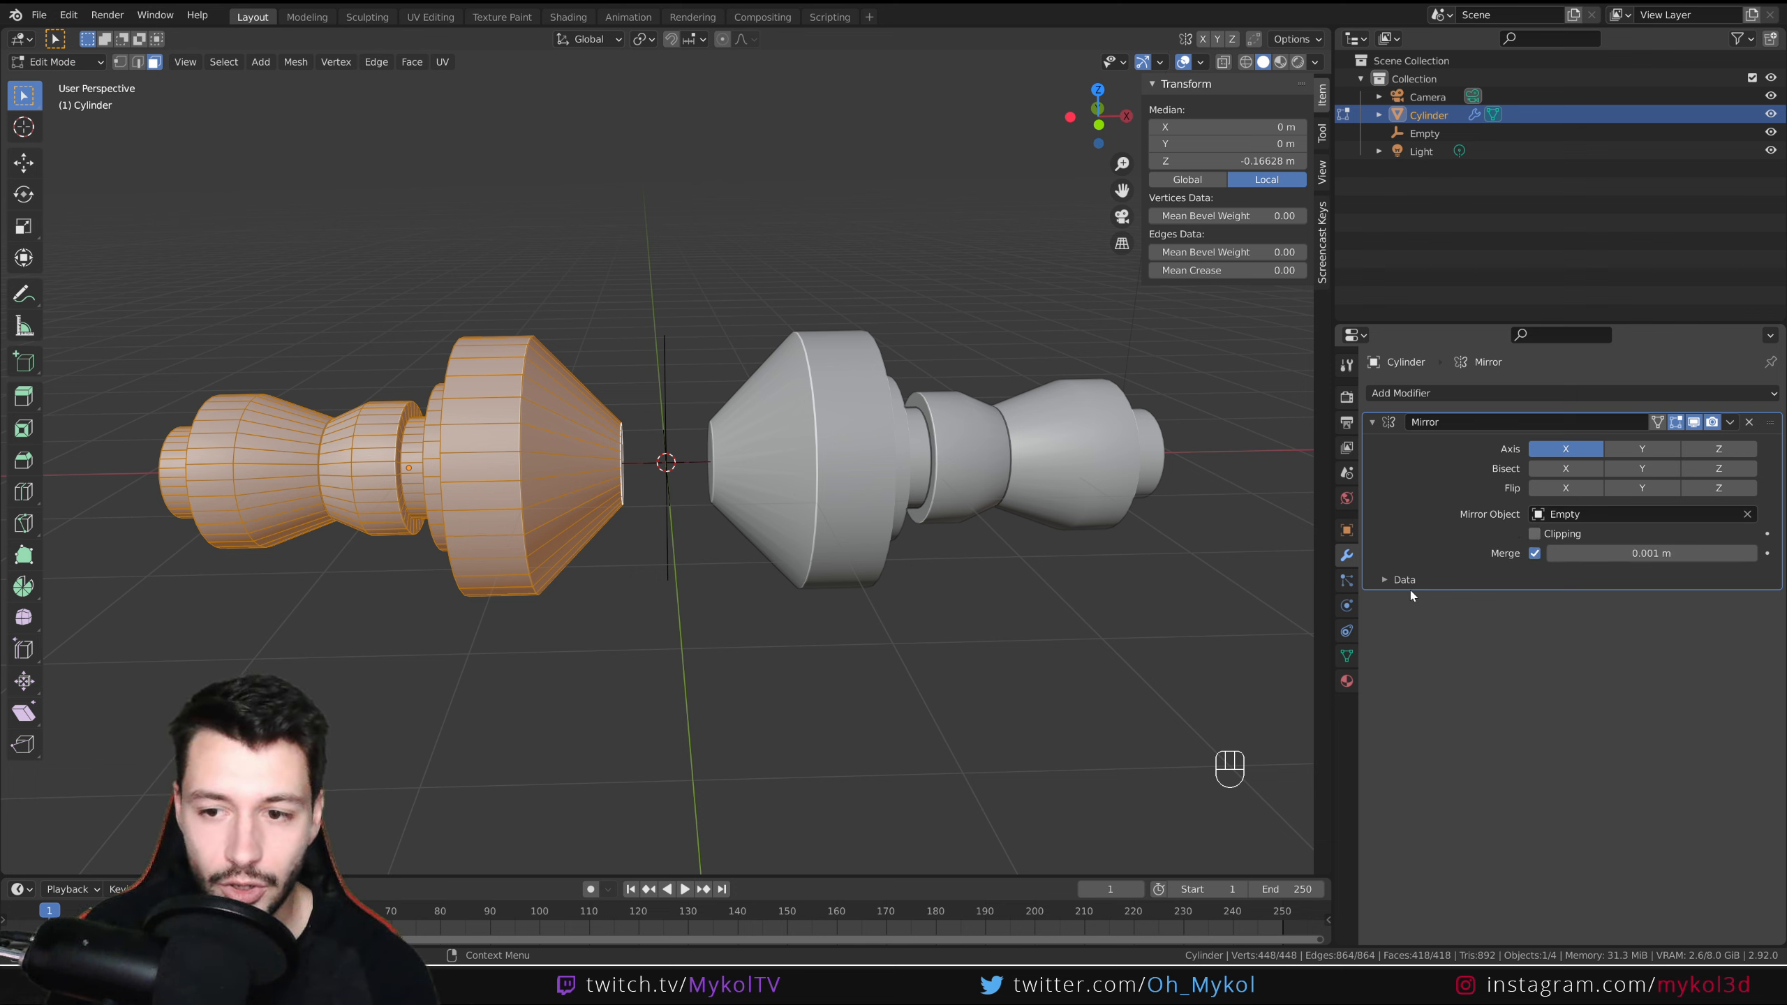
# - Enable clipping on the Mirror modifier, try moving the mesh about 1.9 m along X into the mirror plane, and undo the move
pyautogui.press('g')
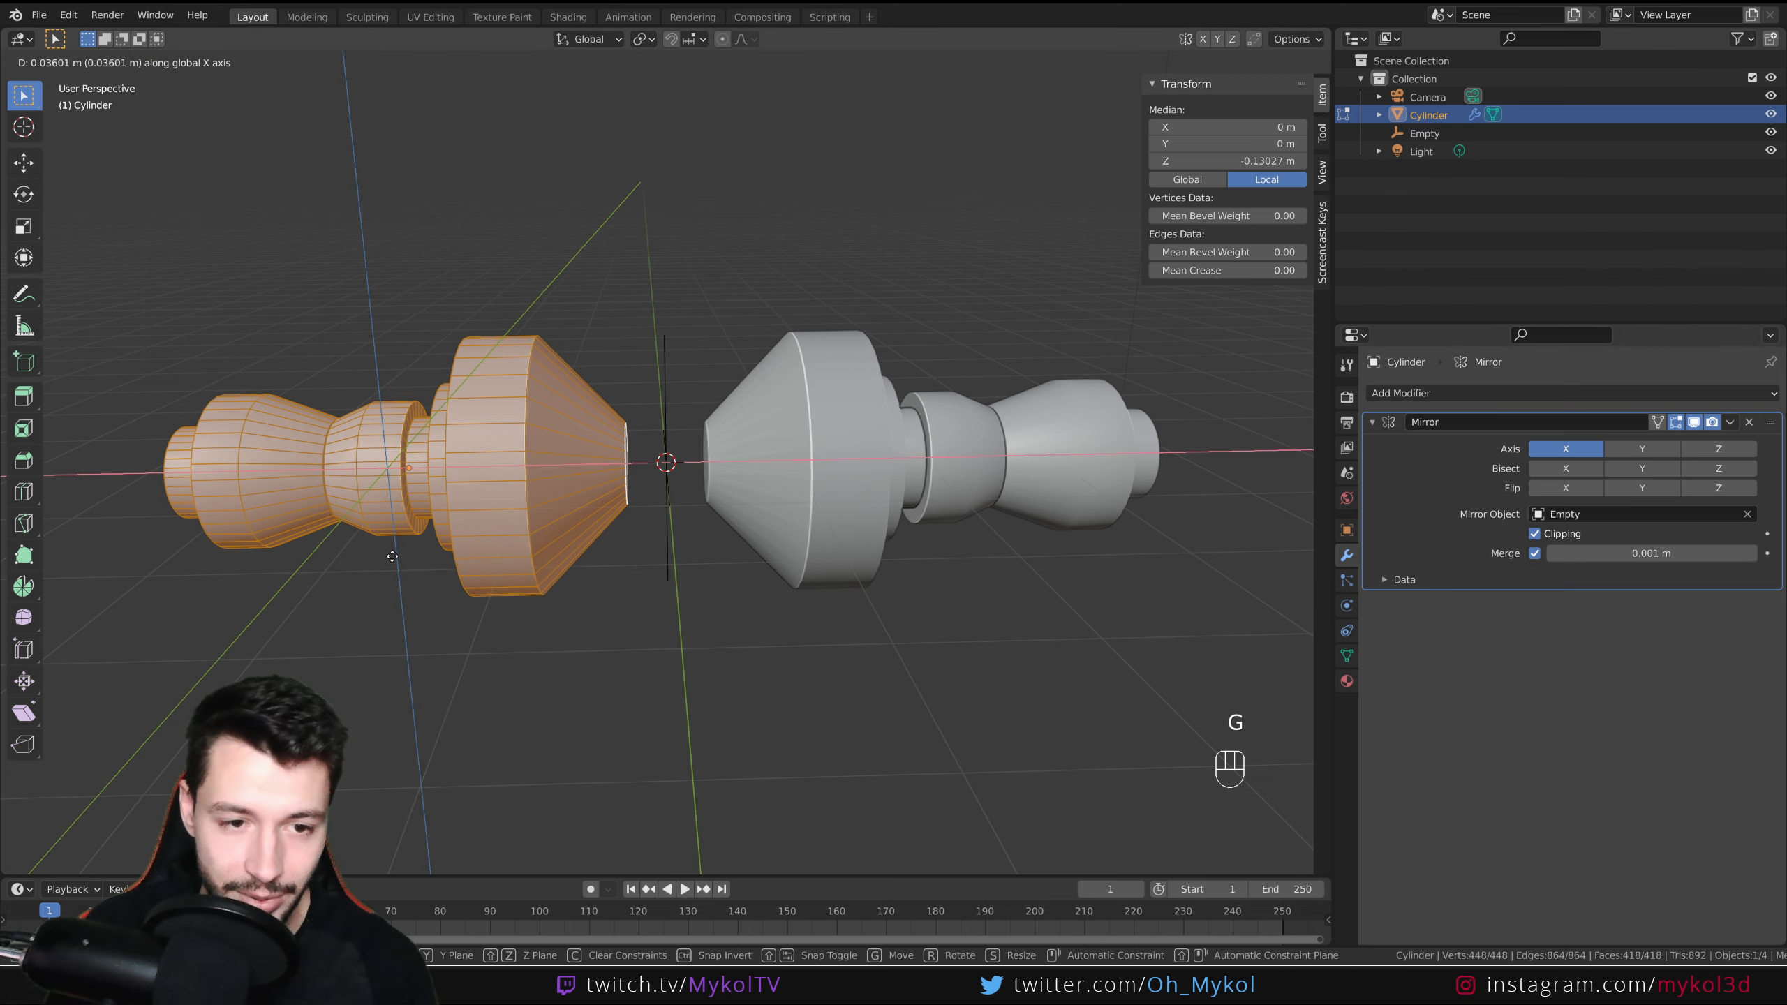
pyautogui.press('x')
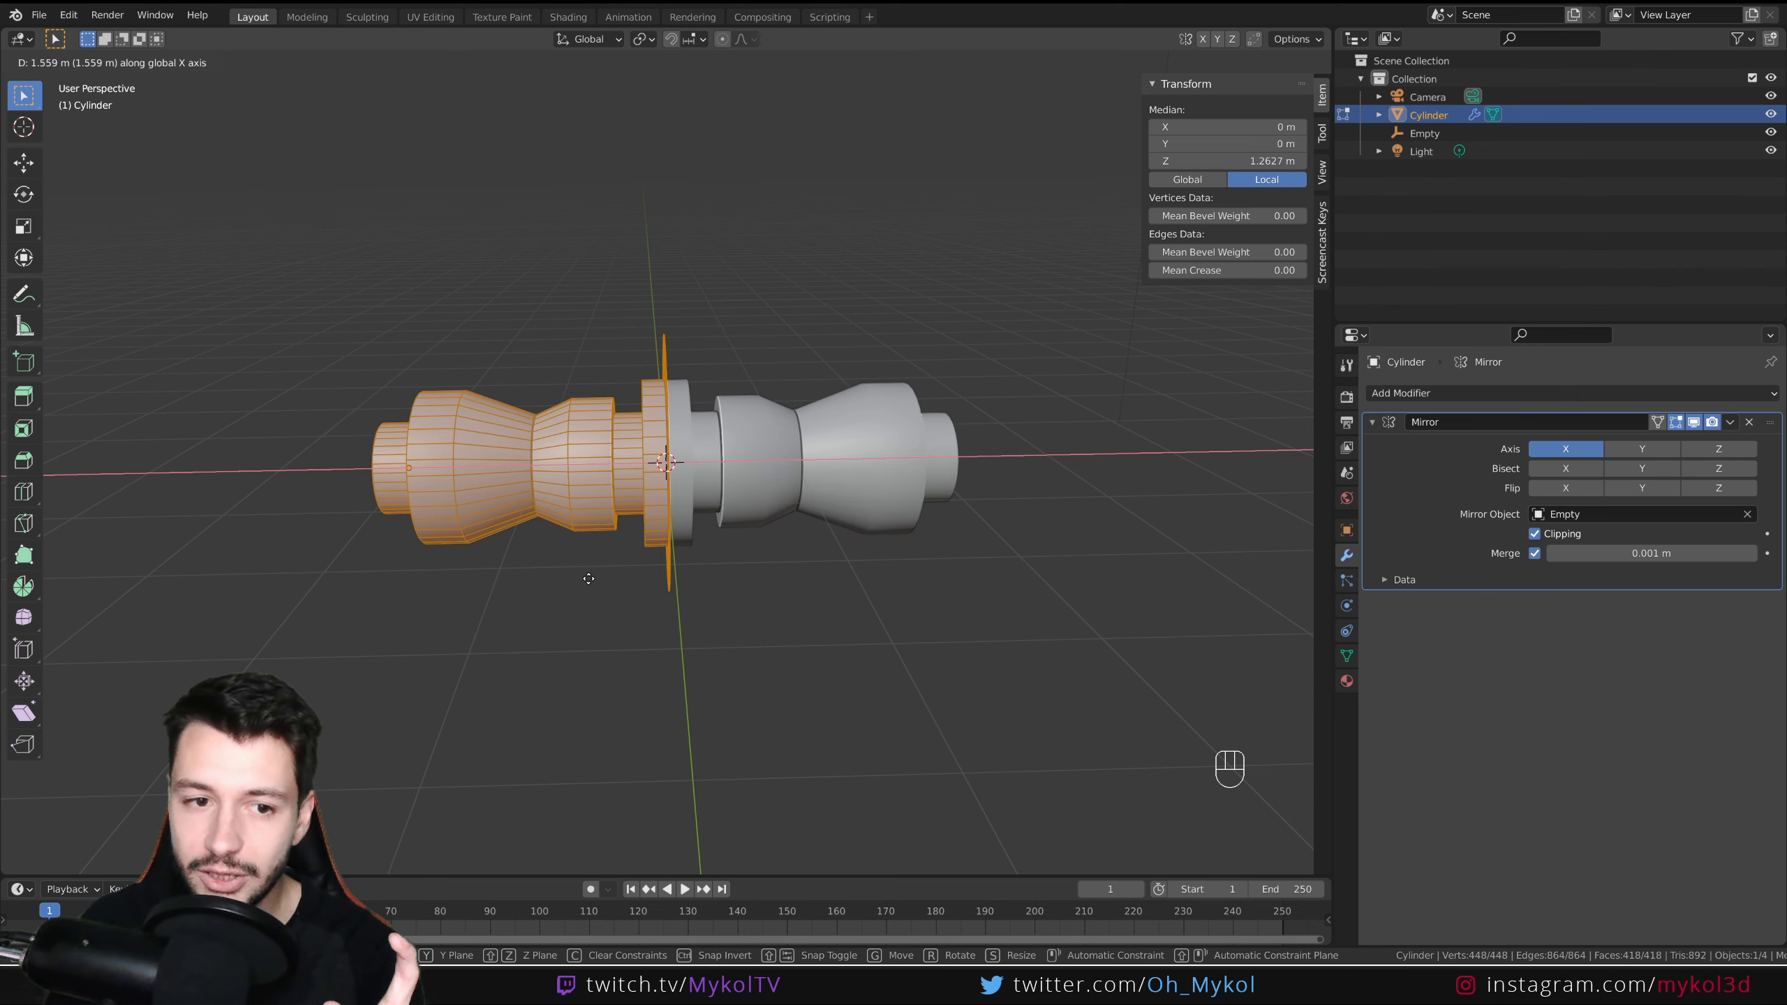
pyautogui.click(709, 564)
pyautogui.moveTo(706, 563); pyautogui.dragTo(798, 503, button='middle')
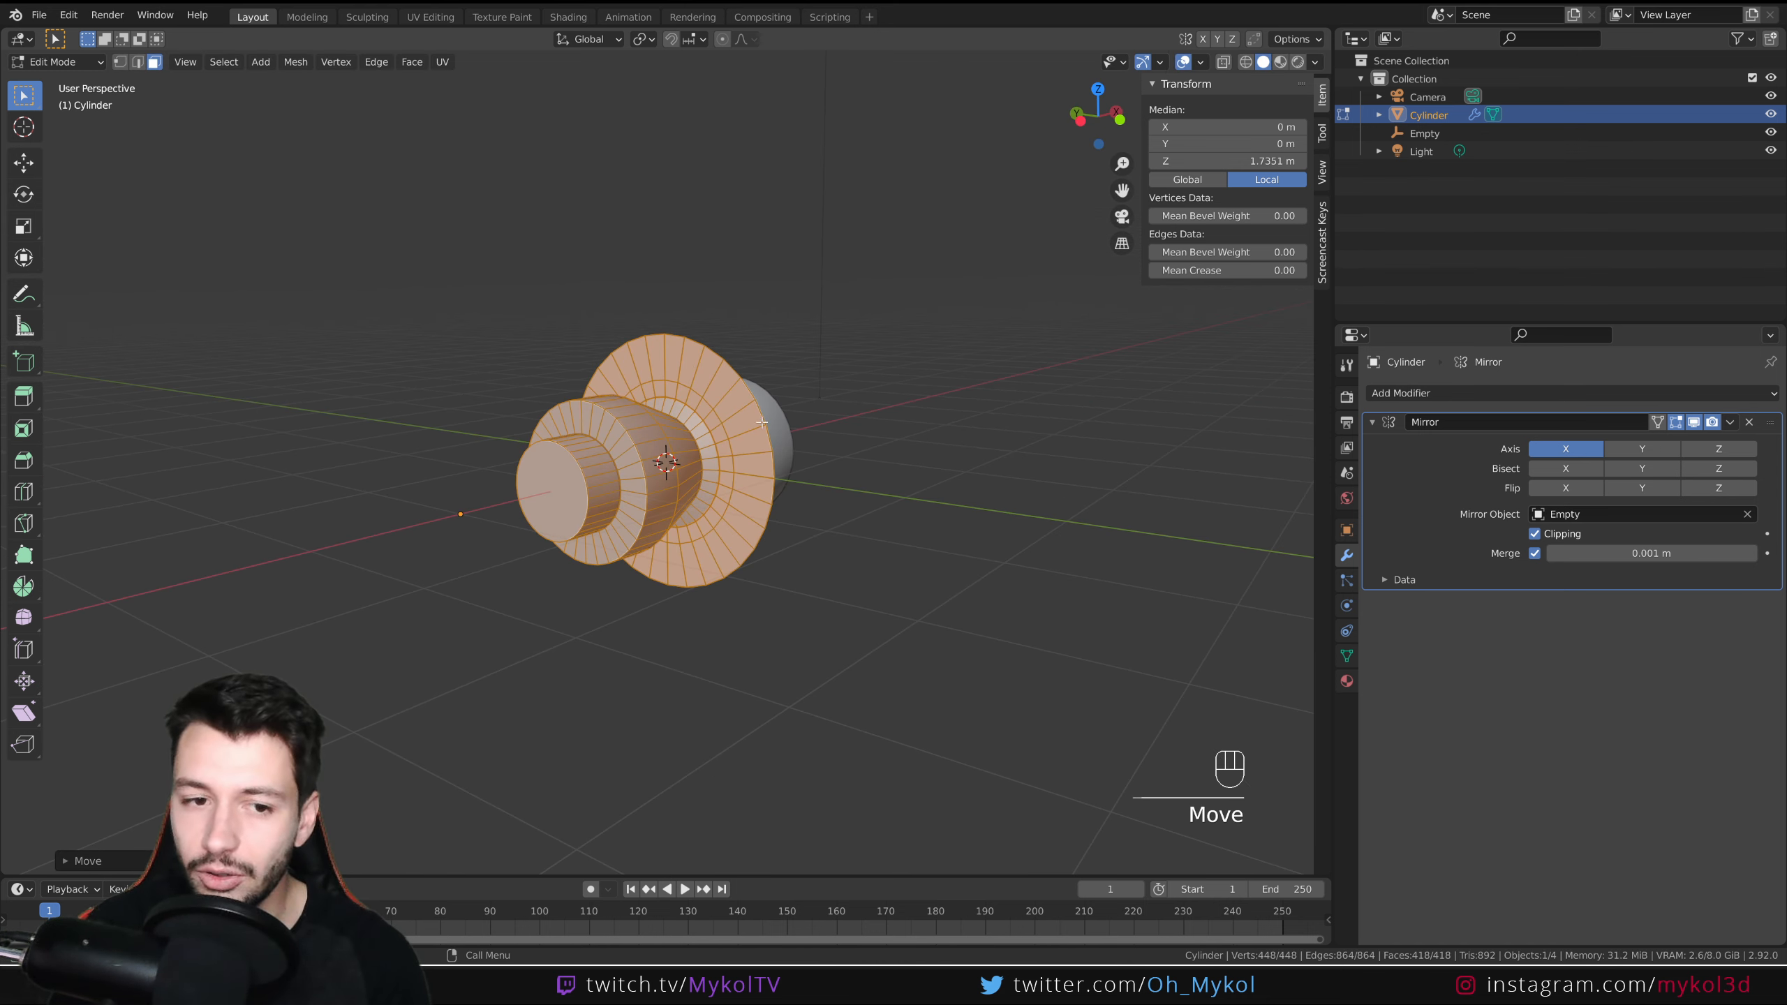
pyautogui.hotkey('ctrl', 'z')
# - Try moving the clipped mesh until its inner end meets the mirrored copy, examine the seam, and undo the move
pyautogui.moveTo(499, 419); pyautogui.dragTo(691, 569, button='middle')
pyautogui.press('g')
pyautogui.press('x')
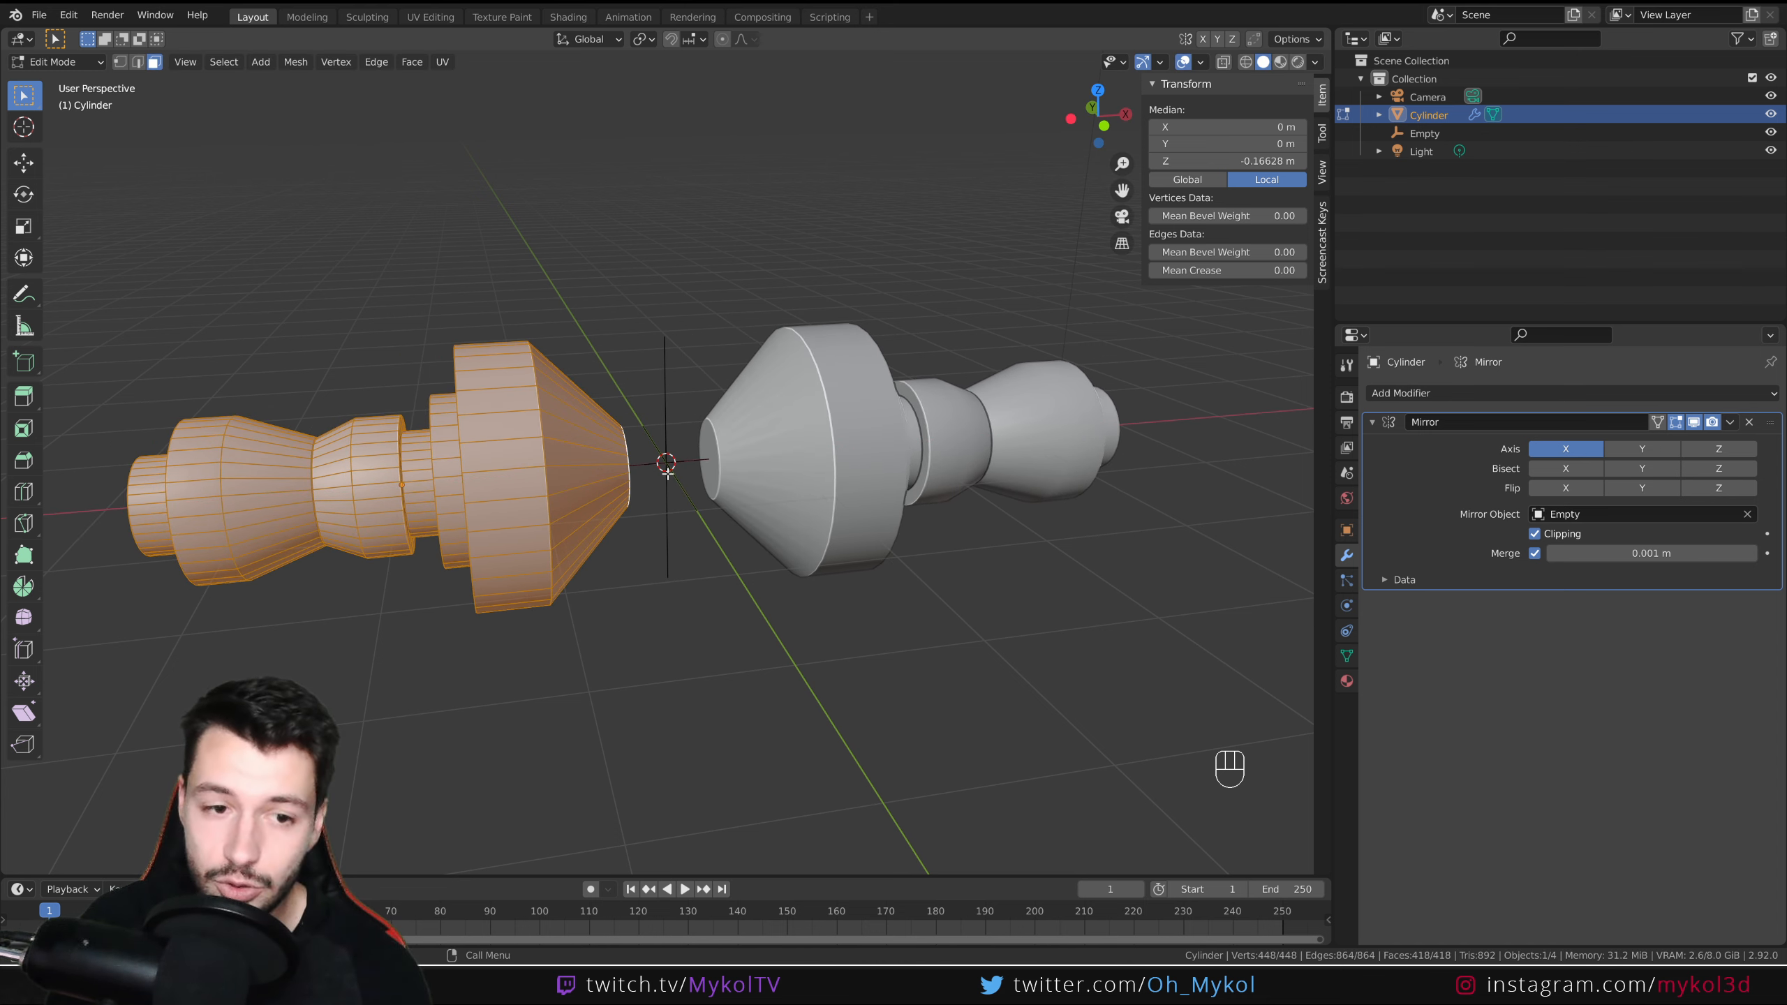
pyautogui.click(1553, 566)
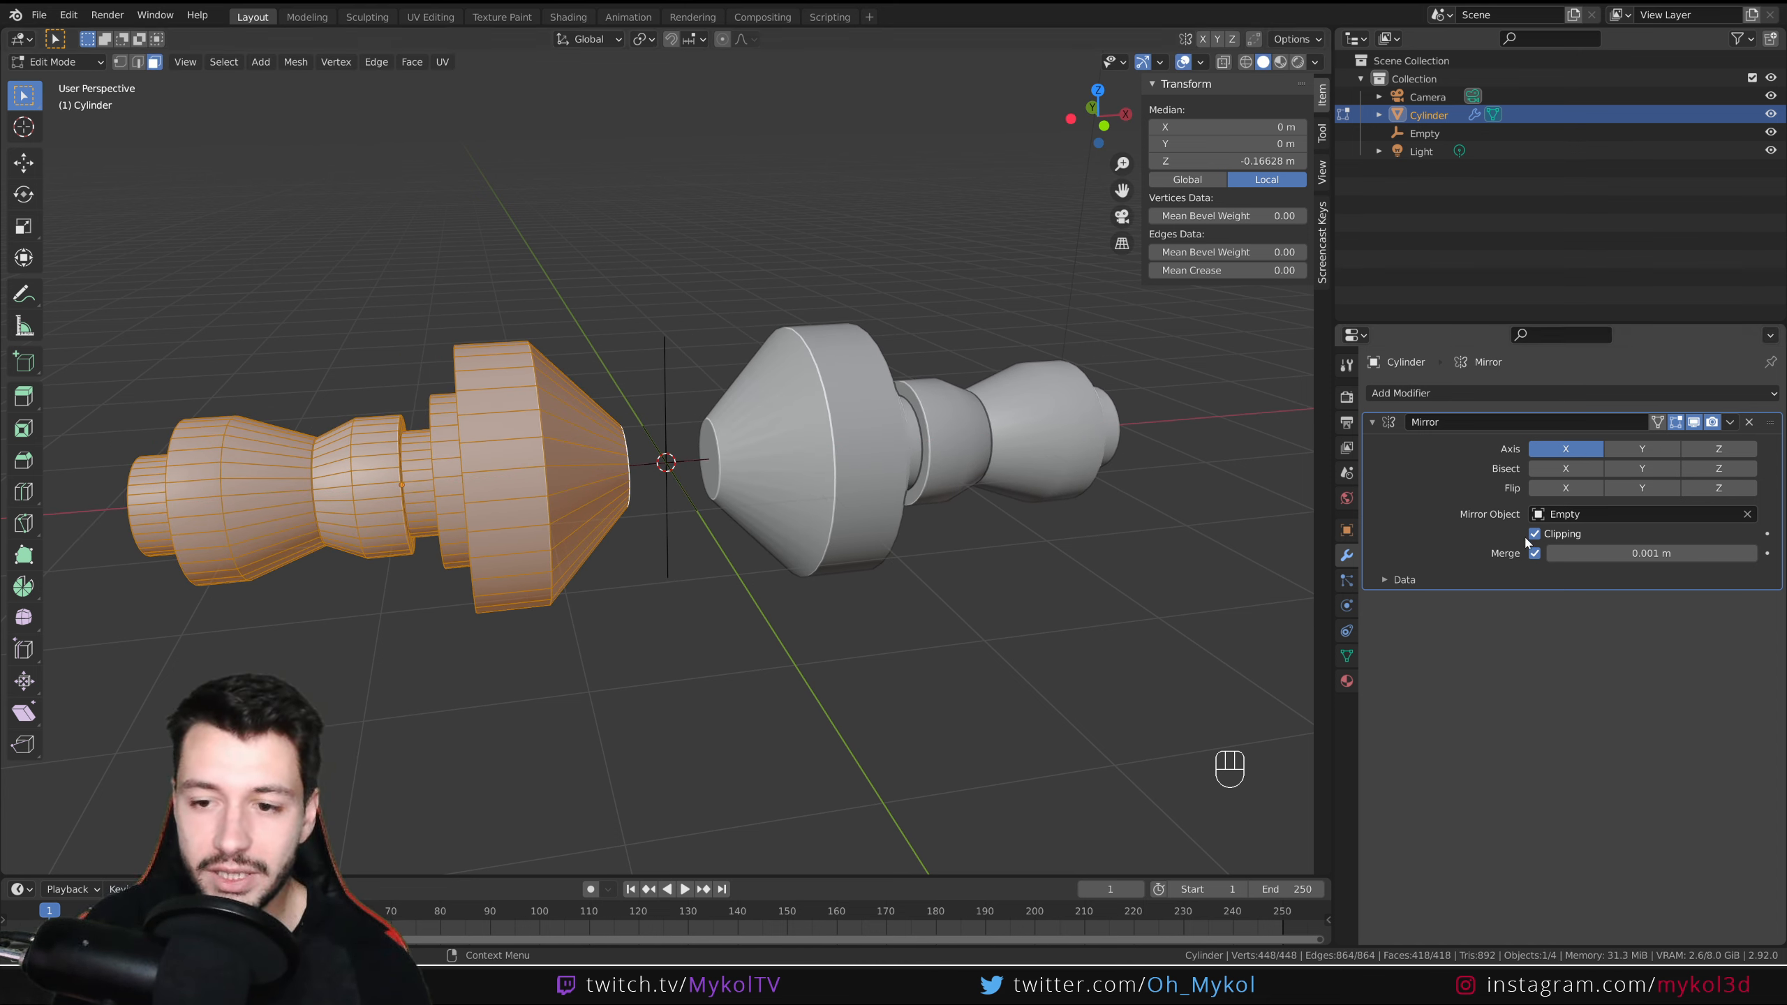
pyautogui.press('g')
pyautogui.click(688, 441)
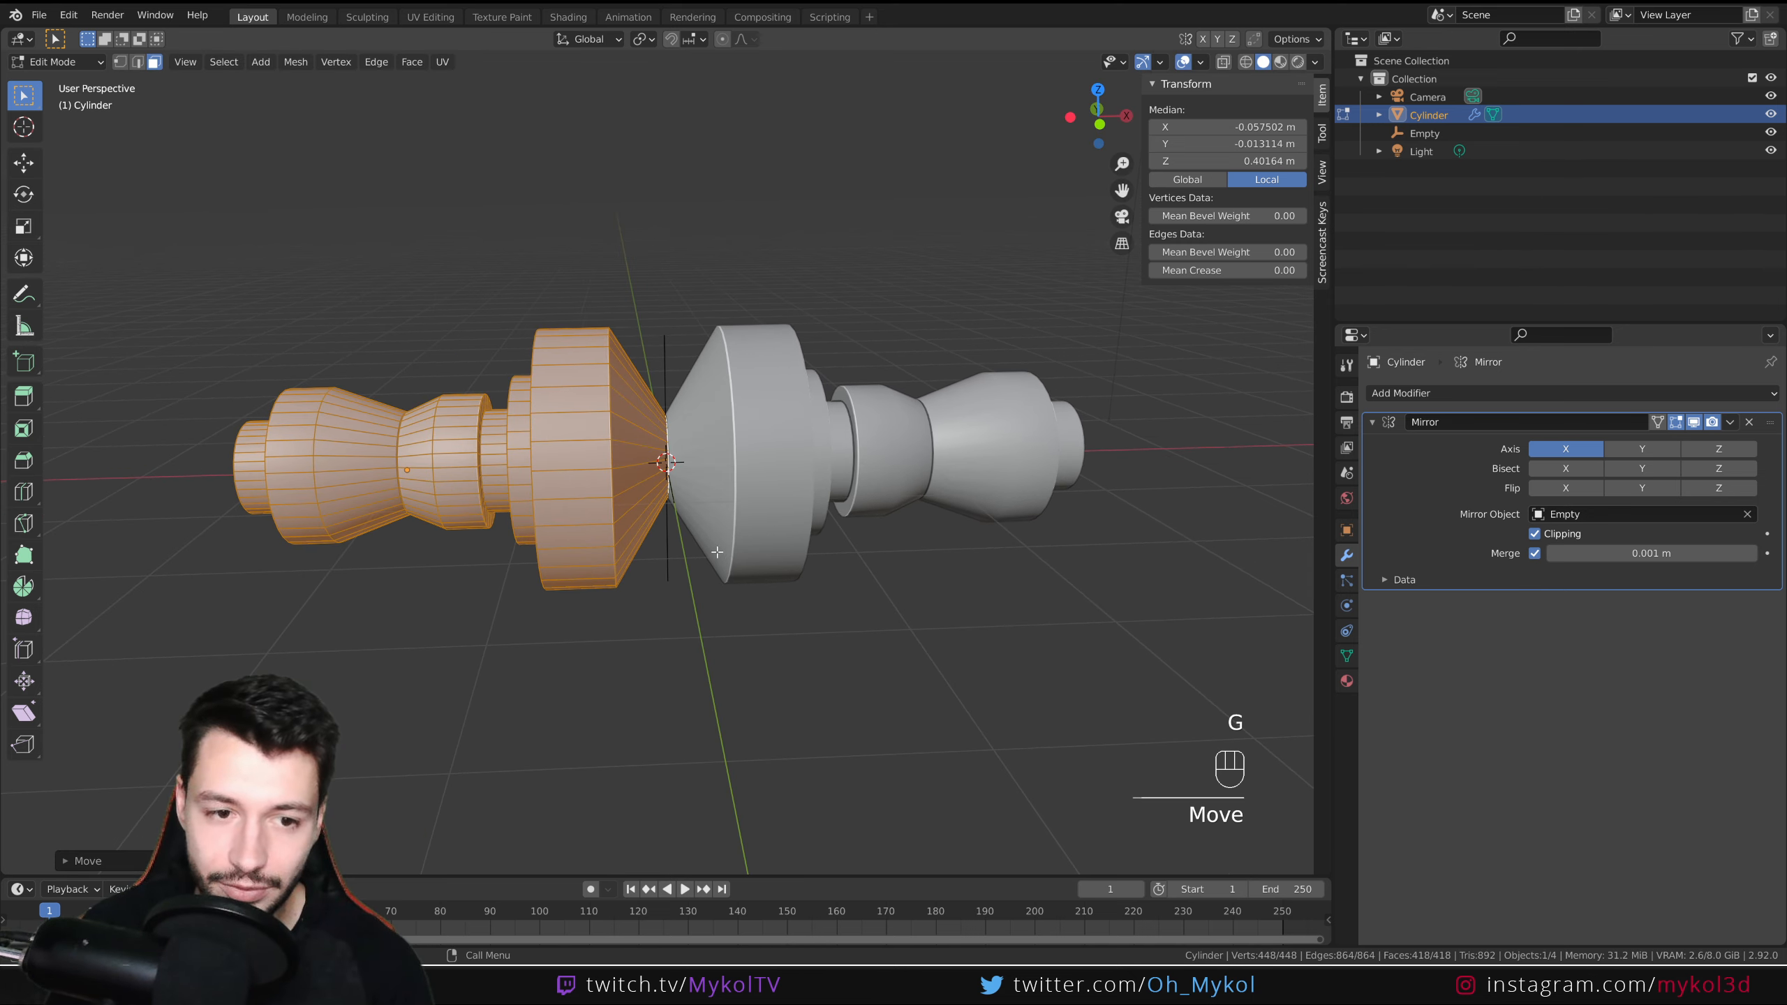
pyautogui.scroll(6, 670, 416)
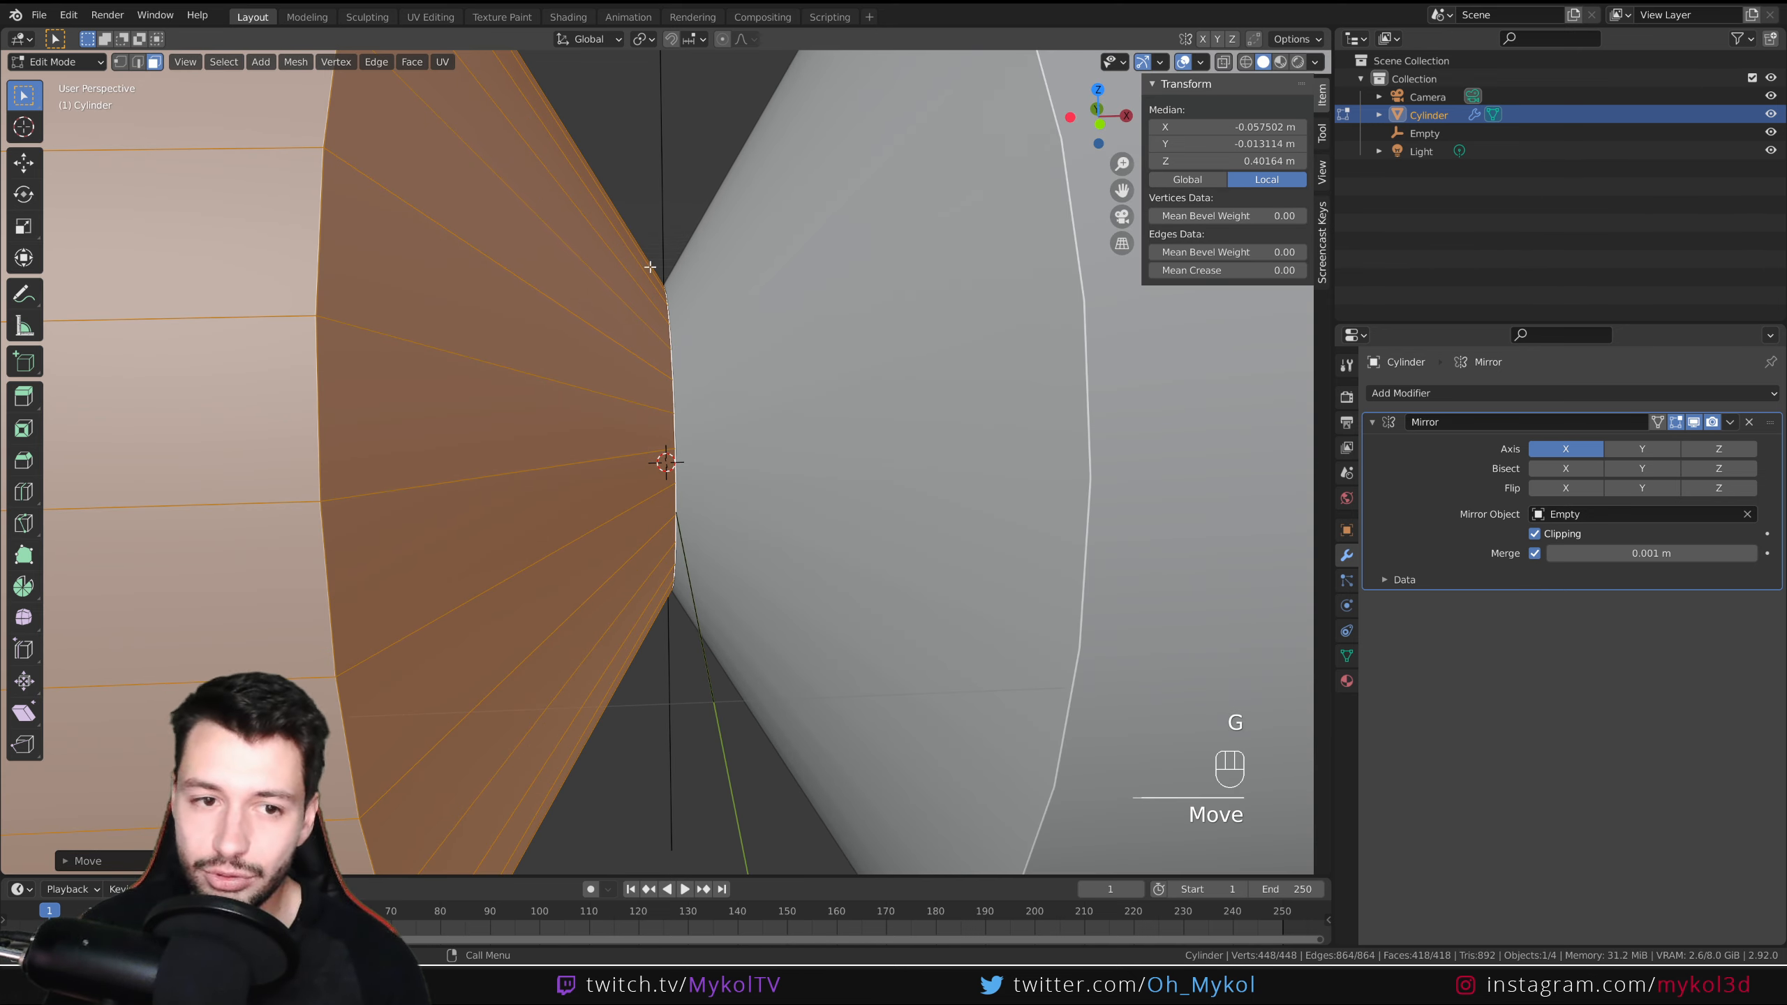
pyautogui.hotkey('ctrl', 'z')
# - Try moving the mesh about 0.67 m along X against the mirror plane, cancel the move, and disable clipping
pyautogui.scroll(-6, 679, 627)
pyautogui.scroll(-5, 683, 631)
pyautogui.moveTo(683, 631); pyautogui.dragTo(706, 653, button='middle')
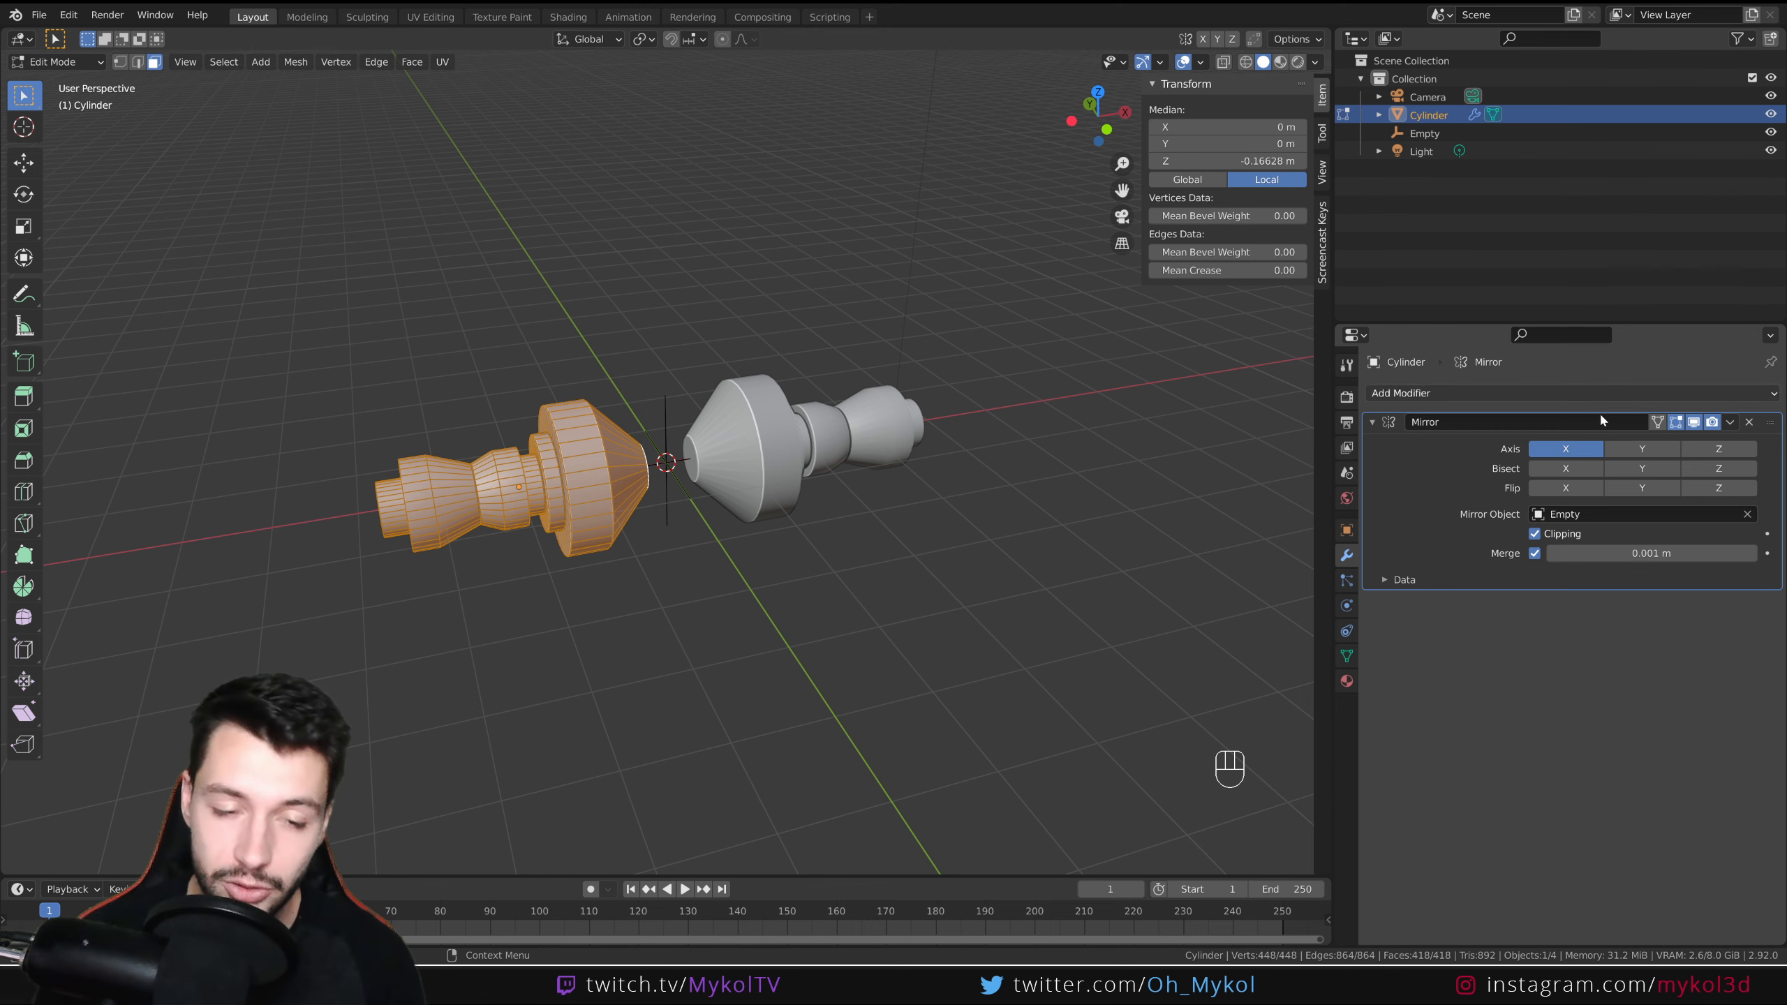
pyautogui.moveTo(898, 494); pyautogui.dragTo(774, 493, button='middle')
pyautogui.press('g')
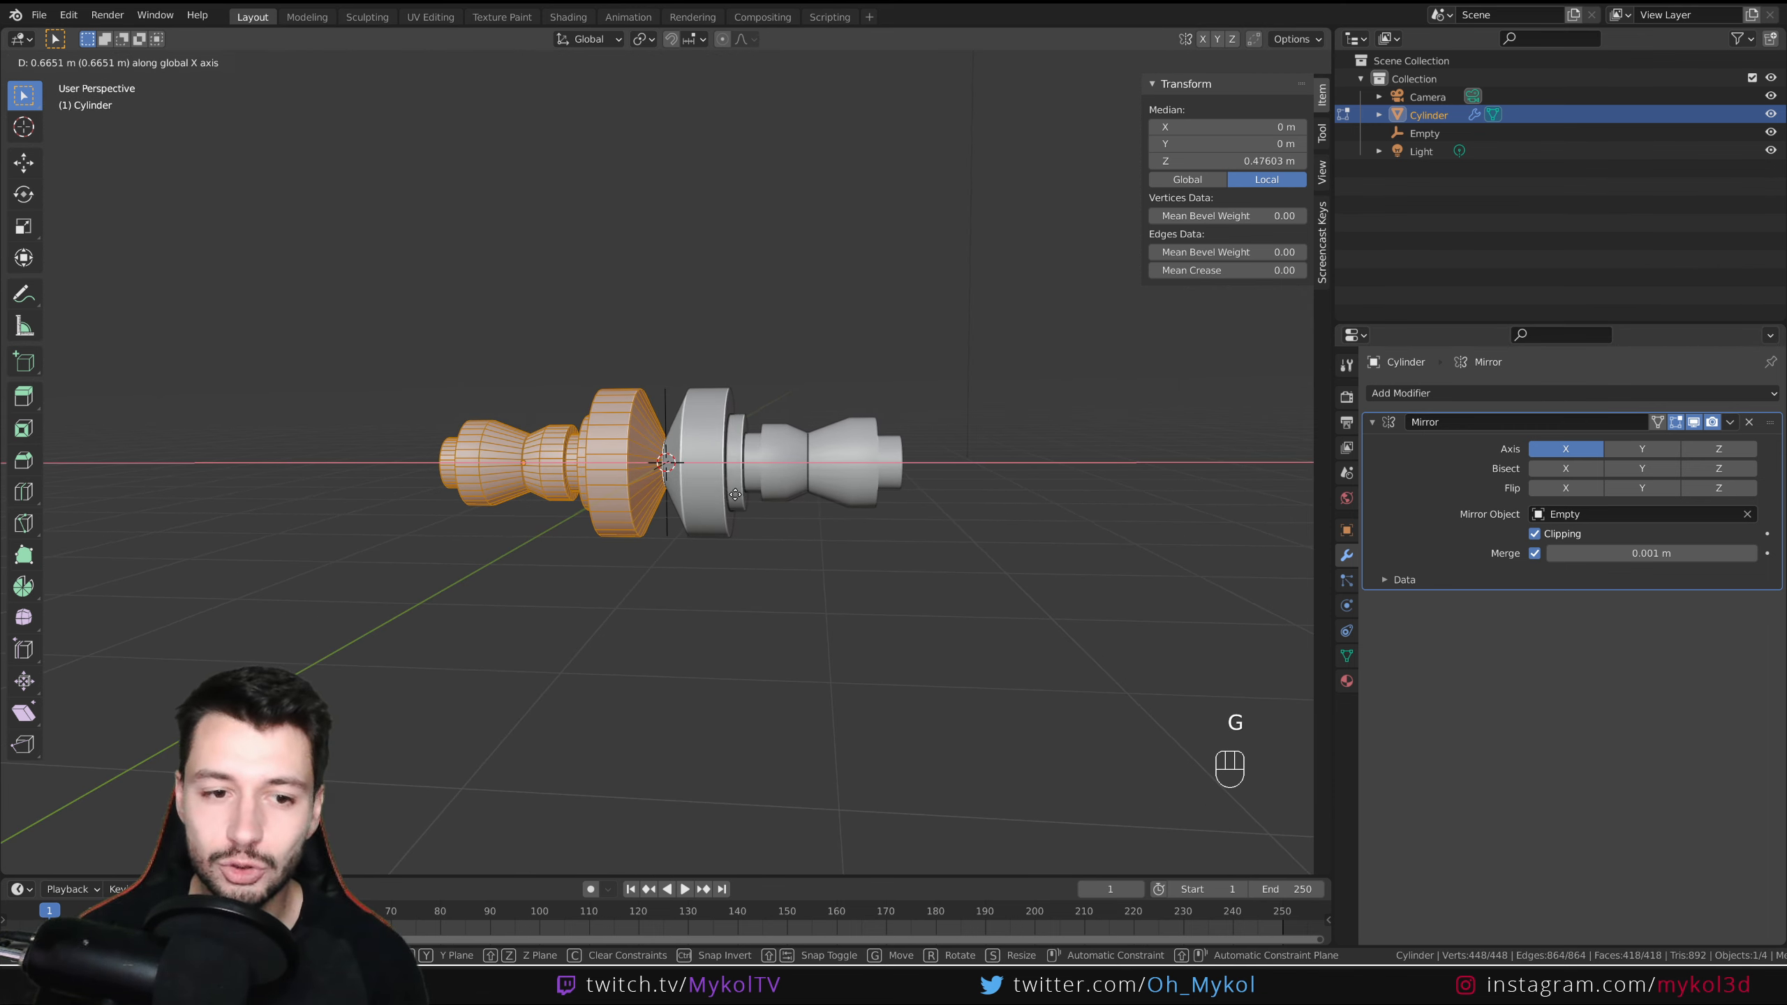
pyautogui.click(685, 483)
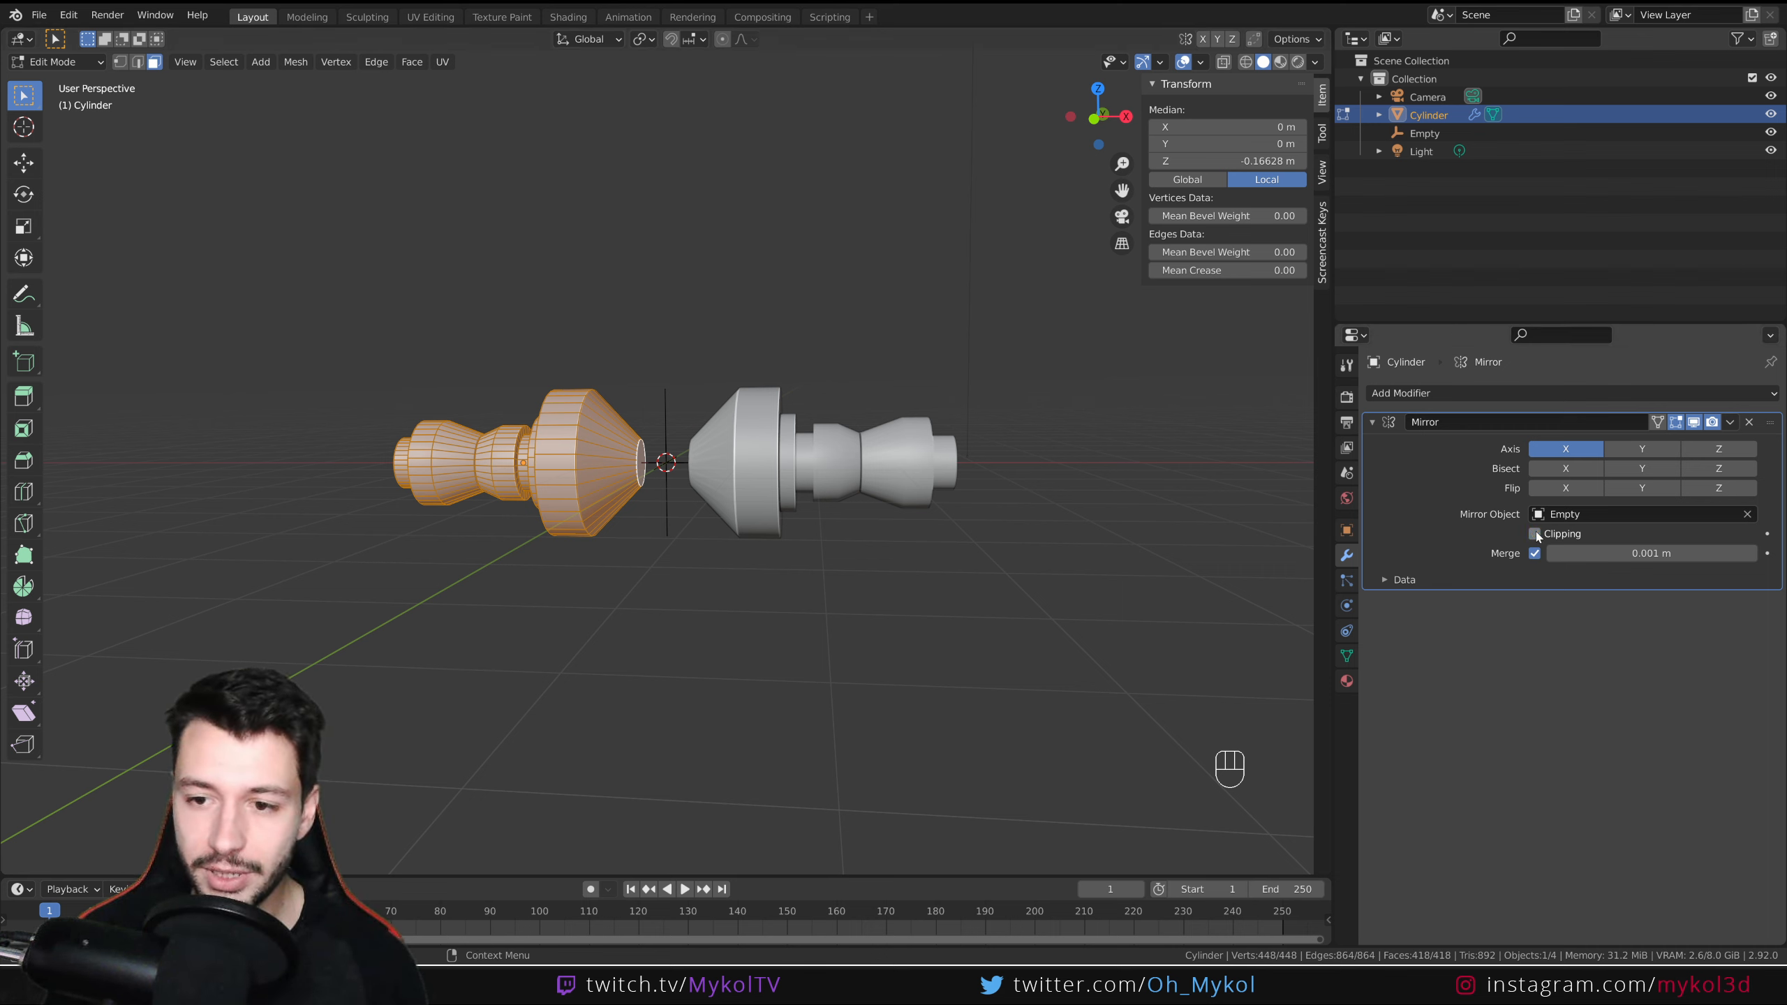
pyautogui.moveTo(681, 448); pyautogui.dragTo(739, 450, button='middle')
pyautogui.scroll(2, 717, 431)
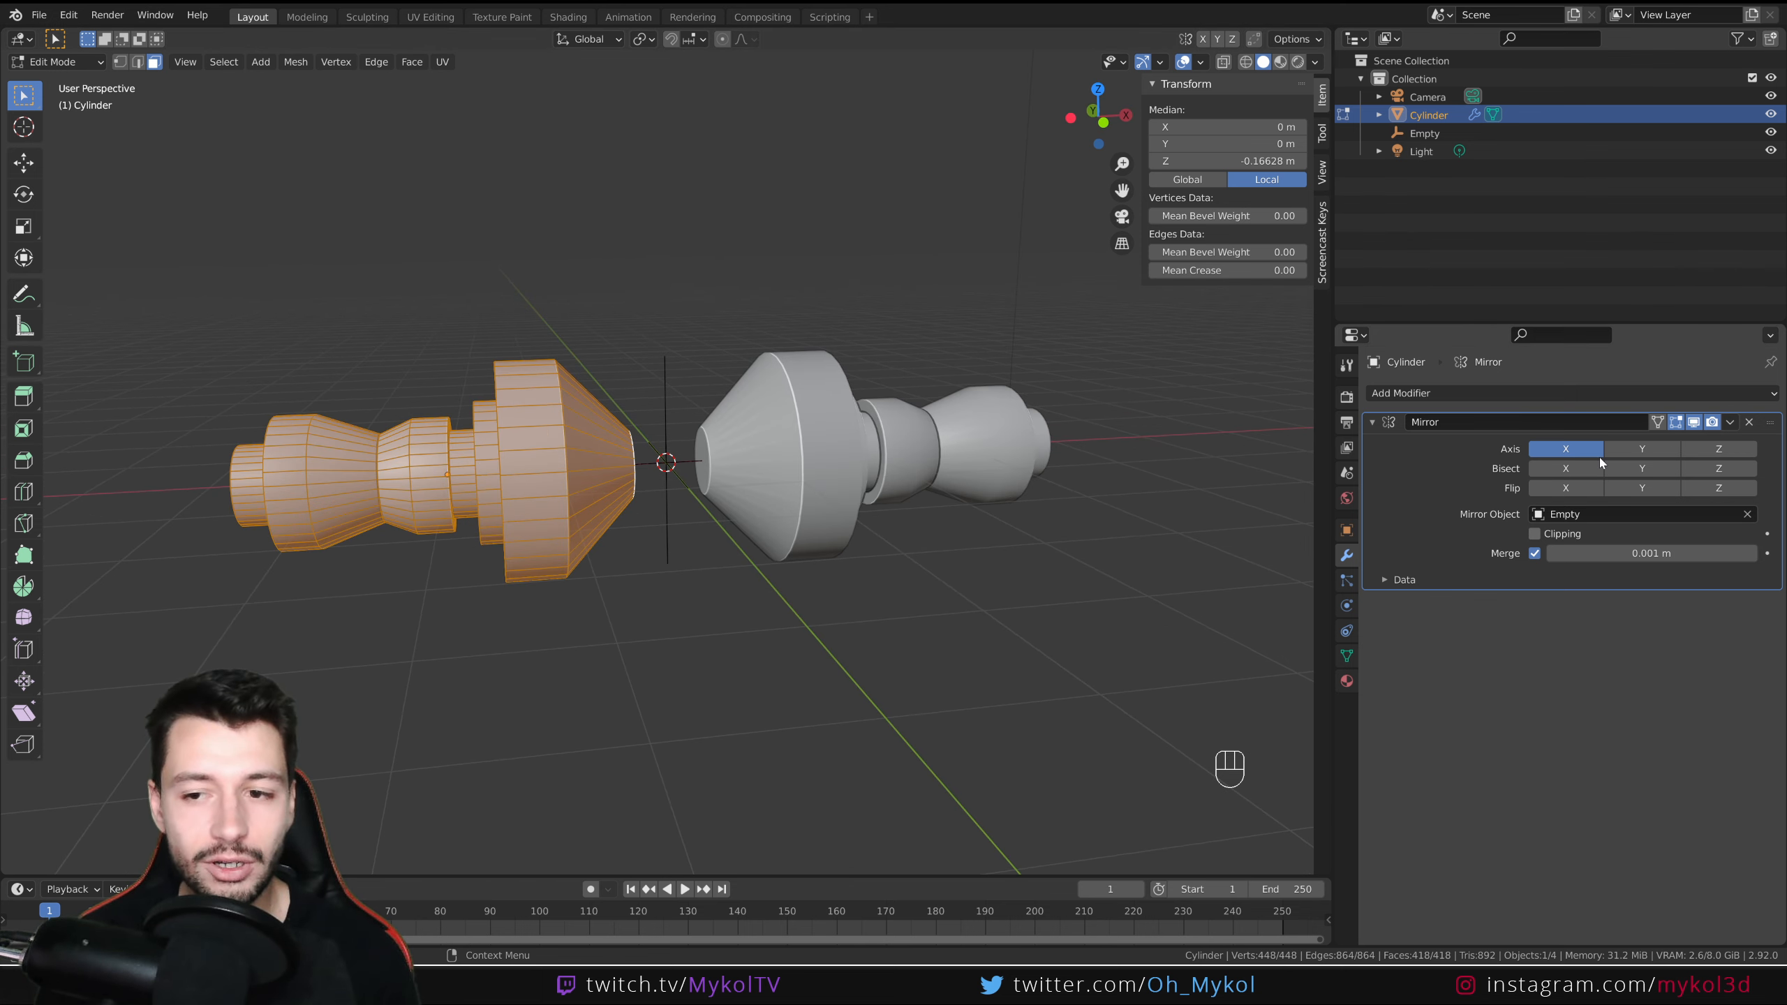
# - Enable Bisect on the X axis of the Mirror modifier and compare the result in Object and Edit Mode
pyautogui.click(1565, 468)
pyautogui.press('Tab')
pyautogui.press('Tab')
pyautogui.press('Tab')
pyautogui.press('Tab')
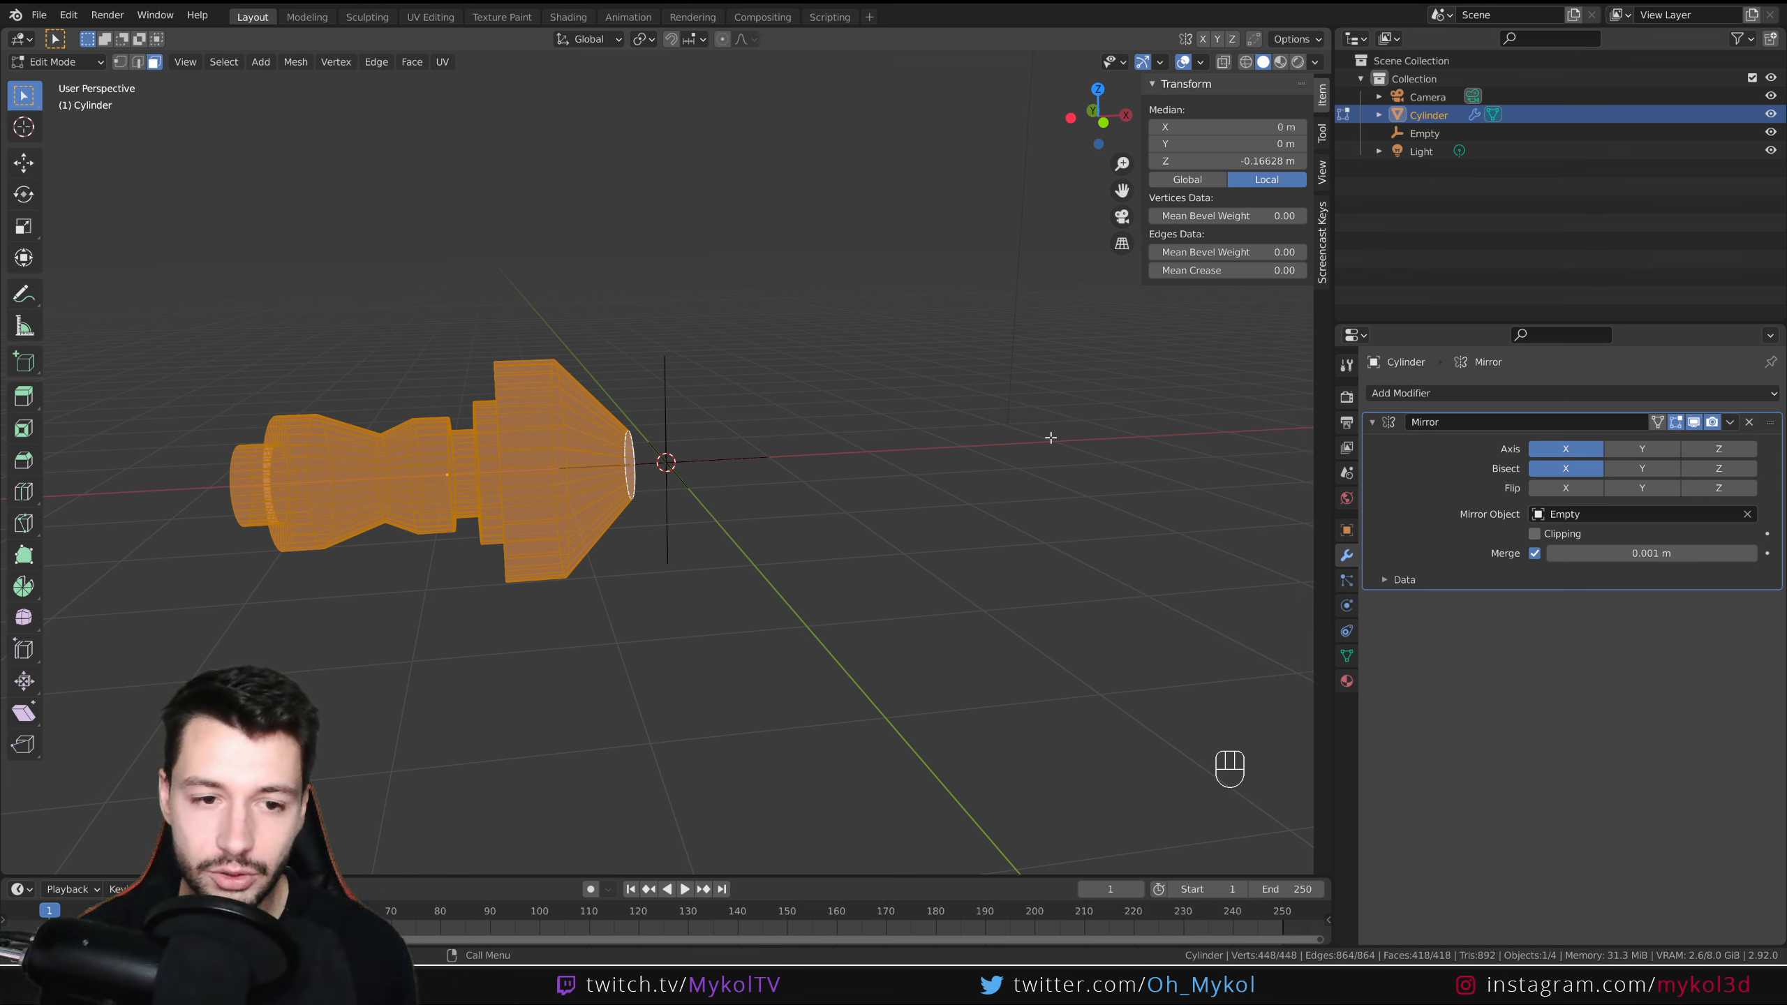
# - With clipping re-enabled, try moving the bisected mesh along X in both directions, cancel the moves, and disable clipping
pyautogui.press('g')
pyautogui.press('x')
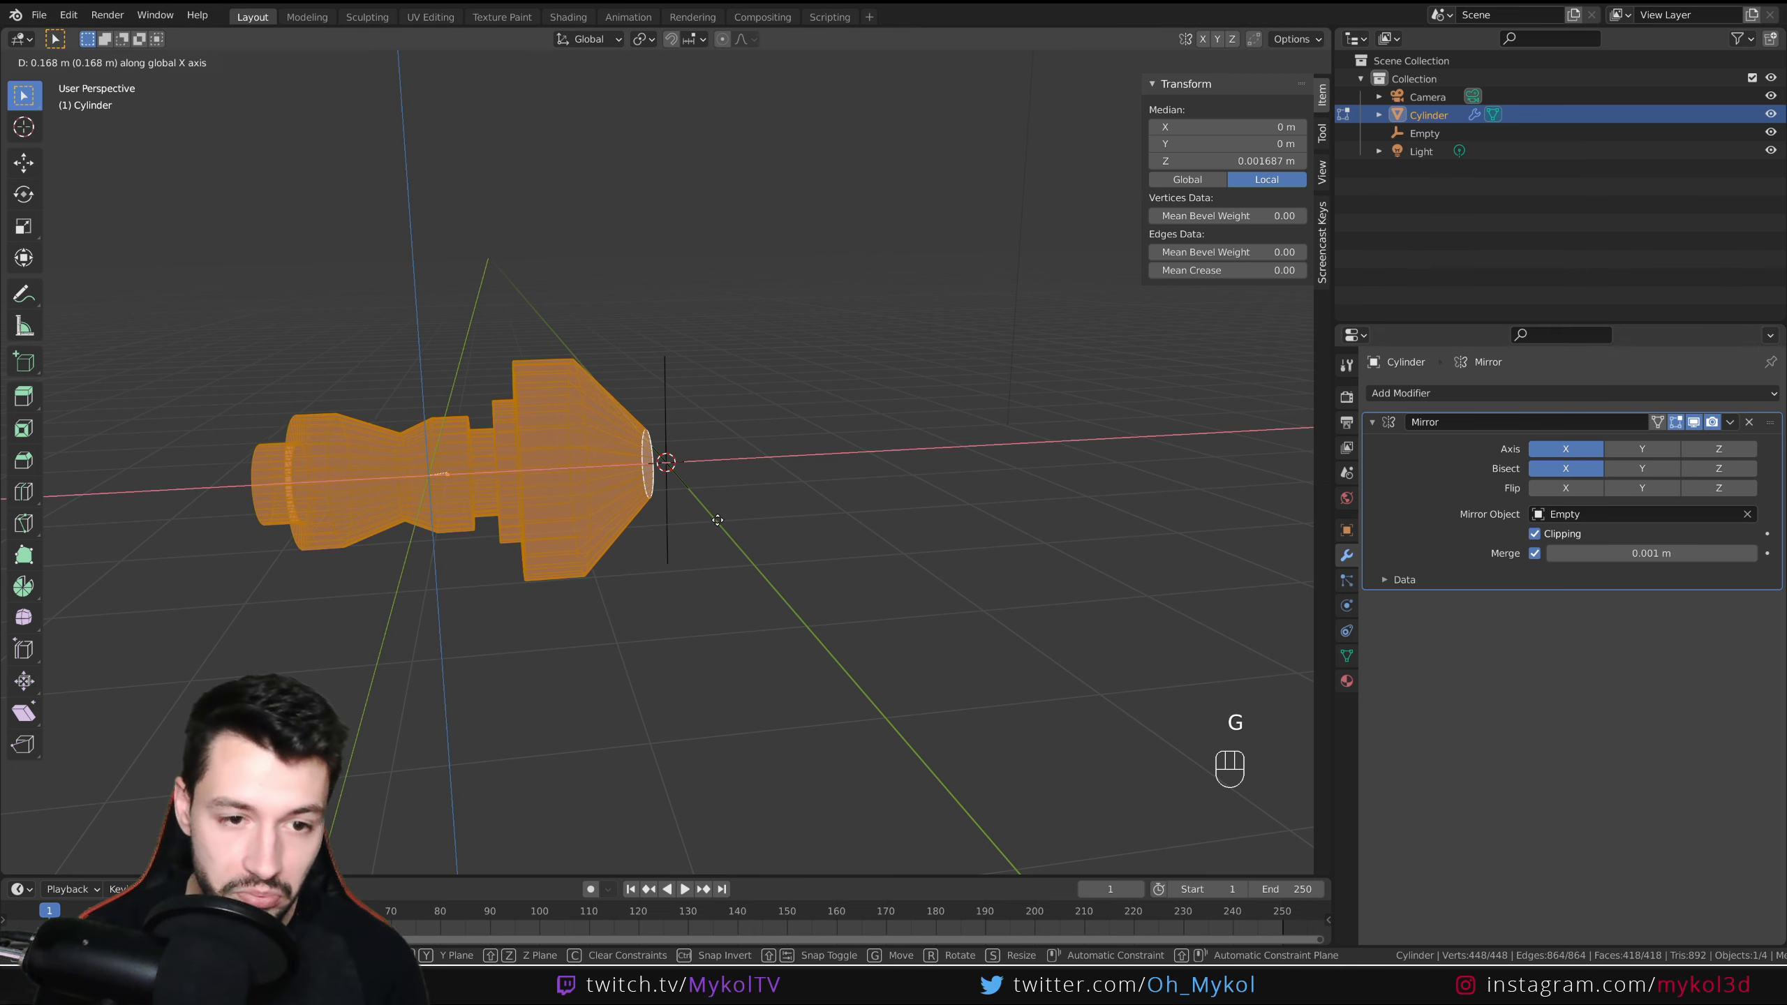
pyautogui.rightClick(727, 528)
pyautogui.moveTo(727, 527); pyautogui.dragTo(686, 562, button='middle')
pyautogui.press('g')
pyautogui.press('x')
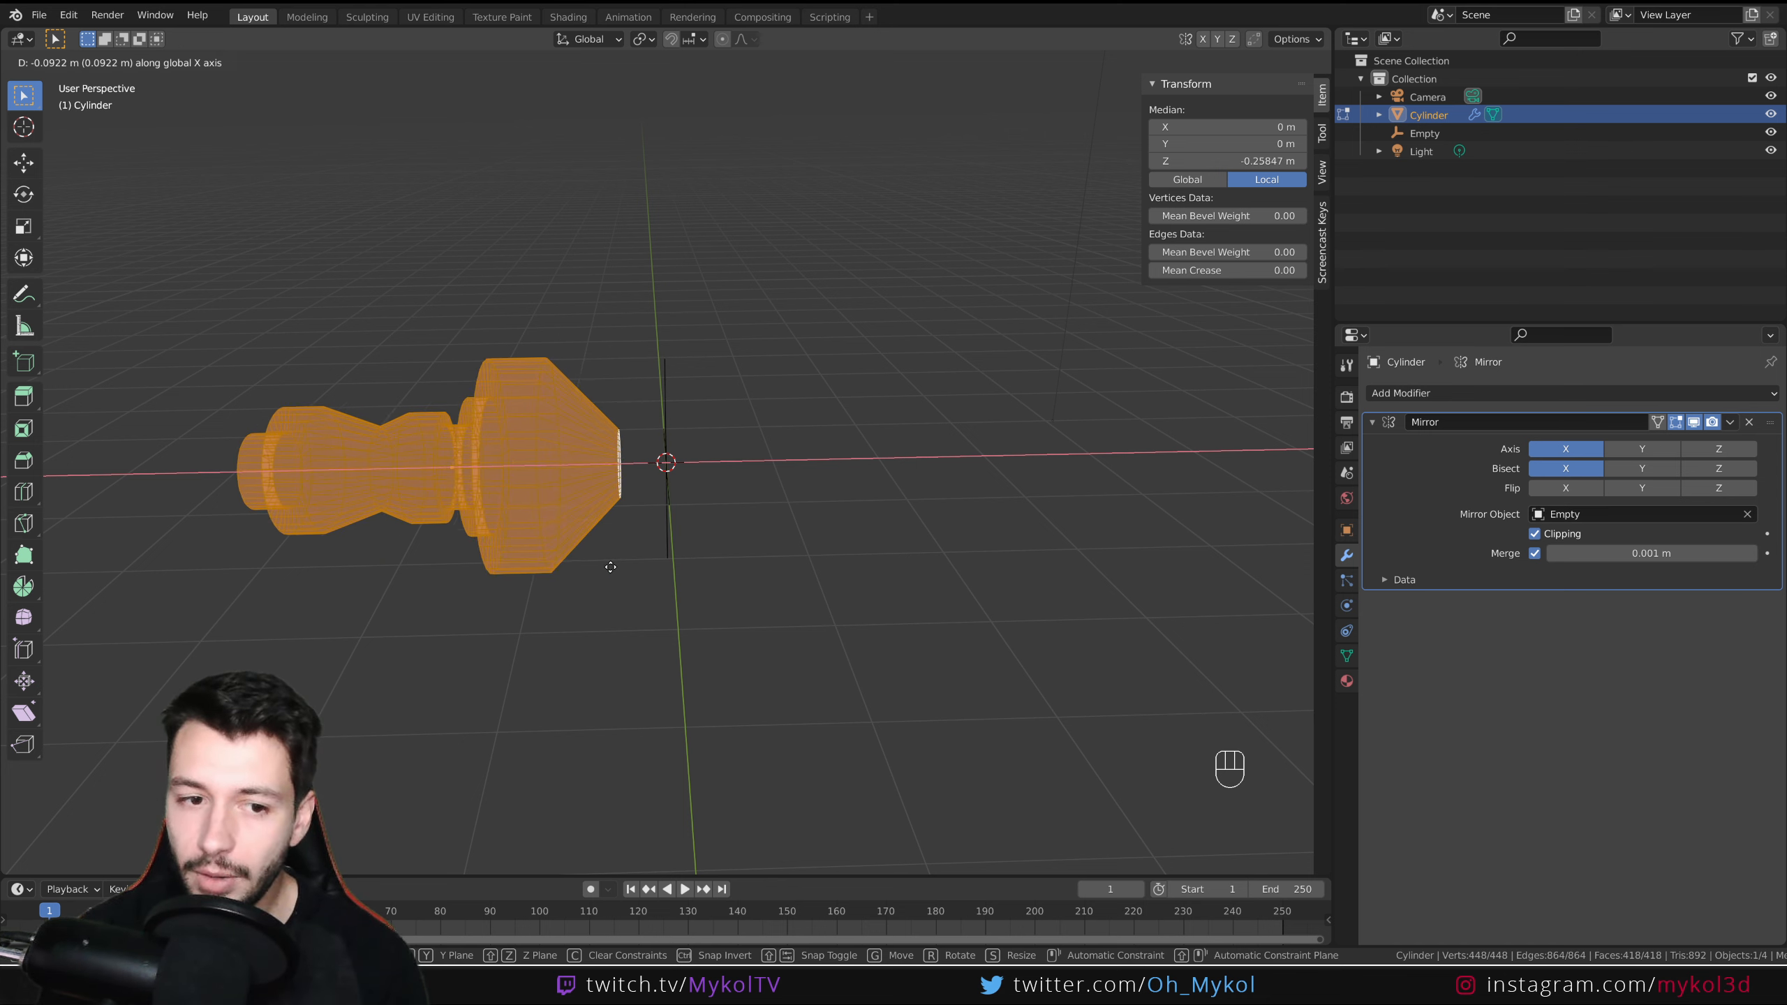
pyautogui.click(603, 565)
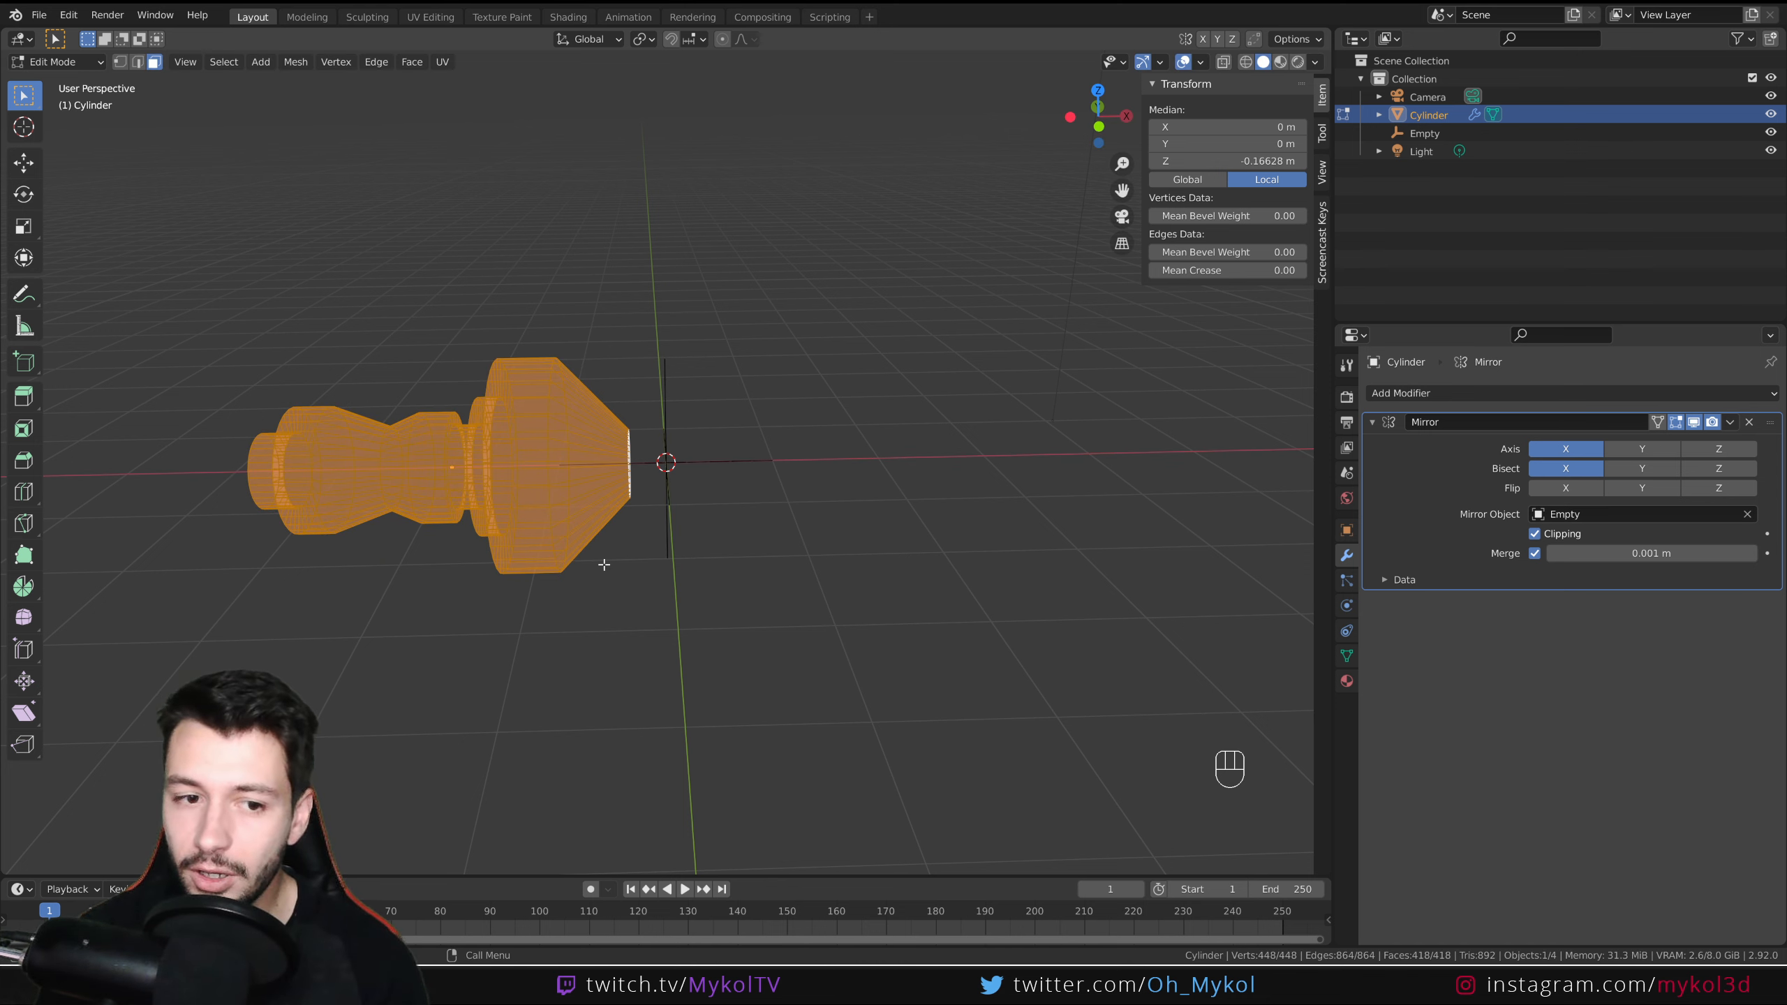
pyautogui.click(1534, 533)
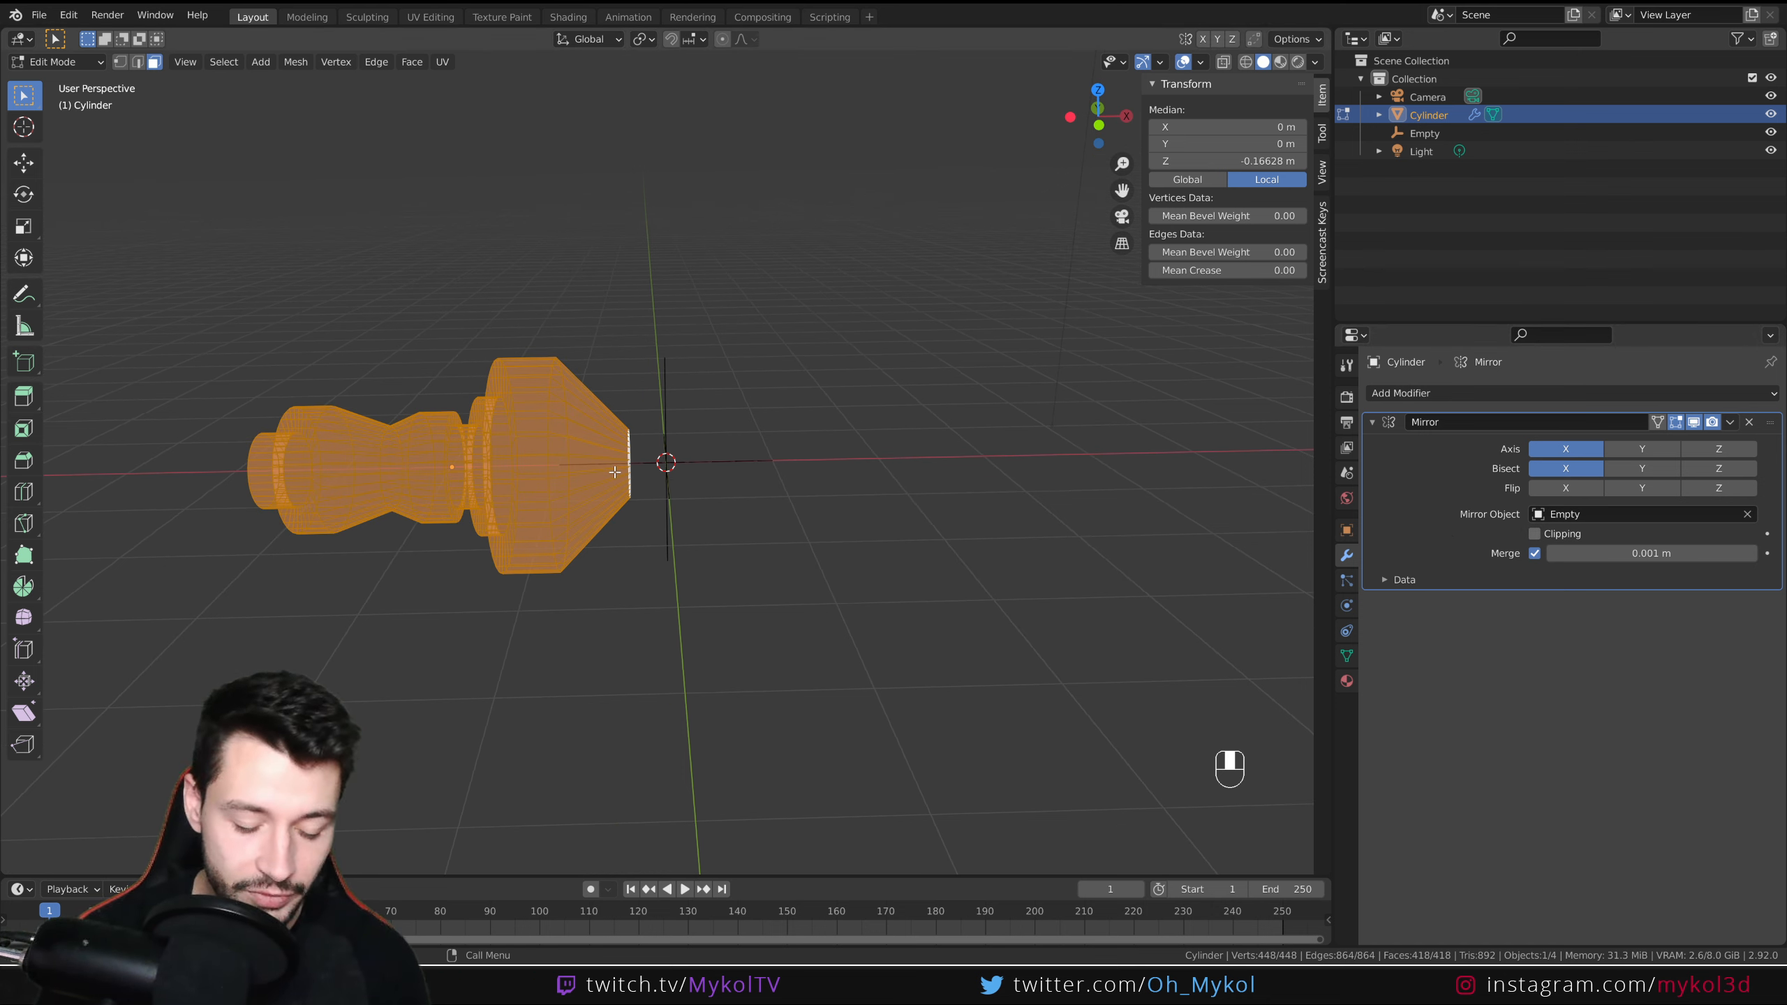
# - Move the bisected mesh about 0.59 m along X past the empty and check the result in Object Mode
pyautogui.press('g')
pyautogui.press('x')
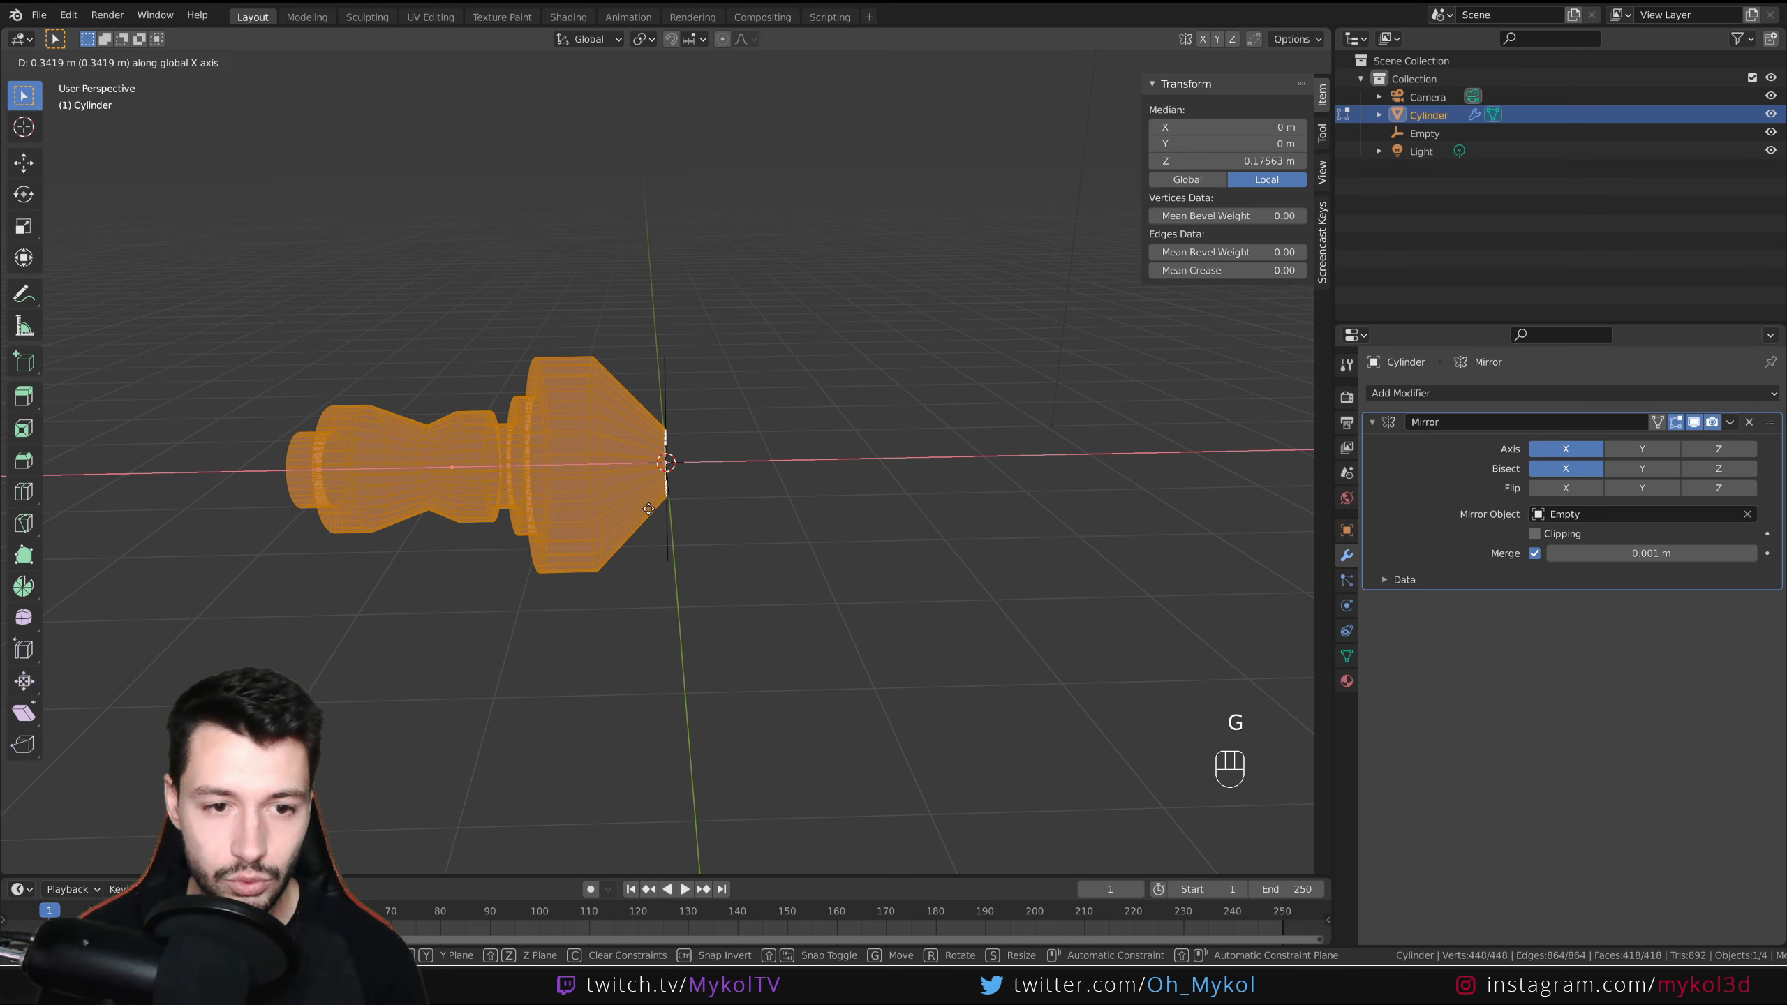
pyautogui.click(710, 404)
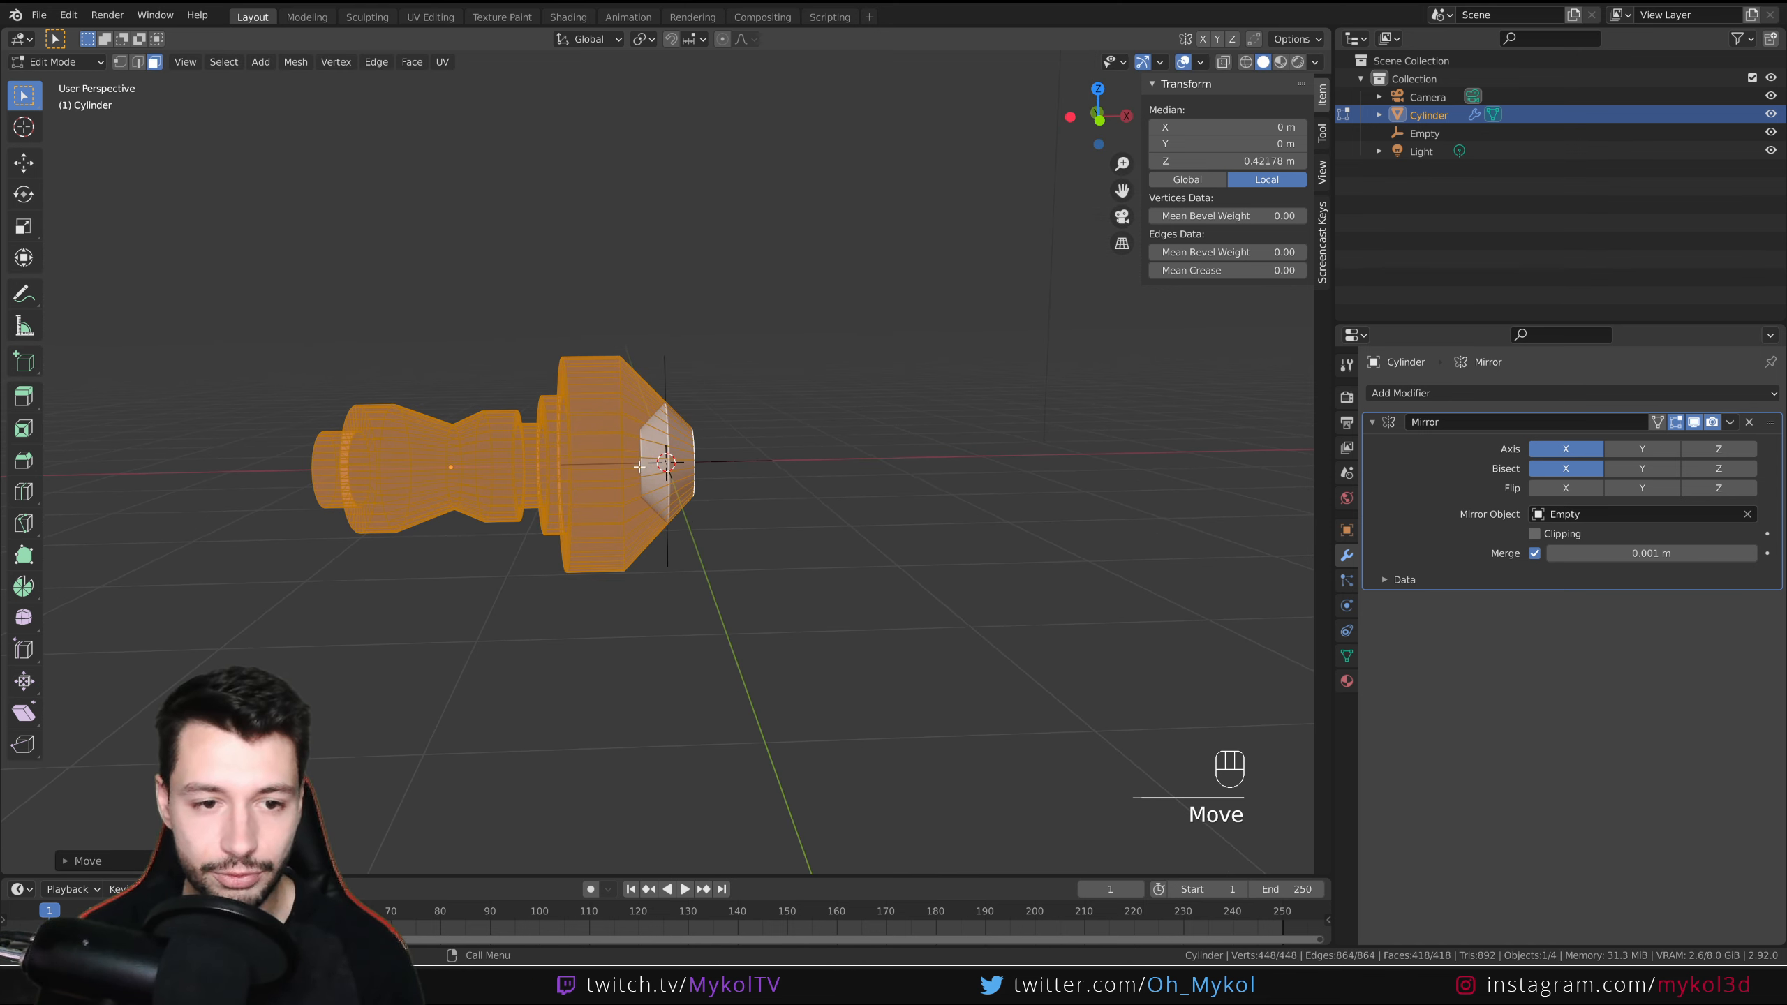
pyautogui.press('Tab')
pyautogui.press('Tab')
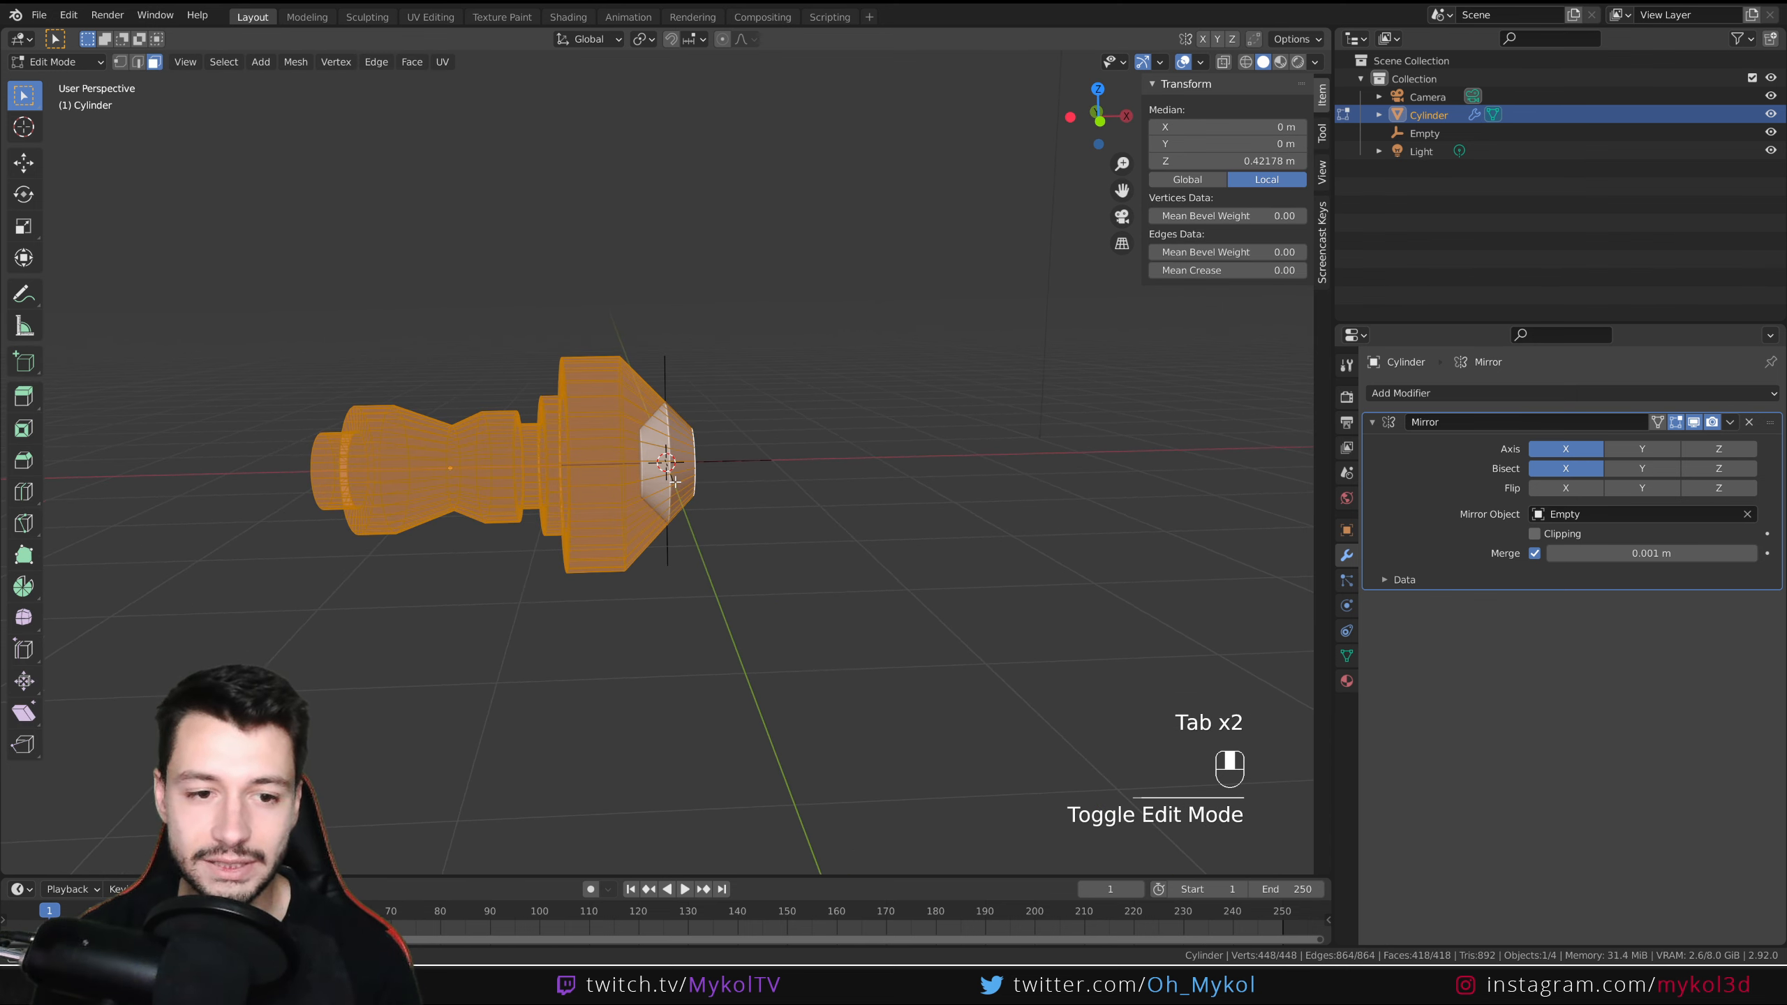
# - Move the mesh about 2.45 m further along X across the empty and return to Object Mode
pyautogui.press('g')
pyautogui.press('x')
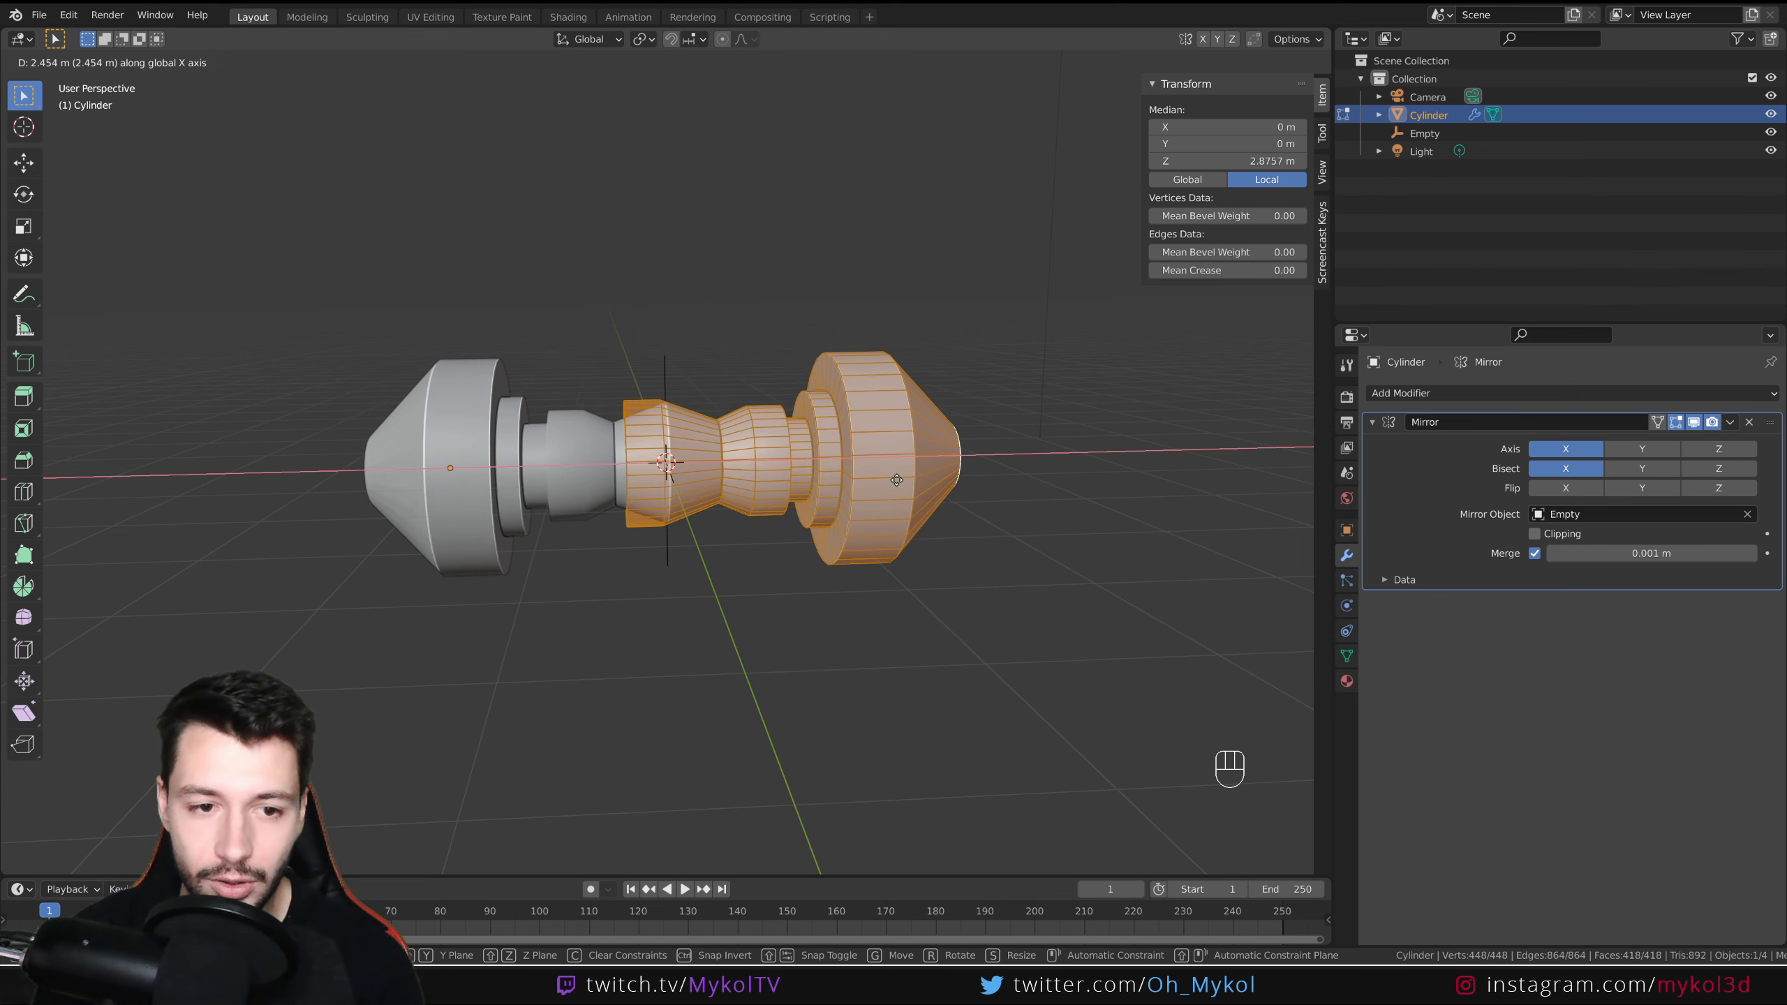
pyautogui.click(907, 477)
pyautogui.press('Tab')
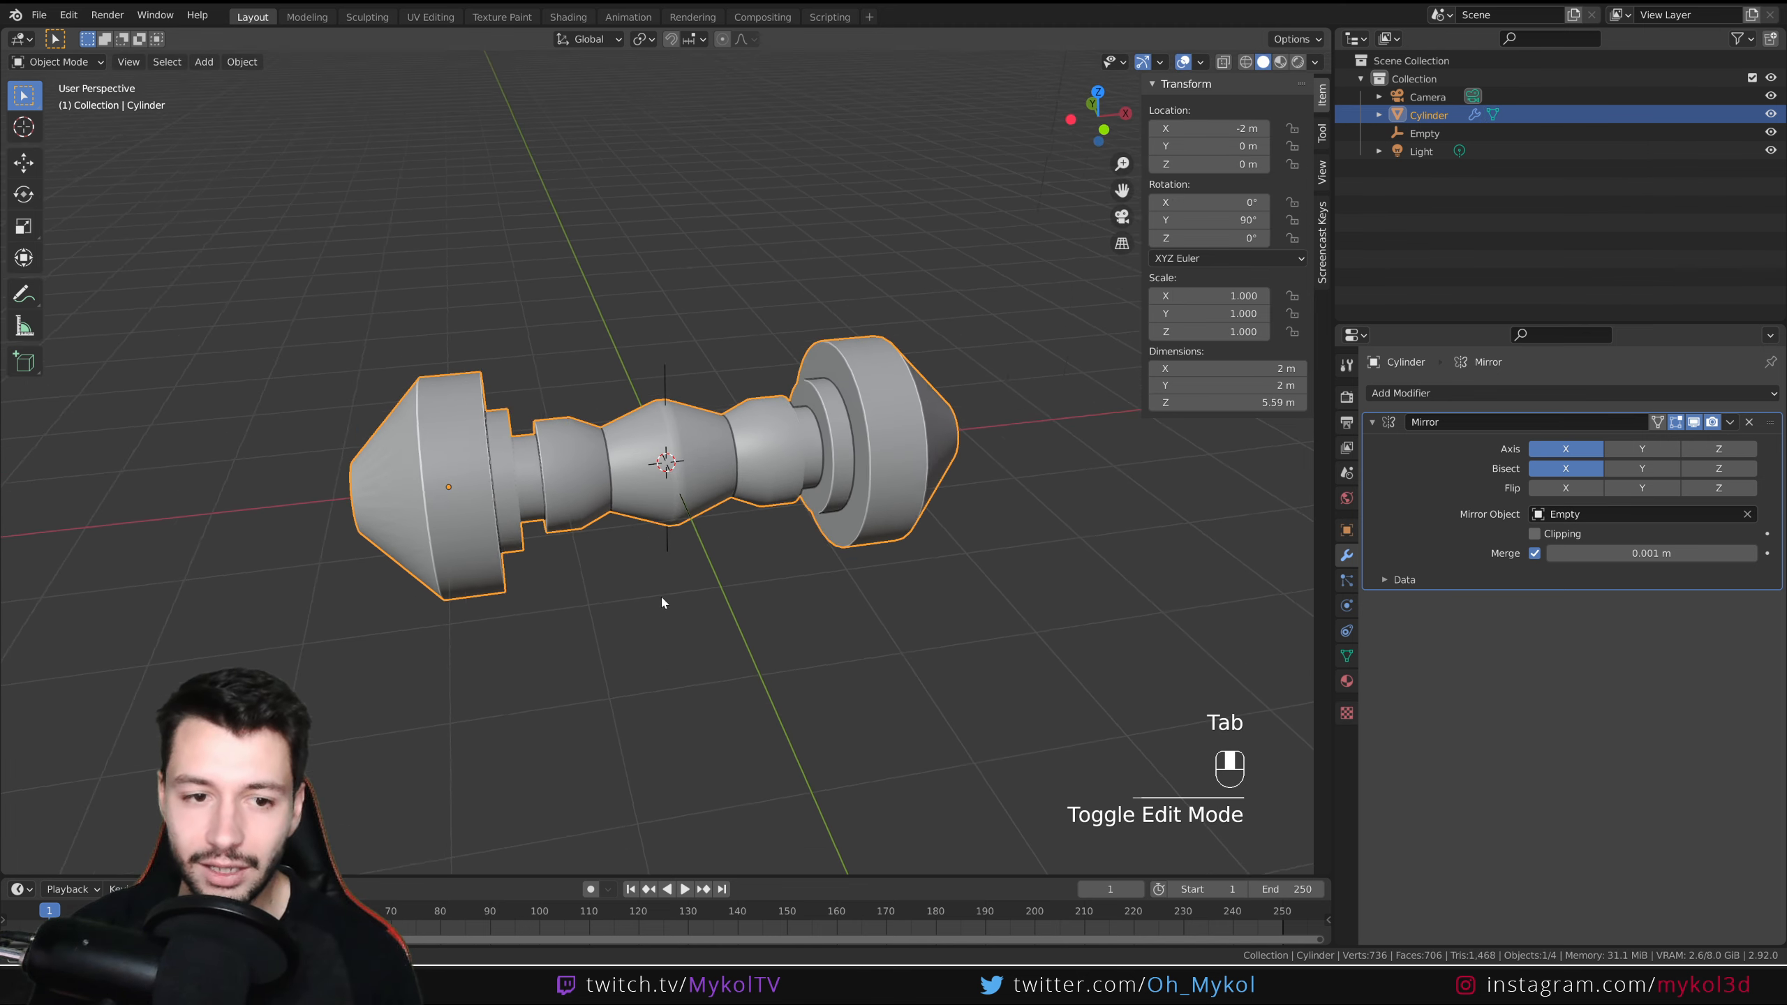
# - Undo the mesh's last move along X across the empty and return to Edit Mode
pyautogui.moveTo(661, 594); pyautogui.dragTo(616, 304, button='middle')
pyautogui.hotkey('ctrl', 'z')
pyautogui.hotkey('ctrl', 'z')
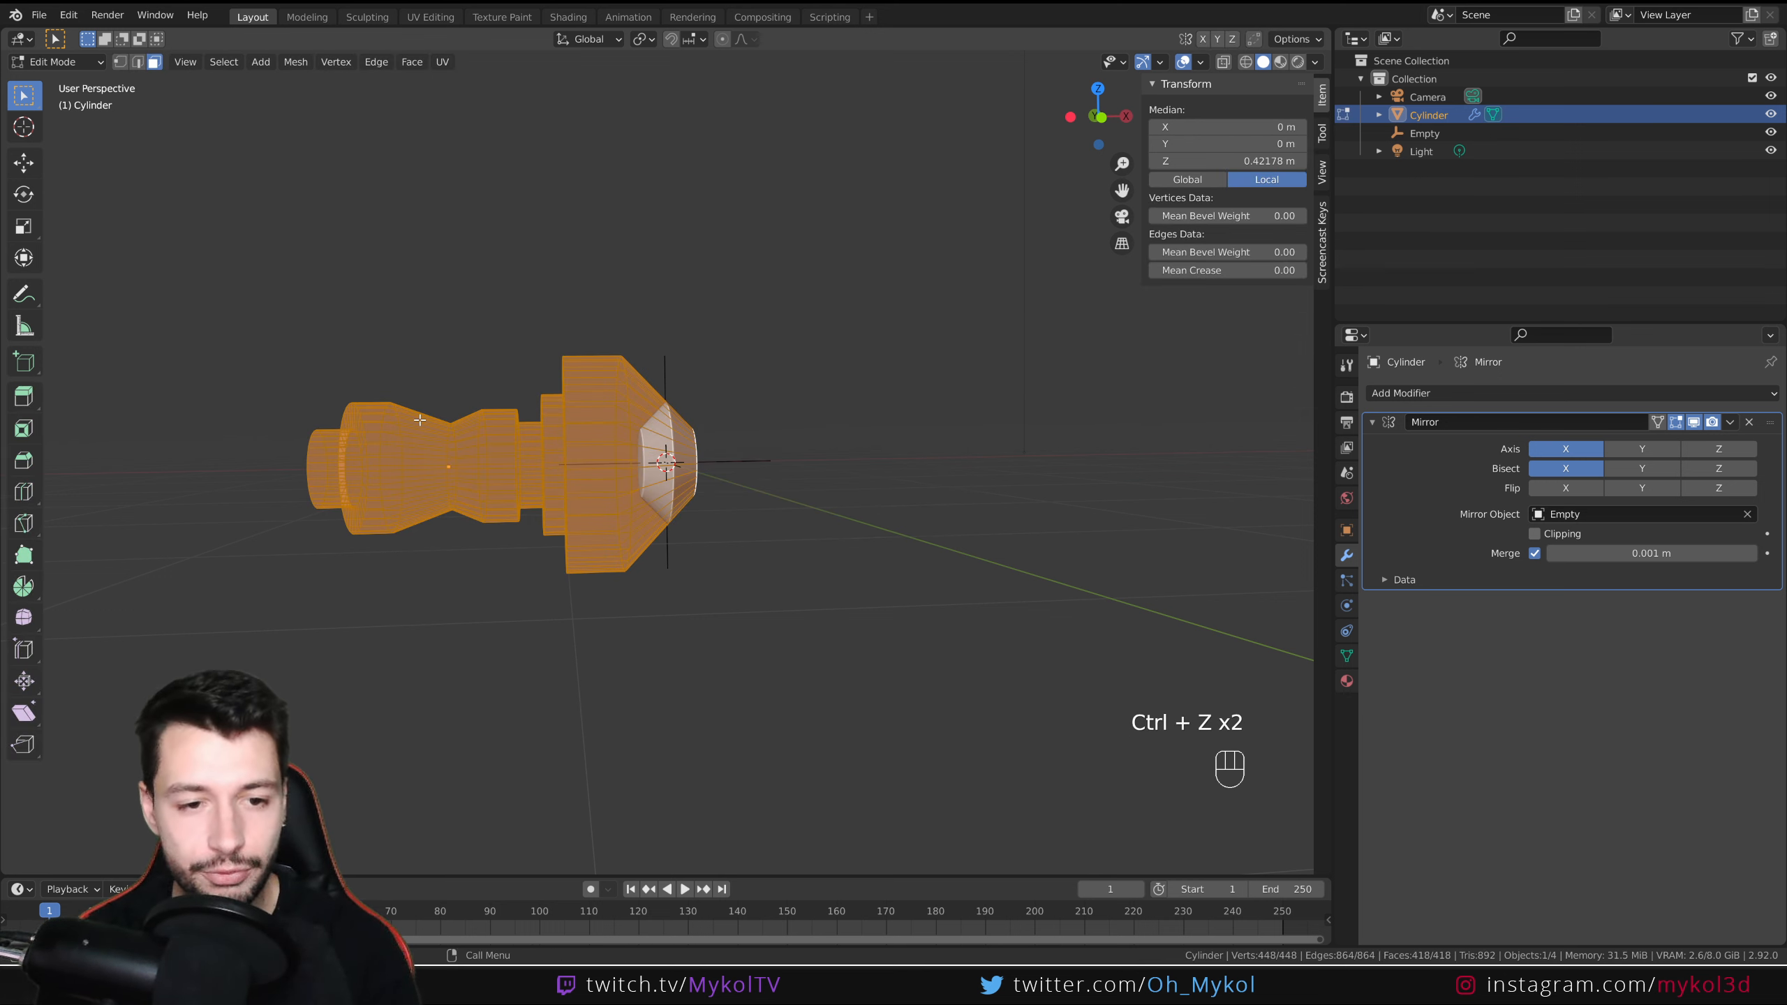
# - In front view, nudge the mesh along X across the empty, annotate the overlapping cone tips, and undo the annotations and the move
pyautogui.press('KP_1')
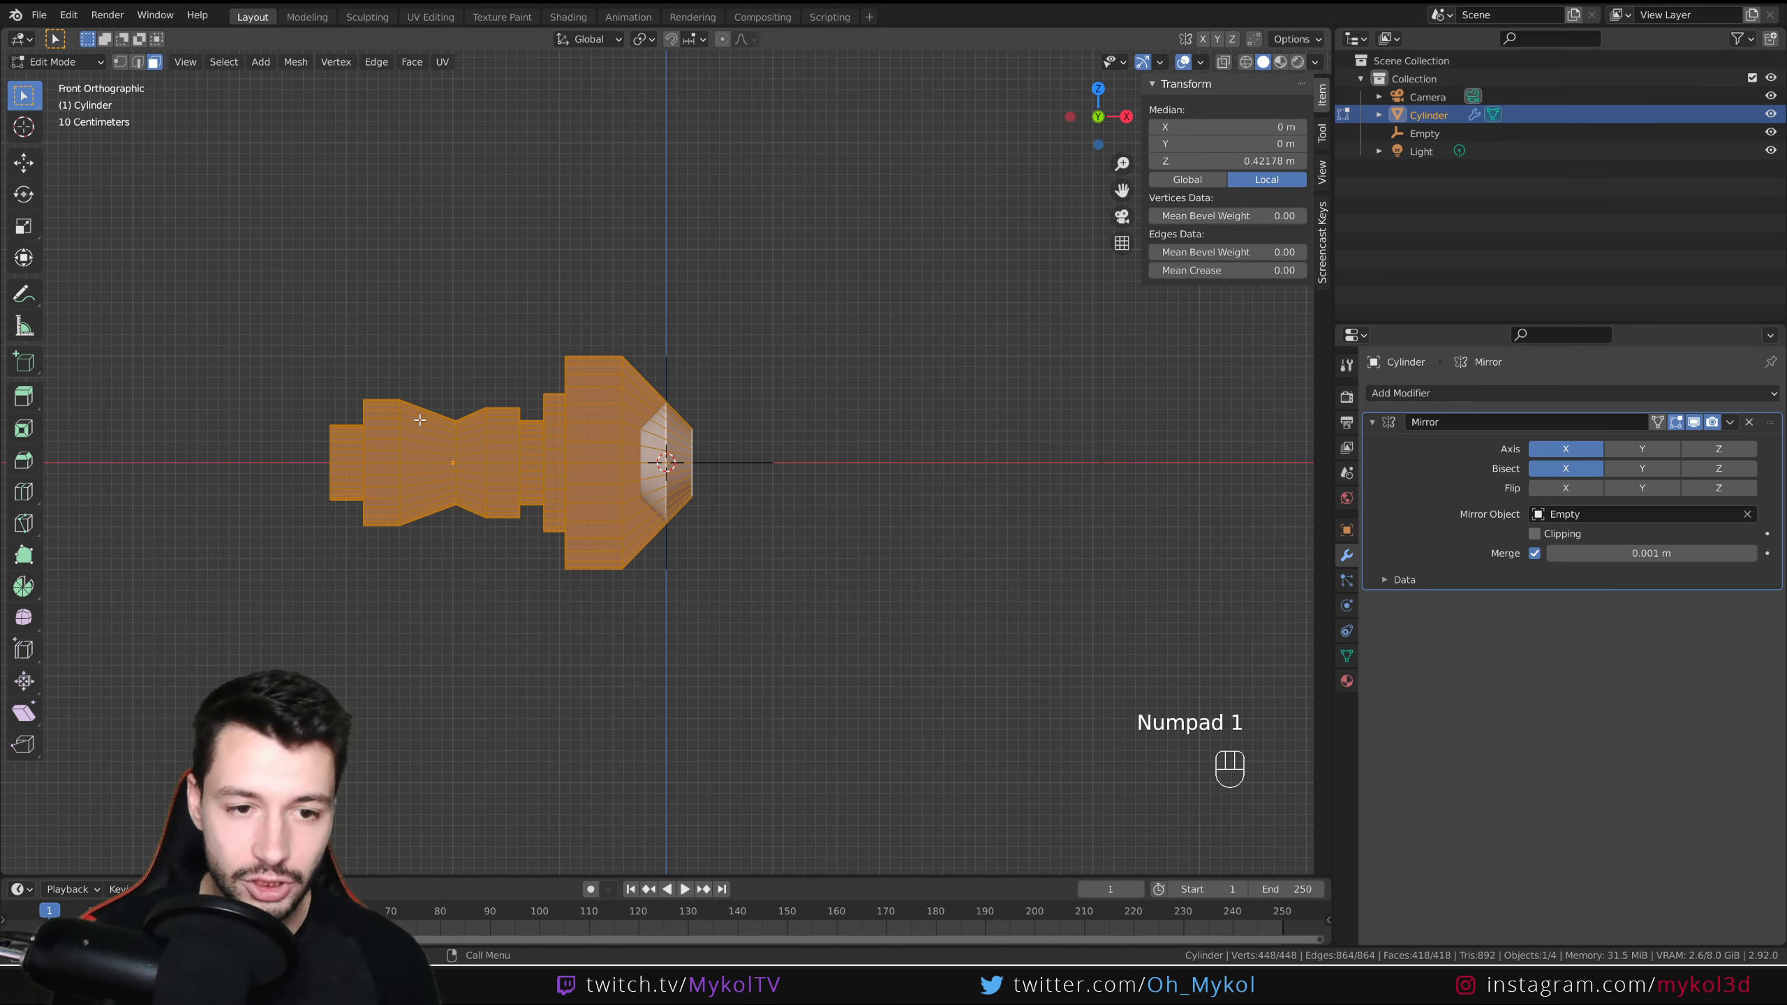
pyautogui.scroll(6, 704, 465)
pyautogui.press('g')
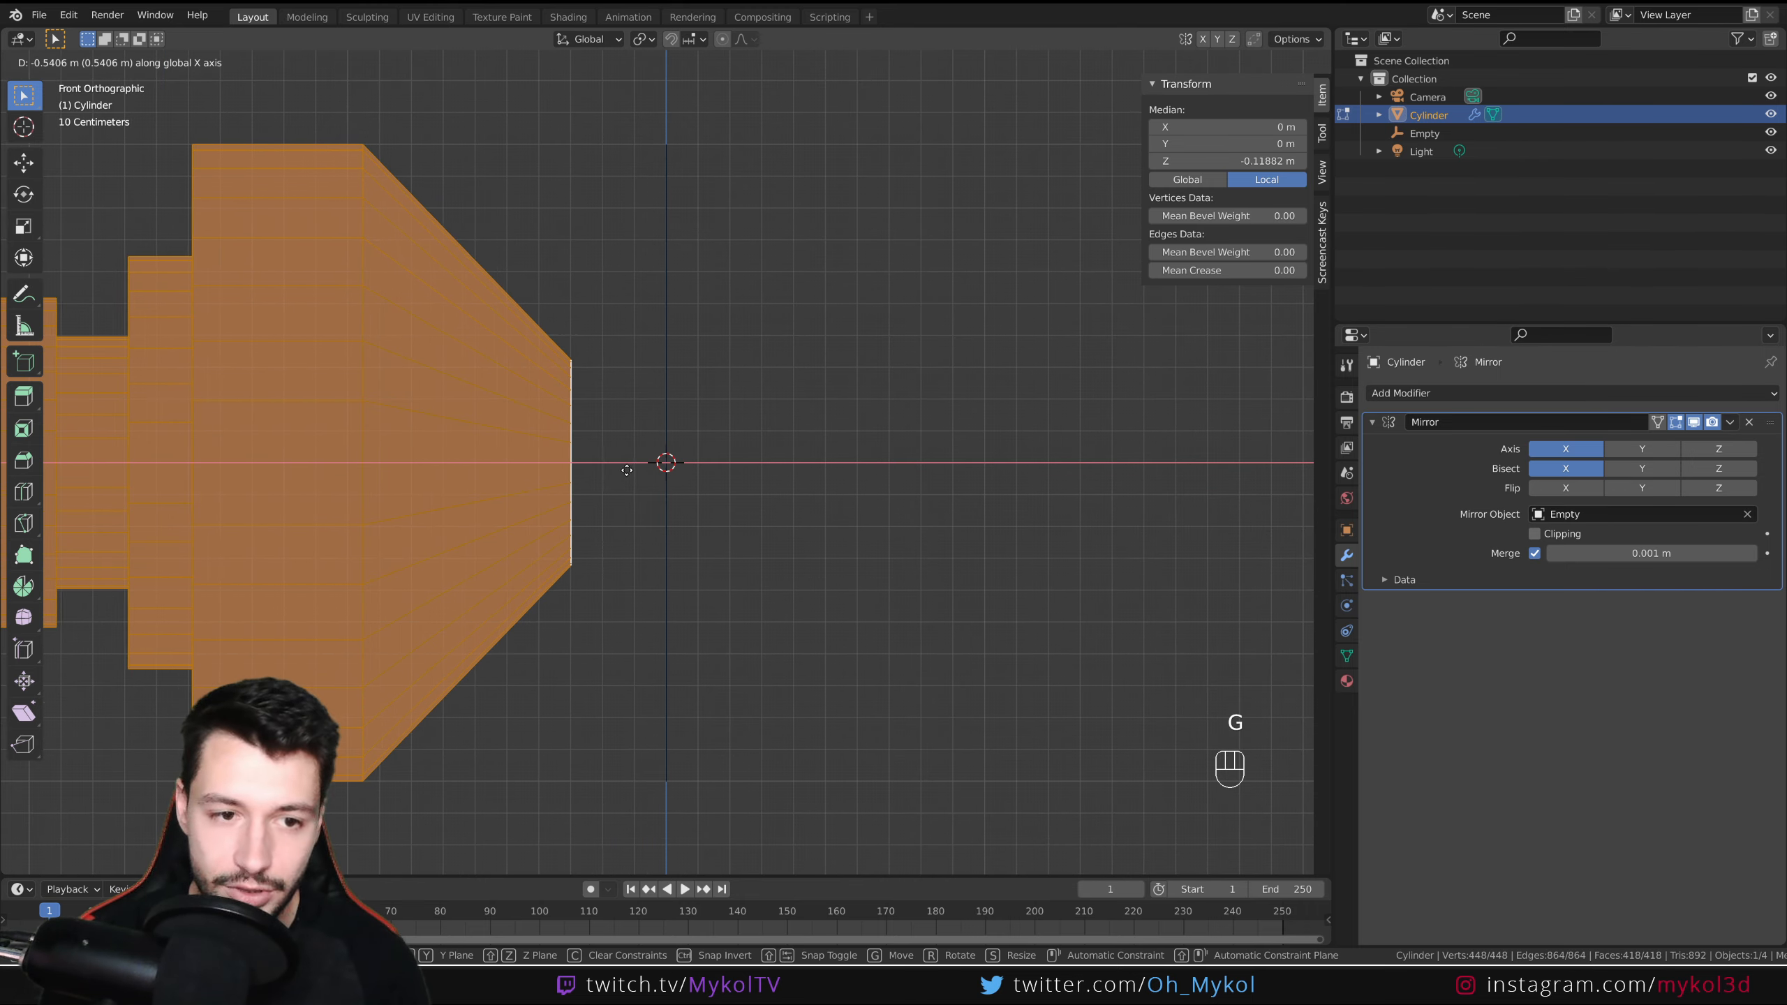
pyautogui.click(665, 295)
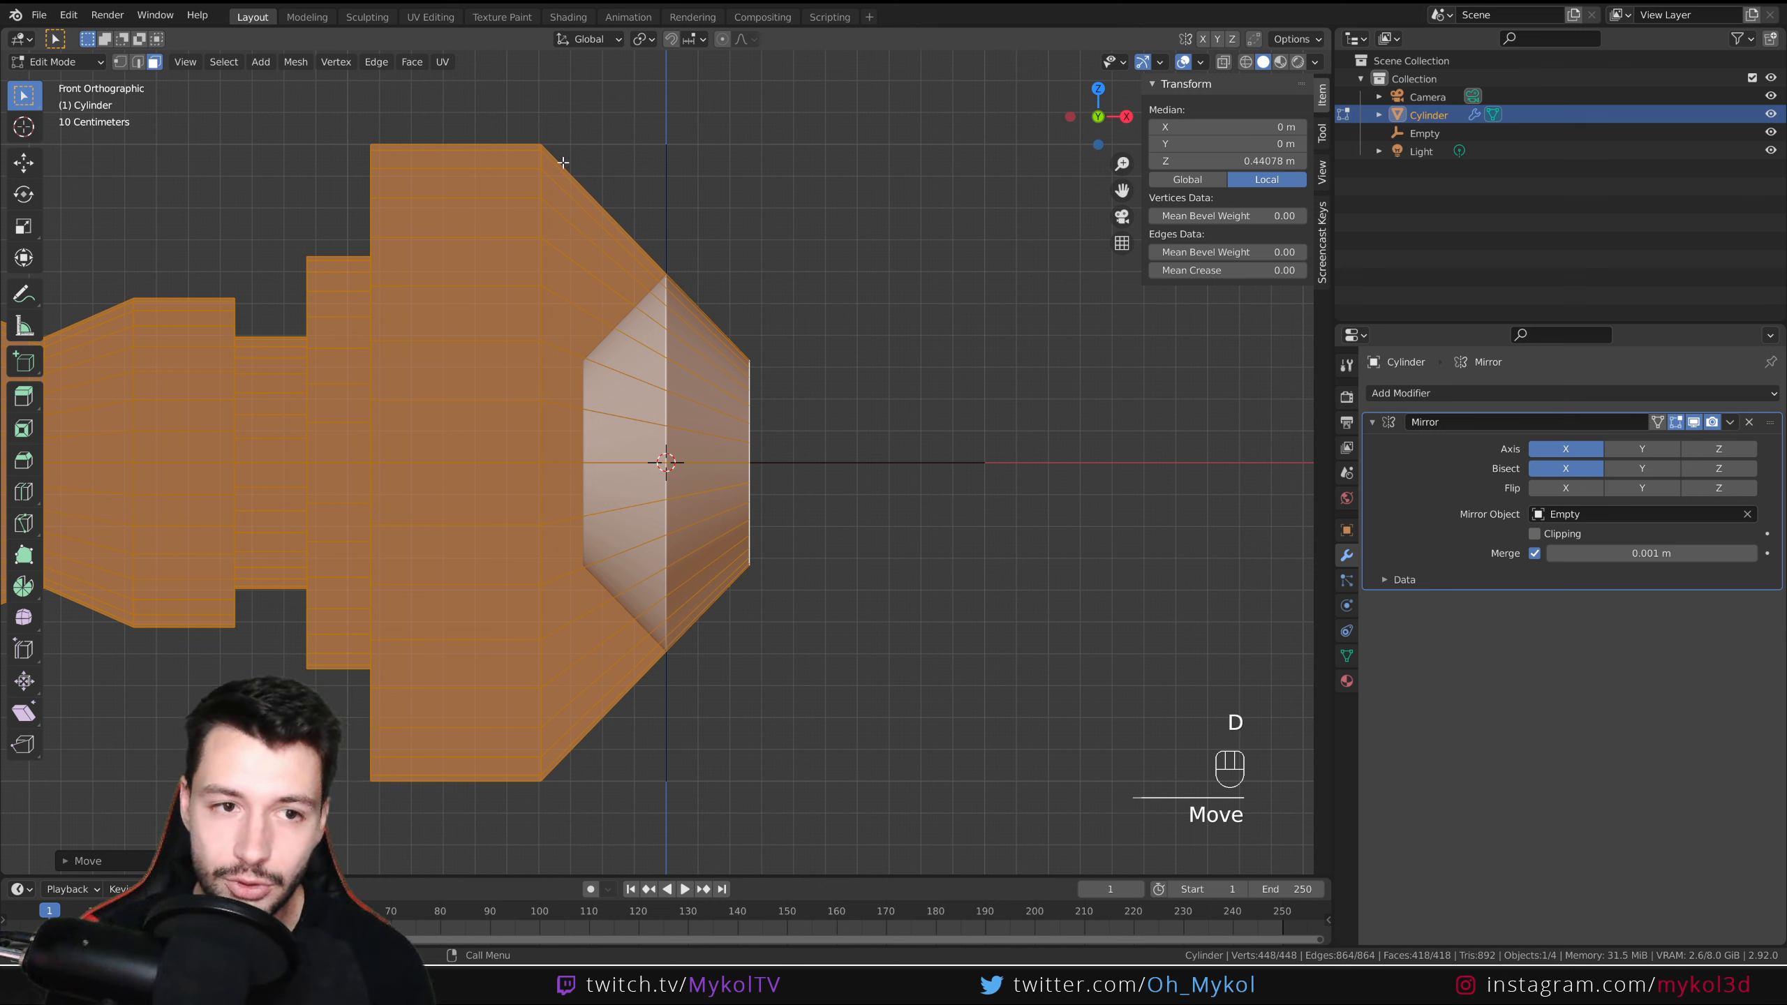
pyautogui.moveTo(500, 744); pyautogui.dragTo(492, 752)
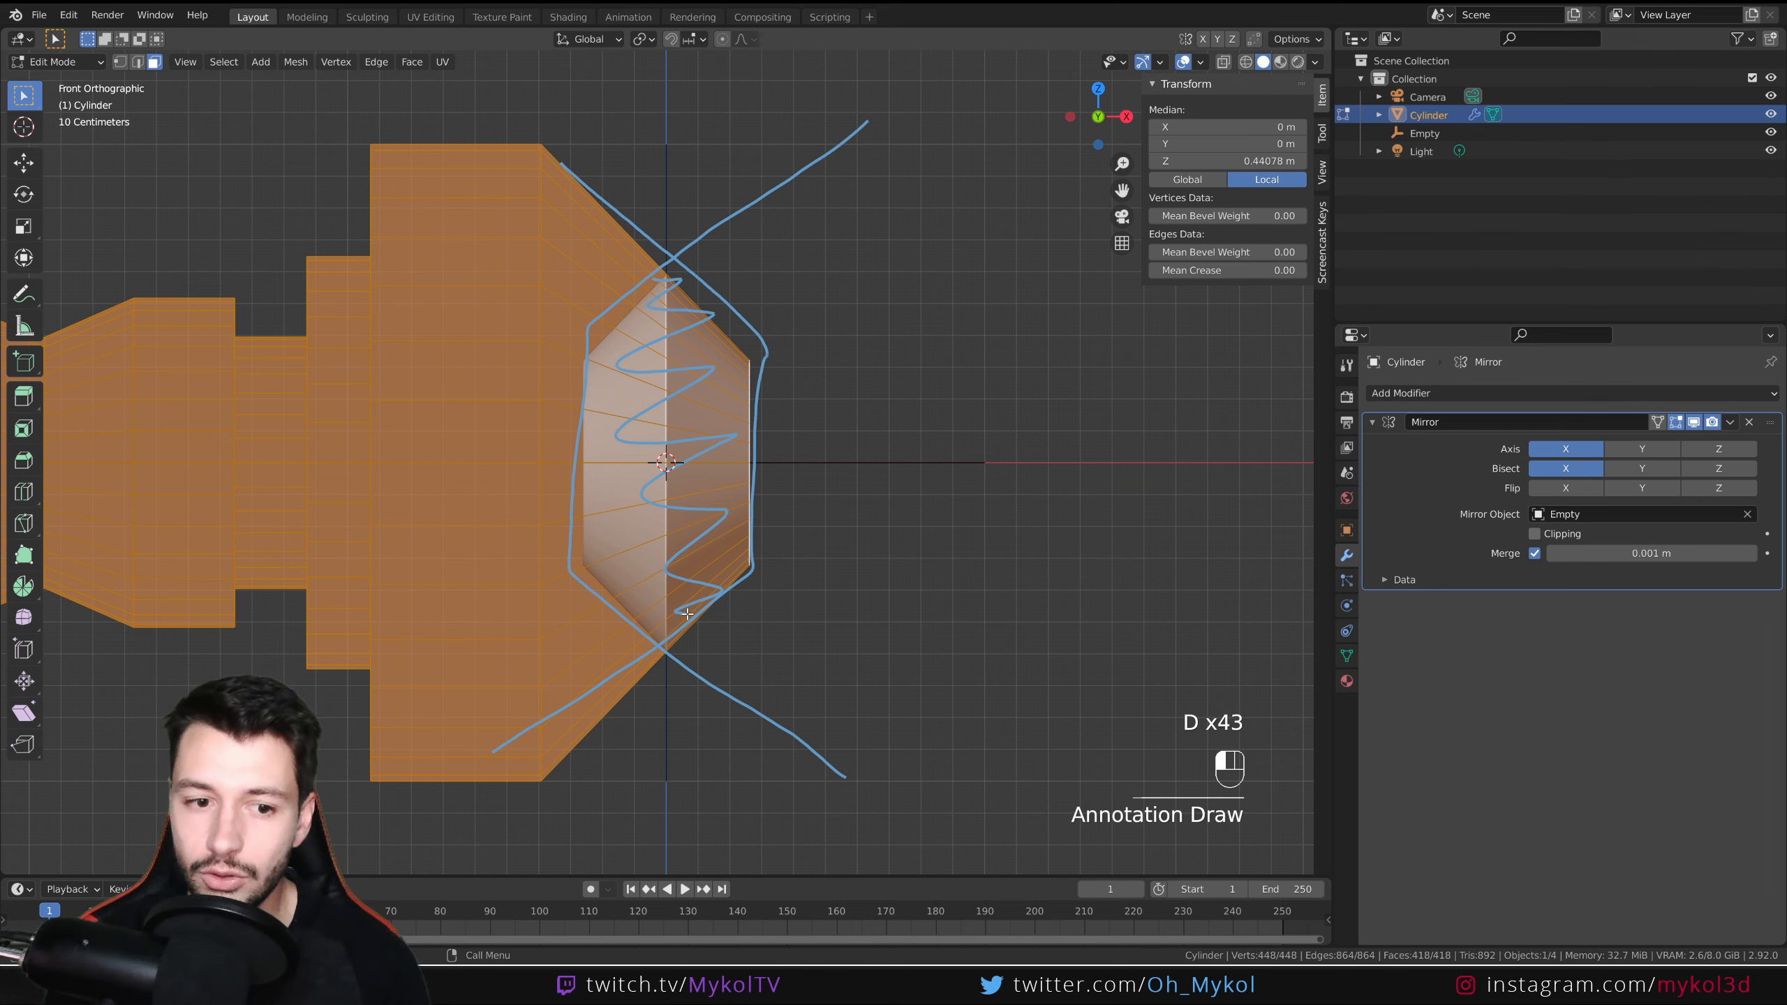
pyautogui.hotkey('ctrl', 'z')
pyautogui.hotkey('ctrl', 'z')
pyautogui.hotkey('ctrl', 'z')
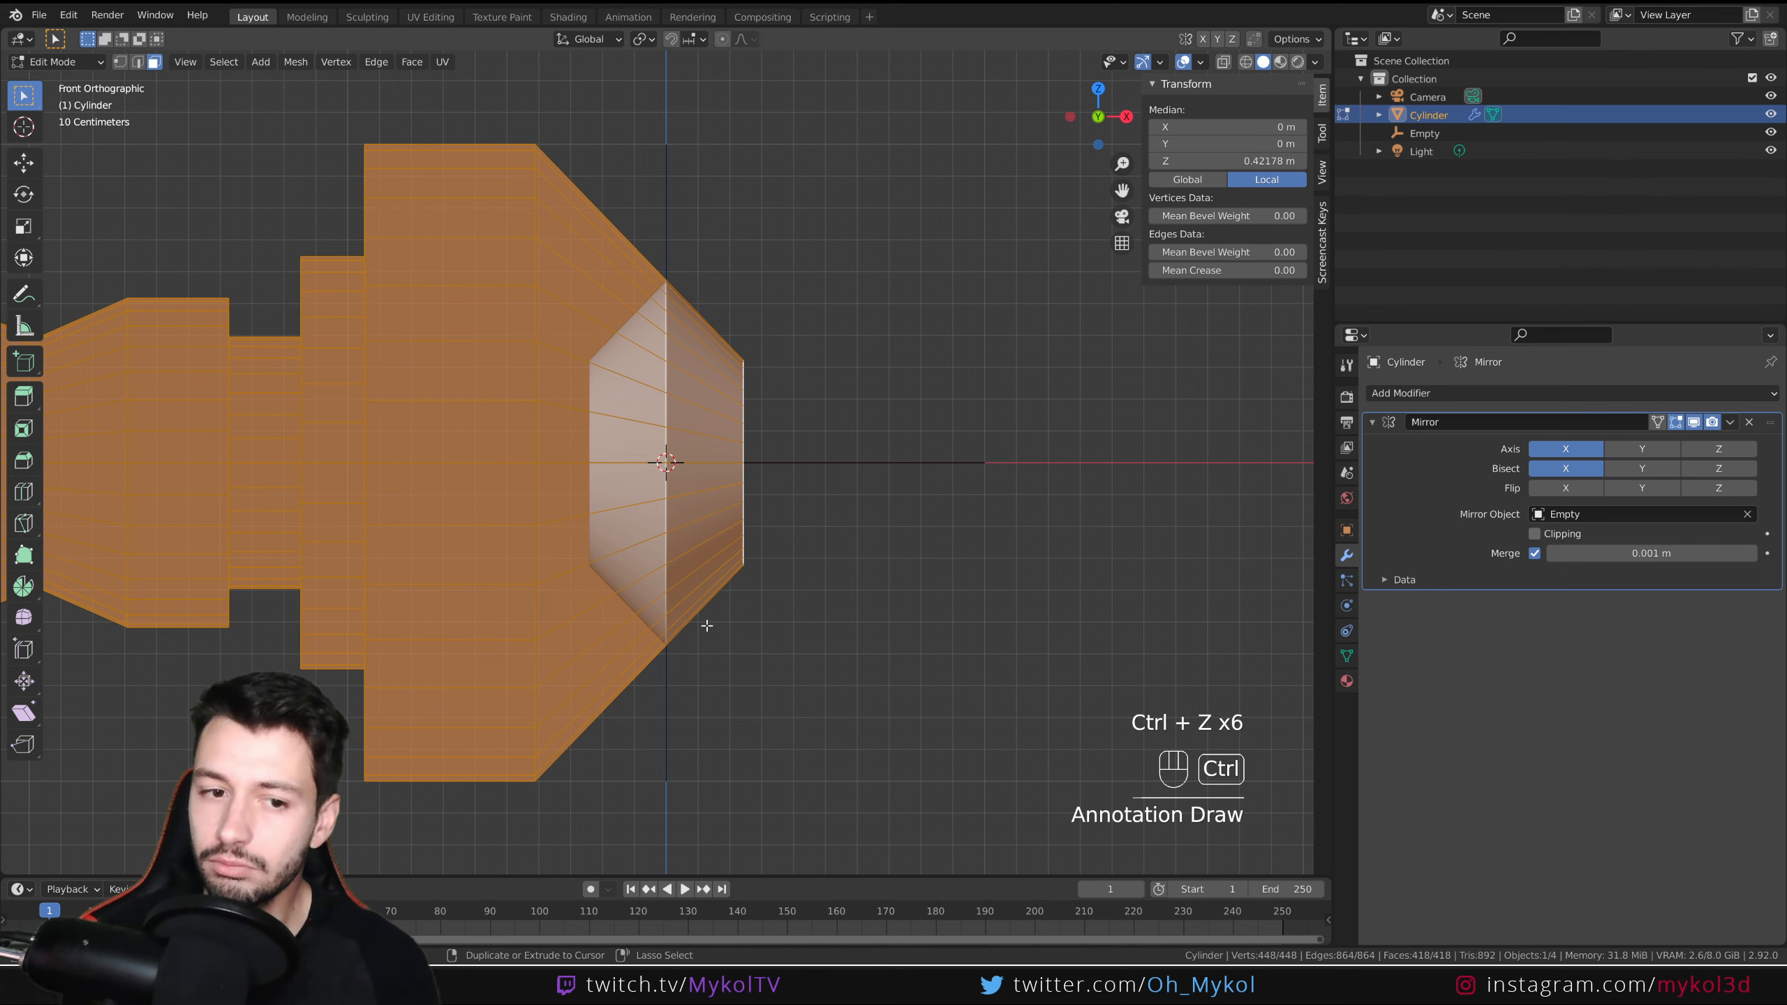
# - Move the mesh about 0.72 m in the negative X direction, clear of the empty
pyautogui.scroll(-3, 781, 660)
pyautogui.press('g')
pyautogui.press('x')
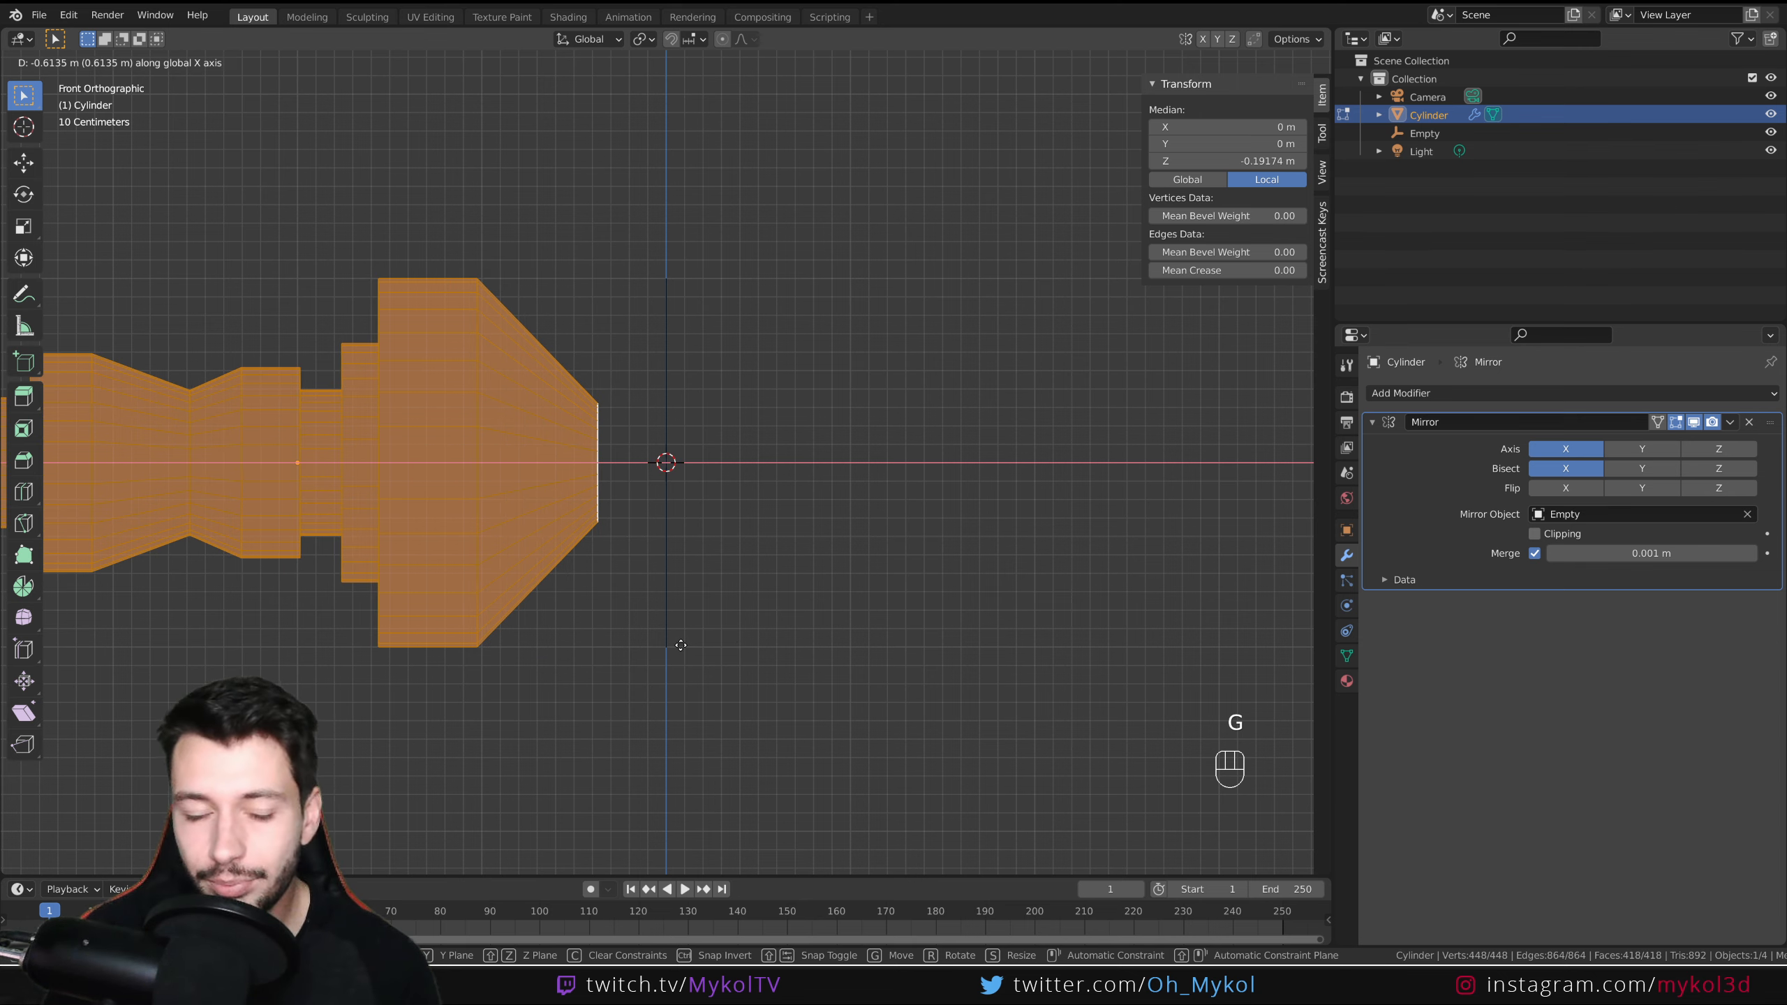
pyautogui.click(665, 612)
pyautogui.moveTo(665, 613); pyautogui.dragTo(617, 590, button='middle')
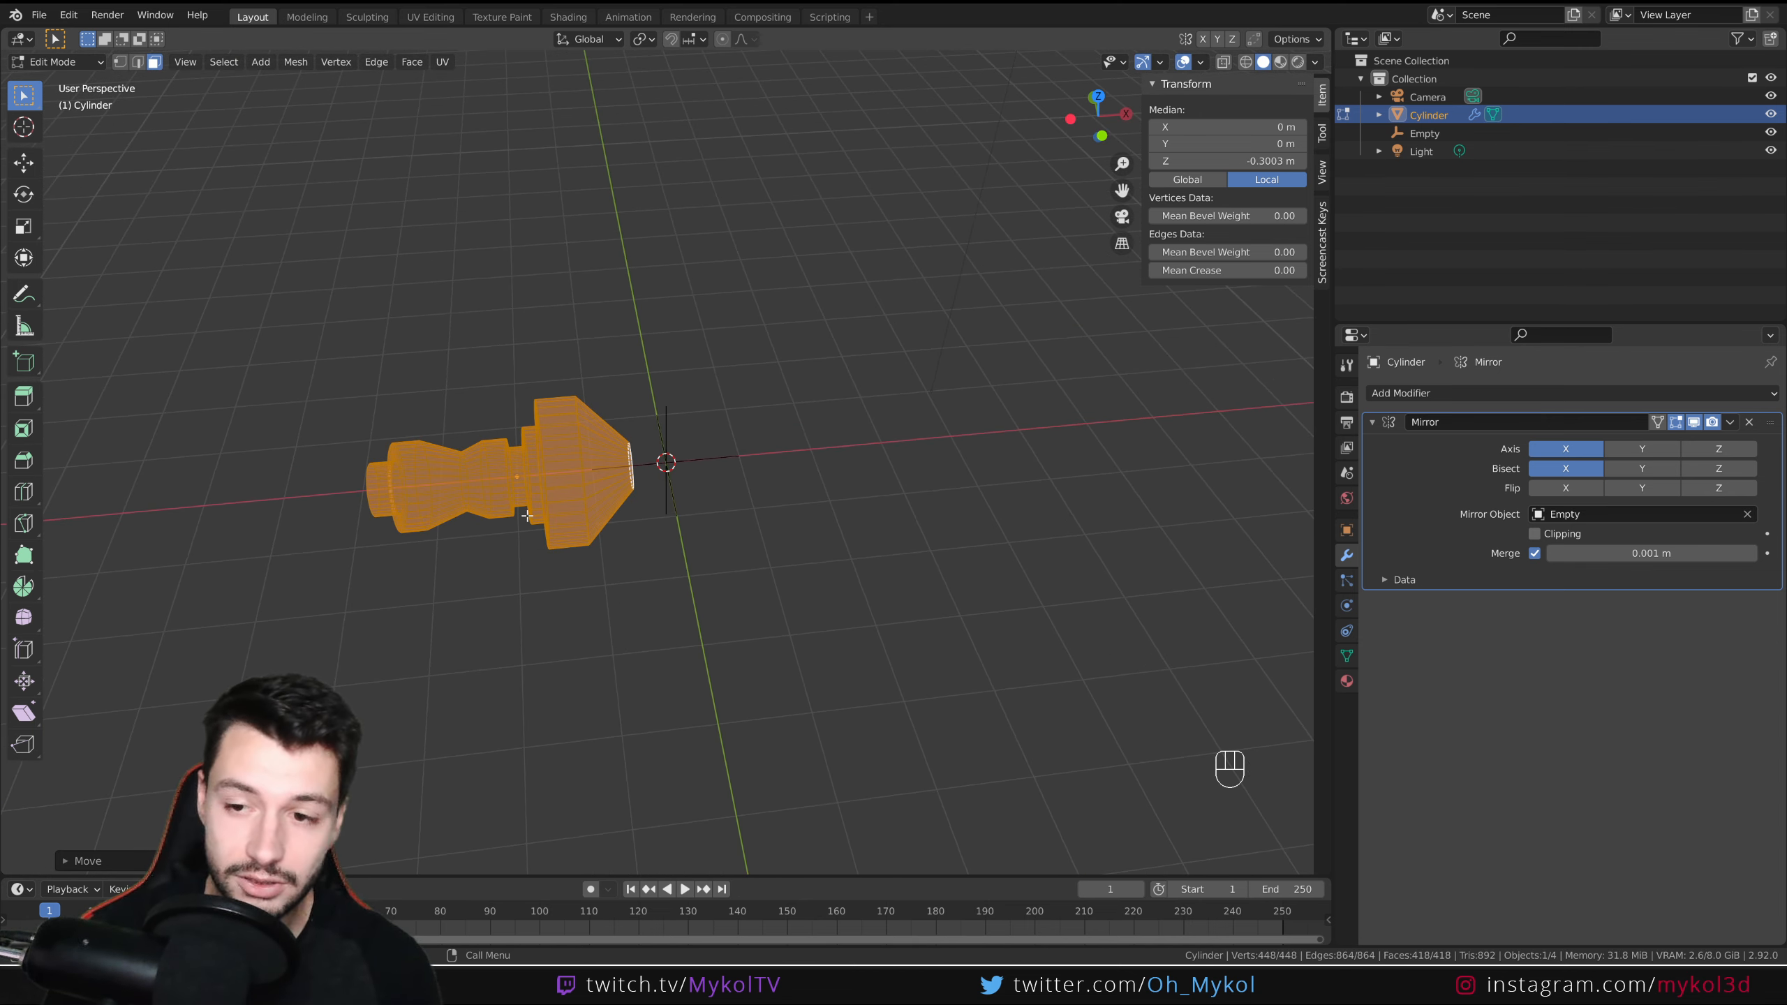
# - Enable Flip on the X axis of the Mirror modifier and inspect both mirrored halves
pyautogui.scroll(4, 627, 473)
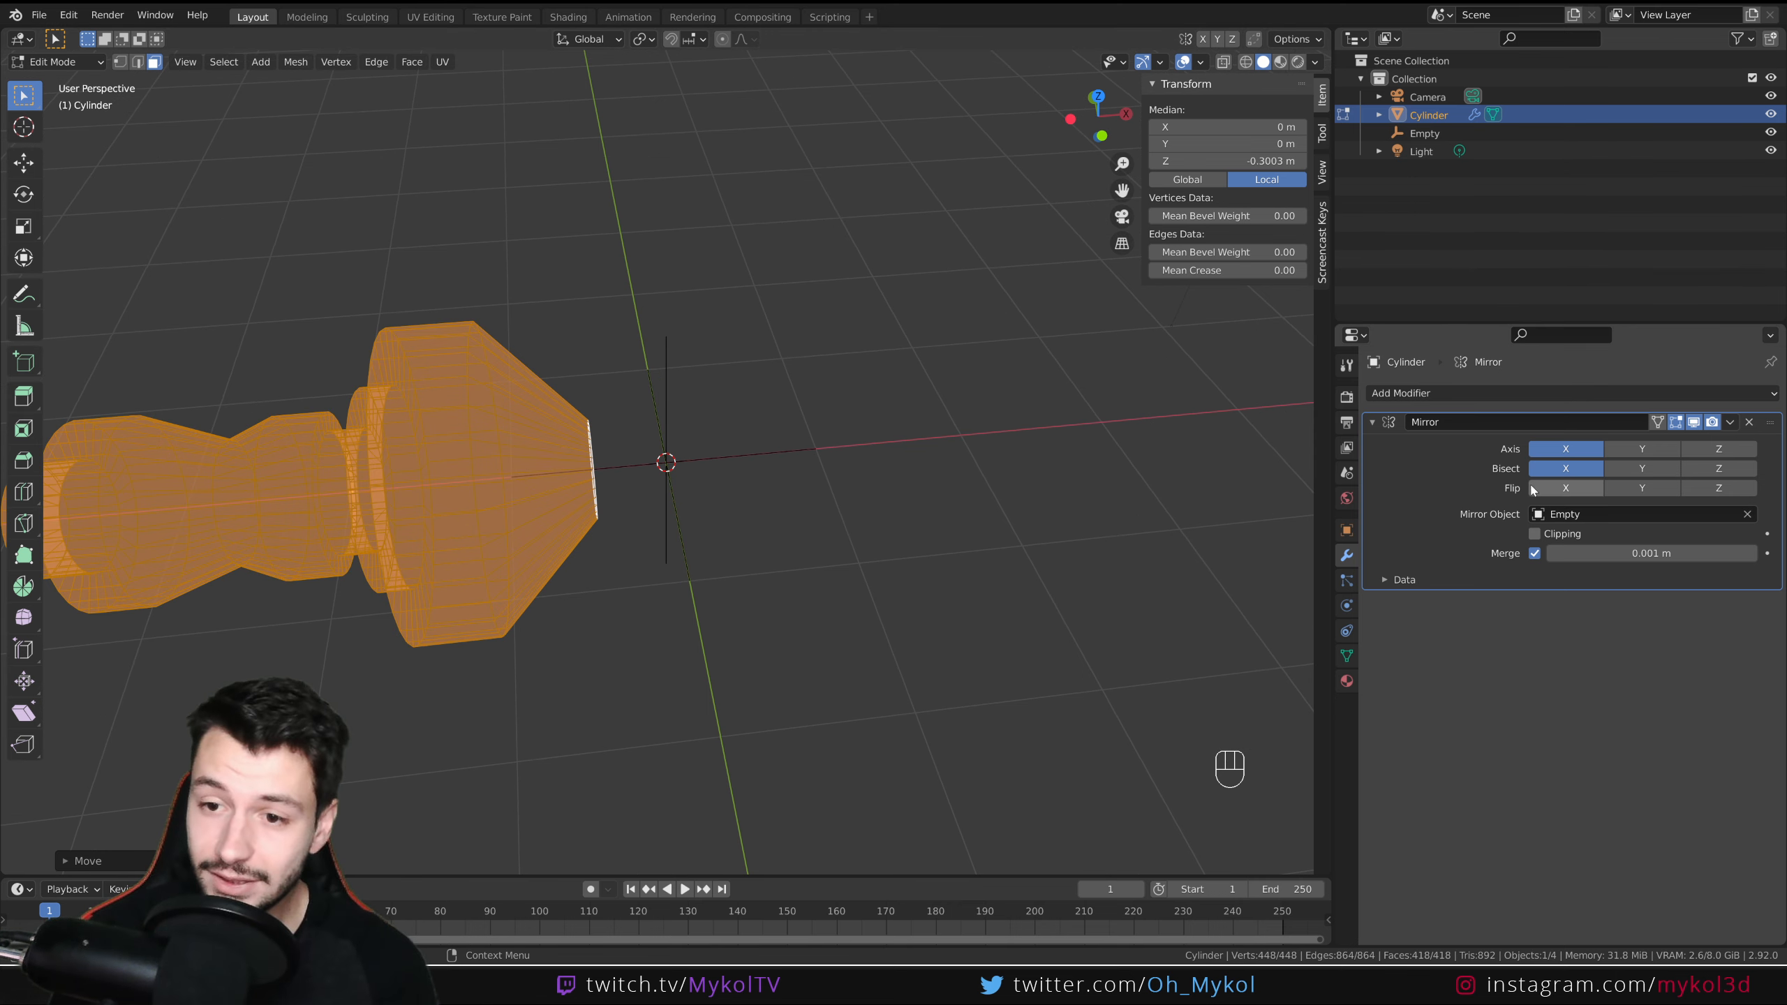
pyautogui.click(1567, 488)
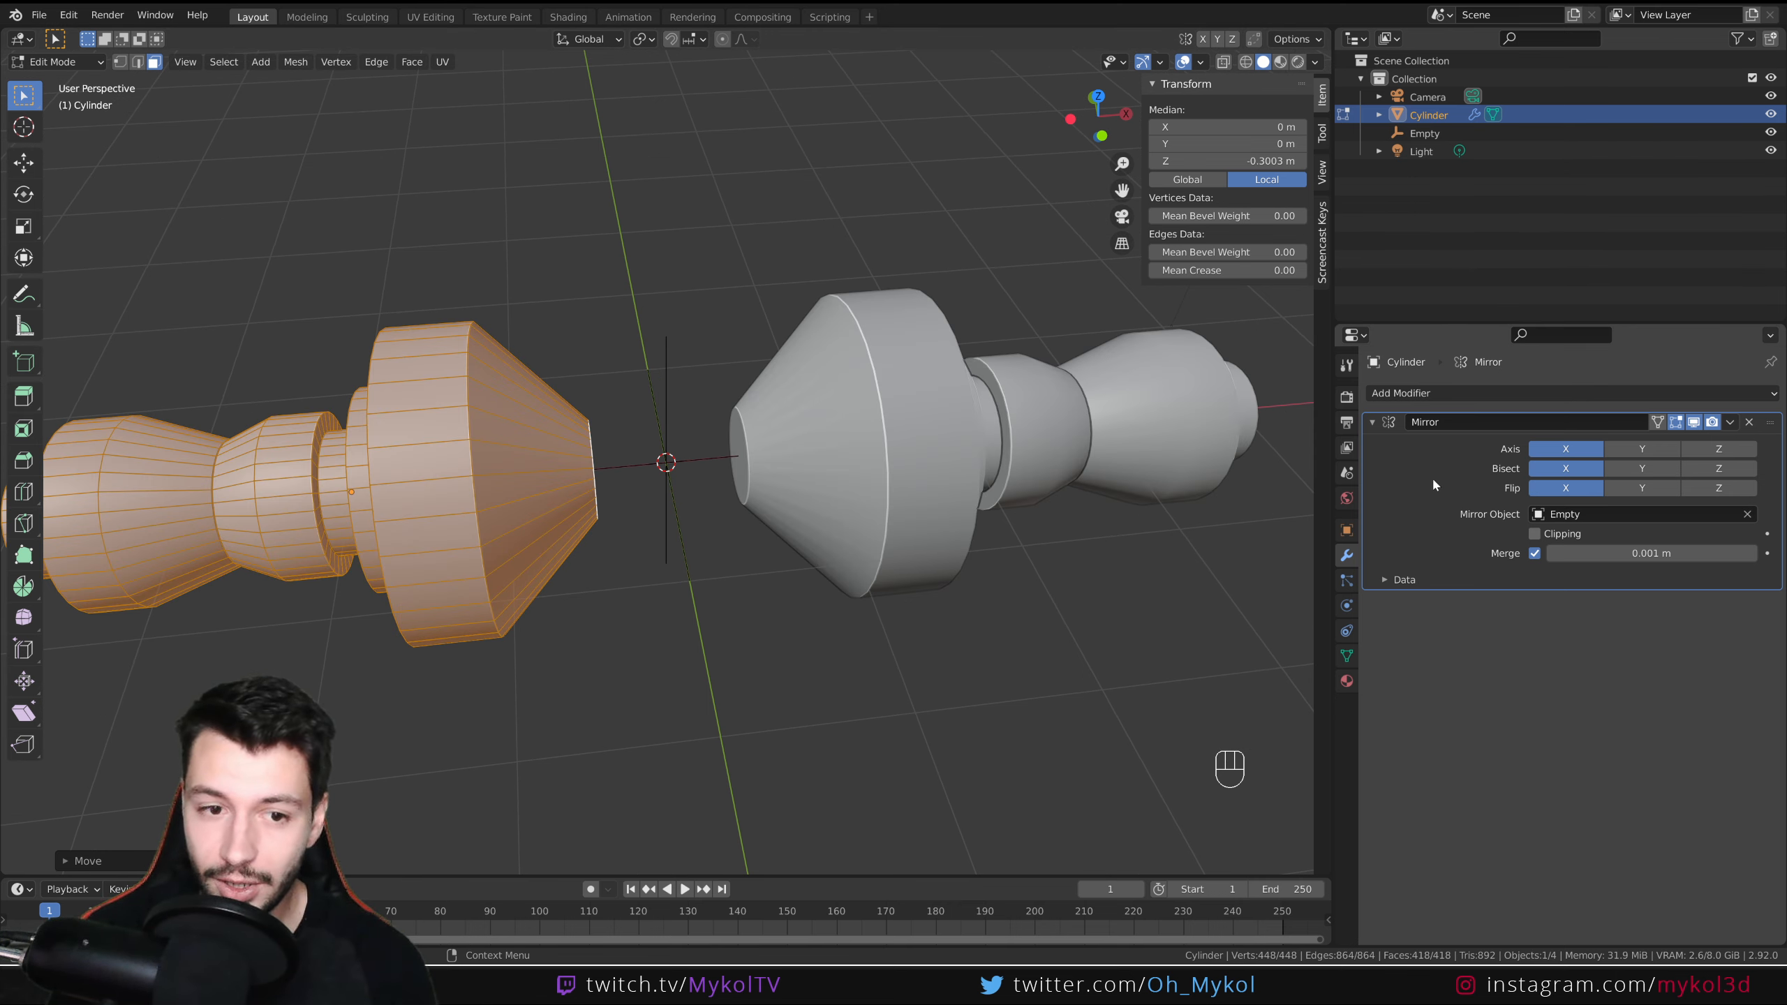
pyautogui.moveTo(633, 493); pyautogui.dragTo(566, 486, button='middle')
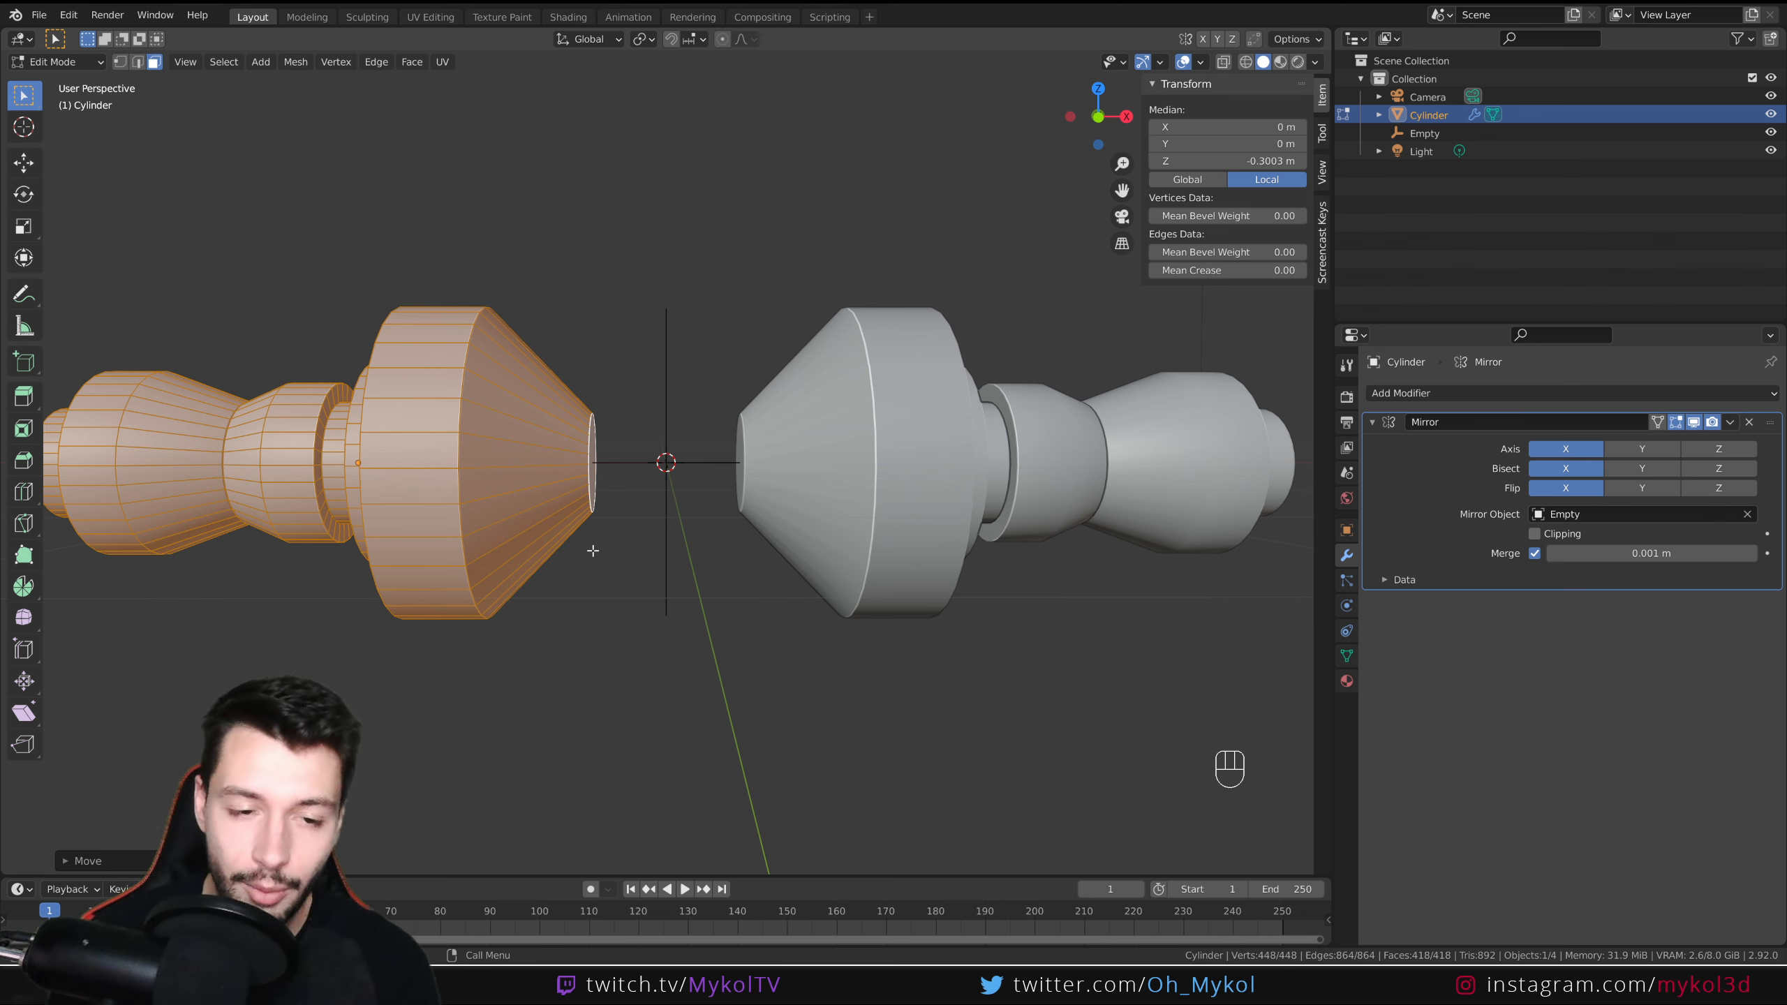
pyautogui.moveTo(593, 550); pyautogui.dragTo(619, 586, button='middle')
pyautogui.scroll(-3, 468, 519)
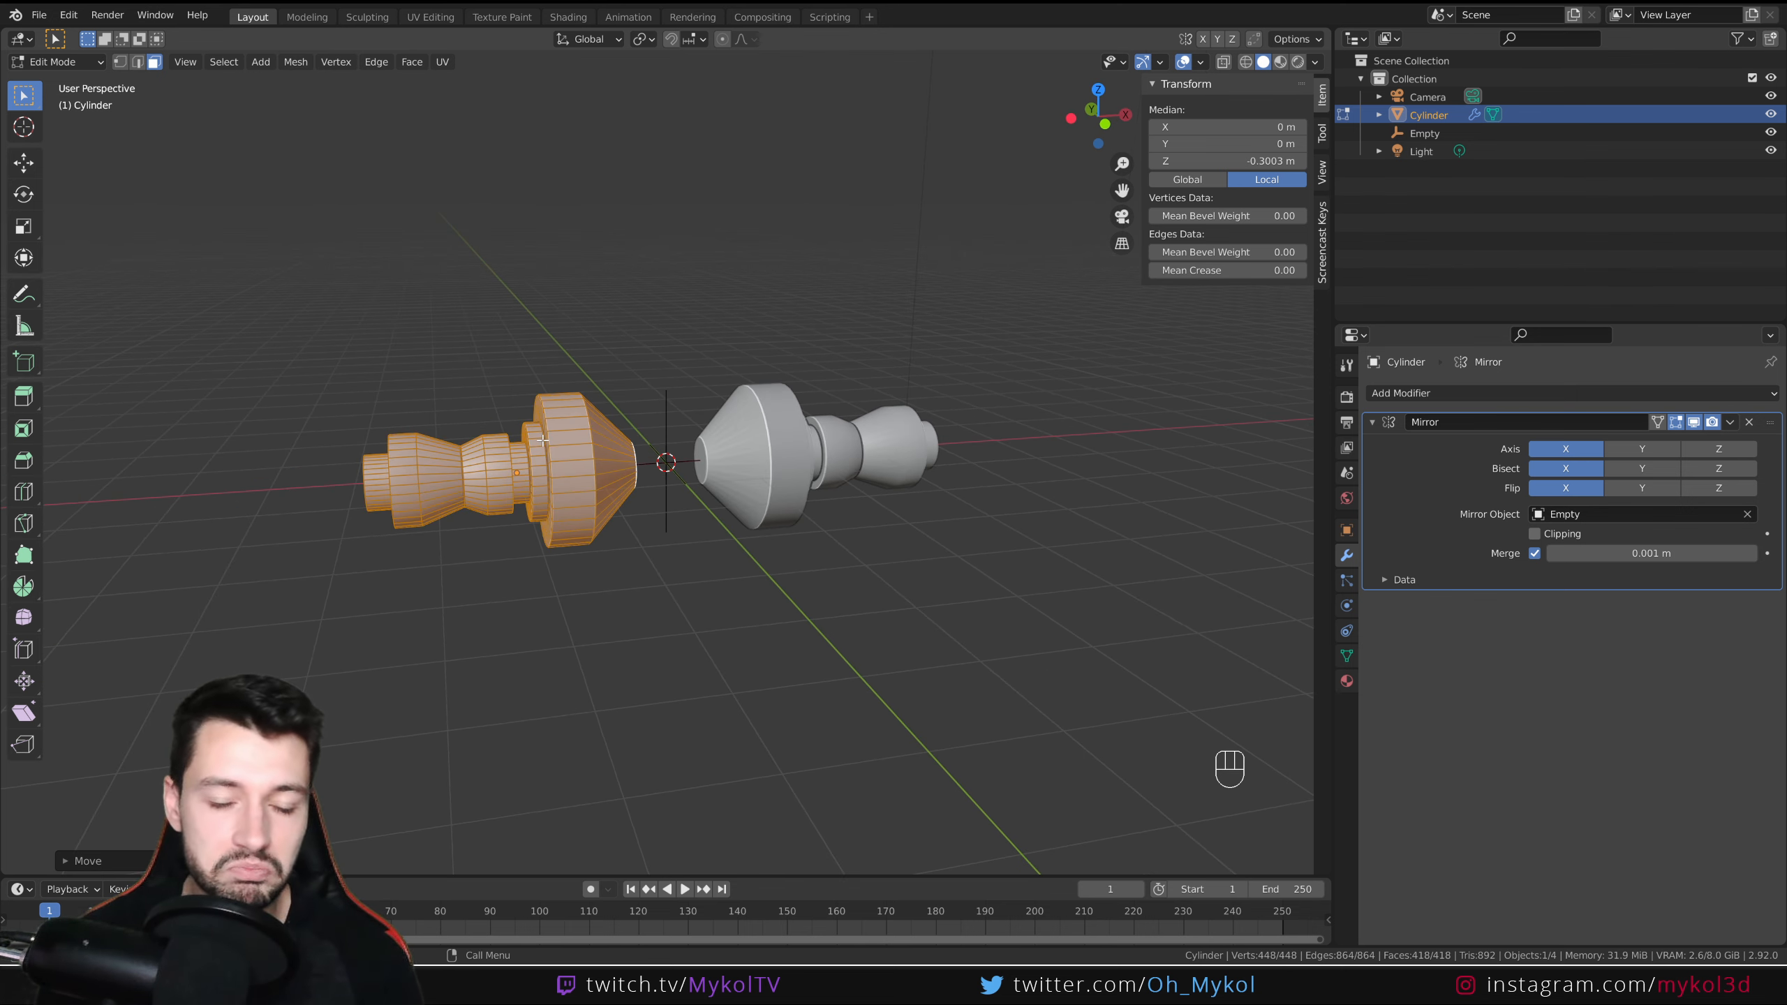
# - Try moving the bisected, flipped mesh along X across the empty and cancel the move
pyautogui.moveTo(543, 439); pyautogui.dragTo(598, 563, button='middle')
pyautogui.press('g')
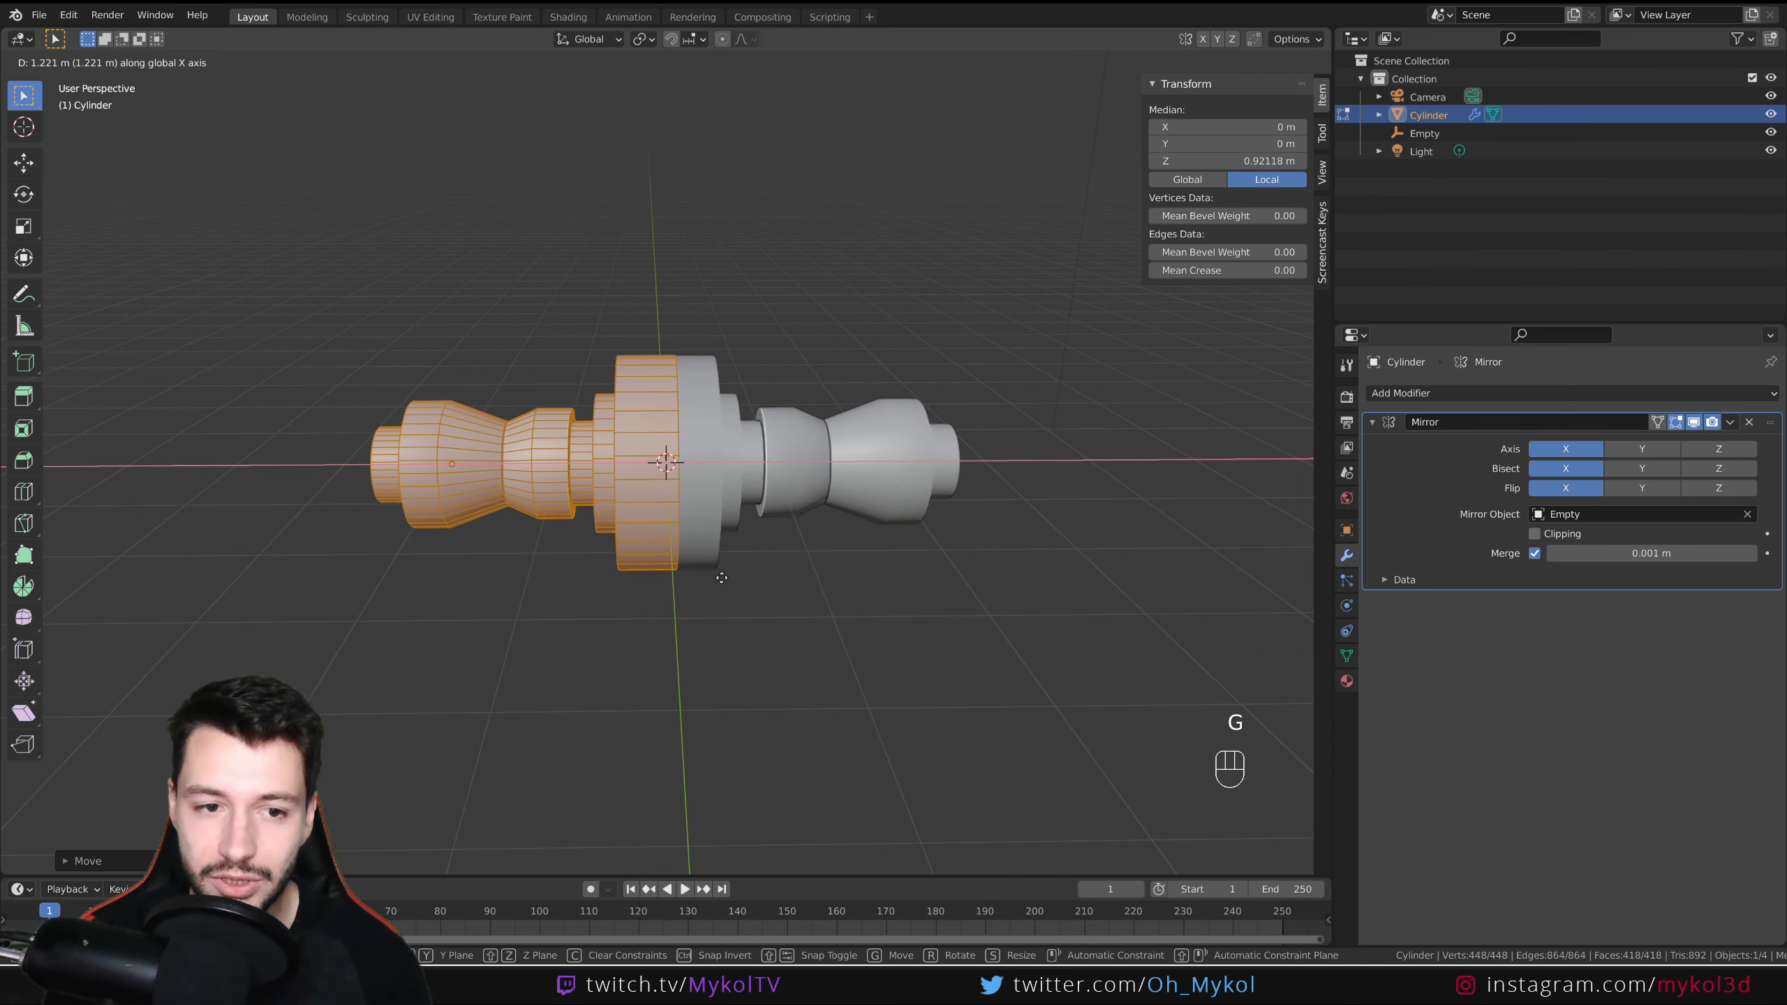
pyautogui.click(669, 583)
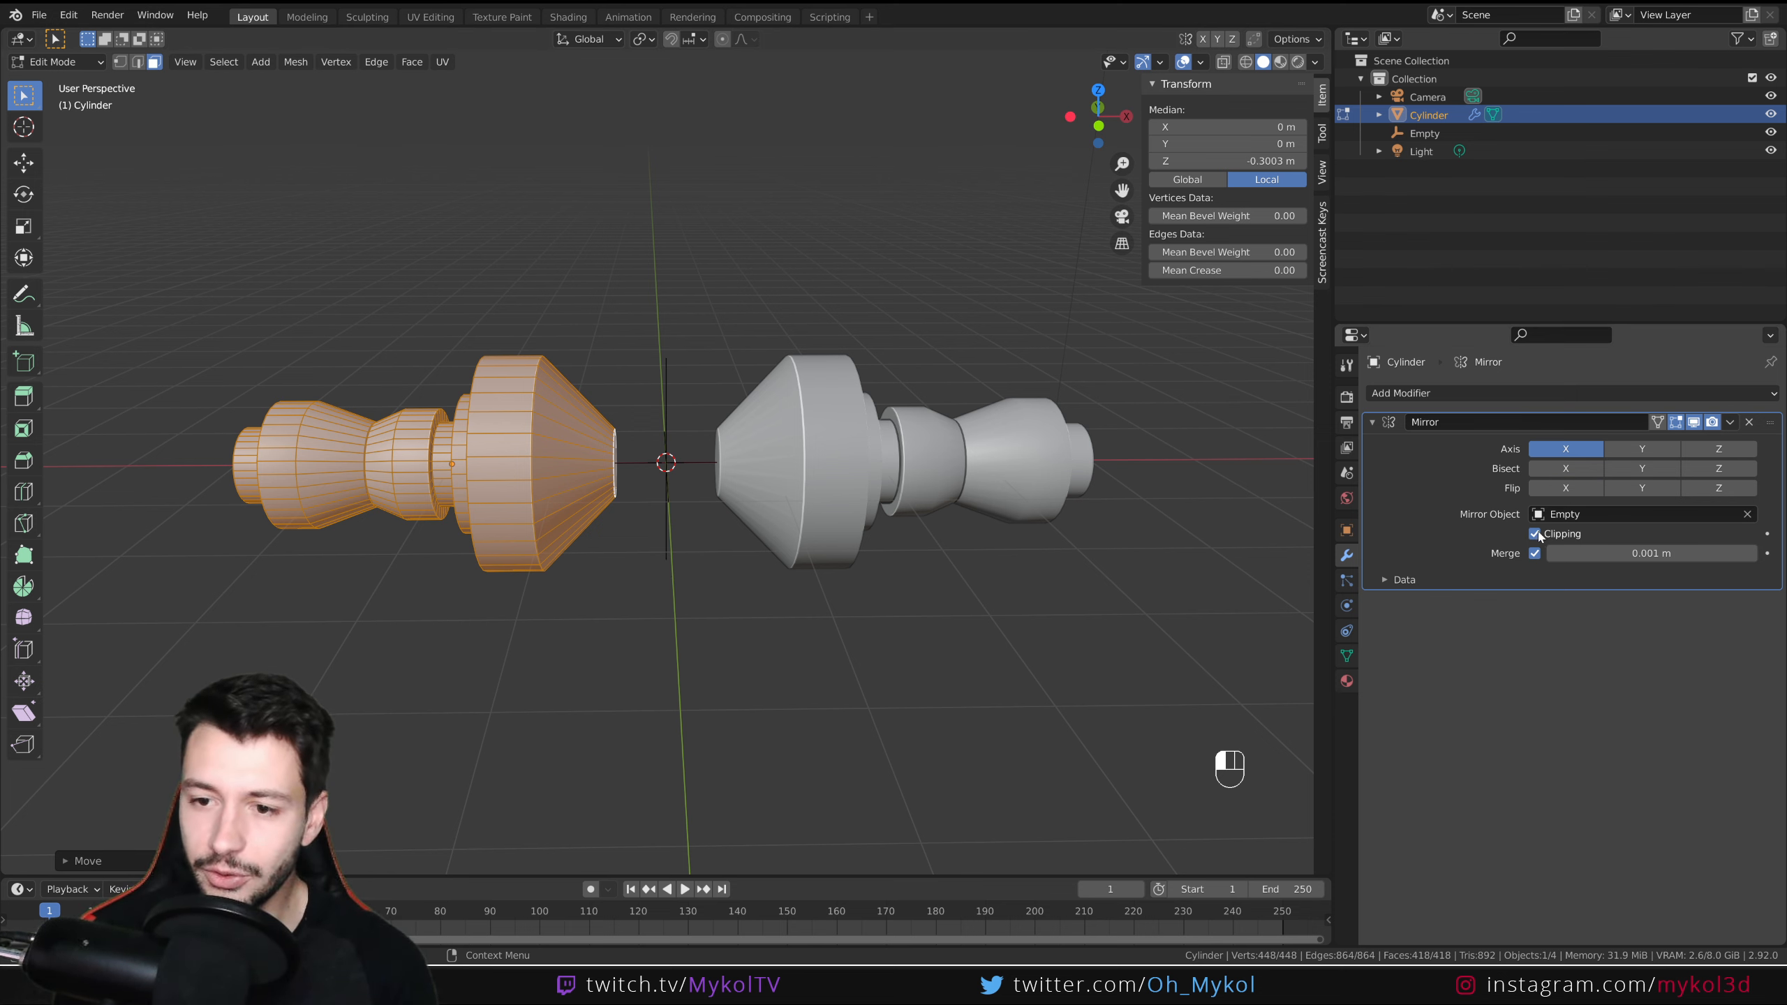
# - With Clipping on and Bisect and Flip off, try an X move, cancel it, and re-enable Bisect and Flip on X without Clipping
pyautogui.press('g')
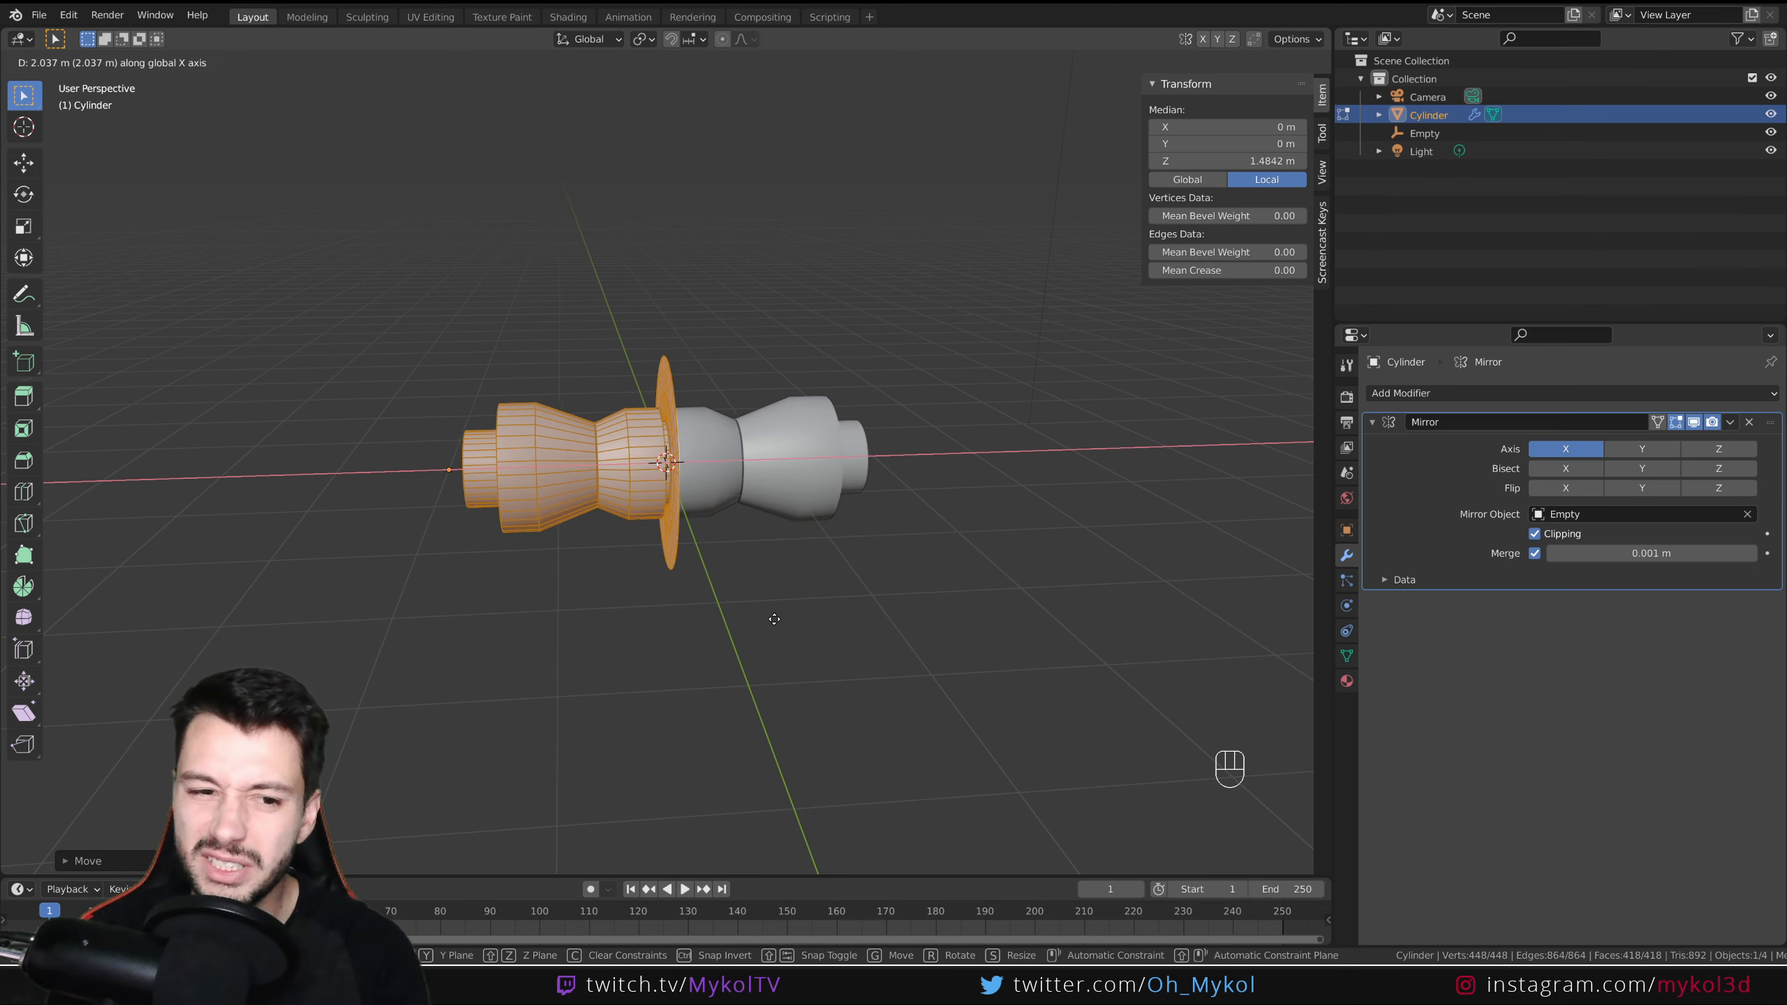
pyautogui.rightClick(672, 645)
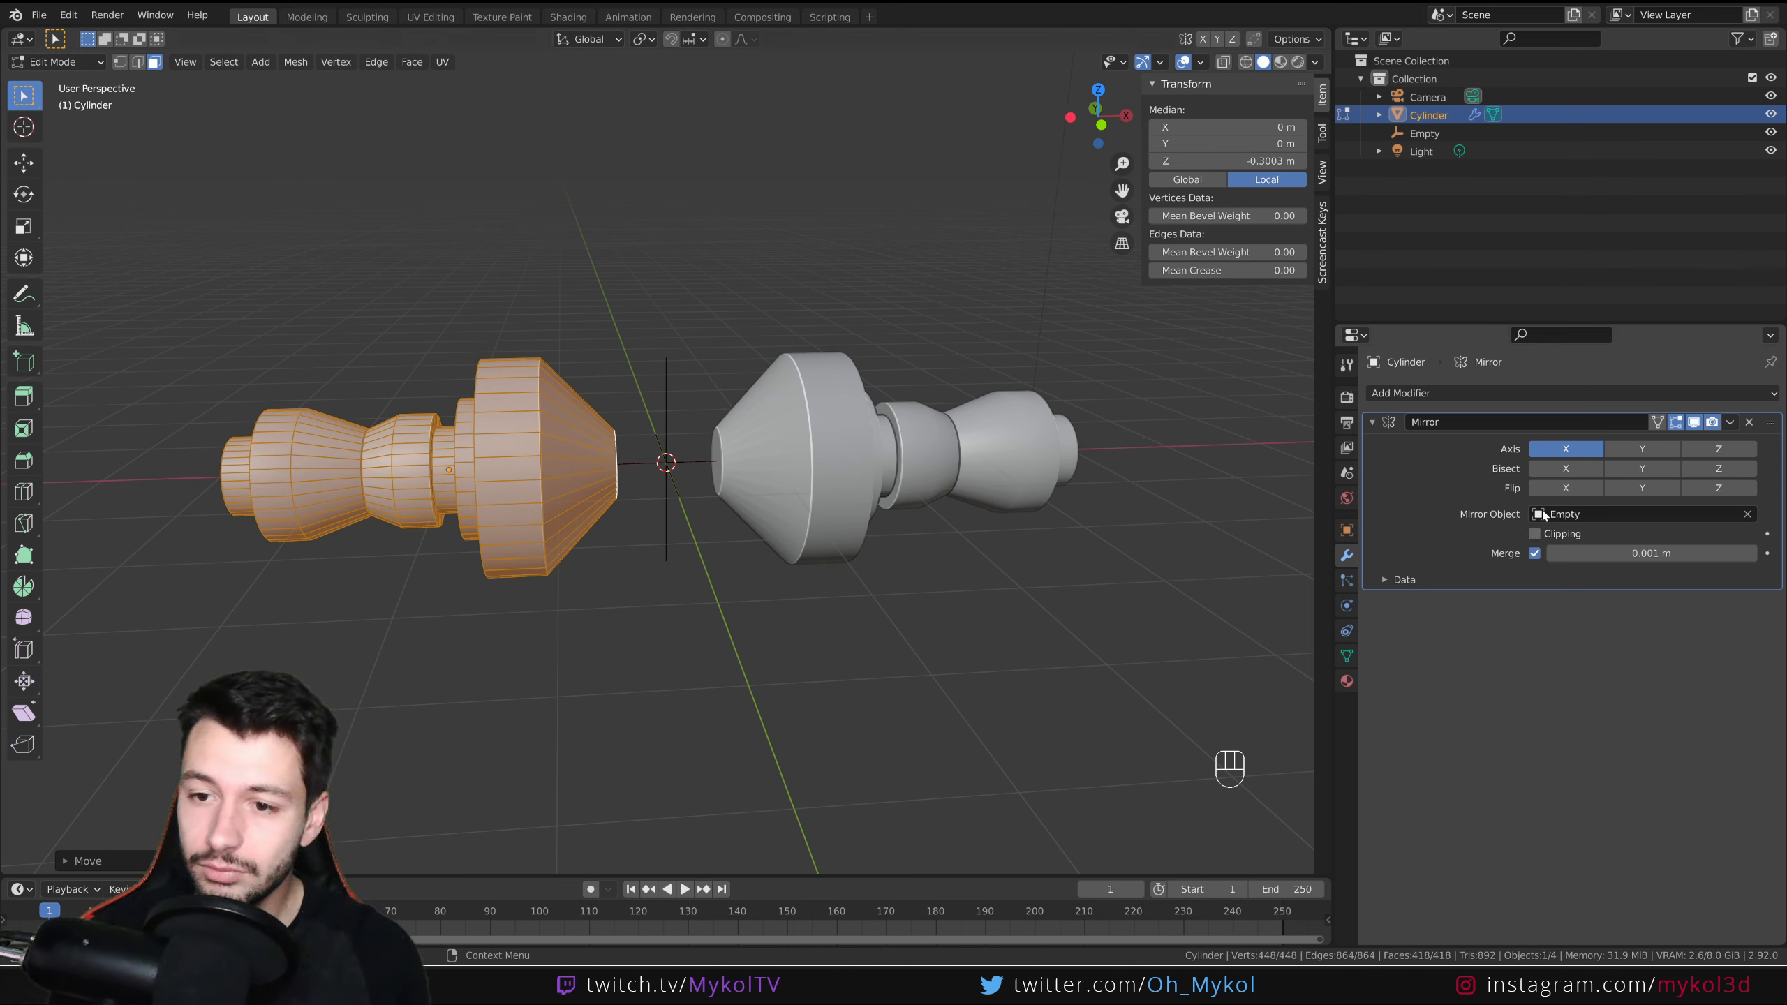
pyautogui.click(1557, 470)
pyautogui.click(1555, 489)
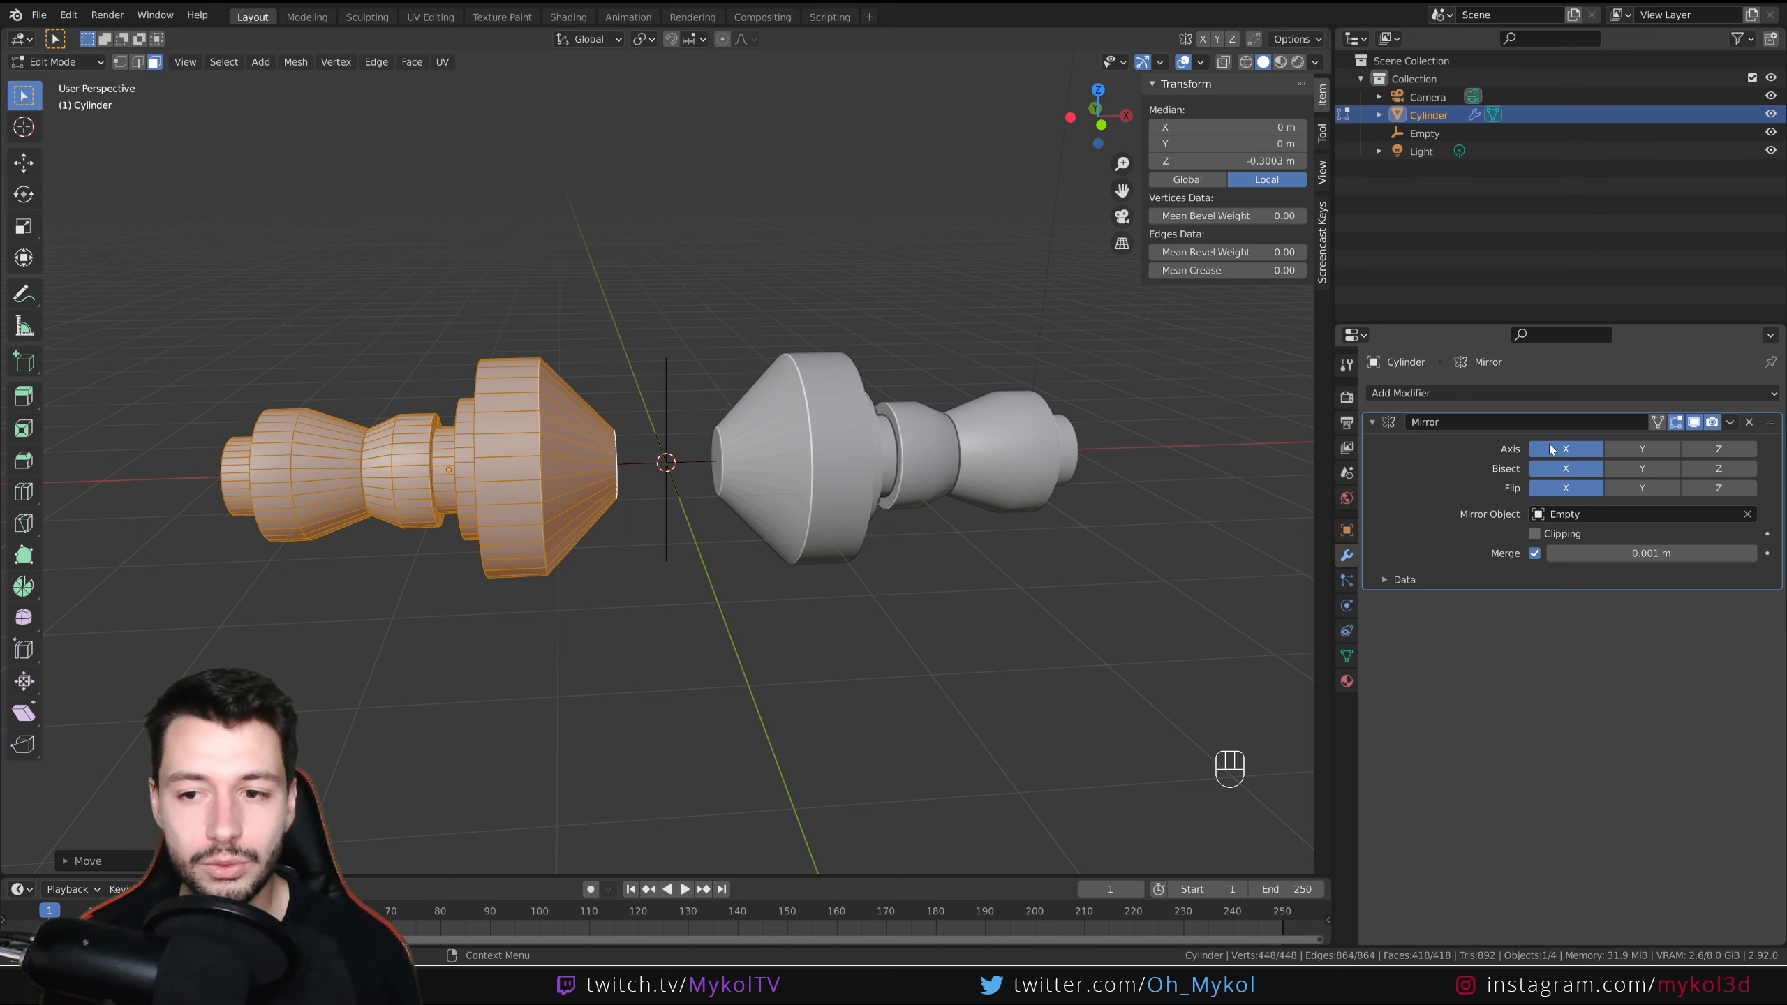
# - Move the flipped mesh about 2 m along X across the empty, check it in Object Mode, and undo the move
pyautogui.moveTo(722, 563)
pyautogui.mouseDown(button='middle')
pyautogui.moveTo(745, 563)
pyautogui.moveTo(702, 583)
pyautogui.mouseUp(button='middle')
pyautogui.press('g')
pyautogui.press('x')
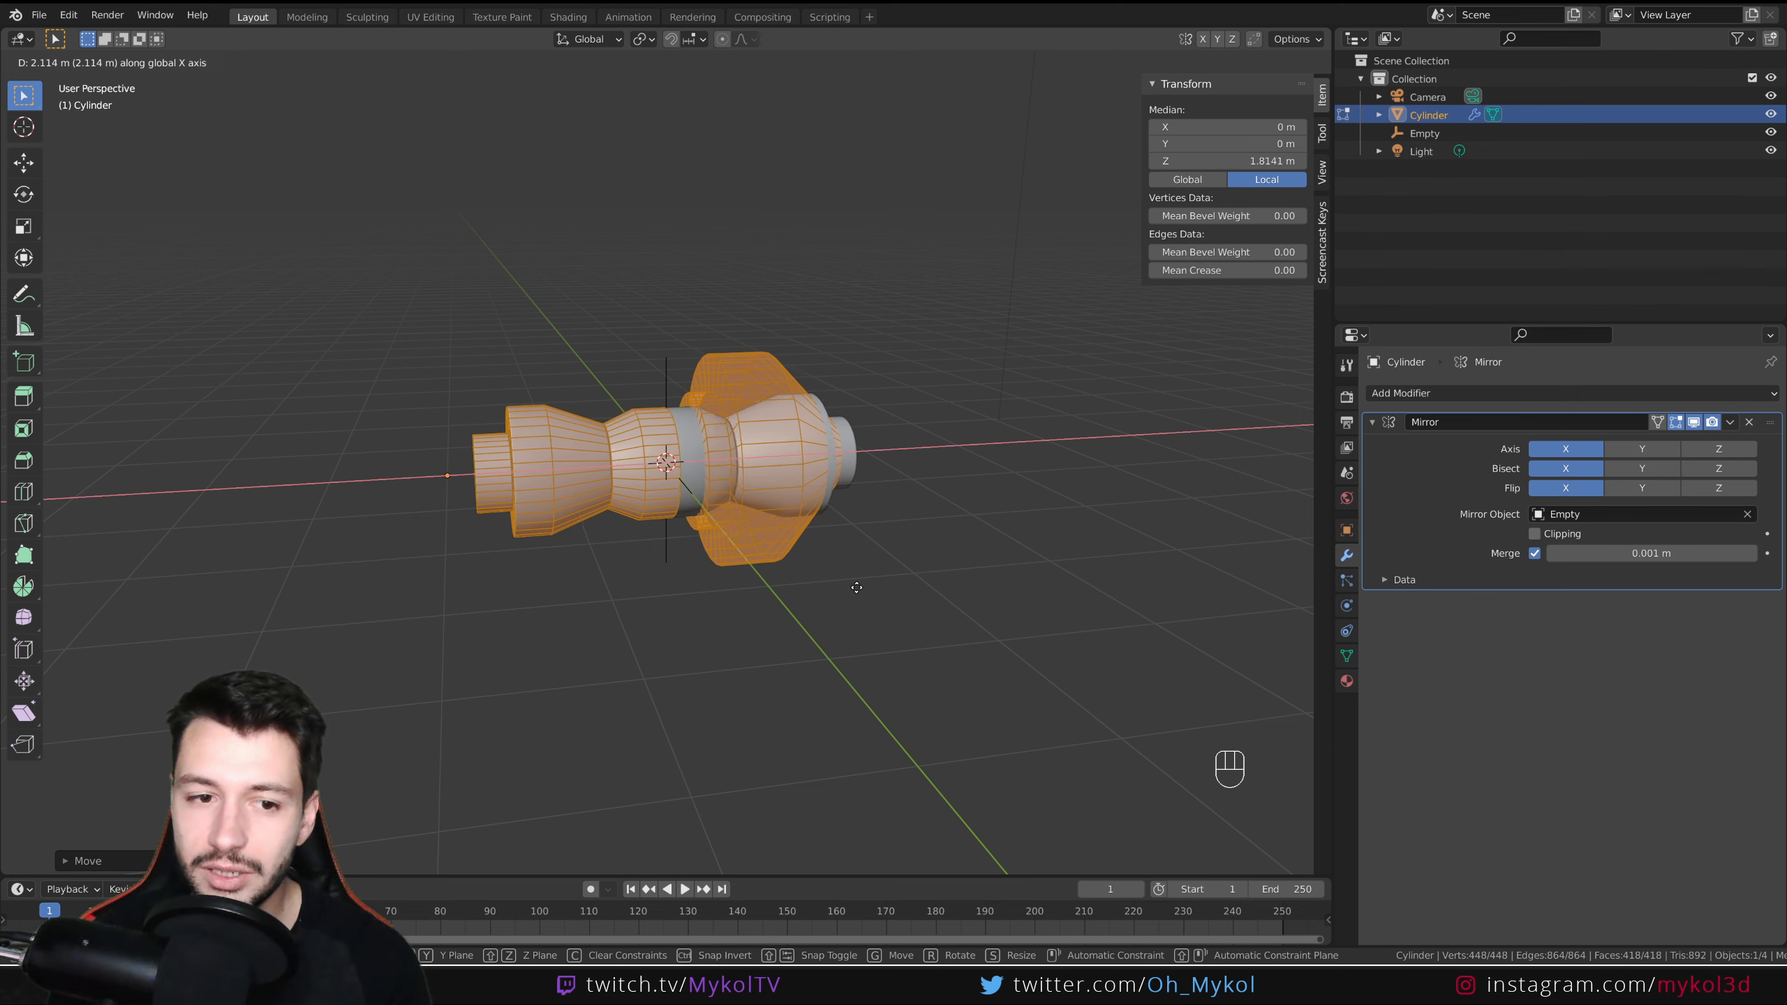
pyautogui.click(843, 592)
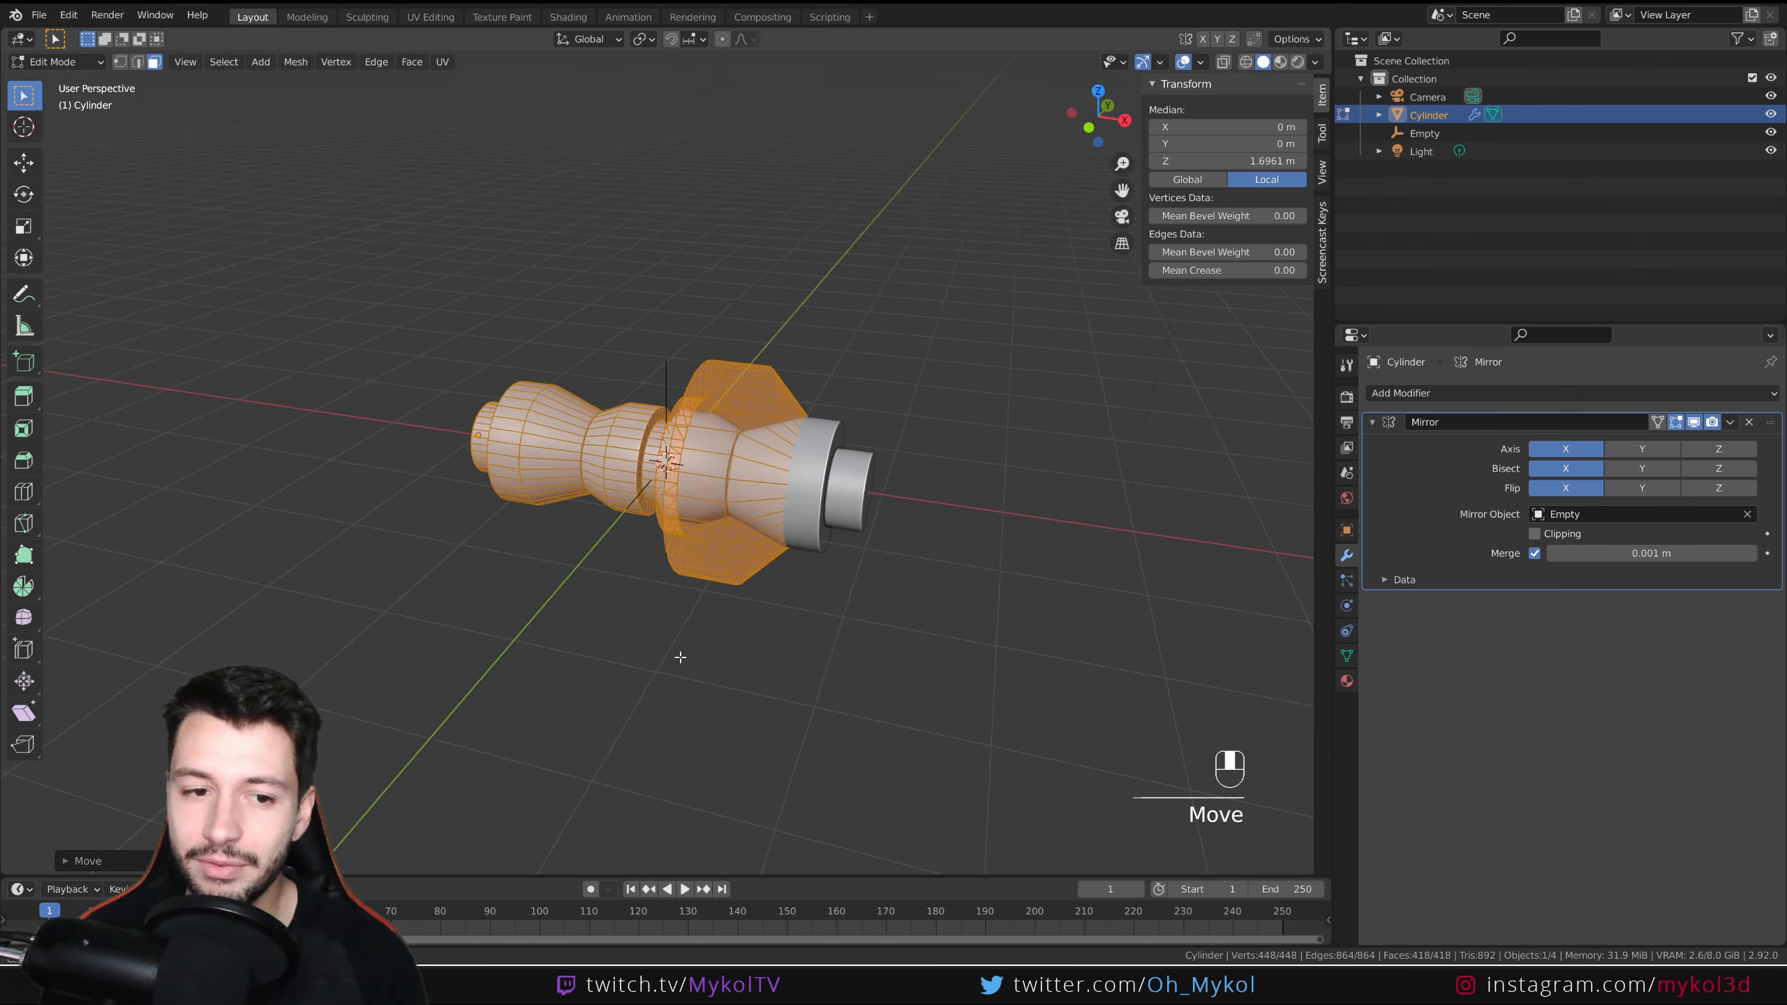
pyautogui.press('Tab')
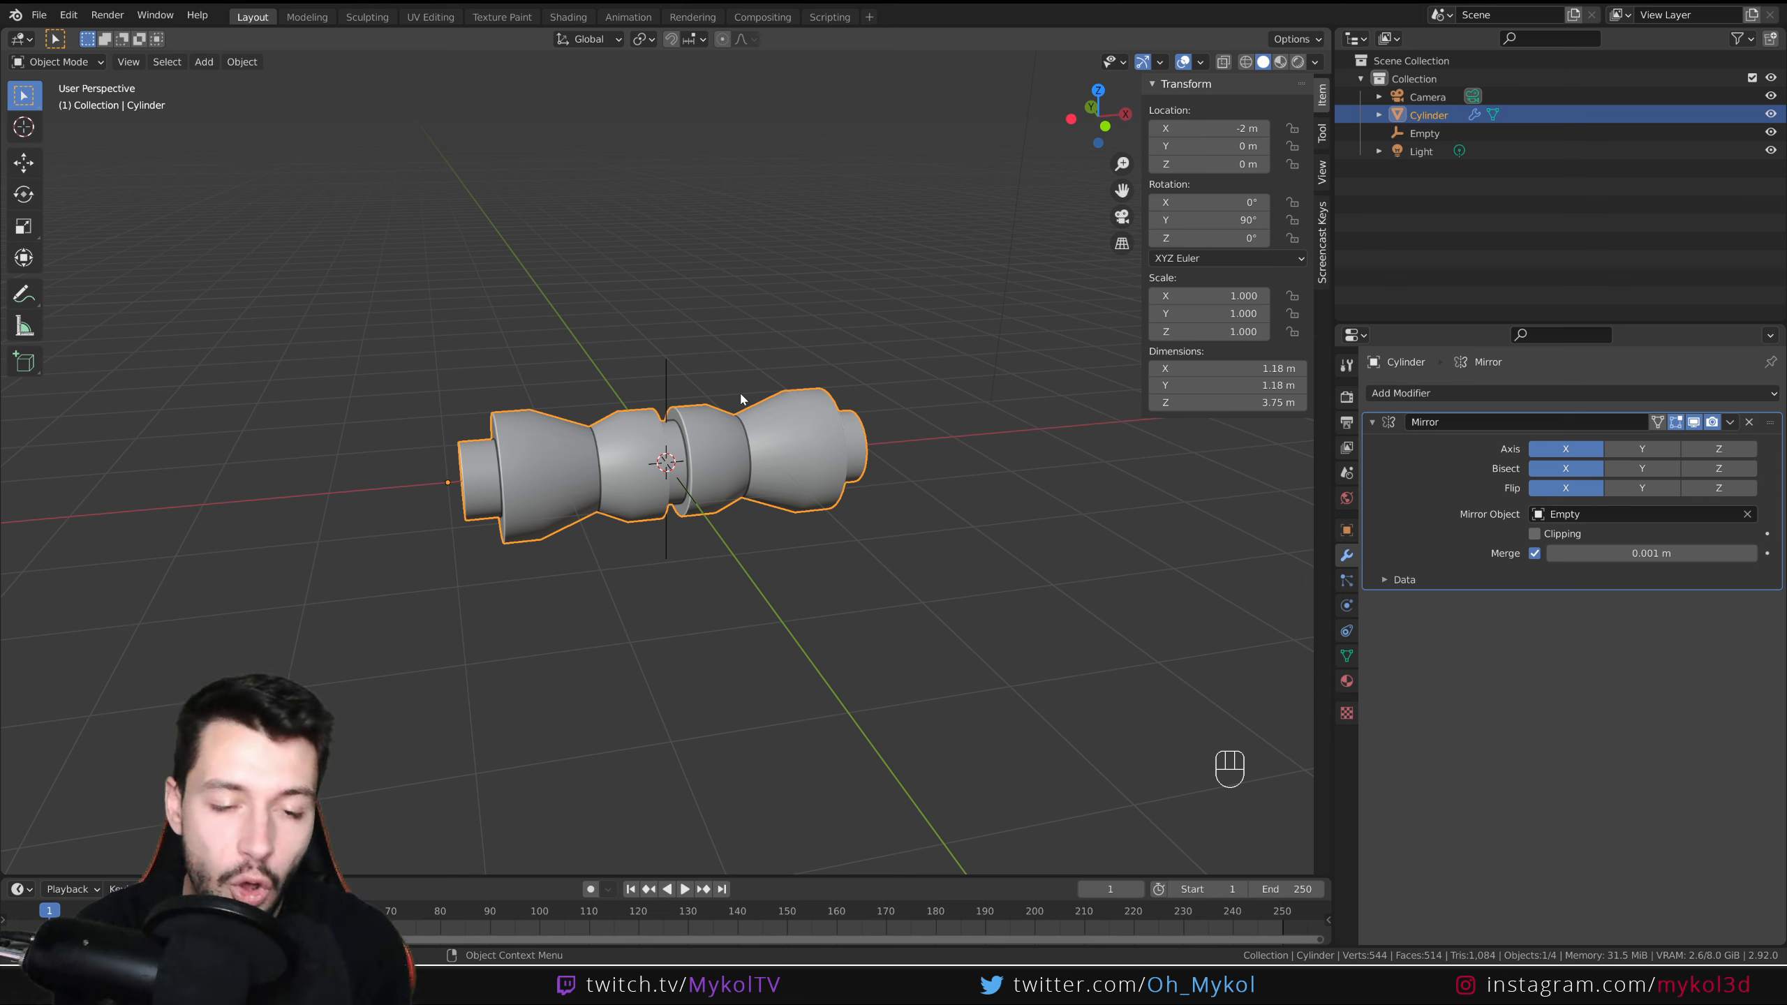
pyautogui.hotkey('ctrl', 'z')
pyautogui.hotkey('ctrl', 'z')
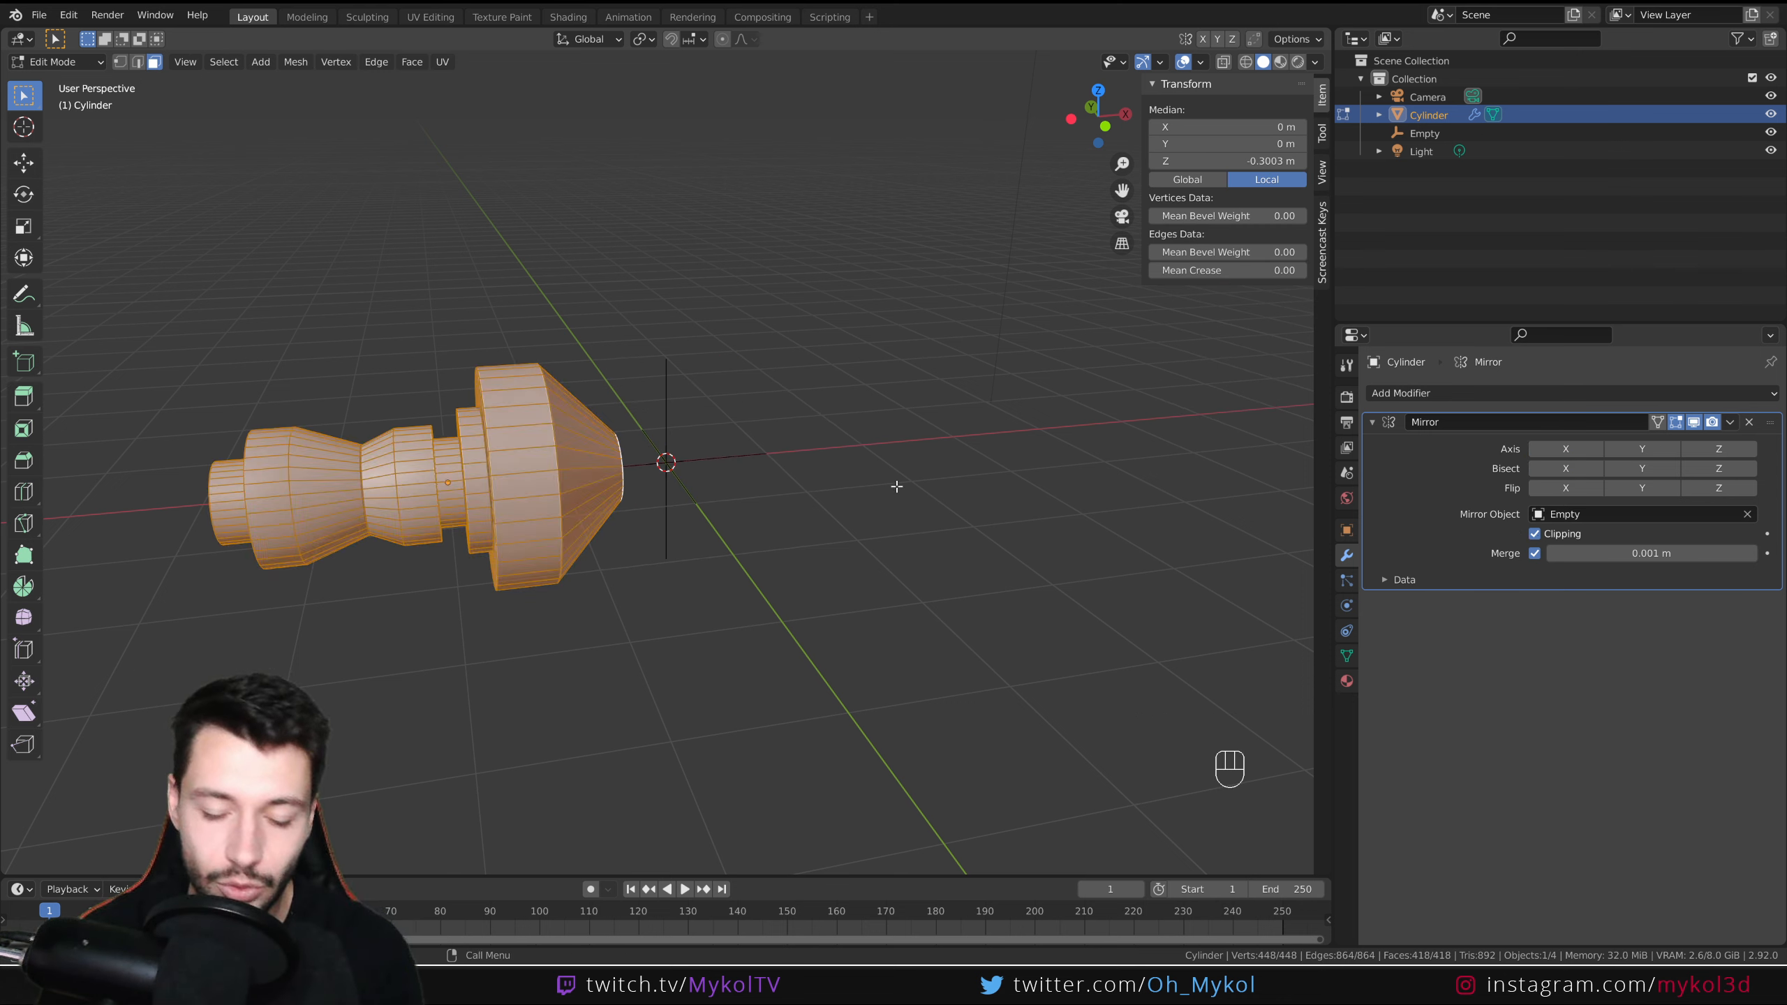
# - Compare moving the clipped mesh along X without a mirror axis and with the X axis re-enabled, cancelling each move
pyautogui.press('g')
pyautogui.rightClick(682, 496)
pyautogui.click(1564, 449)
pyautogui.press('g')
pyautogui.middleClick(703, 534)
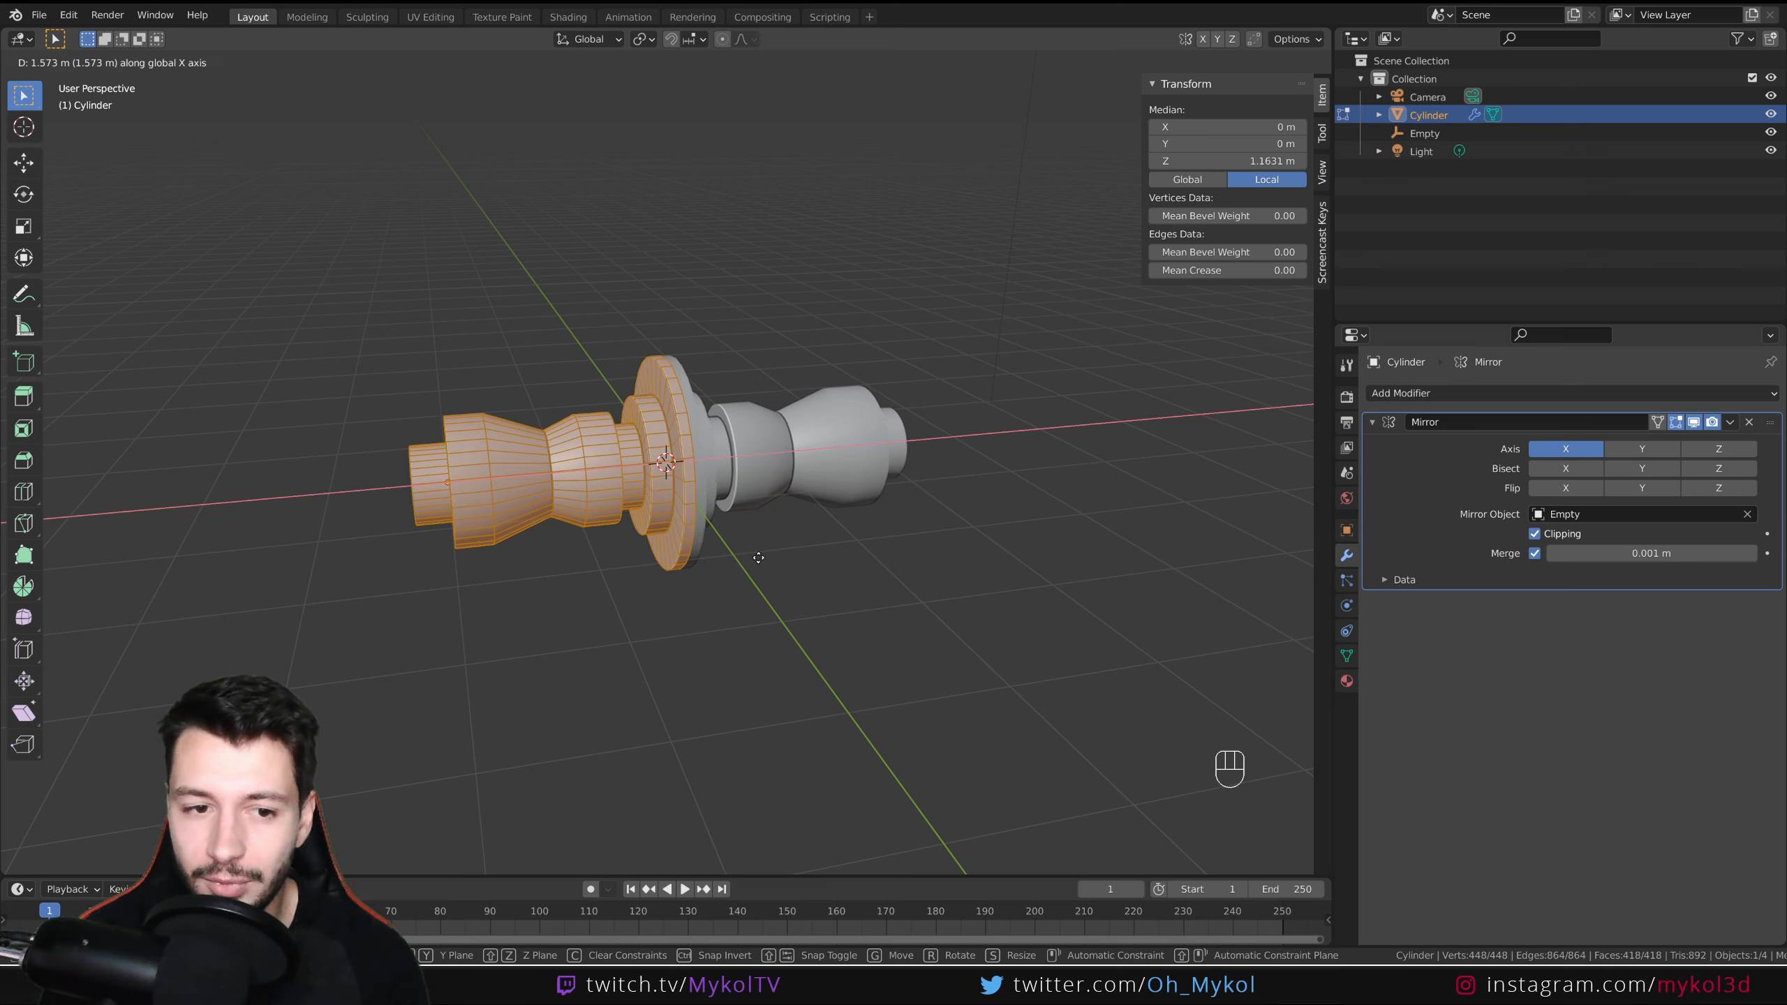
pyautogui.rightClick(700, 533)
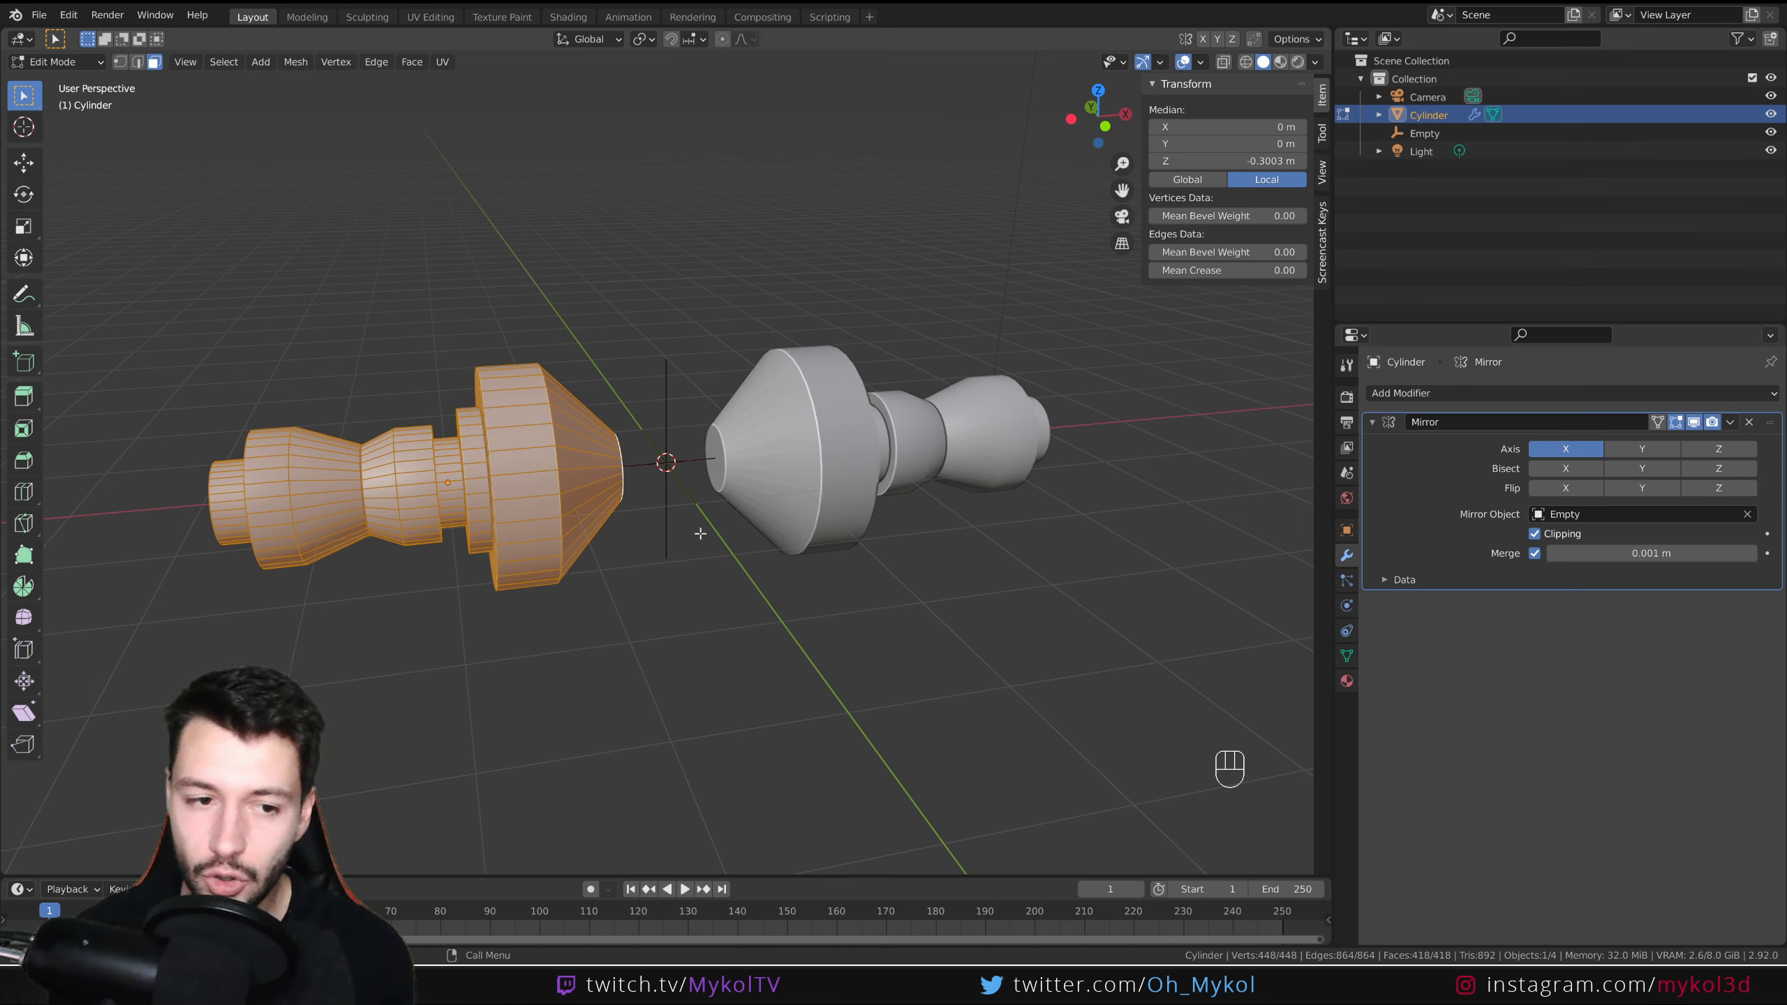
# - Return to Object Mode, expand the Mirror modifier's Data options, and delete the cylinder
pyautogui.press('Tab')
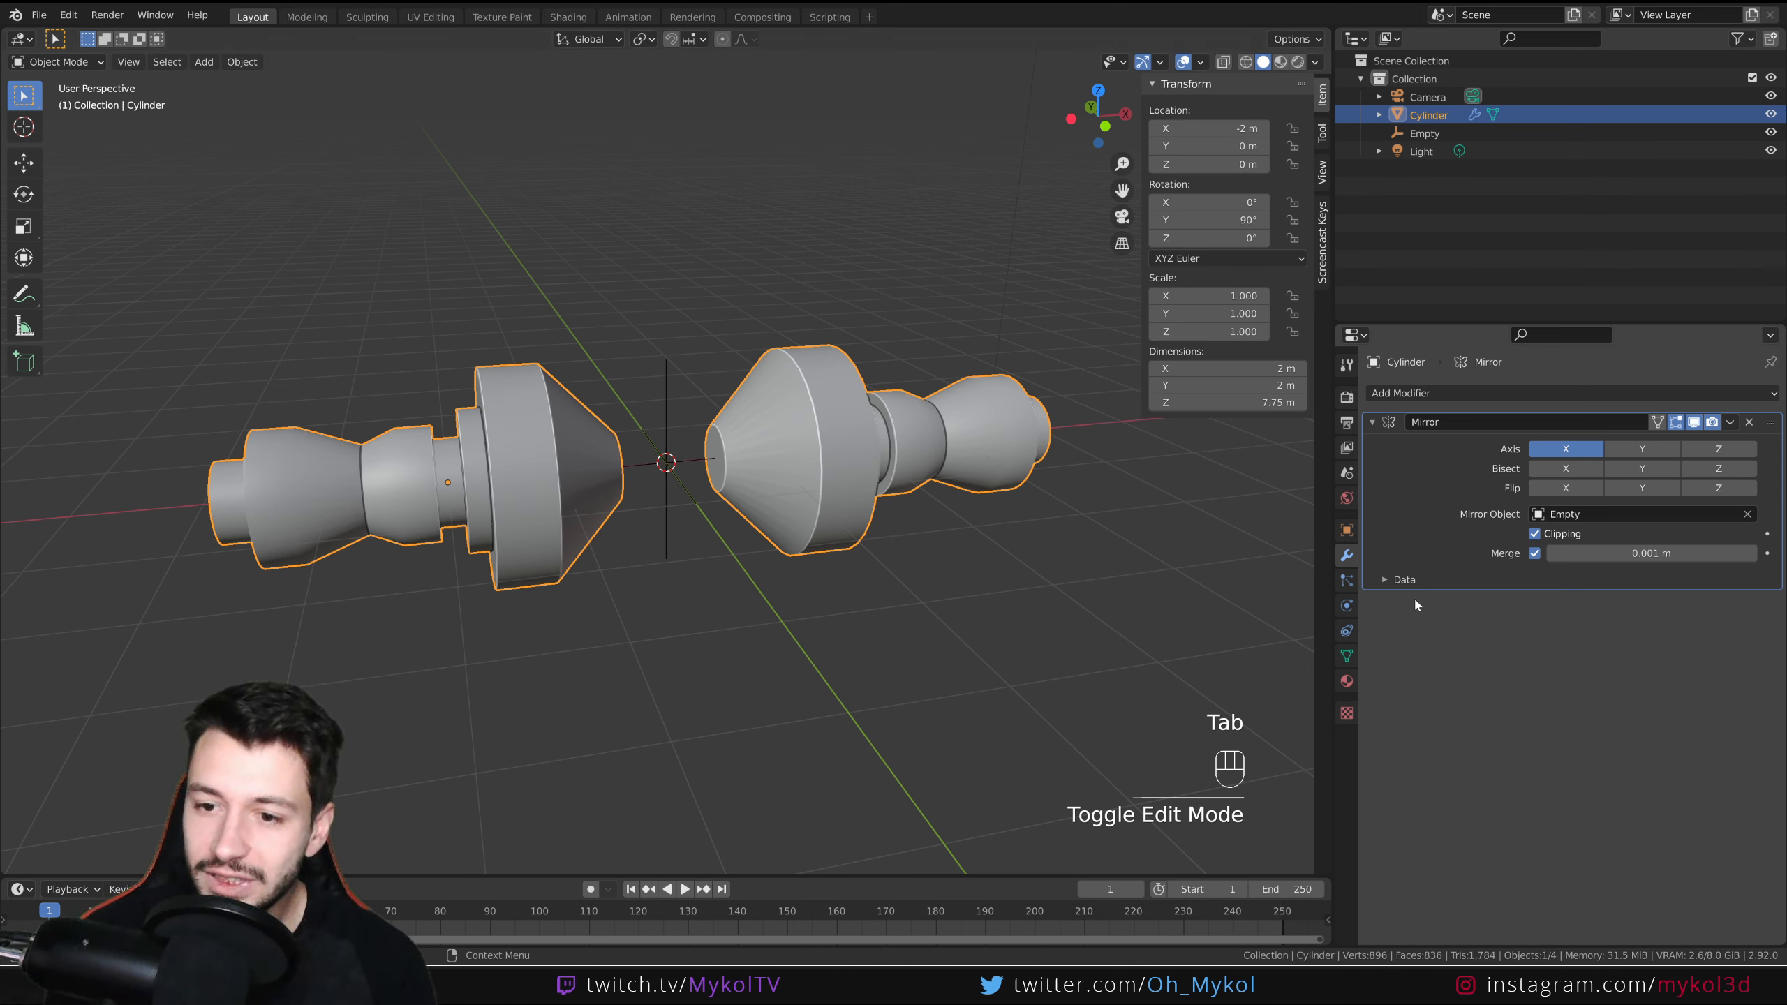
pyautogui.click(1384, 580)
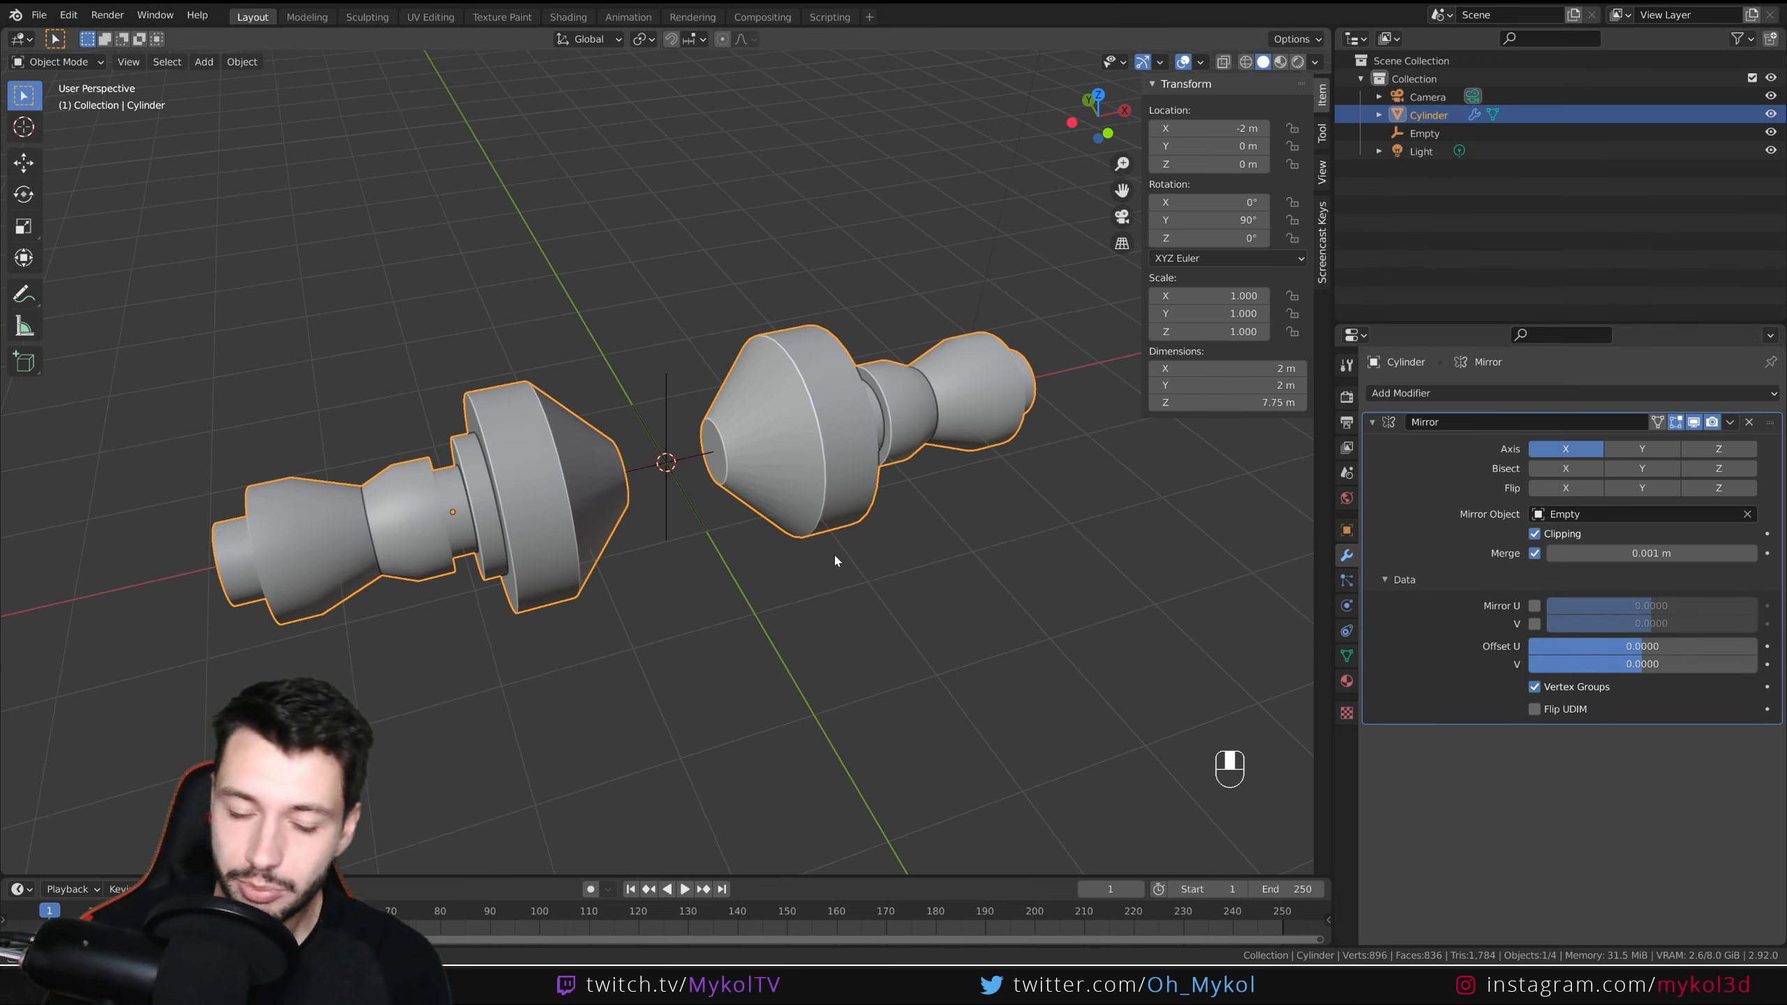
pyautogui.press('Delete')
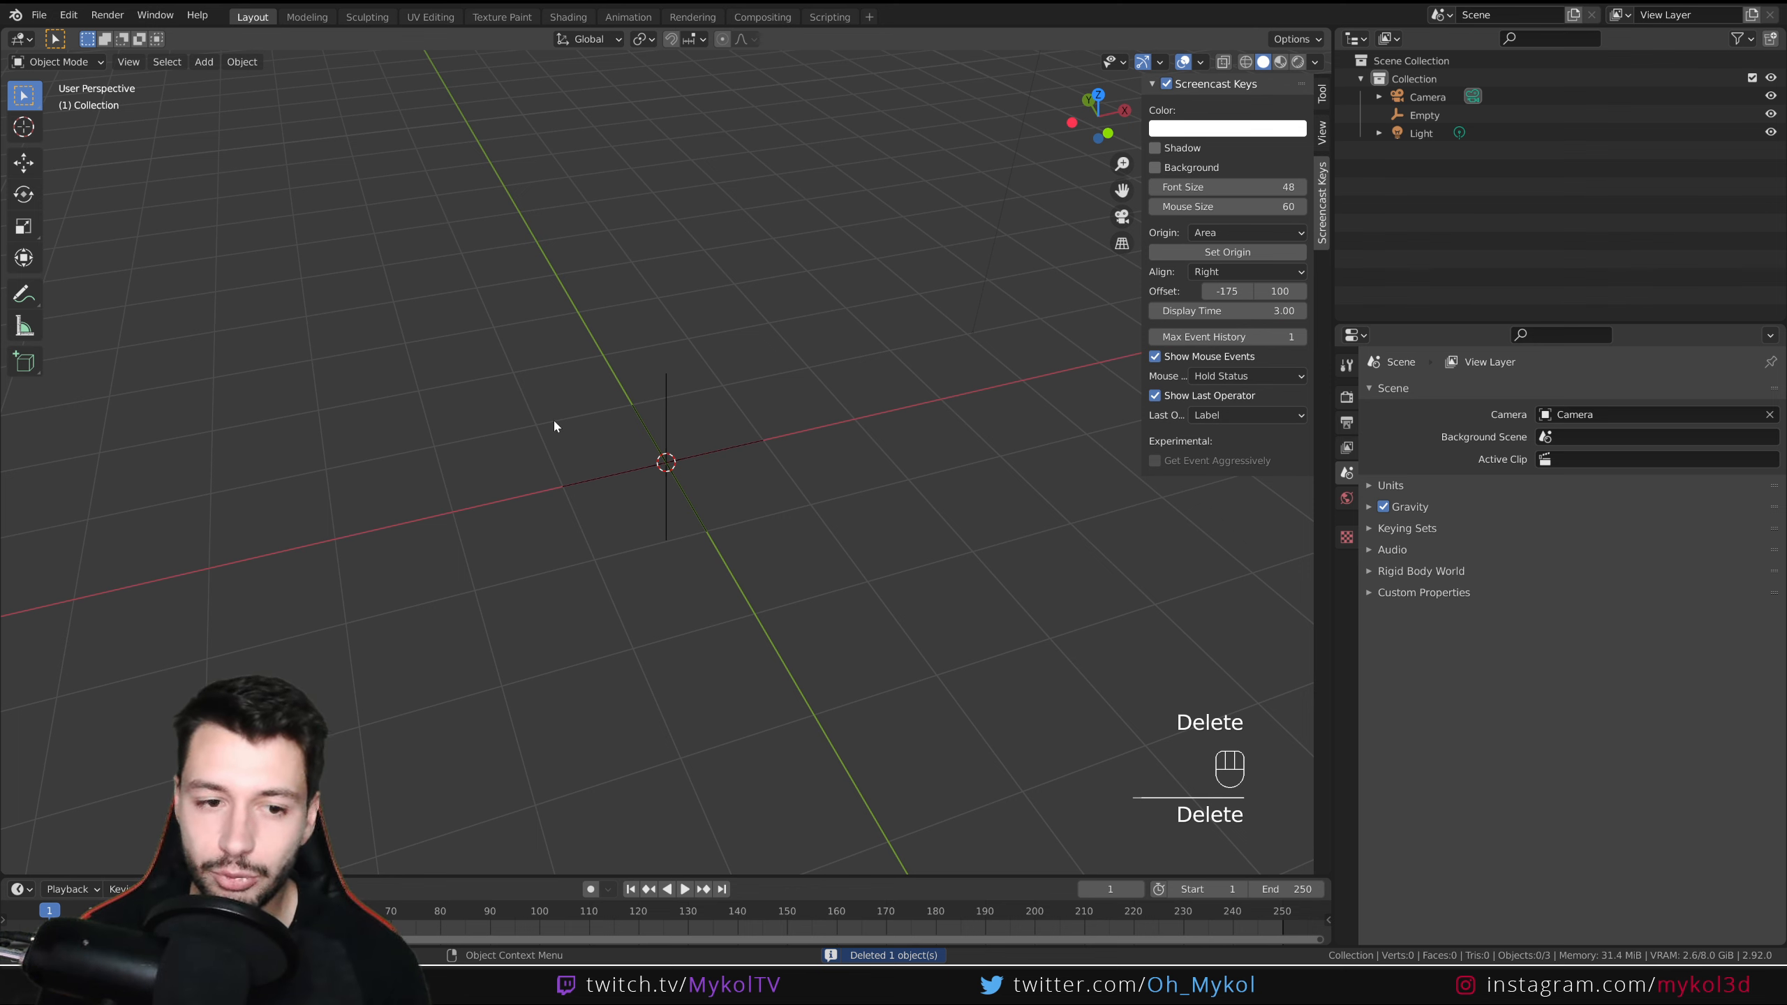
# - Add a cube at the origin and flatten it along Z into a slab about 0.18 m thick
pyautogui.hotkey('shift', 'a')
pyautogui.moveTo(547, 420)
pyautogui.click(636, 435)
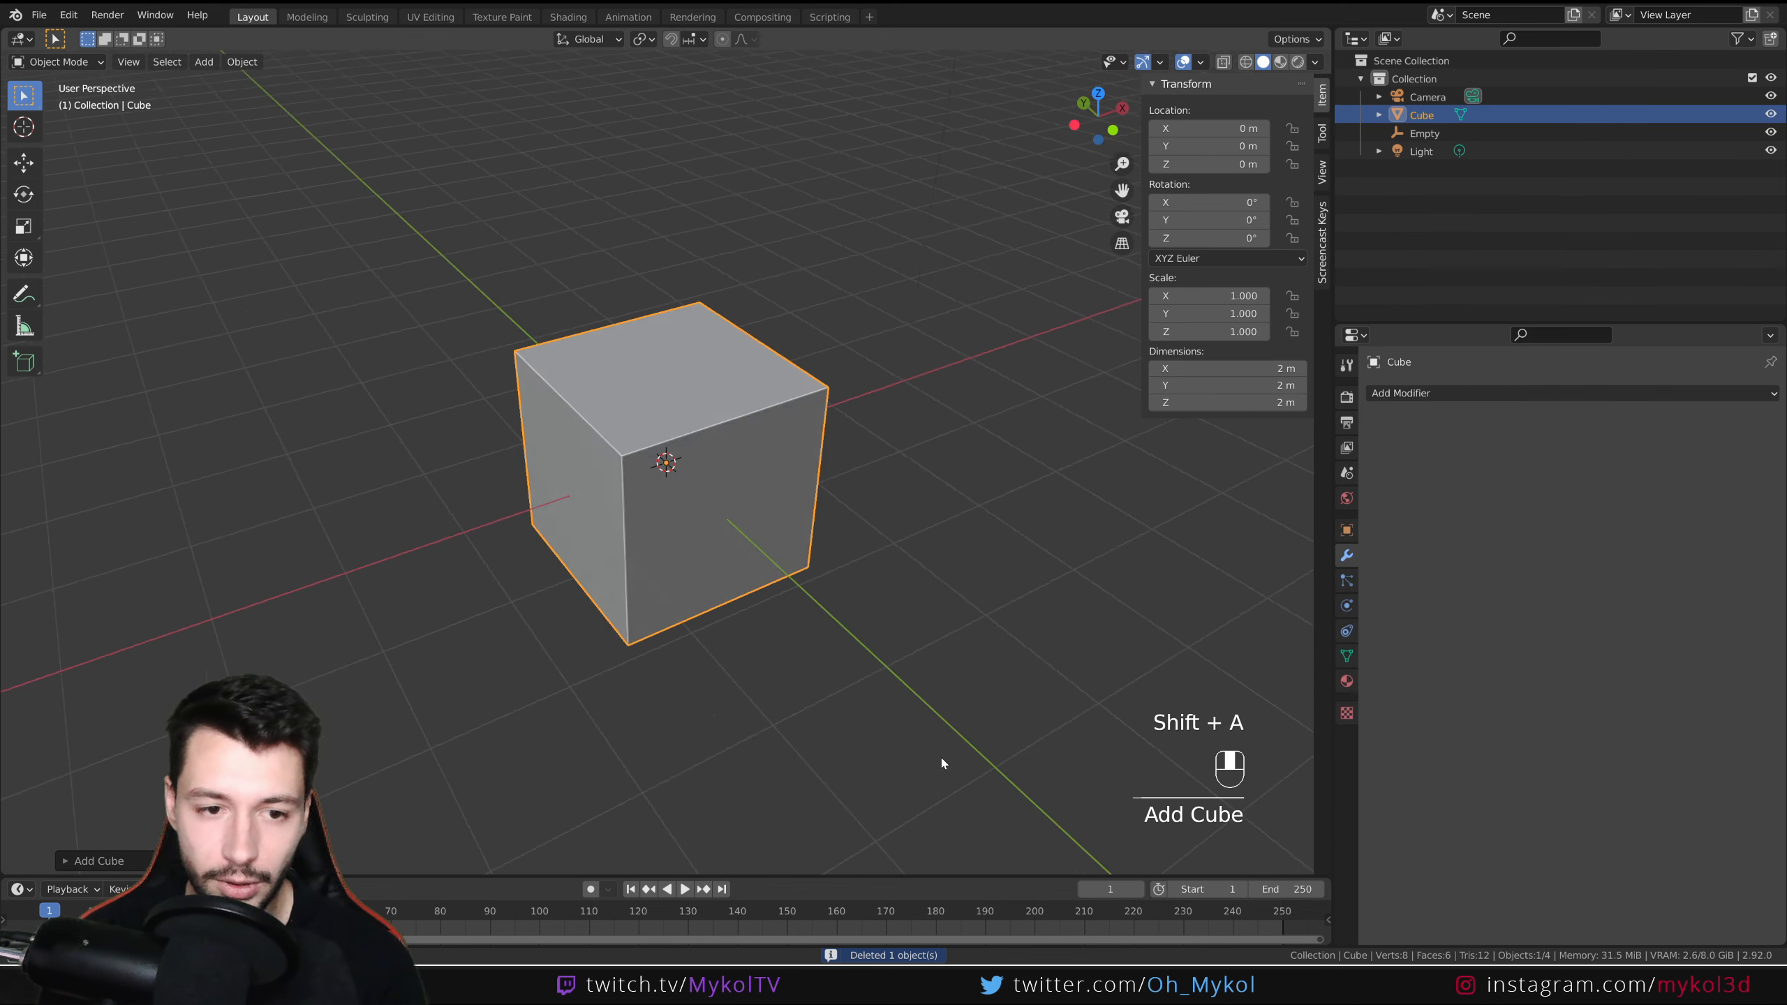
pyautogui.press('s')
pyautogui.press('z')
pyautogui.click(733, 484)
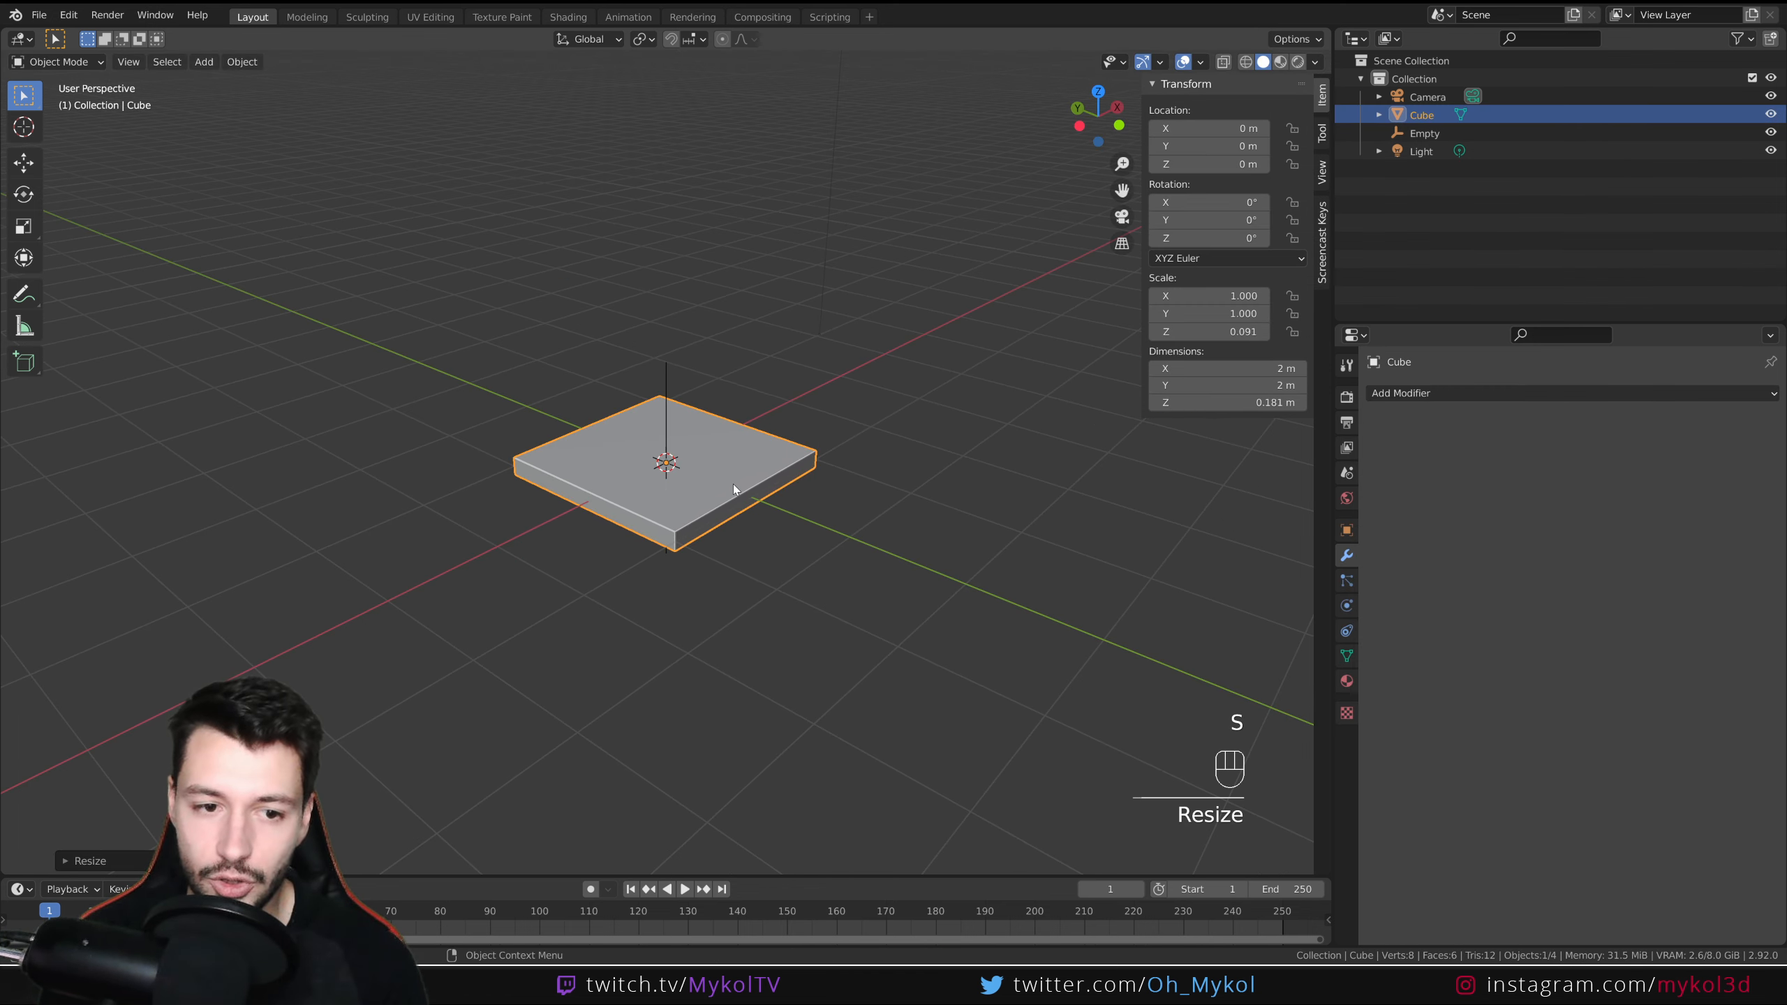
# - Add a second cube at the origin and scale it uniformly to 0.2 in top view
pyautogui.moveTo(733, 484); pyautogui.dragTo(703, 510, button='middle')
pyautogui.hotkey('shift', 'a')
pyautogui.moveTo(717, 515)
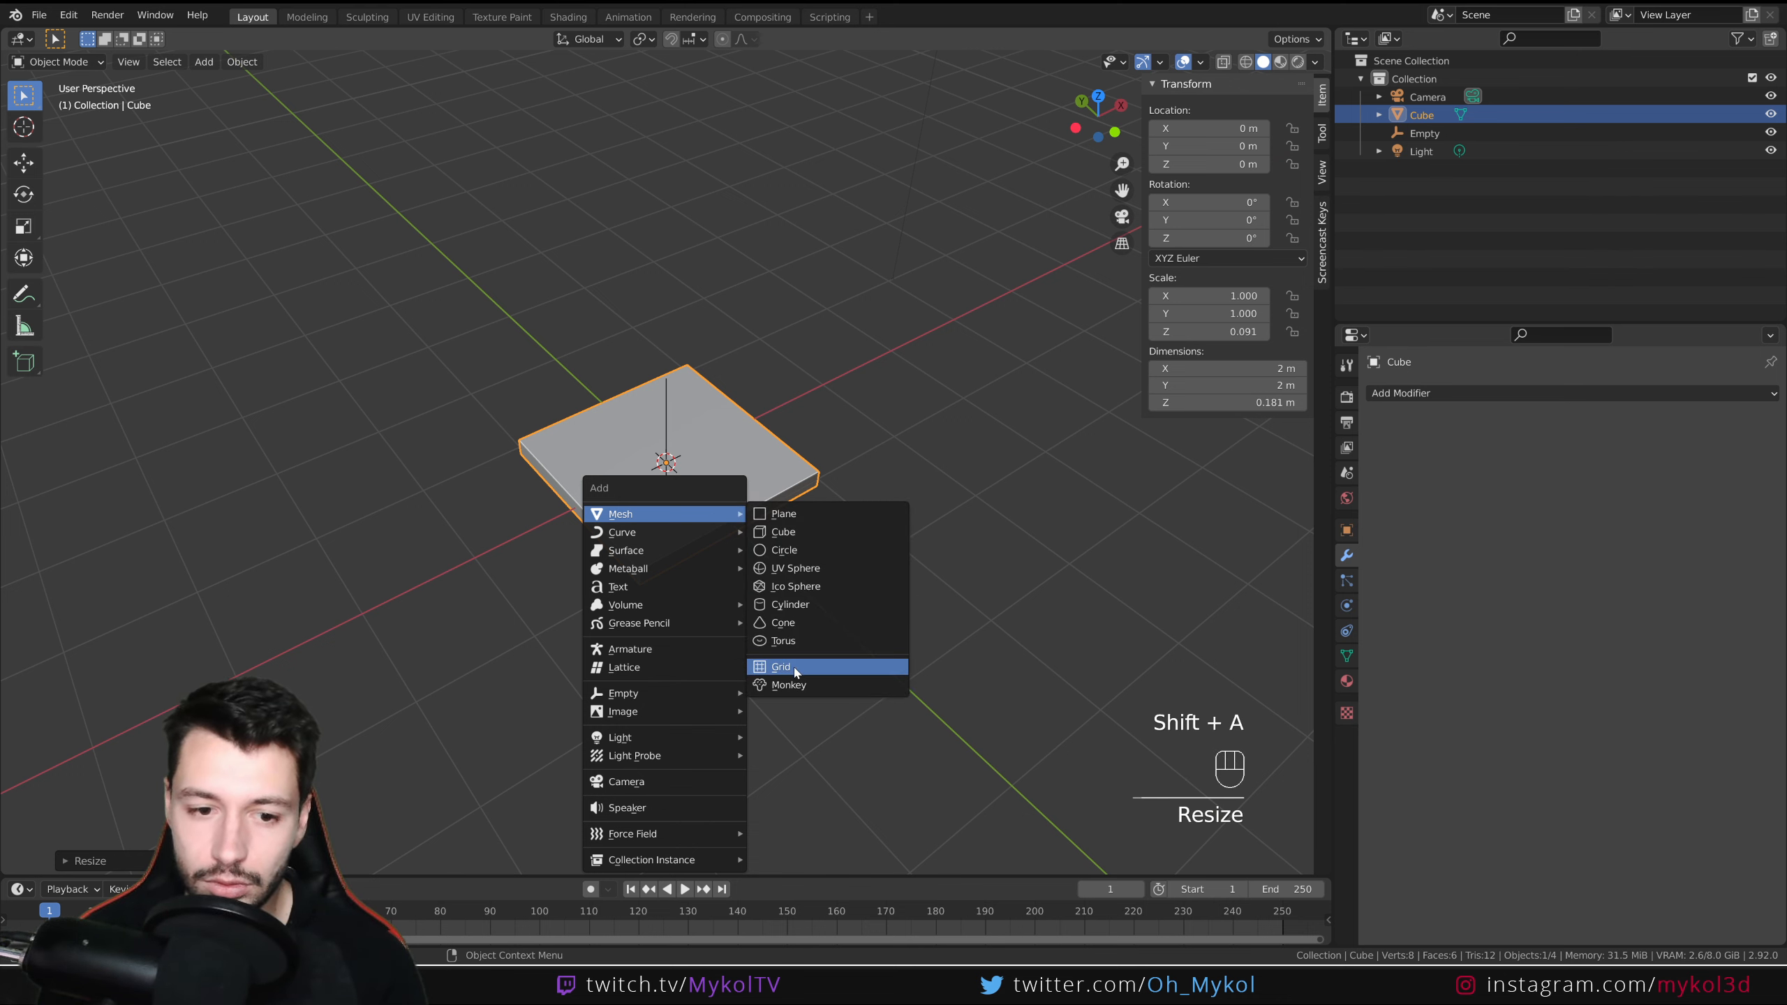
pyautogui.click(783, 532)
pyautogui.press('KP_7')
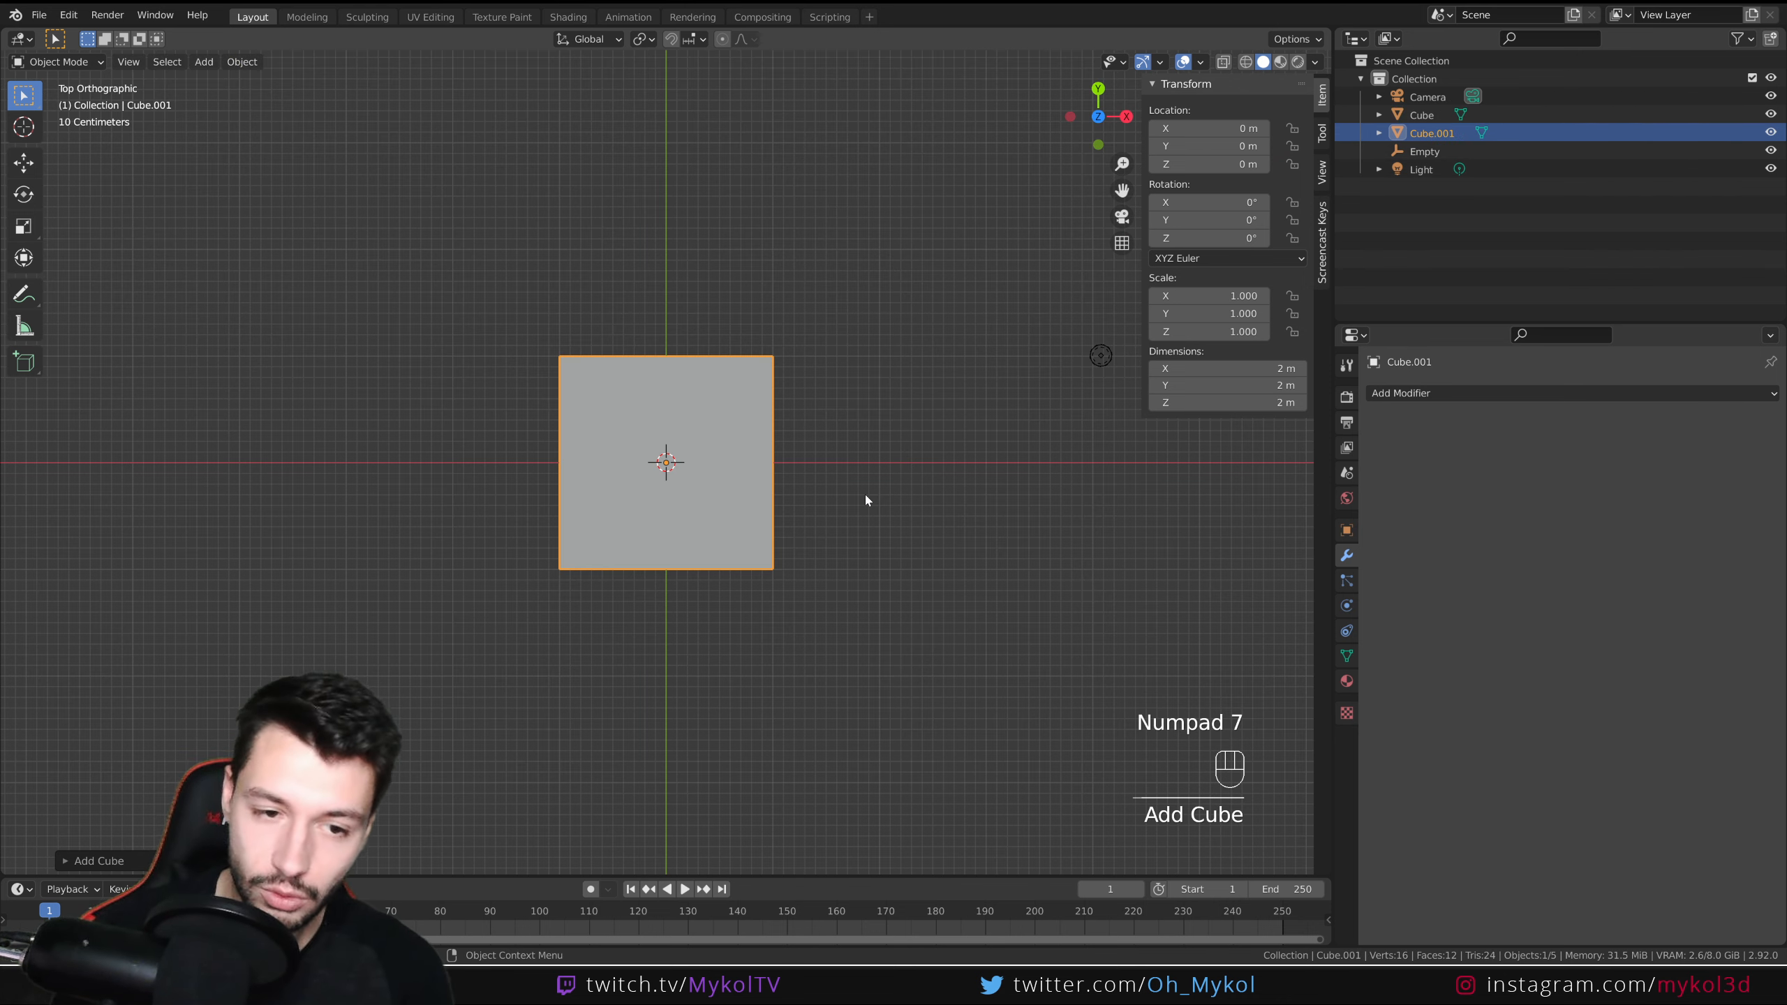
pyautogui.press('s')
pyautogui.keyDown('ctrl'); pyautogui.click(700, 525); pyautogui.keyUp('ctrl')
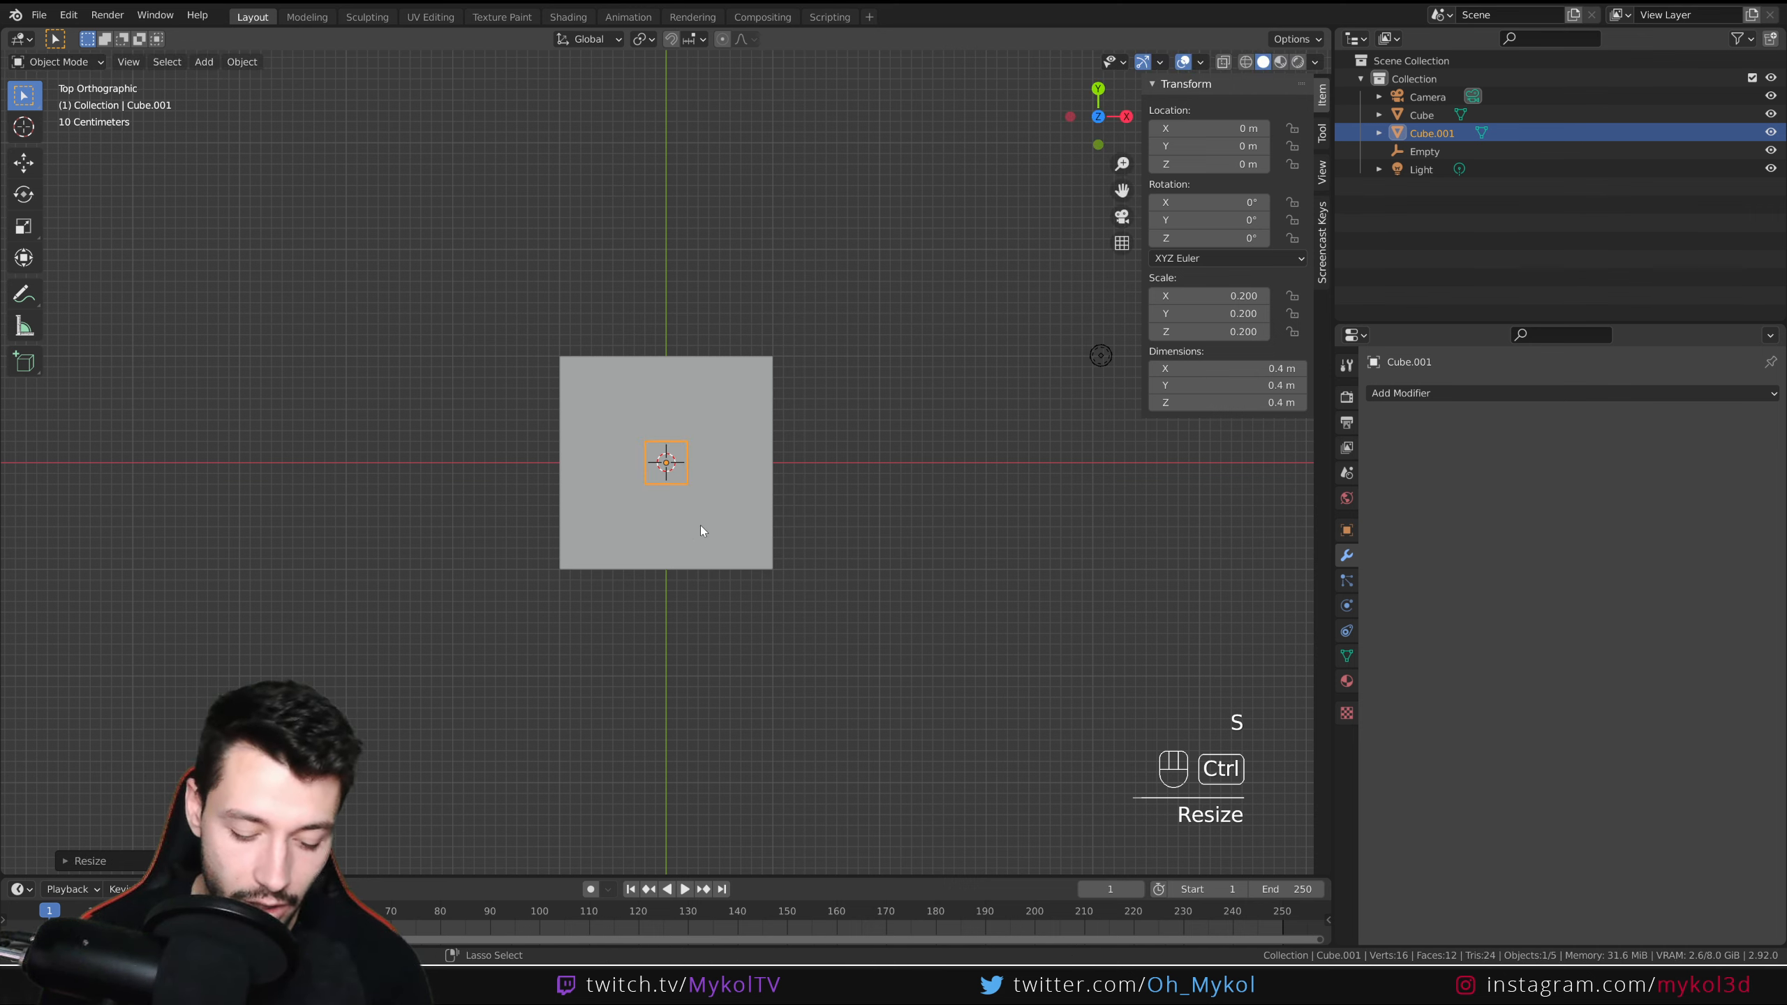
# - Move the small cube to the slab's corner at X -1 m, Y 1 m, and scale it along Z to a height of 0.25 m
pyautogui.press('g')
pyautogui.keyDown('ctrl'); pyautogui.click(595, 419); pyautogui.keyUp('ctrl')
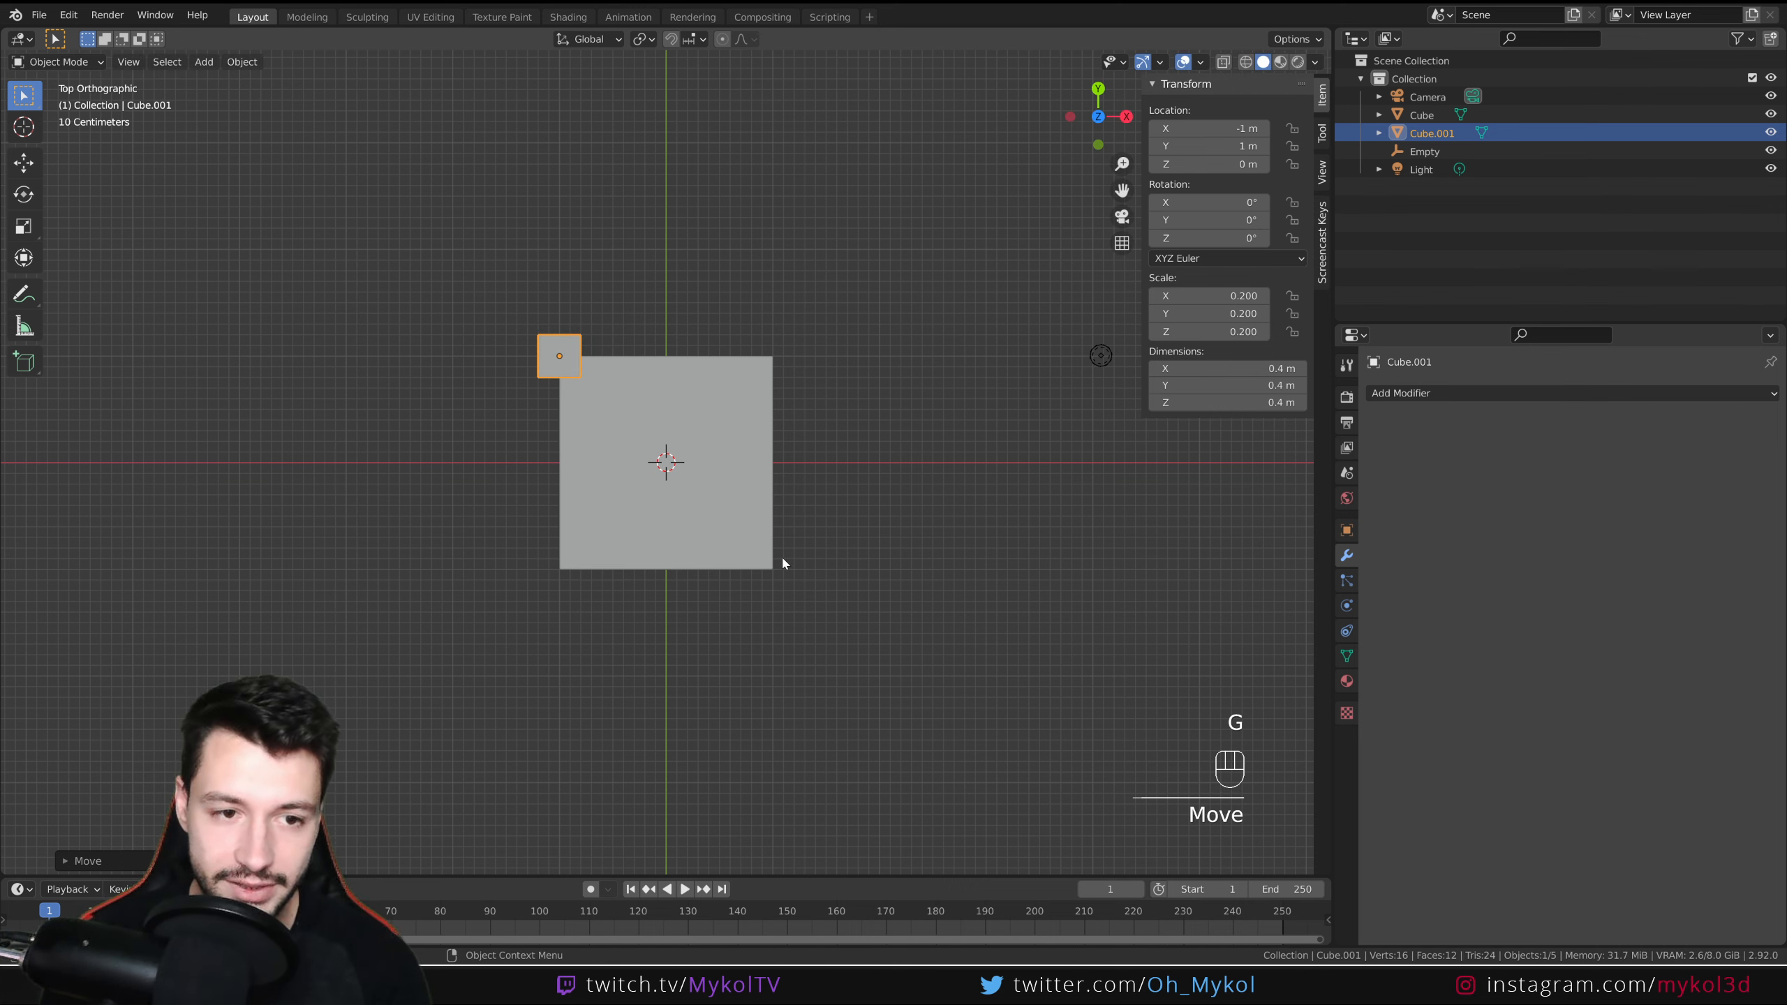
pyautogui.press('s')
pyautogui.press('z')
pyautogui.click(618, 450)
pyautogui.moveTo(619, 451); pyautogui.dragTo(818, 386, button='middle')
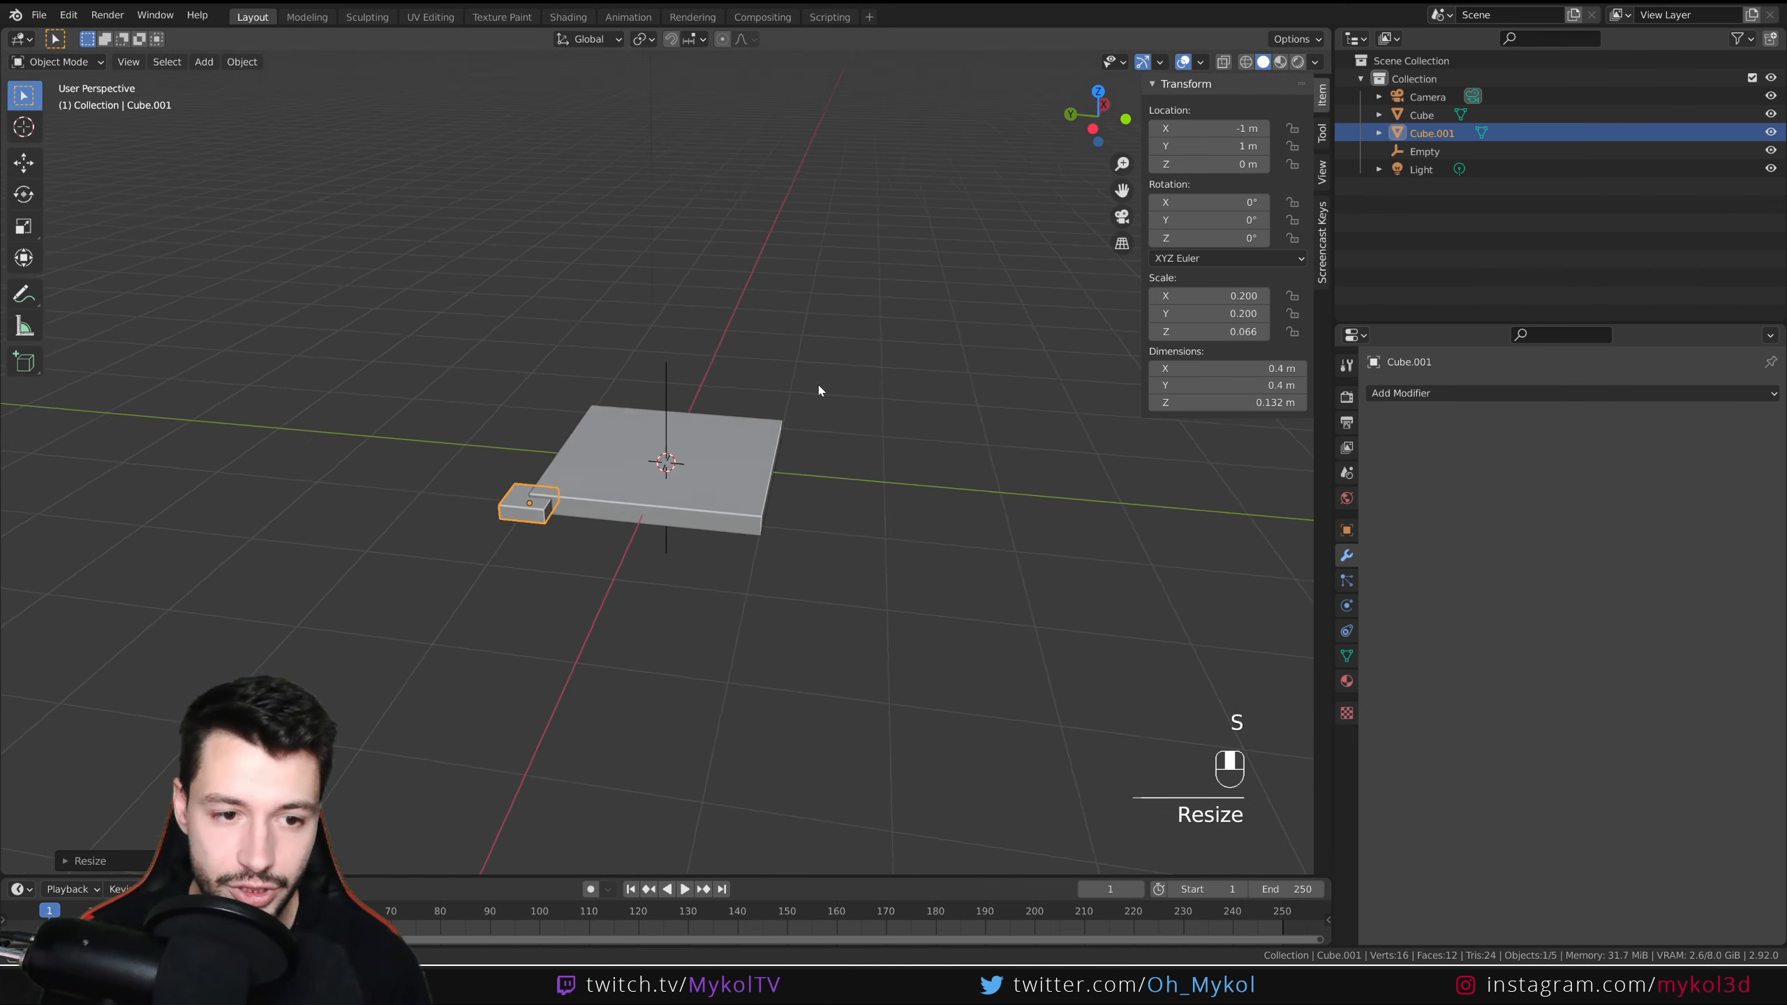
pyautogui.press('s')
pyautogui.press('z')
pyautogui.click(781, 651)
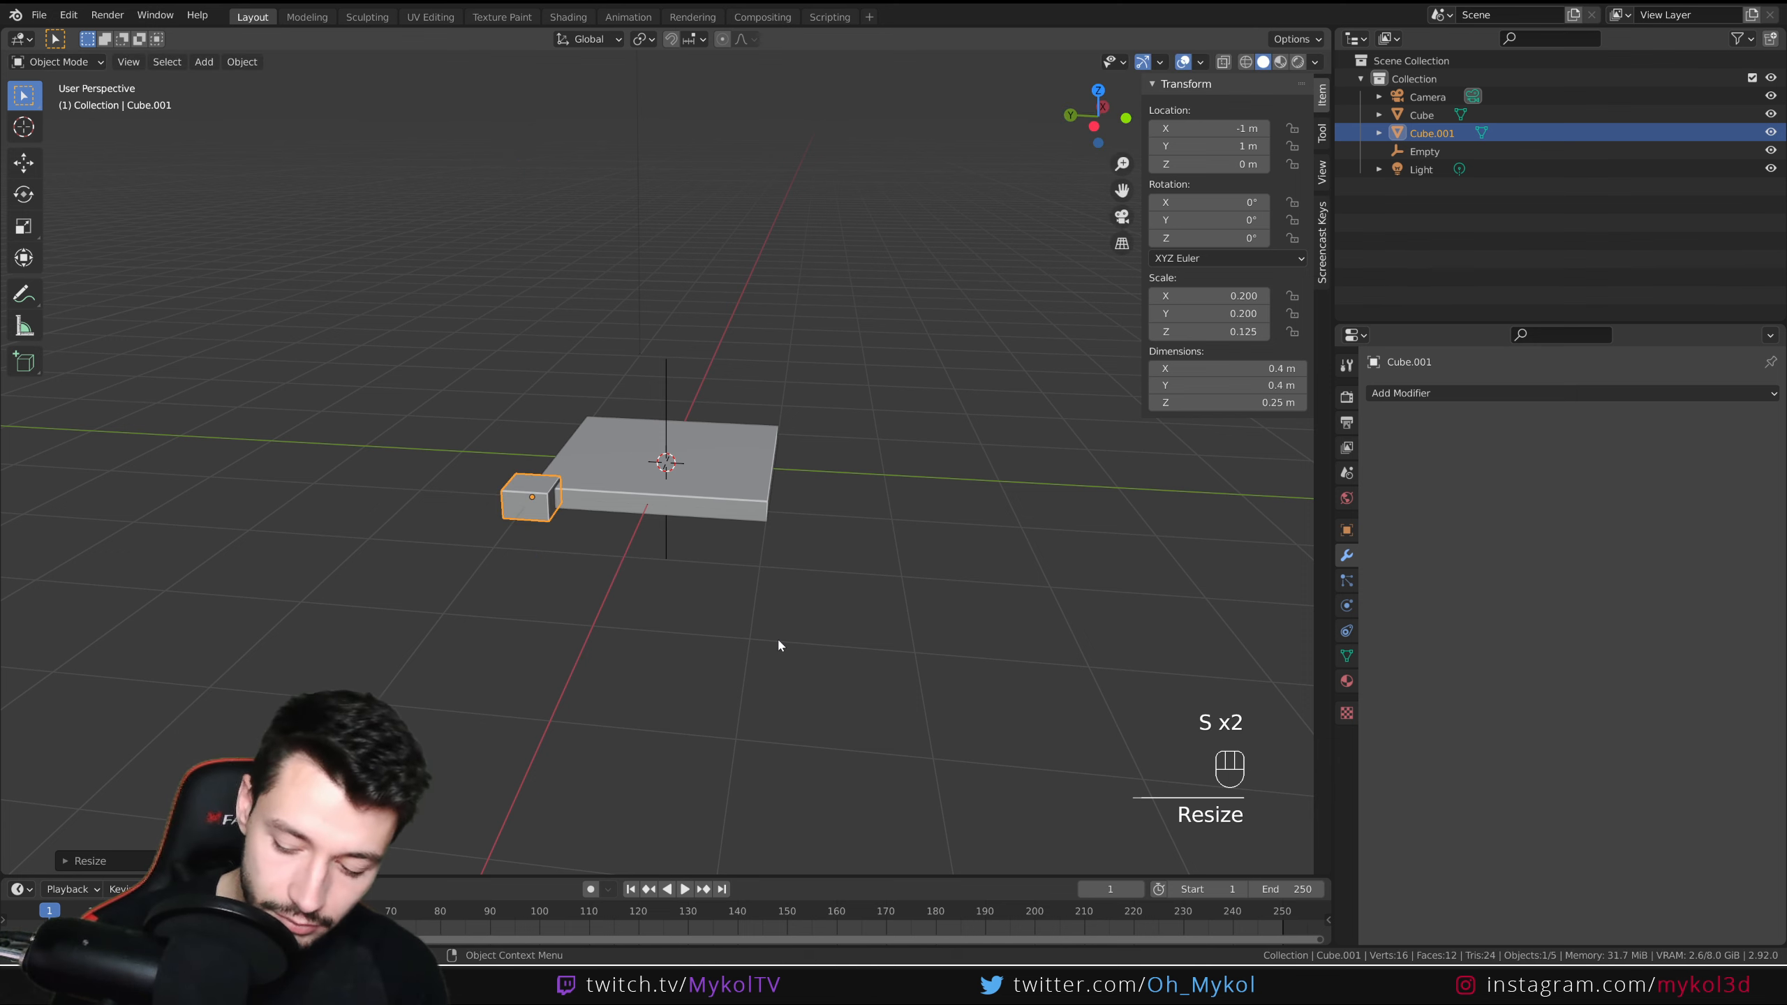
pyautogui.press('KP_7')
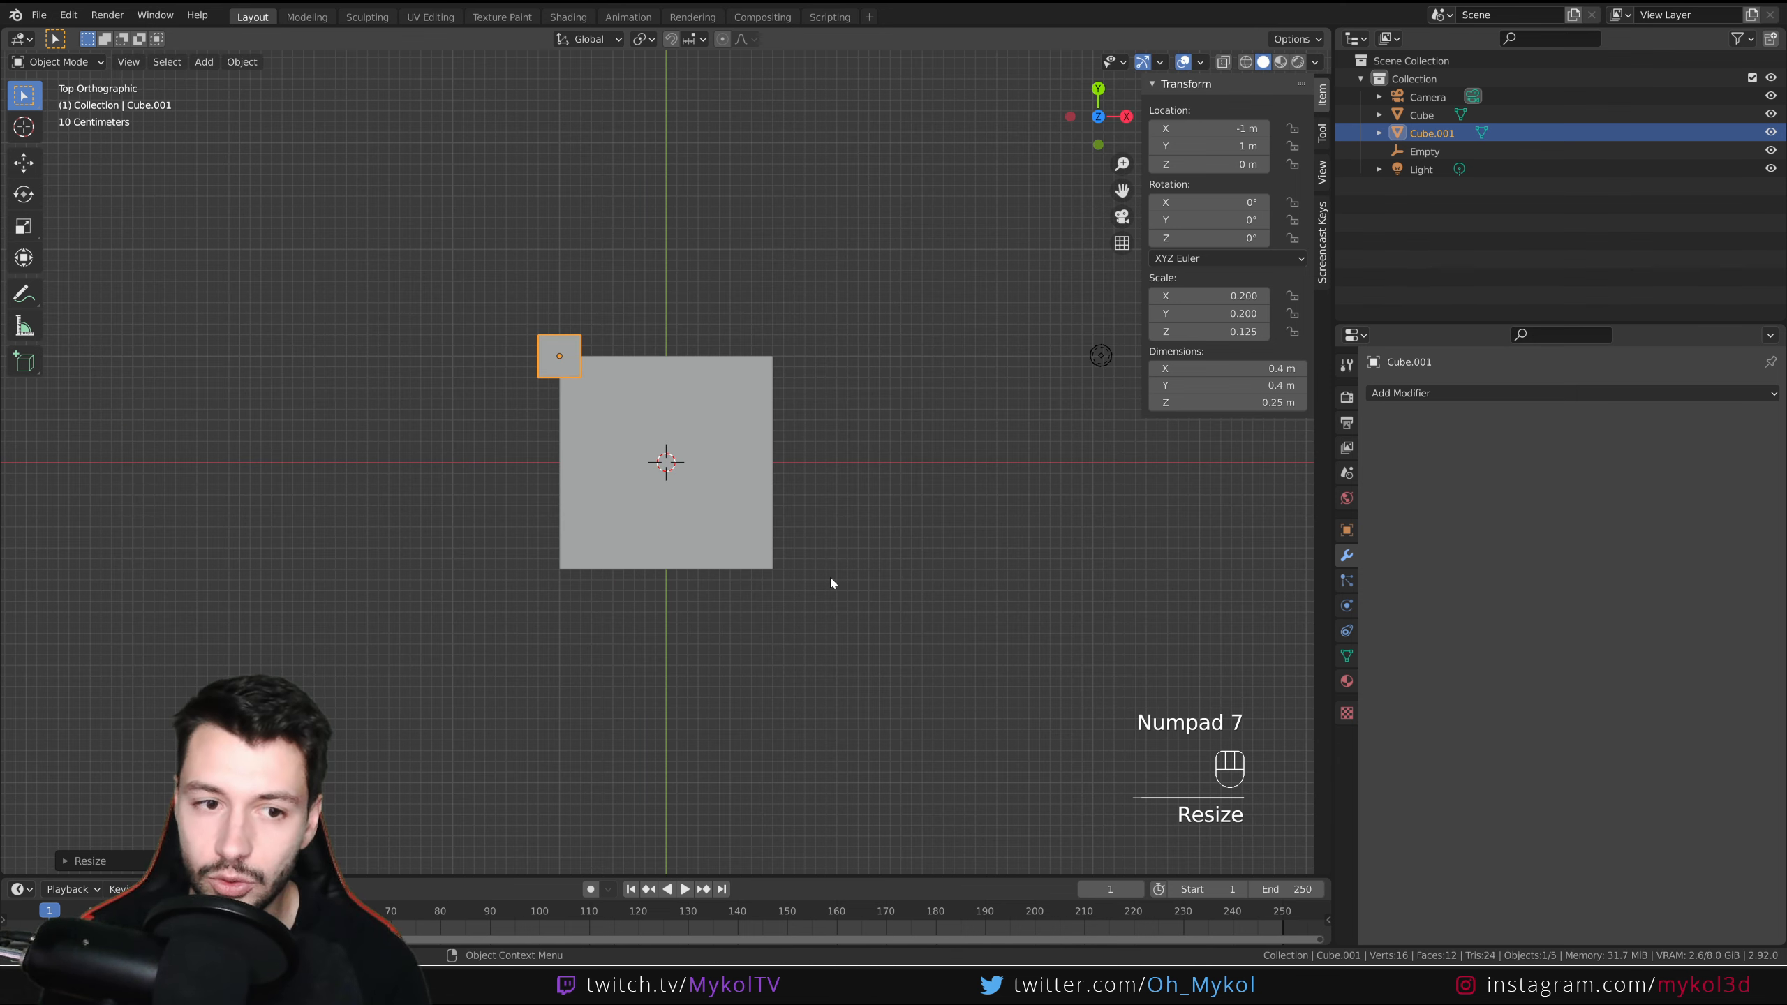
pyautogui.click(1315, 62)
pyautogui.click(1319, 63)
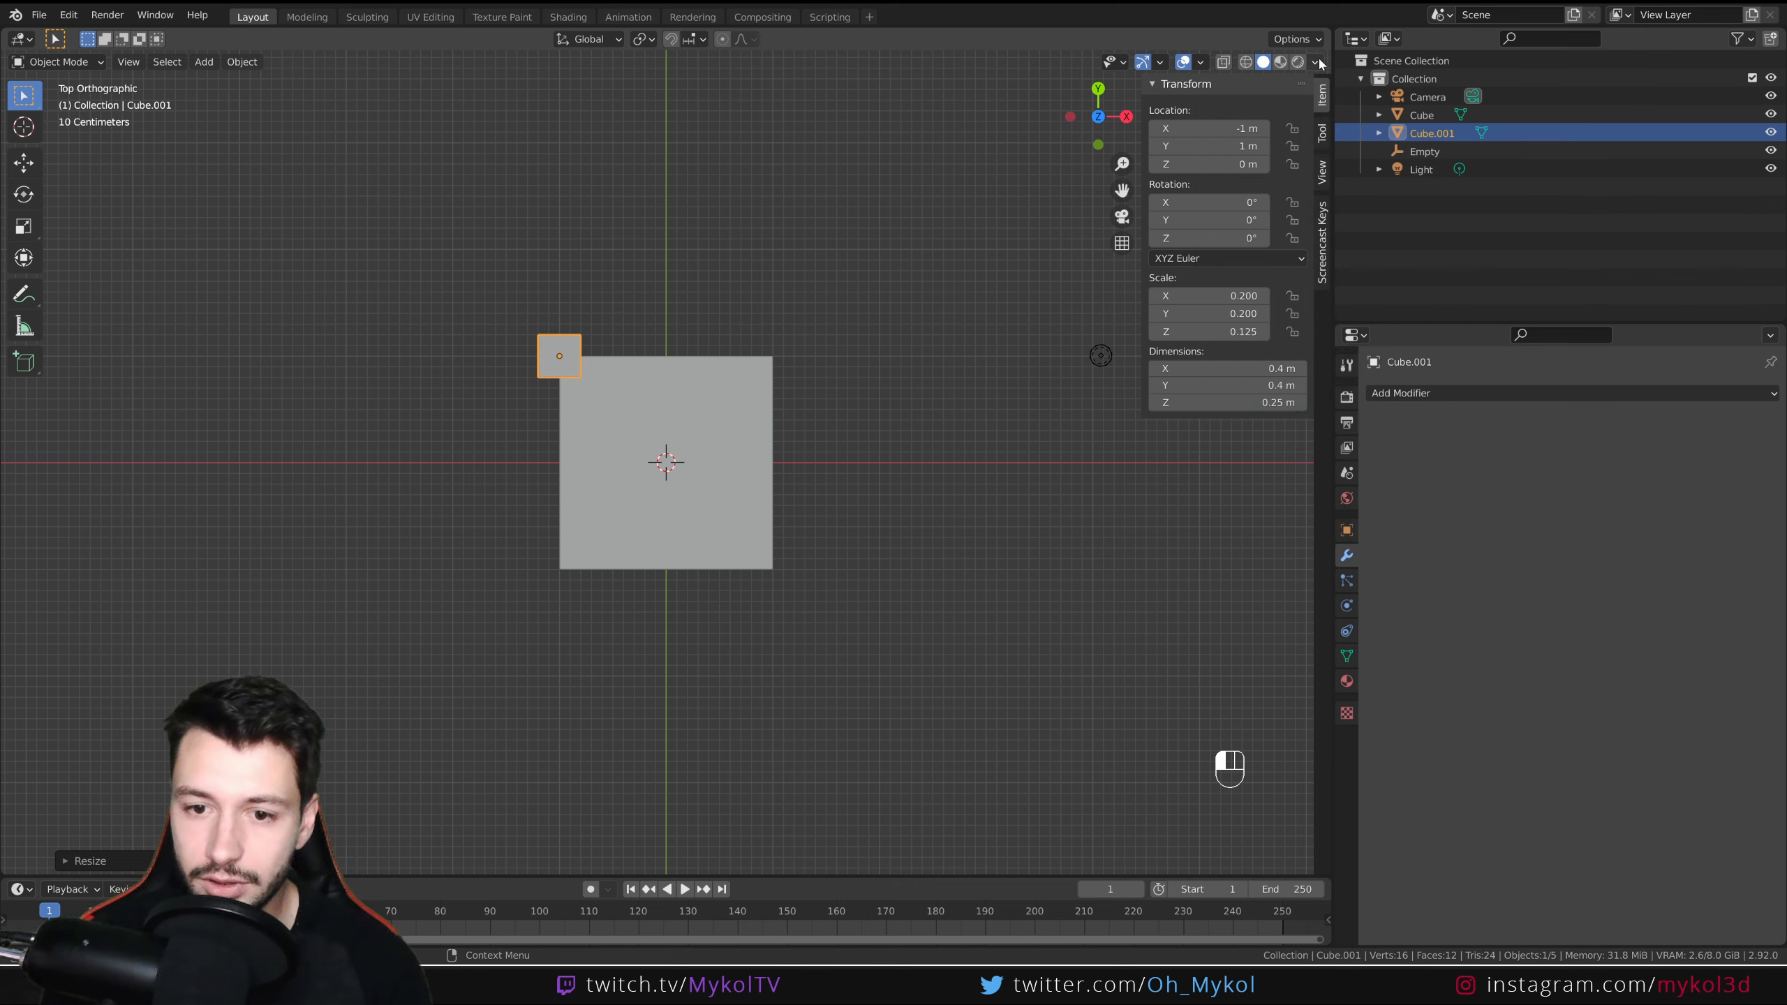
pyautogui.click(1315, 63)
pyautogui.click(1315, 64)
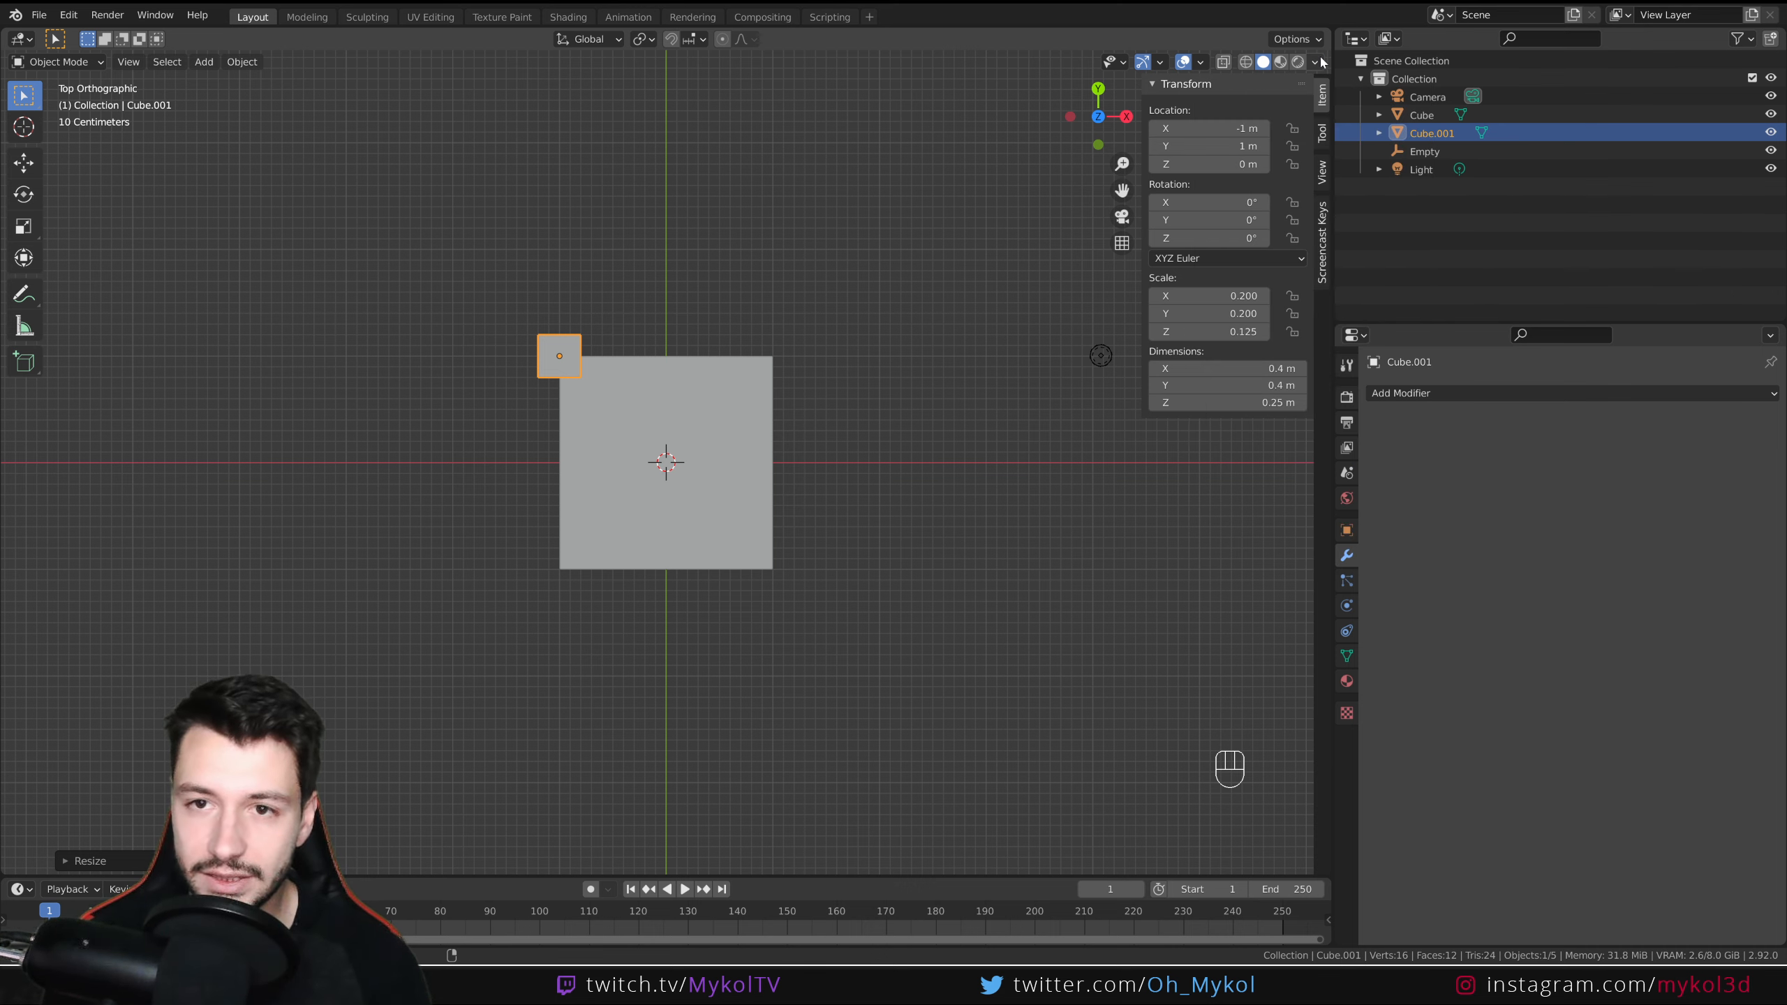
pyautogui.click(1316, 63)
pyautogui.click(1316, 63)
# - Add a Mirror modifier to the small corner cube on the X, Y and Z axes with the slab as mirror object
pyautogui.click(881, 441)
pyautogui.moveTo(610, 514)
pyautogui.mouseDown(button='middle')
pyautogui.moveTo(881, 440)
pyautogui.moveTo(641, 400)
pyautogui.mouseUp(button='middle')
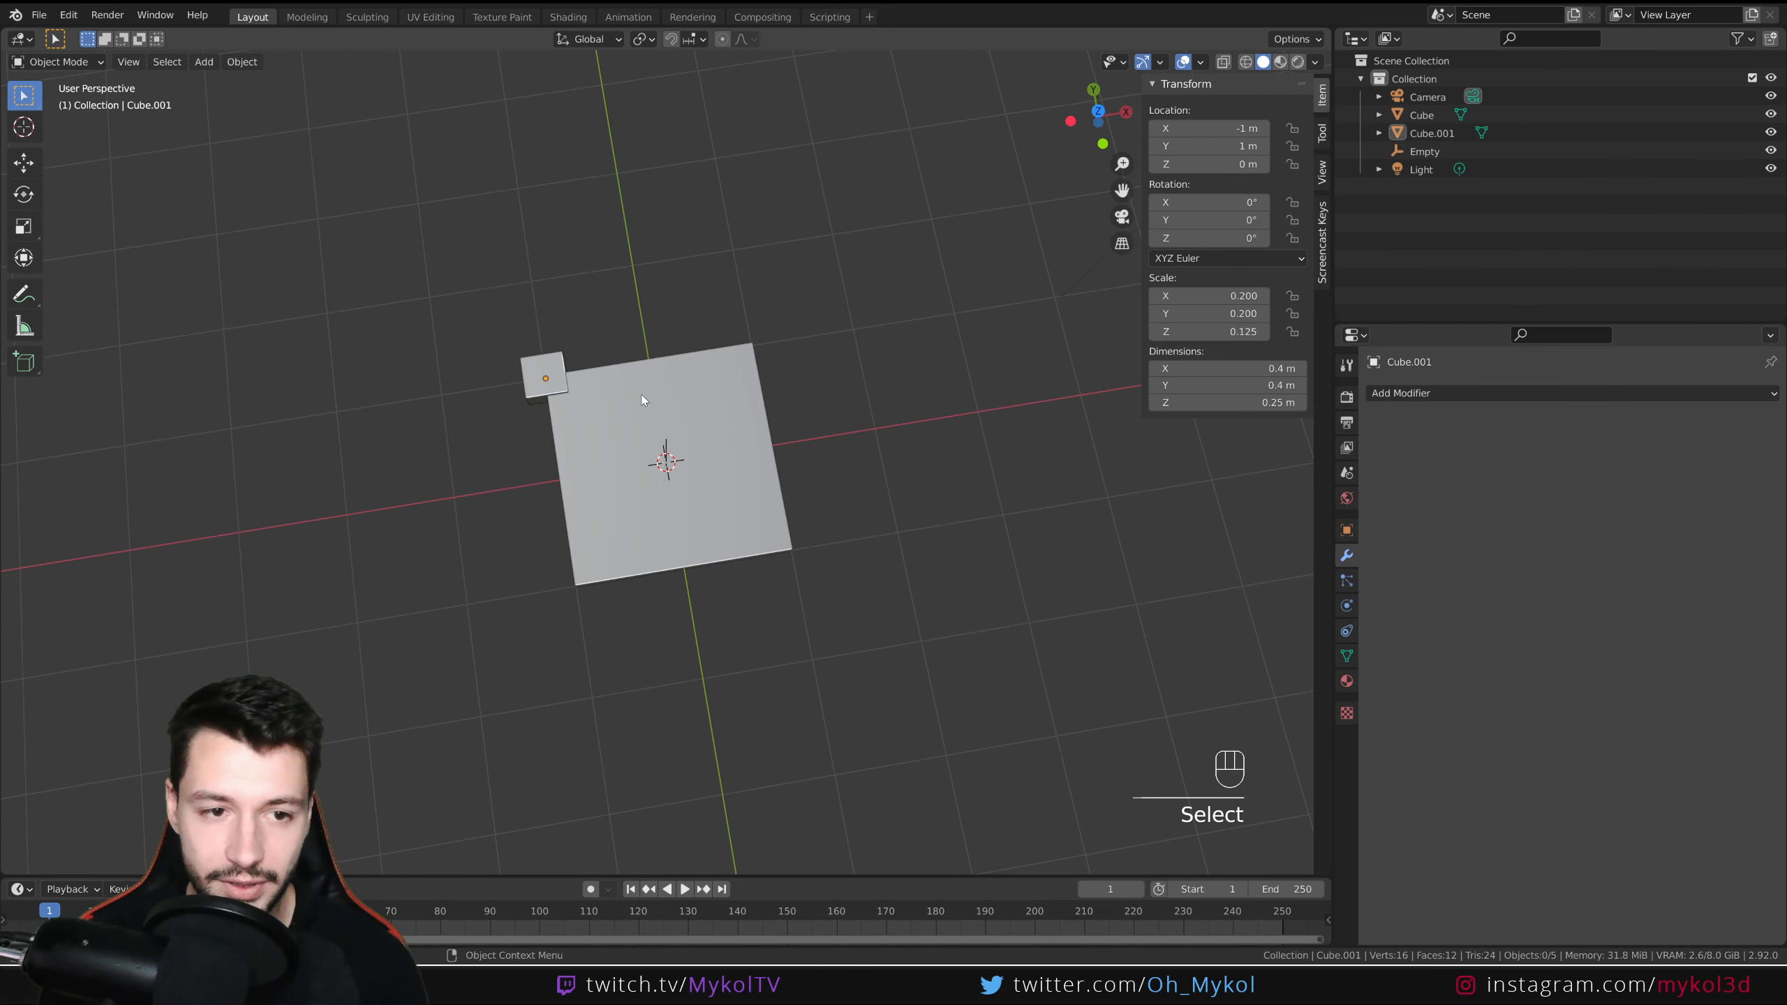
pyautogui.click(554, 371)
pyautogui.click(1414, 393)
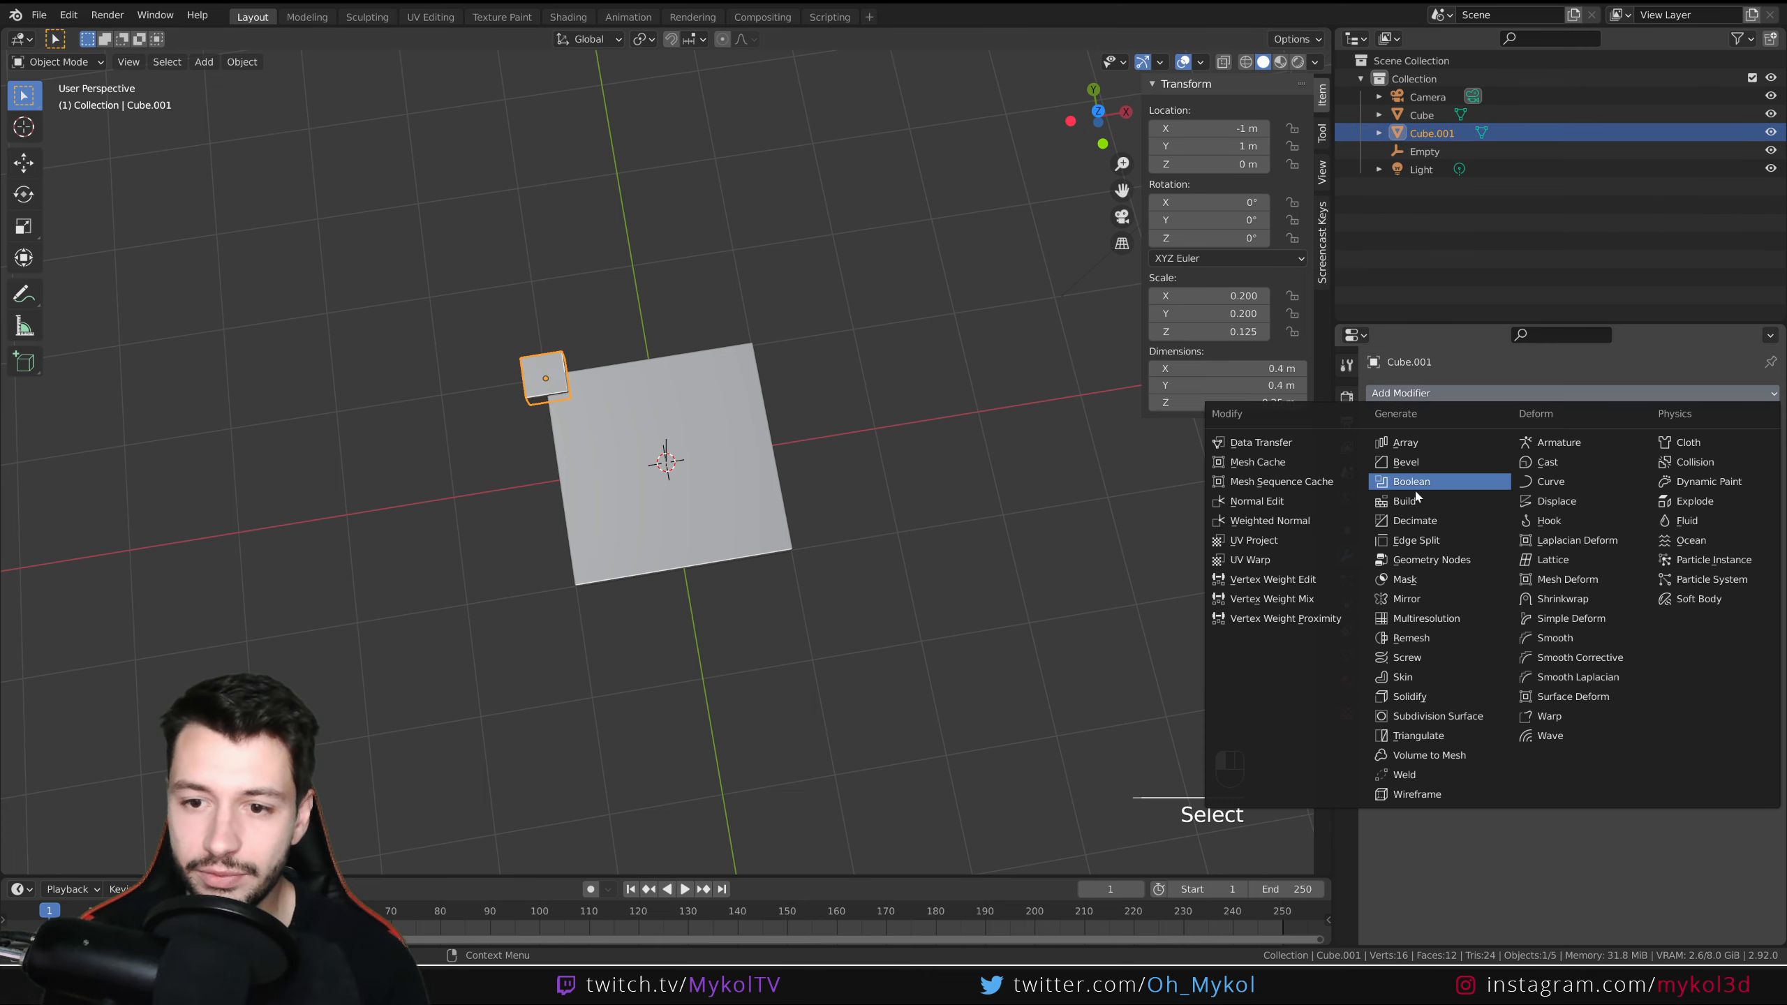
pyautogui.click(1405, 598)
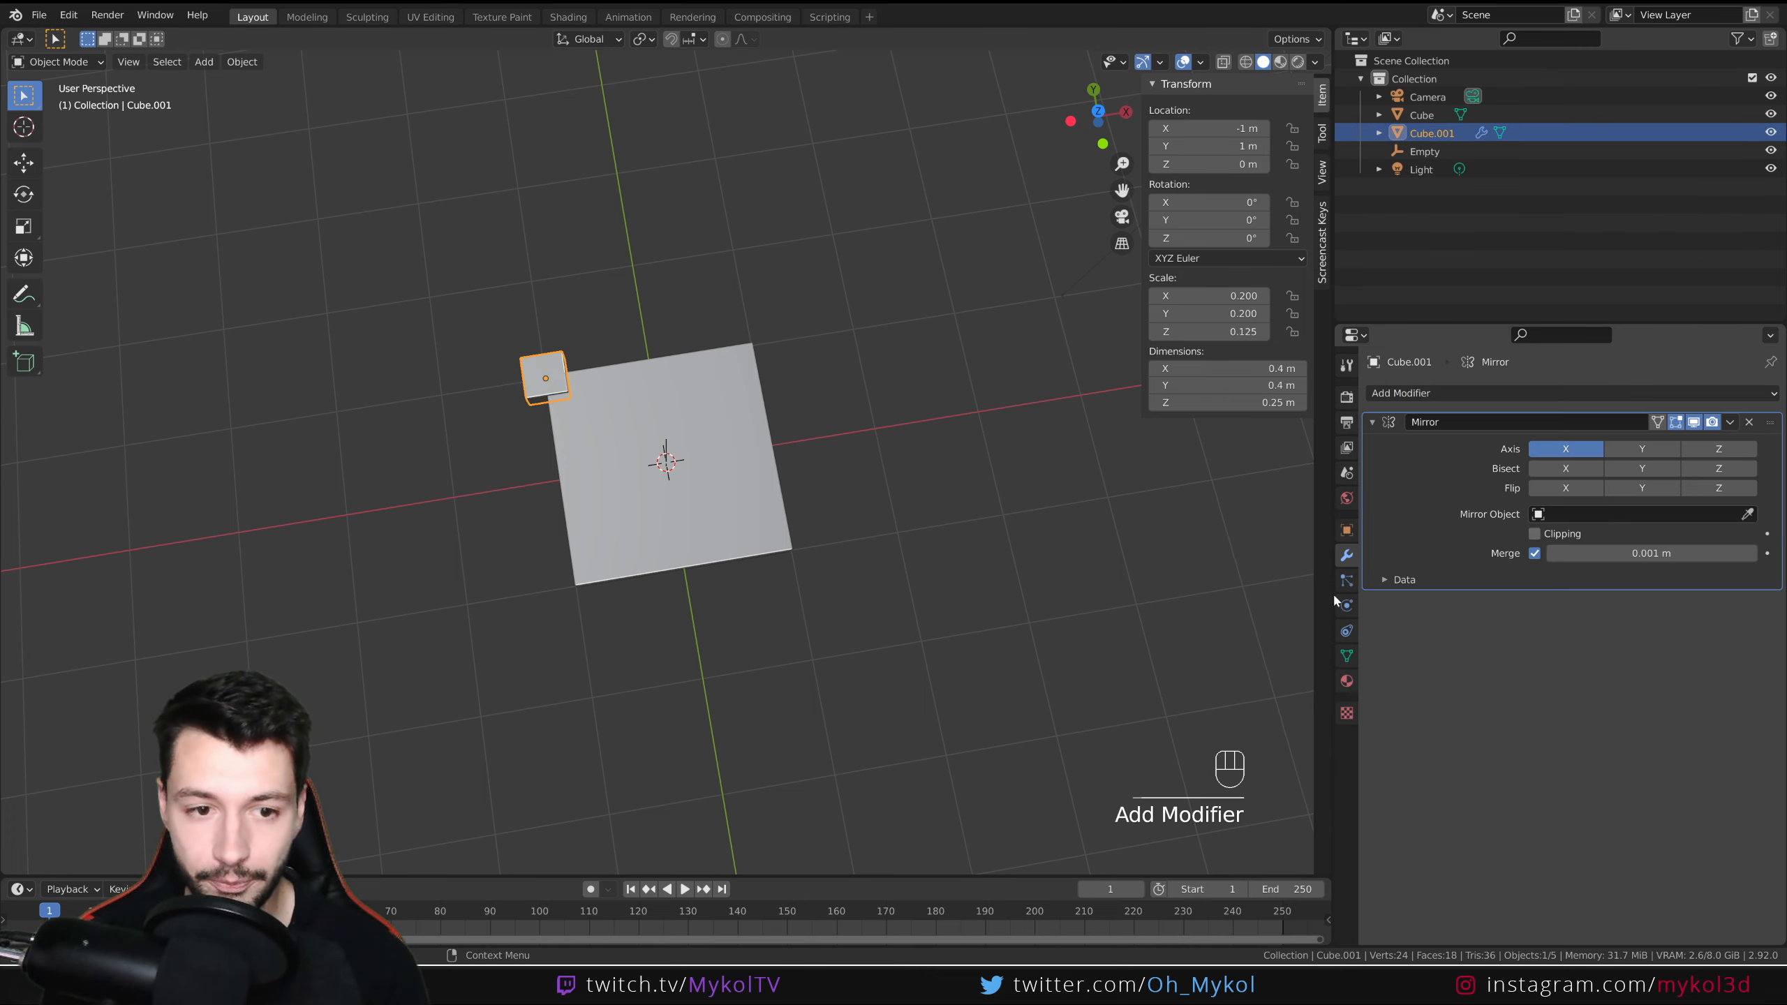
pyautogui.moveTo(999, 436); pyautogui.dragTo(957, 451, button='middle')
pyautogui.click(1718, 449)
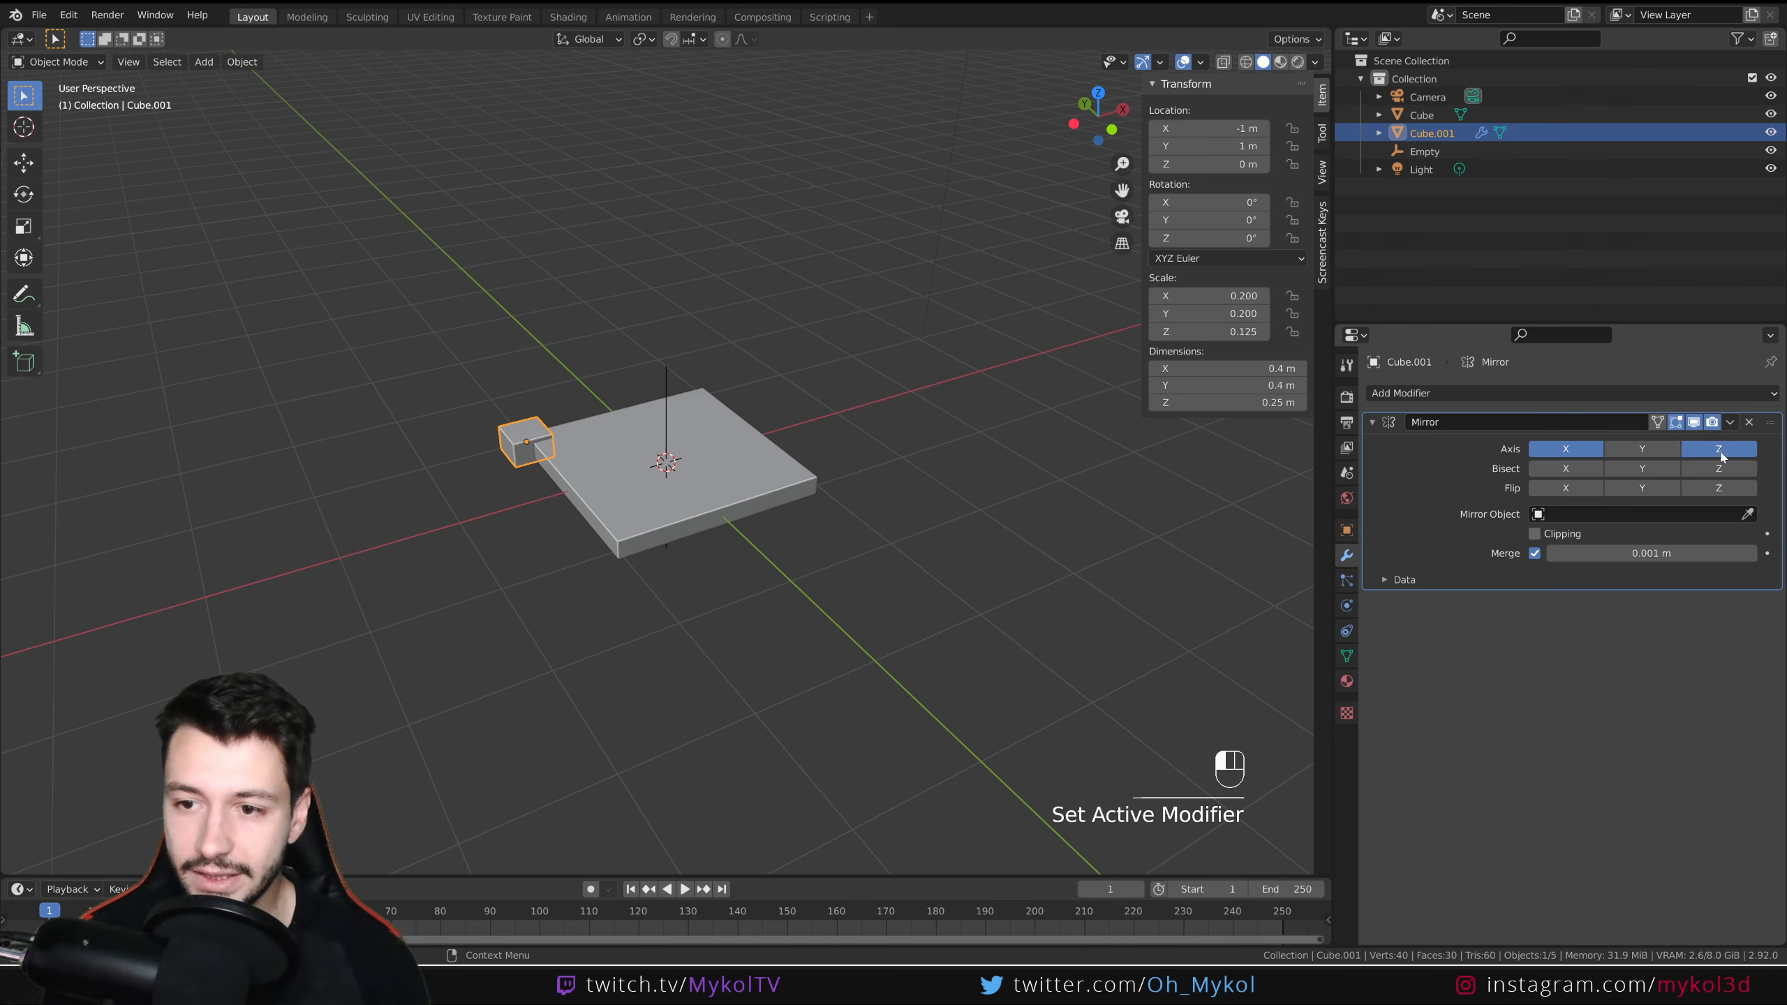
pyautogui.scroll(2, 591, 485)
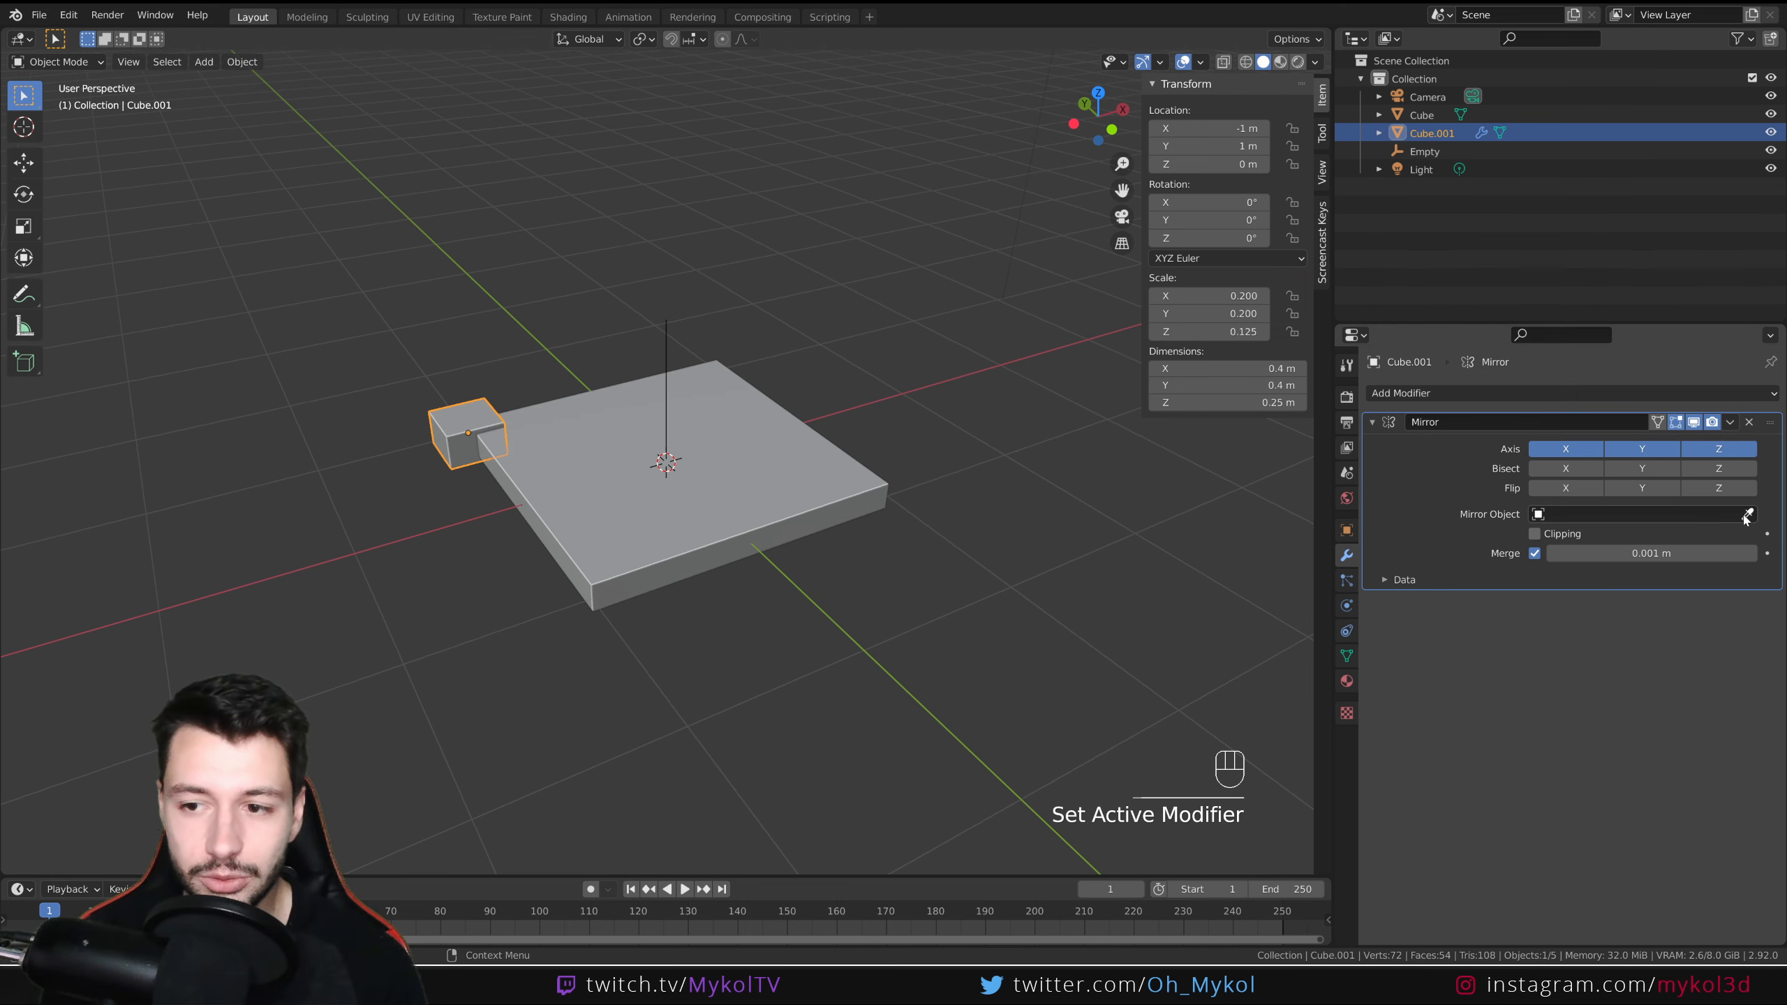
pyautogui.click(681, 380)
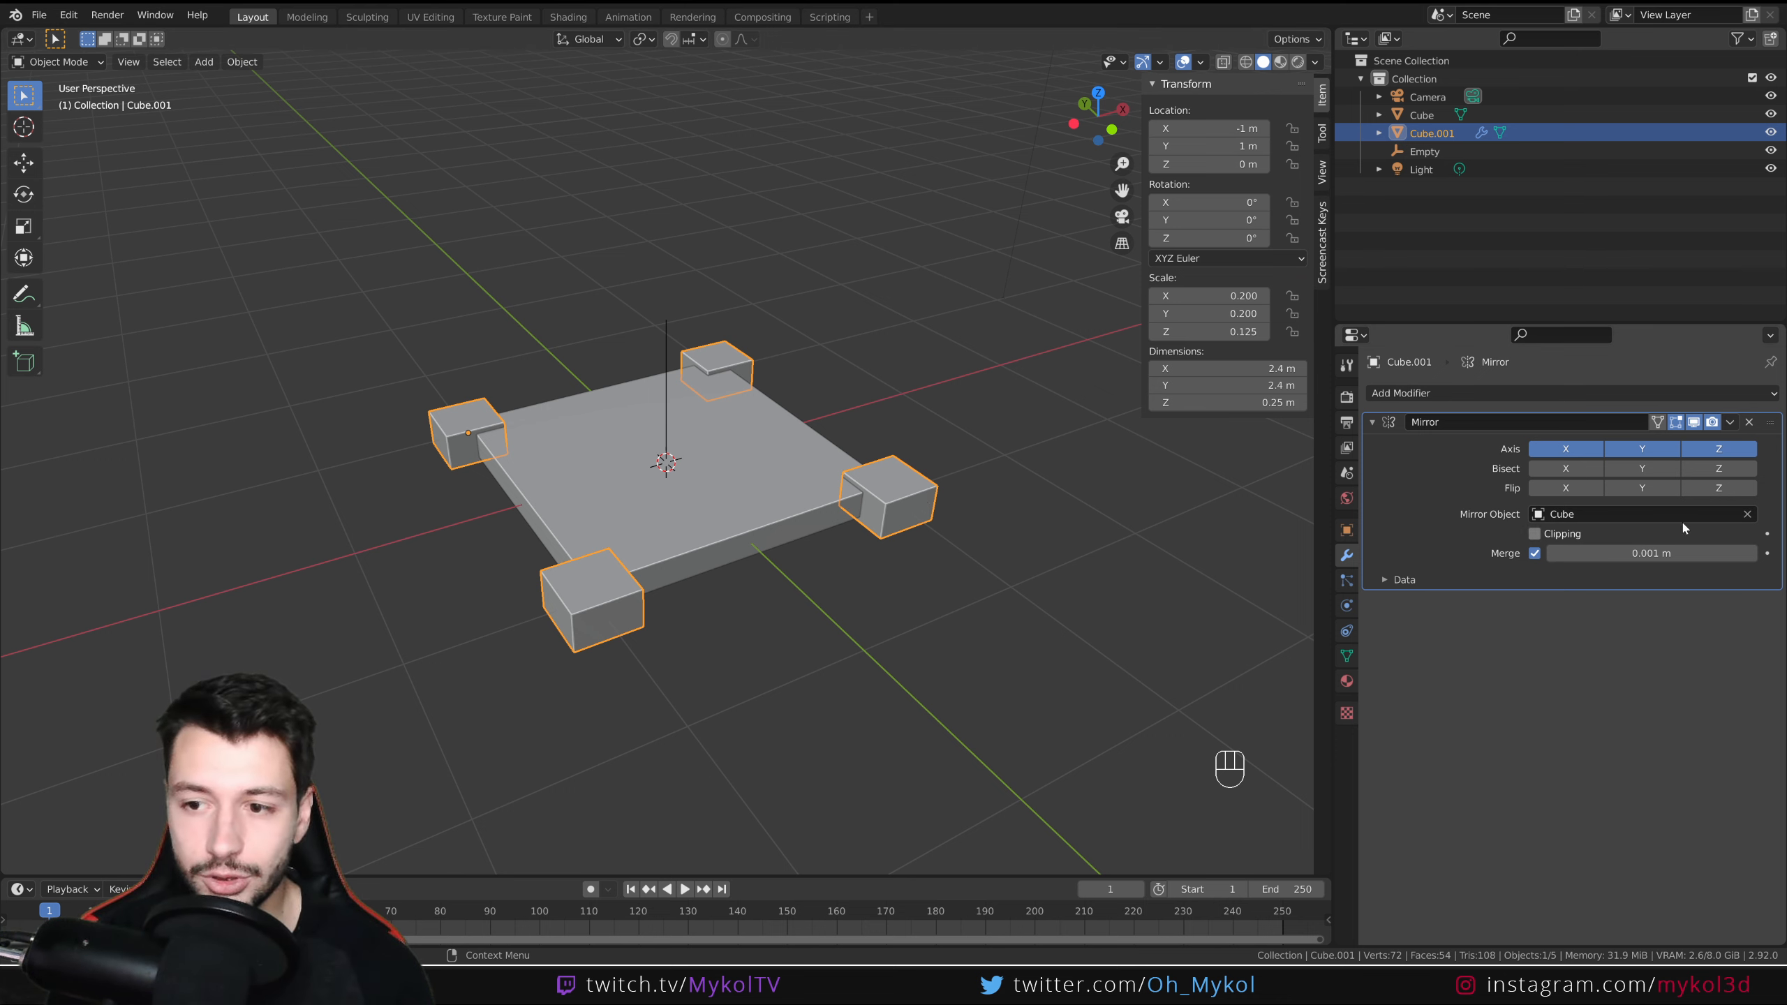
# - Replace the mirror object with the Empty and move the corner cube inward to about X -0.86 m, Y 0.84 m
pyautogui.click(1748, 514)
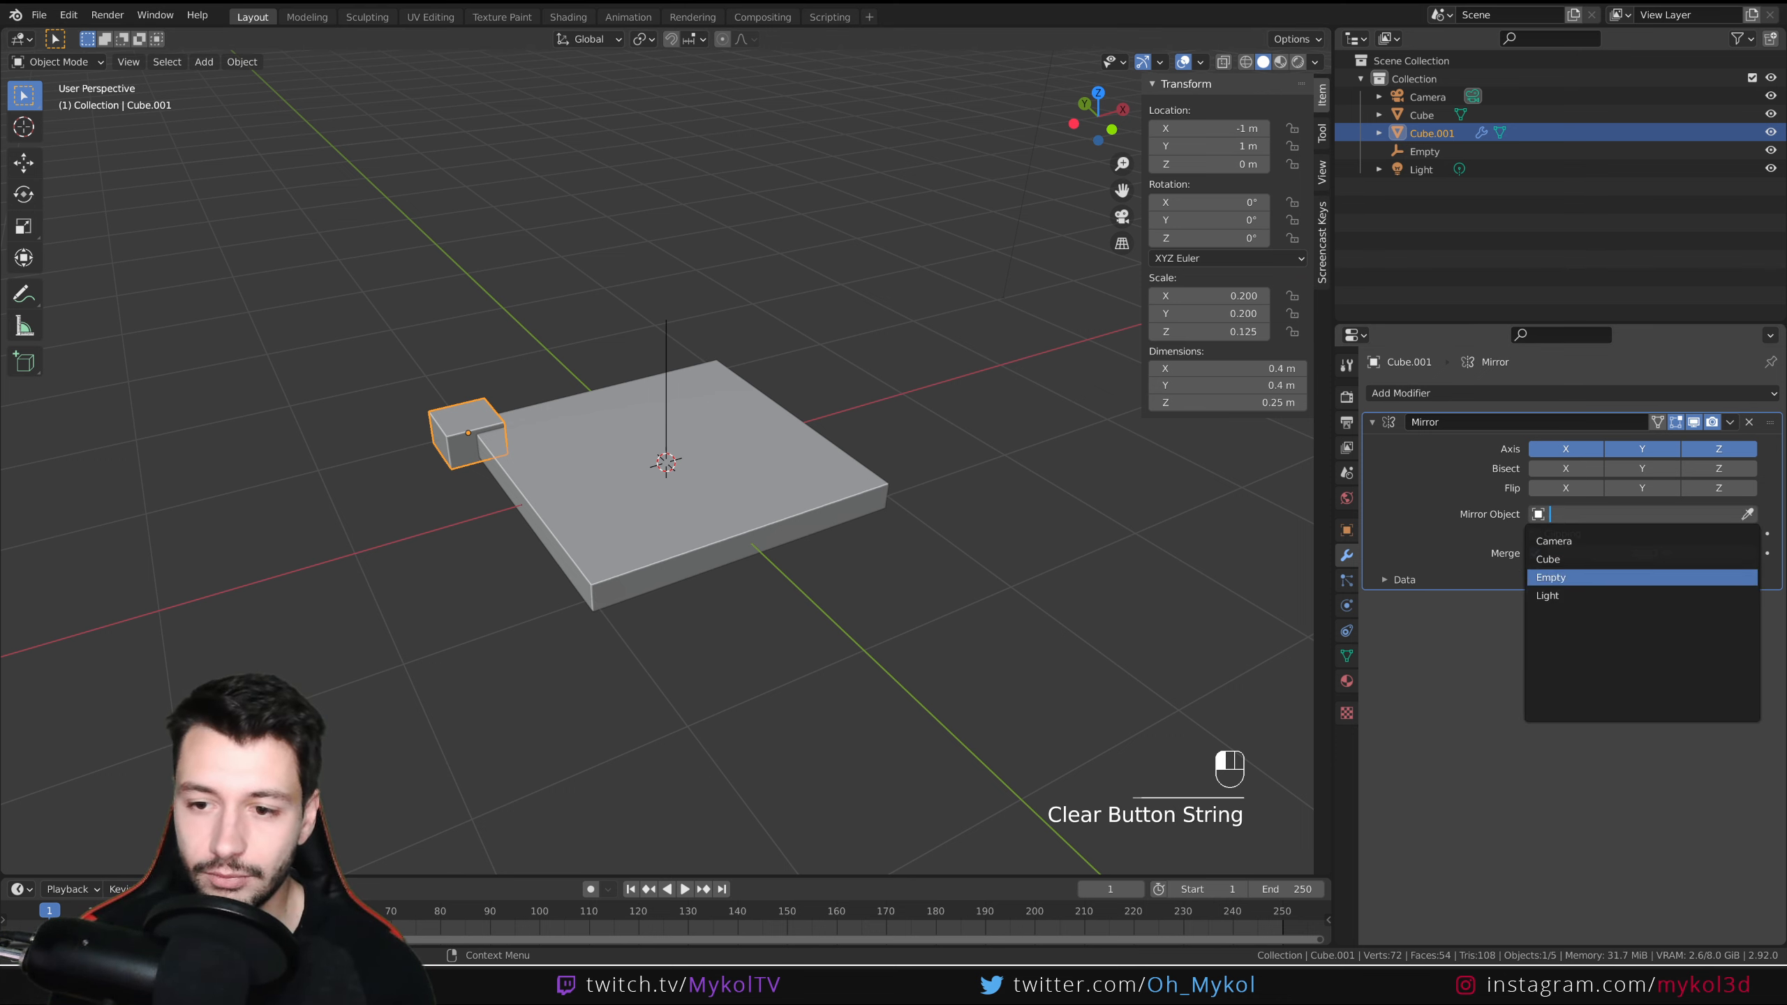
pyautogui.click(1570, 577)
pyautogui.moveTo(622, 480); pyautogui.dragTo(518, 374, button='middle')
pyautogui.press('KP_7')
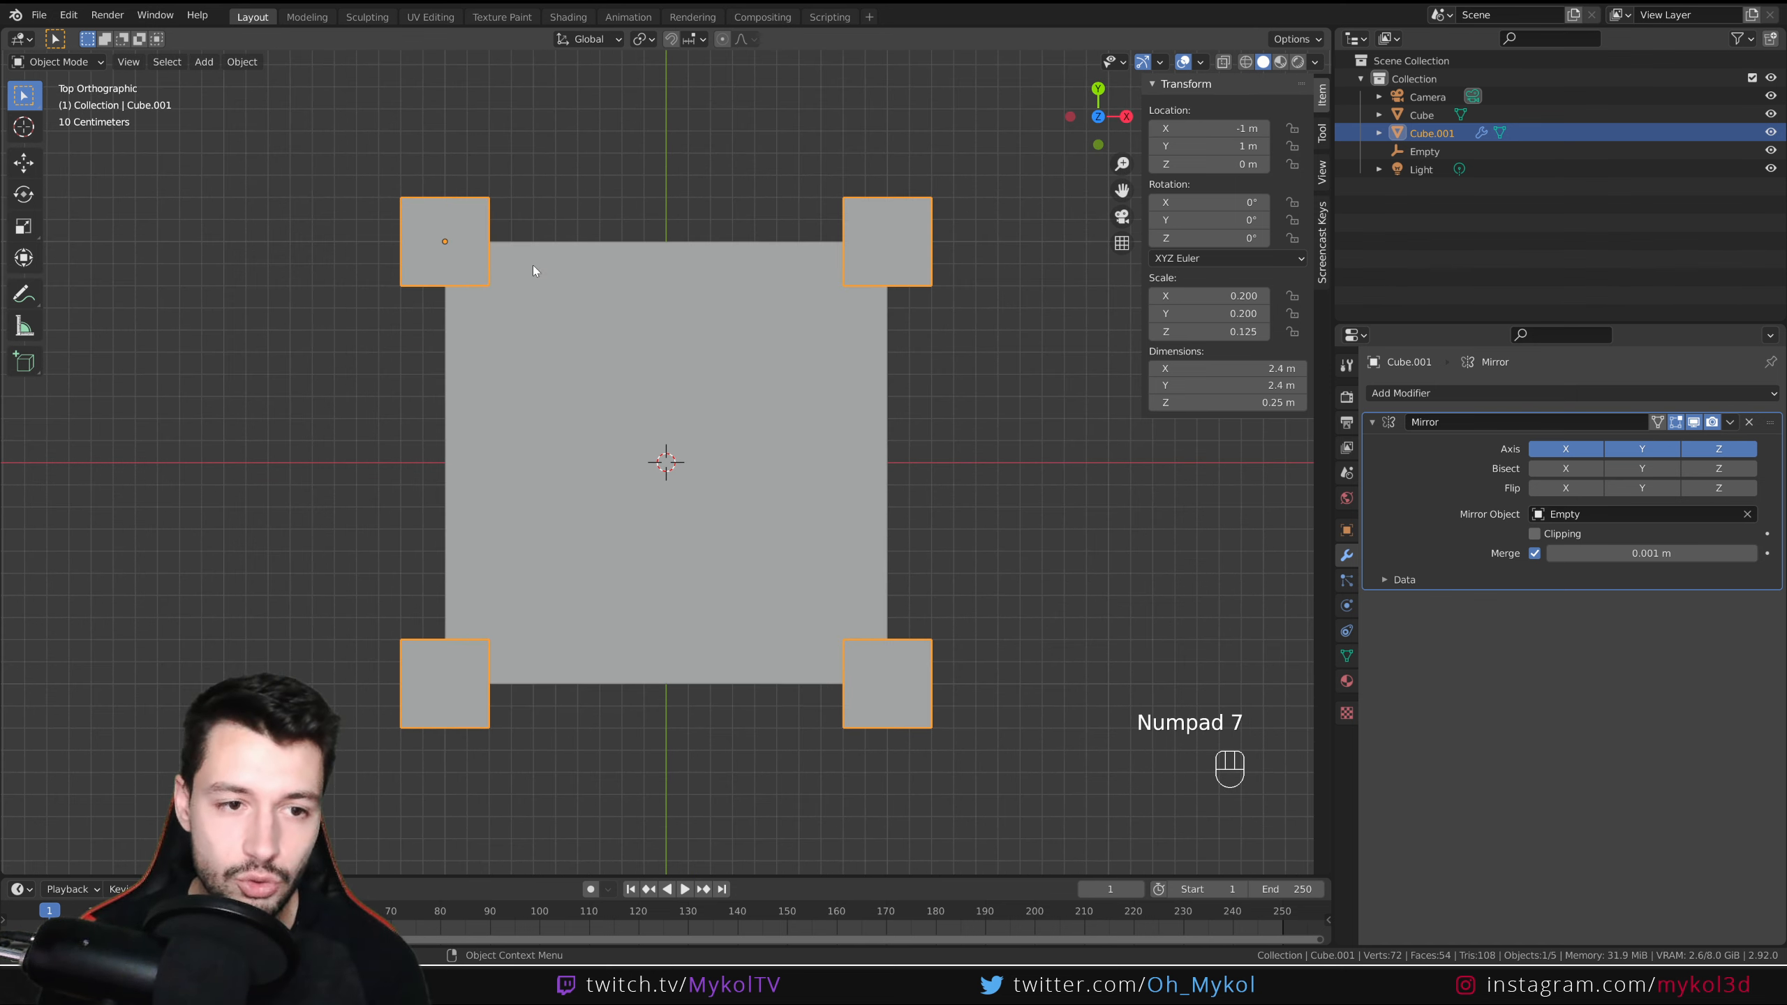
pyautogui.press('g')
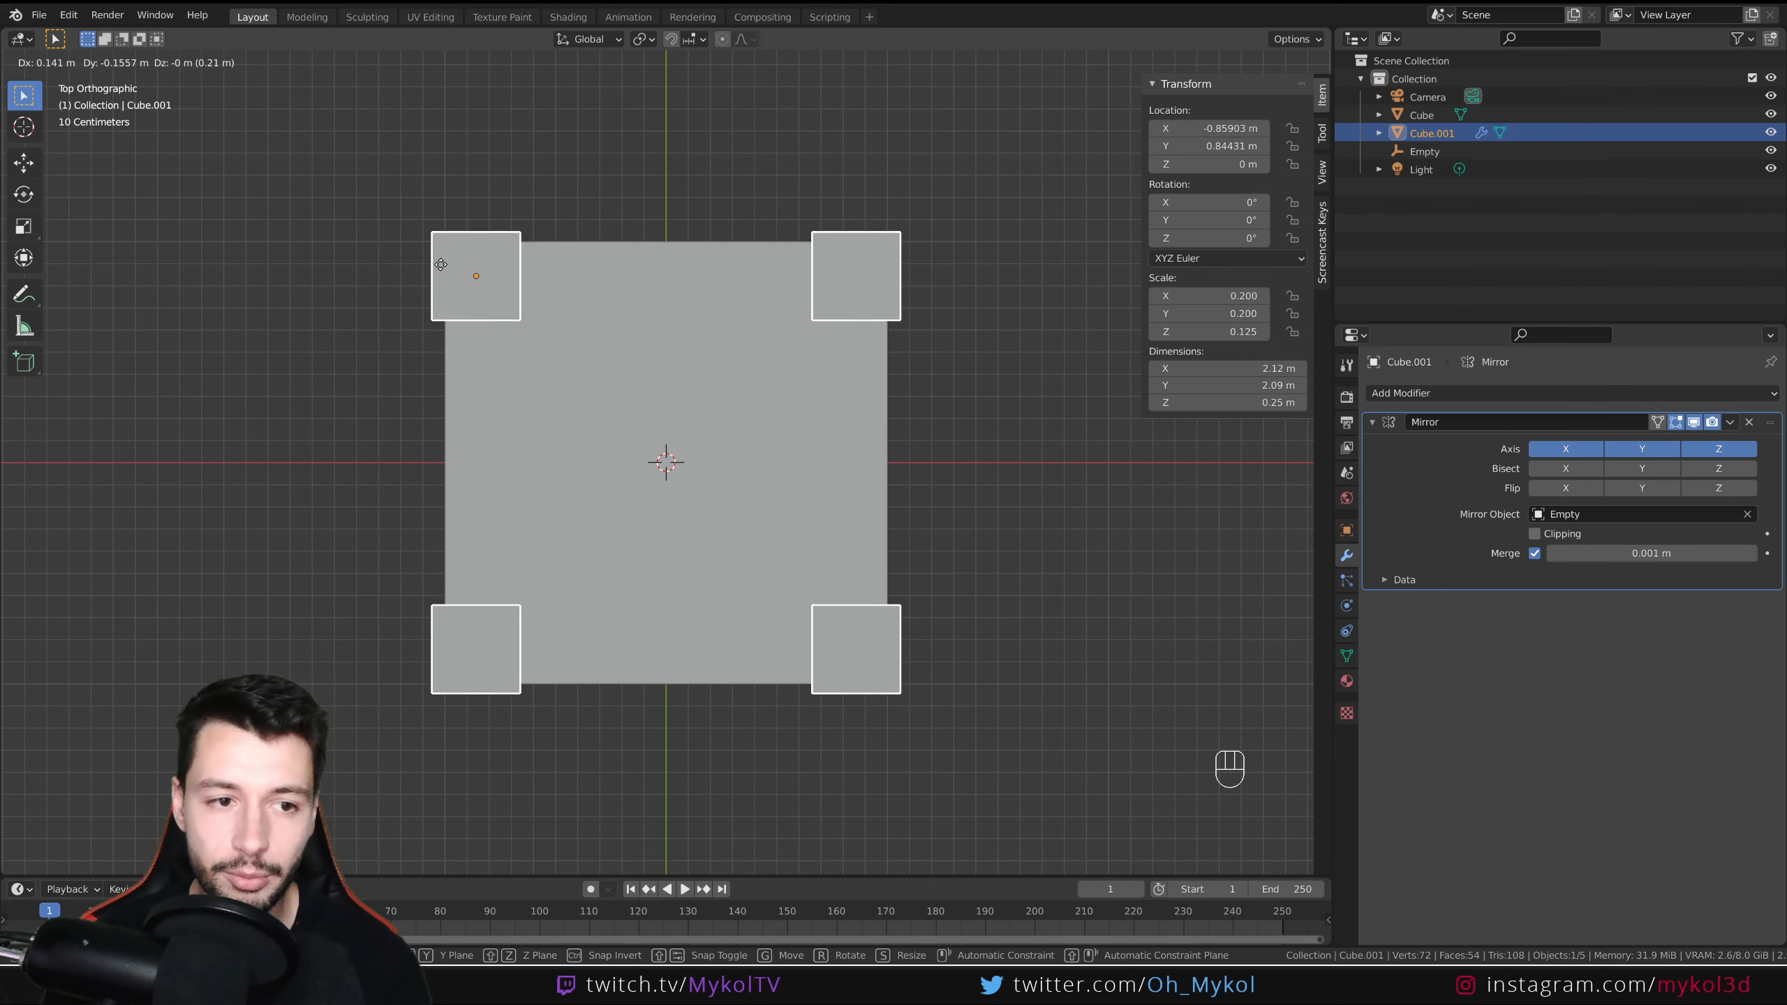
pyautogui.click(439, 258)
# - Inset the corner cube's top face and extrude it up slightly, inset it again and extrude it inward, and return to Object Mode
pyautogui.press('Tab')
pyautogui.moveTo(506, 357); pyautogui.dragTo(172, 218, button='middle')
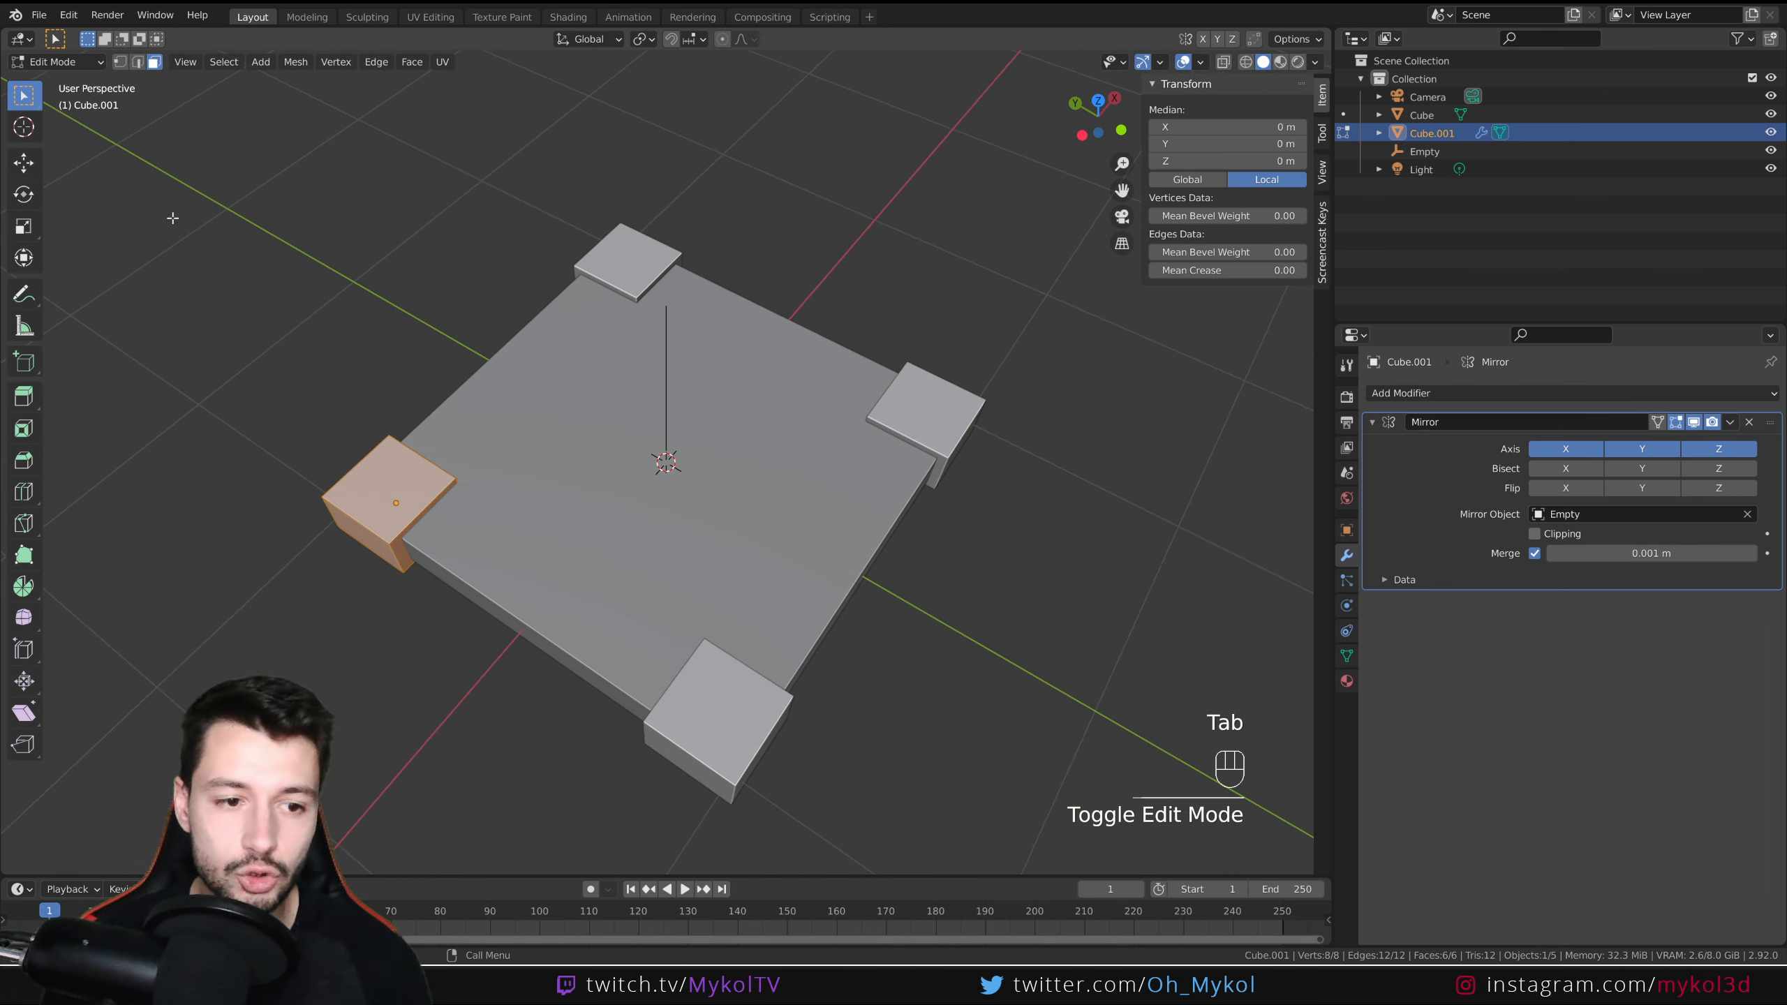
pyautogui.click(355, 486)
pyautogui.press('i')
pyautogui.click(761, 535)
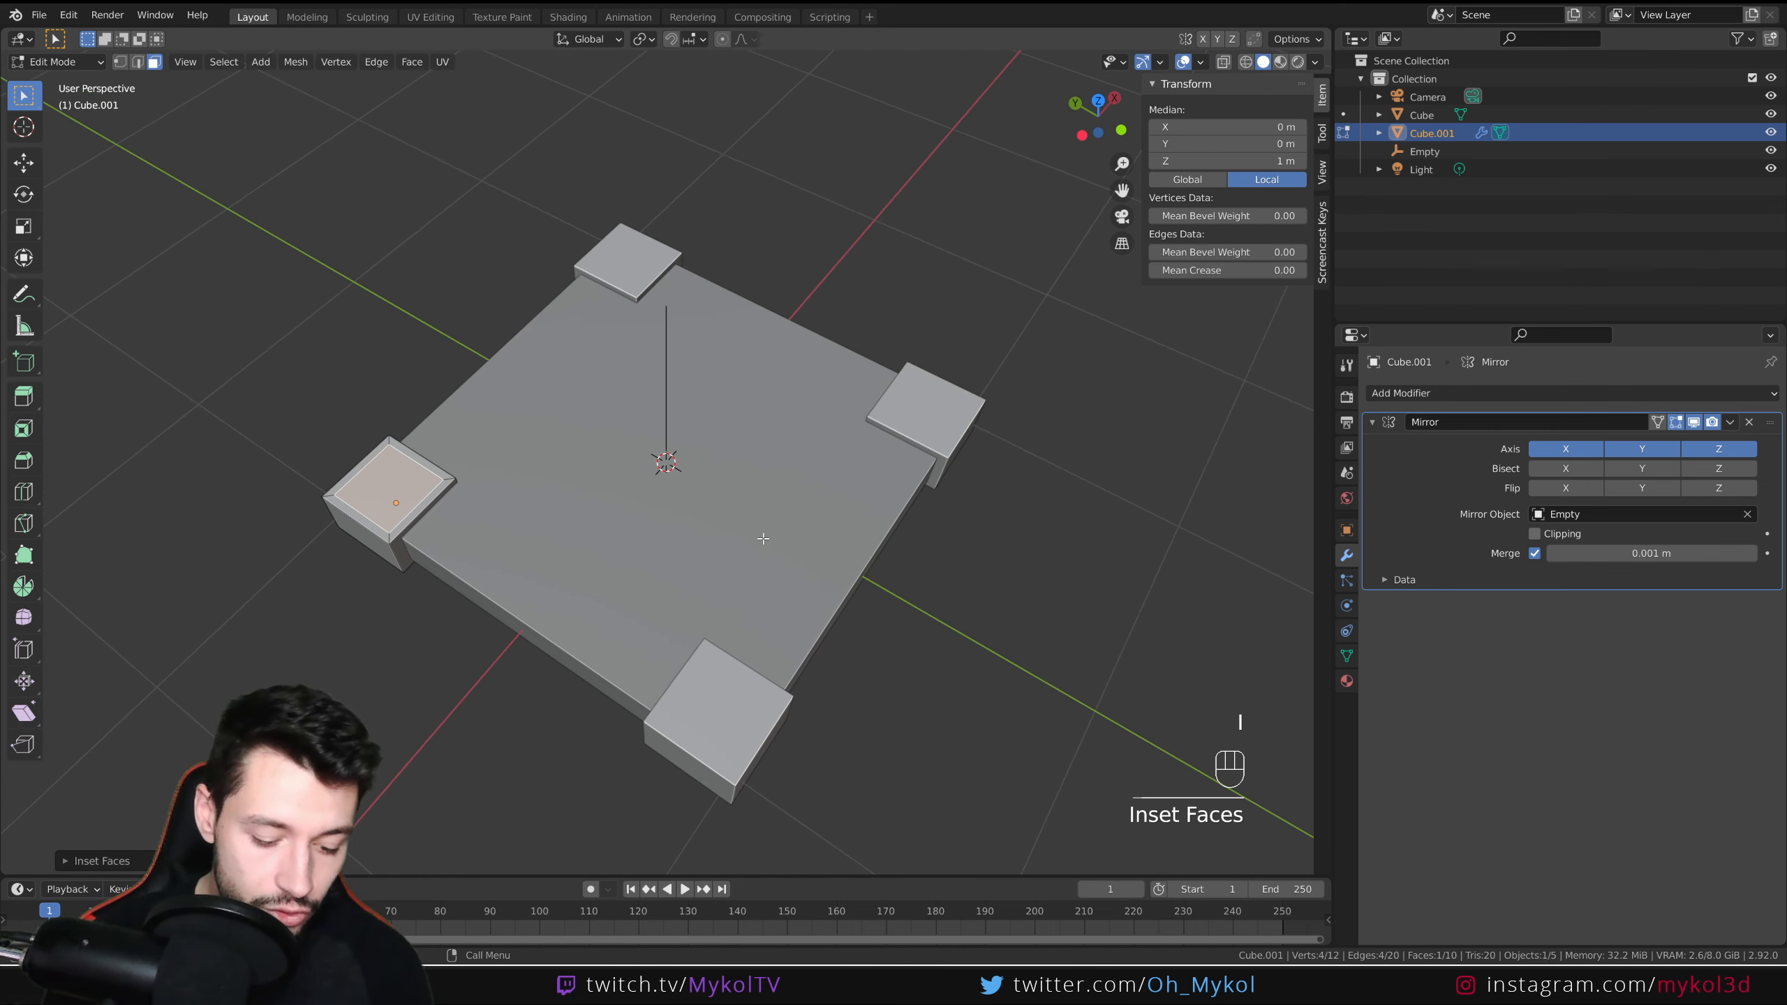
pyautogui.press('e')
pyautogui.click(842, 559)
pyautogui.press('i')
pyautogui.click(844, 563)
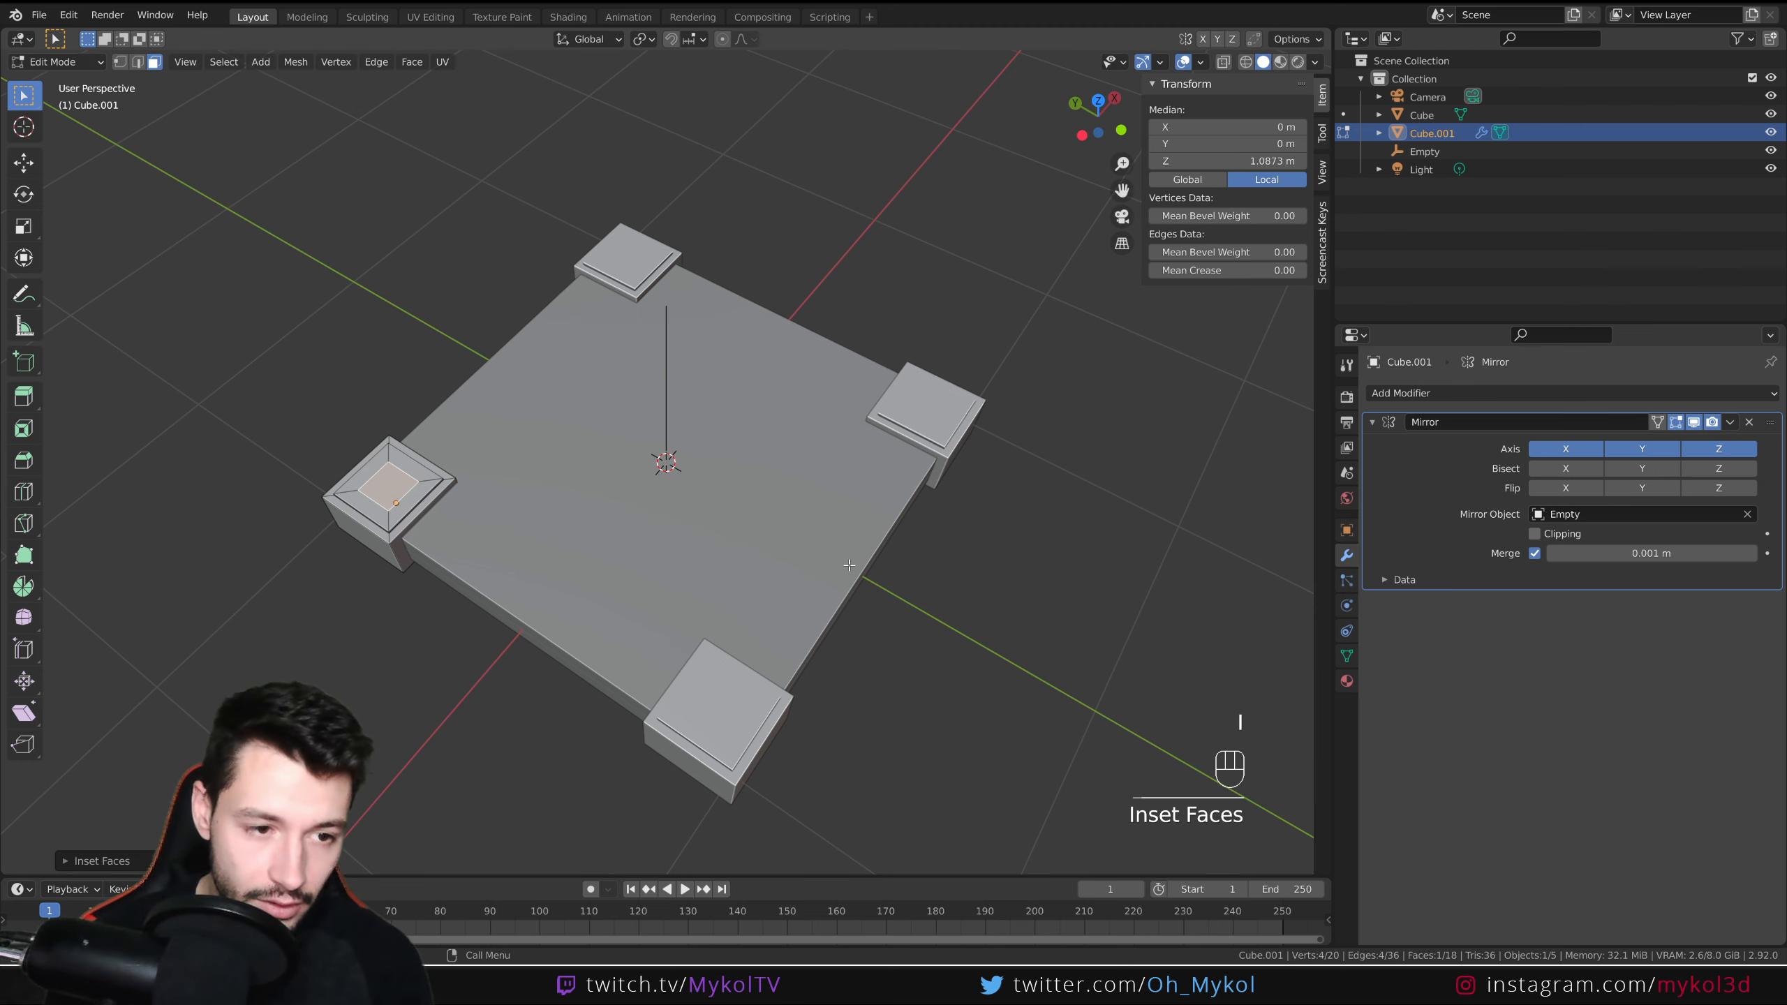
pyautogui.press('e')
pyautogui.click(848, 570)
pyautogui.press('Tab')
pyautogui.moveTo(848, 570); pyautogui.dragTo(456, 337, button='middle')
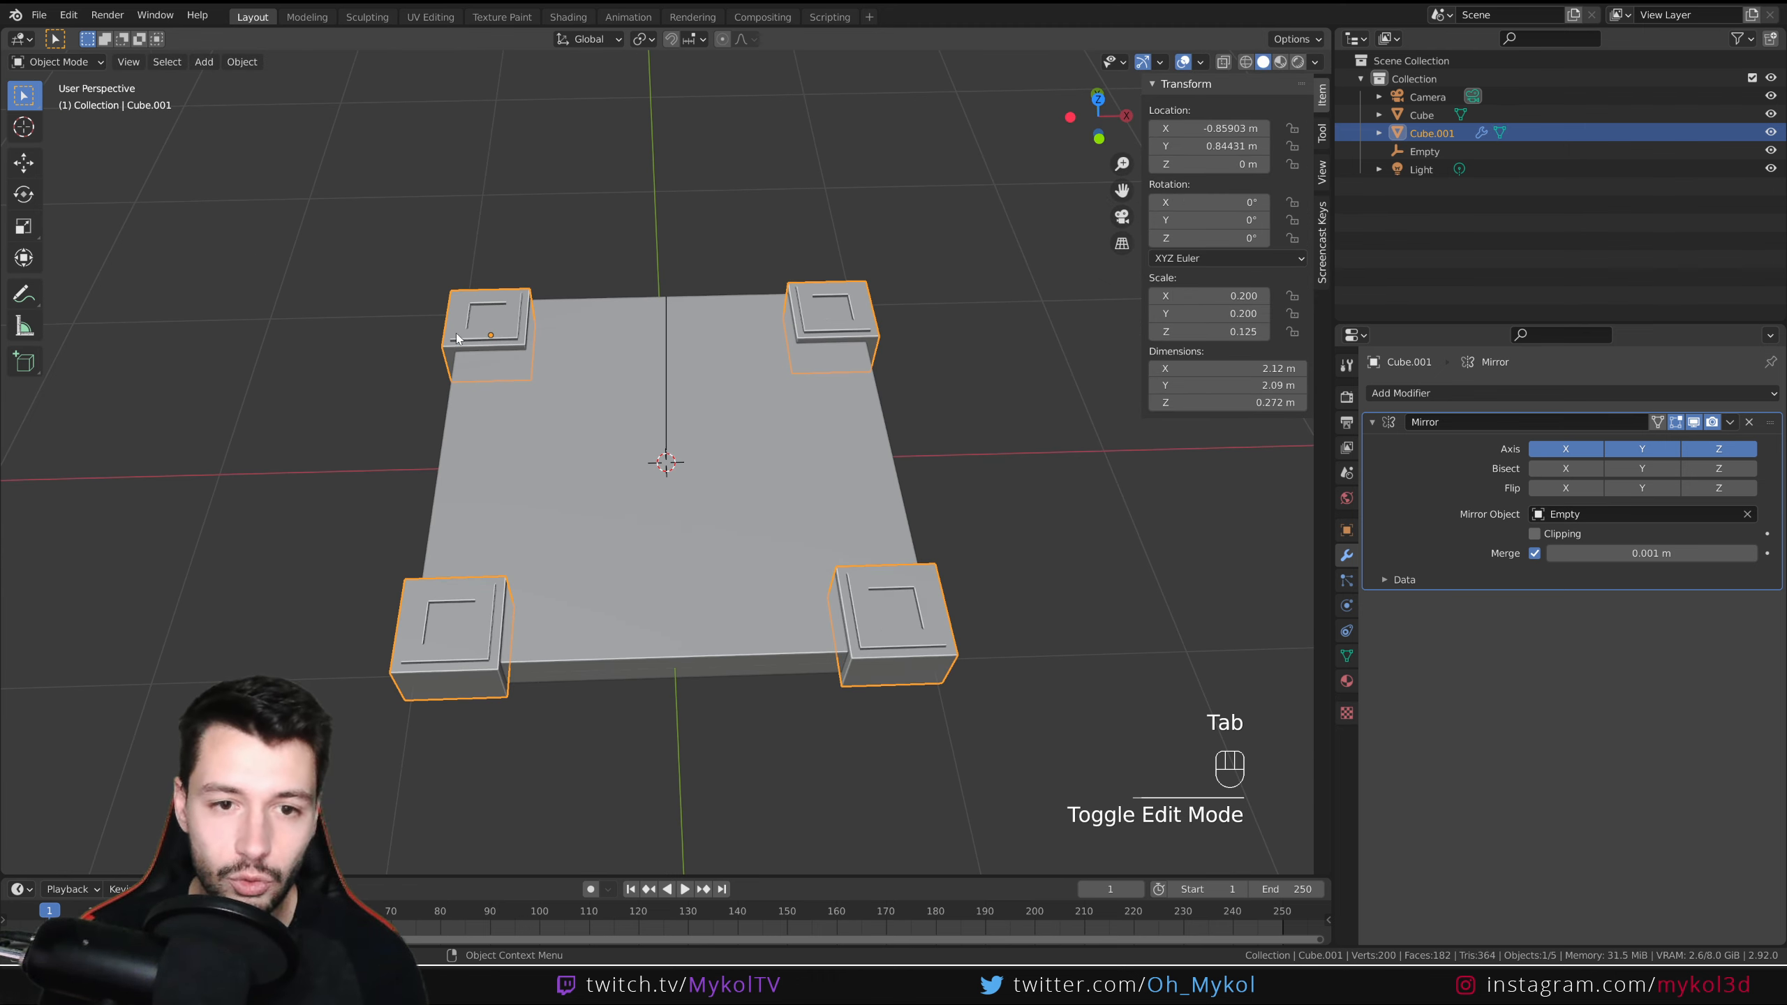
# - Inset the slab's top face and extrude it down into a shallow recess
pyautogui.click(805, 653)
pyautogui.moveTo(957, 381); pyautogui.dragTo(760, 450, button='middle')
pyautogui.press('Tab')
pyautogui.click(753, 454)
pyautogui.press('i')
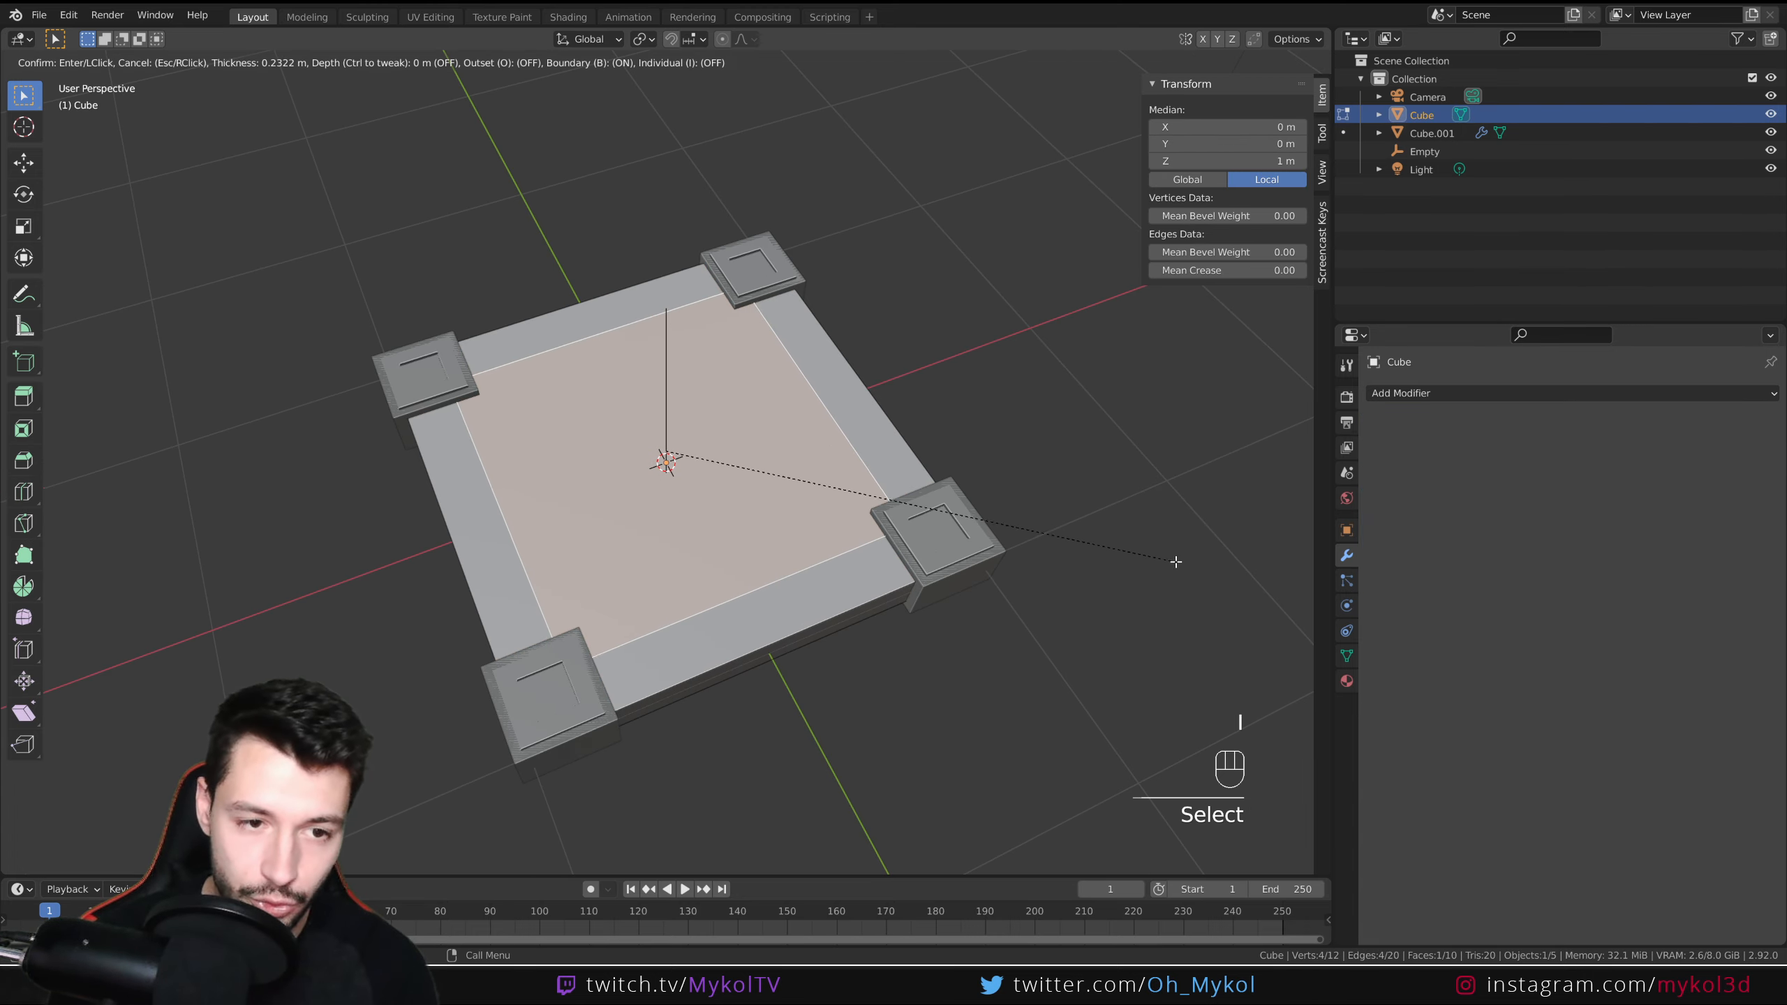
pyautogui.click(1025, 504)
pyautogui.press('e')
pyautogui.click(1025, 512)
pyautogui.press('Tab')
pyautogui.moveTo(1025, 512); pyautogui.dragTo(777, 491, button='middle')
# - Inset the floor of the slab's recess and extrude it up into a raised central panel
pyautogui.press('Tab')
pyautogui.press('i')
pyautogui.click(1085, 491)
pyautogui.press('e')
pyautogui.click(1082, 486)
pyautogui.press('Tab')
pyautogui.moveTo(673, 433); pyautogui.dragTo(738, 439, button='middle')
# - Make the mirrored corner cube the active object and expand the Data options of its Mirror modifier
pyautogui.click(1019, 519)
pyautogui.click(514, 269)
pyautogui.press('Tab')
pyautogui.press('Tab')
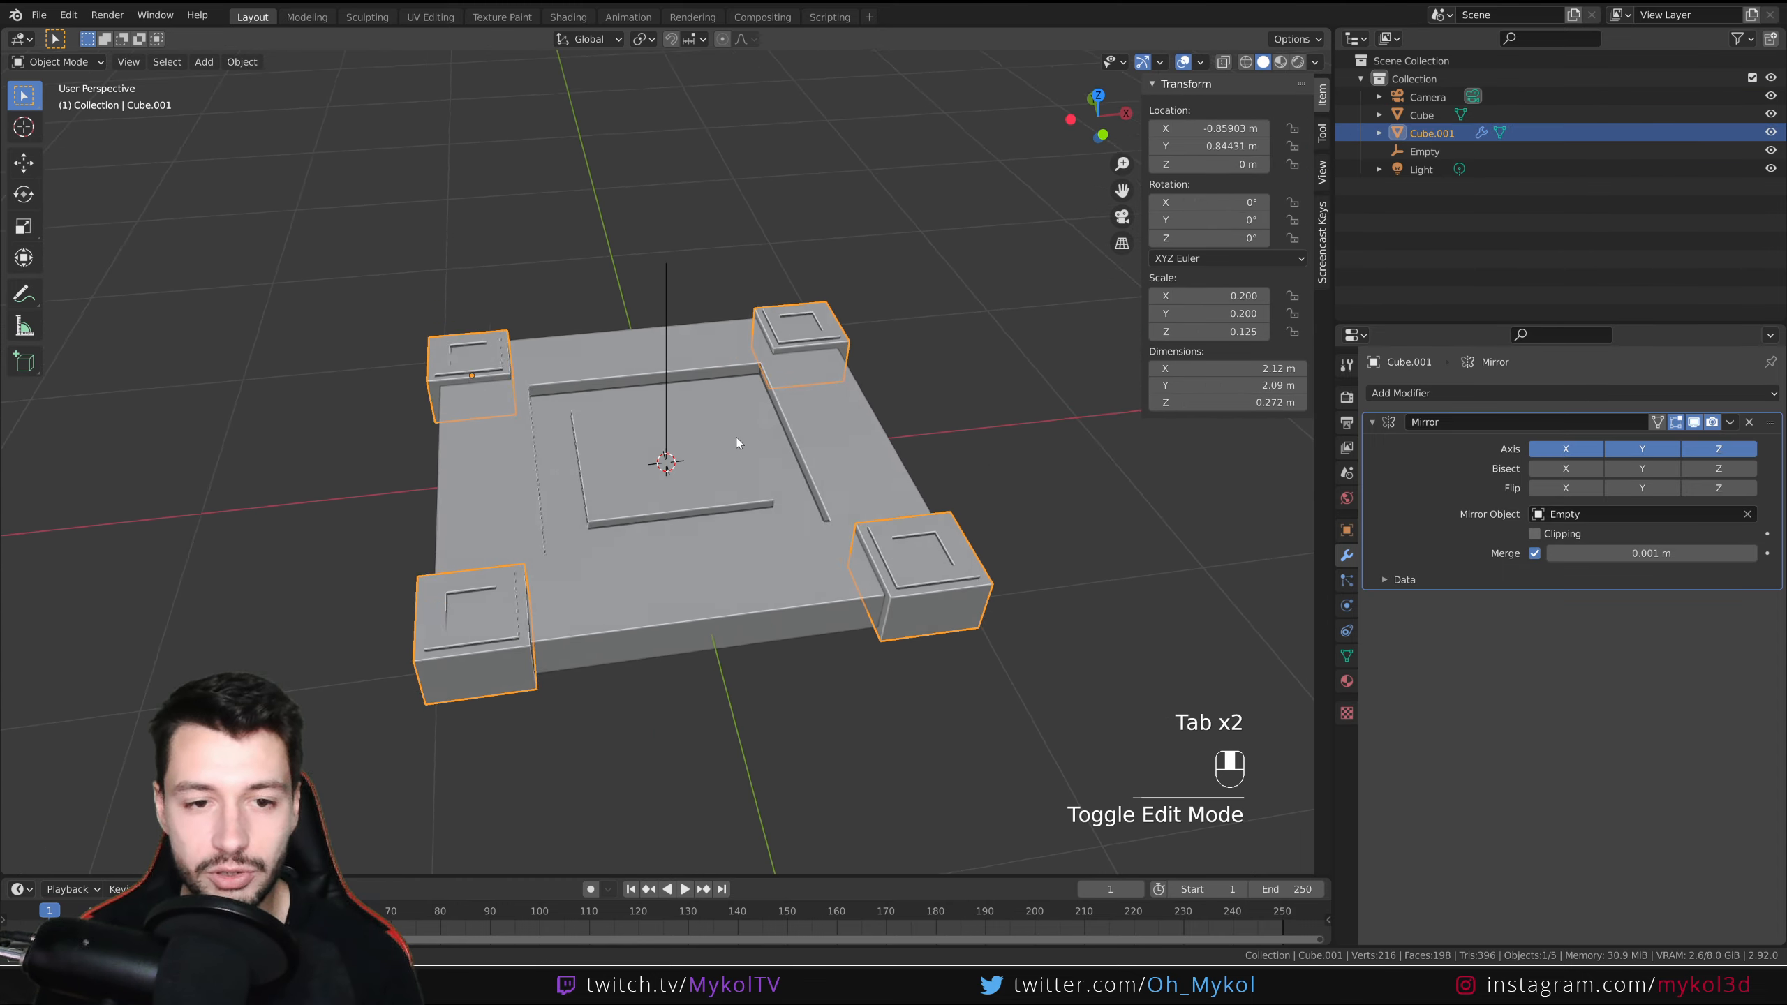
pyautogui.click(1039, 438)
pyautogui.click(1400, 579)
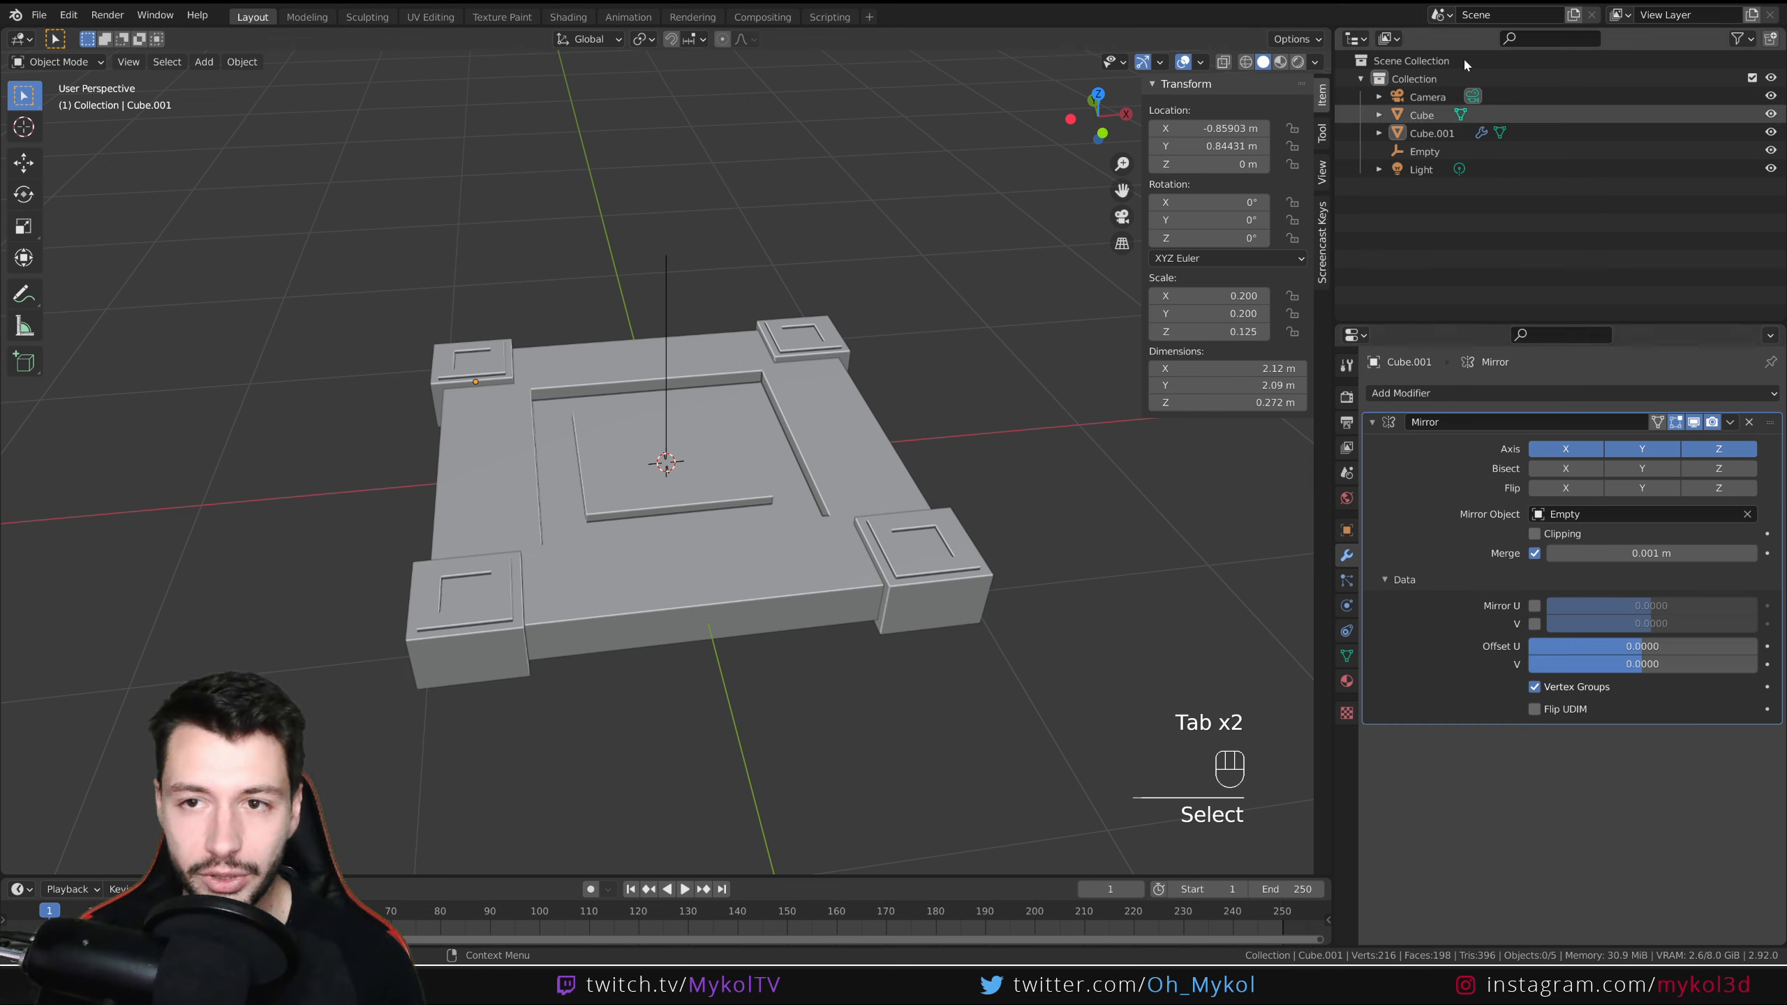
# - Turn the Outliner area into a wider Shader Editor and create a new material for the corner cube
pyautogui.click(1355, 37)
pyautogui.click(774, 205)
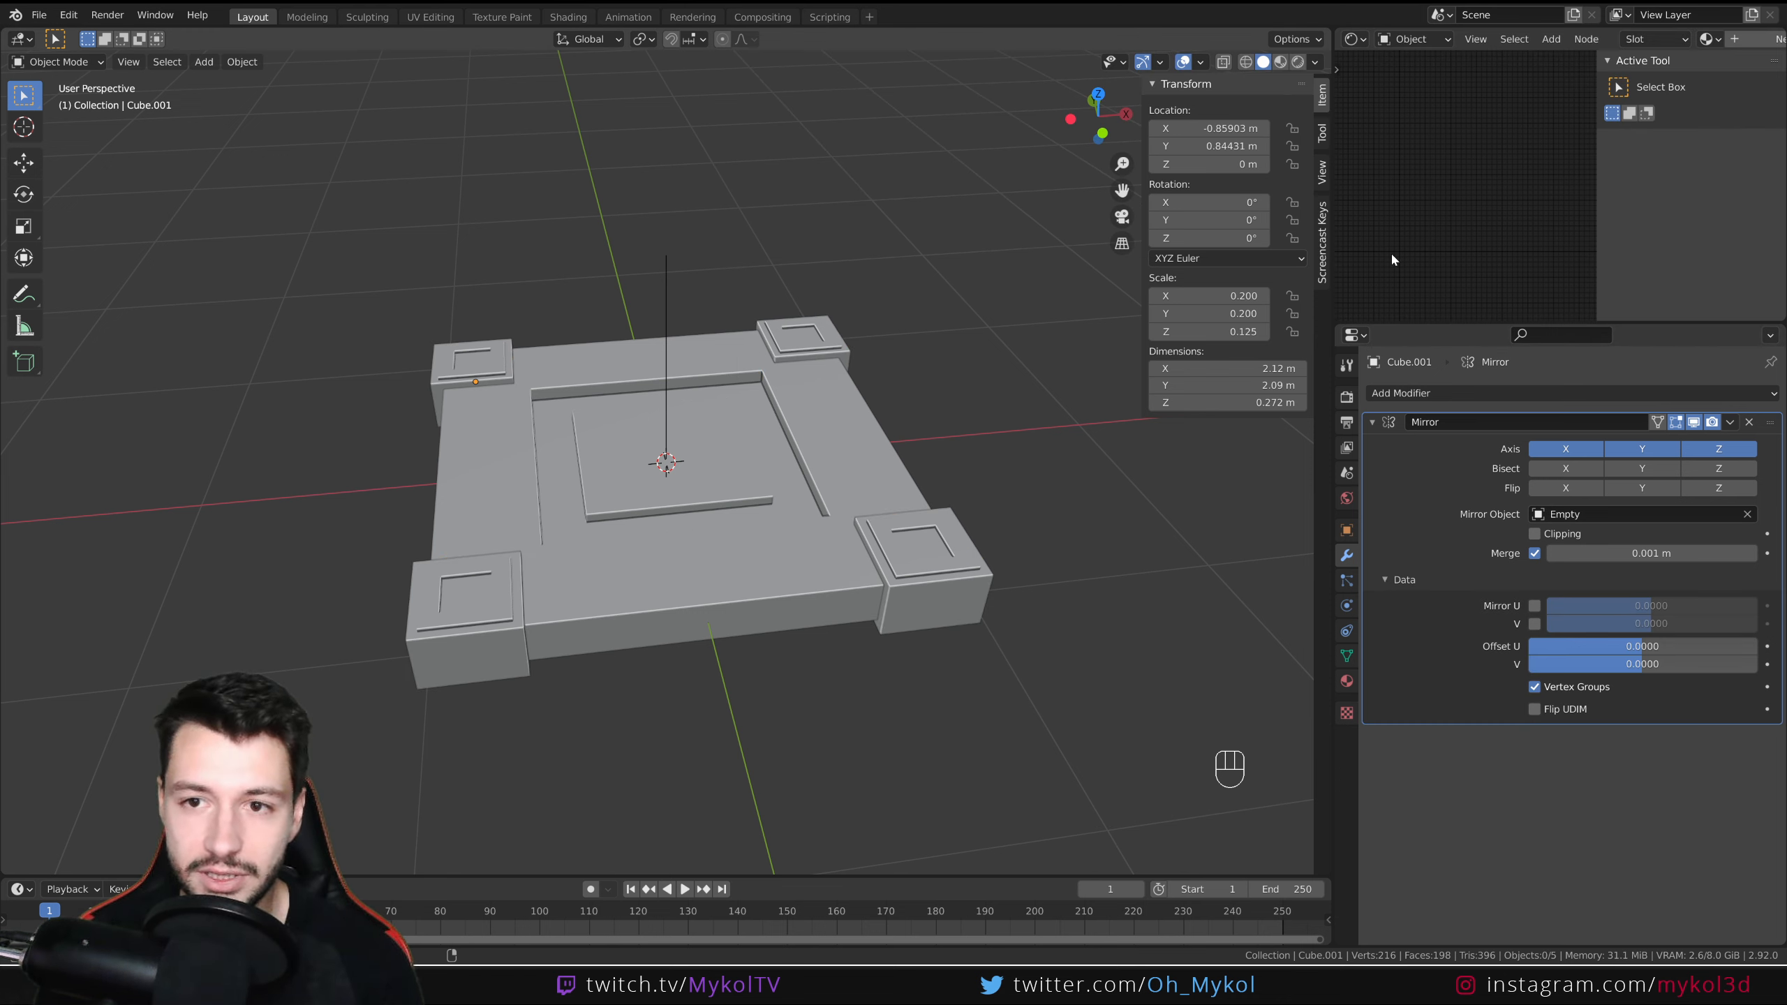
pyautogui.scroll(2, 1399, 217)
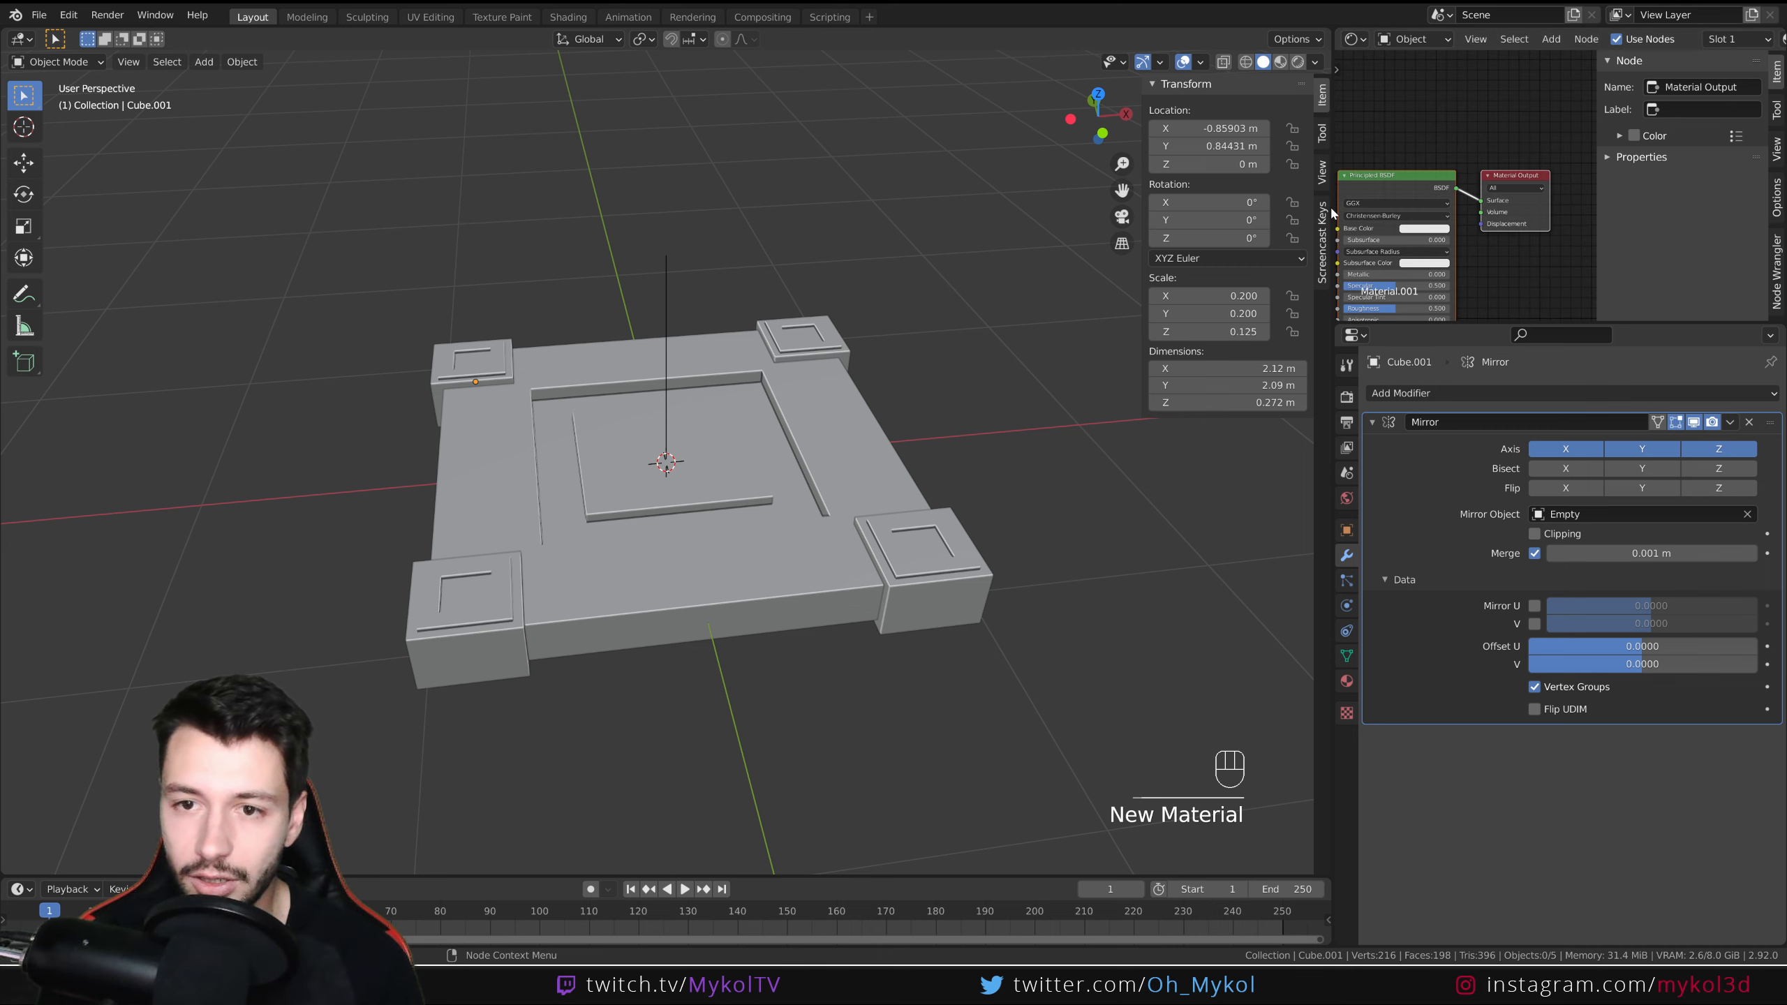
pyautogui.moveTo(1335, 208); pyautogui.dragTo(1316, 213)
pyautogui.moveTo(1438, 261); pyautogui.dragTo(1601, 158, button='middle')
pyautogui.moveTo(1336, 162); pyautogui.dragTo(1176, 163)
# - Add a Brick Texture node and connect its Color output to the Principled BSDF's Base Color
pyautogui.hotkey('shift', 'a')
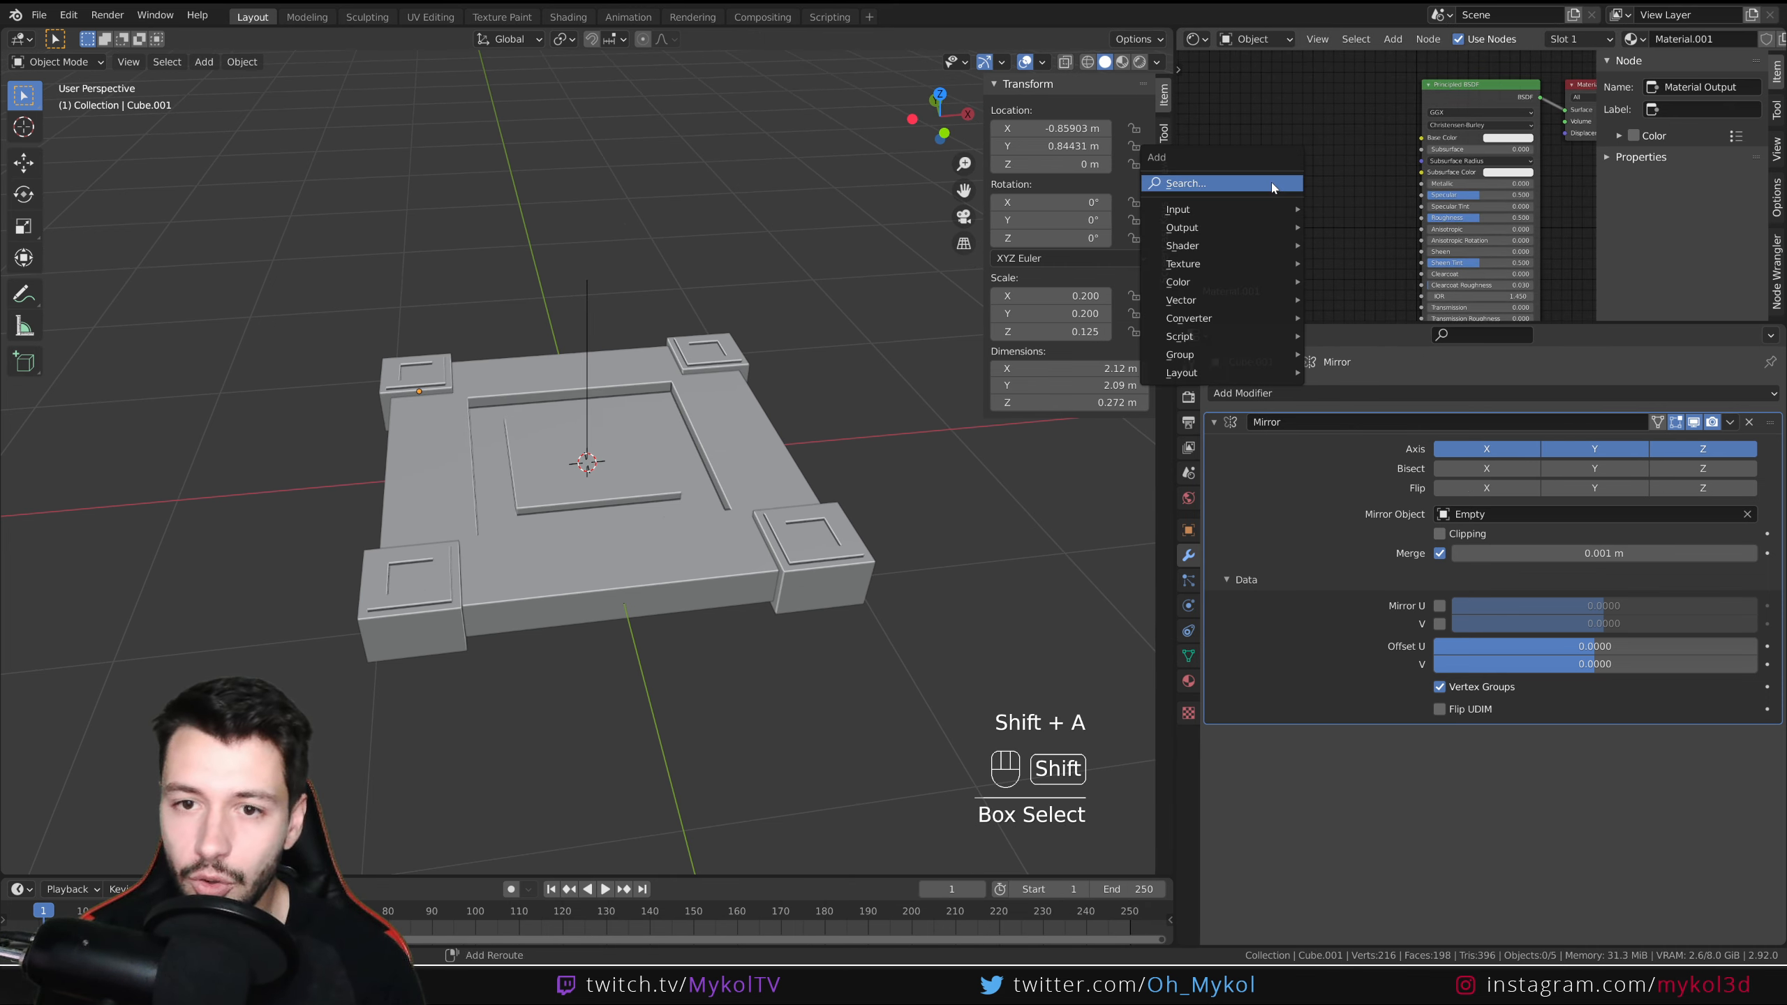
pyautogui.write('brick')
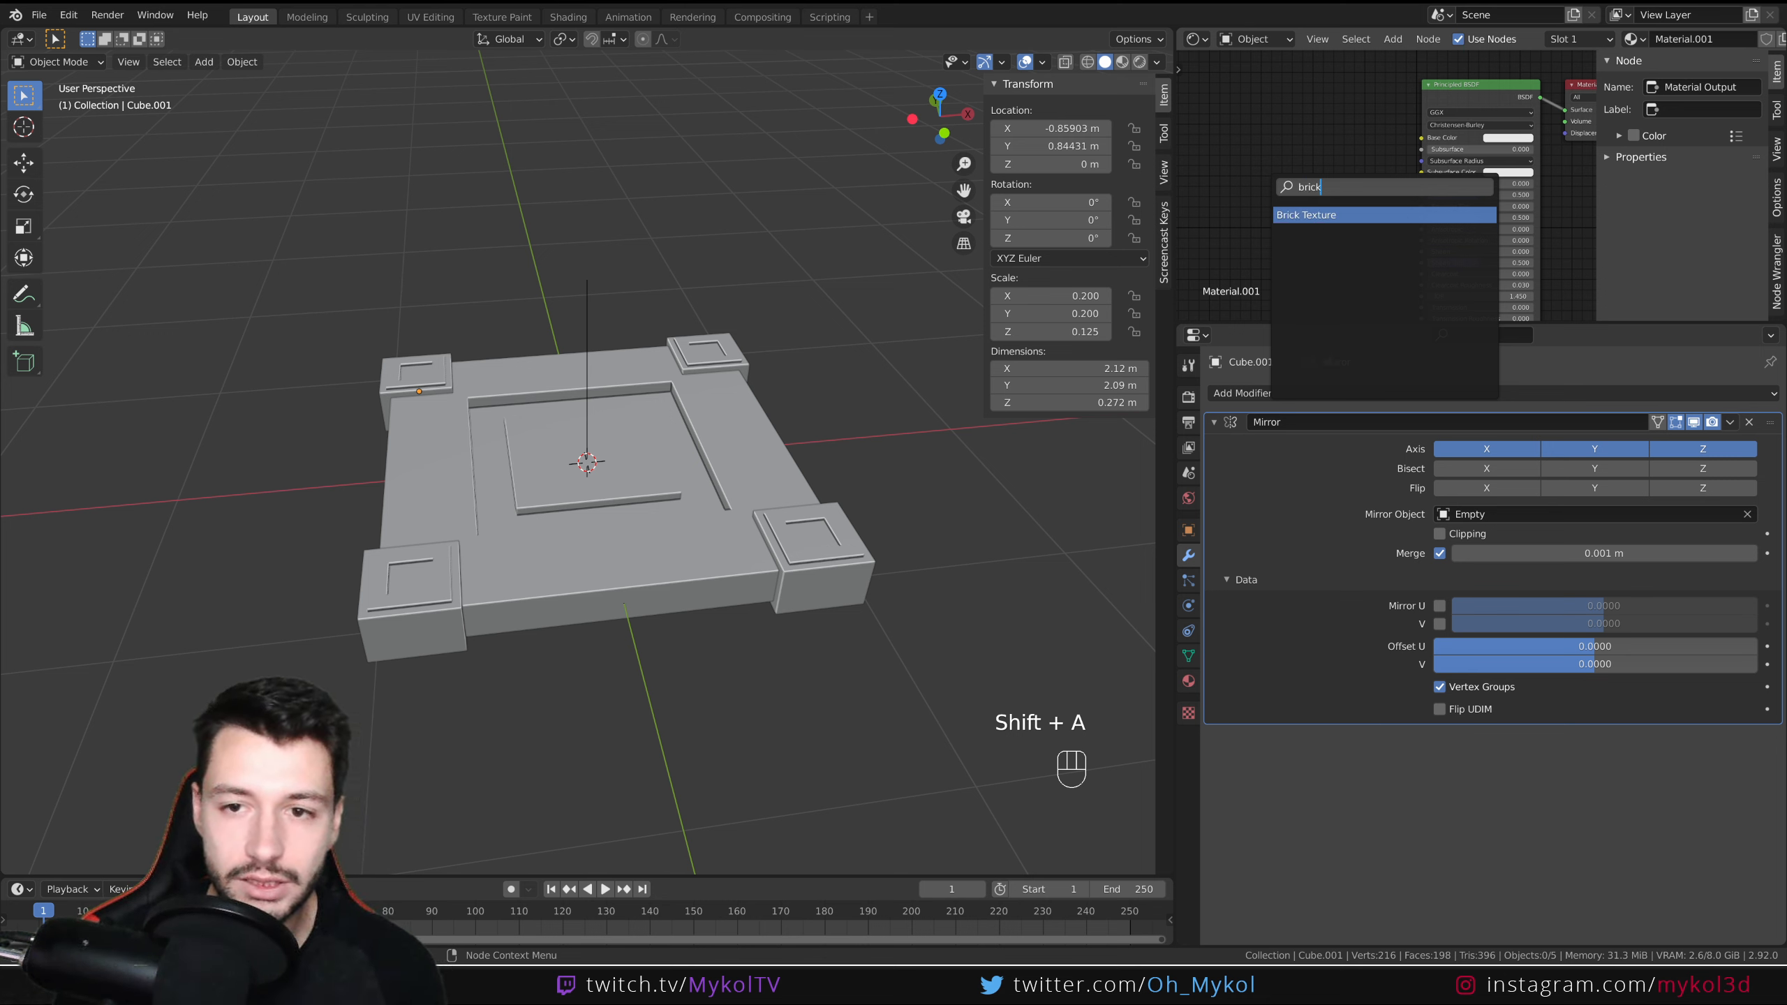
pyautogui.click(1333, 214)
pyautogui.click(1348, 141)
pyautogui.moveTo(1358, 125); pyautogui.dragTo(1422, 138)
# - Add a Texture Coordinate node and connect its UV output to the Brick Texture's Vector input
pyautogui.hotkey('shift', 'a')
pyautogui.write('text')
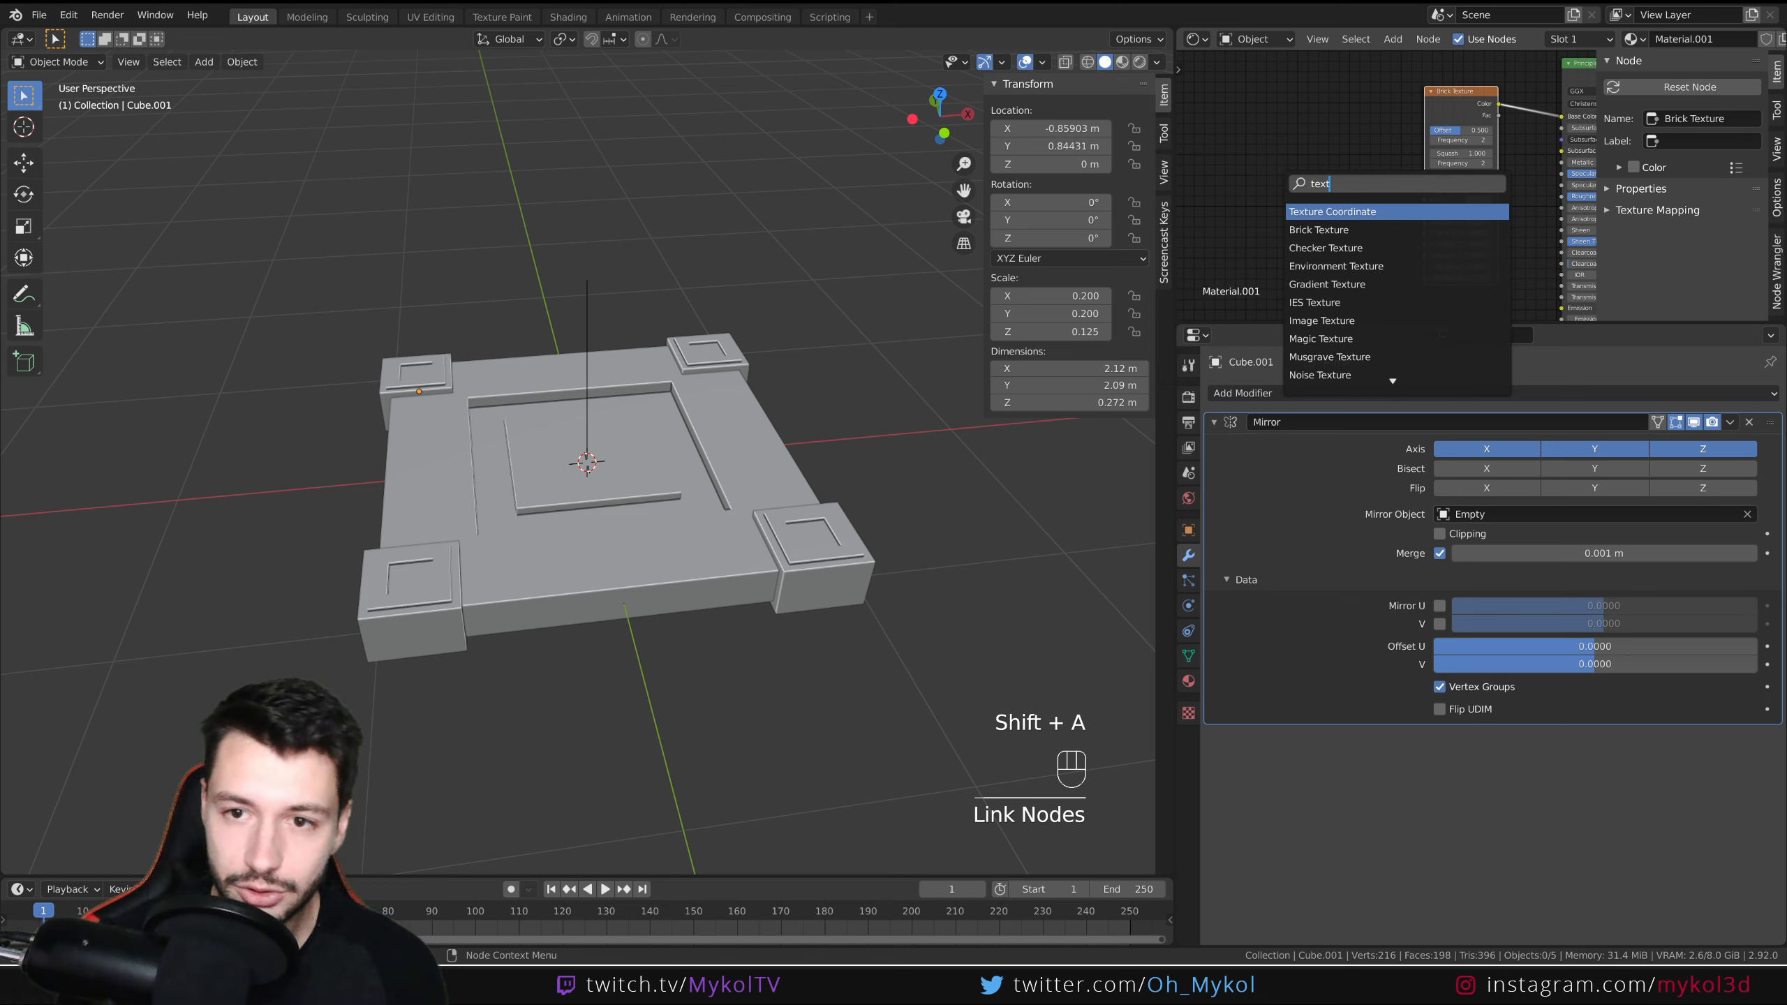
pyautogui.click(1333, 211)
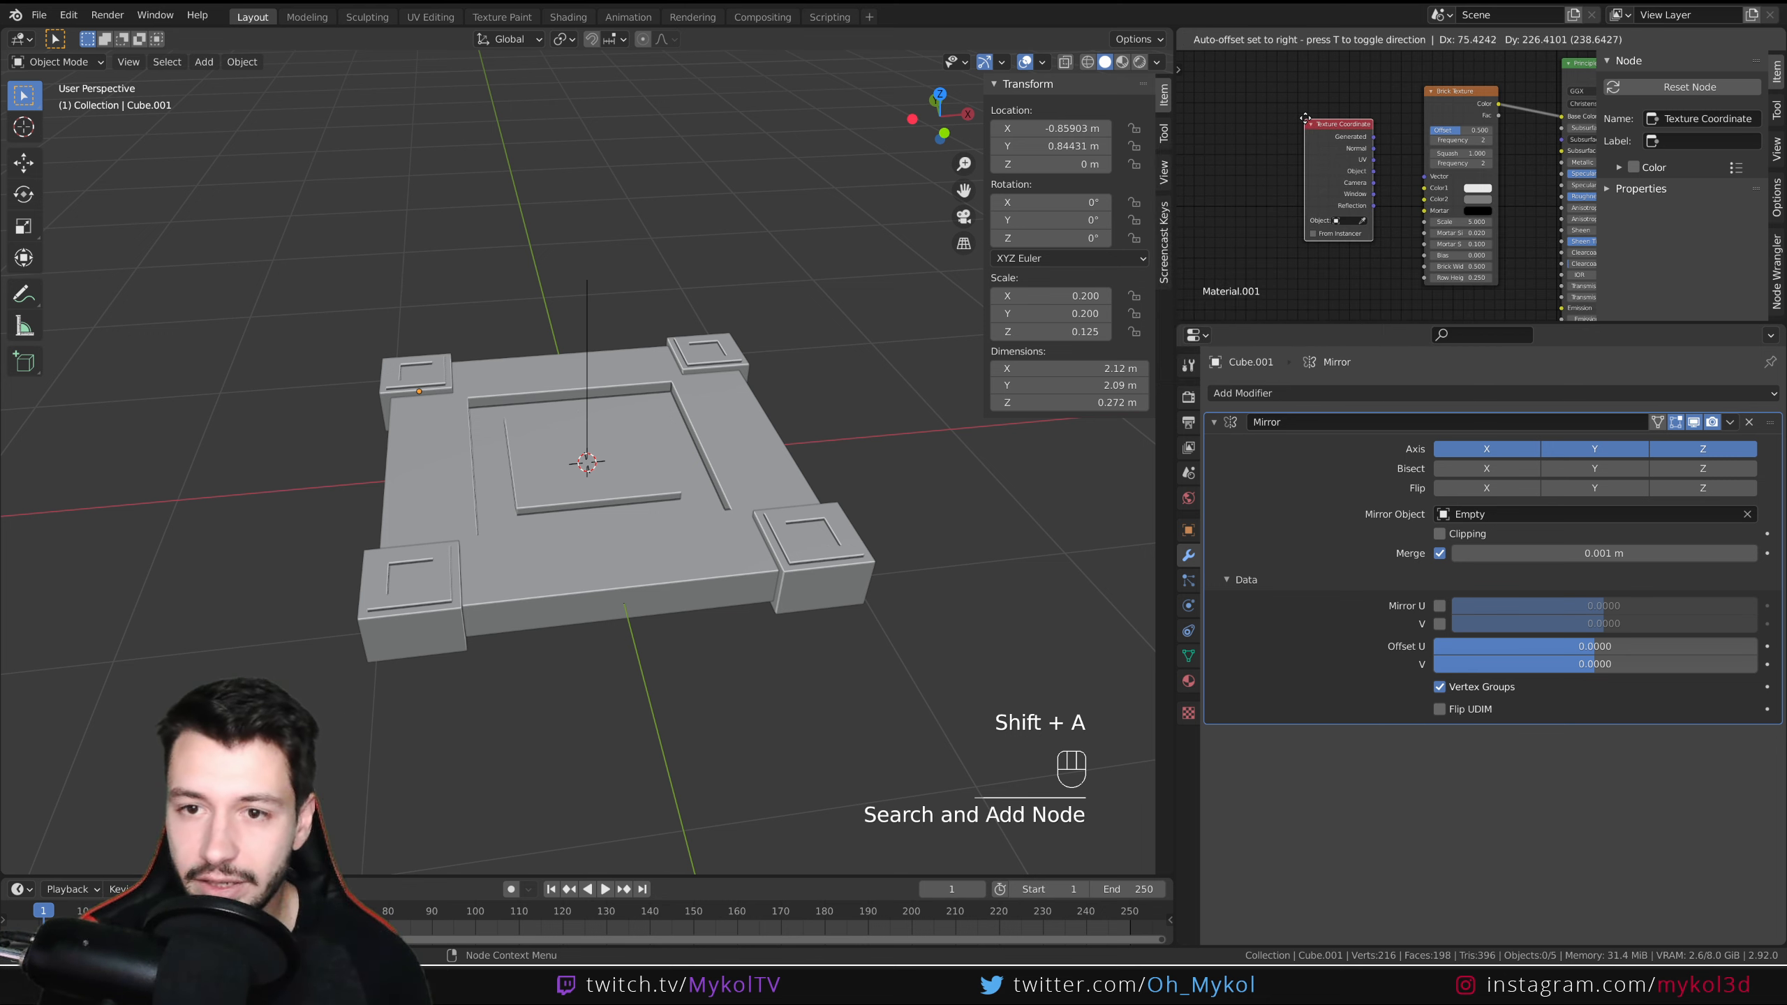
pyautogui.click(1375, 162)
pyautogui.moveTo(1373, 161); pyautogui.dragTo(1424, 176)
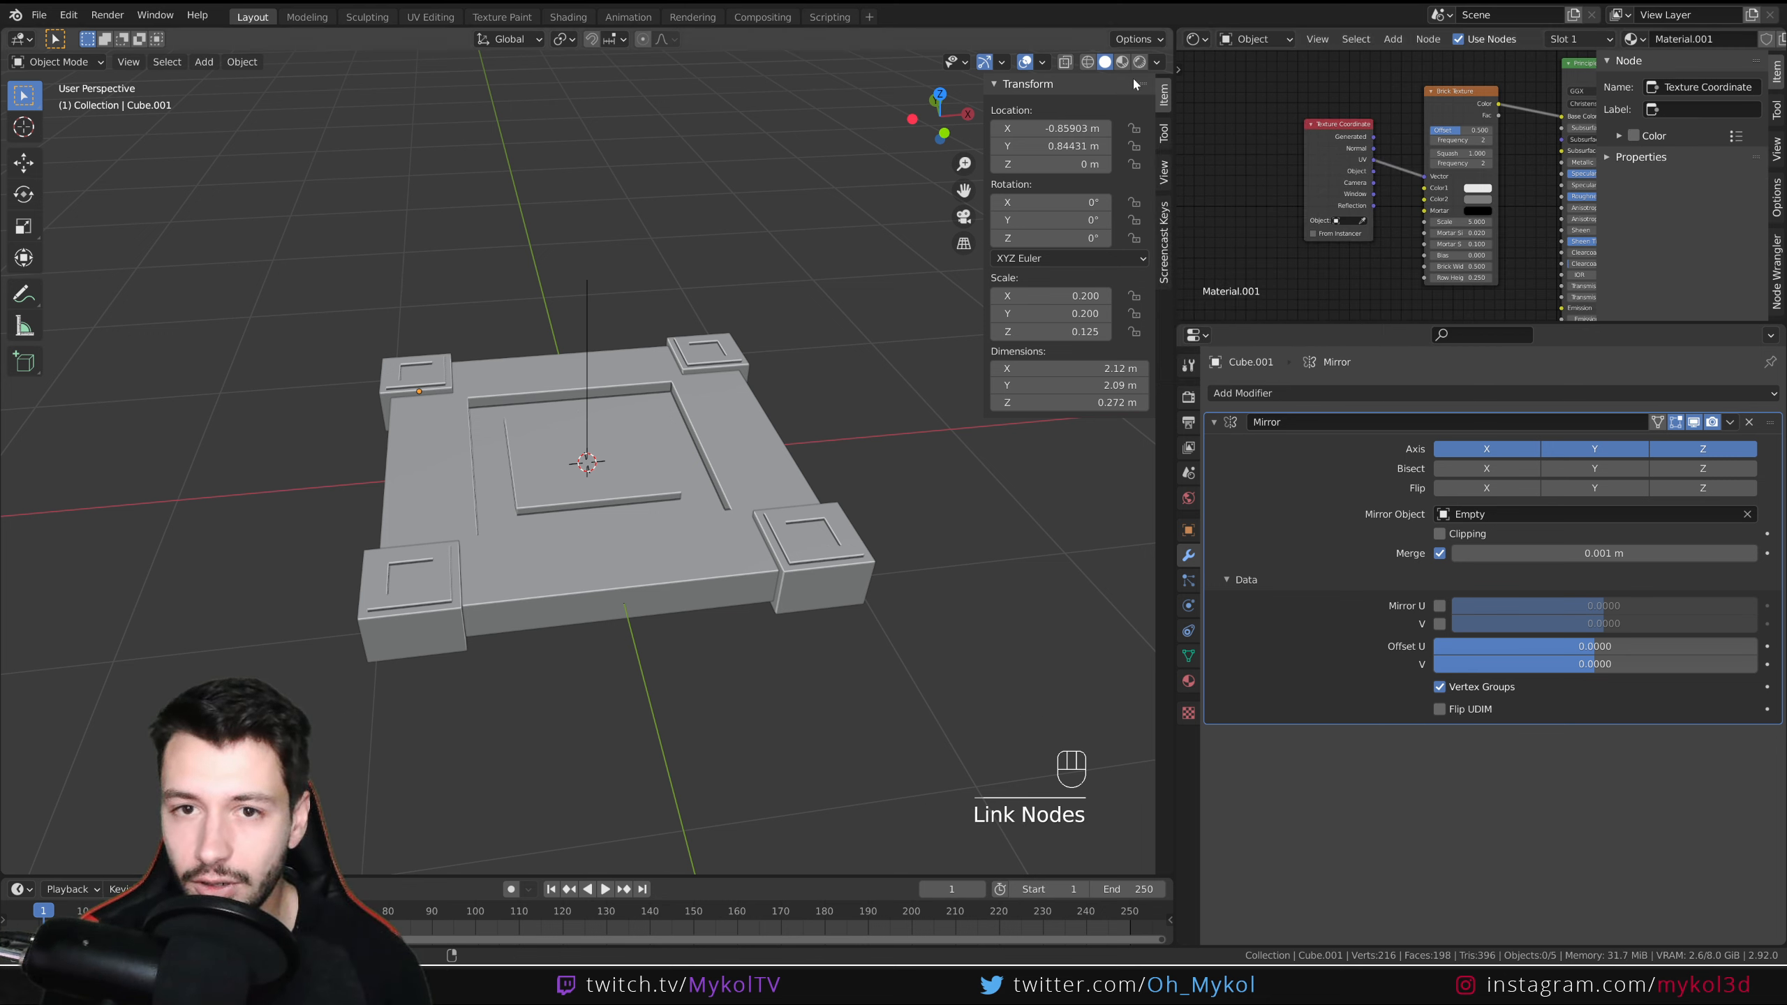
# - Show the viewport in Material Preview and compare the brick pattern on the mirrored corners in top view
pyautogui.click(1122, 61)
pyautogui.moveTo(642, 342); pyautogui.dragTo(408, 346, button='middle')
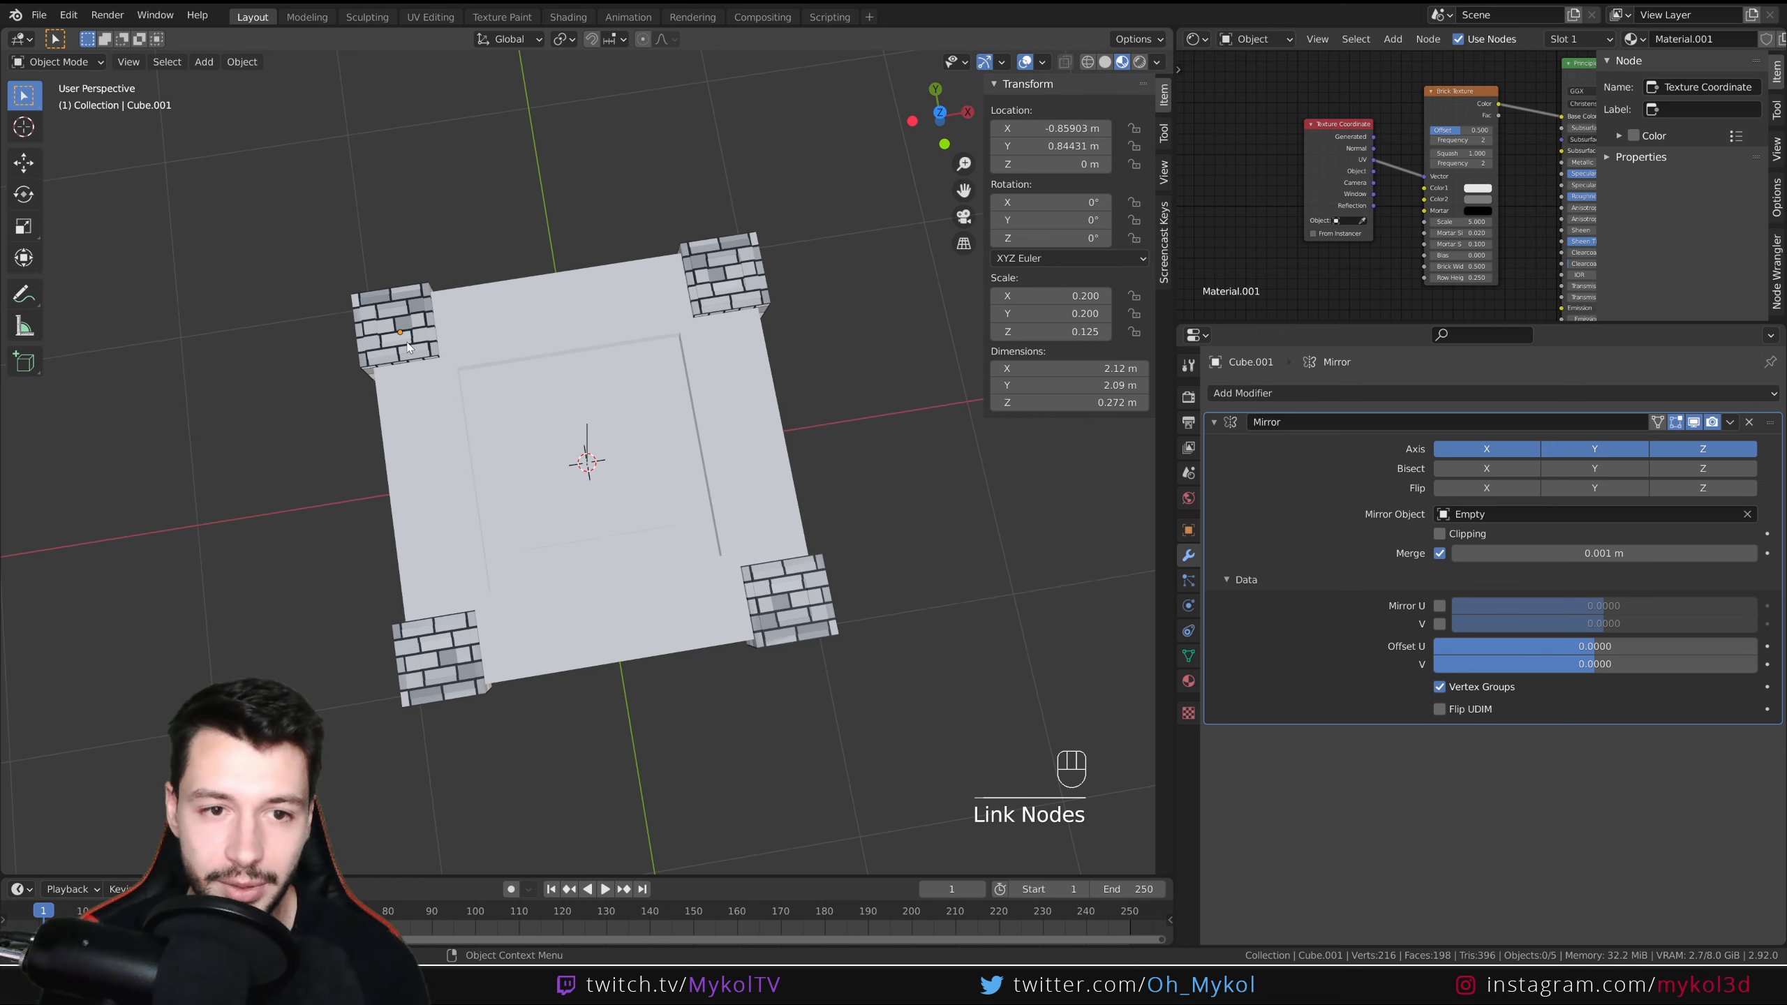
pyautogui.press('KP_7')
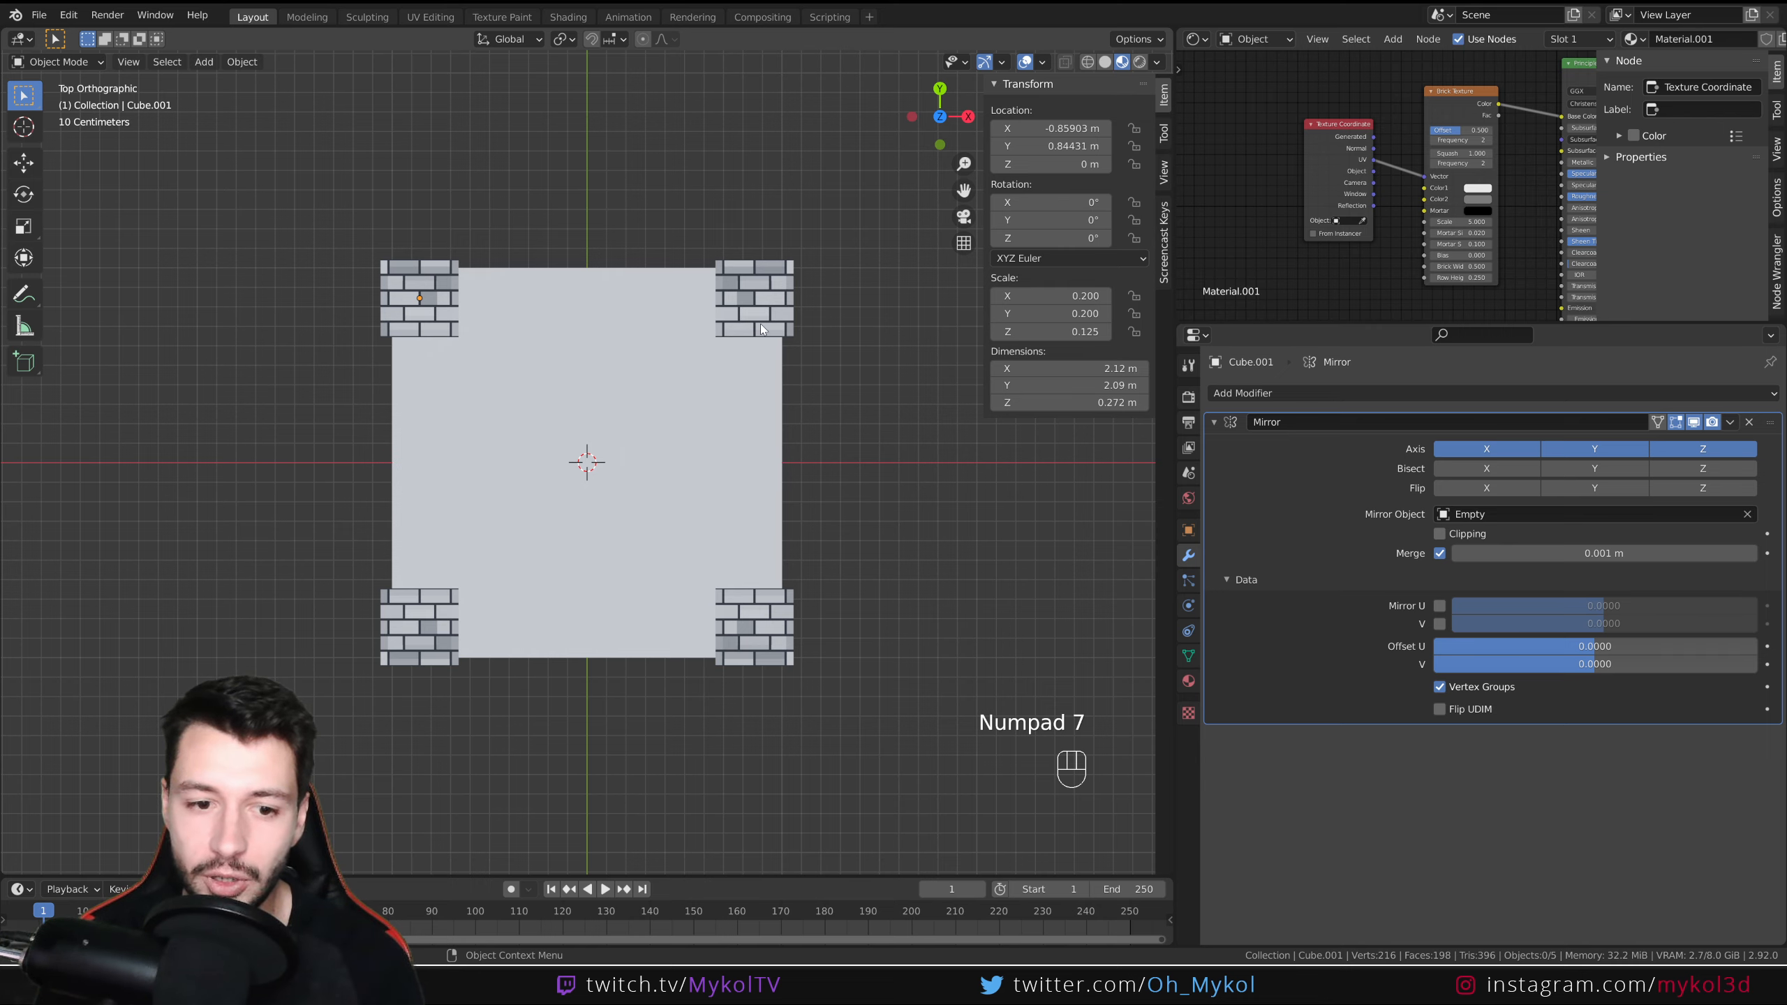
# - Flatten the corner cube along Z to a scale of about 0.068 and raise it to about Z 0.092 m
pyautogui.moveTo(720, 574); pyautogui.dragTo(664, 486, button='middle')
pyautogui.click(664, 483)
pyautogui.press('g')
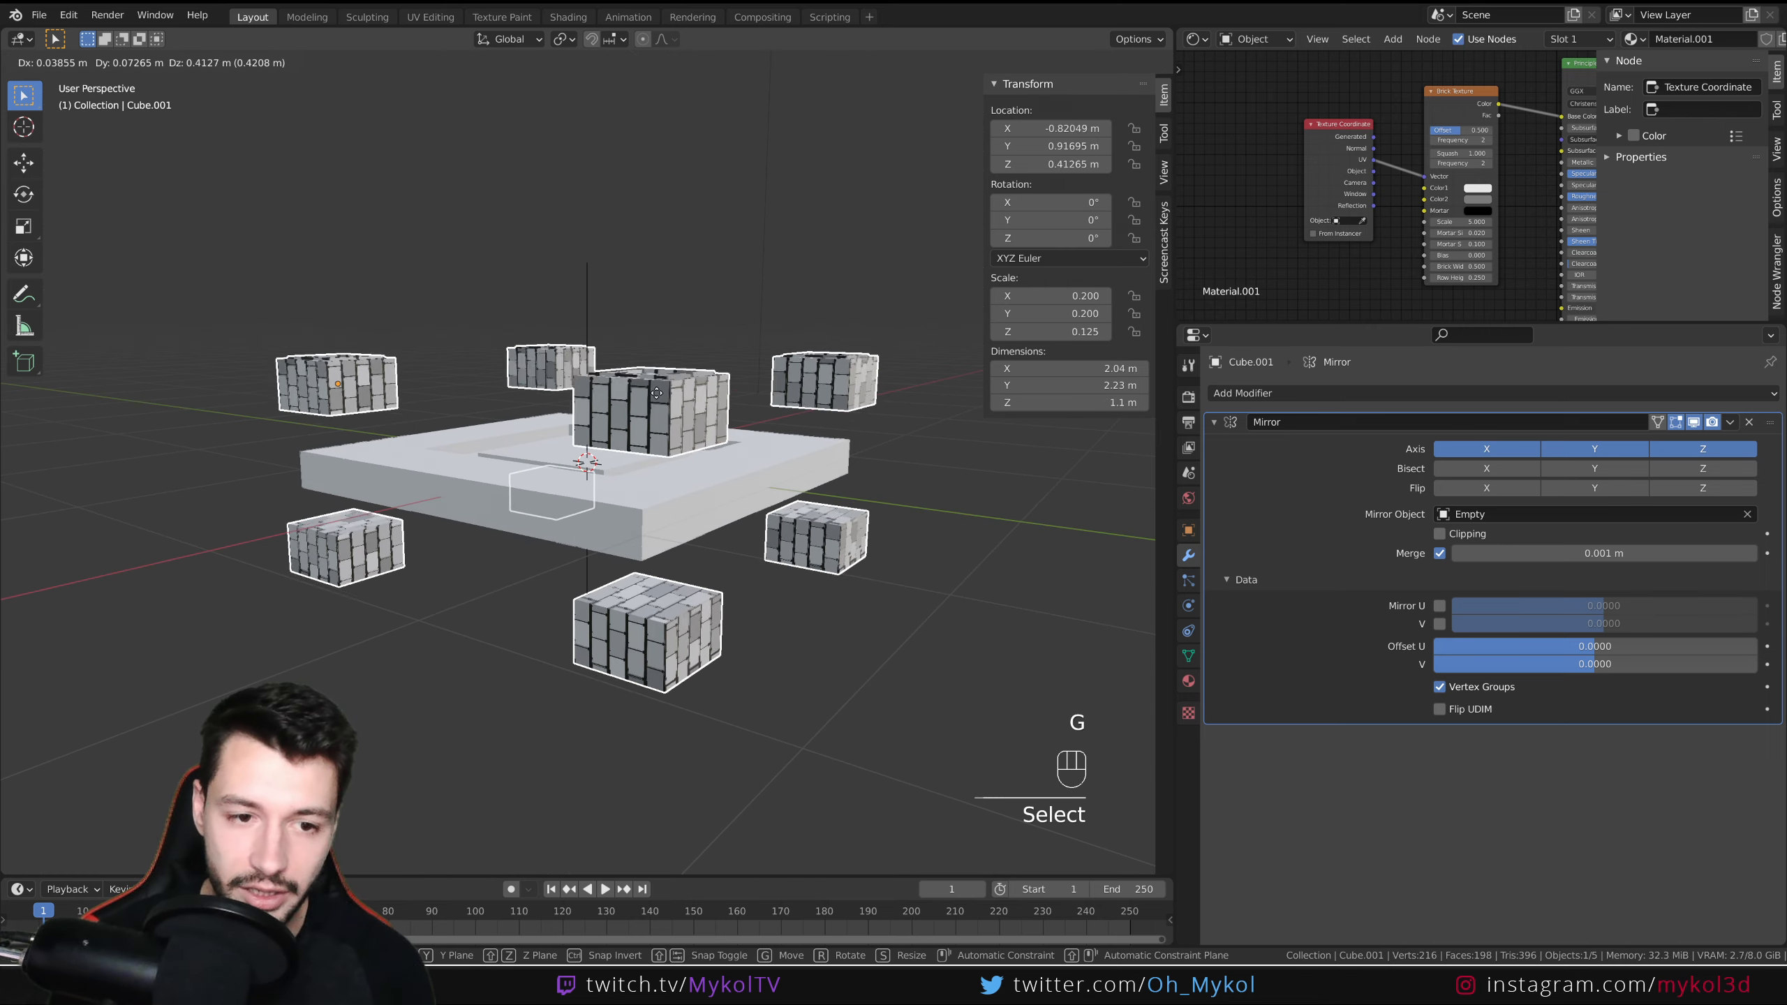
pyautogui.press('y')
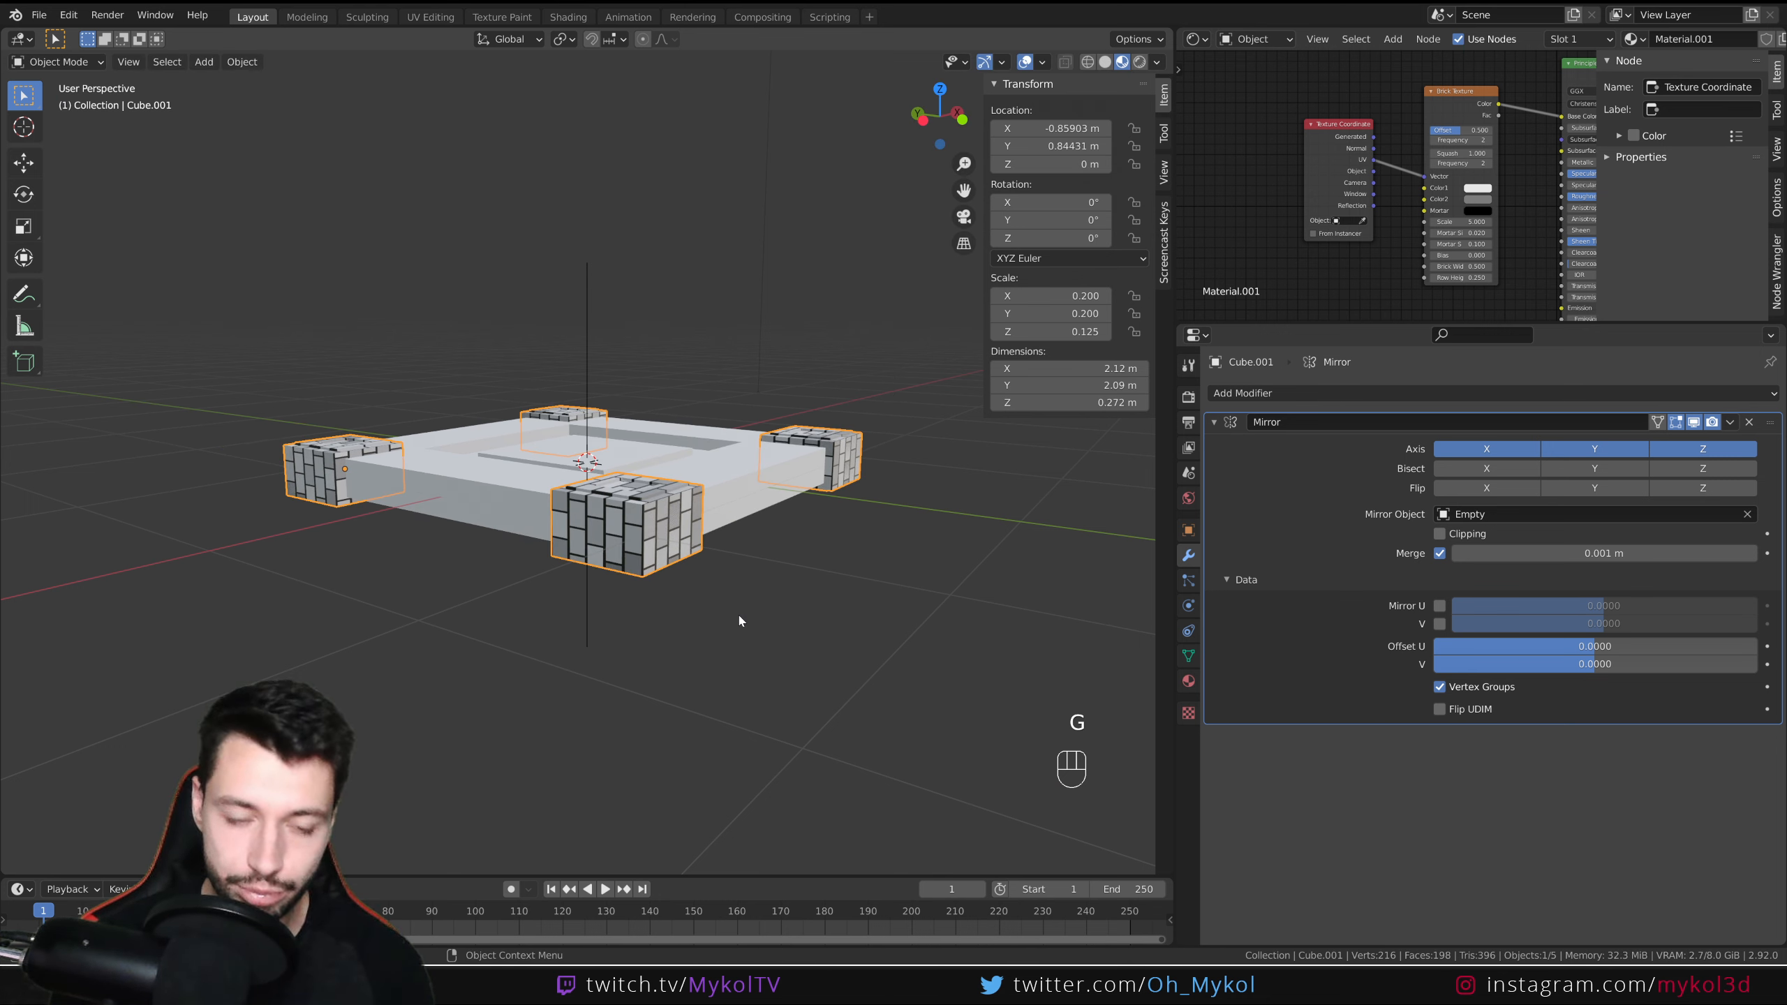
pyautogui.press('s')
pyautogui.press('z')
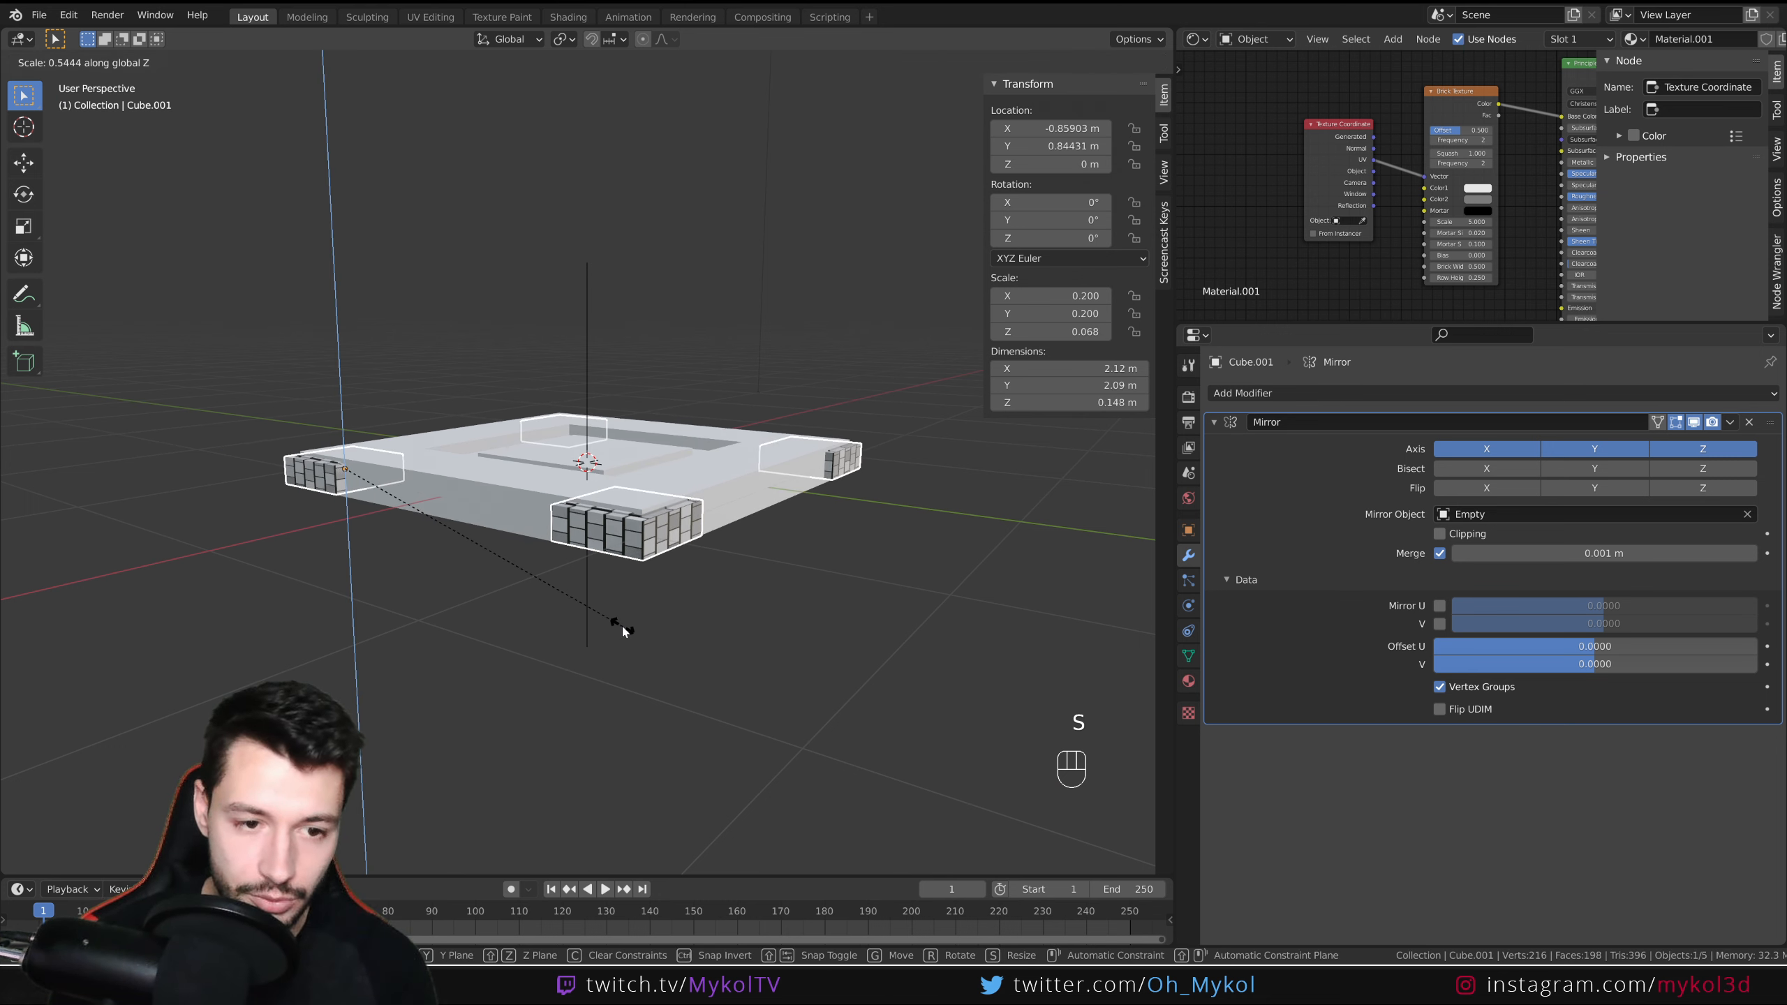
pyautogui.click(621, 623)
pyautogui.press('g')
pyautogui.press('z')
pyautogui.click(650, 612)
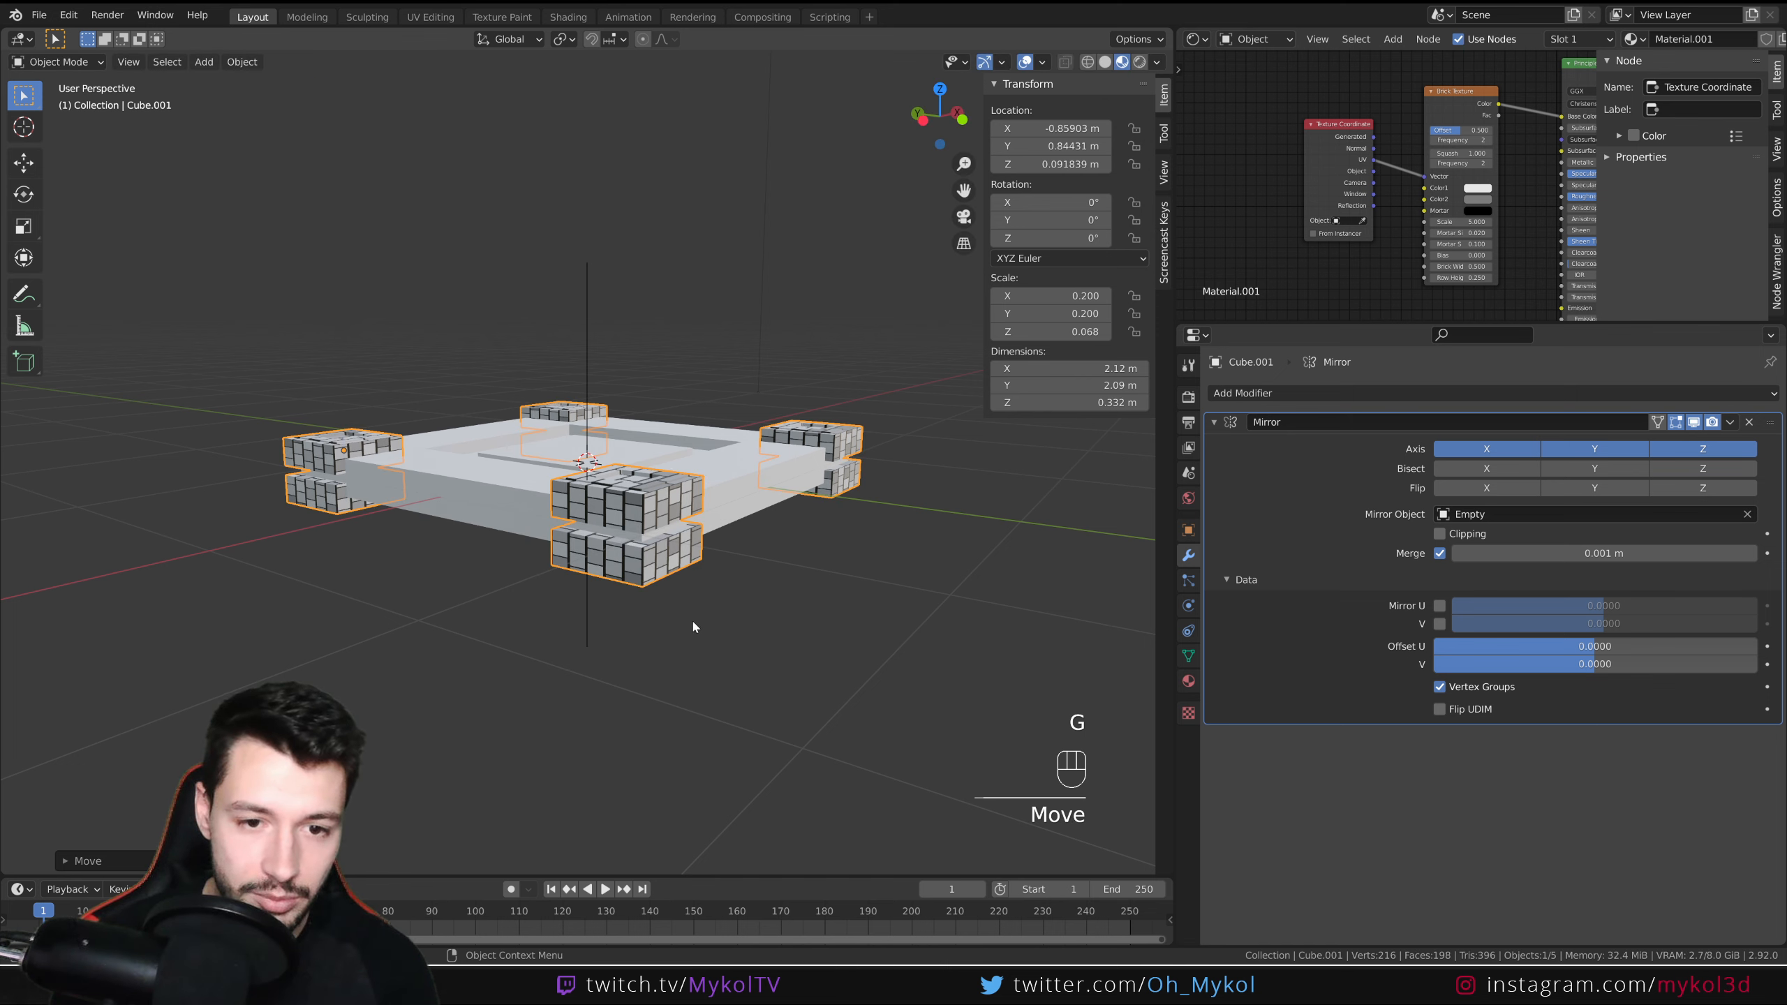
# - Try a U offset of about 0.106 in the Mirror modifier's Data options and reset it to the default
pyautogui.moveTo(692, 619); pyautogui.dragTo(618, 592, button='middle')
pyautogui.moveTo(843, 433); pyautogui.dragTo(886, 566, button='middle')
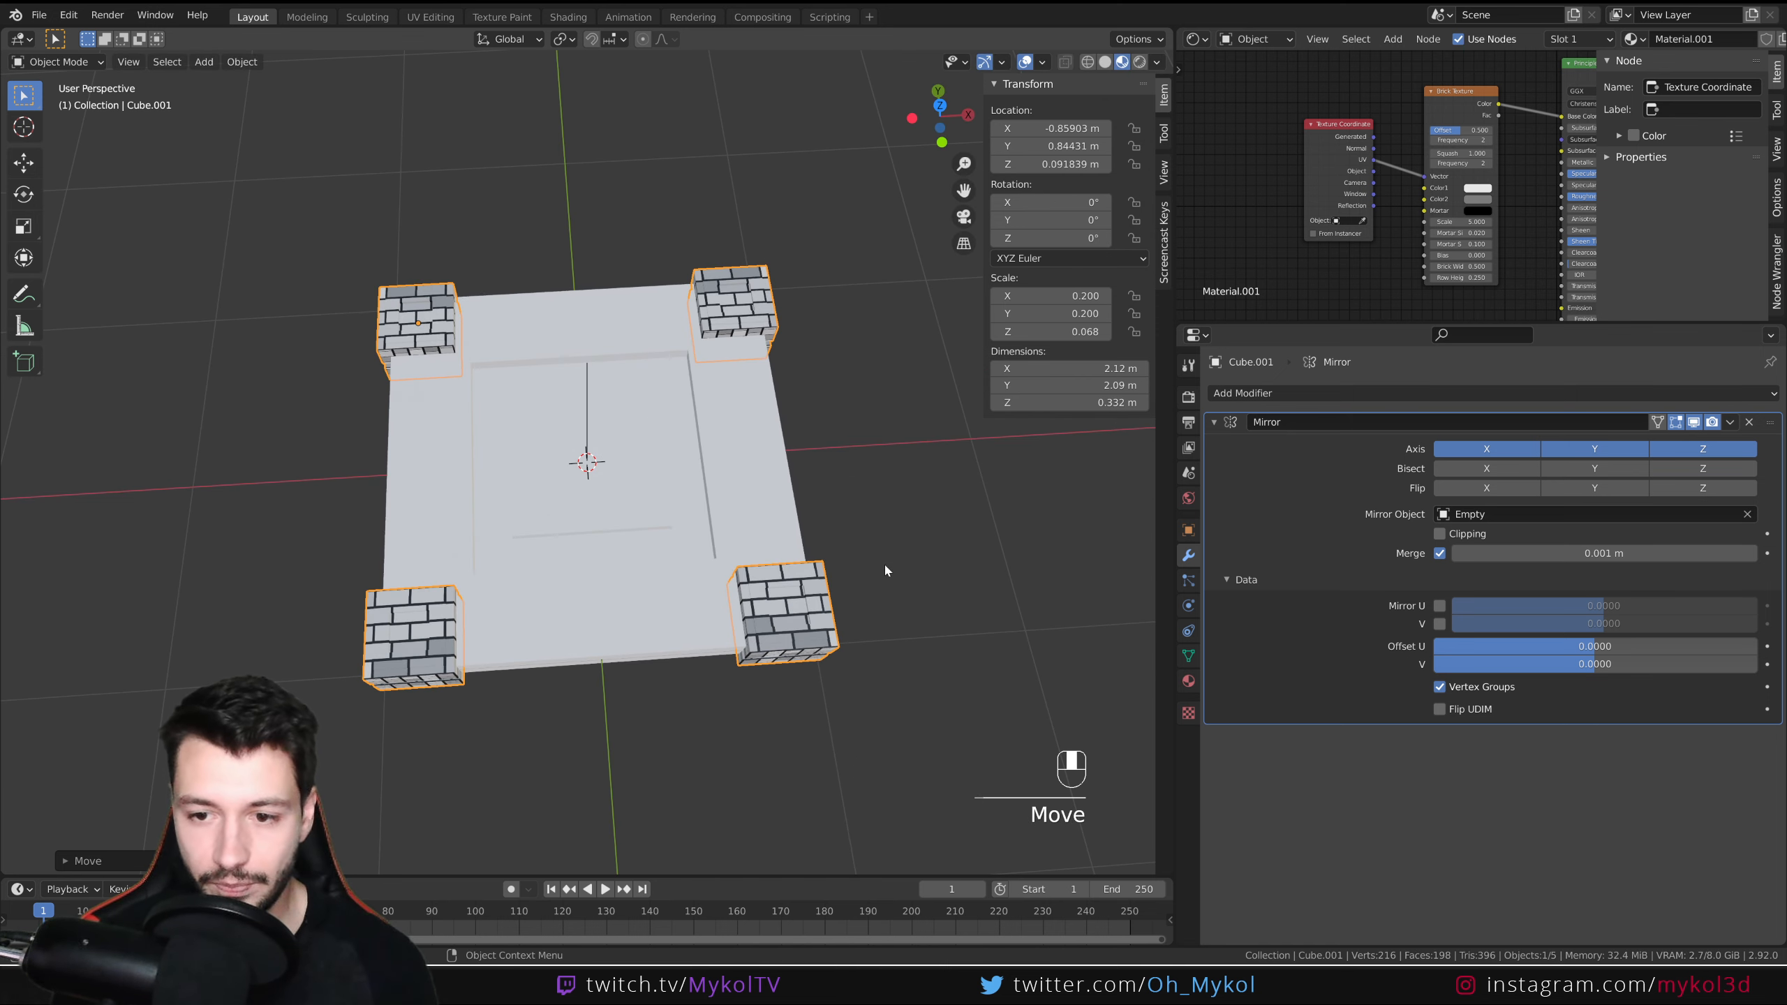
pyautogui.moveTo(1111, 646); pyautogui.dragTo(906, 649, button='middle')
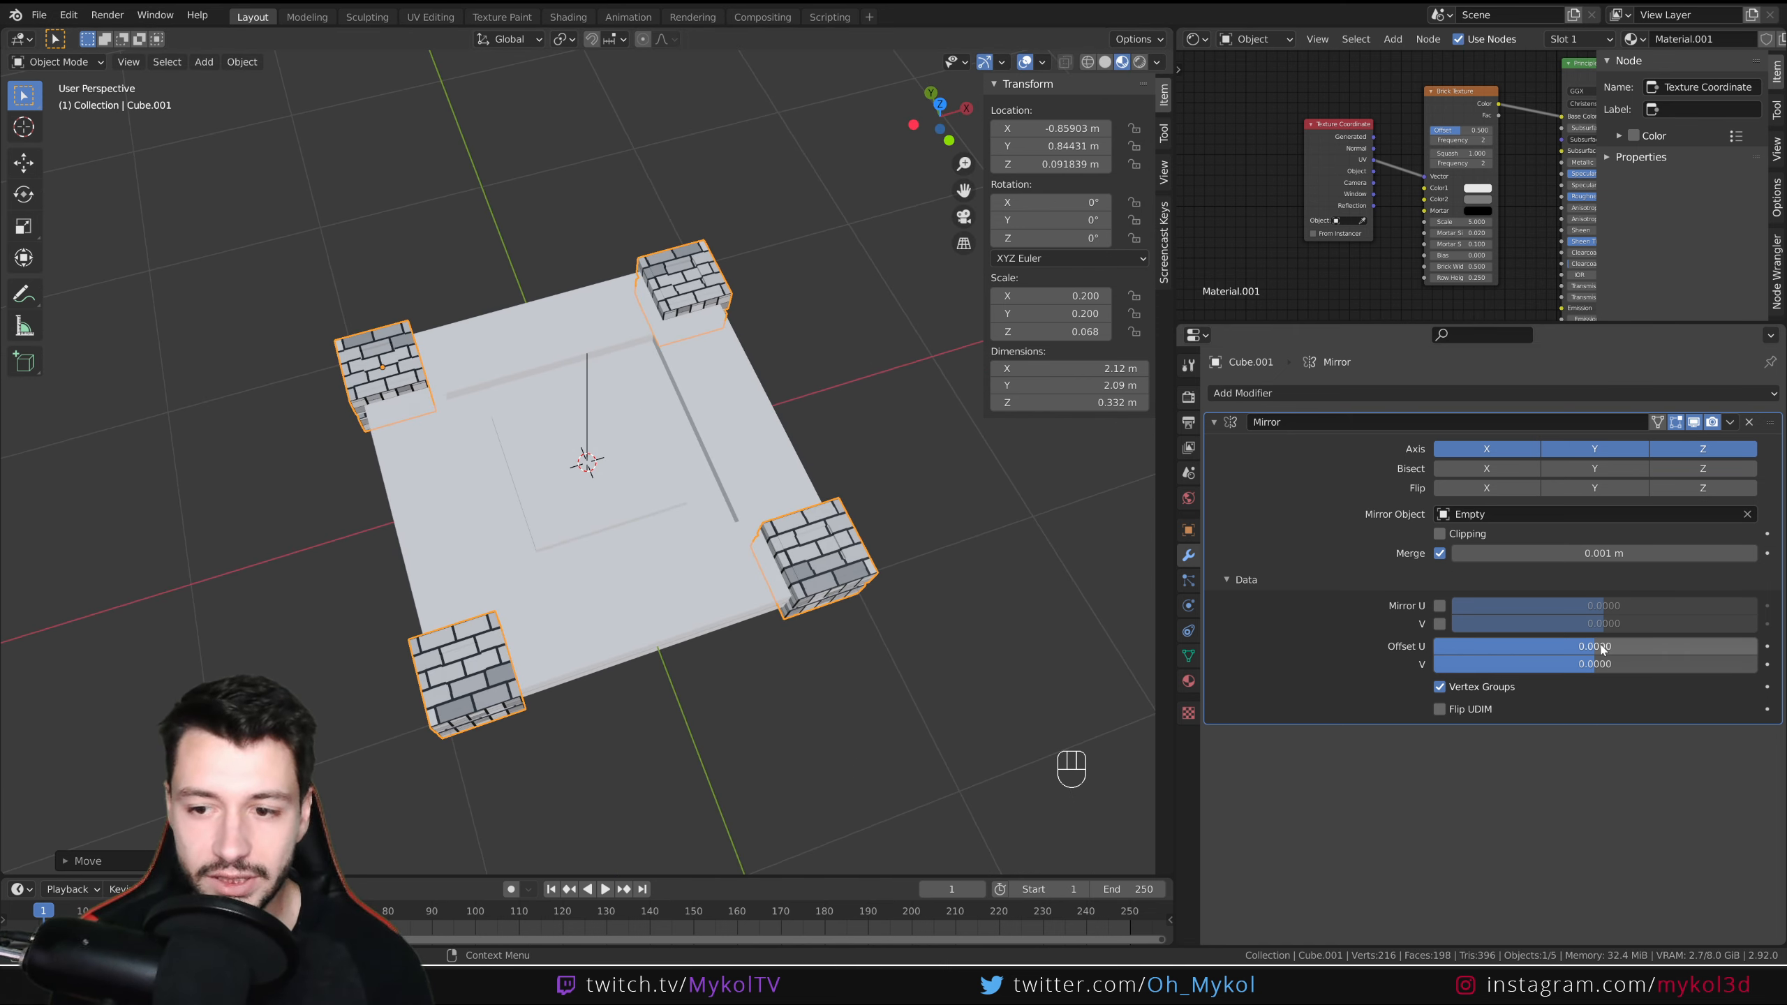
pyautogui.moveTo(1594, 645); pyautogui.dragTo(1635, 646)
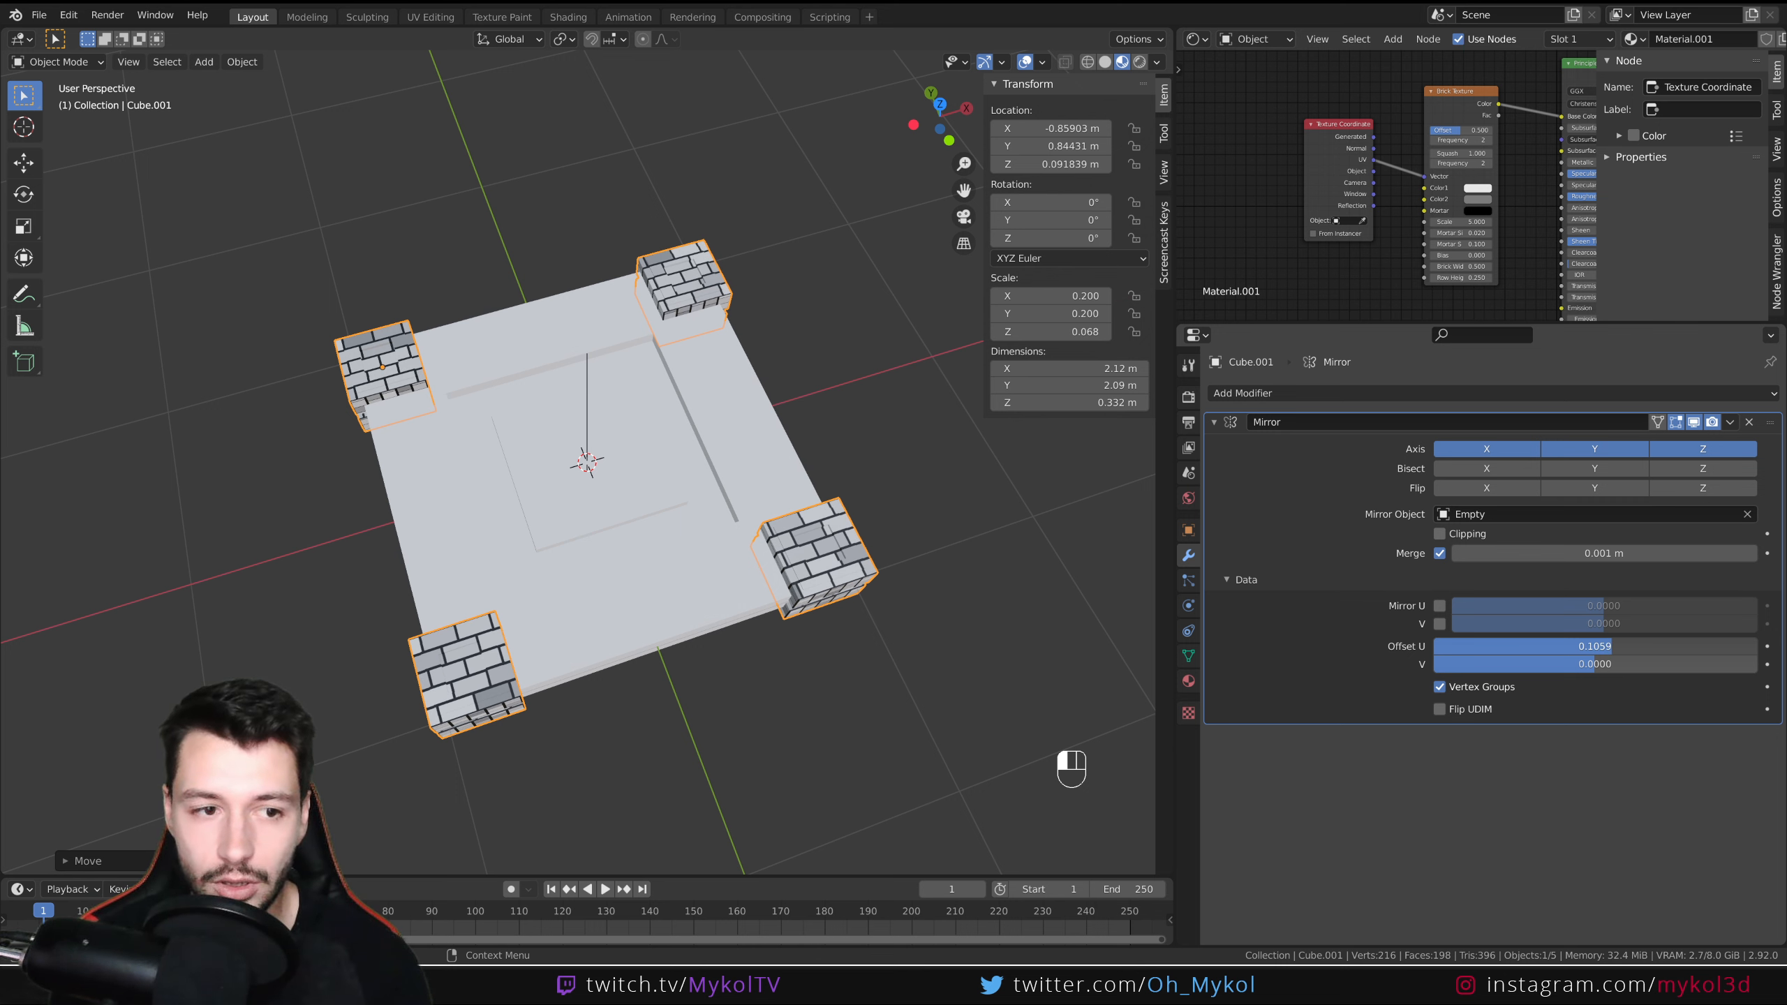
pyautogui.rightClick(1555, 645)
pyautogui.press('BackSpace')
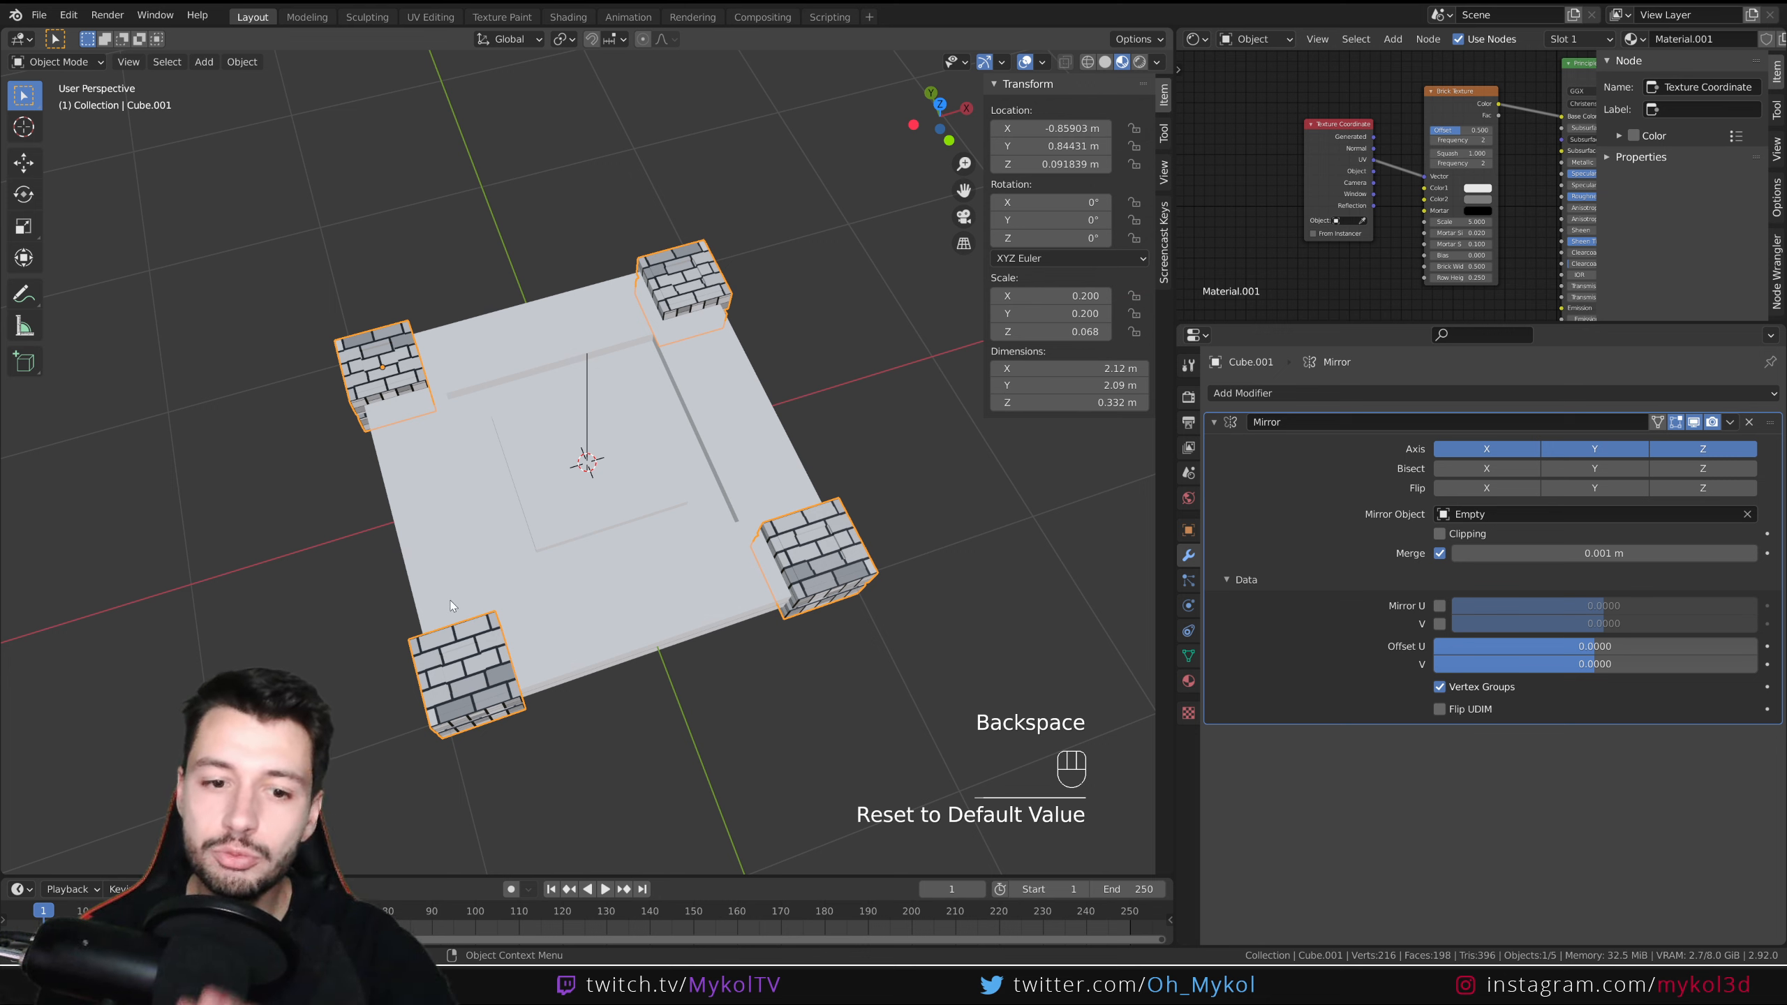
# - Try UV offsets of about U 0.077 and V -0.083 in the Mirror modifier with Mirror U briefly enabled, and reset them to default
pyautogui.moveTo(1594, 645)
pyautogui.mouseDown()
pyautogui.moveTo(1627, 645)
pyautogui.moveTo(1615, 663)
pyautogui.mouseUp()
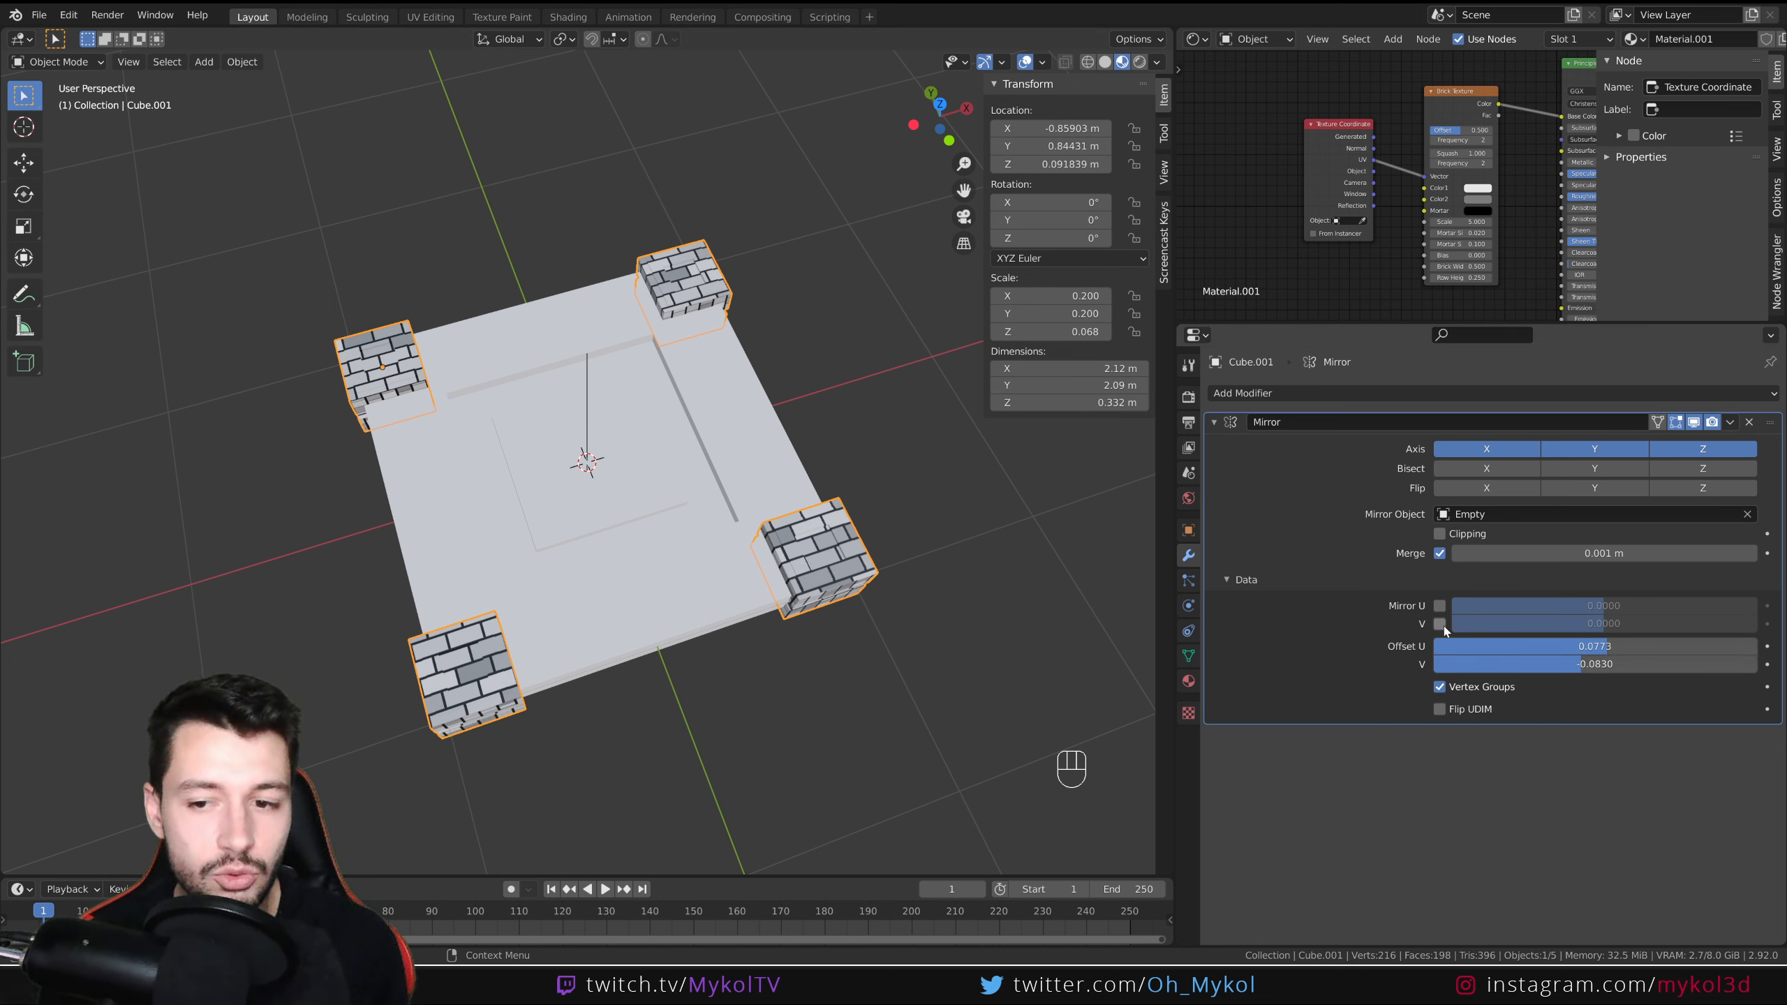
pyautogui.click(1439, 605)
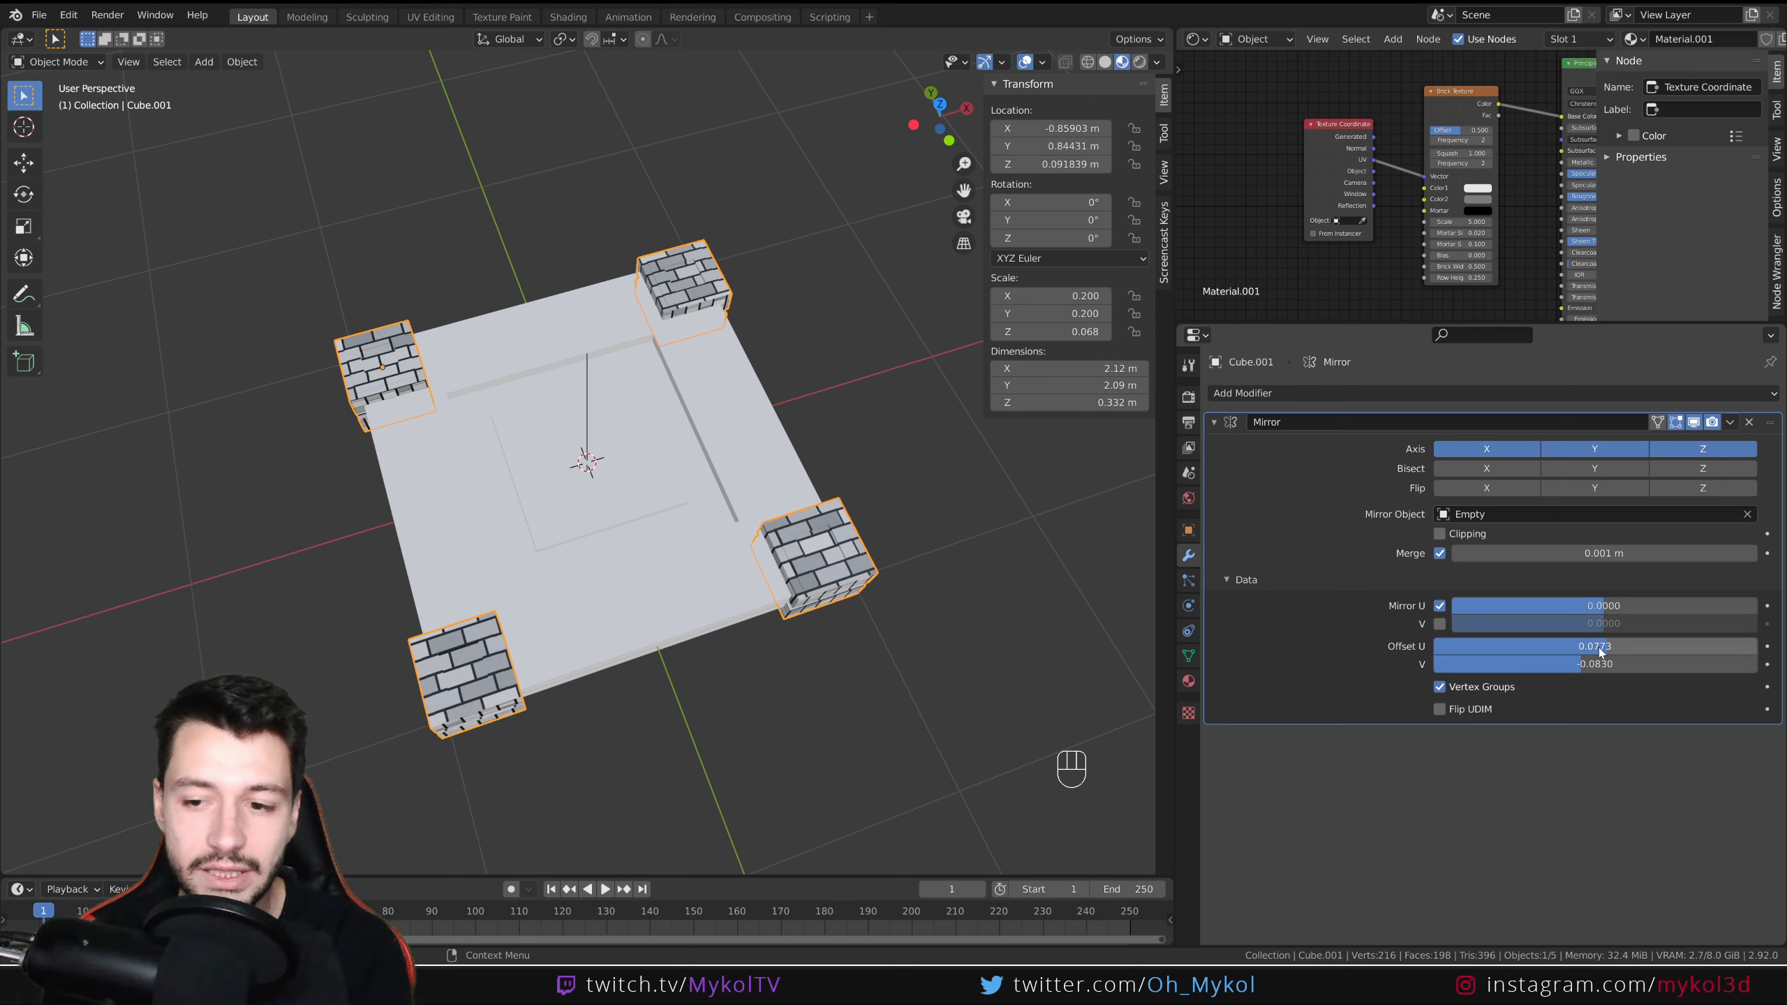
pyautogui.press('BackSpace')
pyautogui.press('BackSpace')
pyautogui.click(1440, 606)
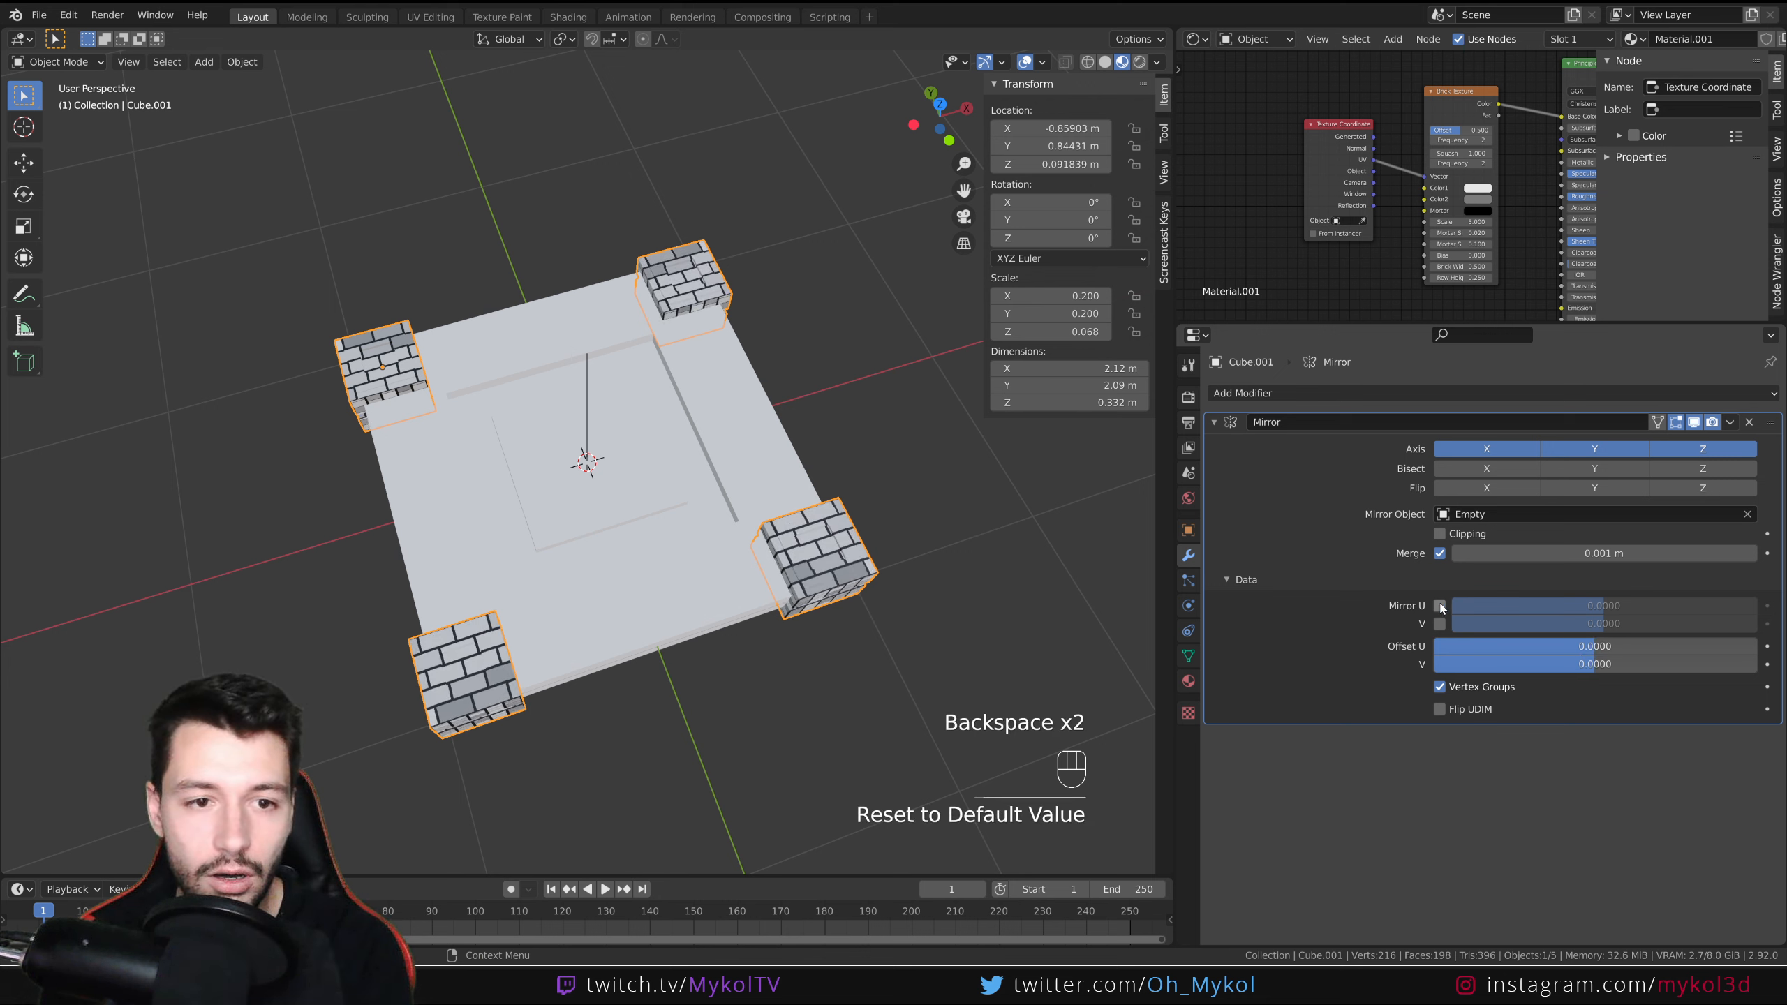
# - Try the Mirror U and Mirror V data options on the brick-textured corners, and disable both again
pyautogui.click(1439, 606)
pyautogui.click(1438, 623)
pyautogui.click(1439, 623)
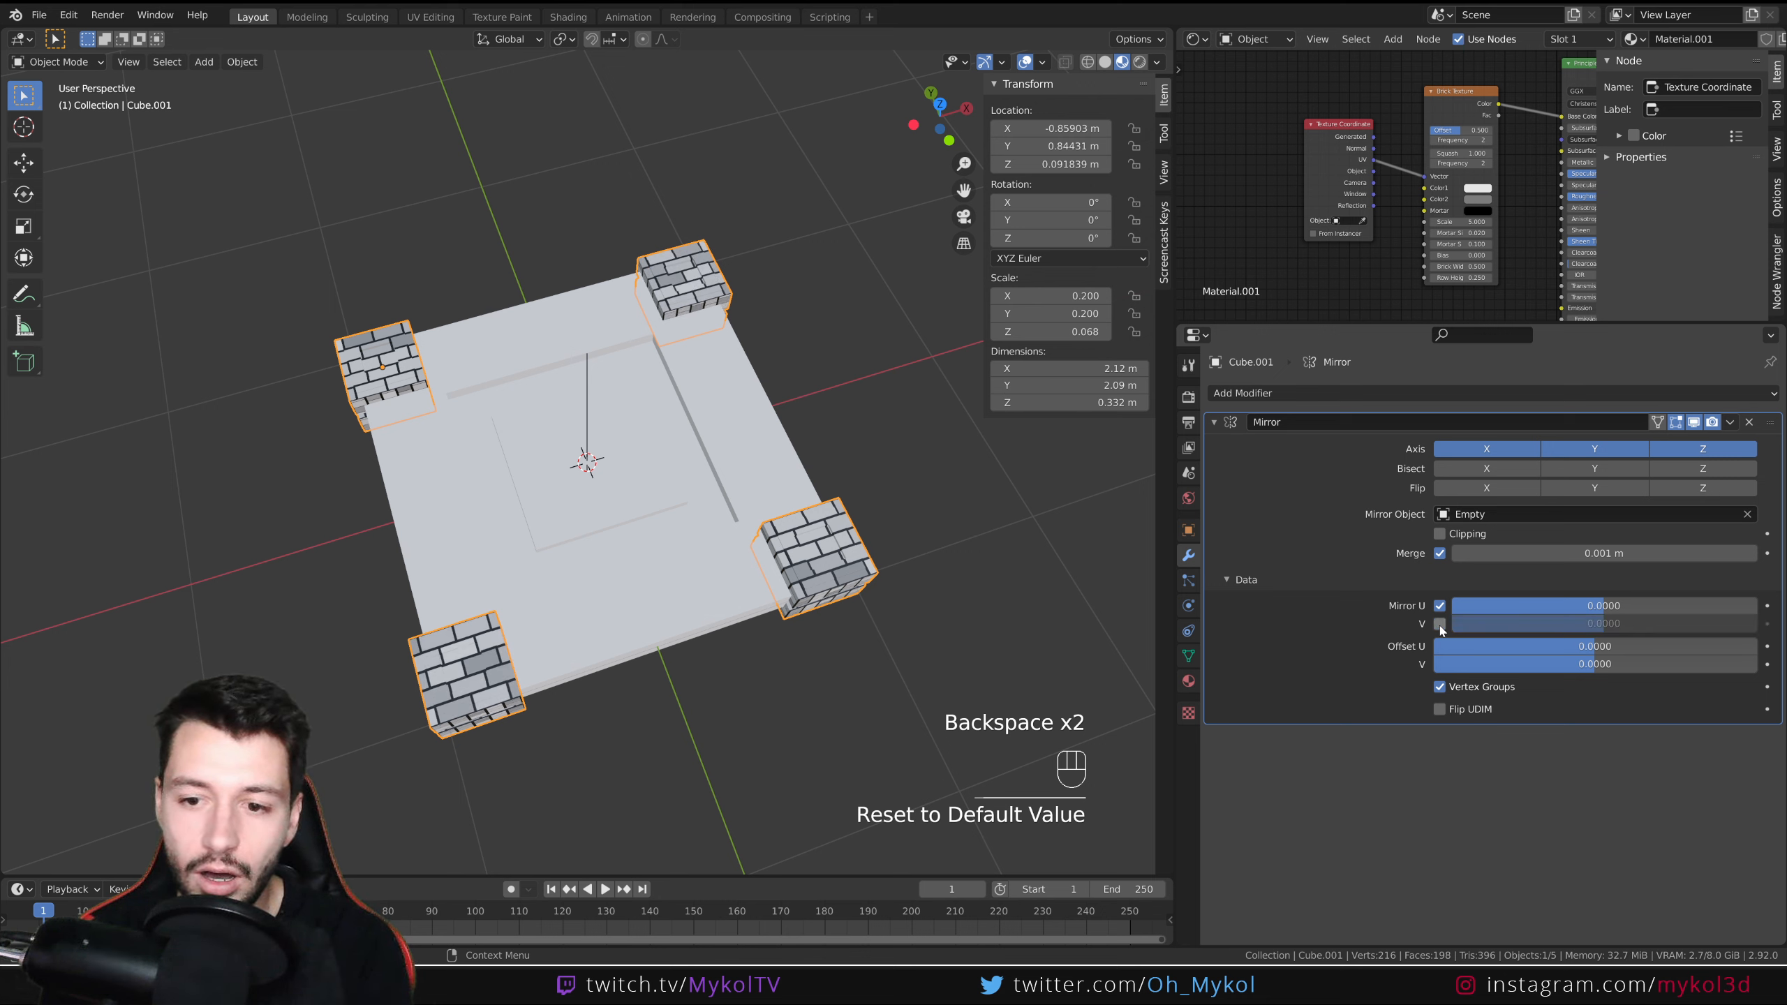
pyautogui.click(1439, 623)
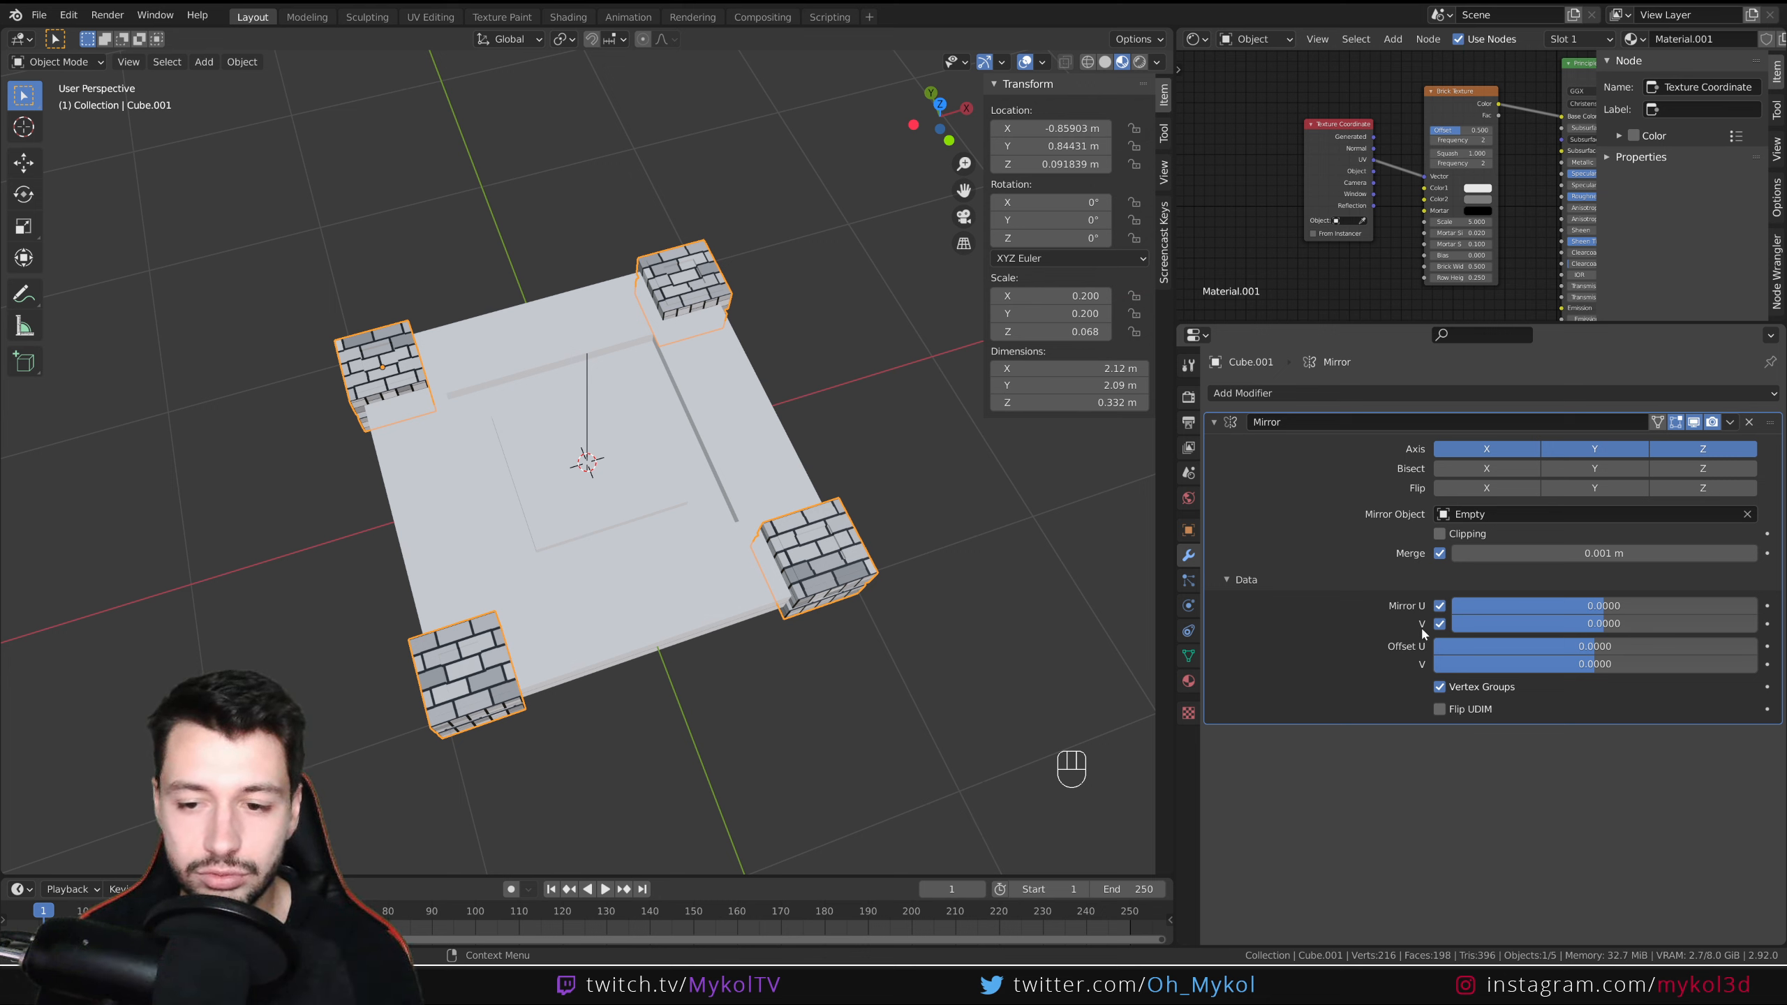
pyautogui.click(1439, 606)
pyautogui.click(1439, 624)
# - Show the viewport in Solid shading and deselect the mirrored corner cube
pyautogui.moveTo(802, 635); pyautogui.dragTo(894, 558, button='middle')
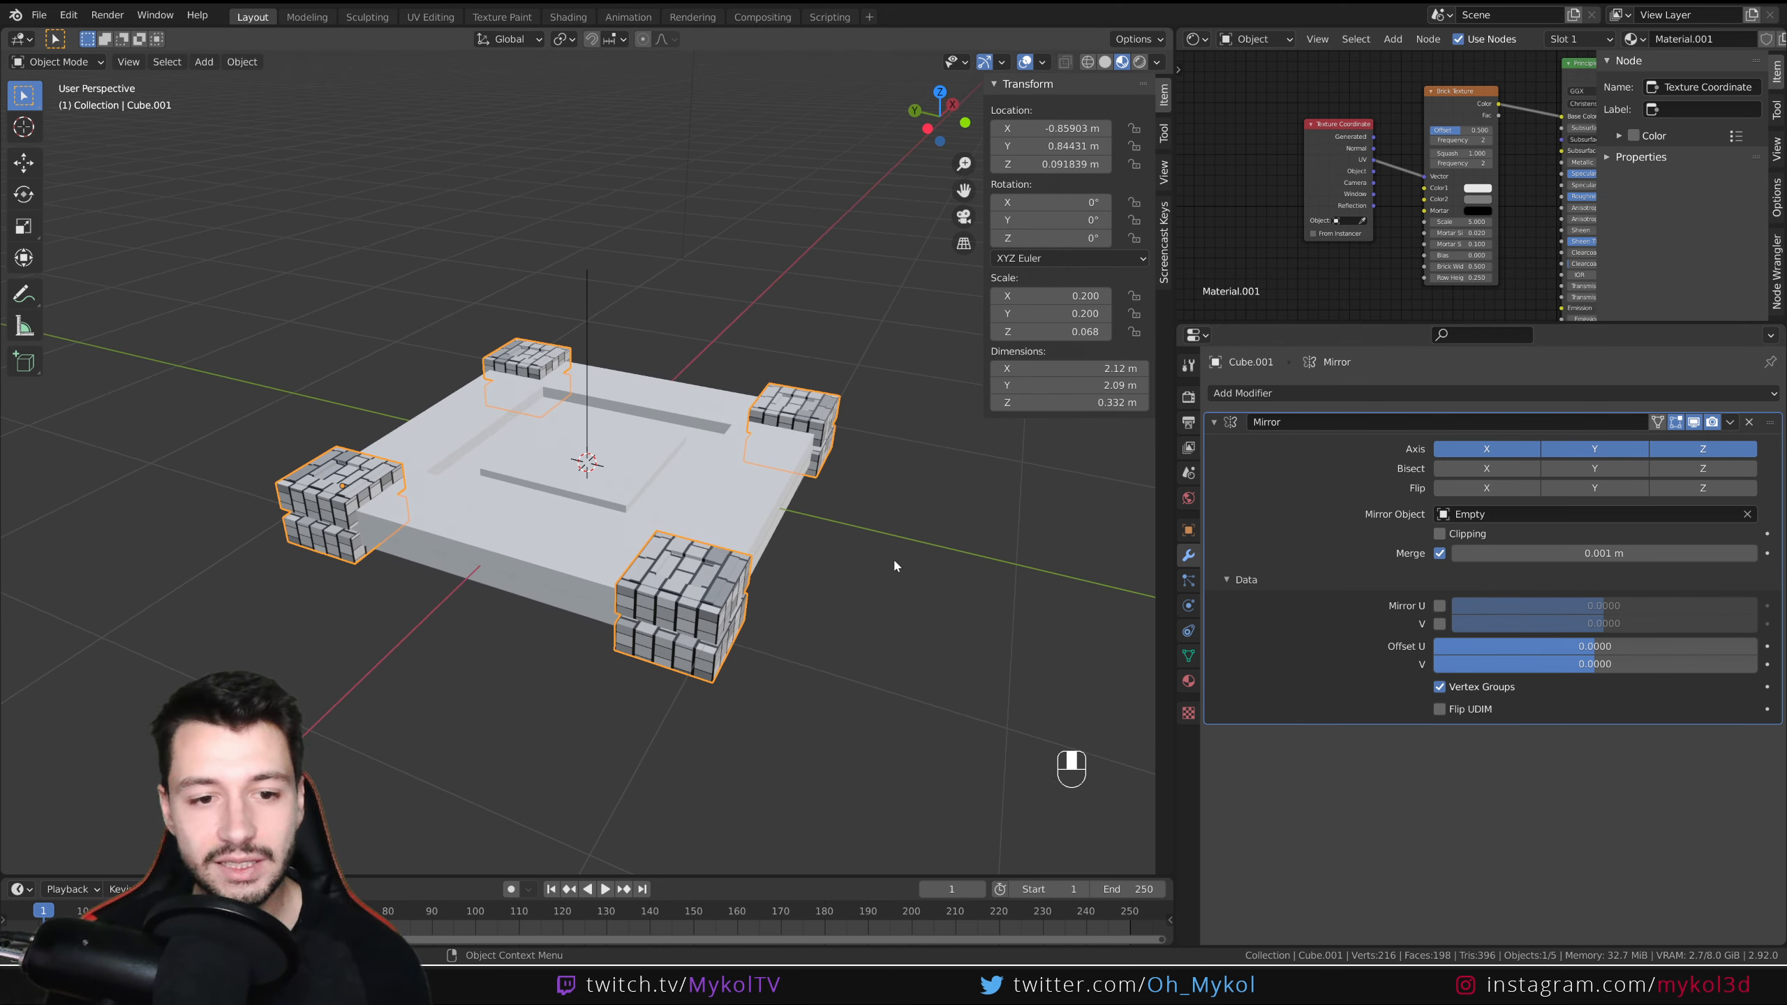
pyautogui.click(1104, 62)
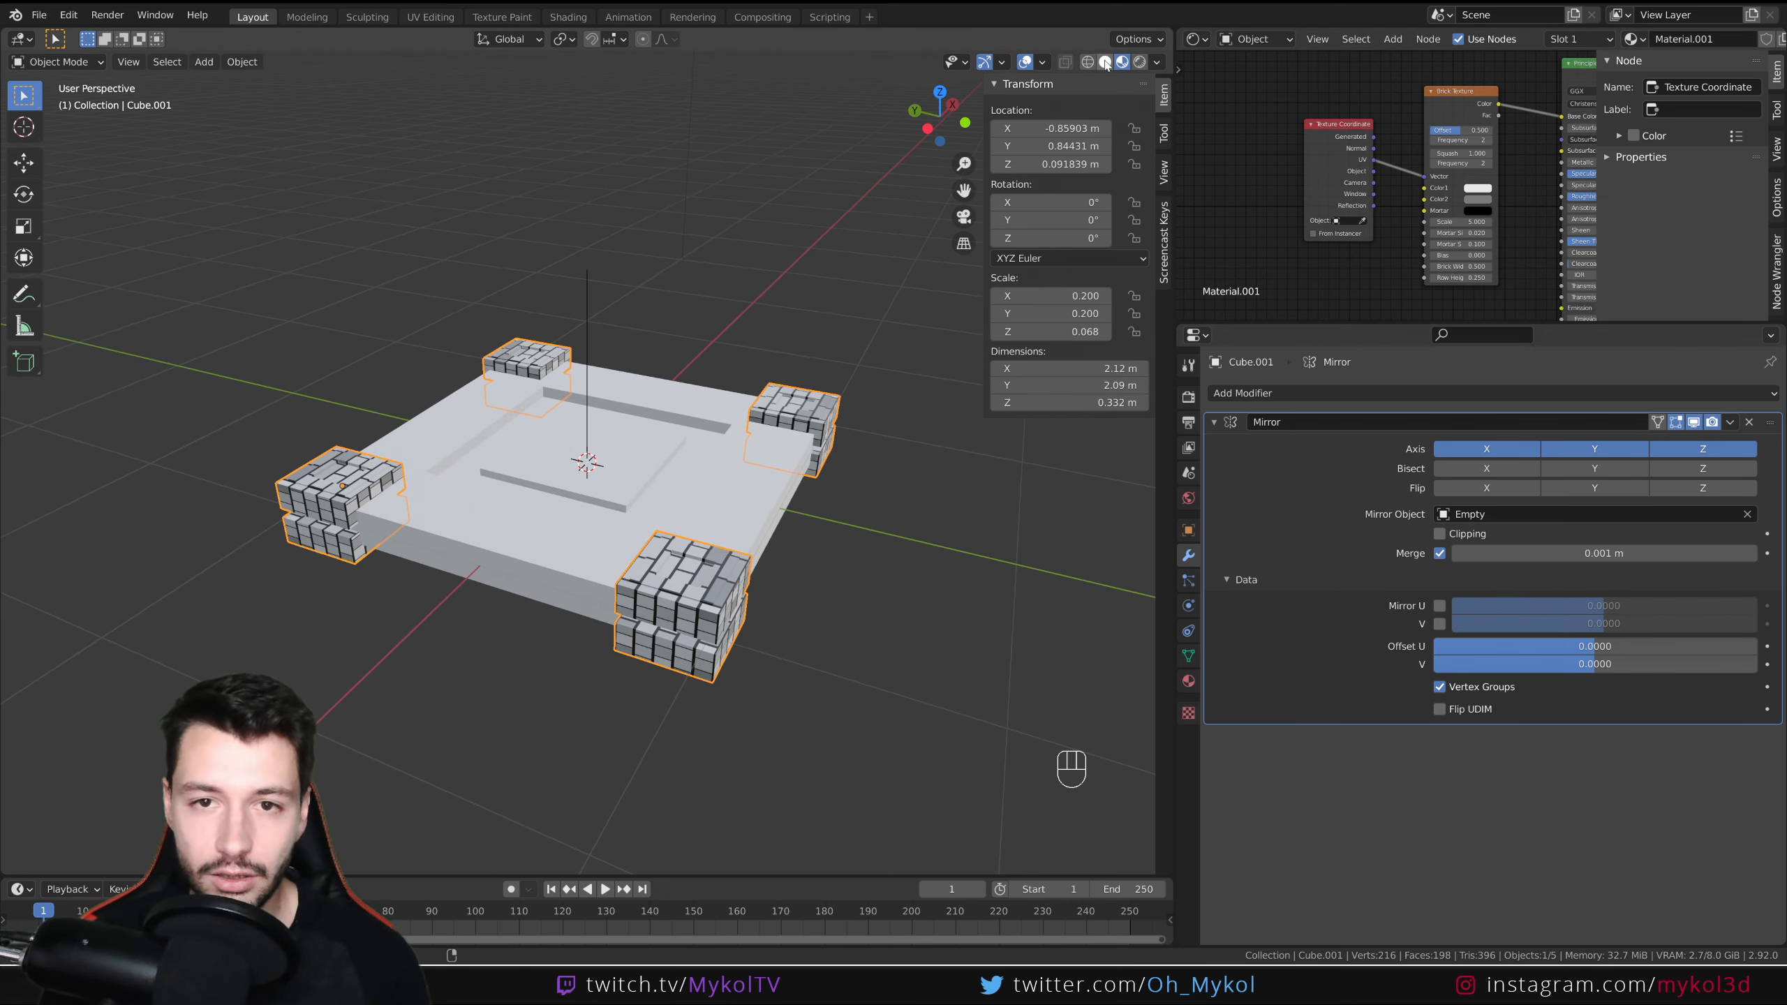
pyautogui.moveTo(898, 494)
pyautogui.mouseDown(button='middle')
pyautogui.moveTo(810, 358)
pyautogui.moveTo(783, 419)
pyautogui.moveTo(769, 380)
pyautogui.mouseUp(button='middle')
pyautogui.click(810, 358)
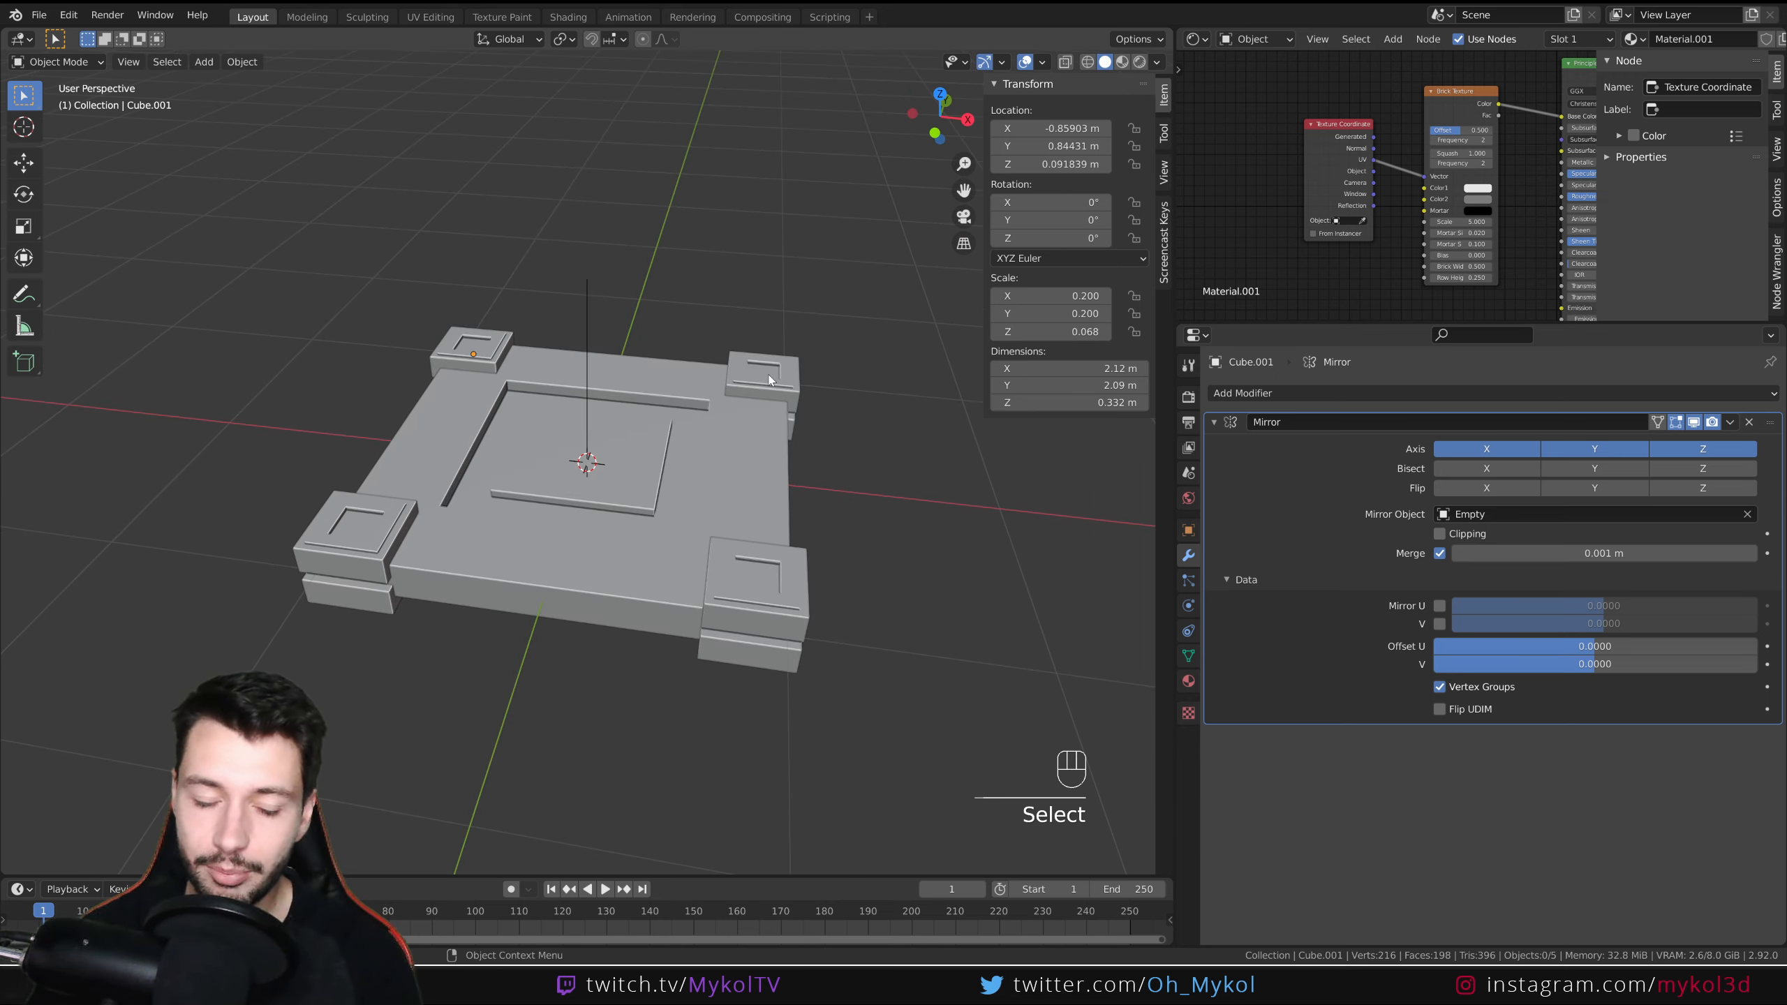